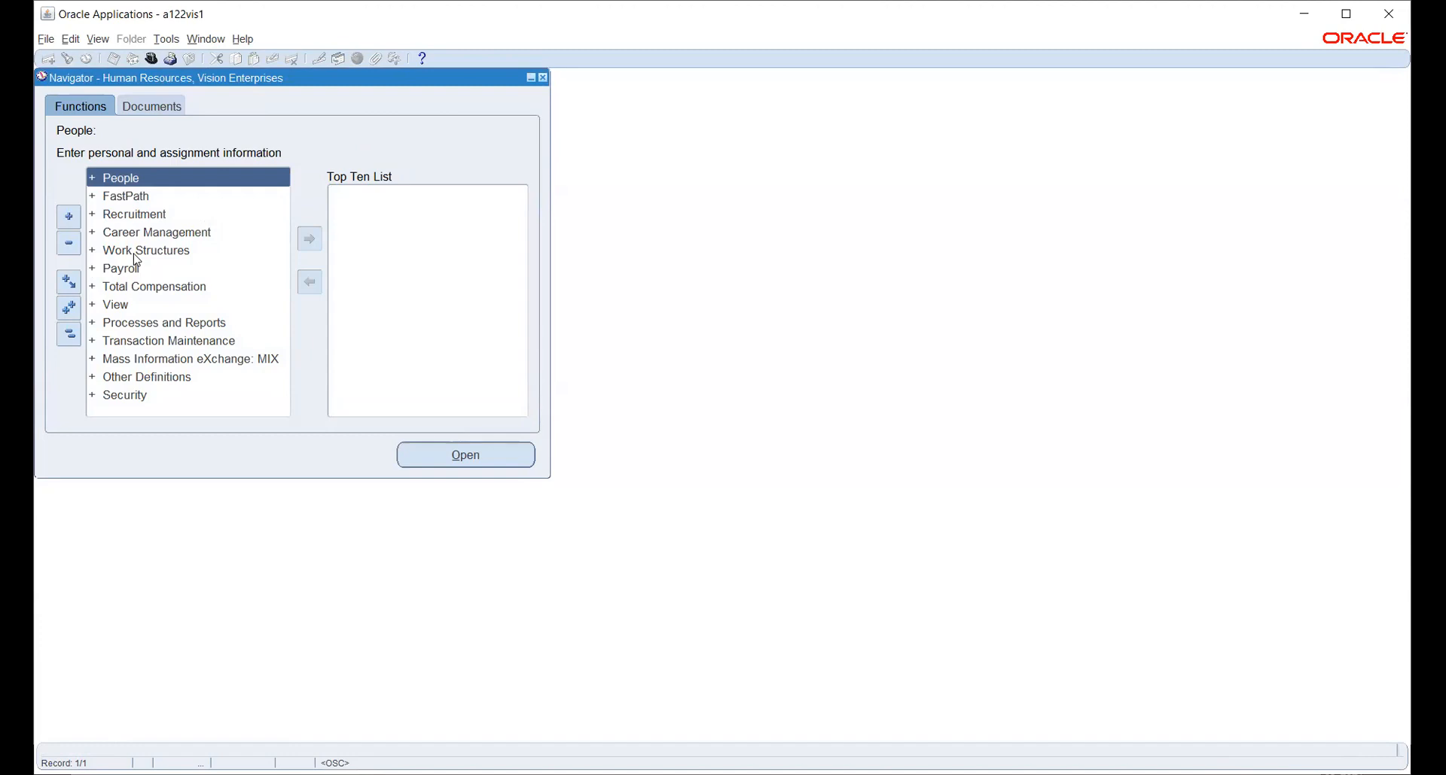
Open the organization Description form under Work Structures > Organization.
double_click(136, 255)
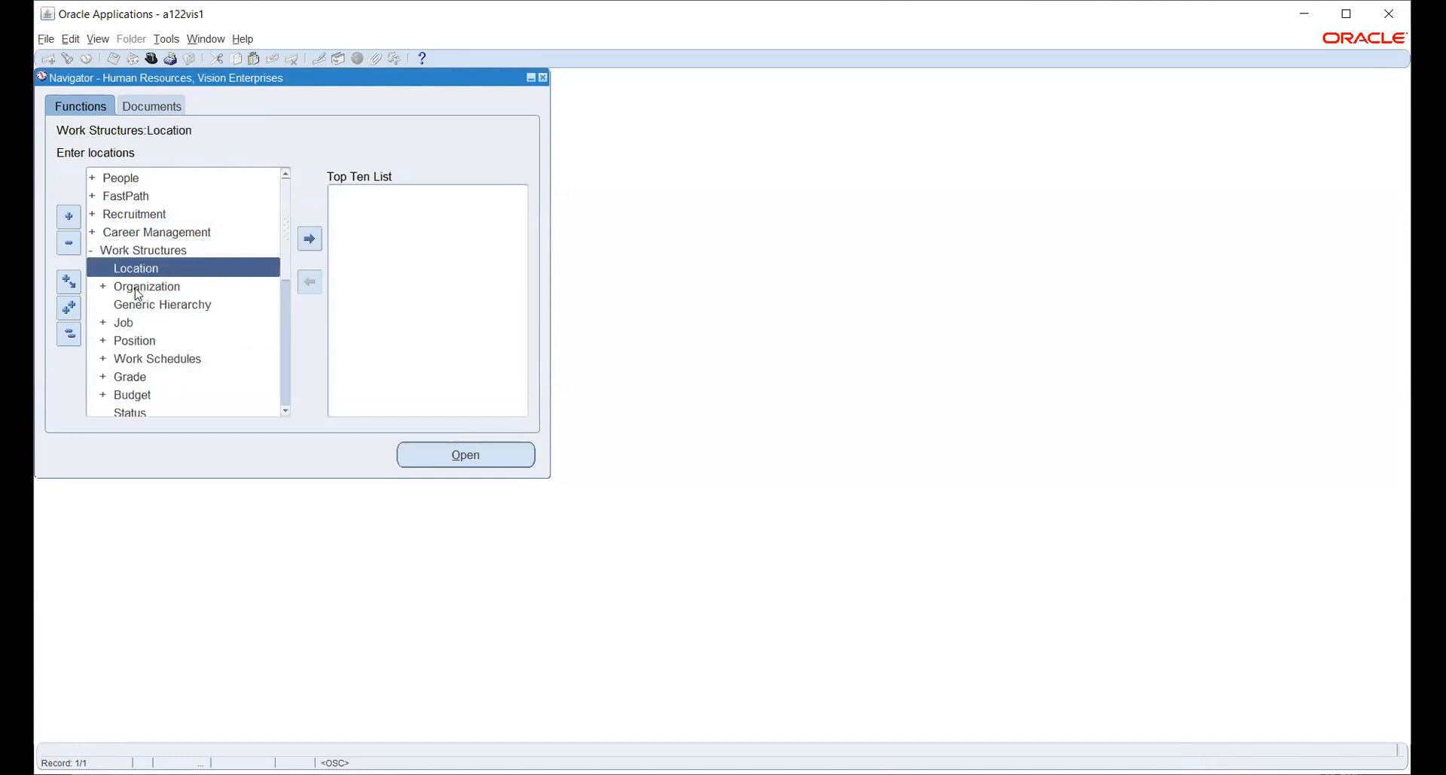
double_click(138, 292)
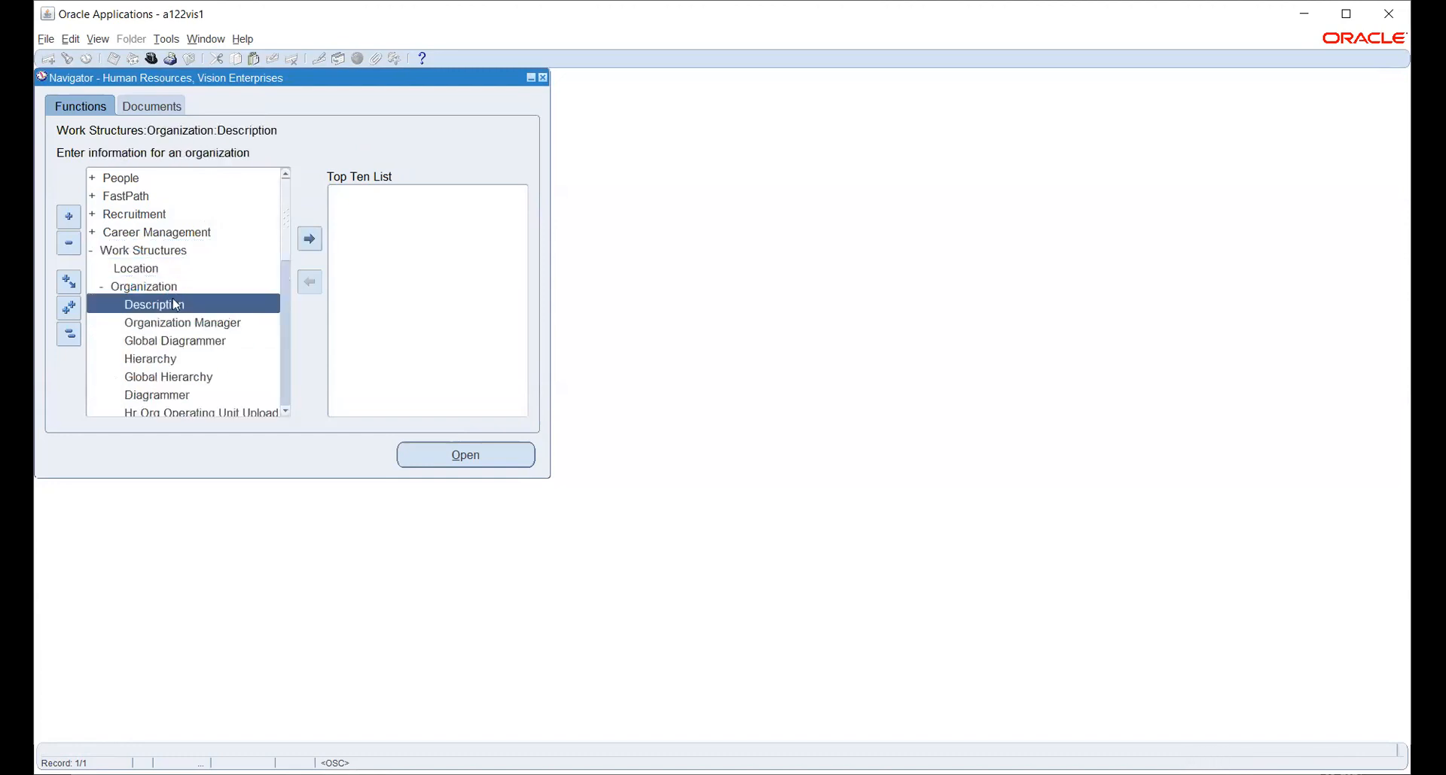
double_click(158, 305)
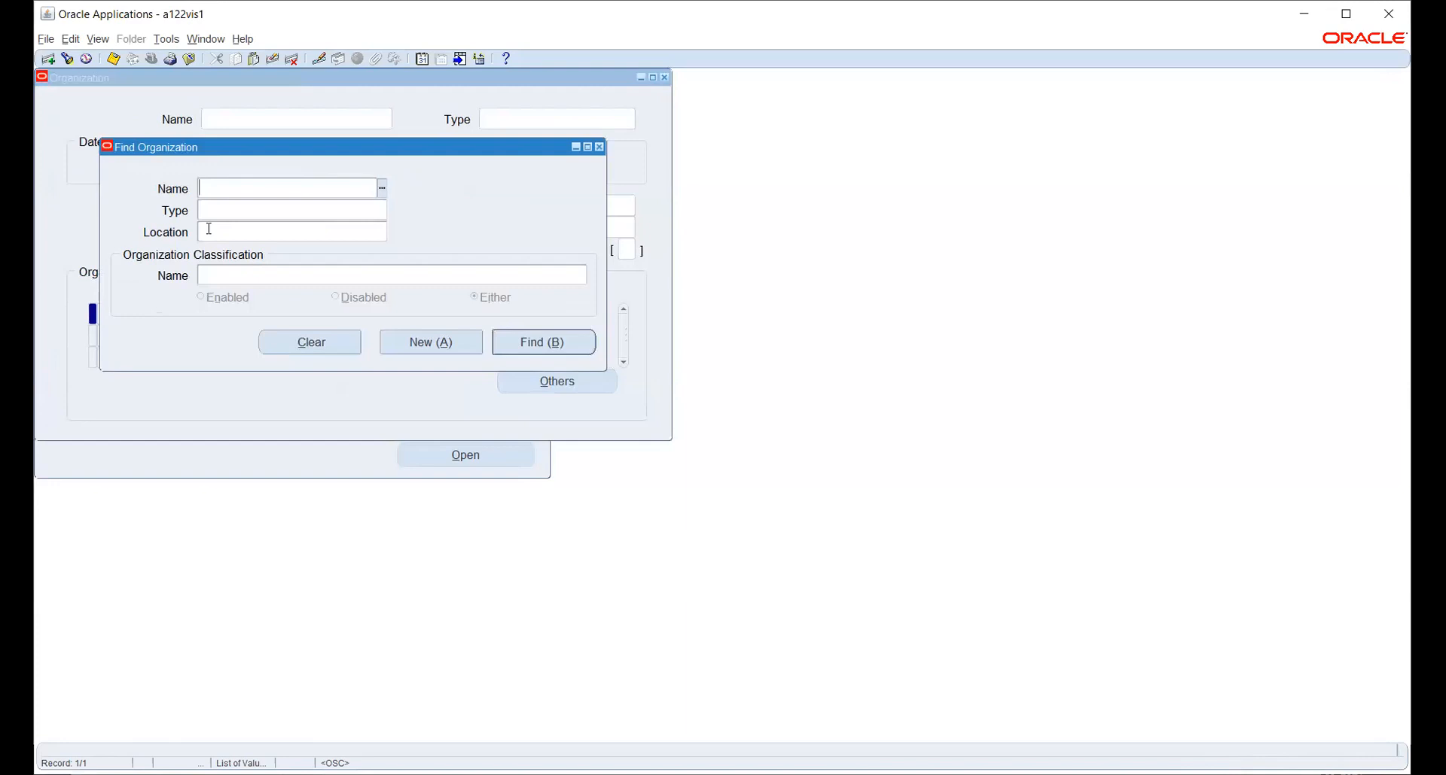
Find and retrieve the HW_INV organization record.
type("hw")
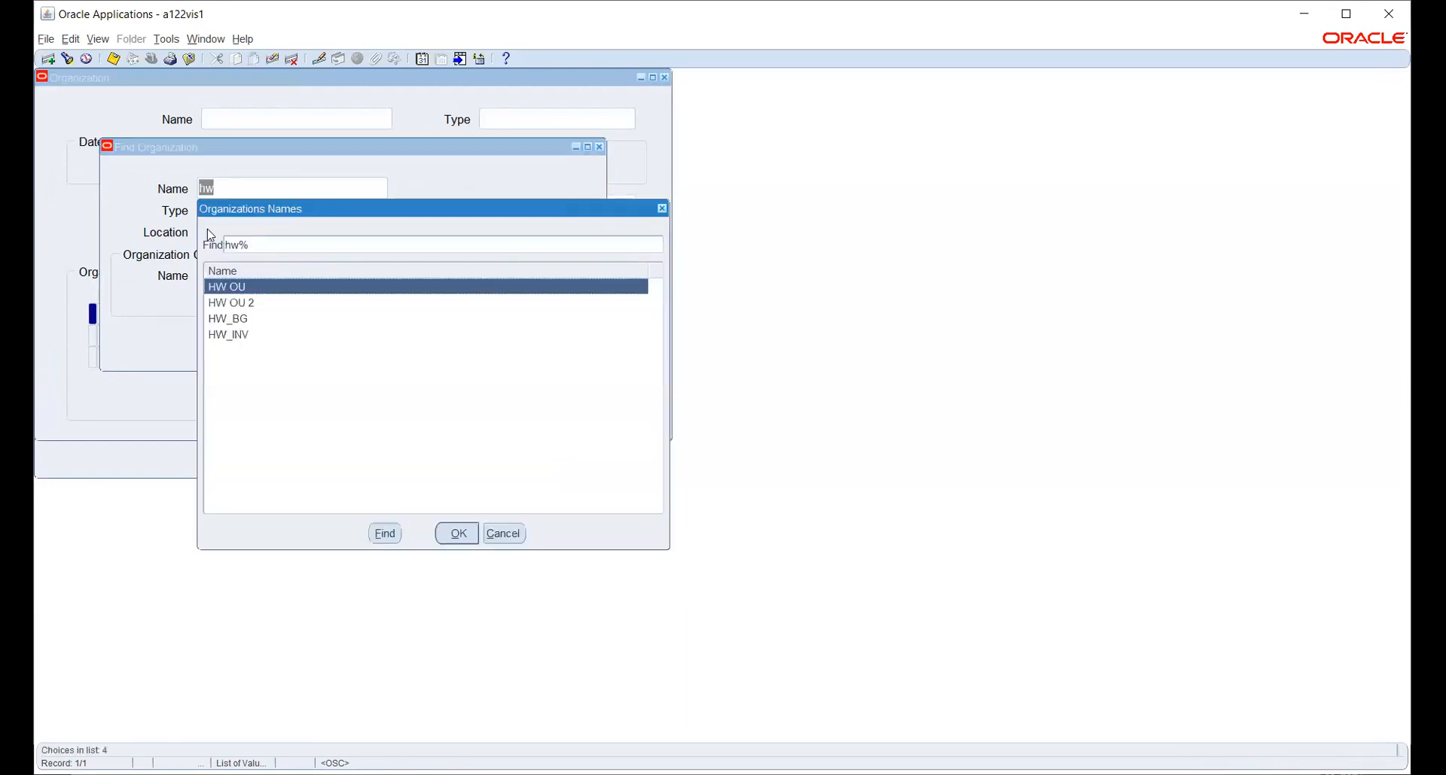
key("Down")
key("Down")
key("Down")
key("Return")
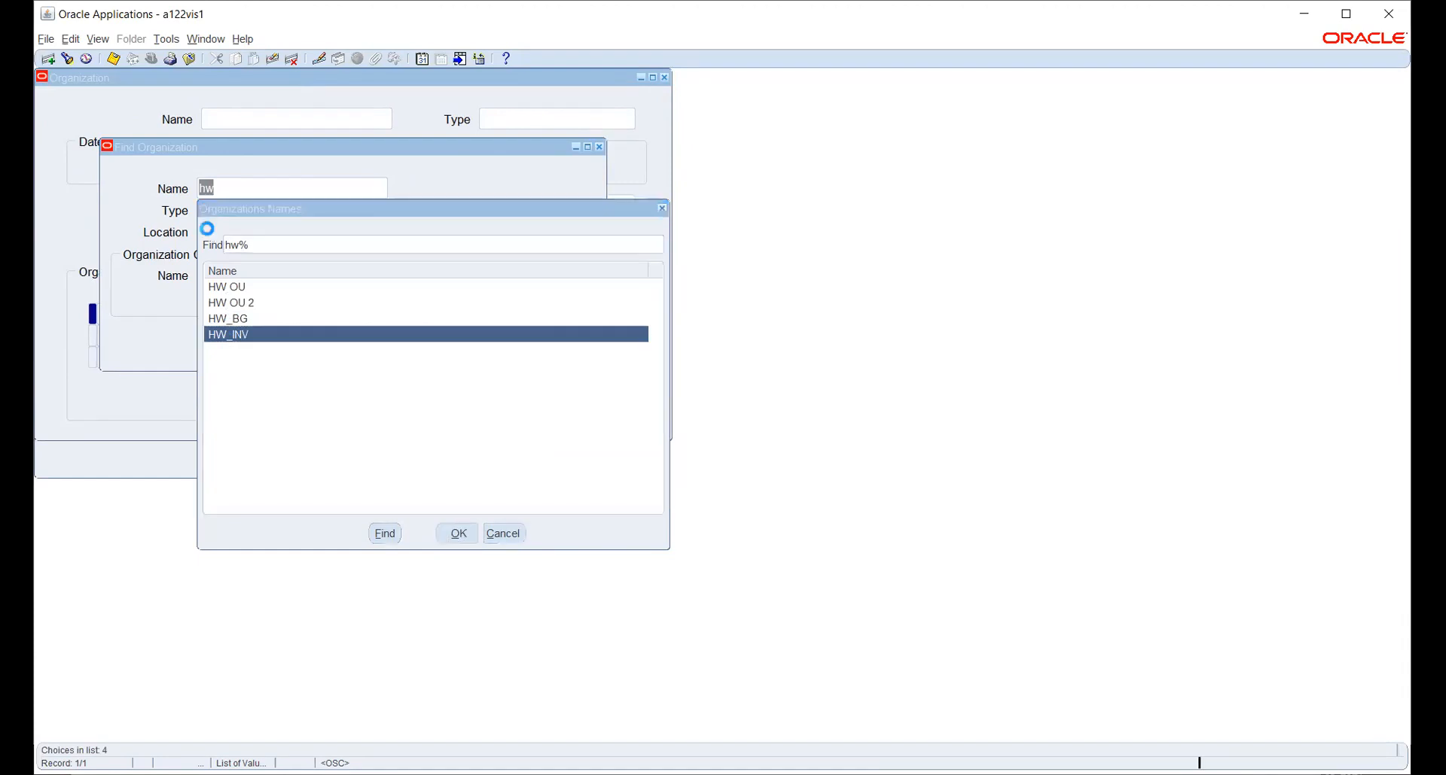
left_click(542, 343)
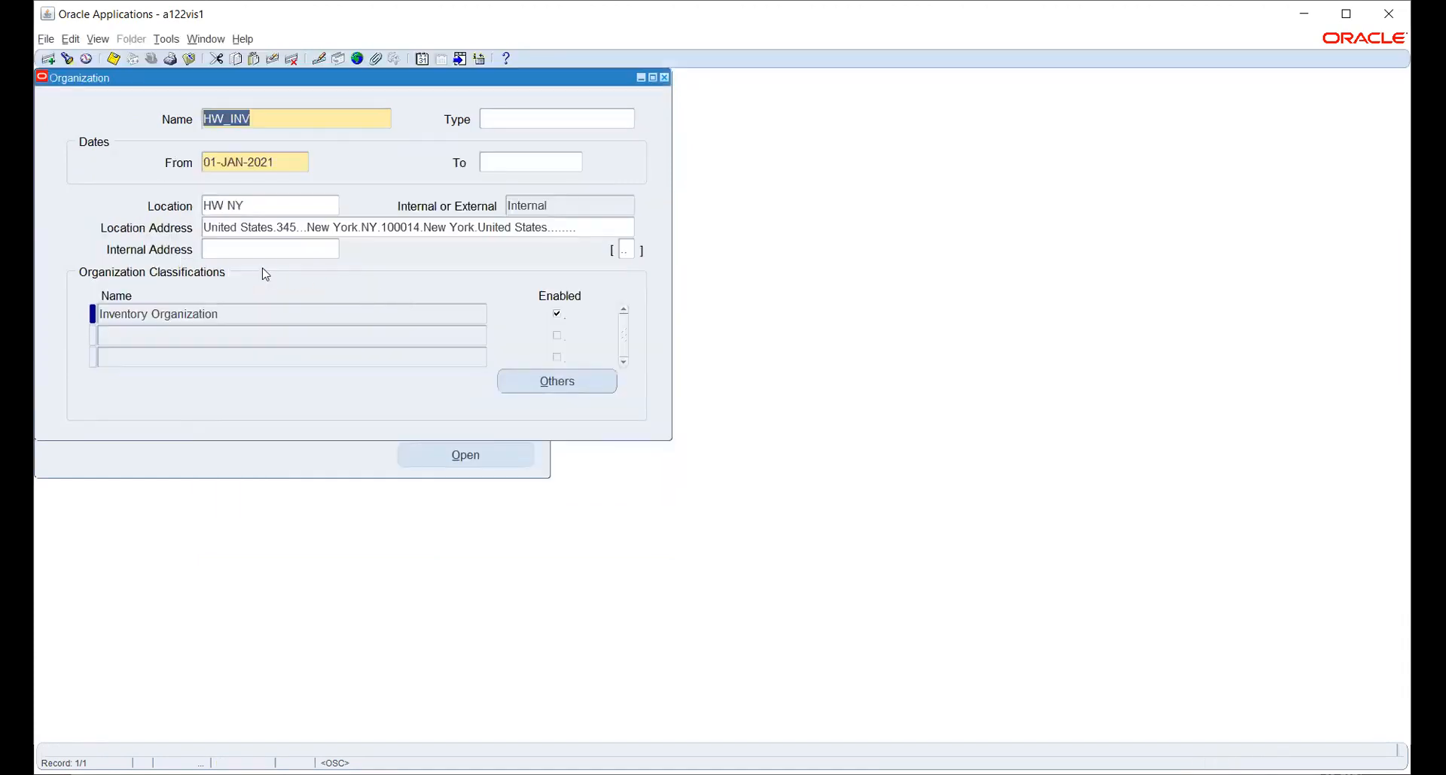
Open Inventory Information for HW_INV's Inventory Organization classification to reach Organization Parameters.
left_click(590, 381)
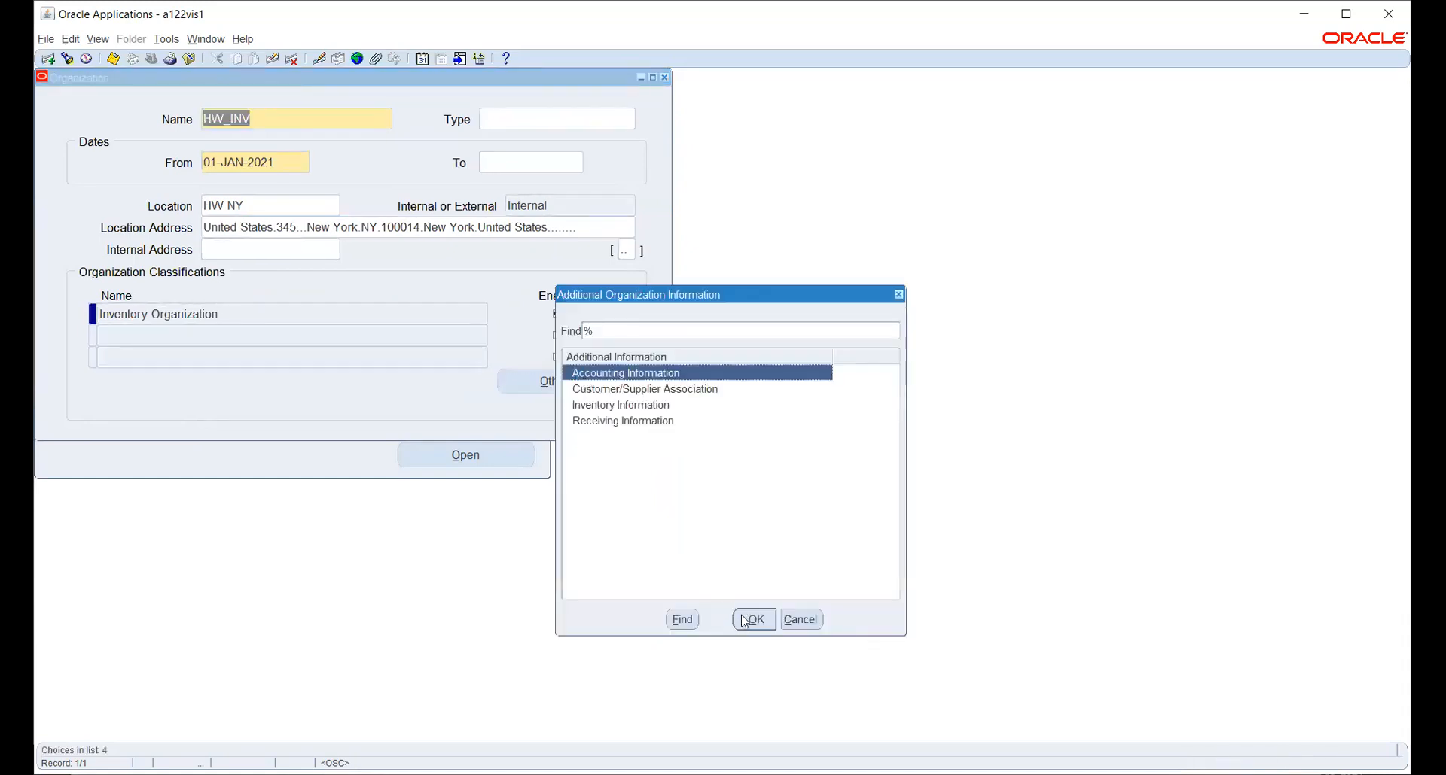
left_click(744, 621)
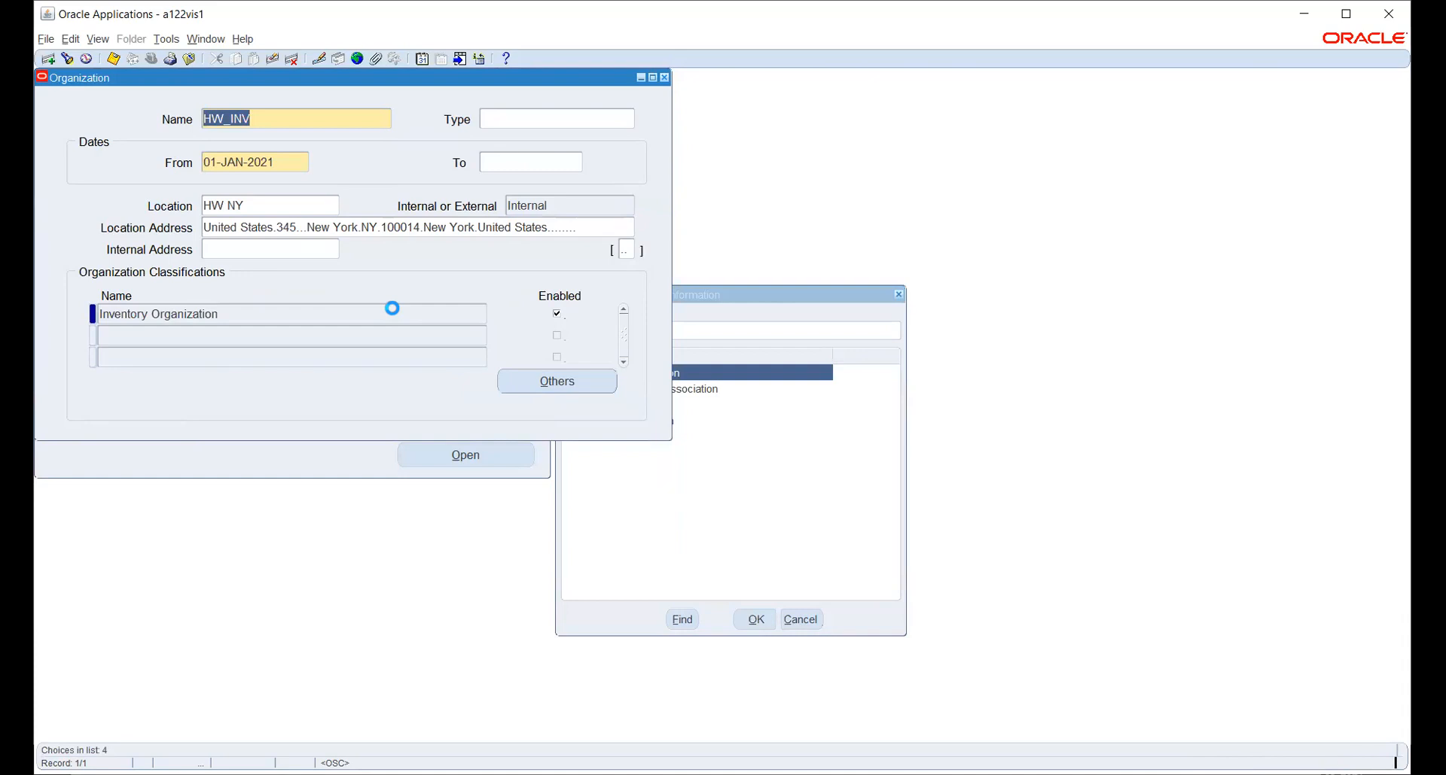
left_click(513, 189)
left_click(565, 387)
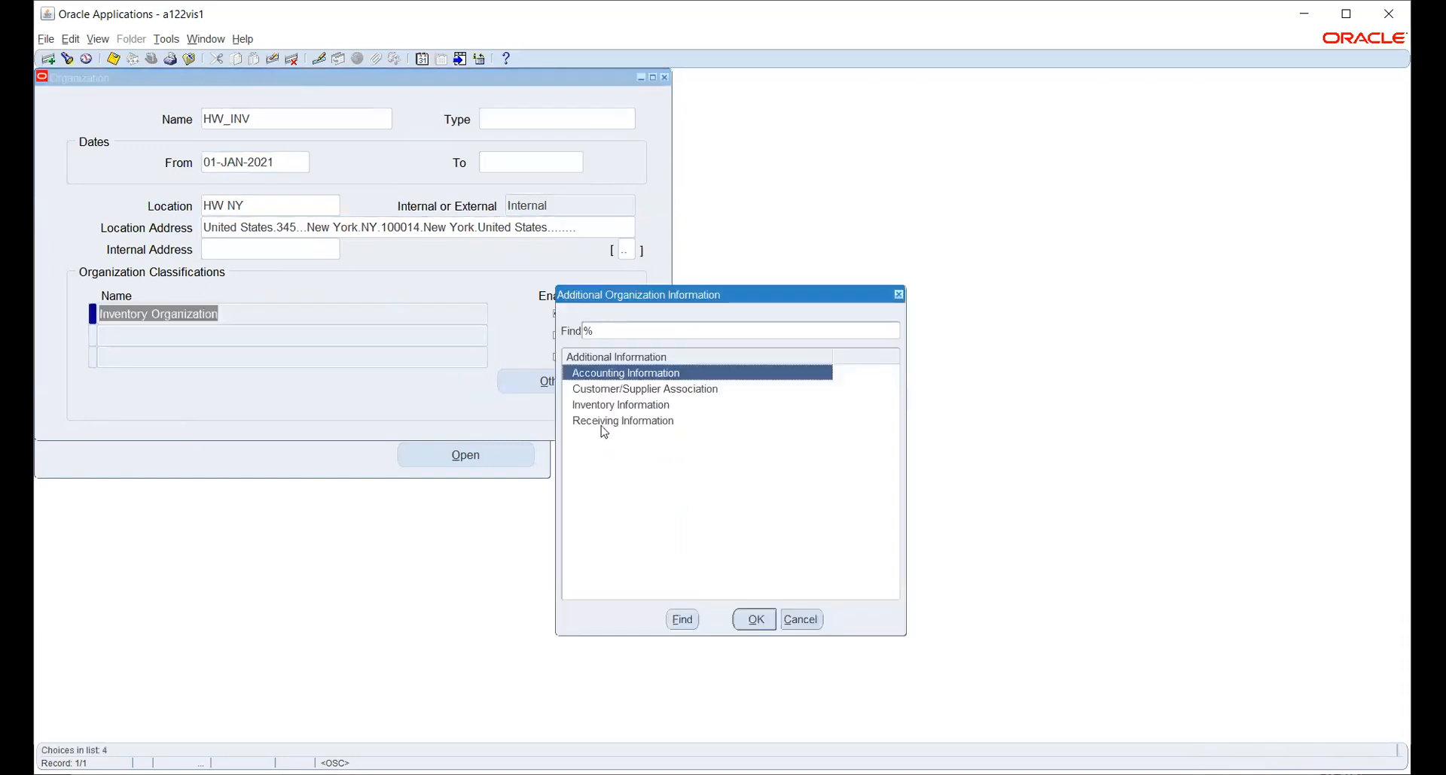
left_click(598, 405)
left_click(754, 620)
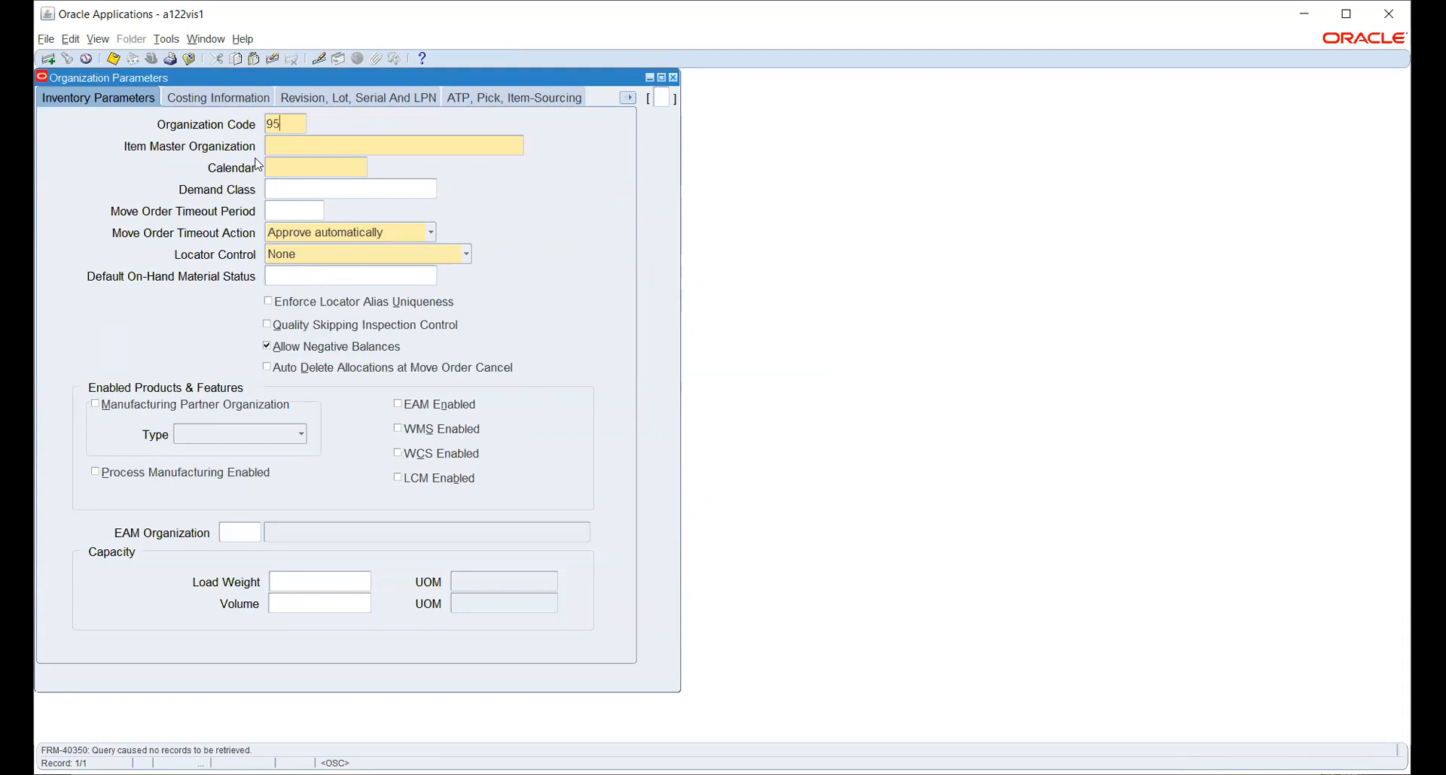
Enter organization code 954, item master organization HW_INV and calendar AAT WDC.
key("Tab")
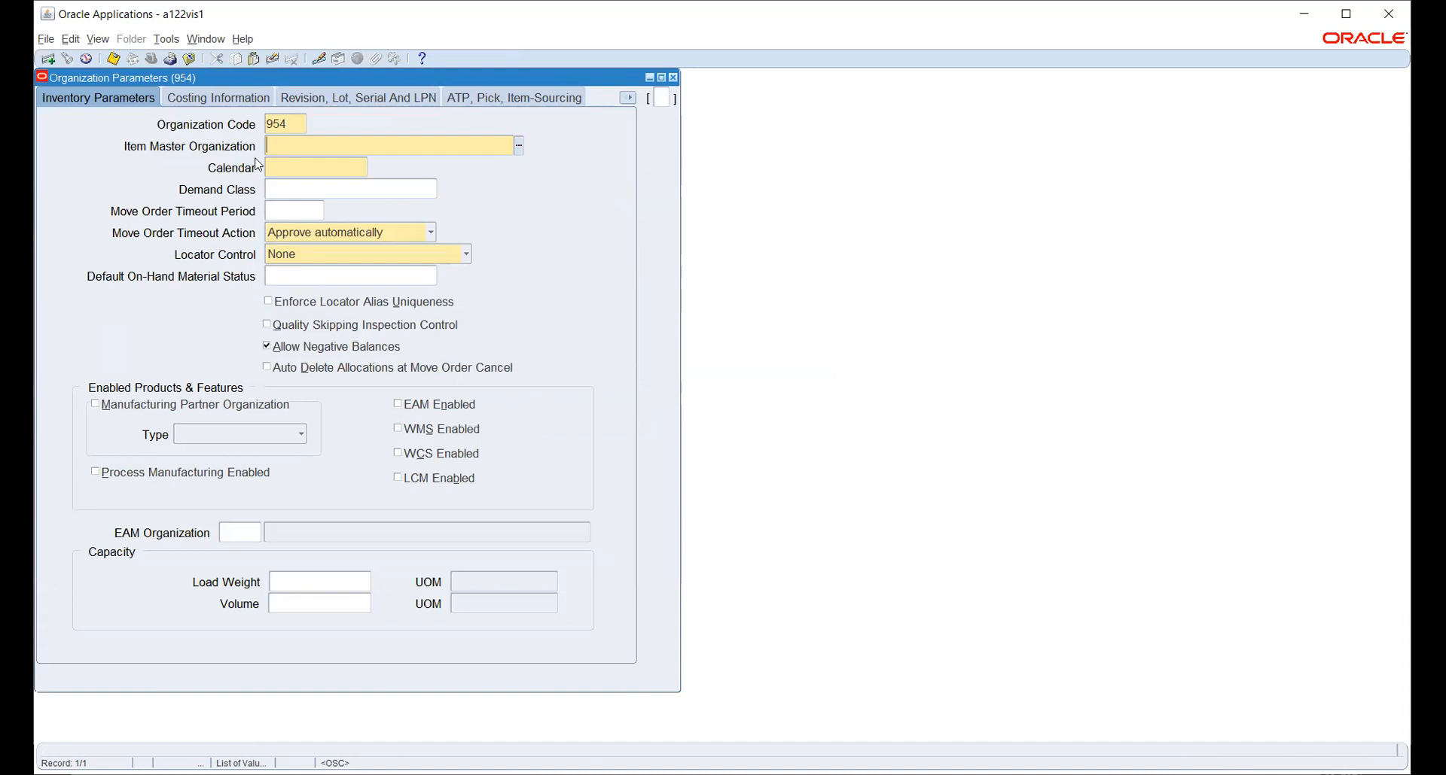
type("hw")
key("Tab")
key("ctrl+l")
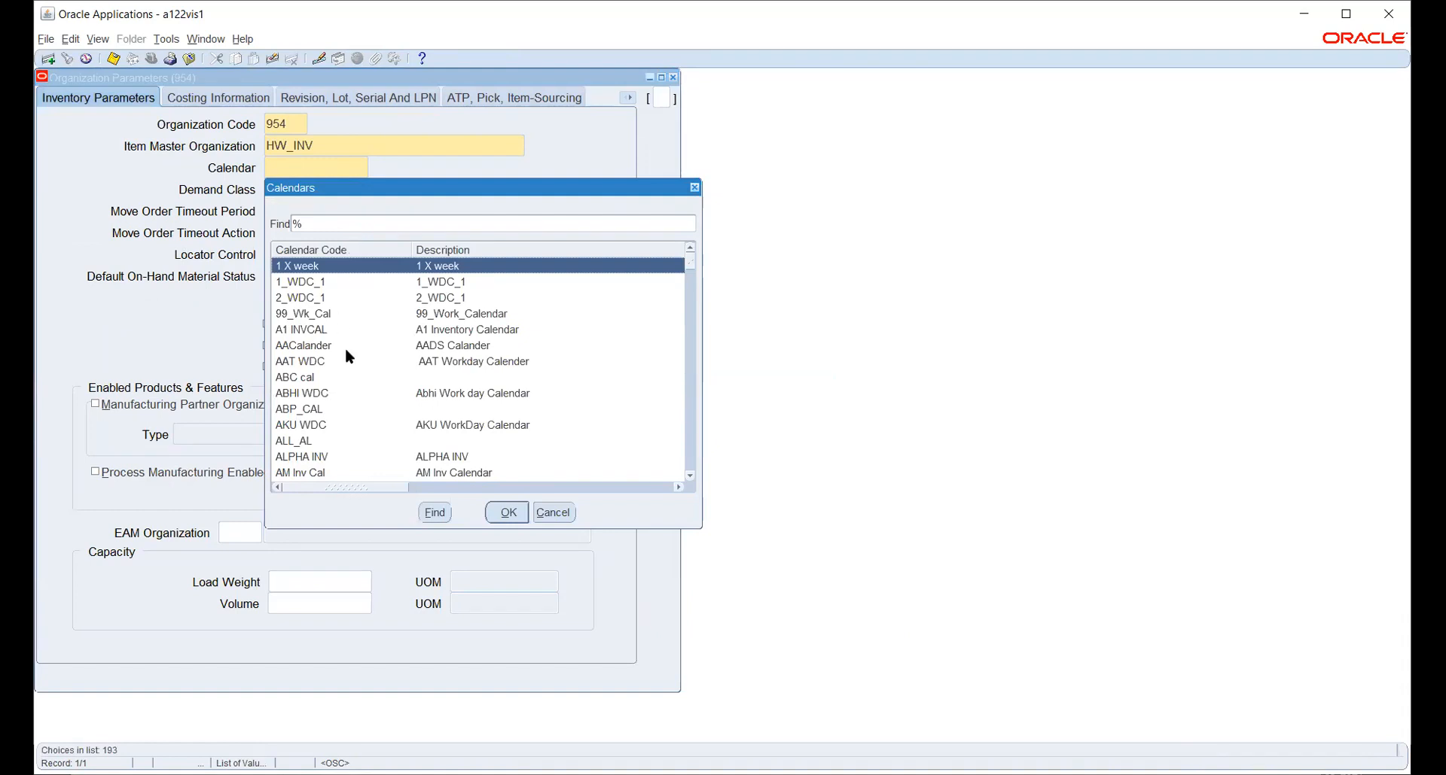
left_click(312, 365)
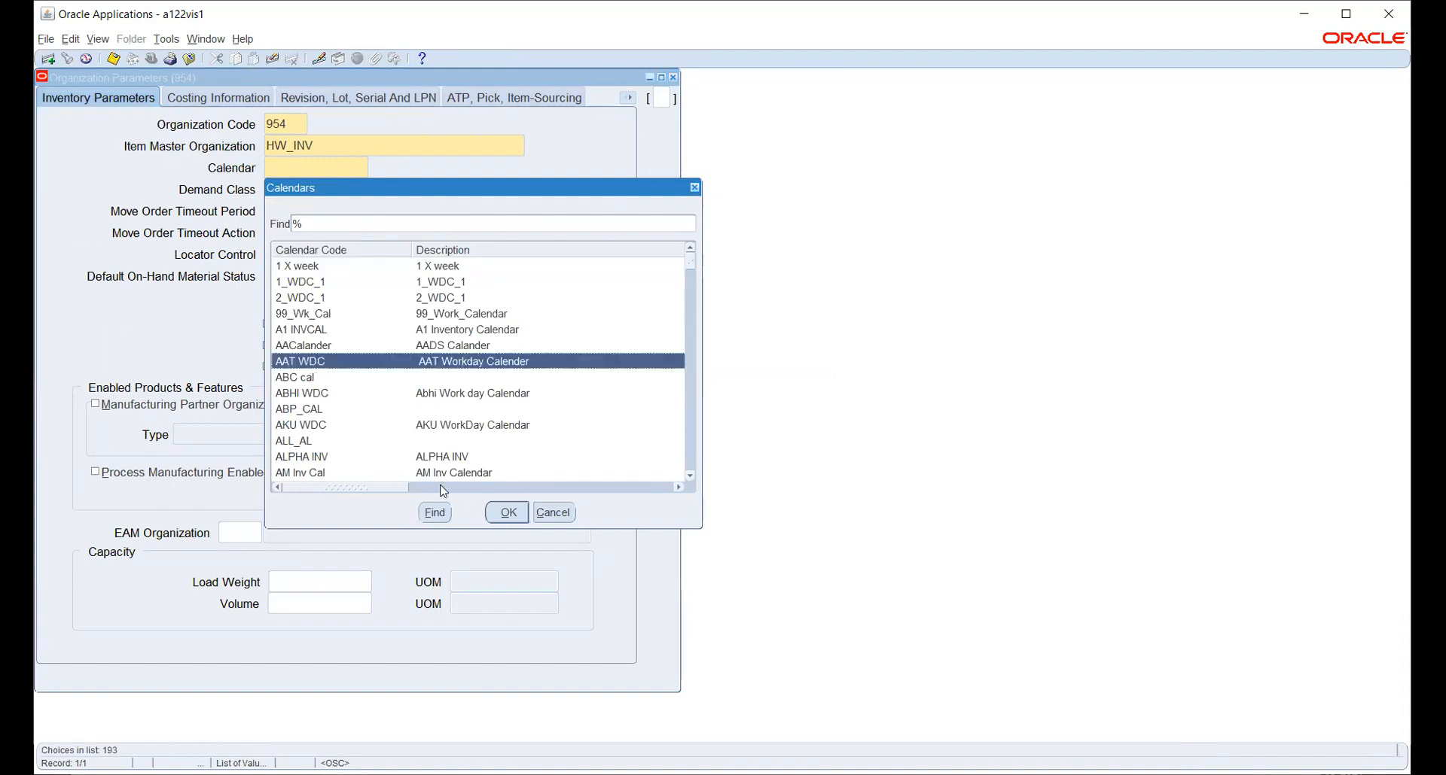
left_click(507, 514)
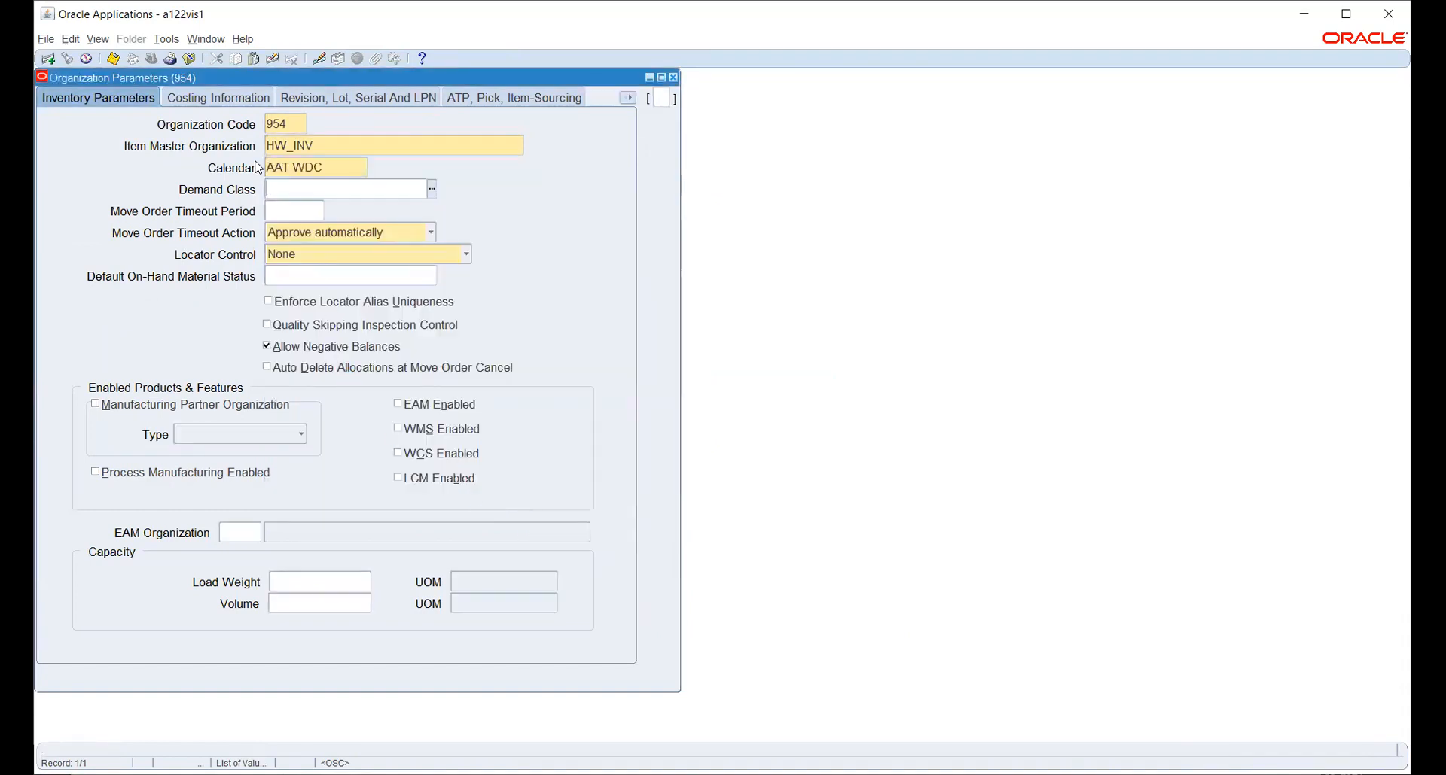
left_click(207, 98)
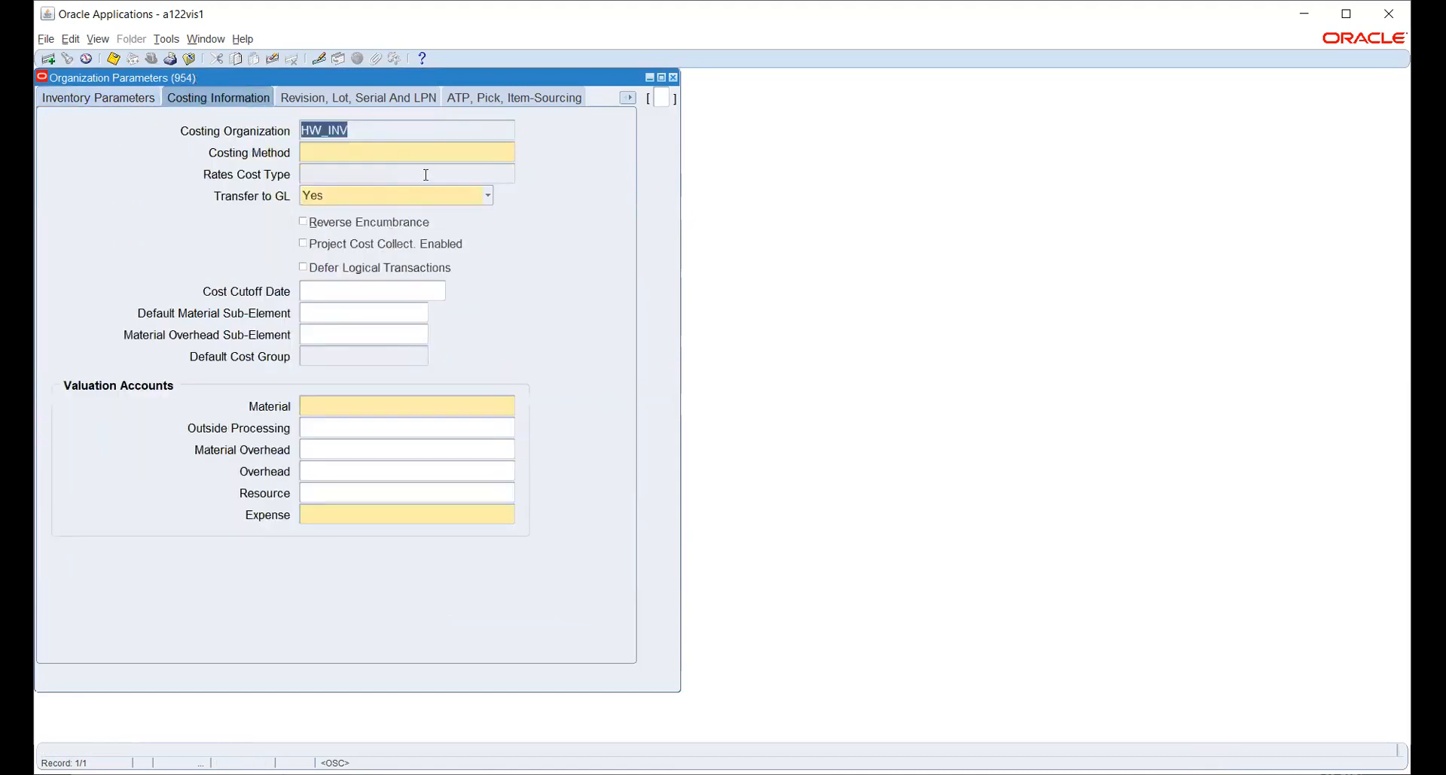
Set the costing method to Standard.
left_click(440, 155)
left_click(509, 152)
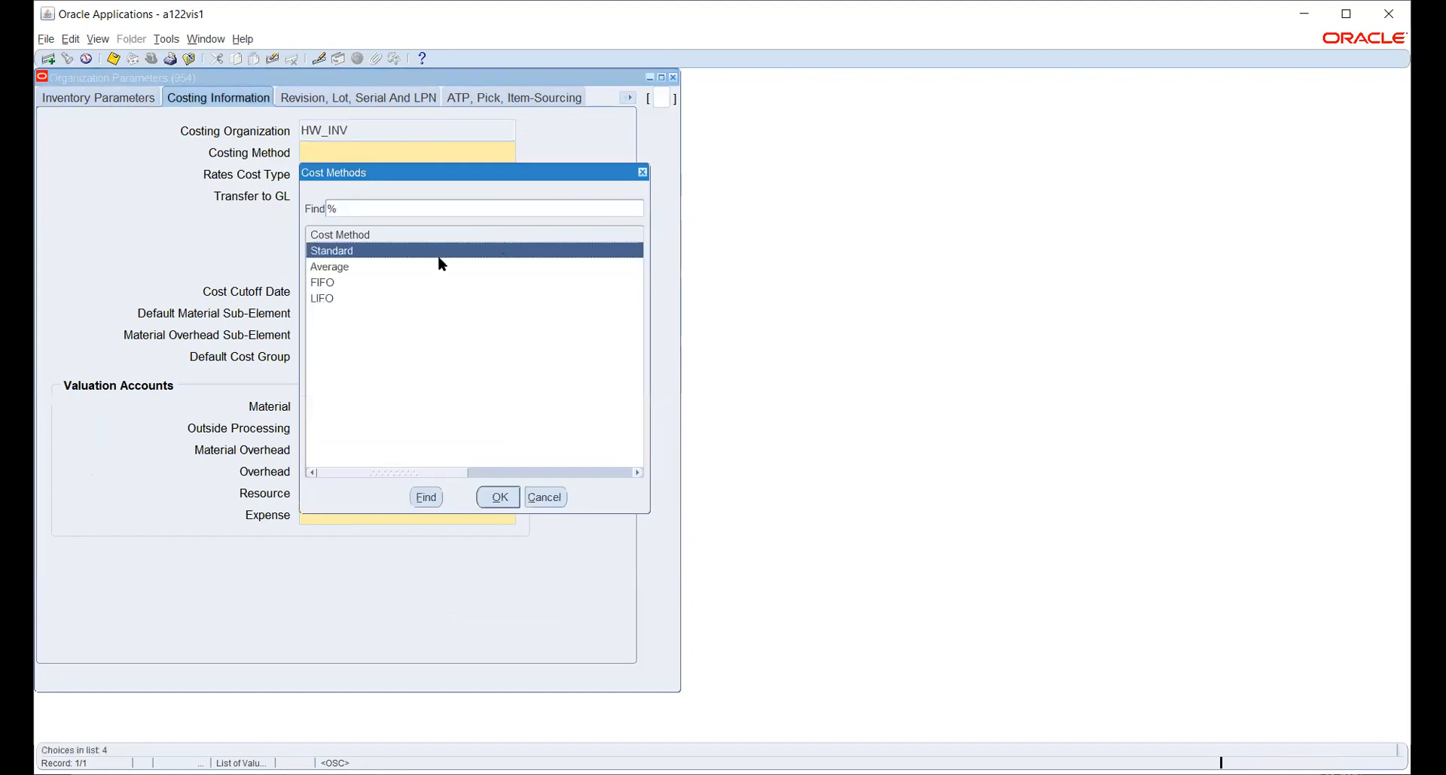
left_click(500, 499)
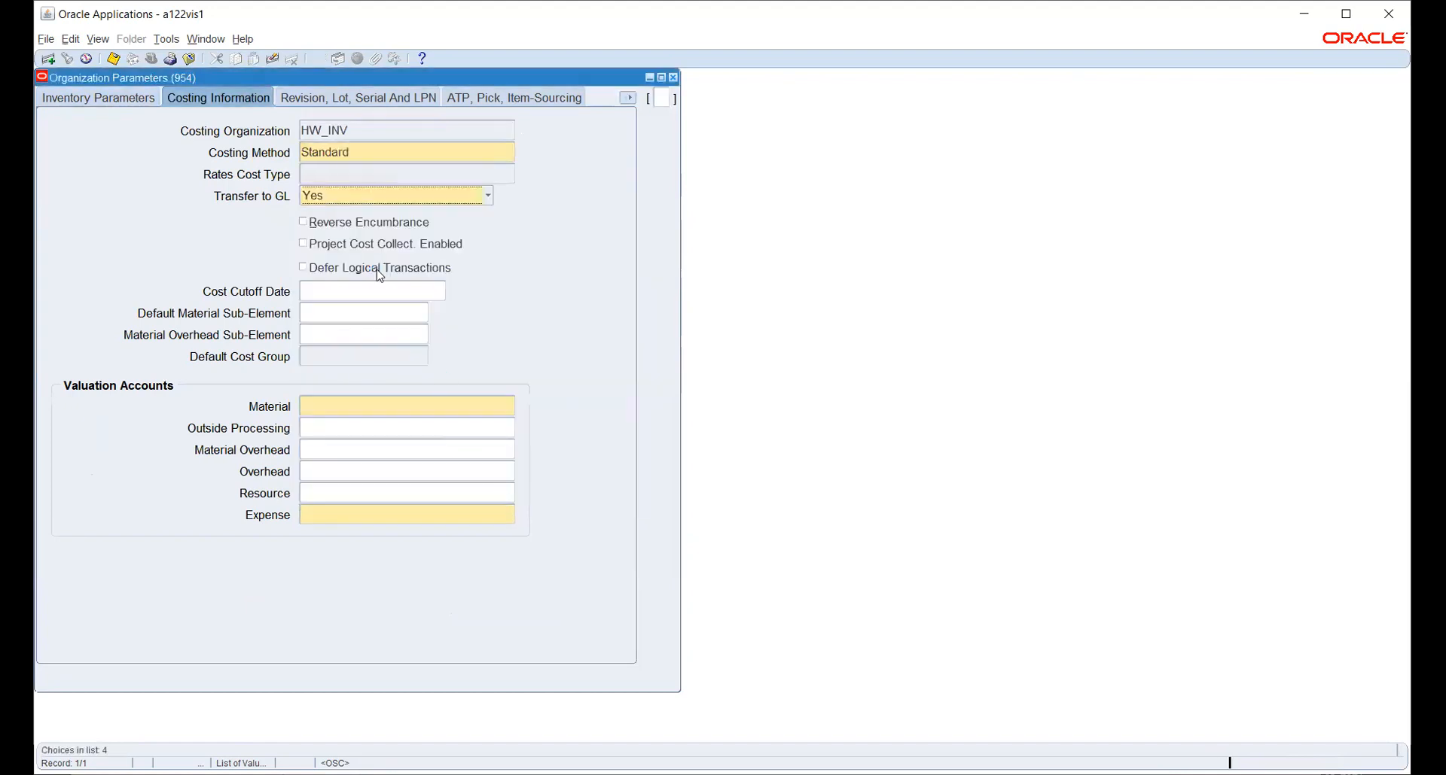
Set the Material valuation account to 100.200.1410.1000.1000.
left_click(381, 406)
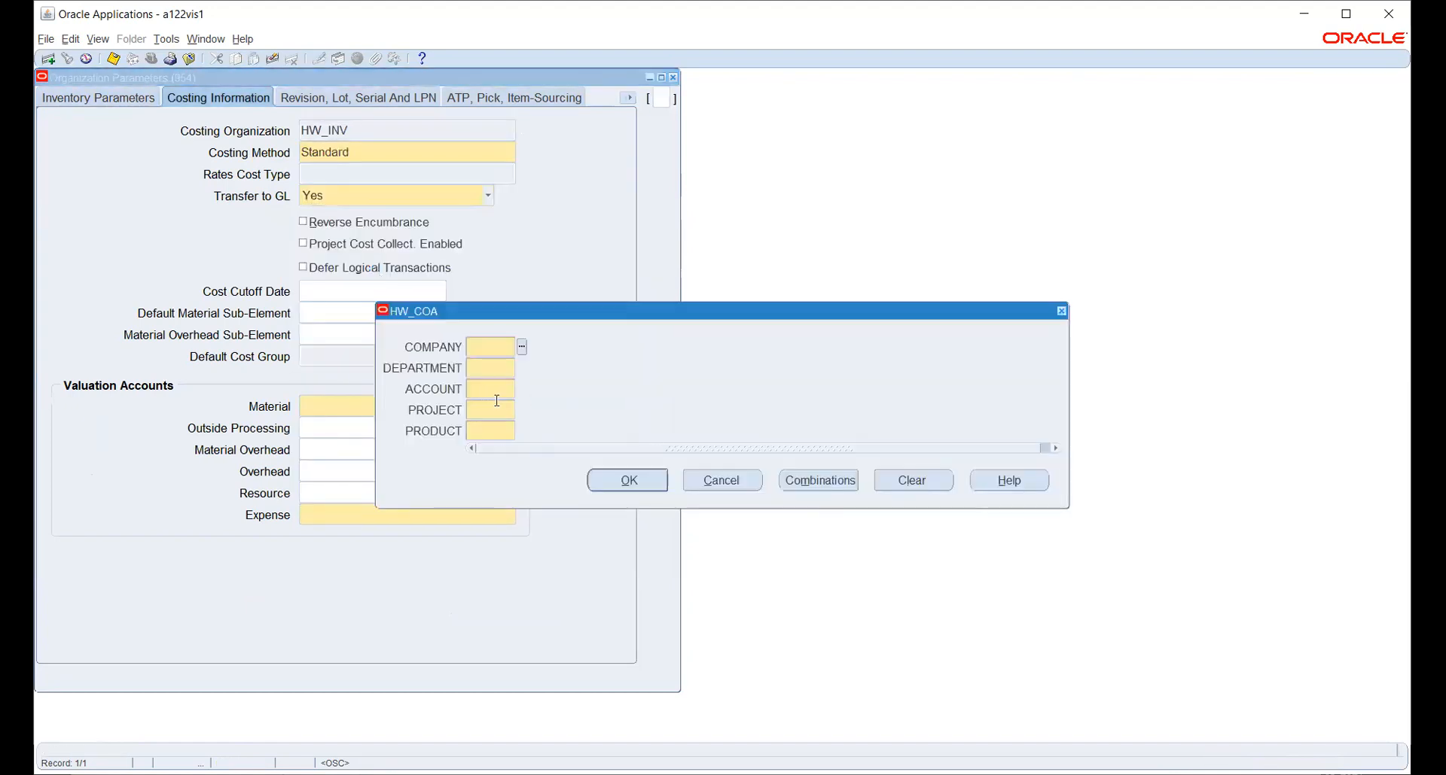
left_click(522, 348)
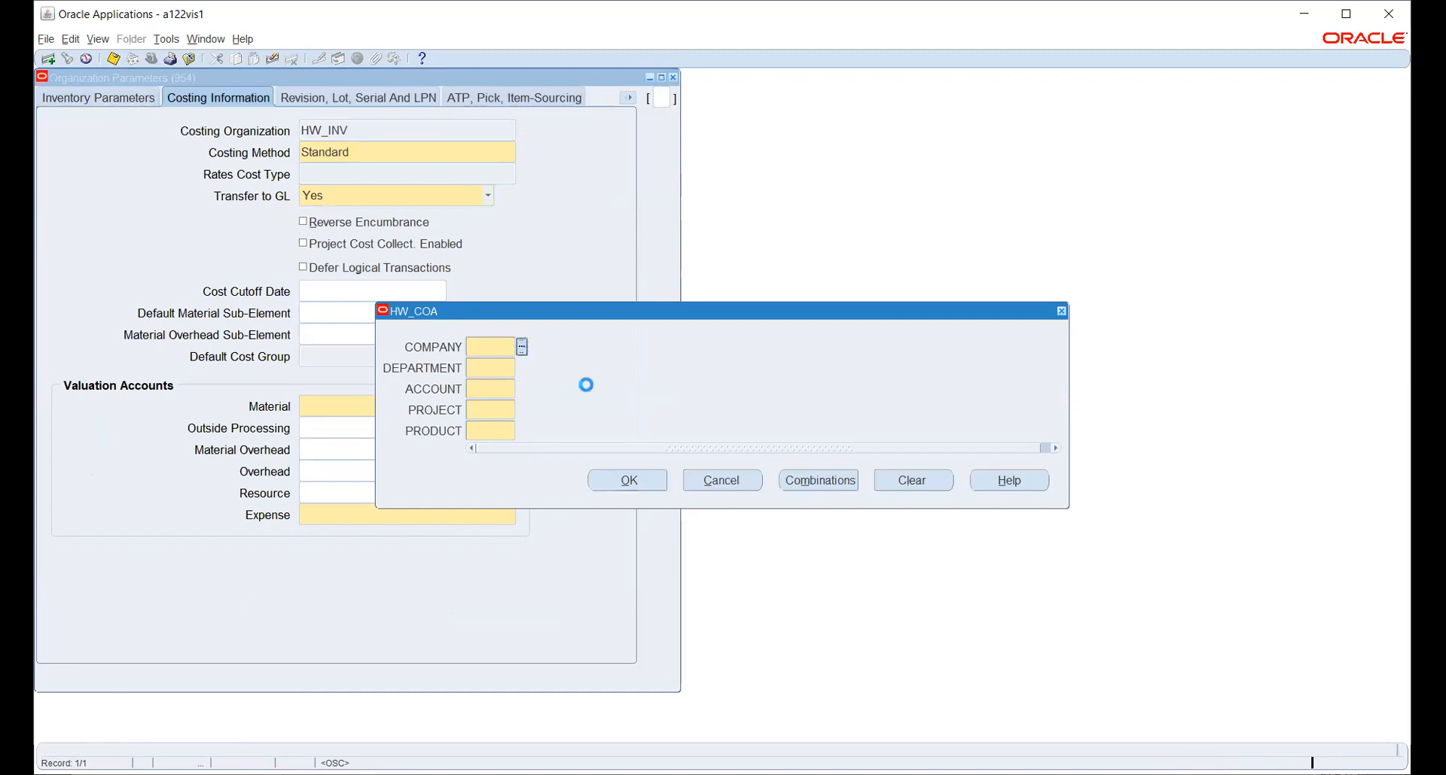
left_click(310, 413)
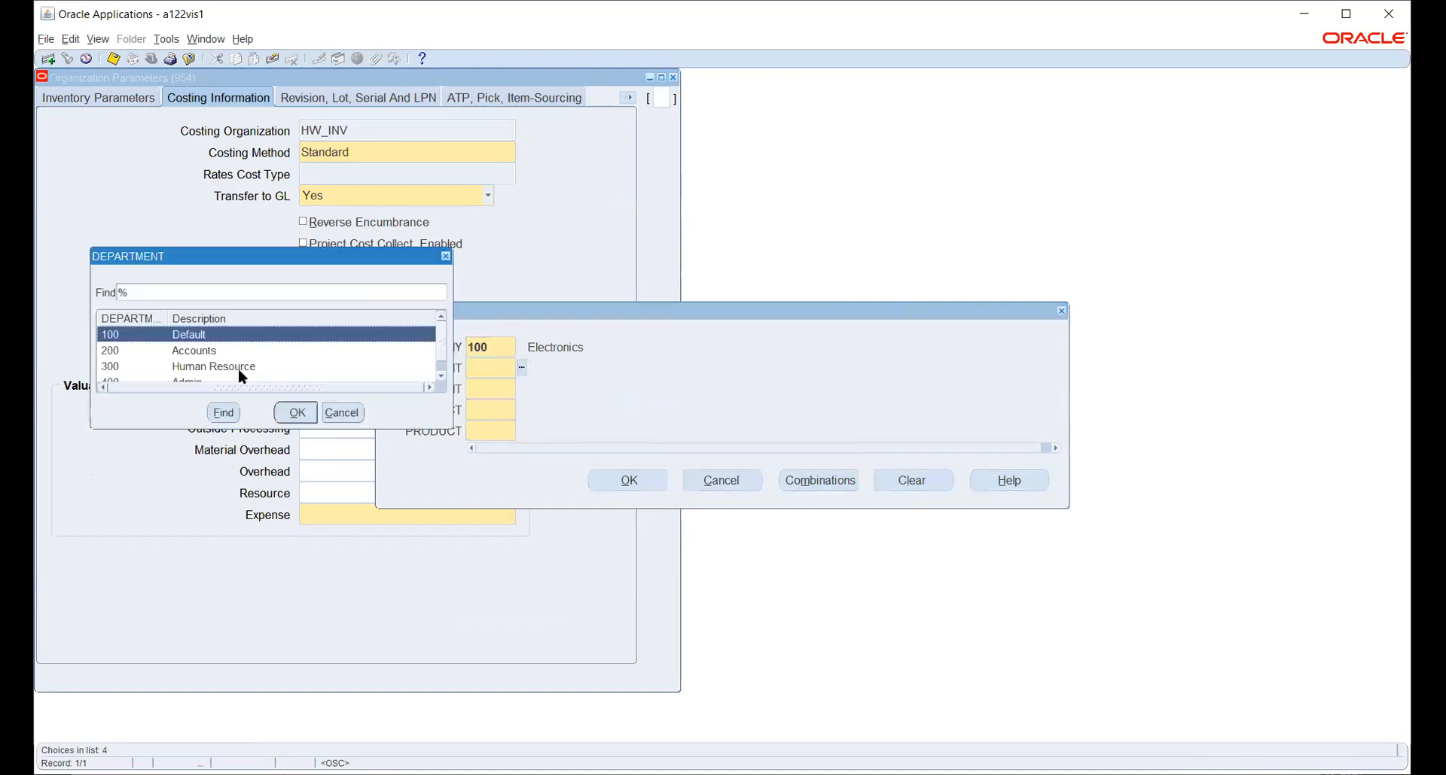
left_click(223, 352)
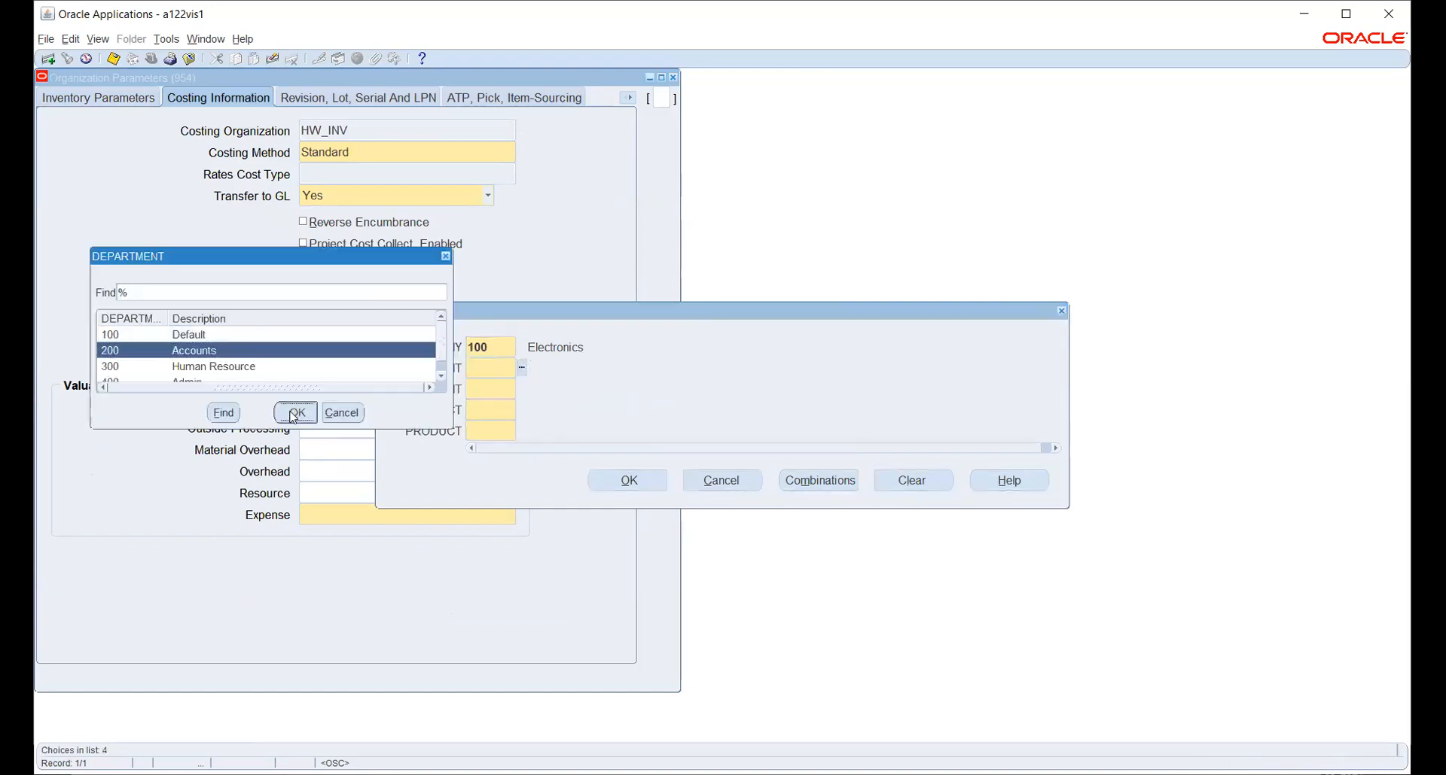
left_click(294, 413)
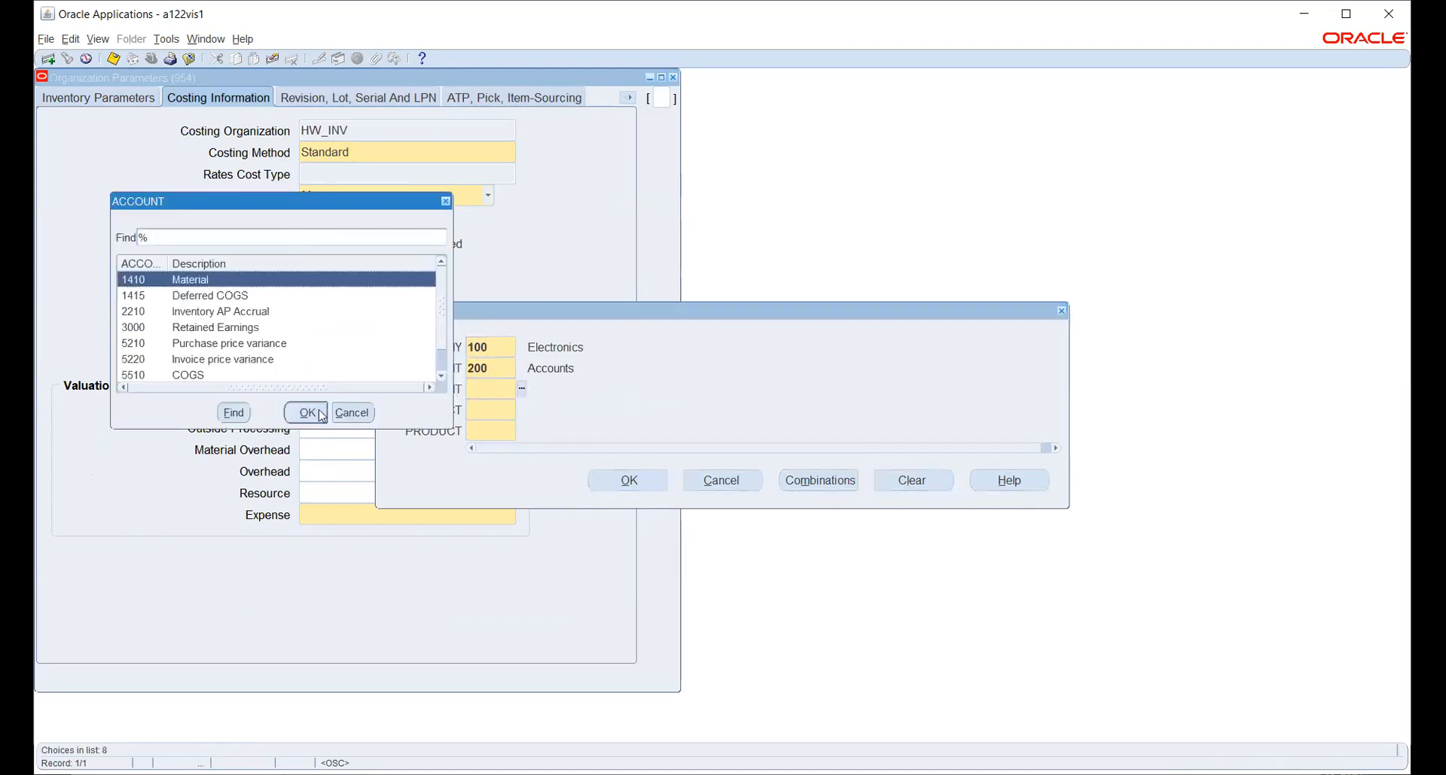
left_click(306, 413)
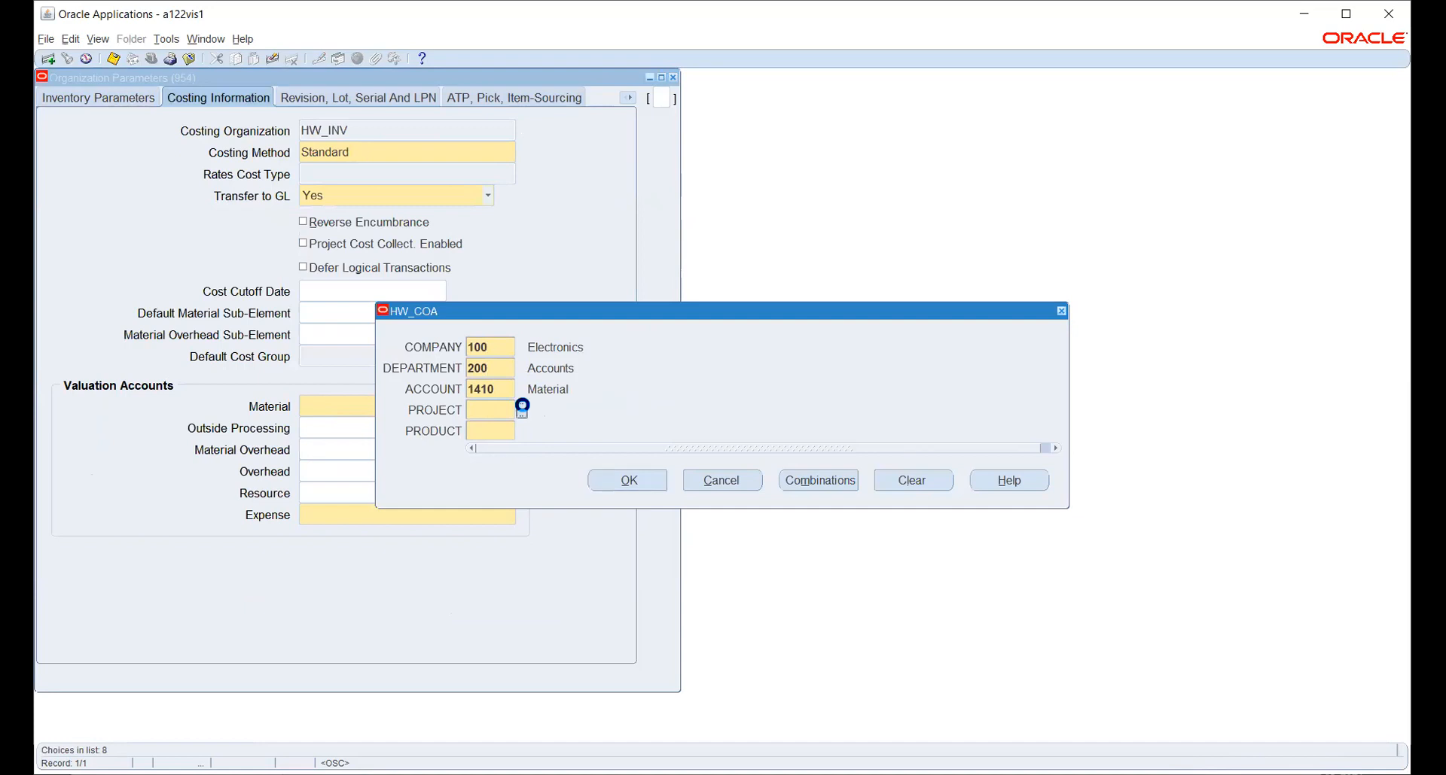
left_click(522, 409)
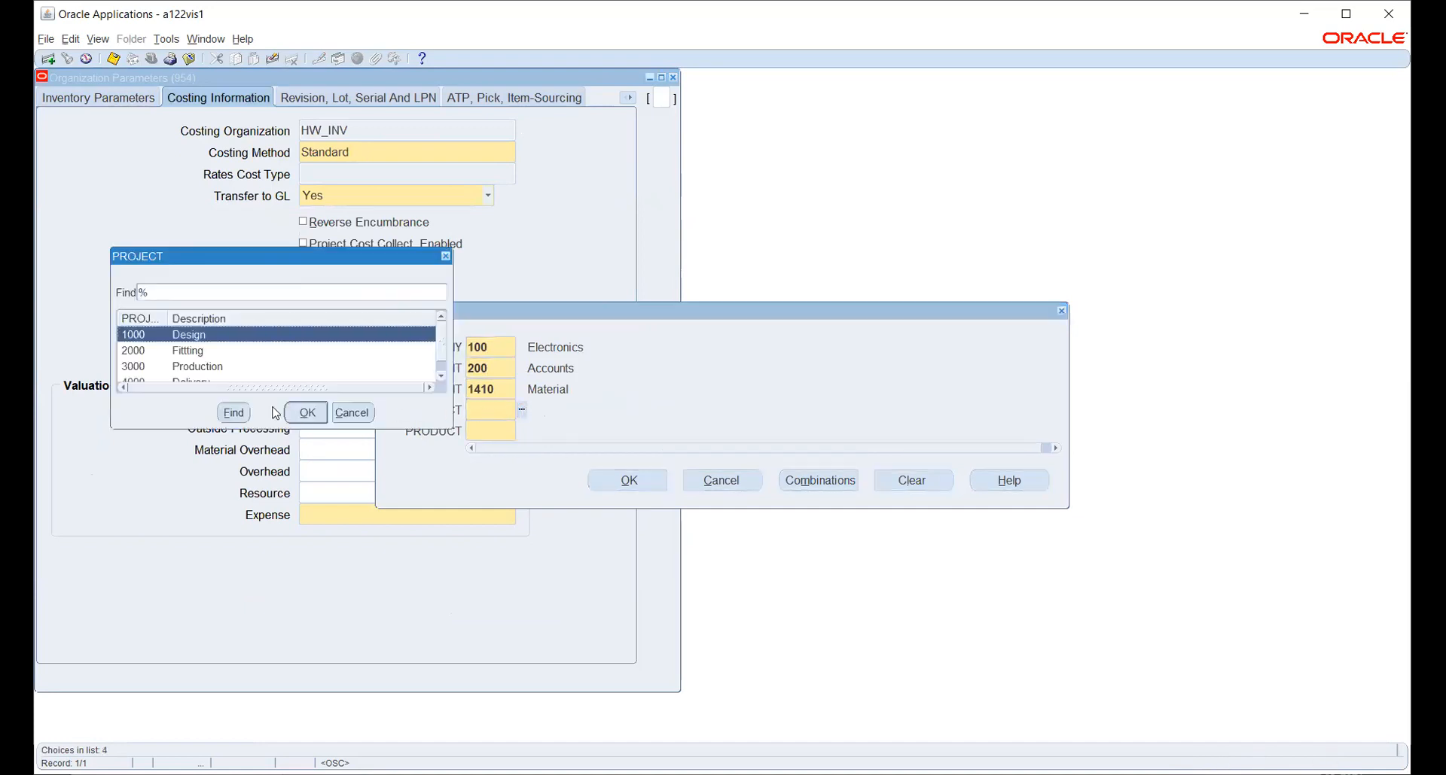
left_click(306, 412)
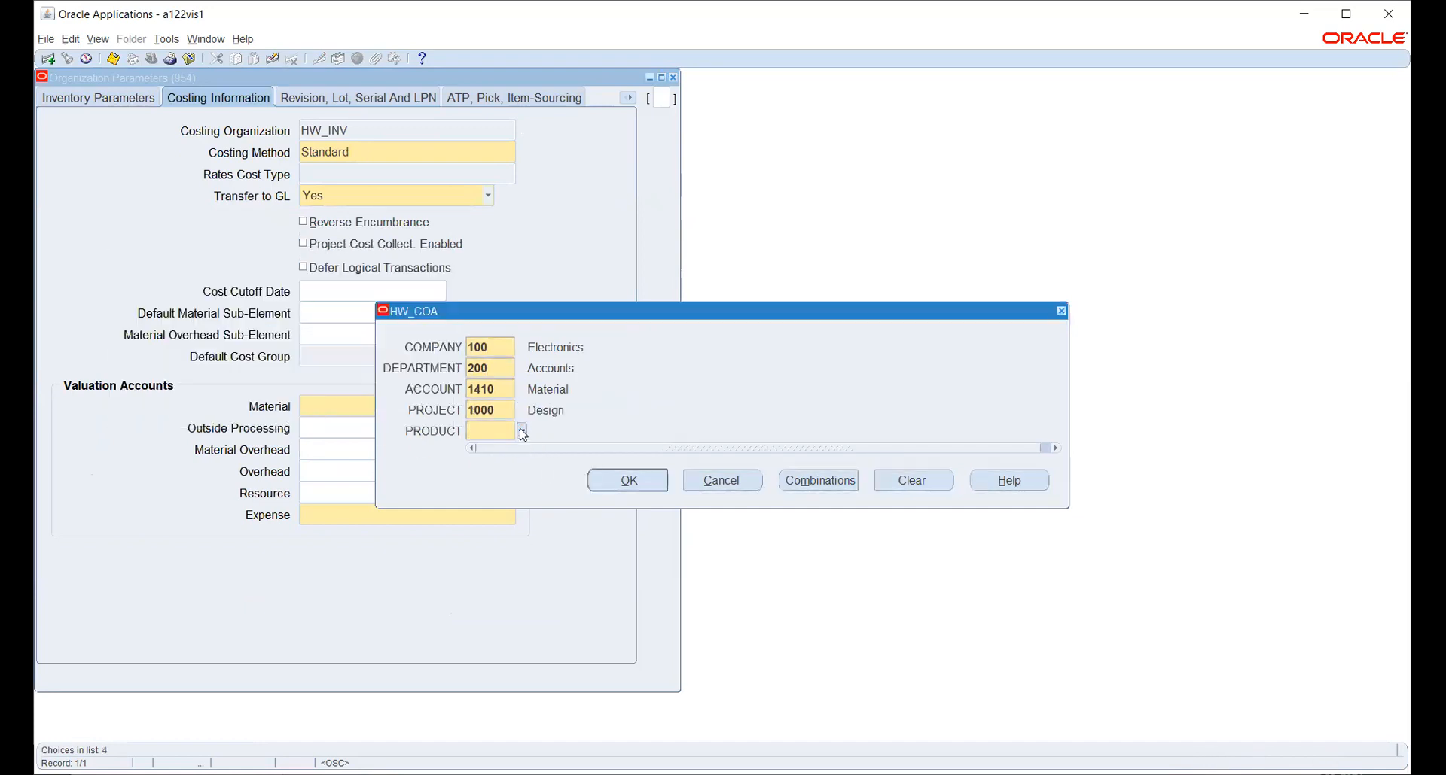
type("1000")
left_click(633, 472)
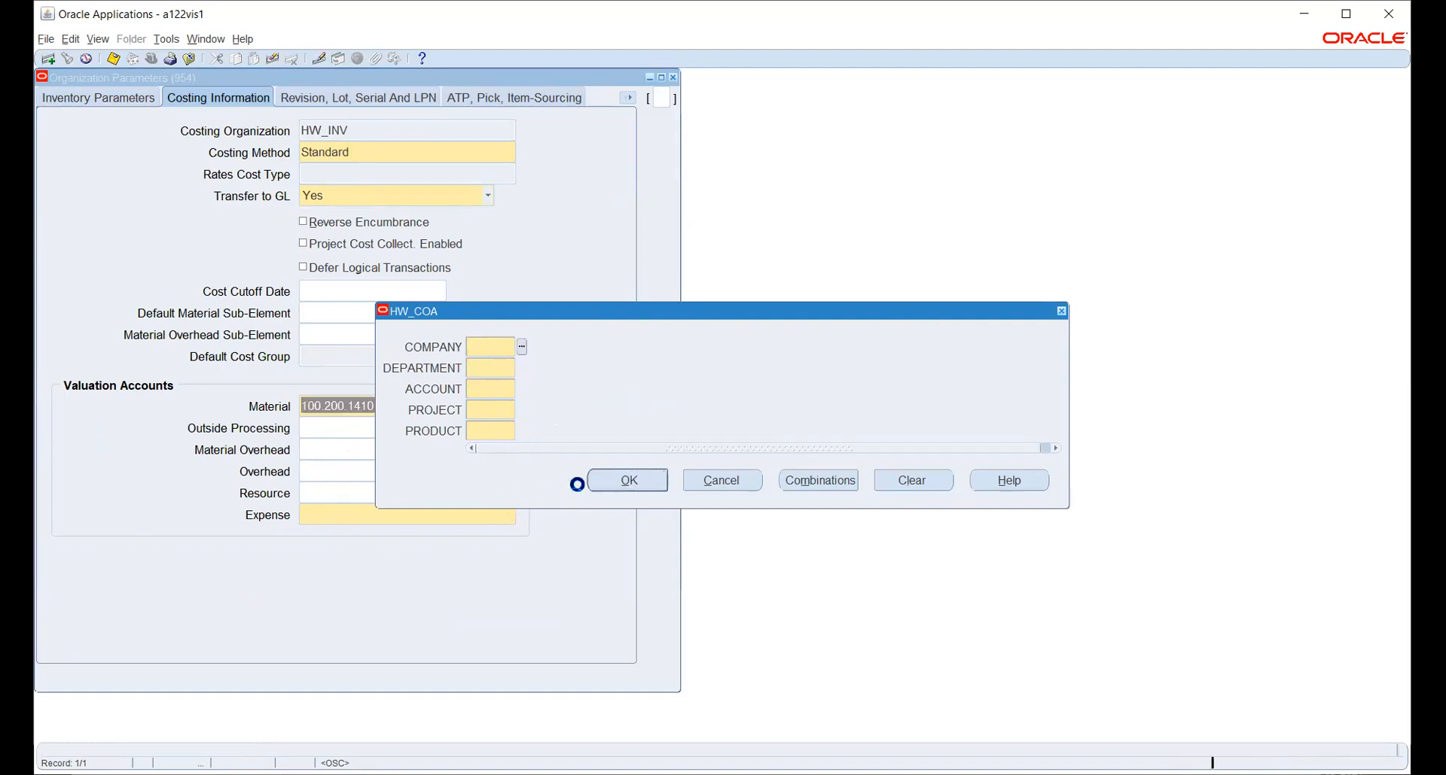
left_click(641, 480)
left_click(721, 482)
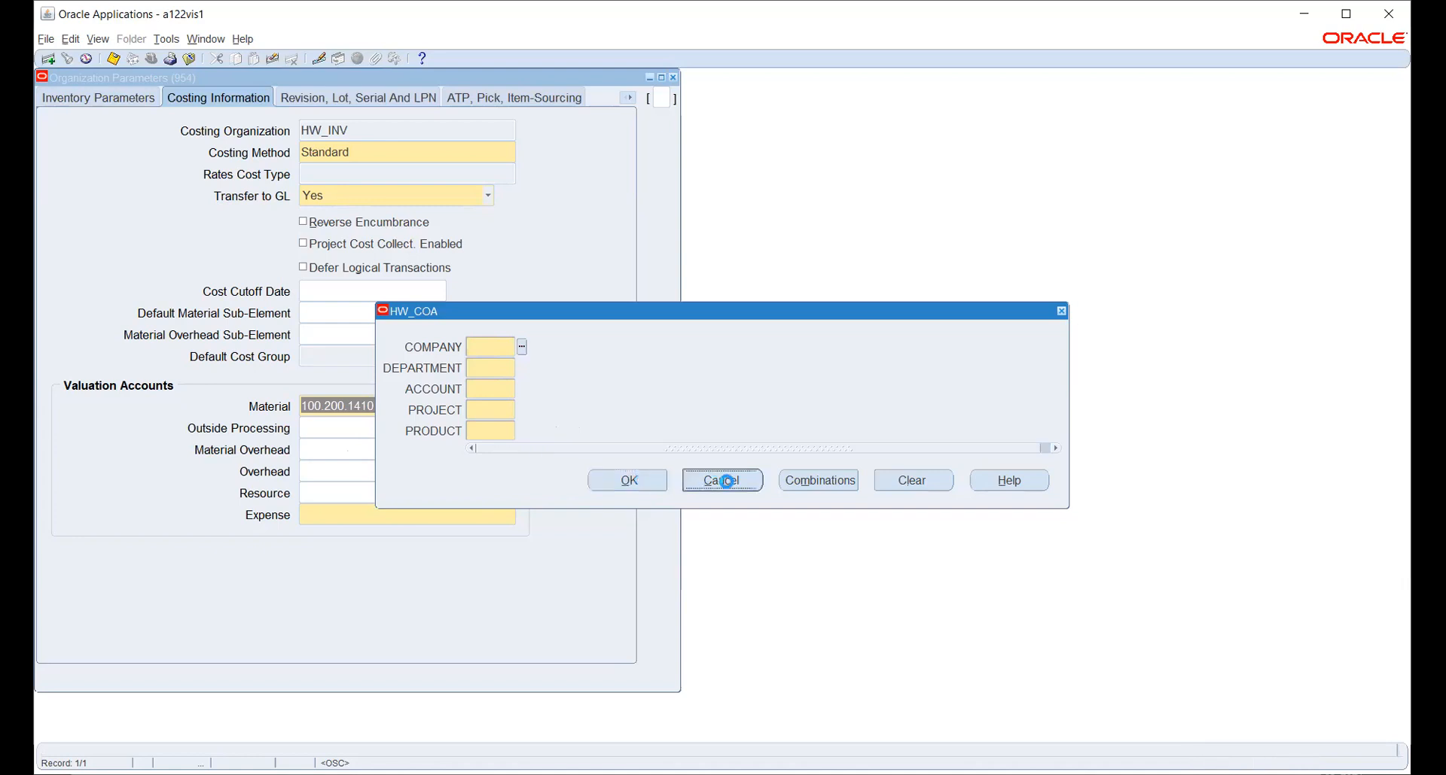
left_click(399, 517)
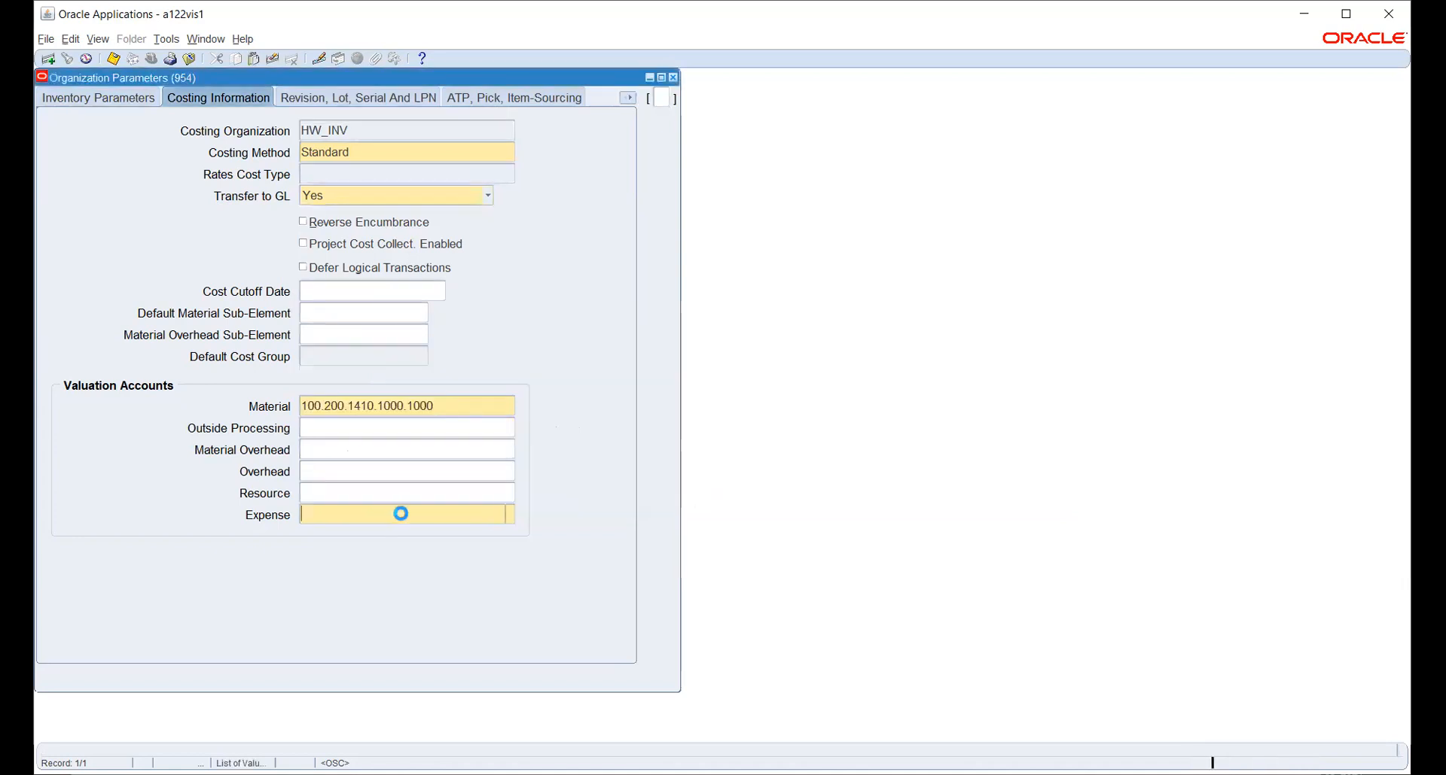
Fill the valuation account with 100 Electronics, 200 Accounts, 7530 Equipment expense, 1000 Design, 1000 Warning Sensors.
left_click(521, 348)
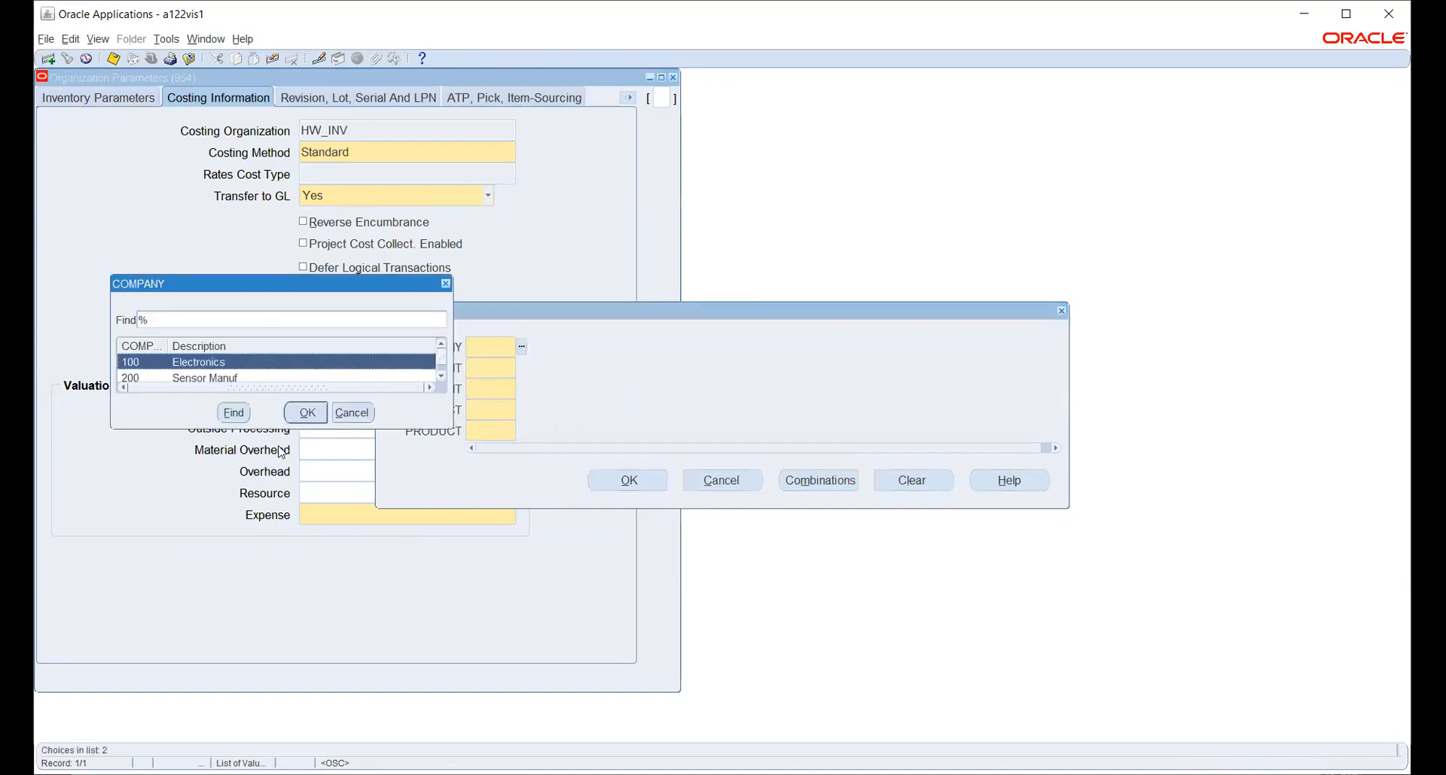
left_click(300, 412)
left_click(521, 368)
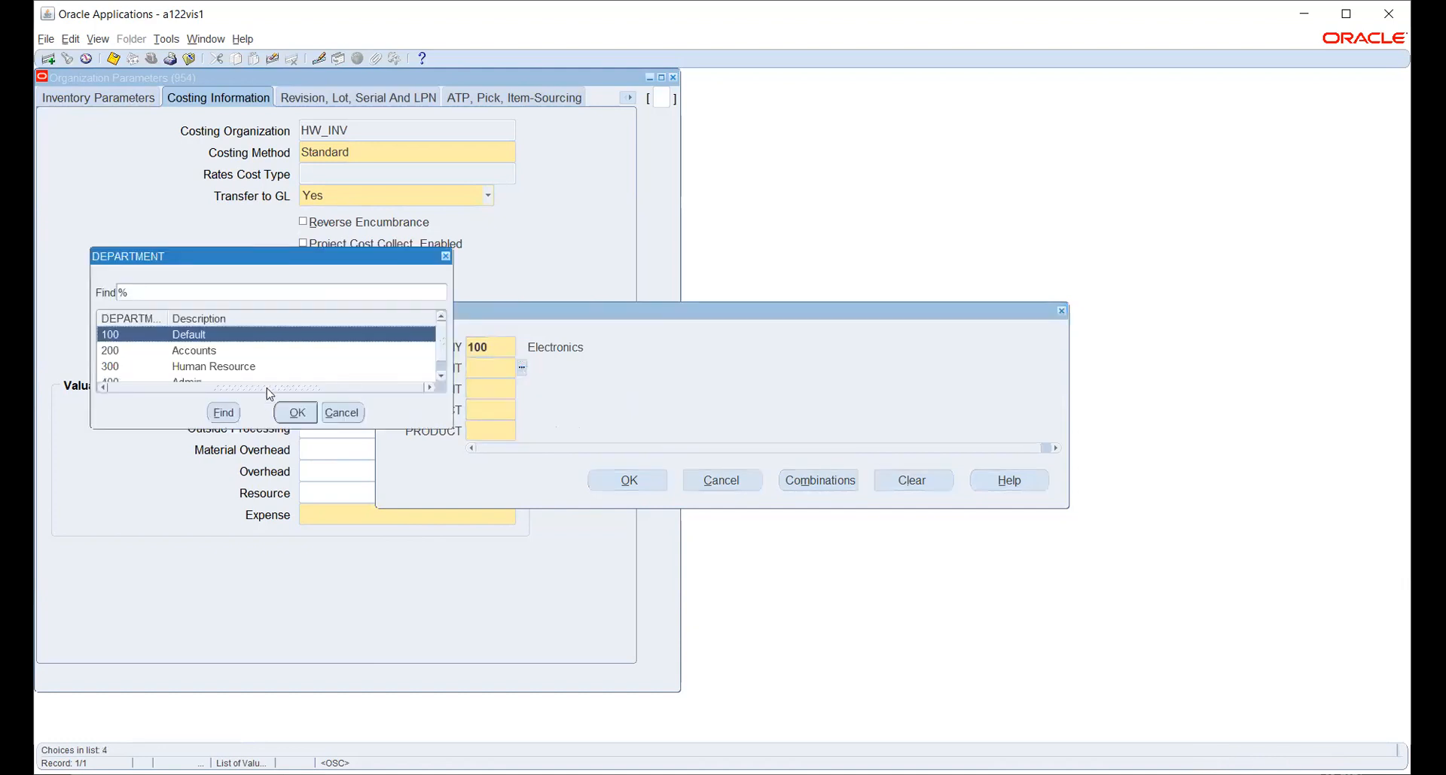
left_click(217, 352)
left_click(297, 412)
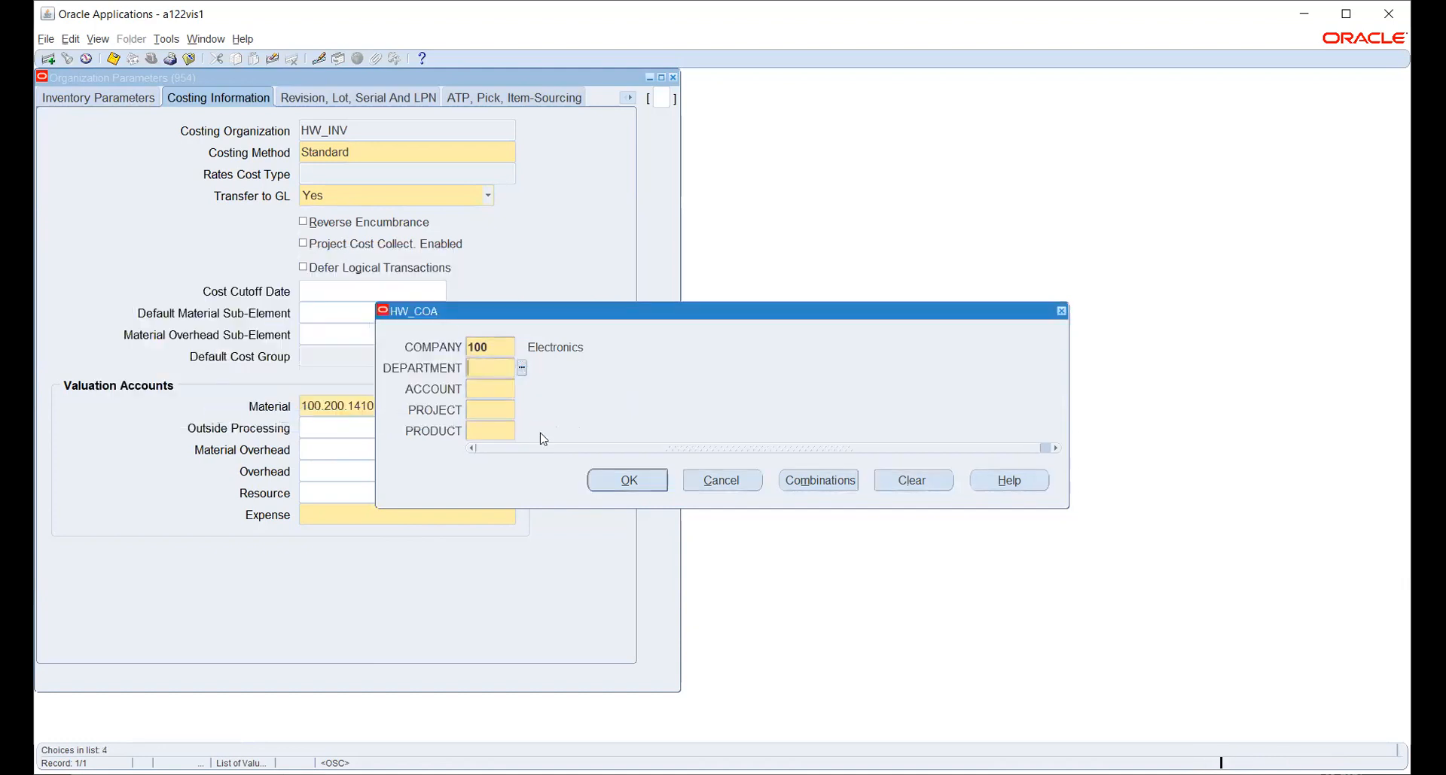
left_click(522, 389)
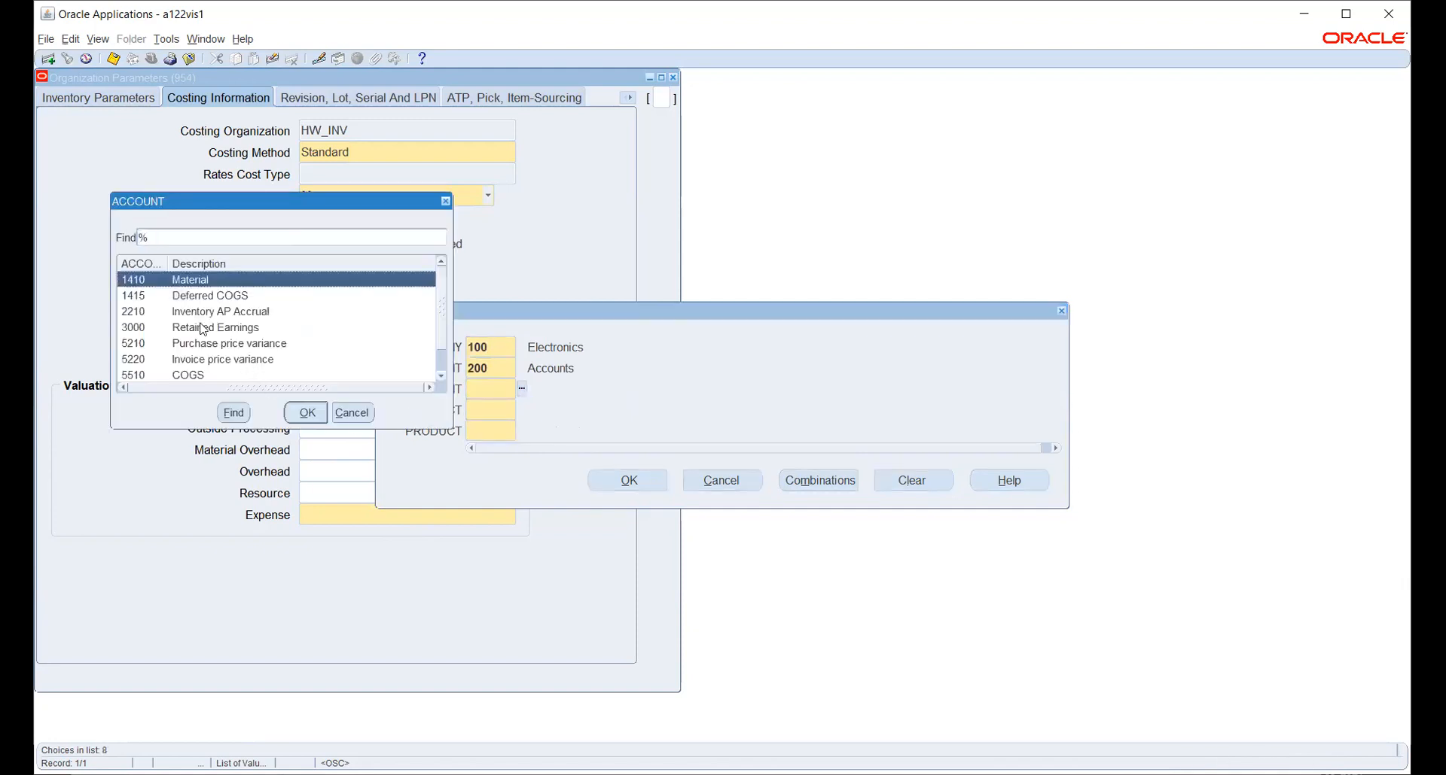
scroll(249, 355, "down", 1)
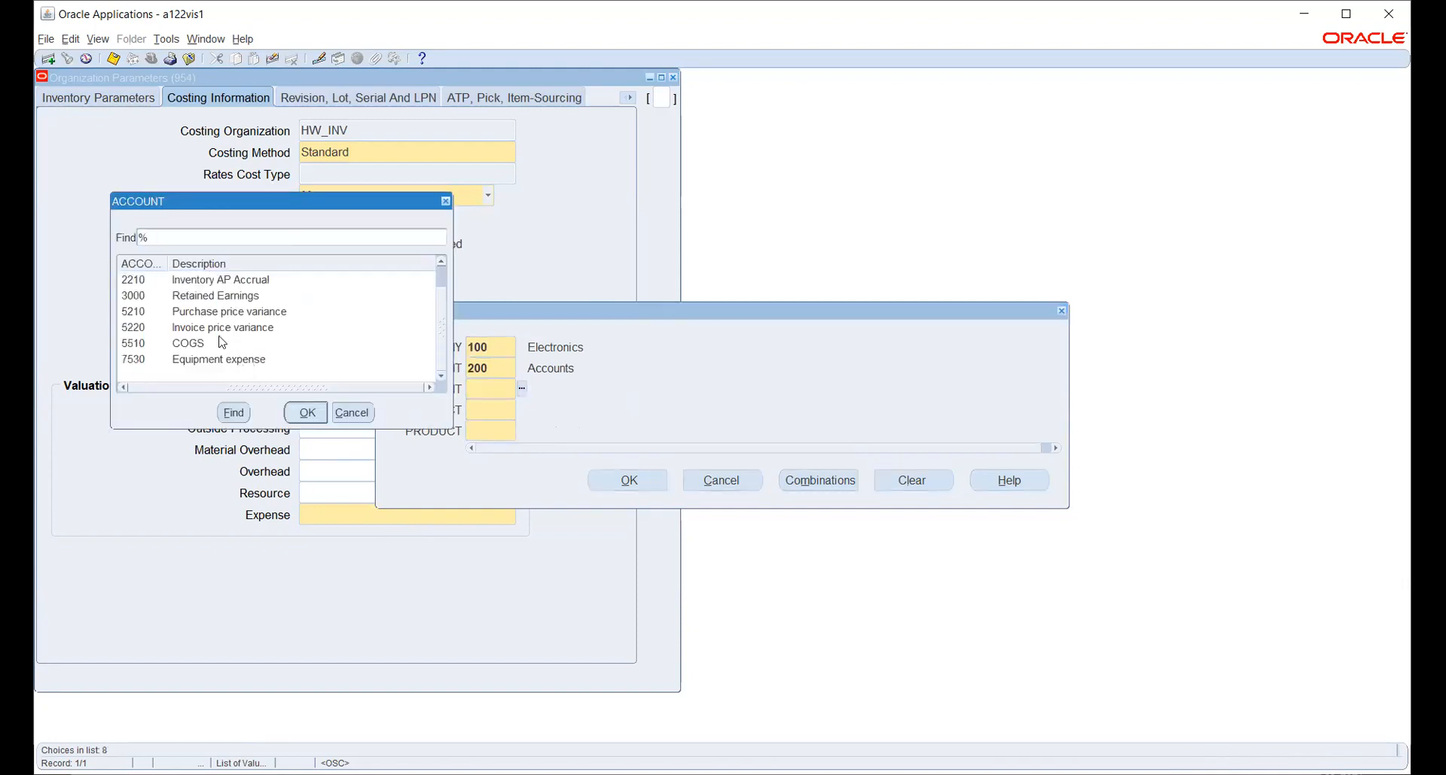
left_click(223, 358)
left_click(303, 411)
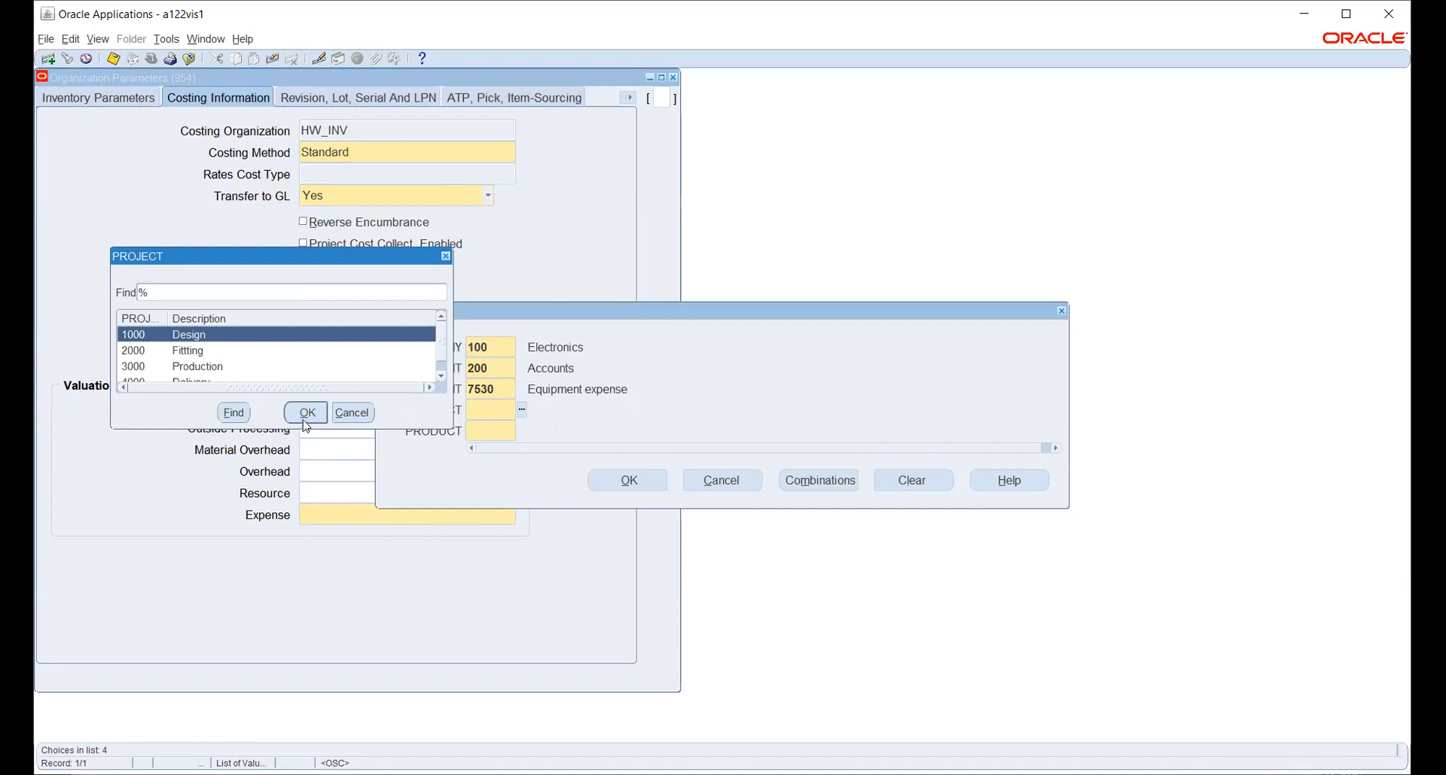
left_click(298, 421)
left_click(522, 431)
left_click(629, 480)
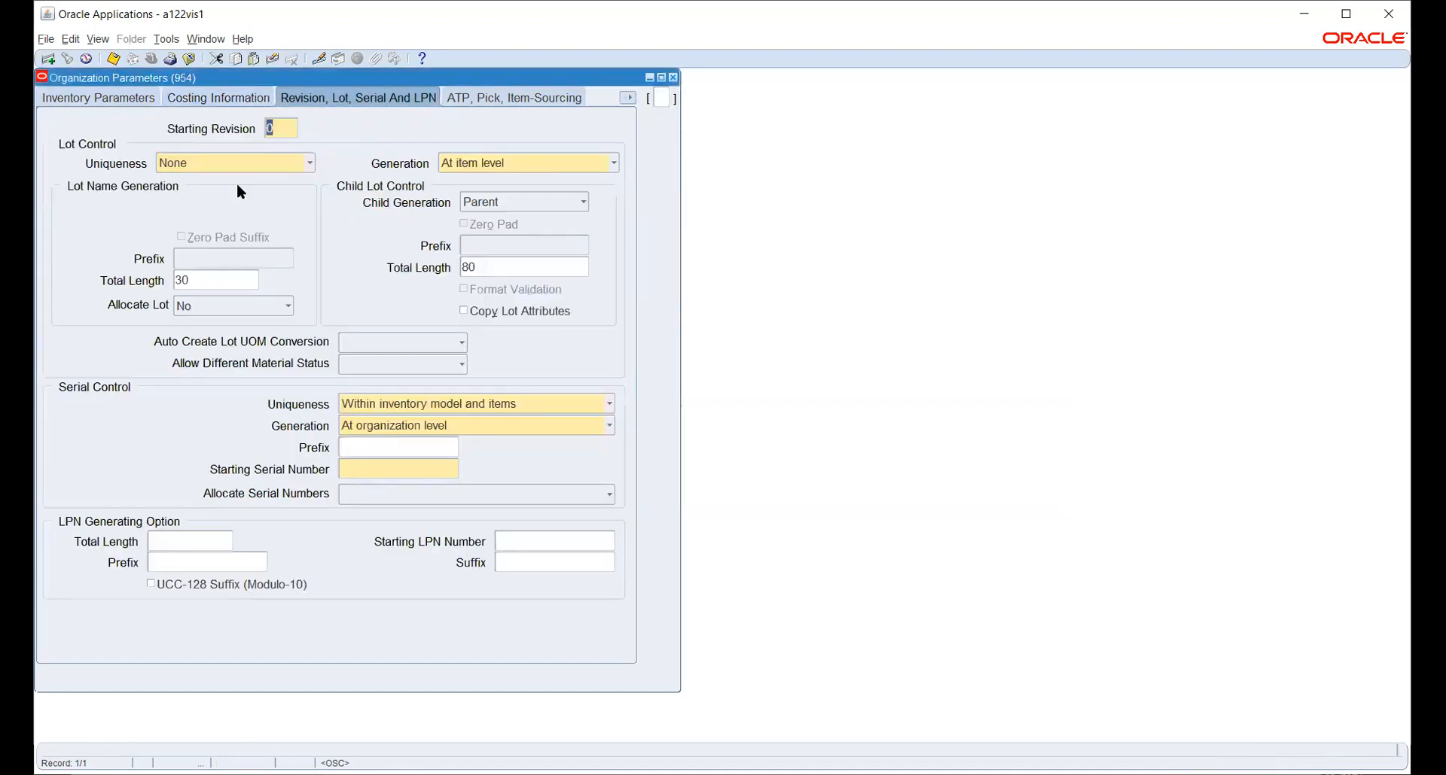
Enter starting serial number 1, then go through Inter-Org Information to the Other Accounts page.
left_click(368, 469)
key("Tab")
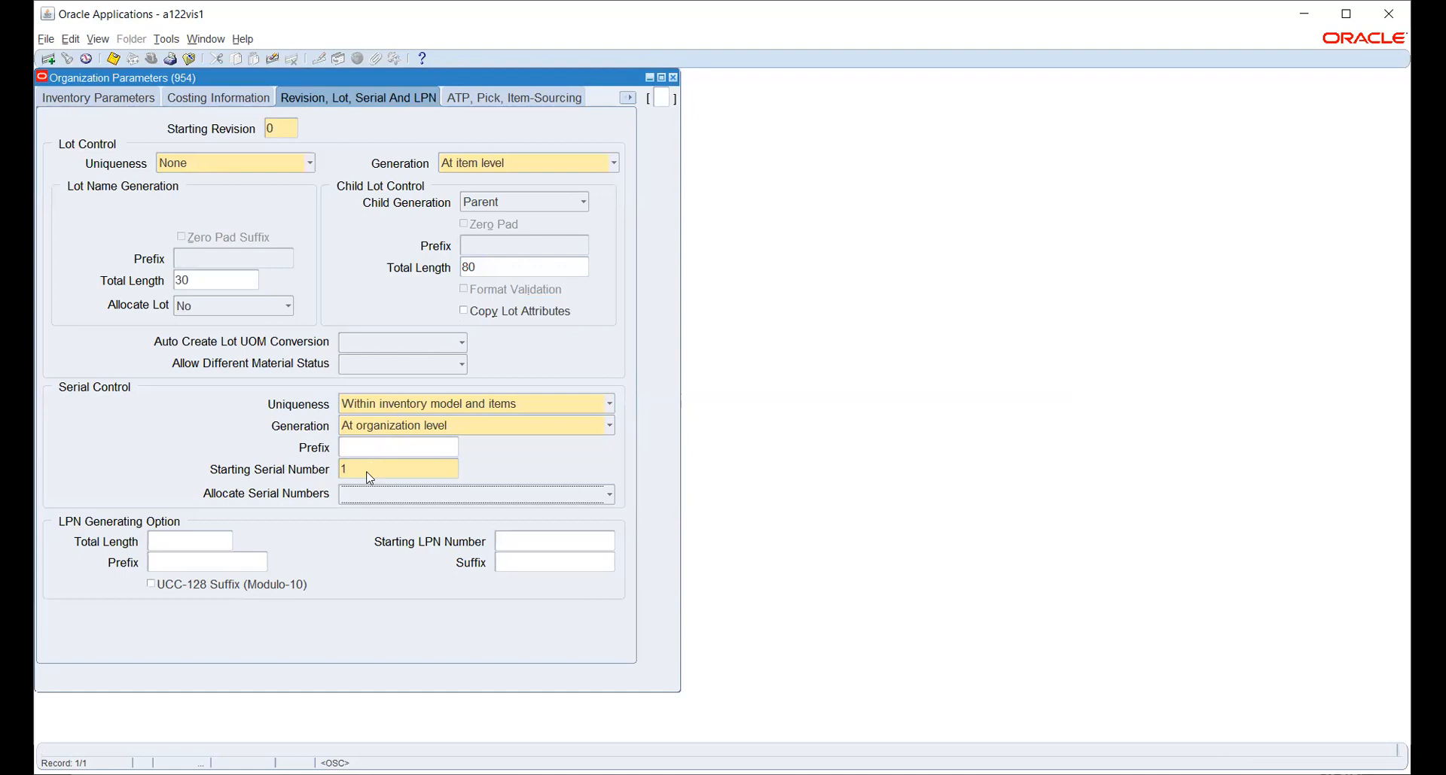
left_click(486, 97)
left_click(627, 100)
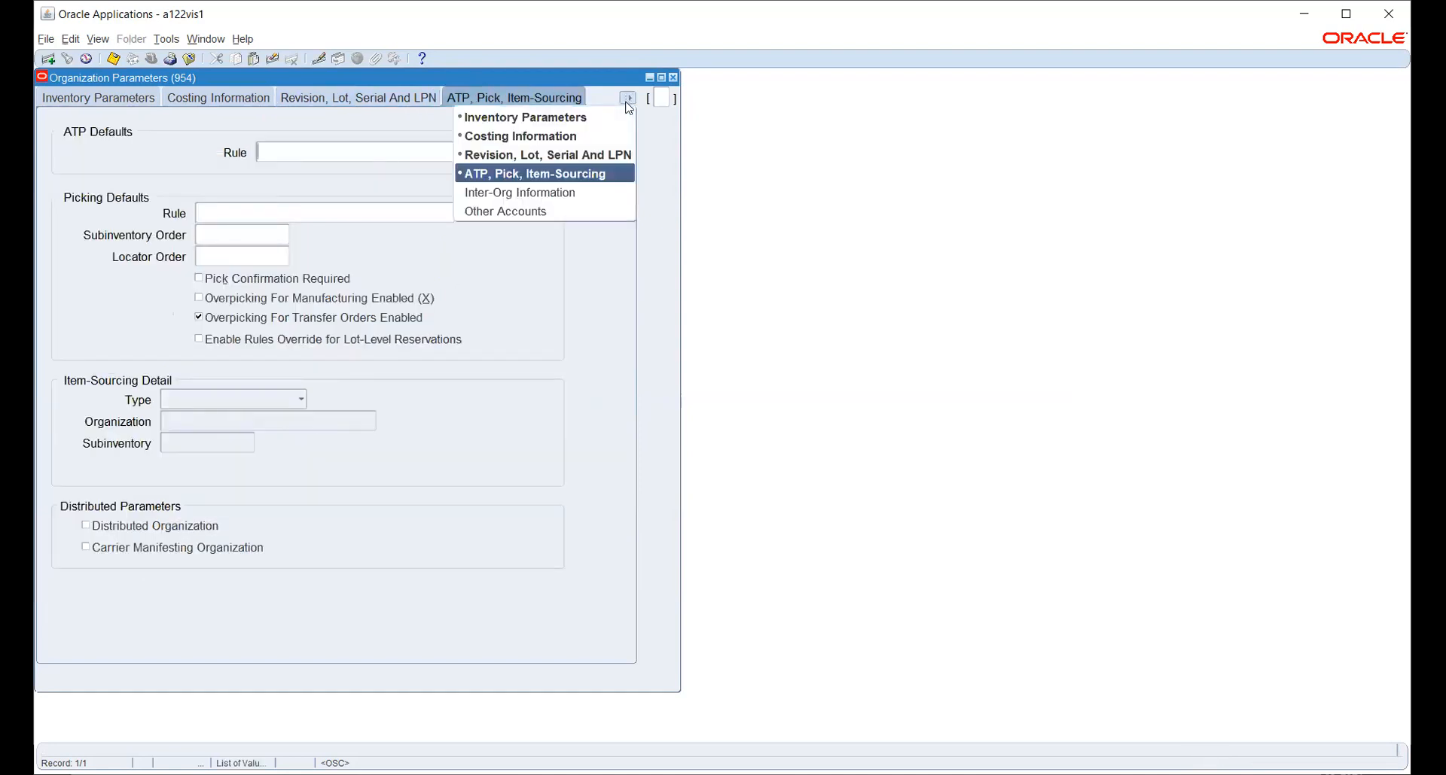
left_click(570, 192)
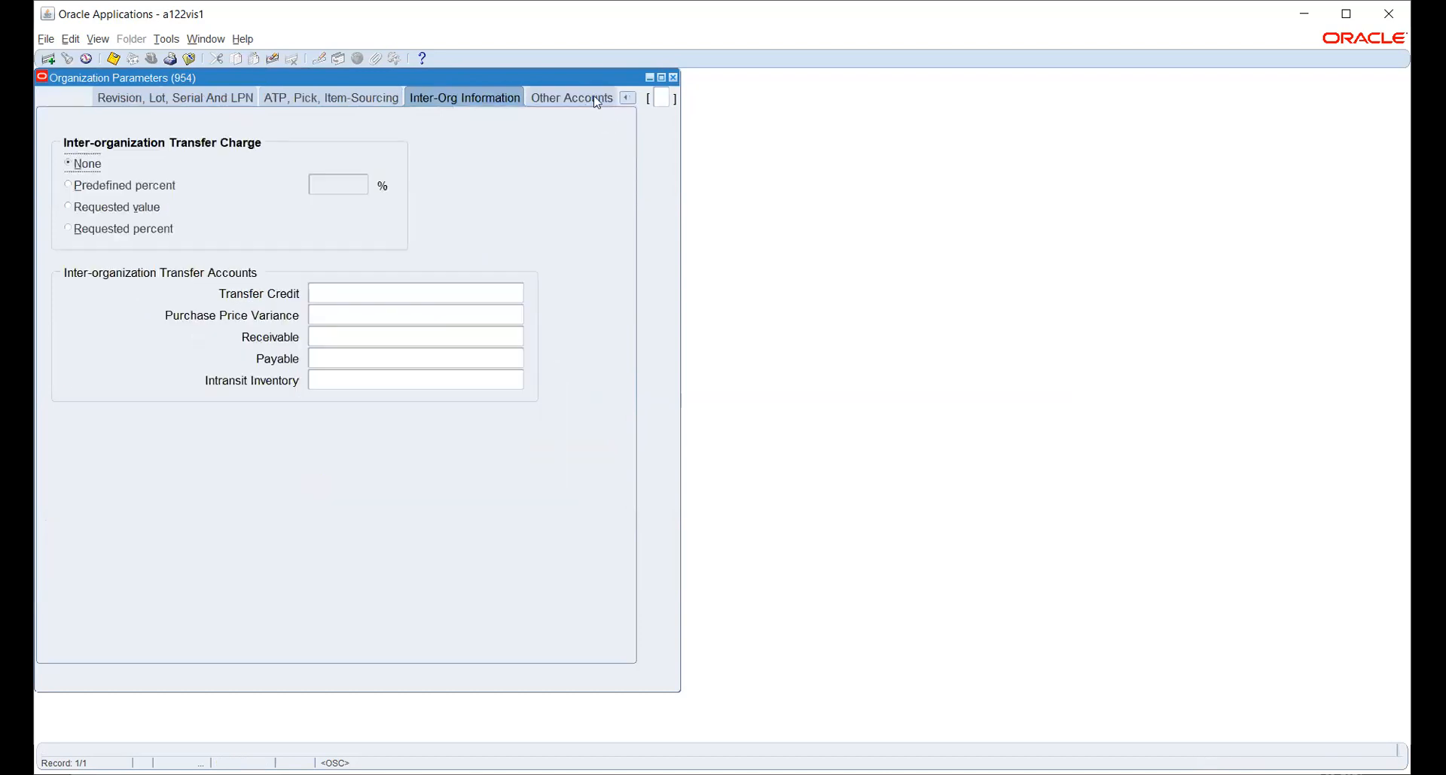
left_click(585, 97)
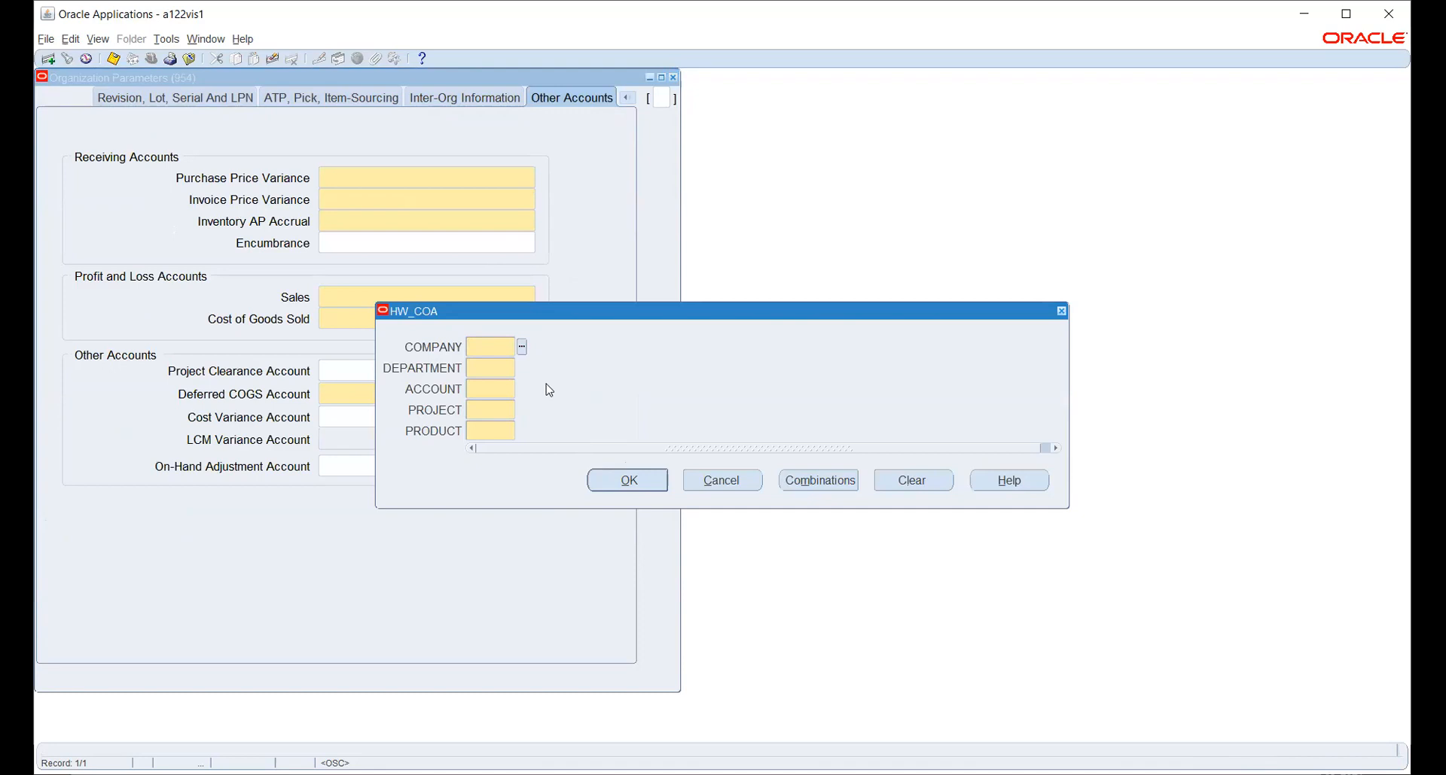
Fill Purchase Price Variance with 100 Electronics, 200 Accounts, 5210, project 1000 and product 1000.
left_click(522, 347)
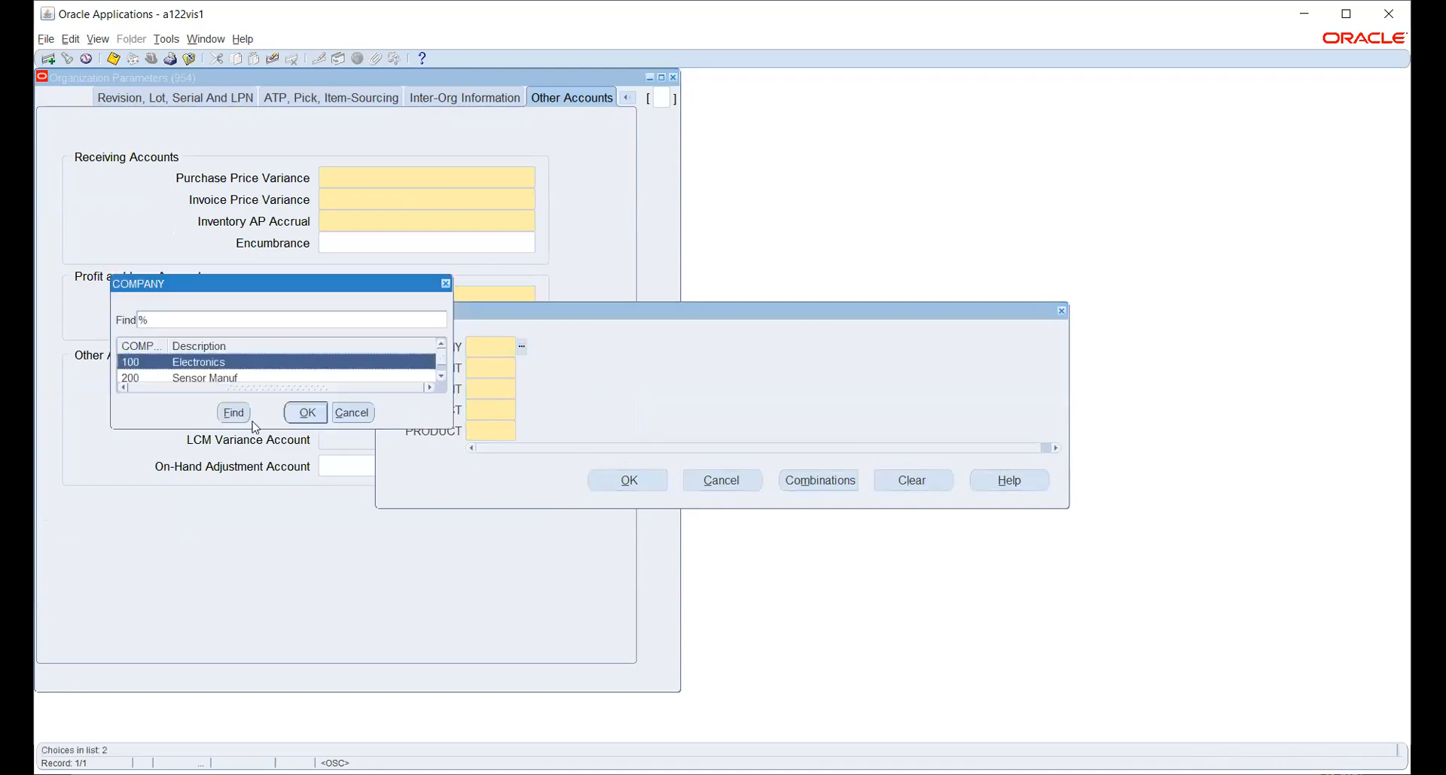
left_click(297, 416)
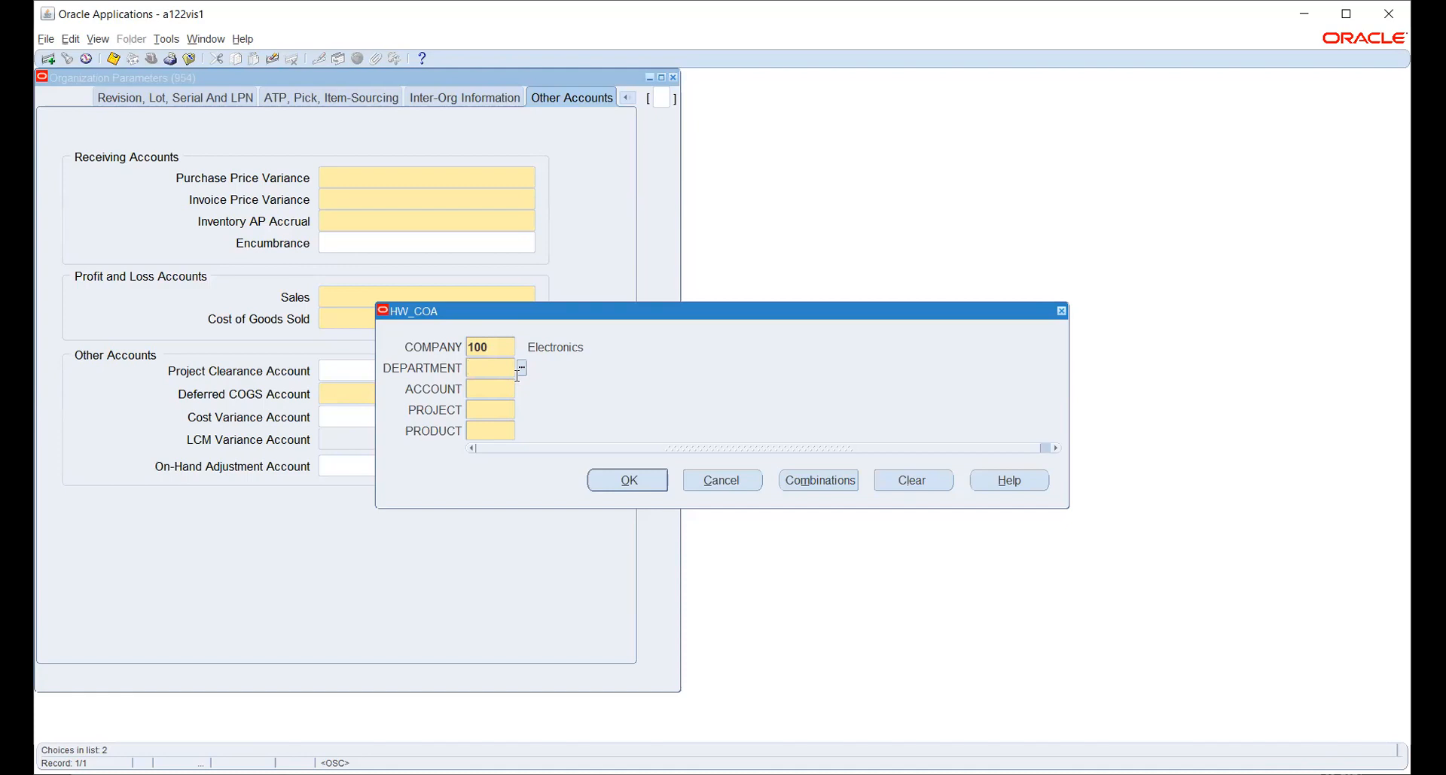
left_click(520, 368)
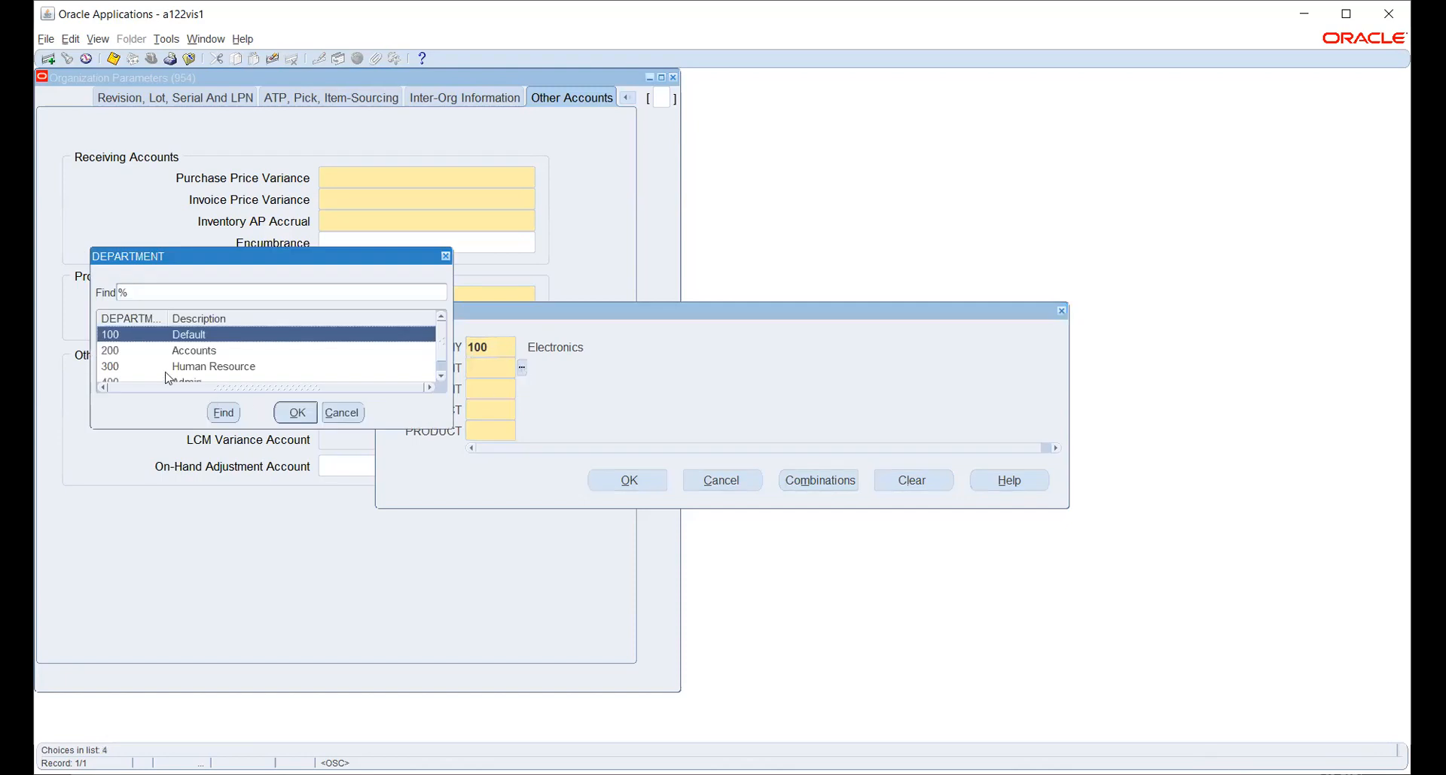
left_click(183, 352)
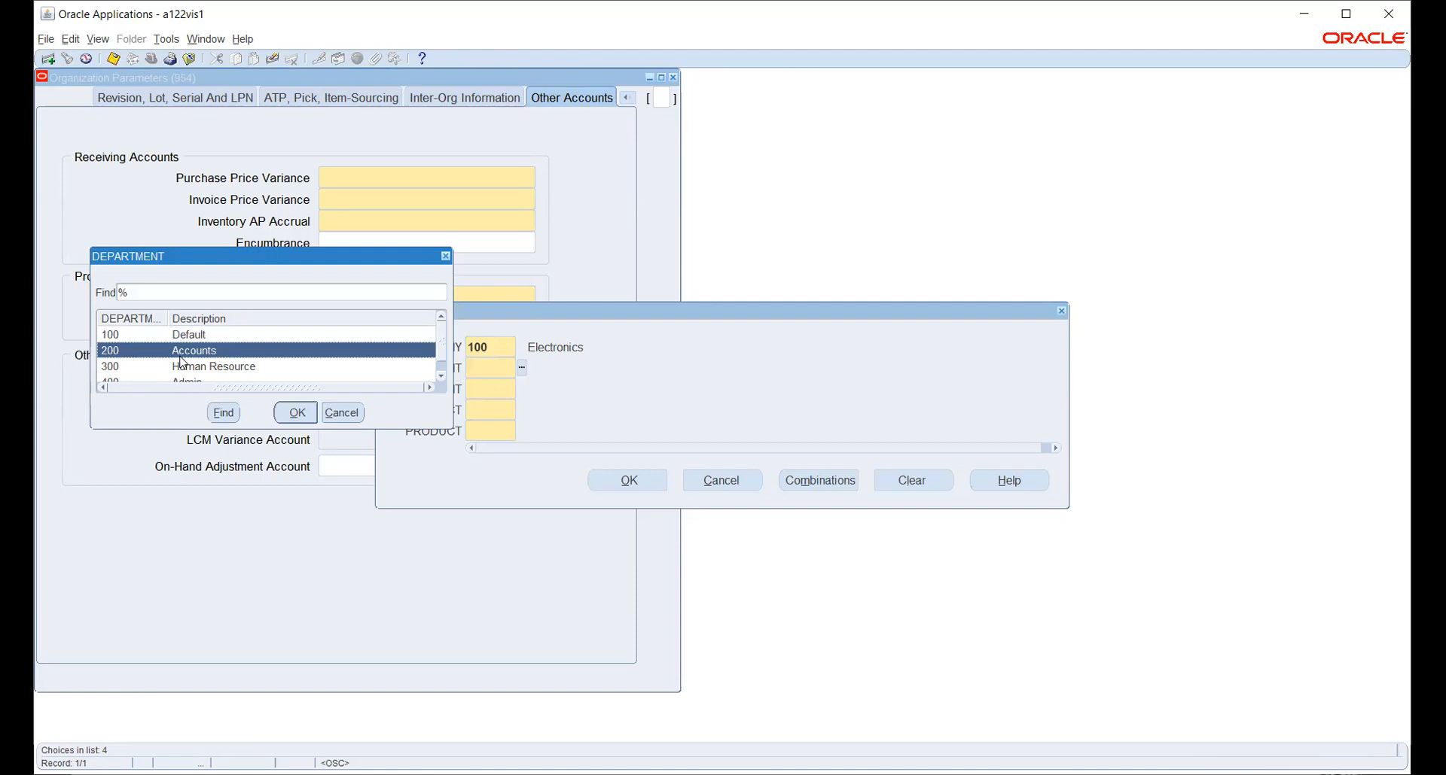
left_click(296, 414)
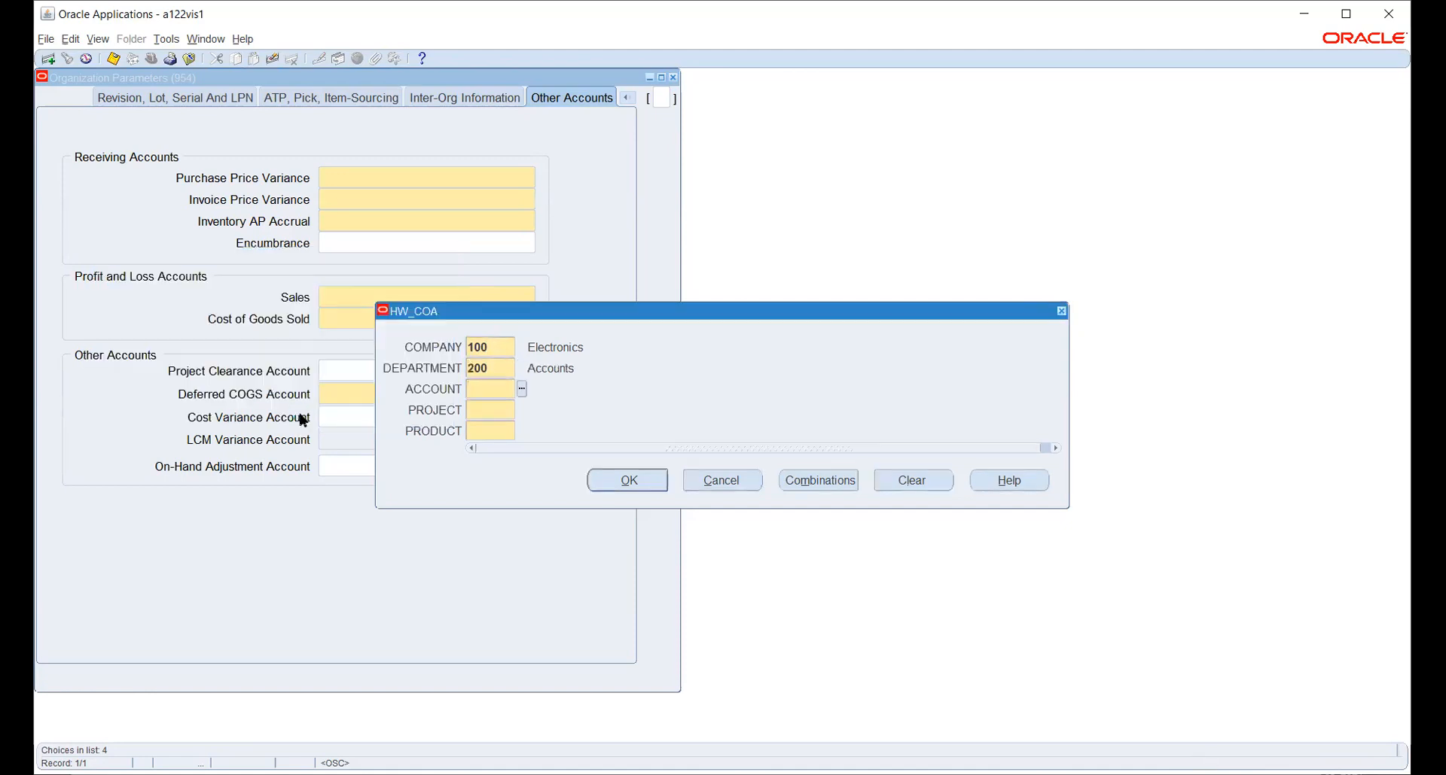
left_click(521, 389)
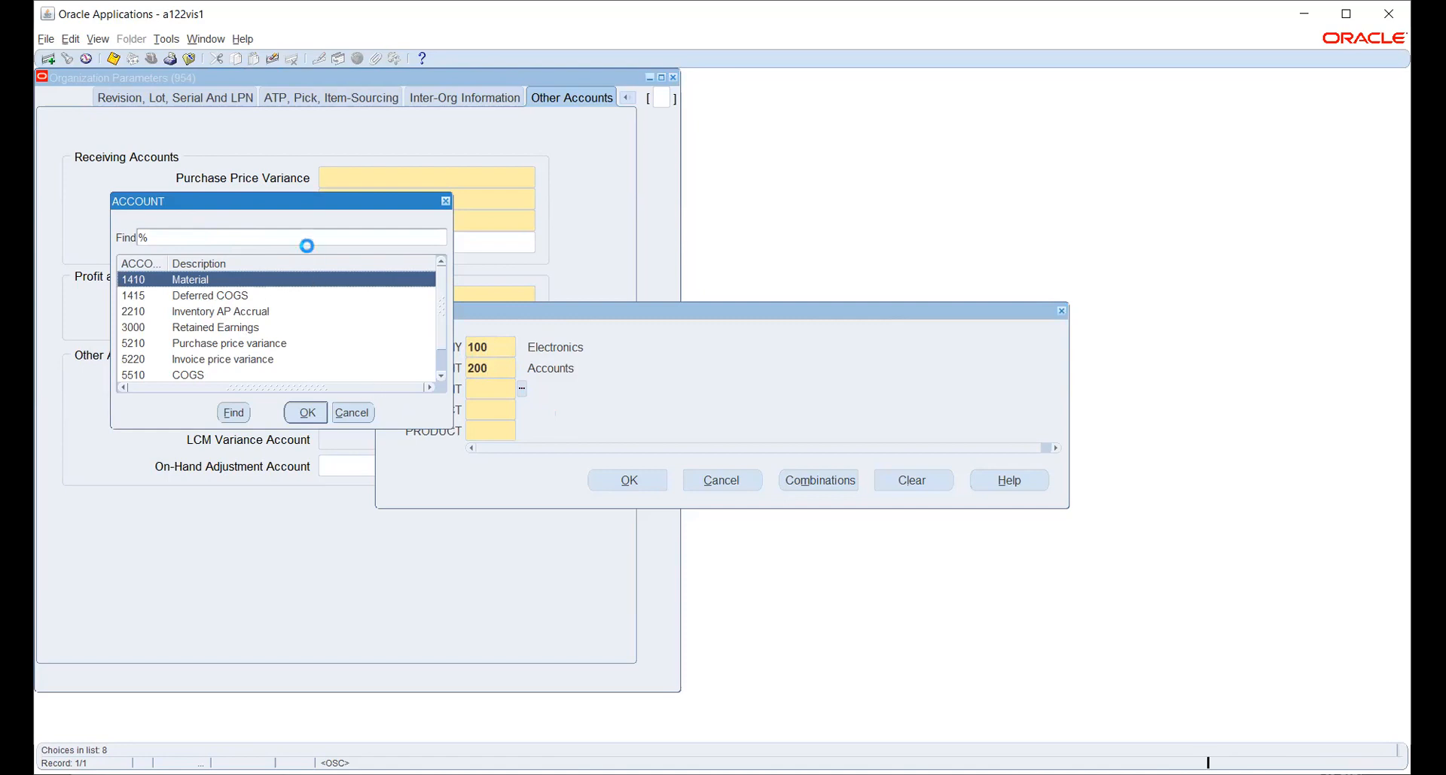
left_click(213, 344)
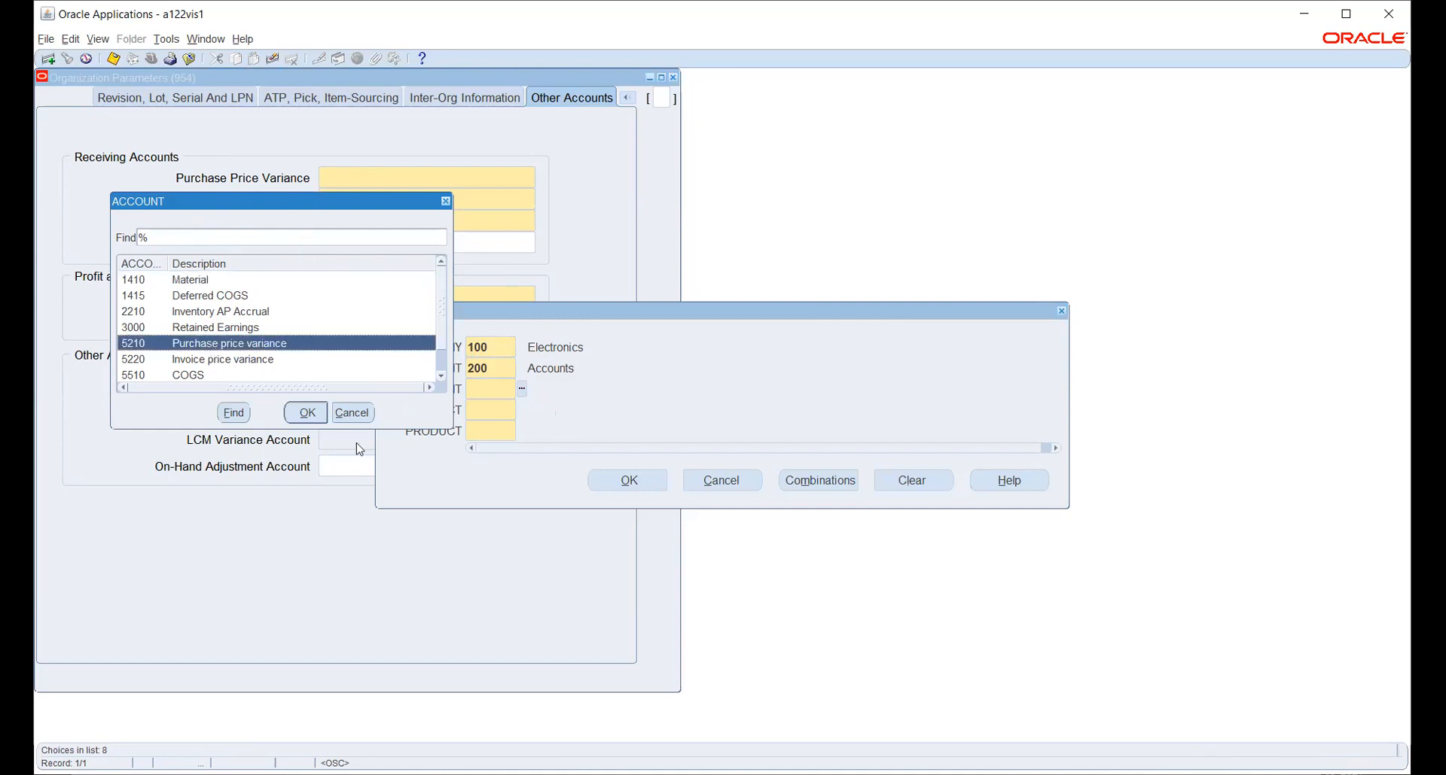
left_click(306, 413)
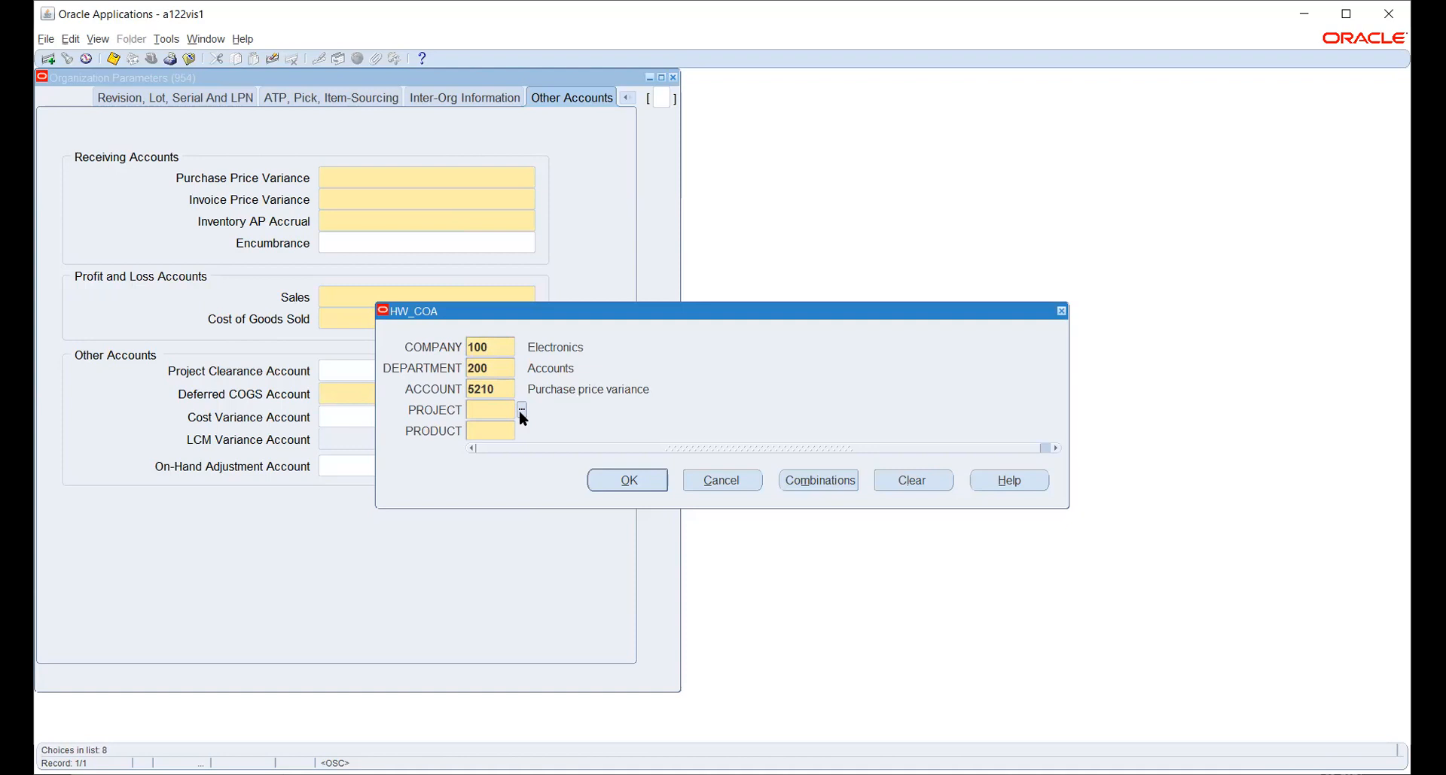
left_click(520, 410)
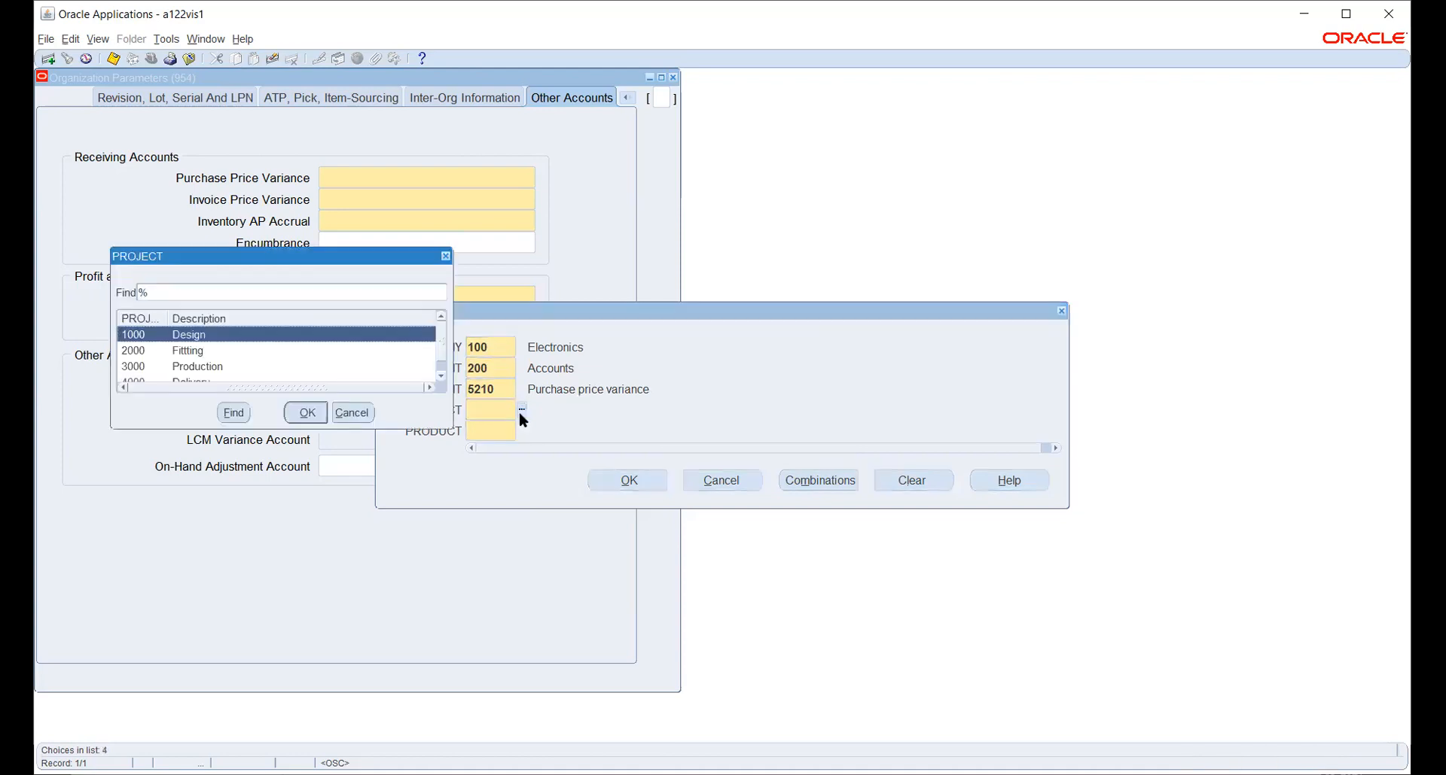
left_click(301, 413)
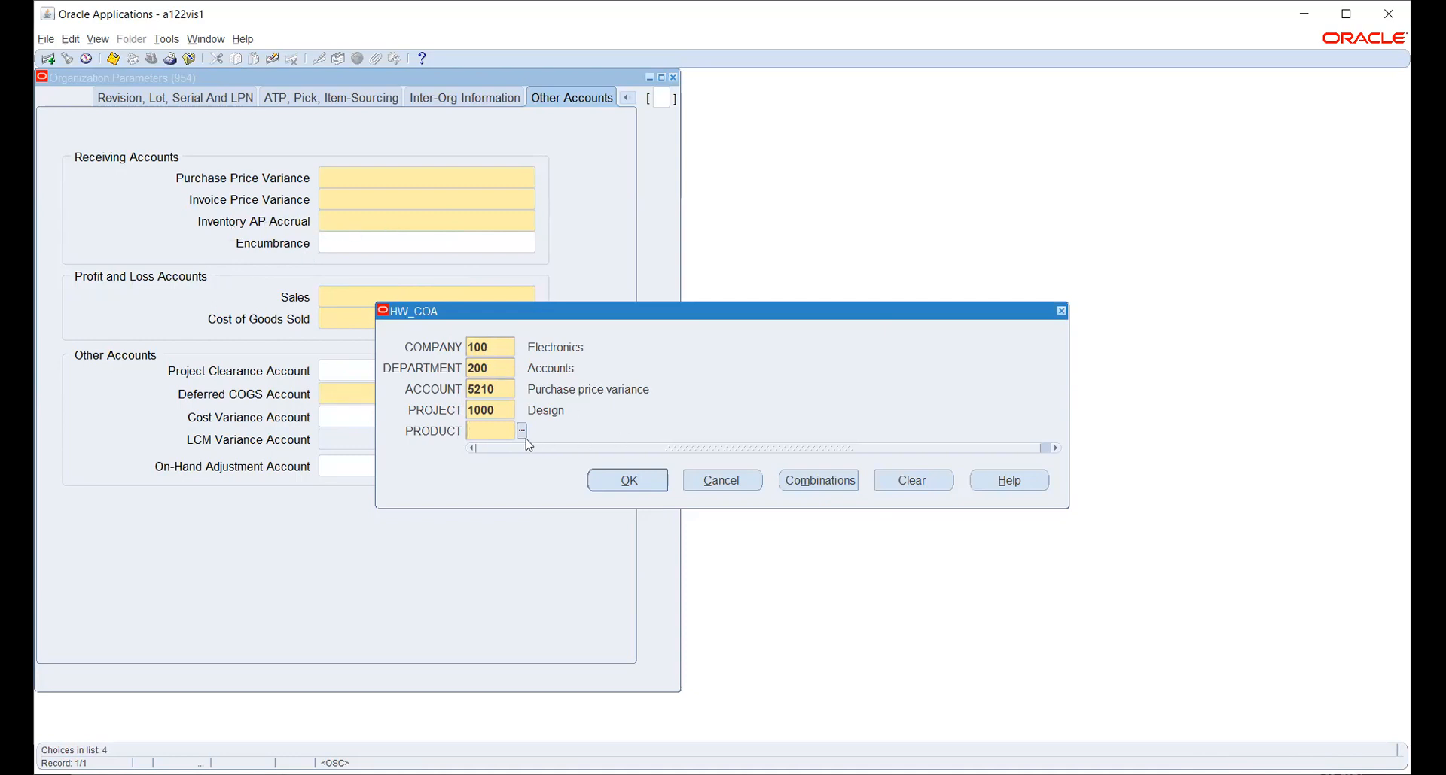
type("1000")
key("Tab")
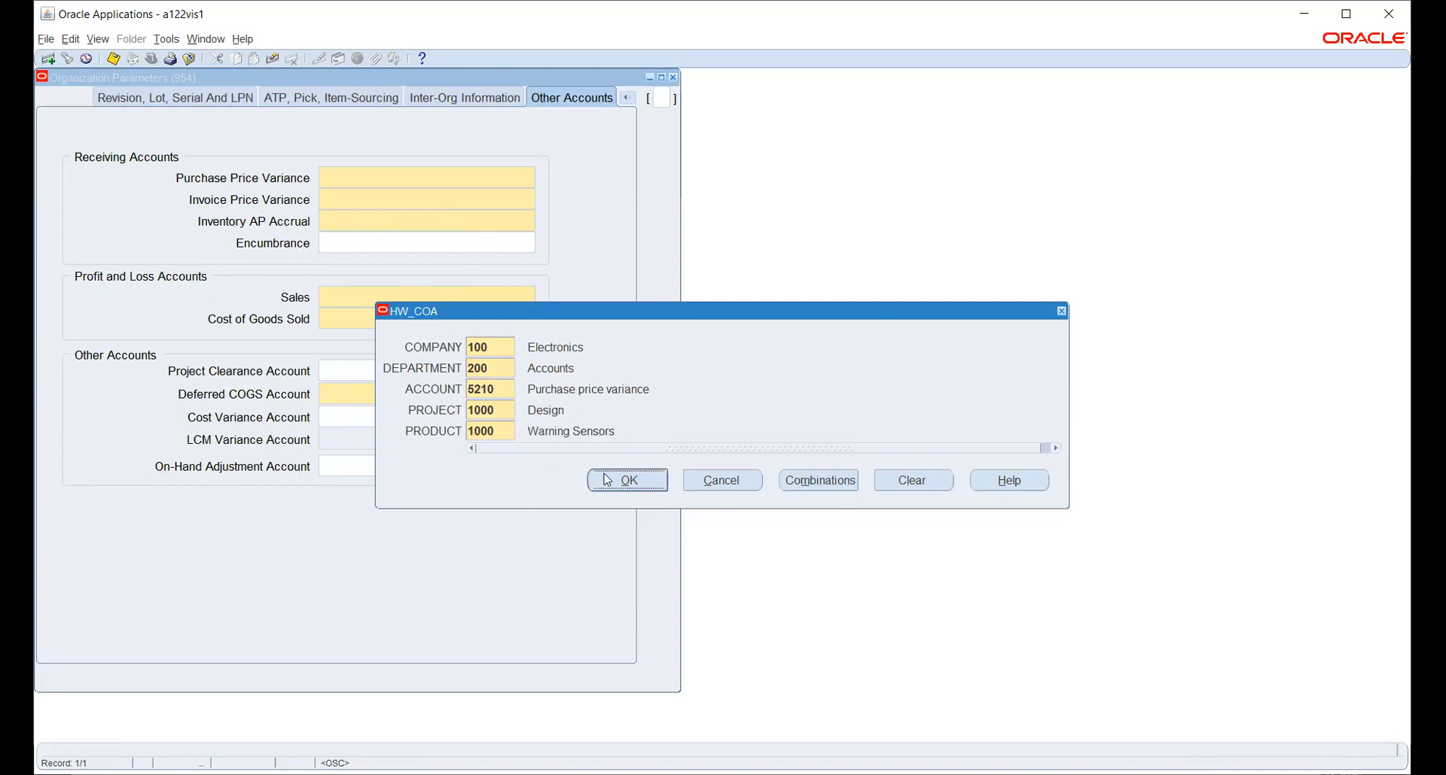
left_click(629, 483)
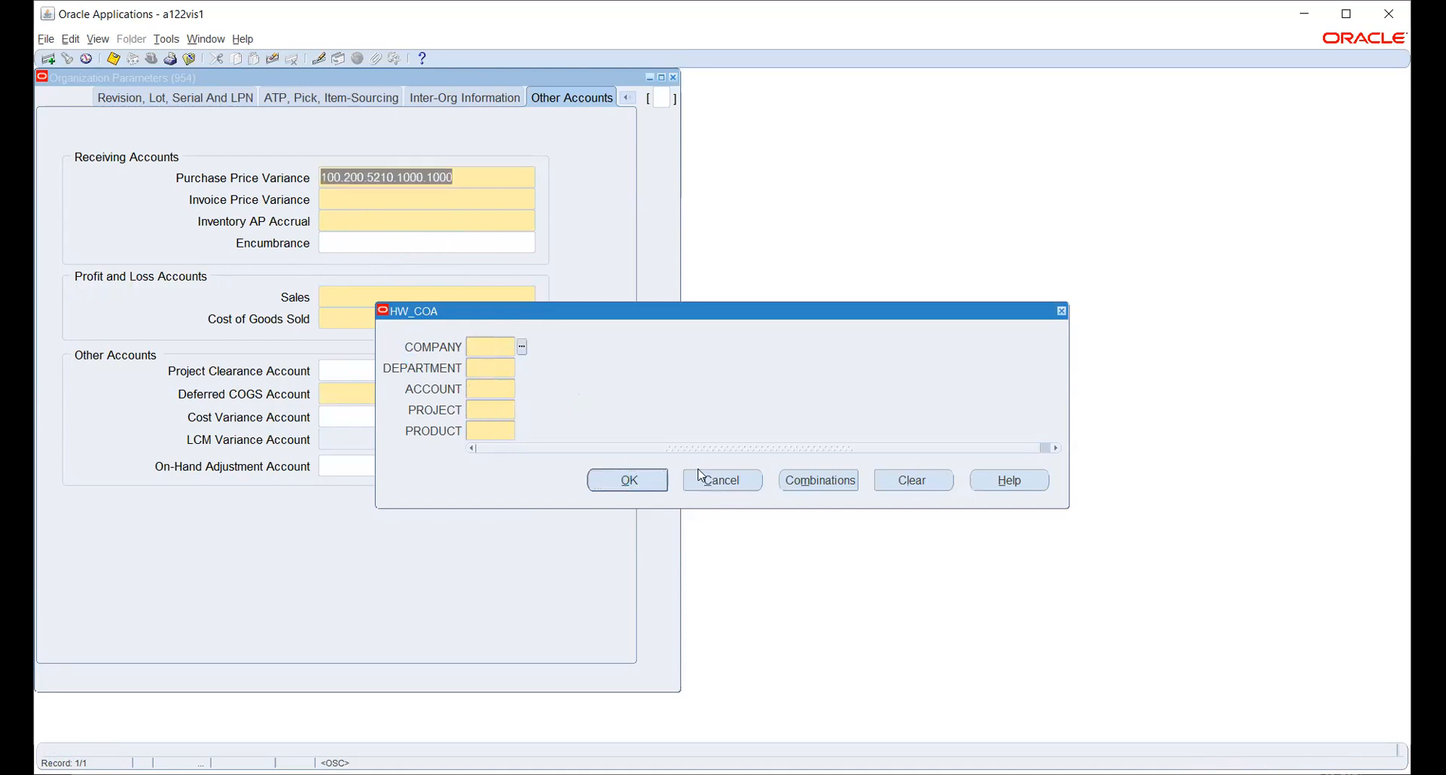
Start the Invoice Price Variance account with company 100 and department 200.
left_click(710, 481)
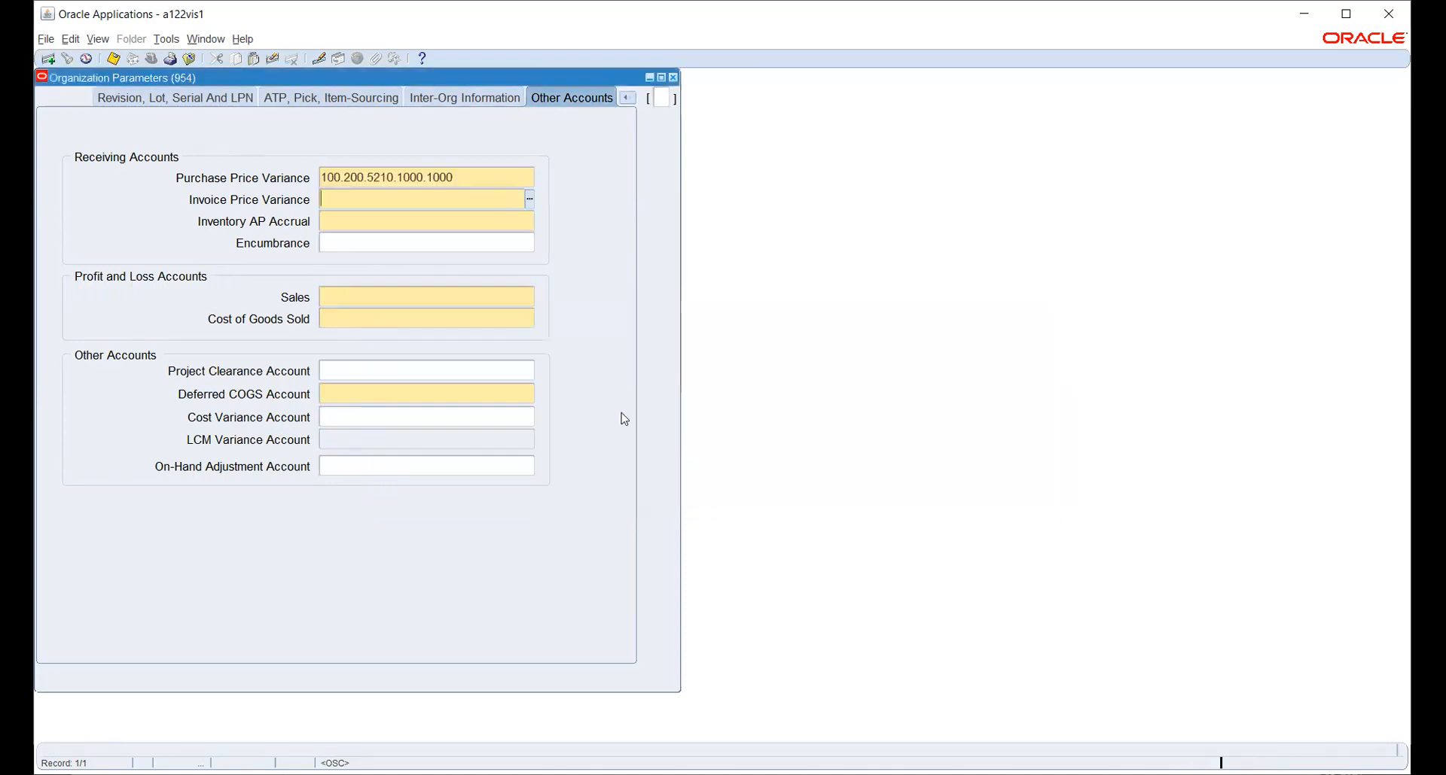
left_click(484, 176)
left_click(630, 481)
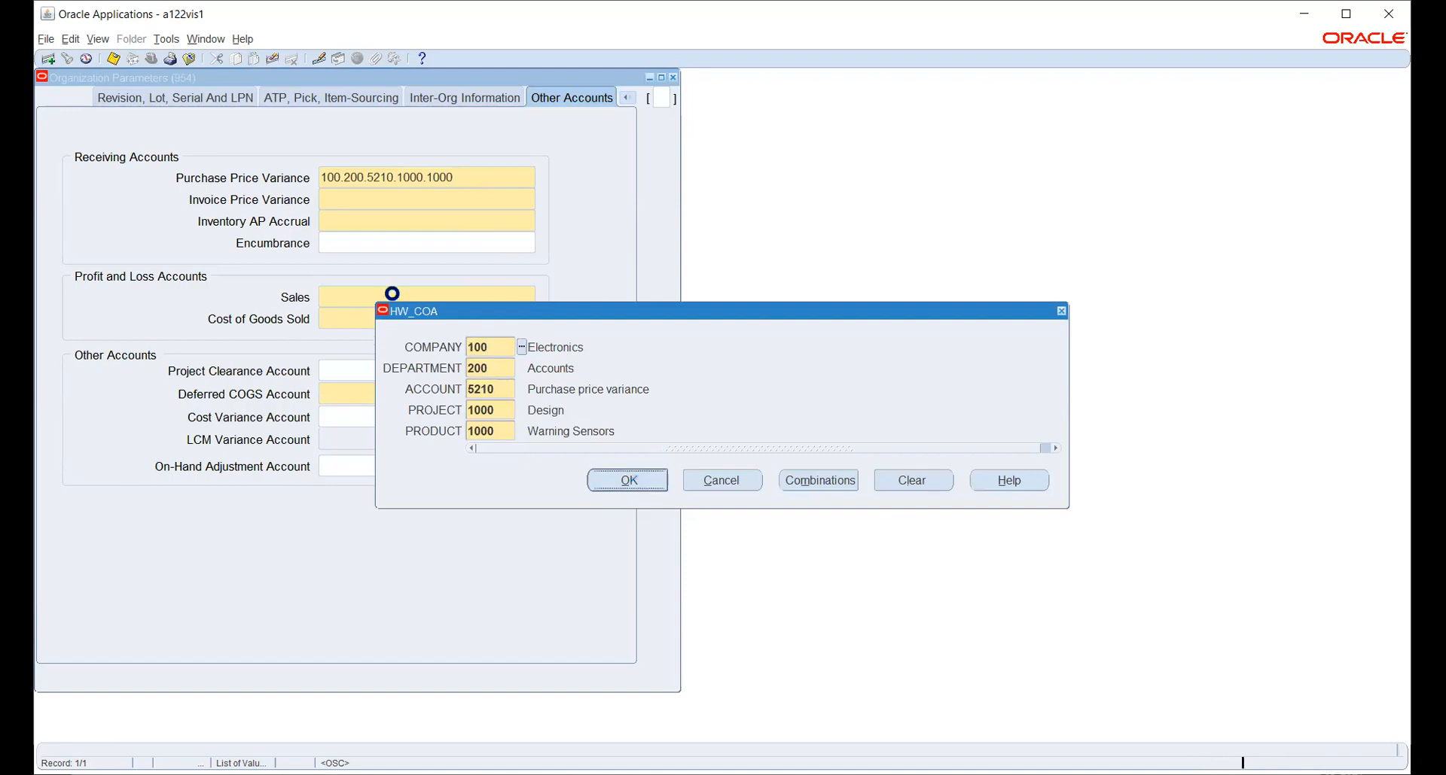
left_click(522, 346)
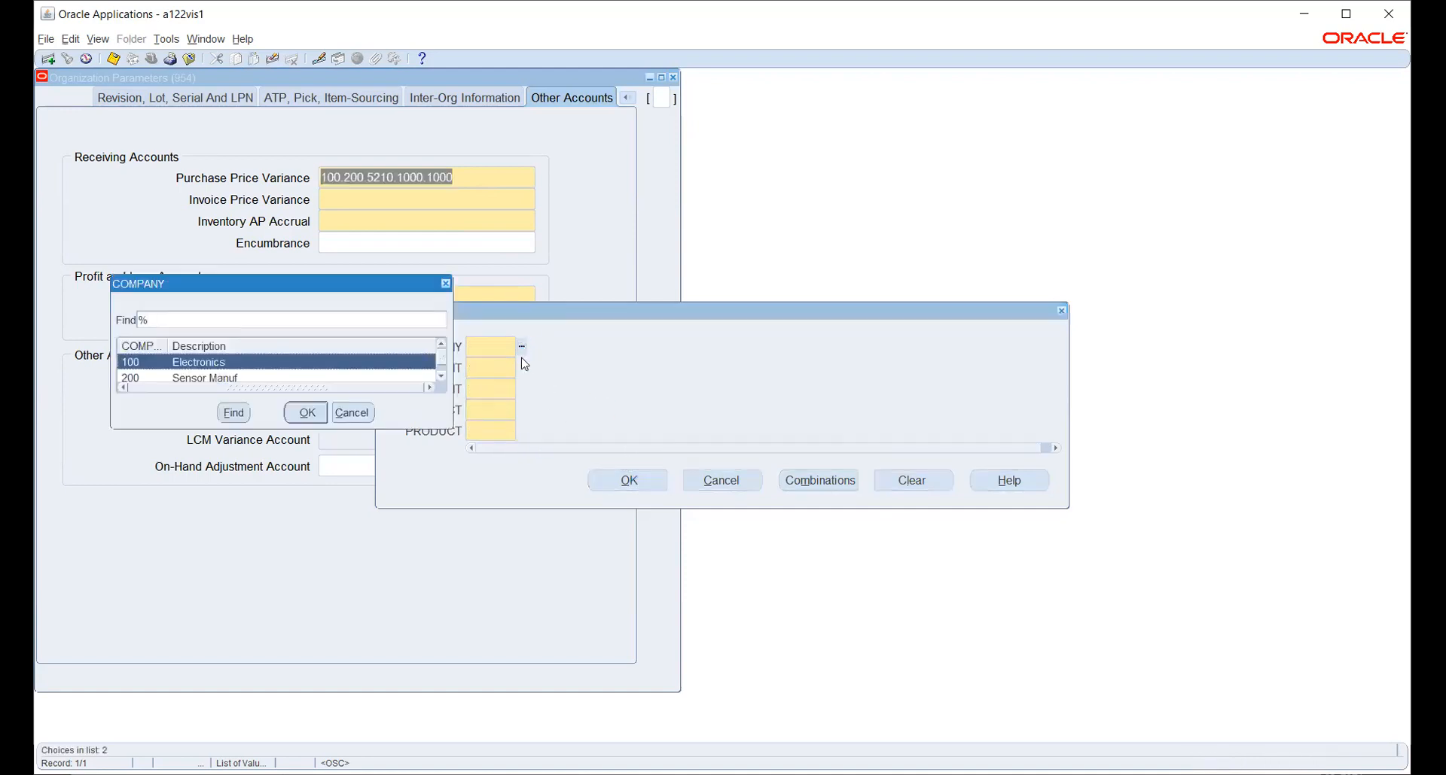
left_click(307, 413)
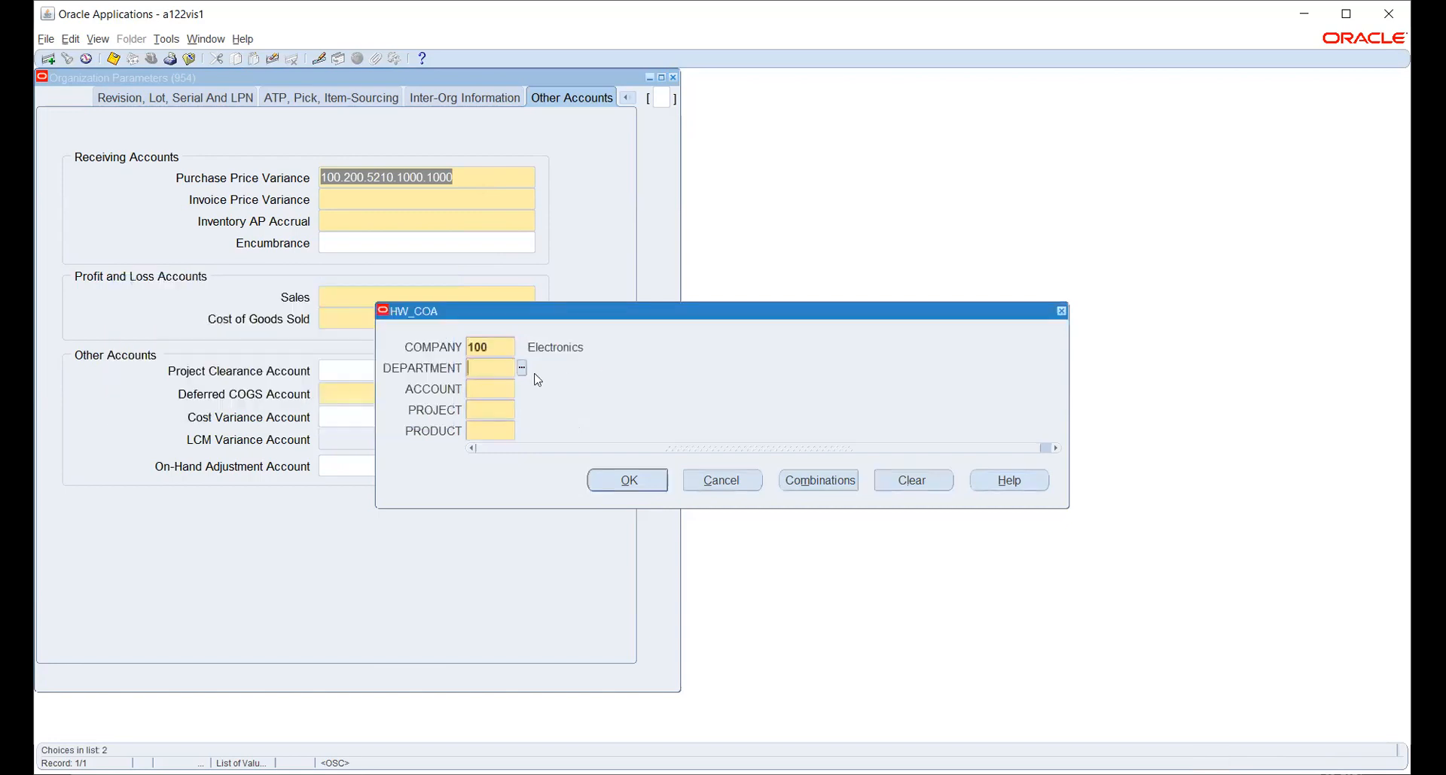
left_click(521, 368)
left_click(218, 351)
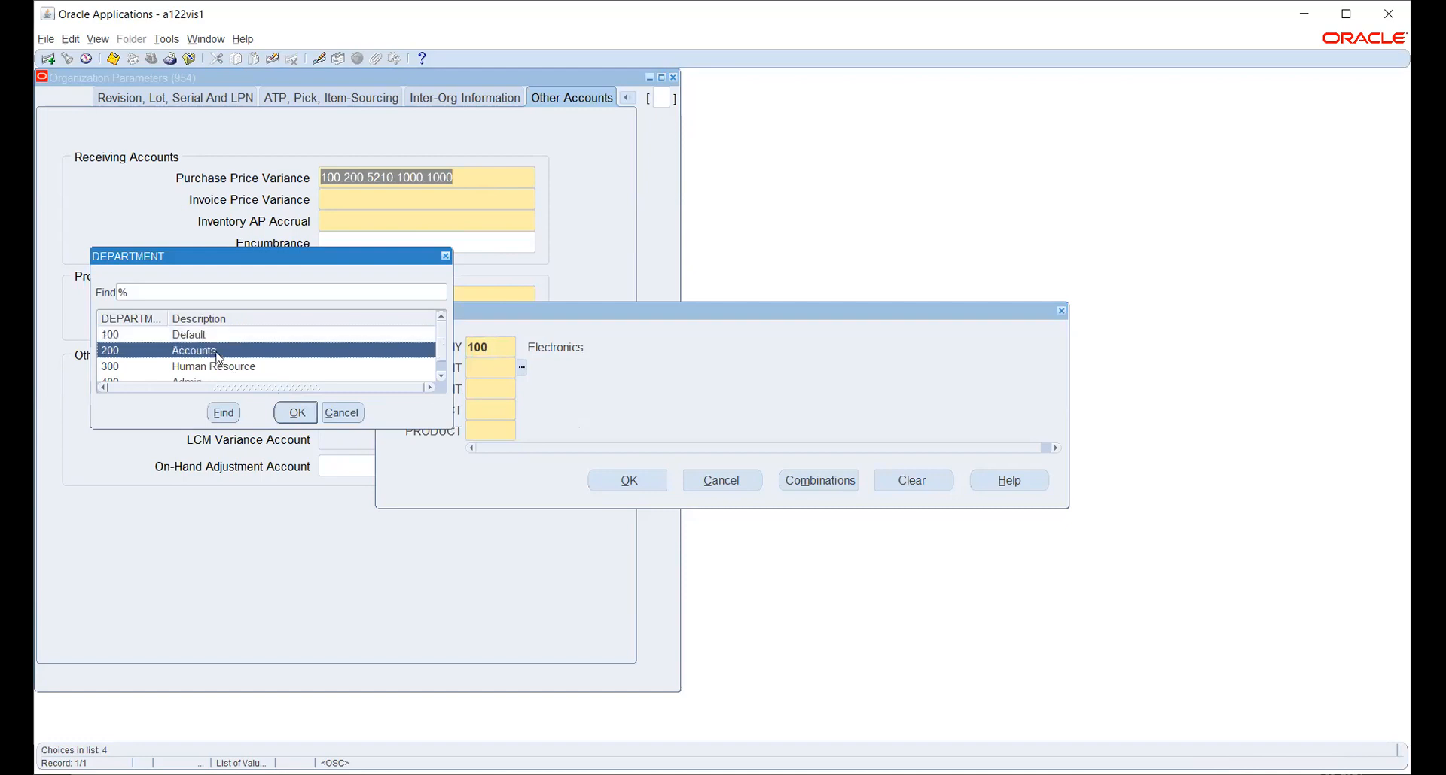
left_click(301, 410)
Complete it with account 5220, project 1000 and product 1000, and accept.
left_click(521, 389)
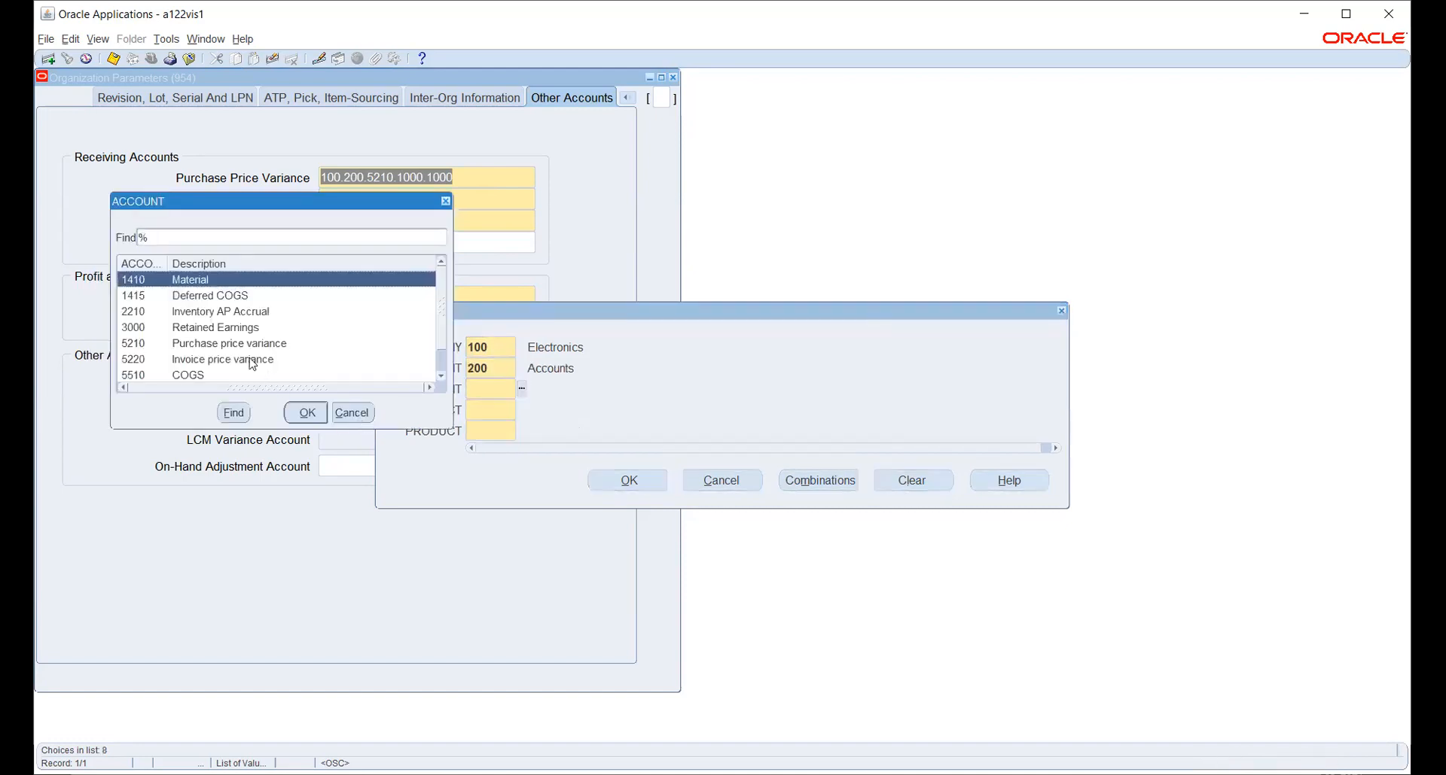
left_click(224, 360)
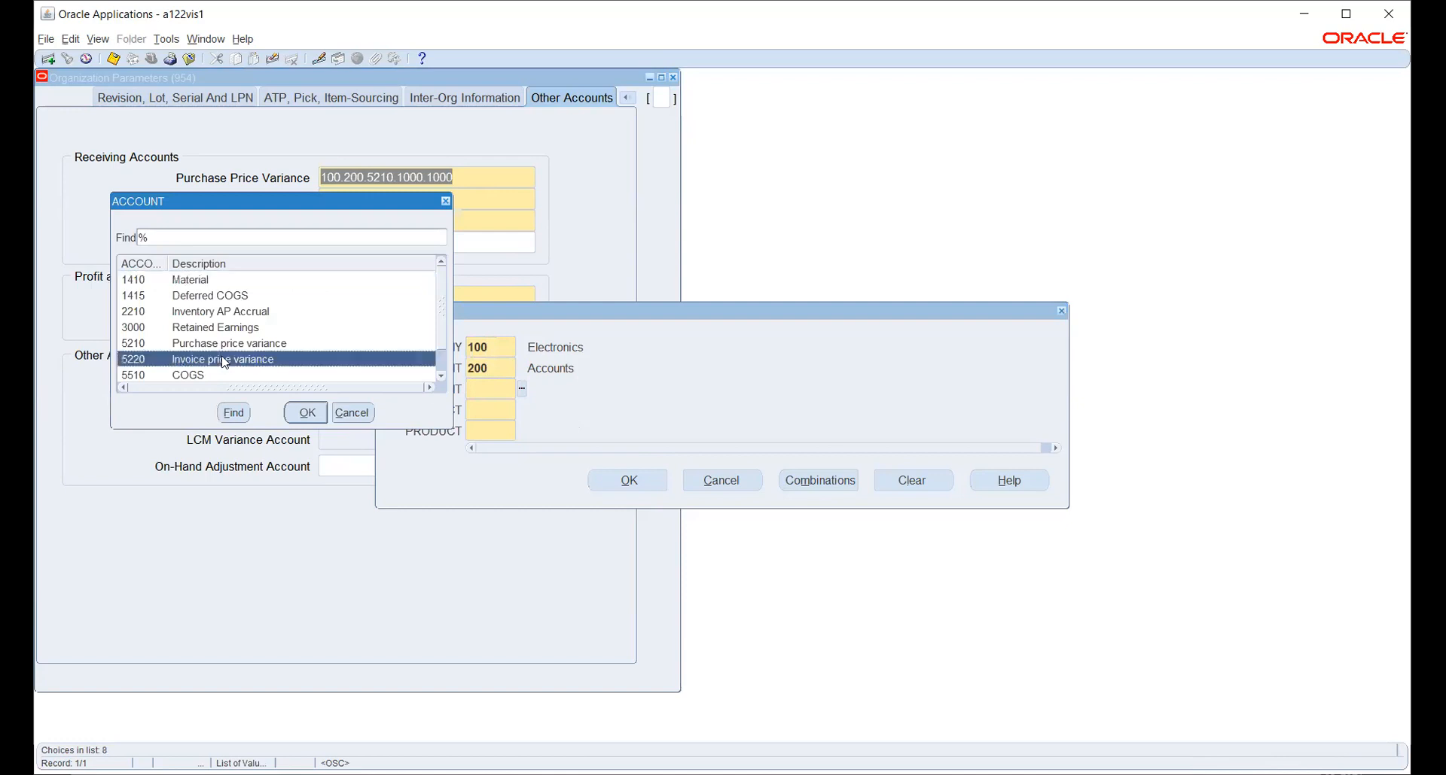
left_click(307, 413)
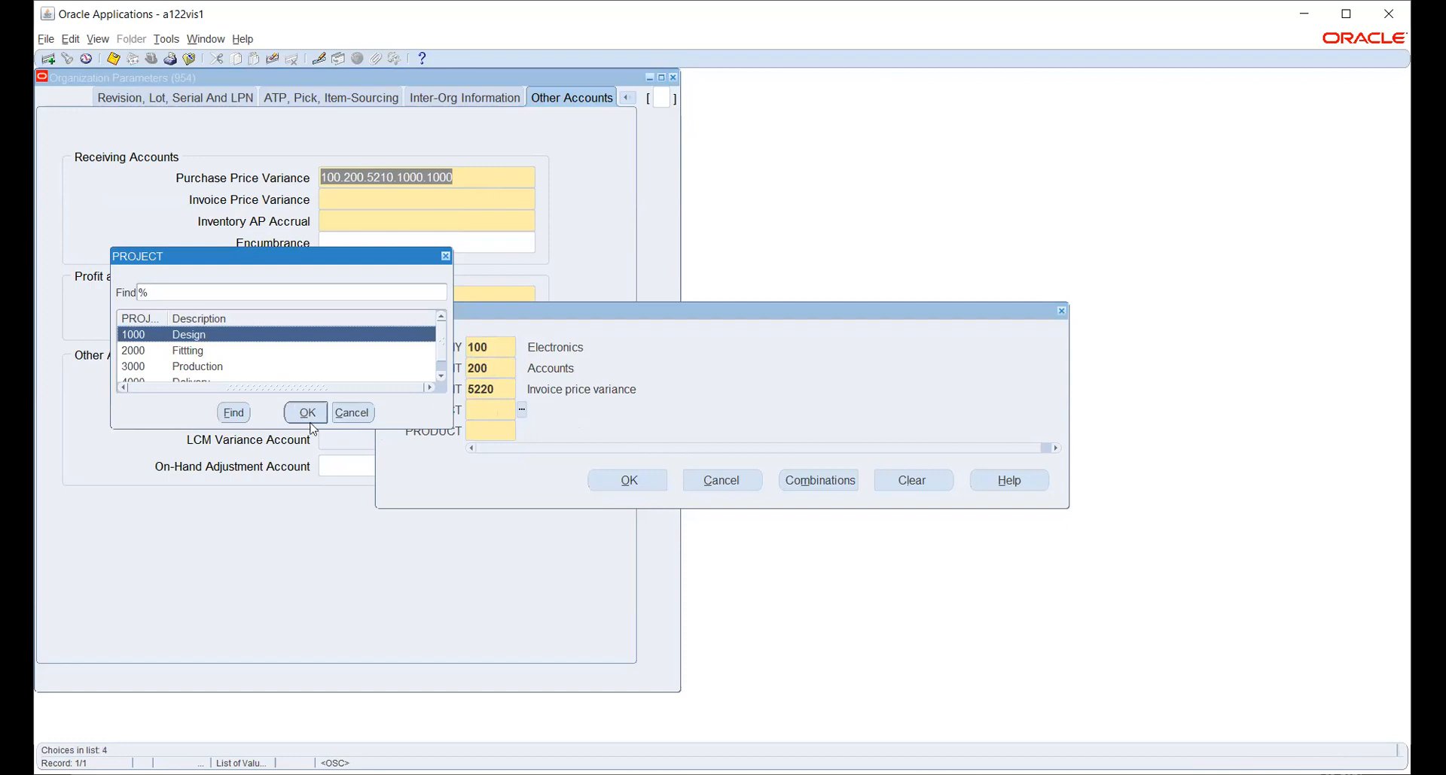
left_click(311, 423)
left_click(522, 432)
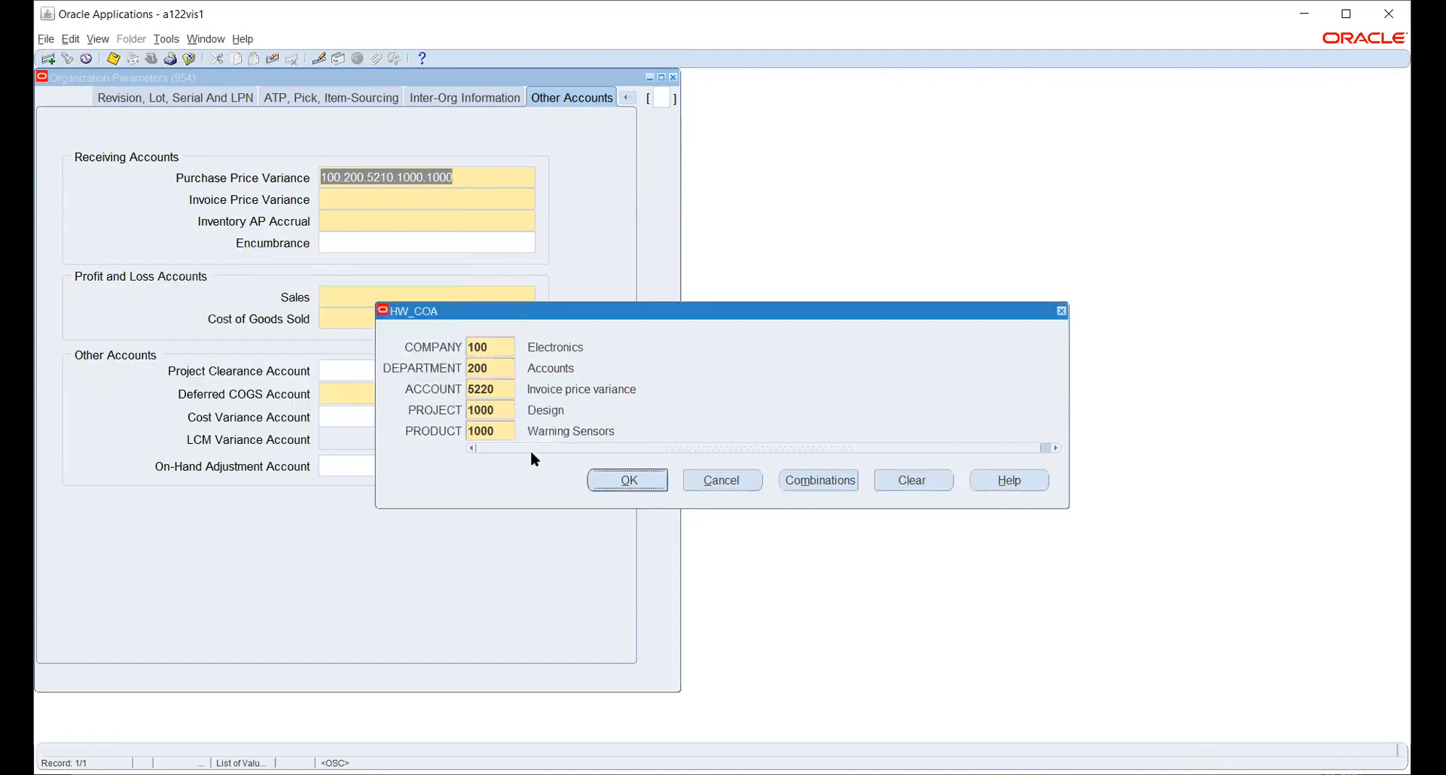
left_click(610, 482)
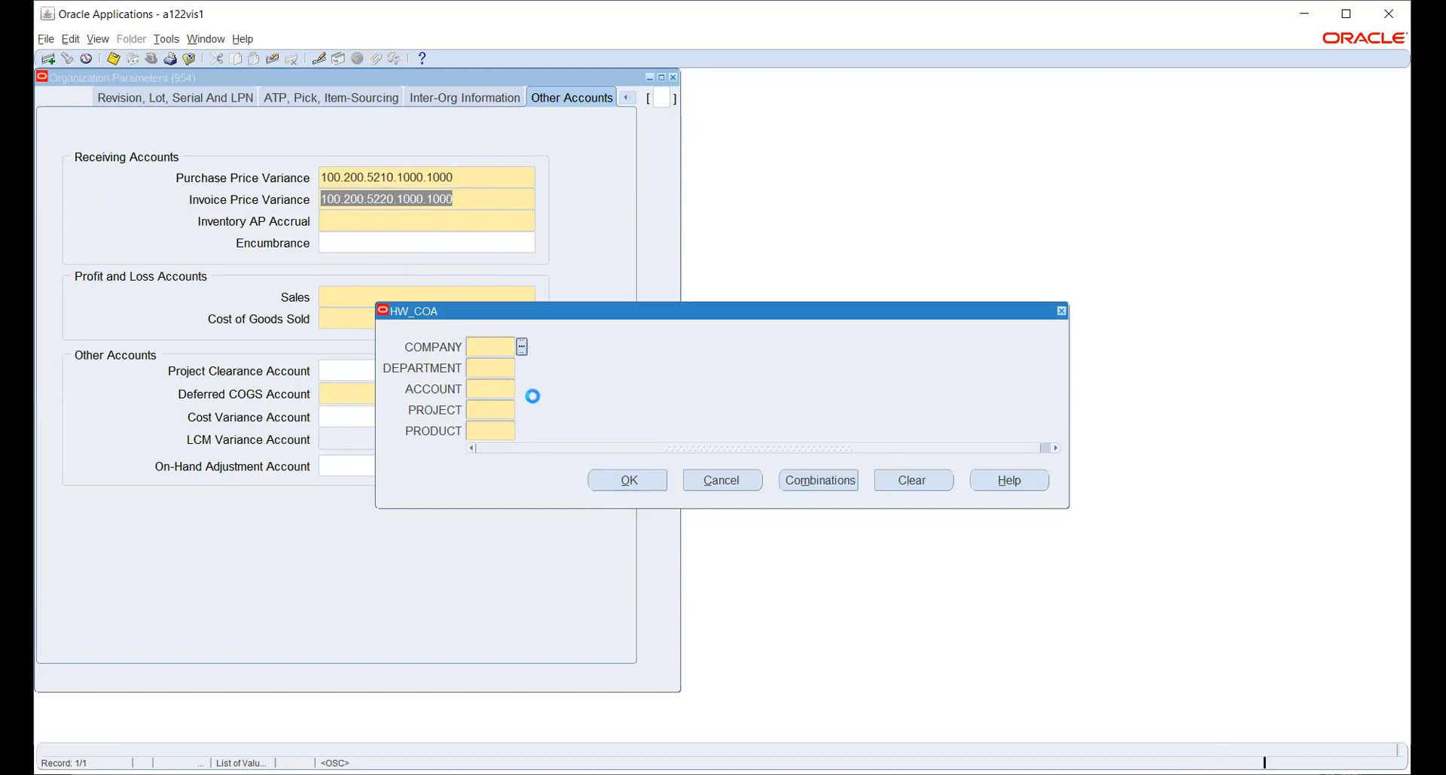
left_click(521, 347)
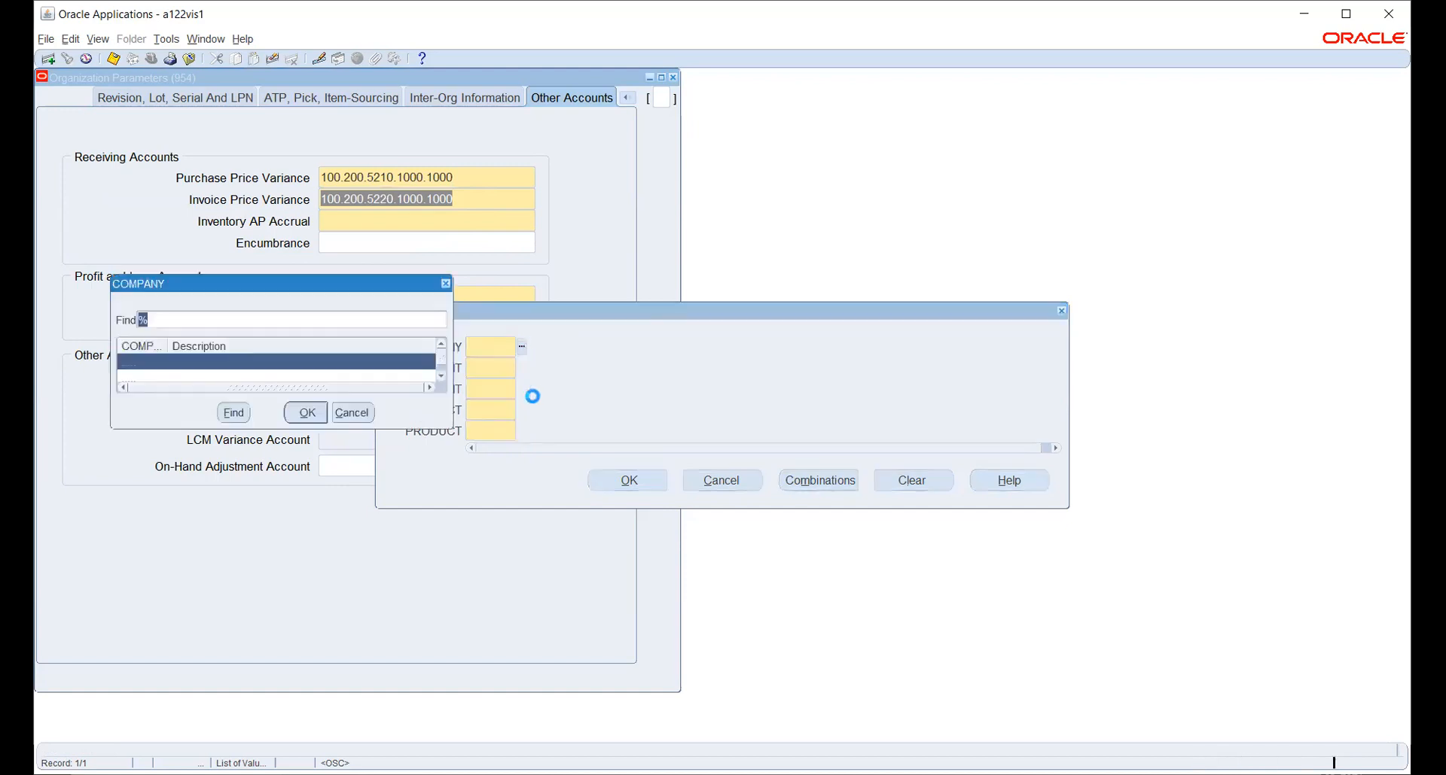
Fill Inventory AP Accrual with company 100, department 200, account 2210, project 1000, product 1000.
left_click(299, 414)
left_click(521, 368)
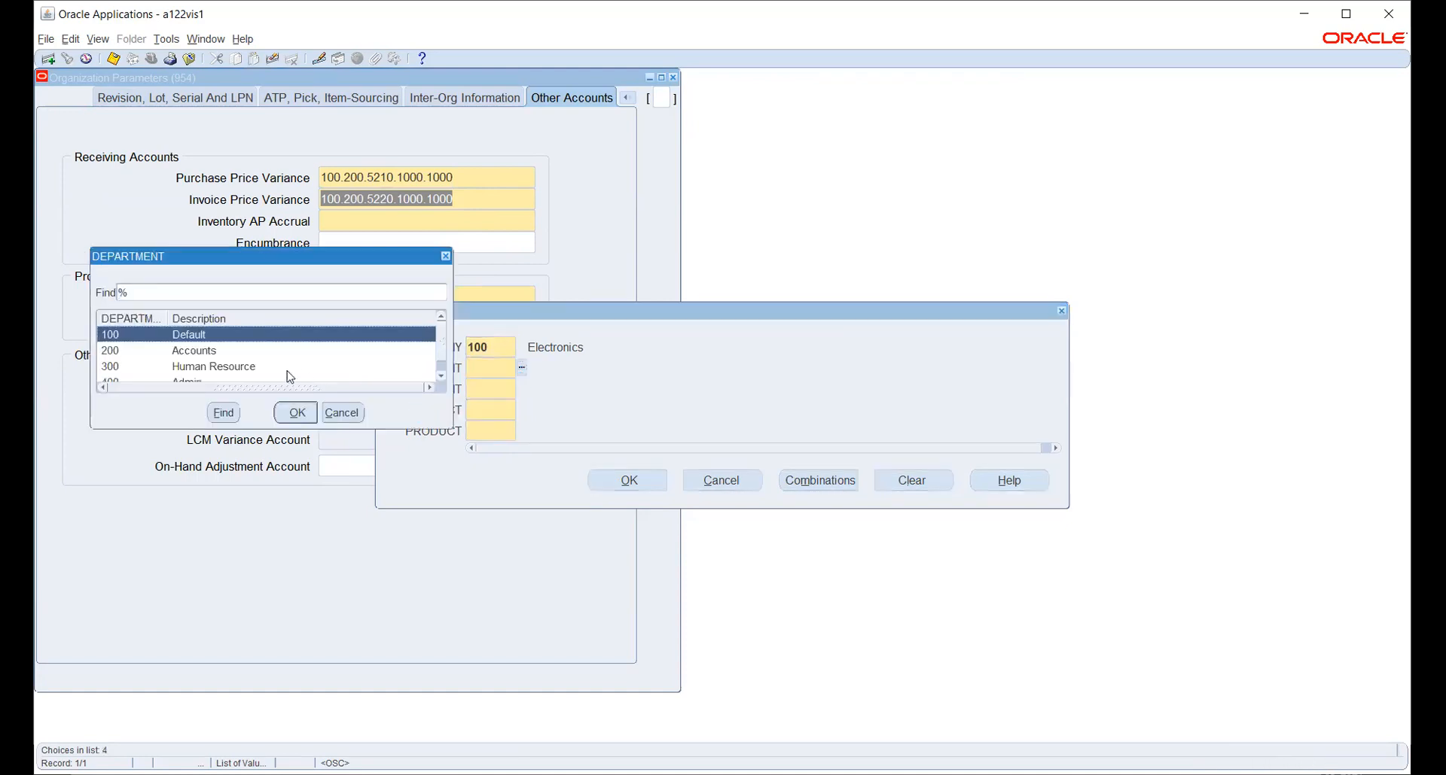
left_click(220, 351)
left_click(290, 414)
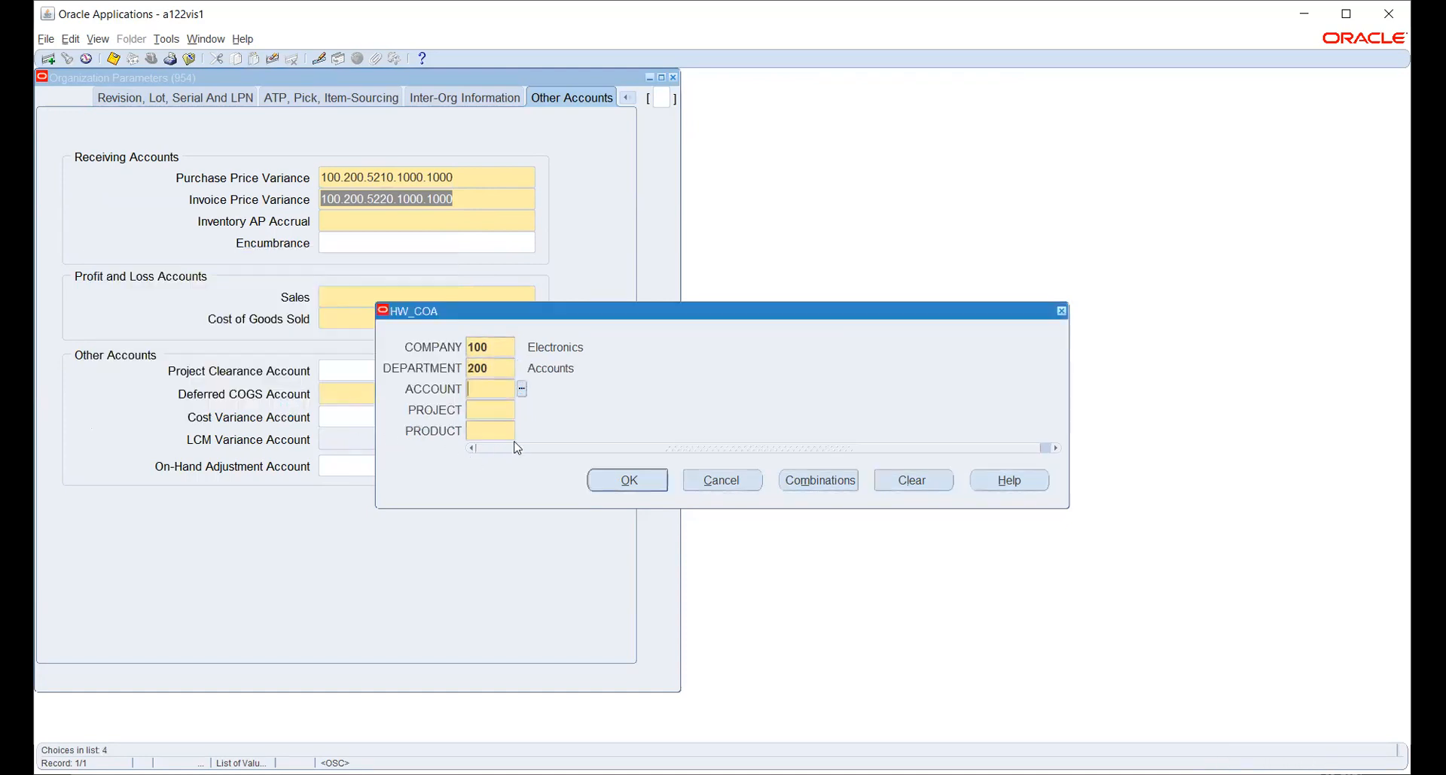
left_click(521, 387)
left_click(253, 317)
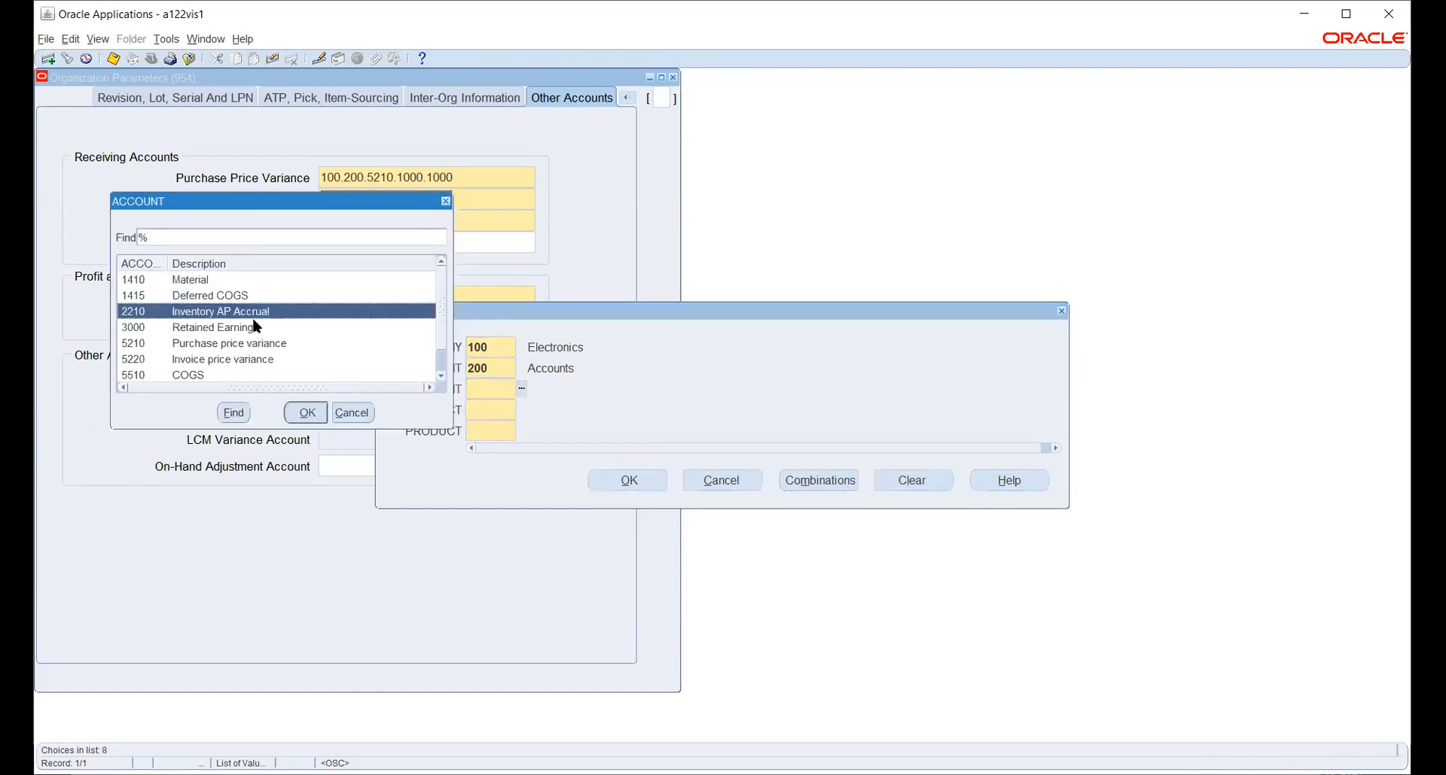
left_click(307, 411)
left_click(522, 409)
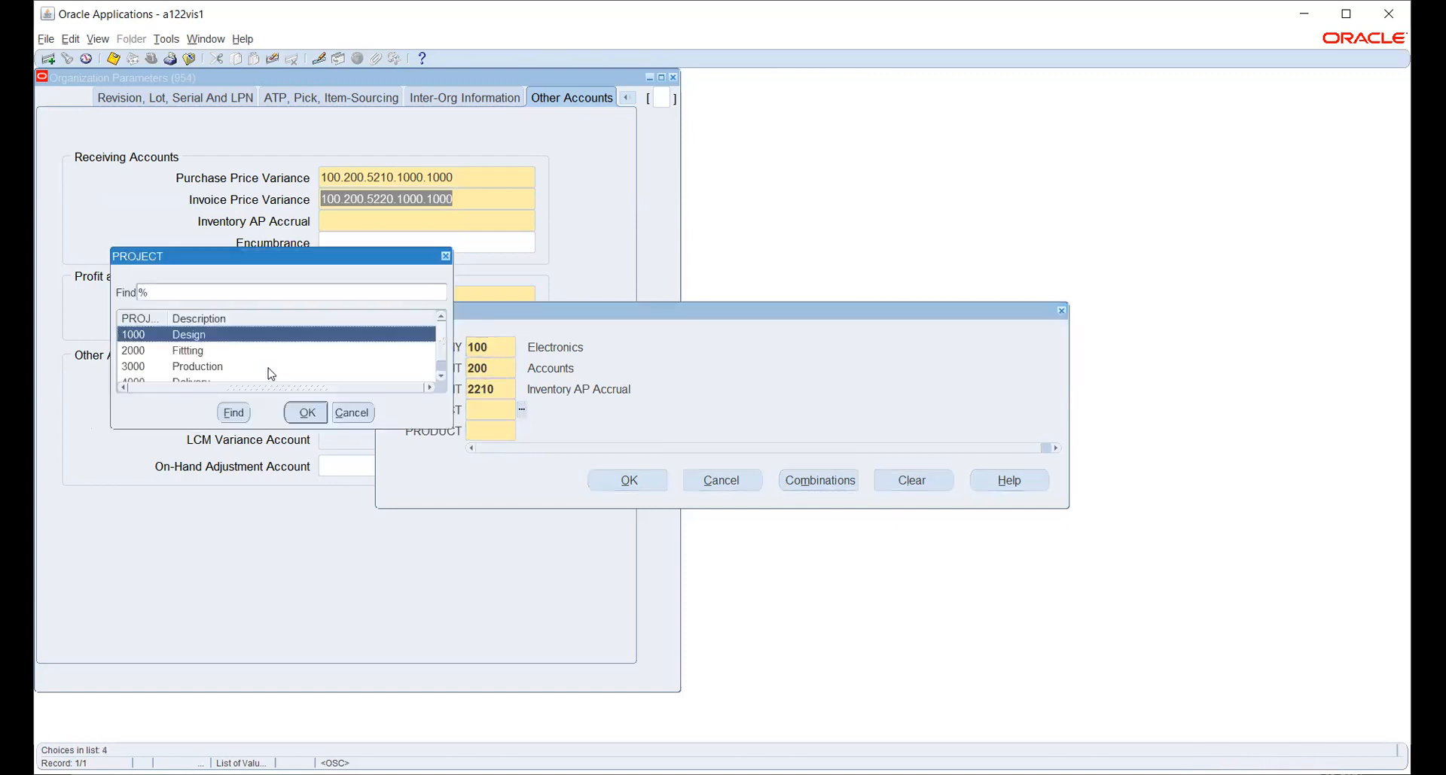
left_click(307, 412)
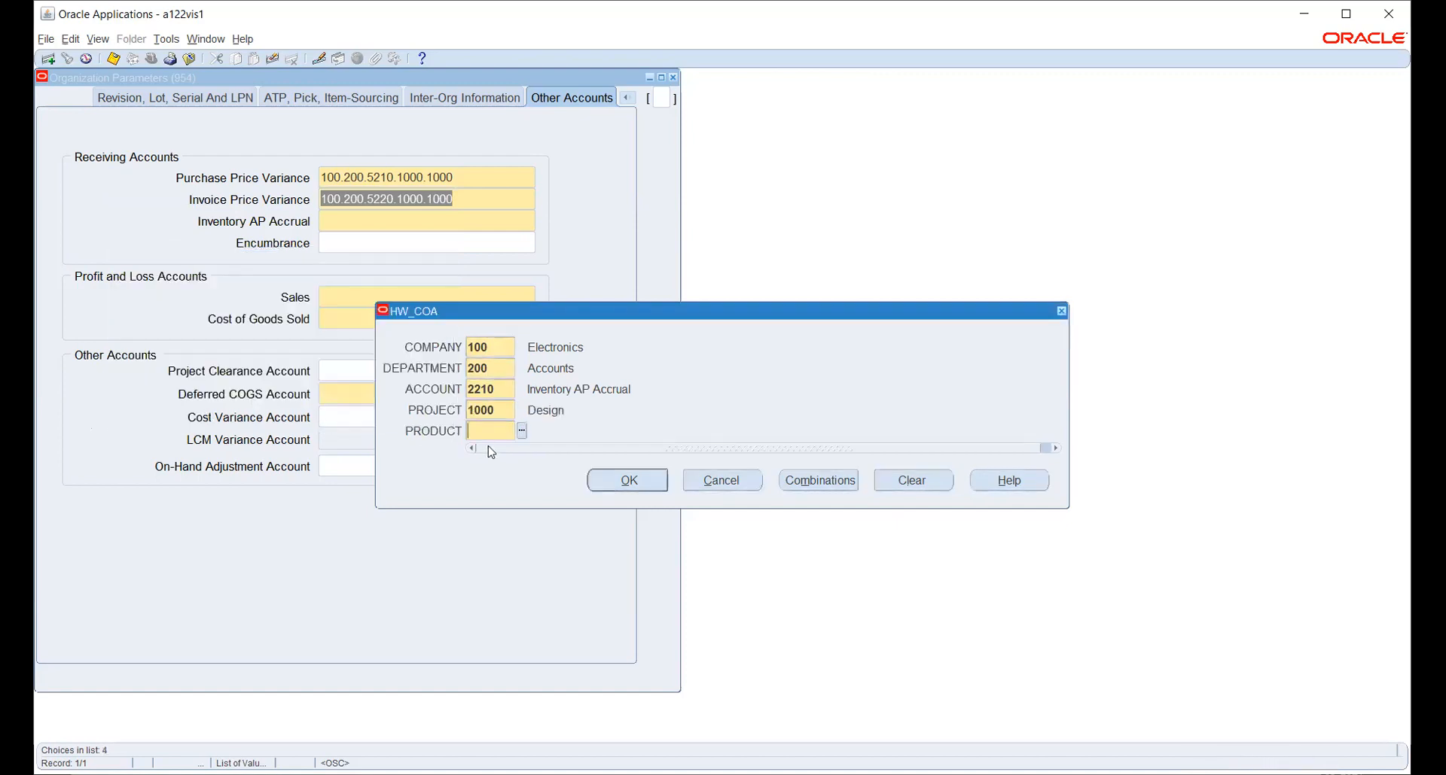
left_click(521, 430)
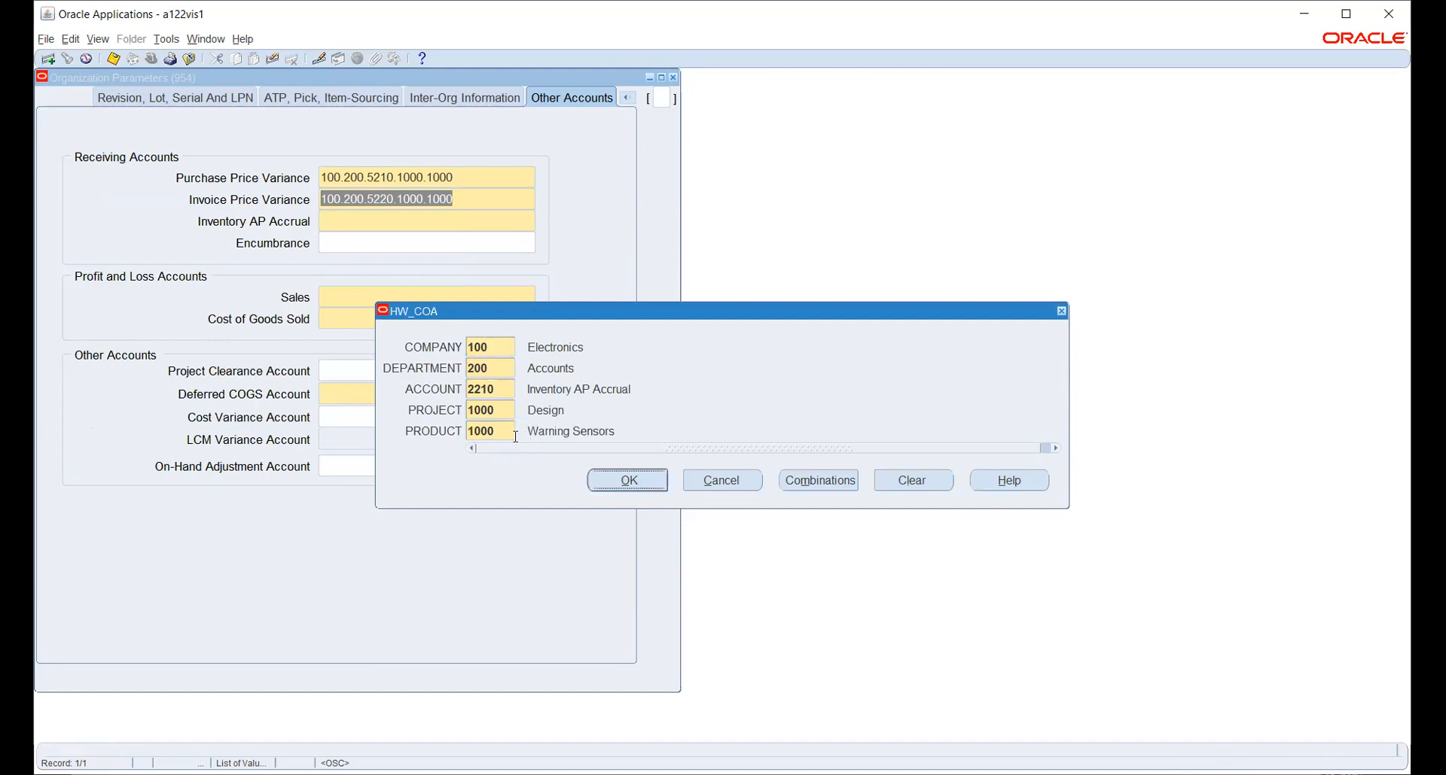
left_click(627, 480)
left_click(723, 482)
left_click(352, 294)
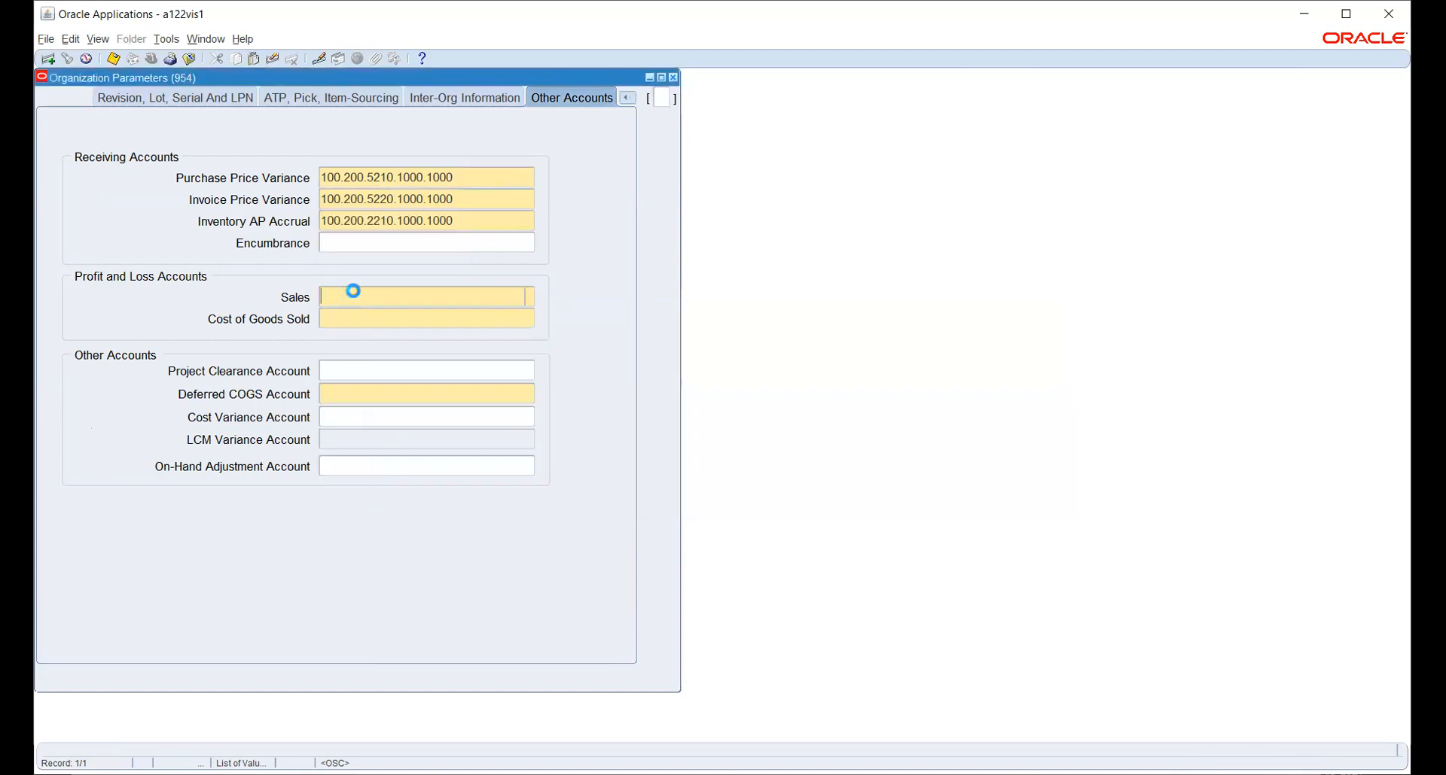
Fill the Sales account with company 100, department 200, account 5510, project 1000, product 1000.
left_click(521, 347)
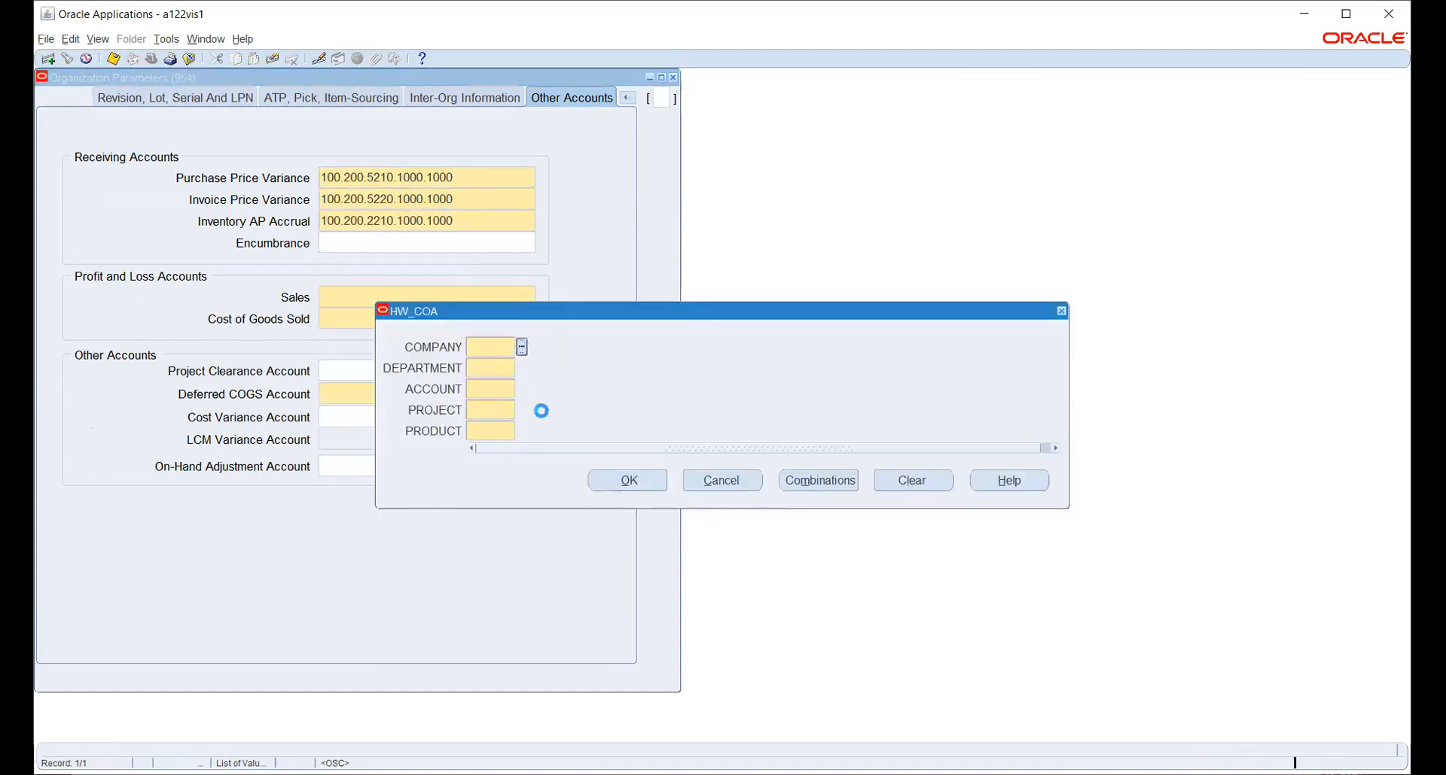
left_click(305, 413)
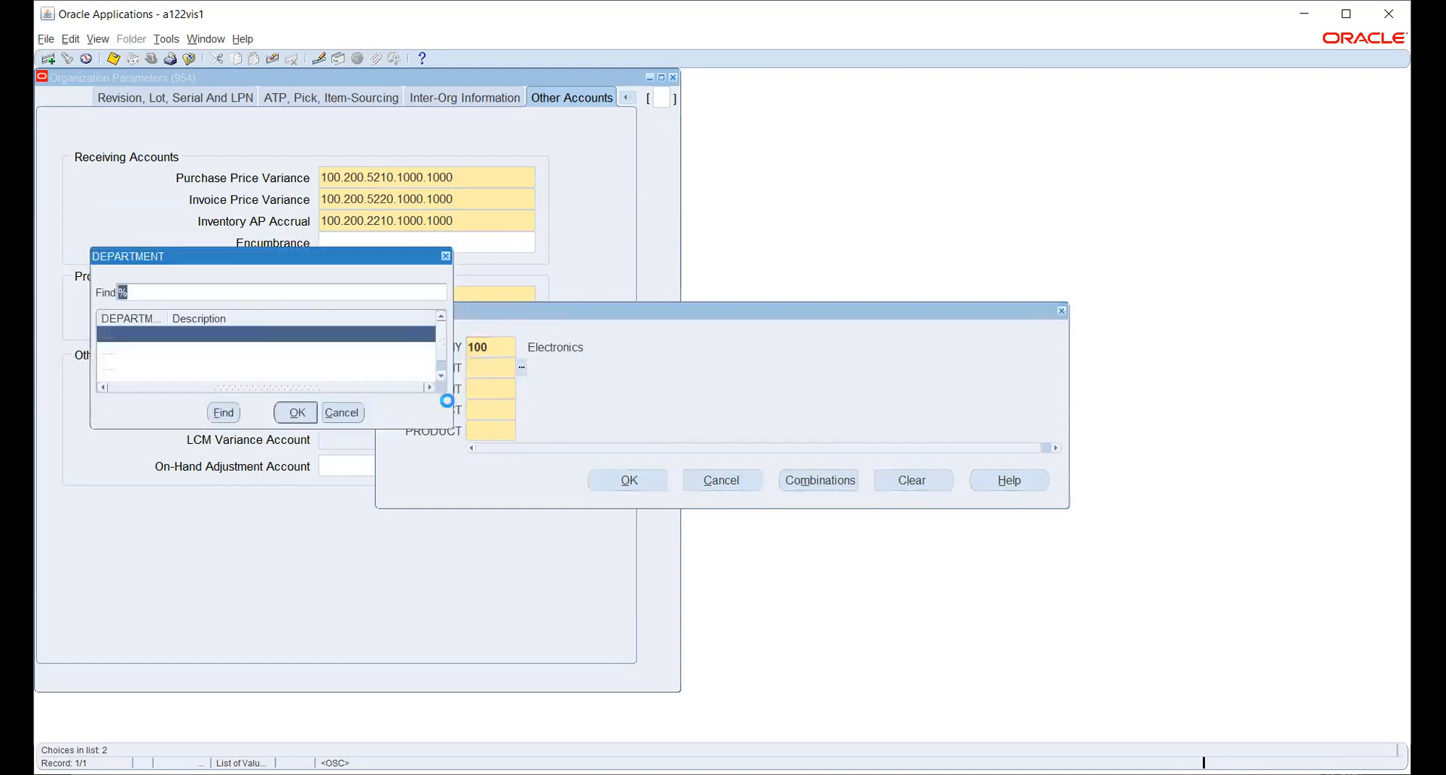
left_click(213, 351)
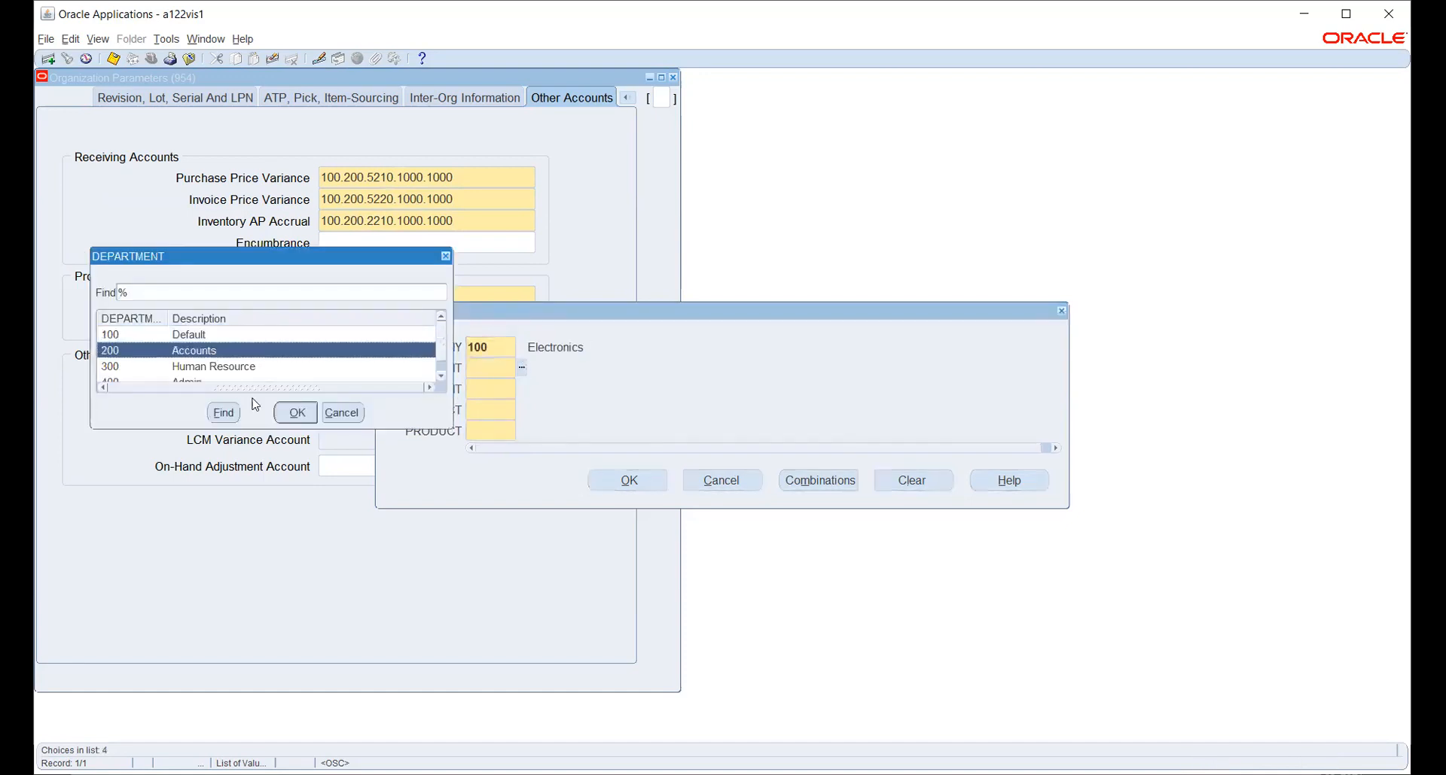
left_click(296, 412)
left_click(522, 389)
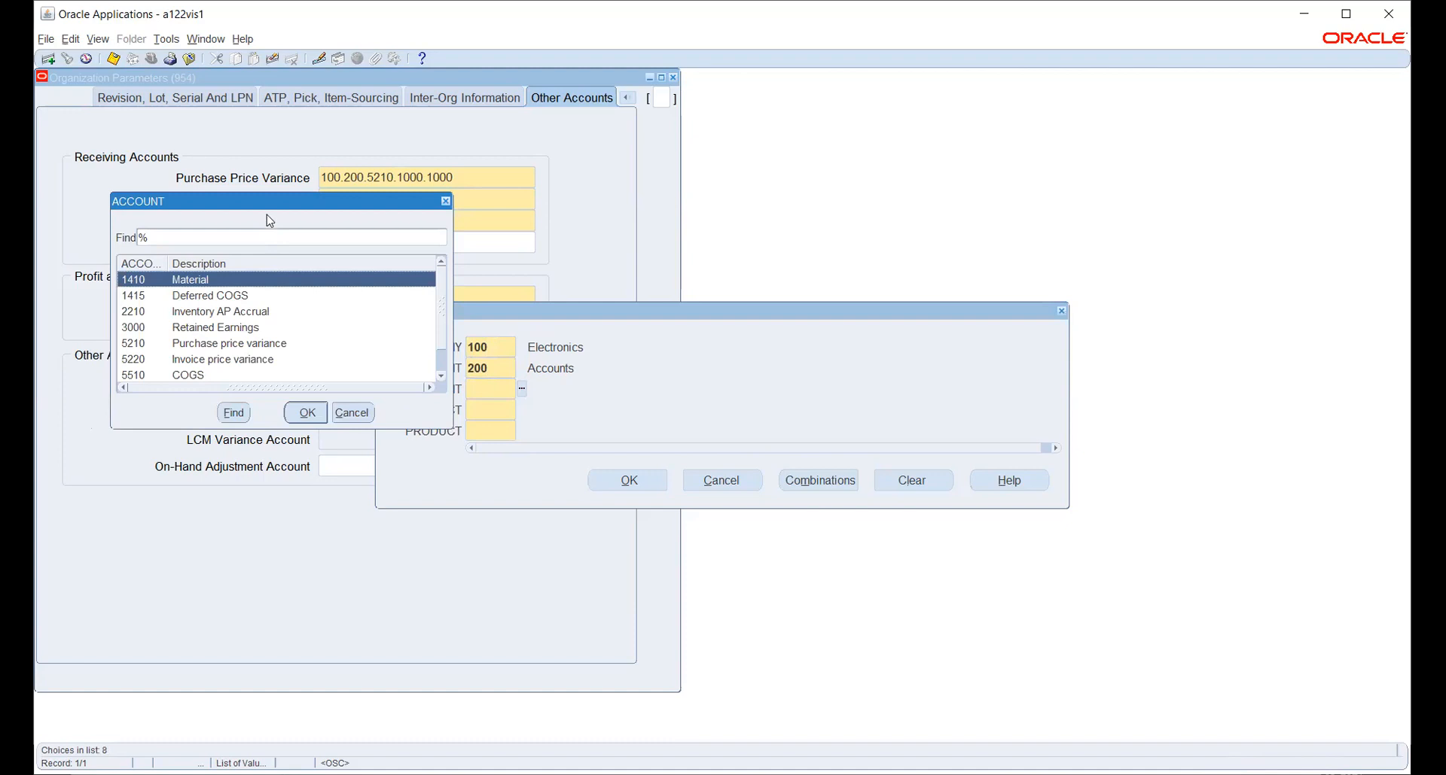
left_click_drag(265, 201, 662, 179)
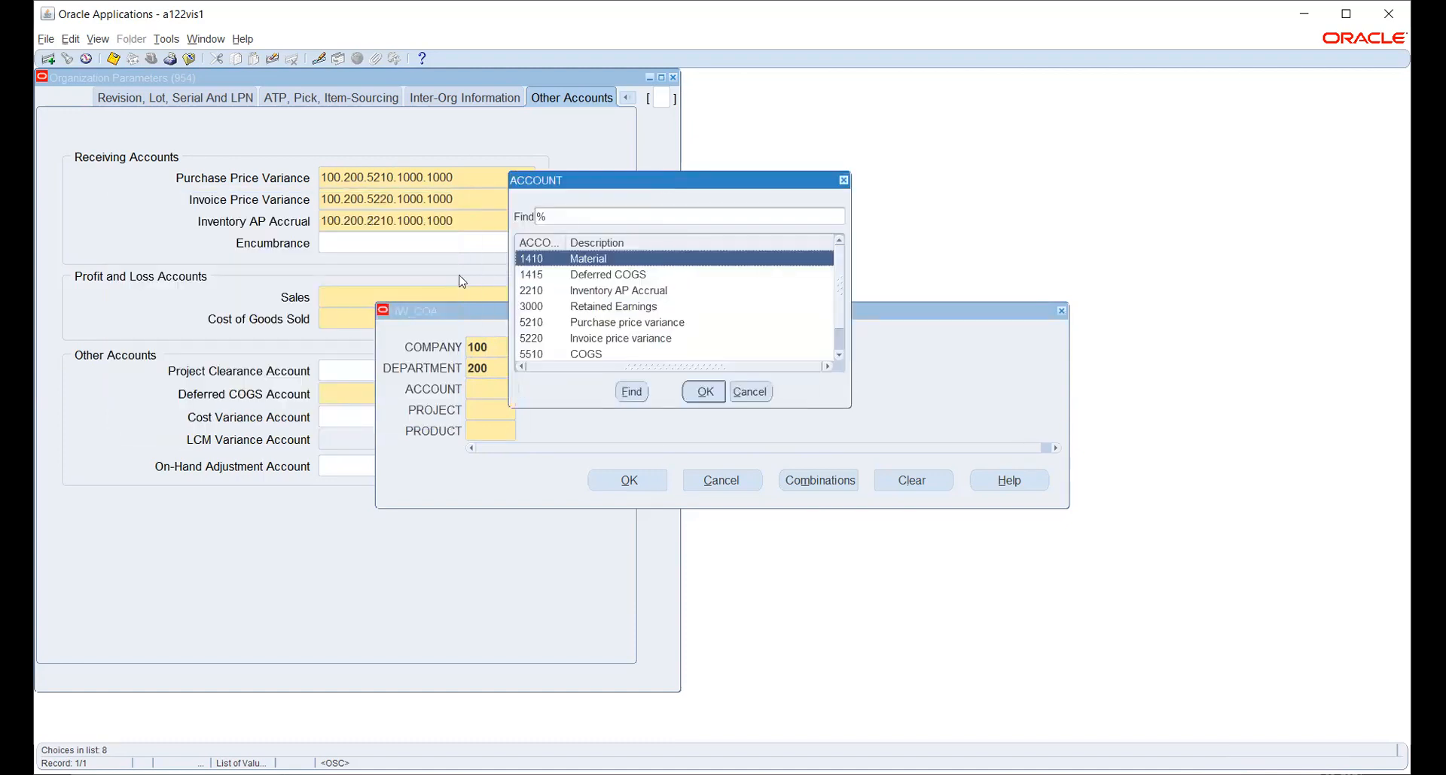
scroll(706, 312, "down", 1)
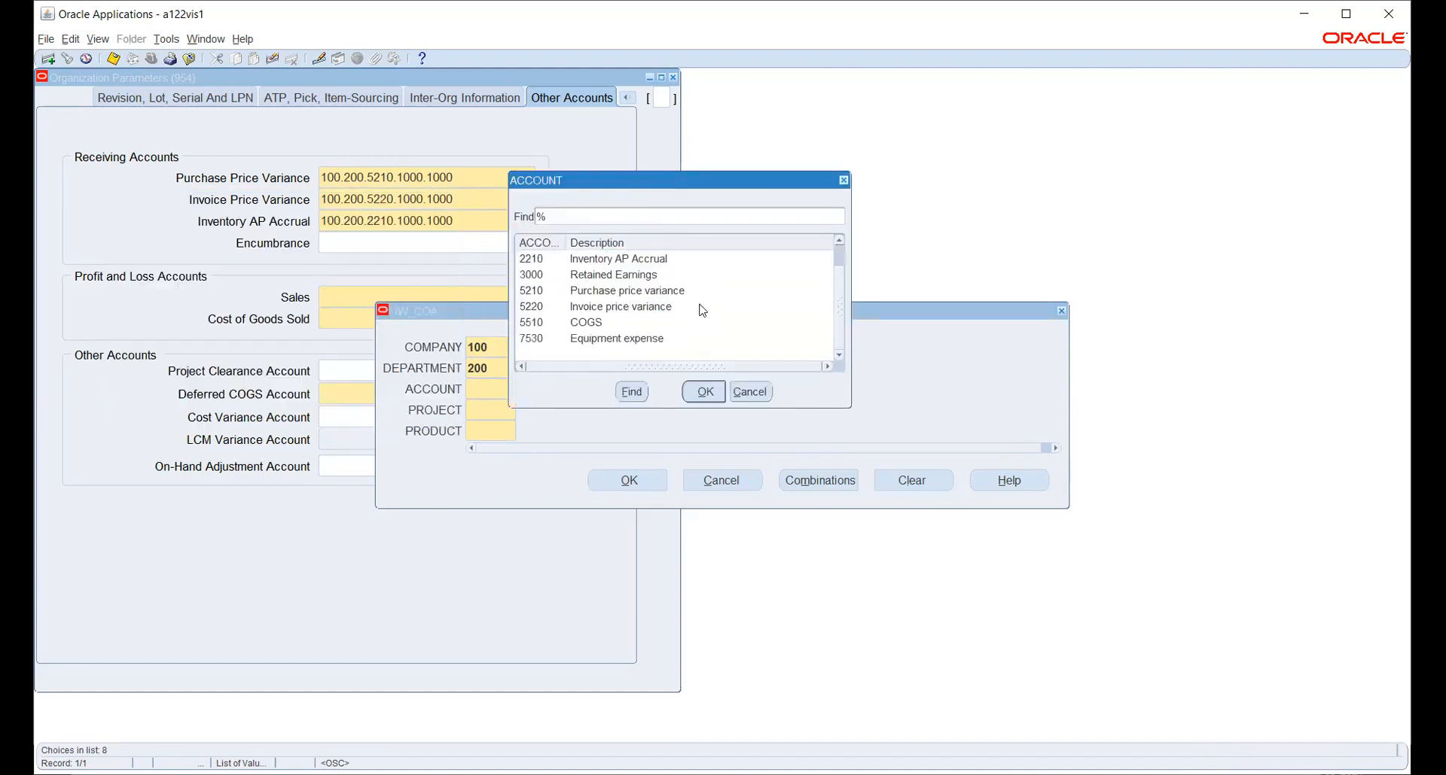
left_click(572, 324)
left_click(719, 393)
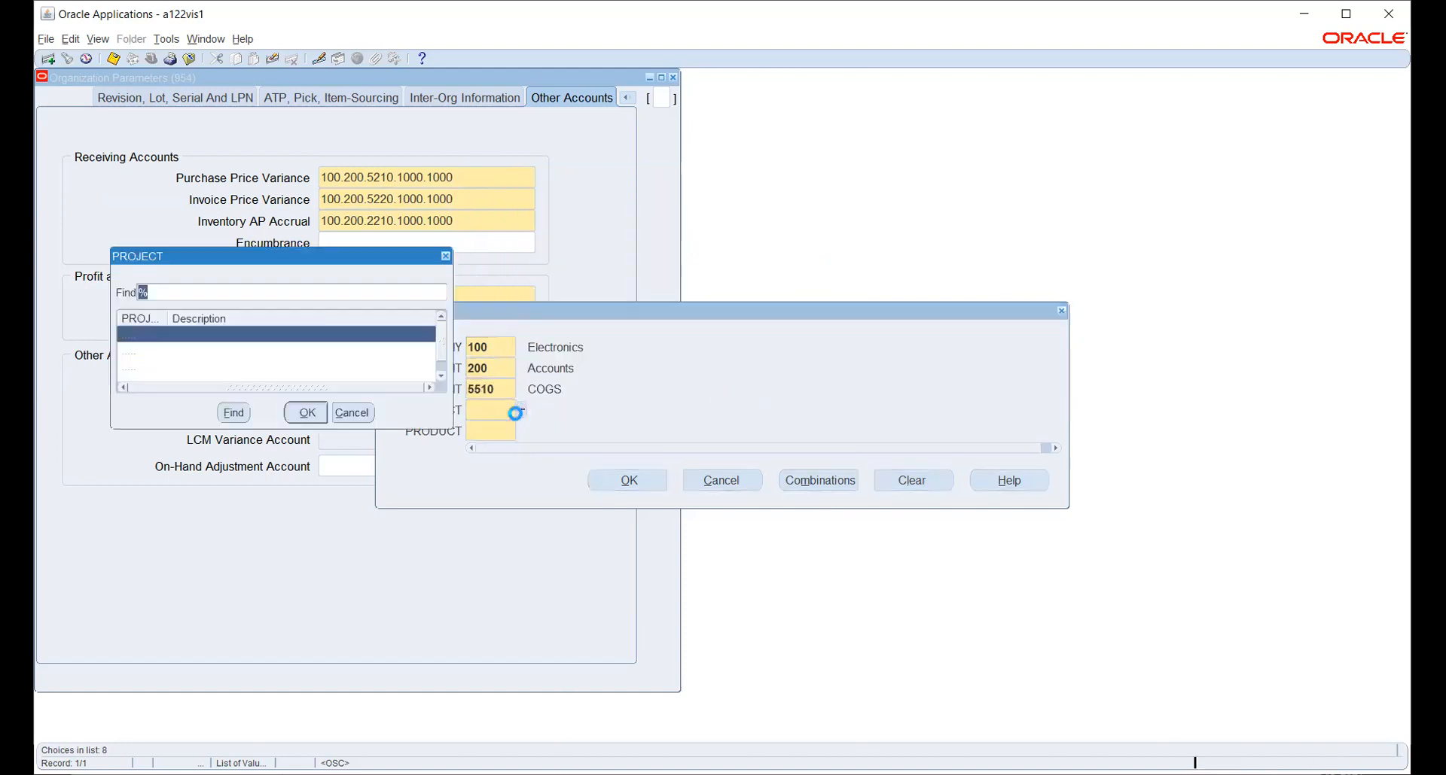
left_click(307, 414)
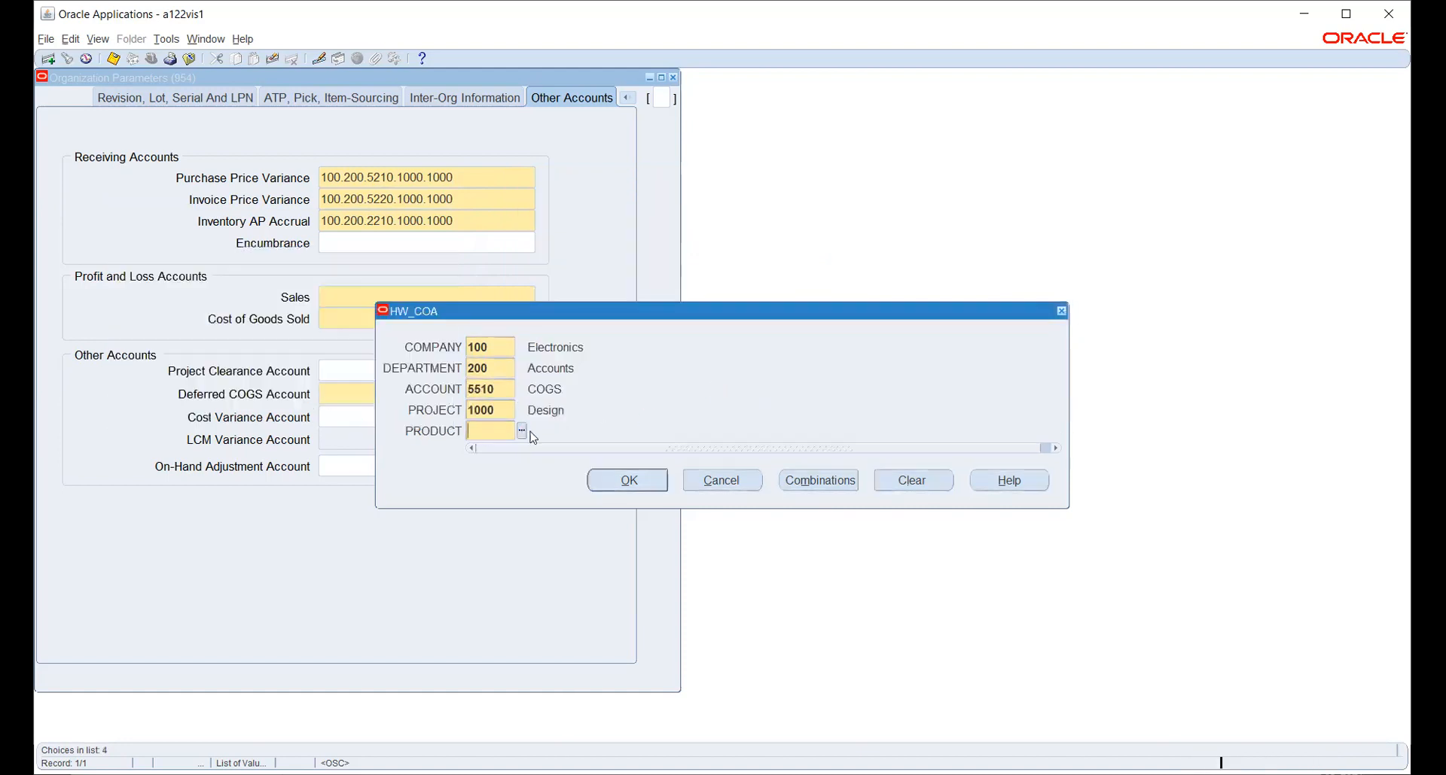
left_click(521, 430)
left_click(618, 482)
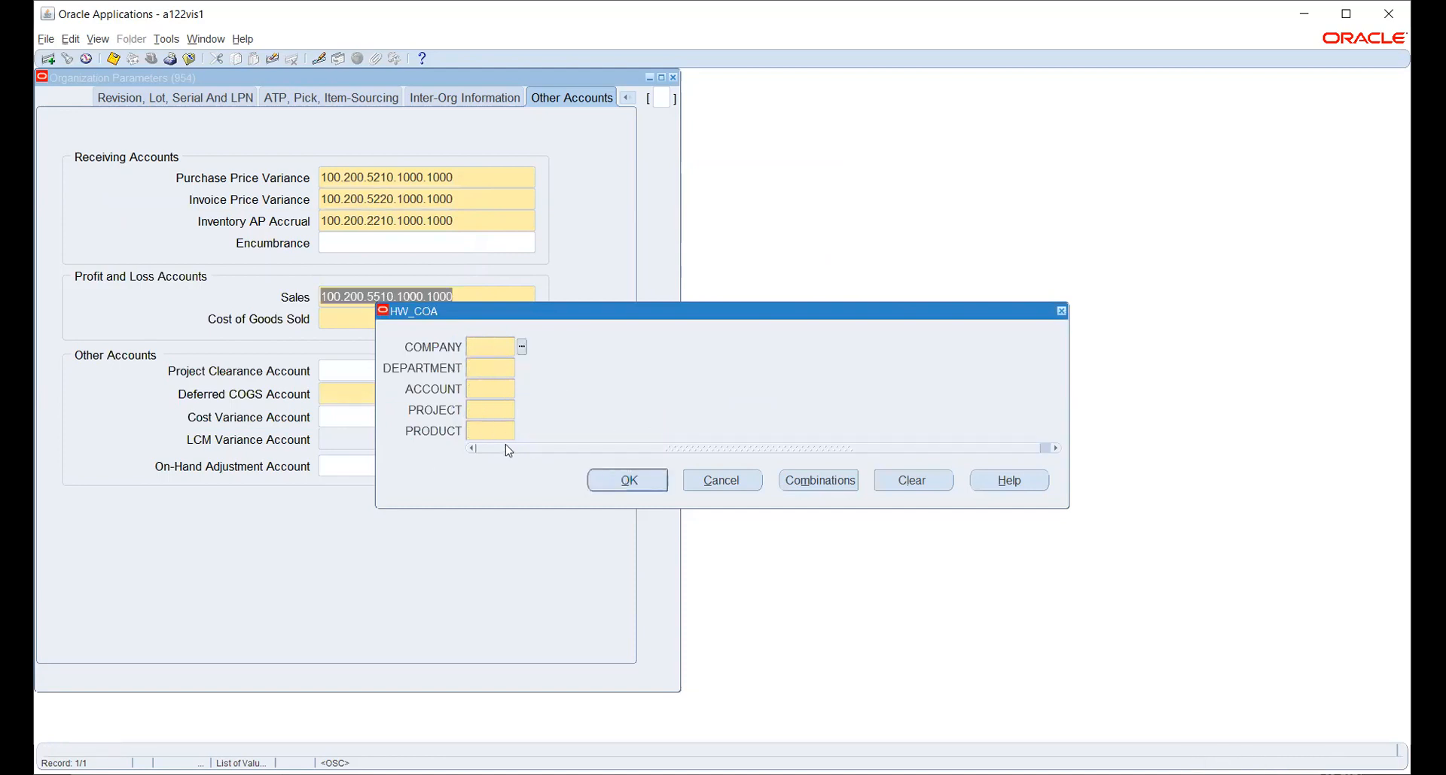
Pick company 100 Electronics and department 200 Accounts for the Sales account.
left_click(522, 347)
left_click(322, 414)
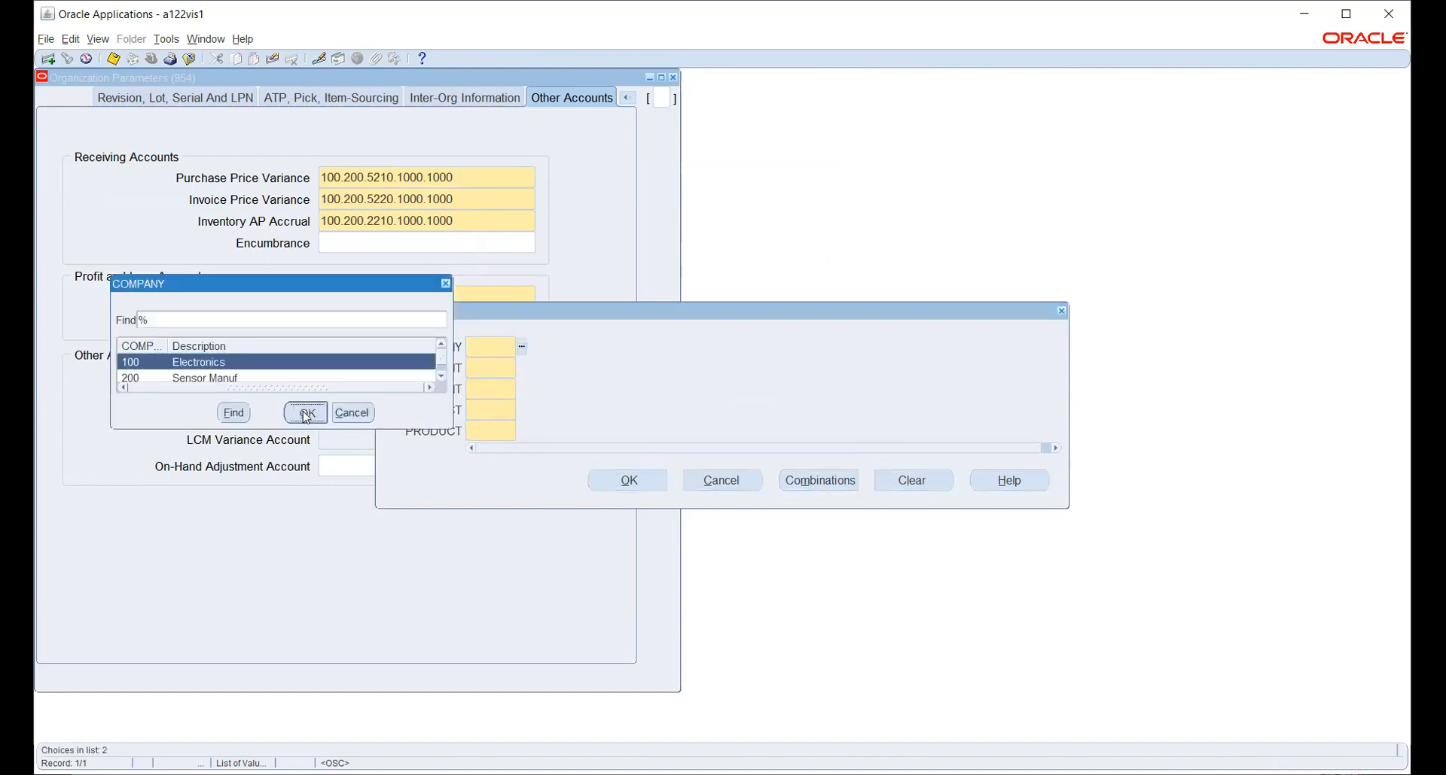
left_click(522, 368)
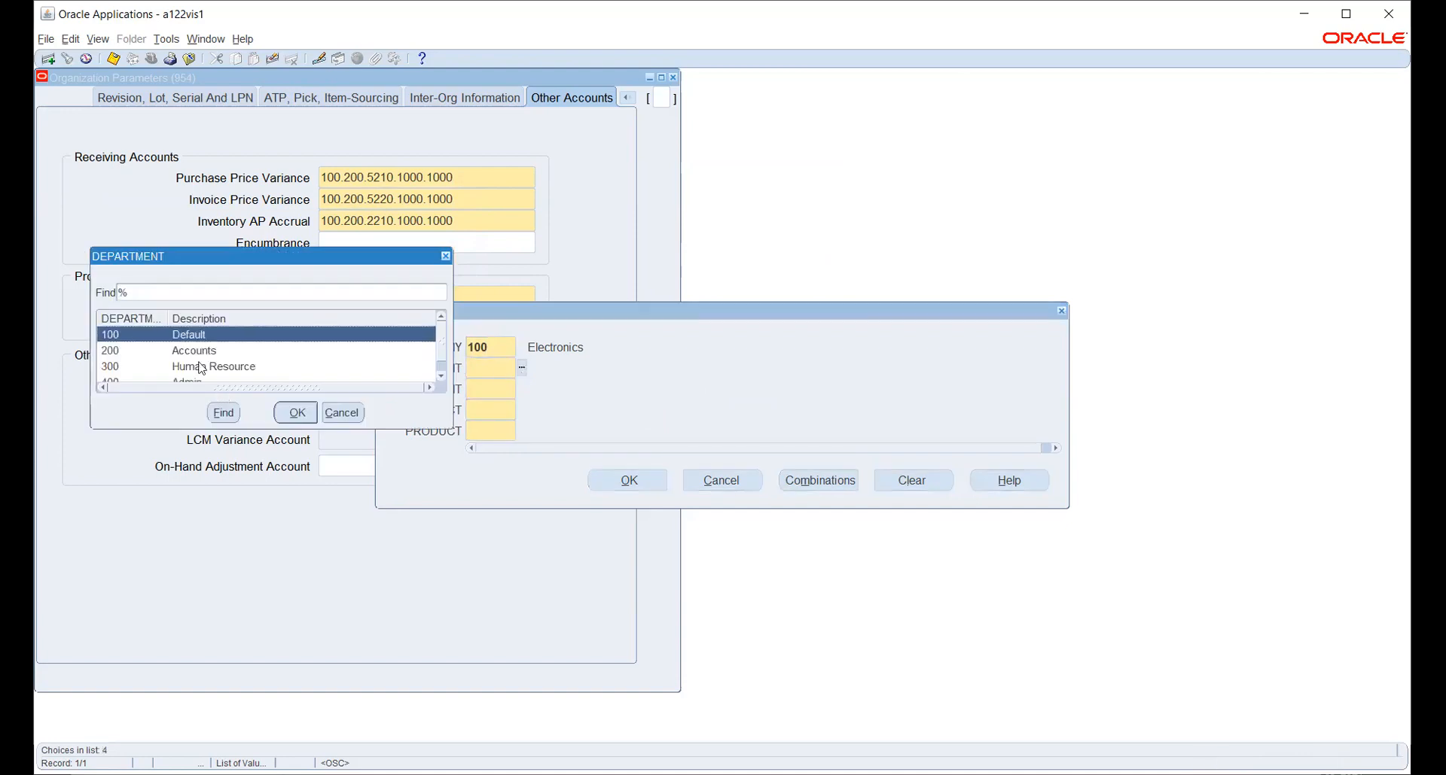
left_click(197, 351)
left_click(295, 413)
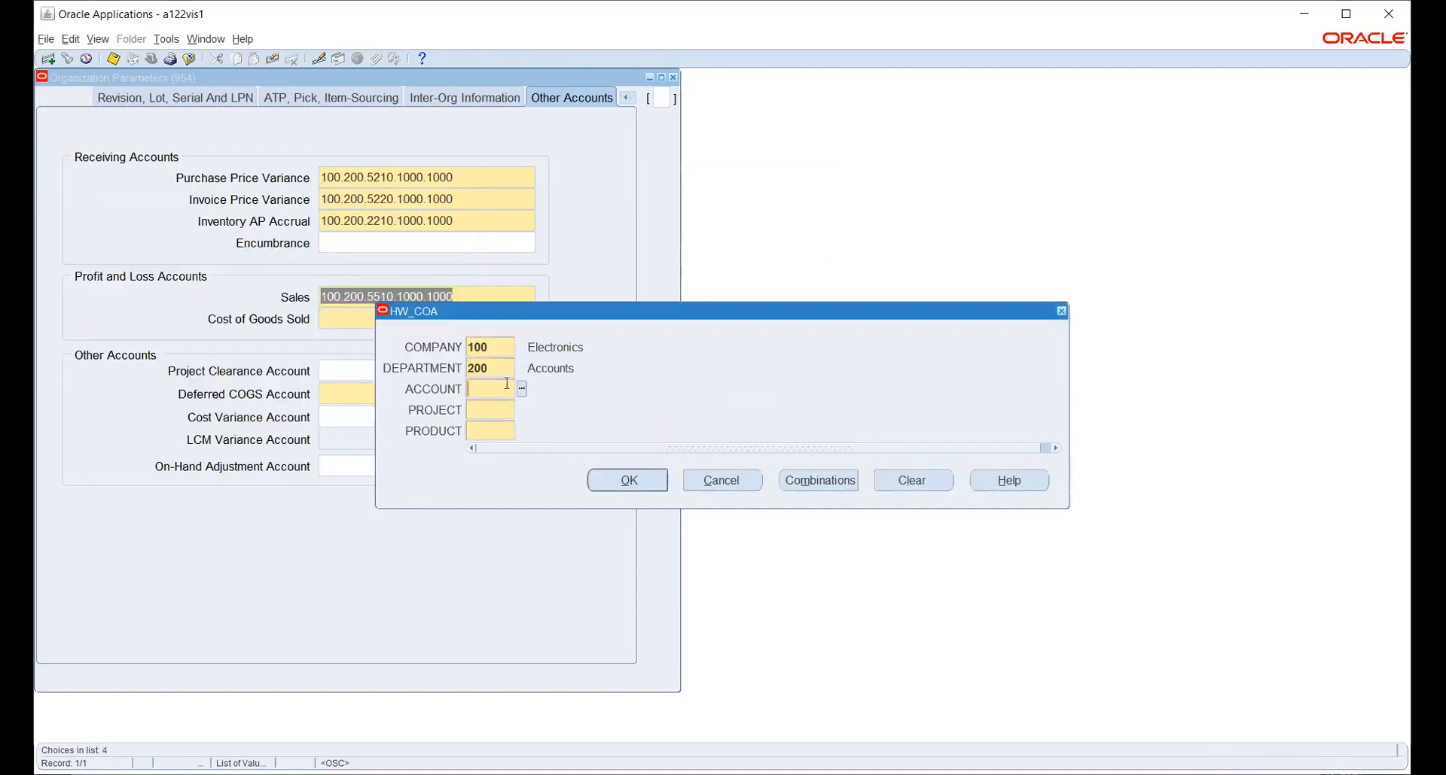
Pick account 5510 COGS and project 1000 Design, then accept the Sales combination.
left_click(522, 389)
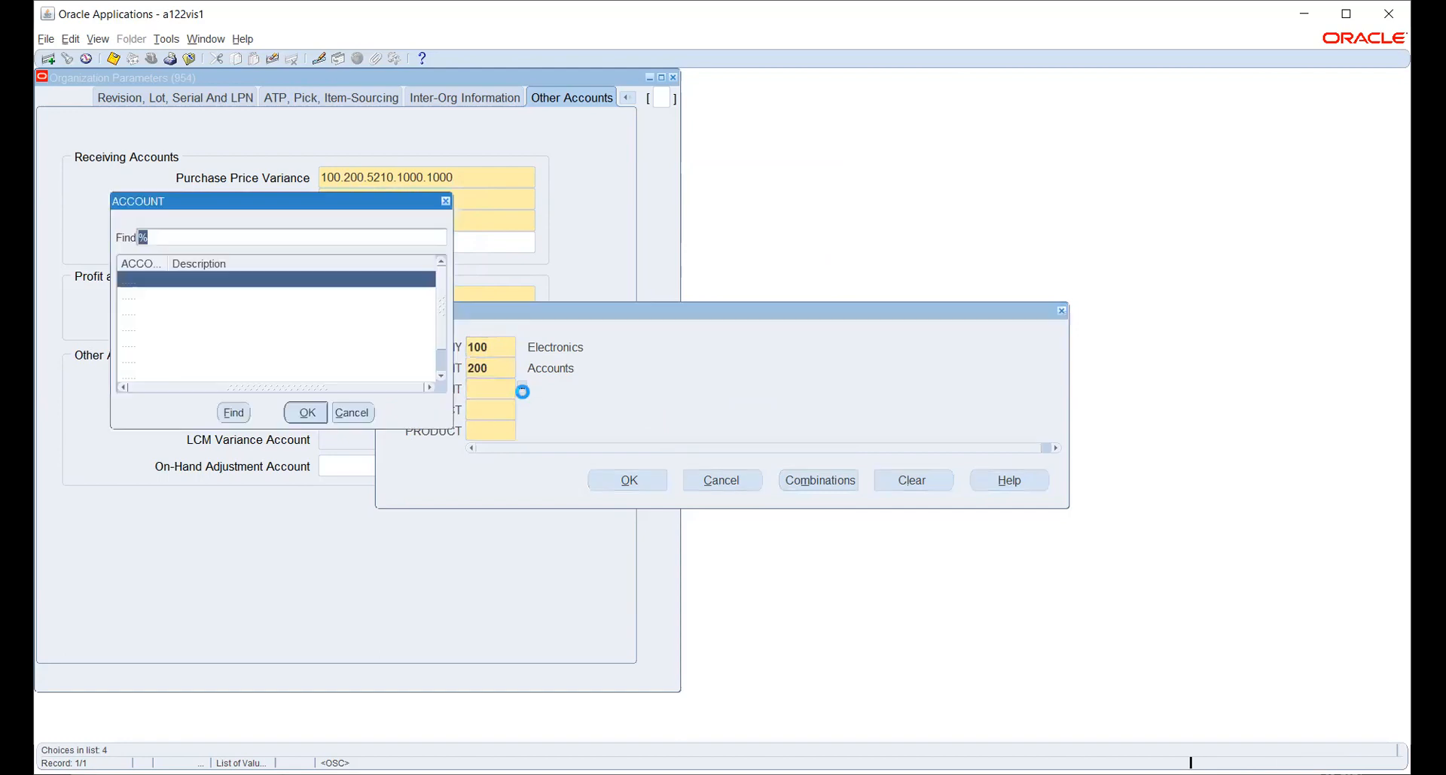
scroll(236, 371, "down", 1)
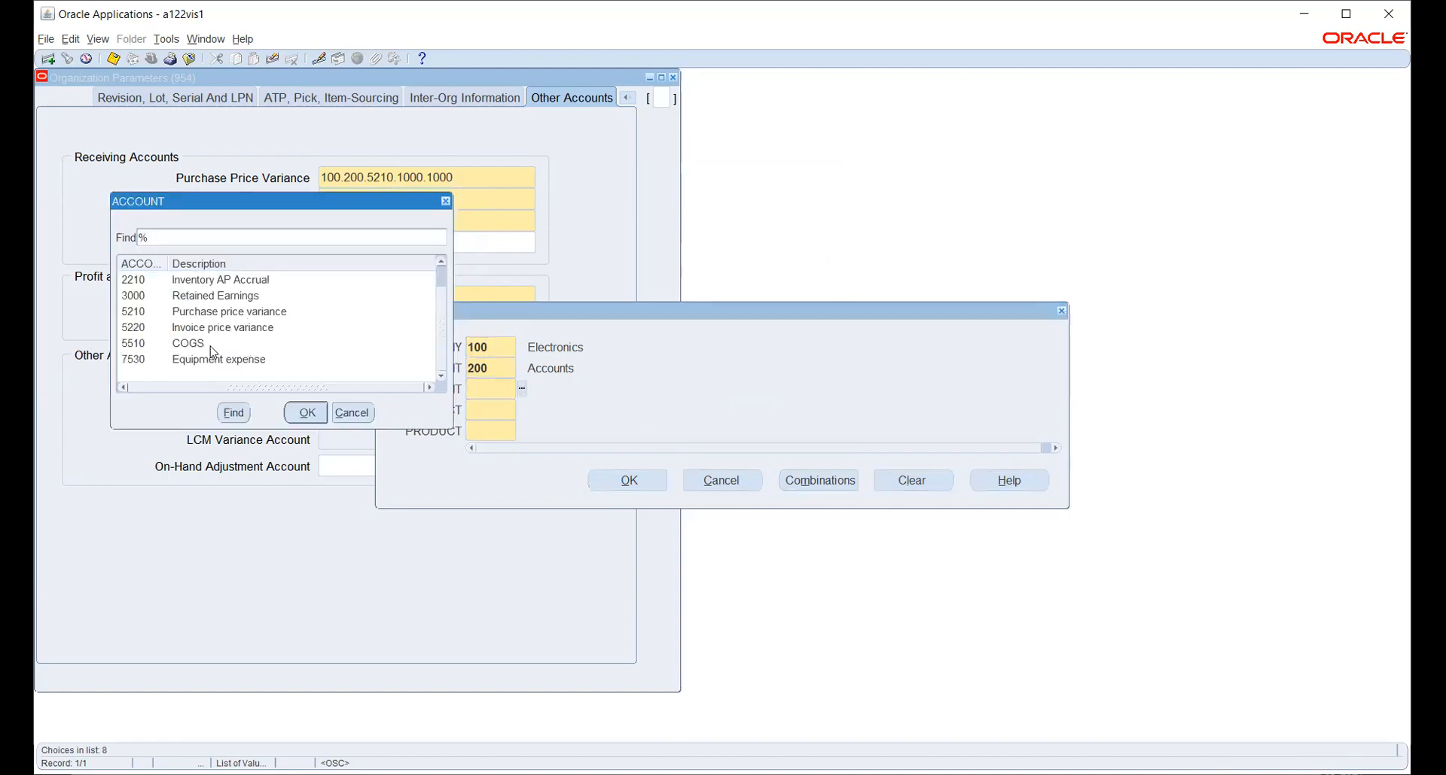
left_click(212, 344)
left_click(299, 414)
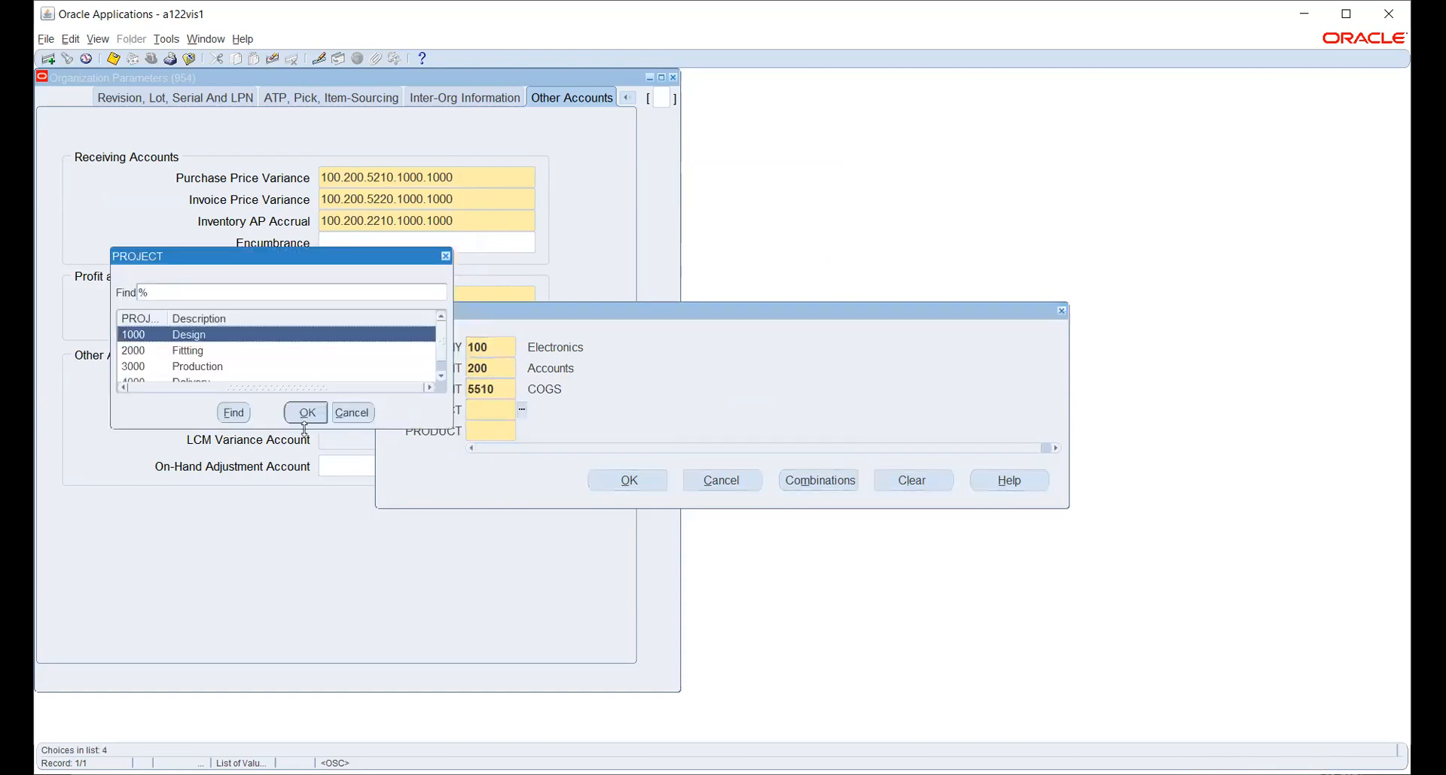
left_click(303, 413)
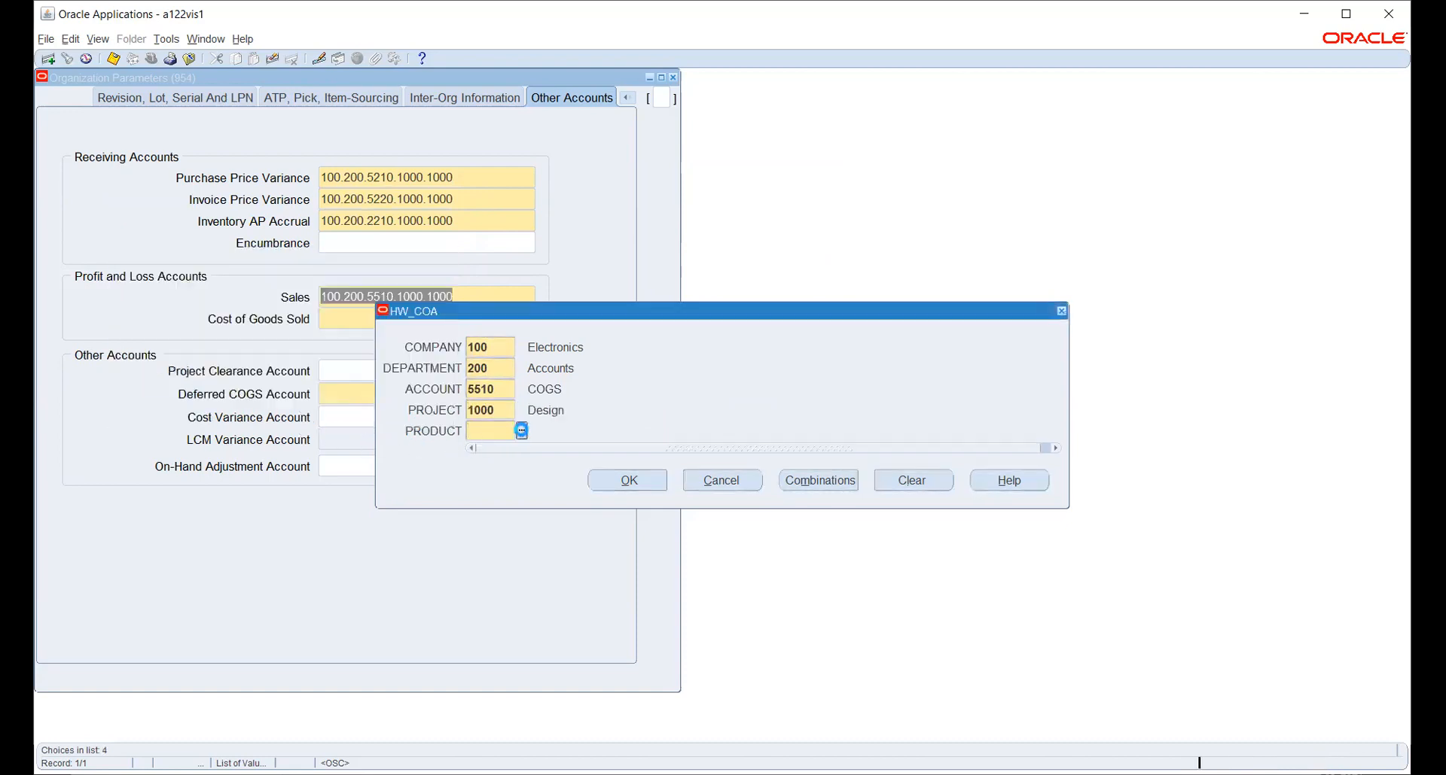
left_click(629, 482)
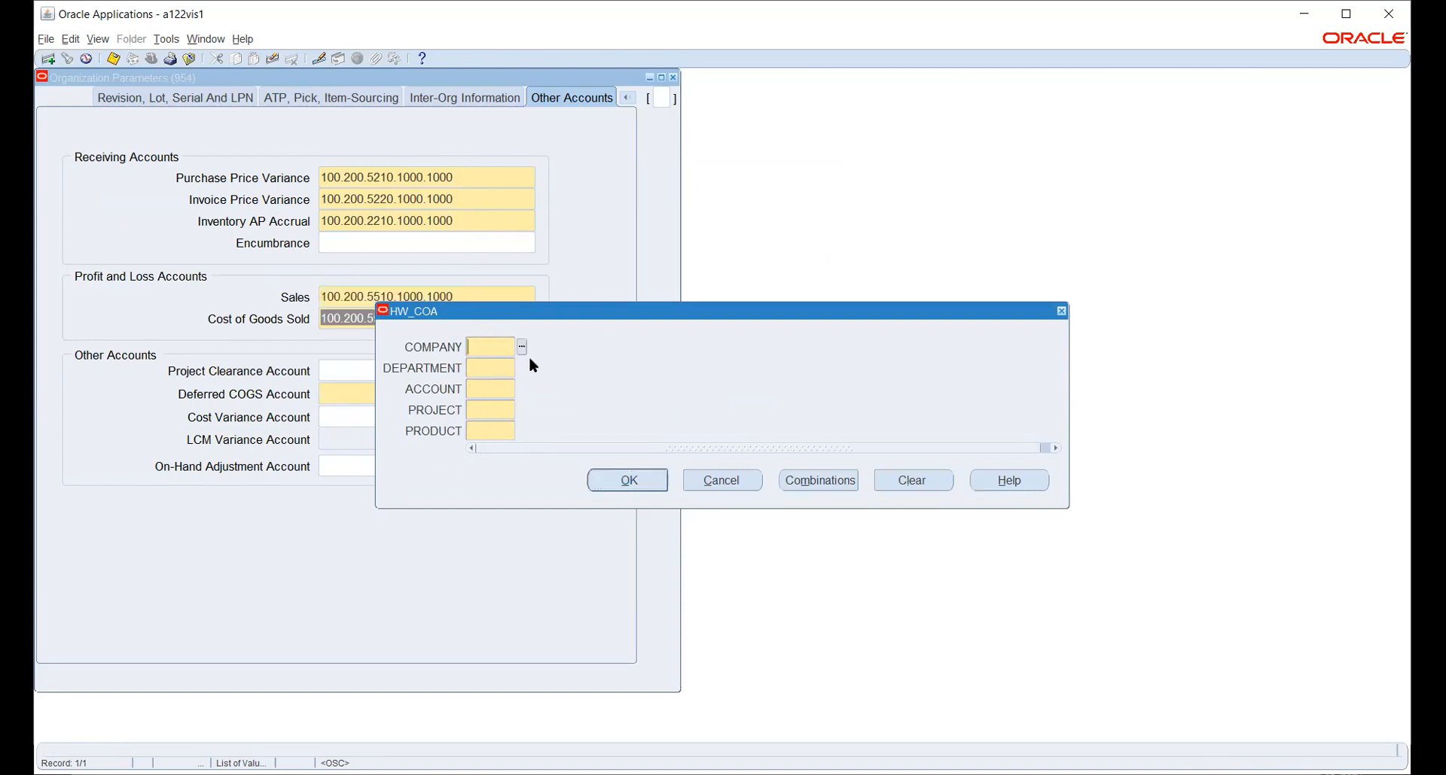
left_click(723, 484)
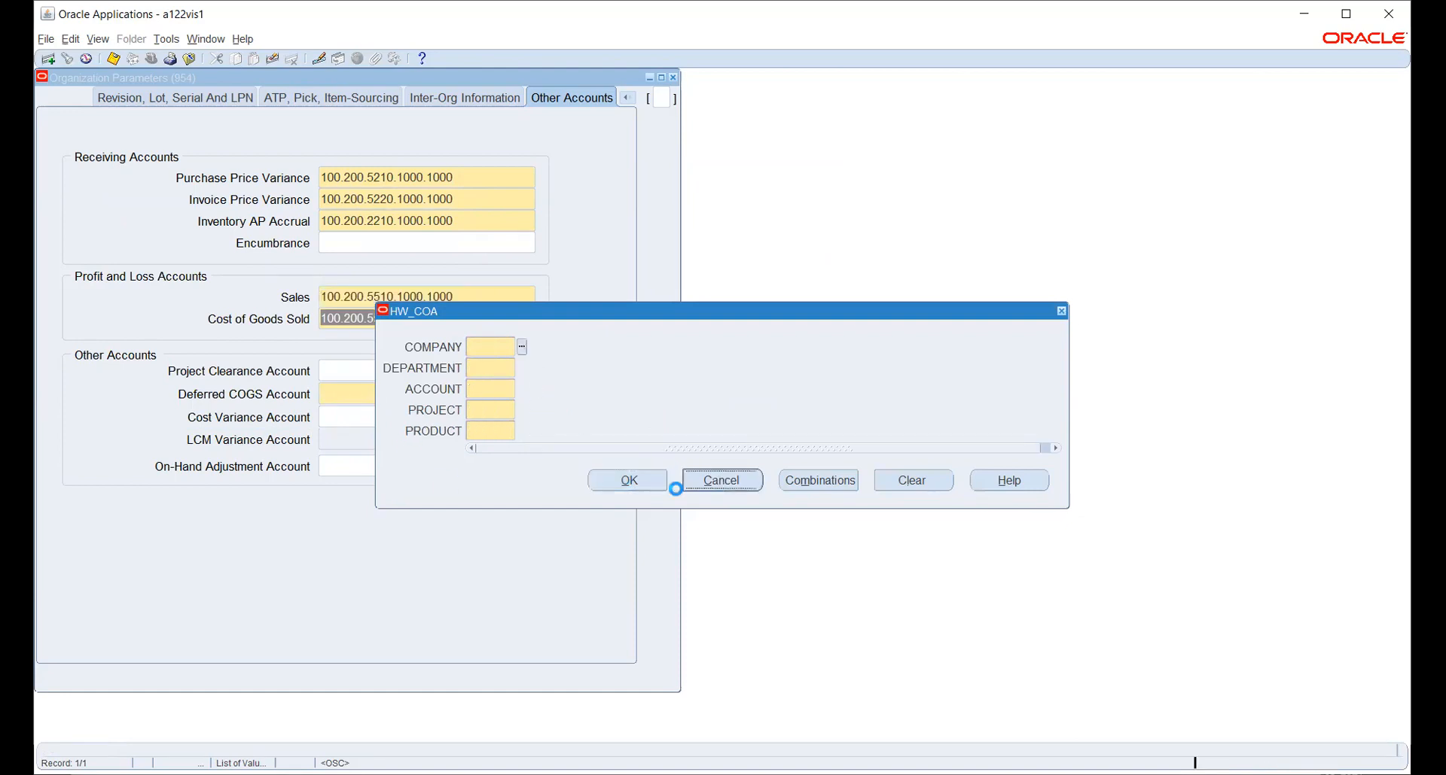
Begin the Deferred COGS account with company 100 and department 200.
left_click(336, 391)
left_click(521, 347)
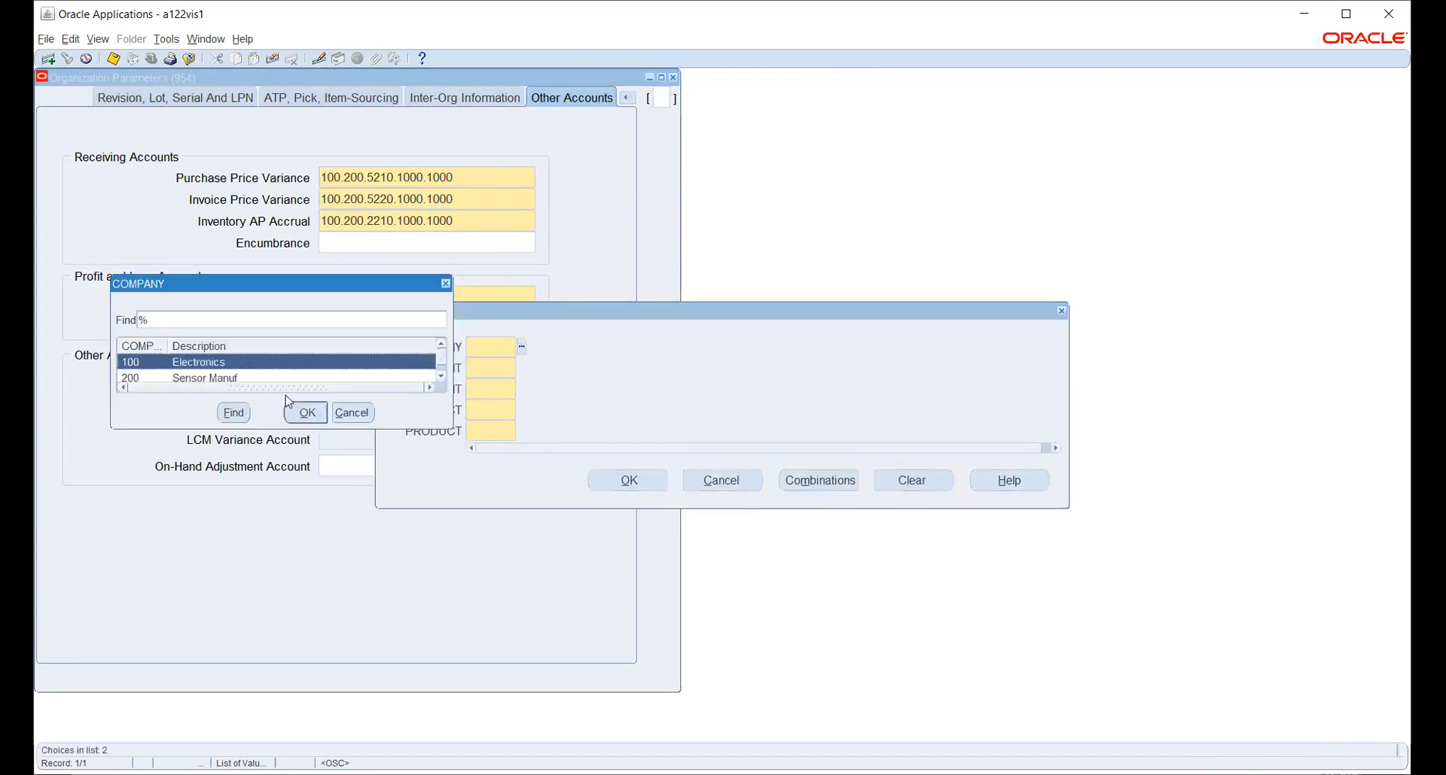
left_click(302, 418)
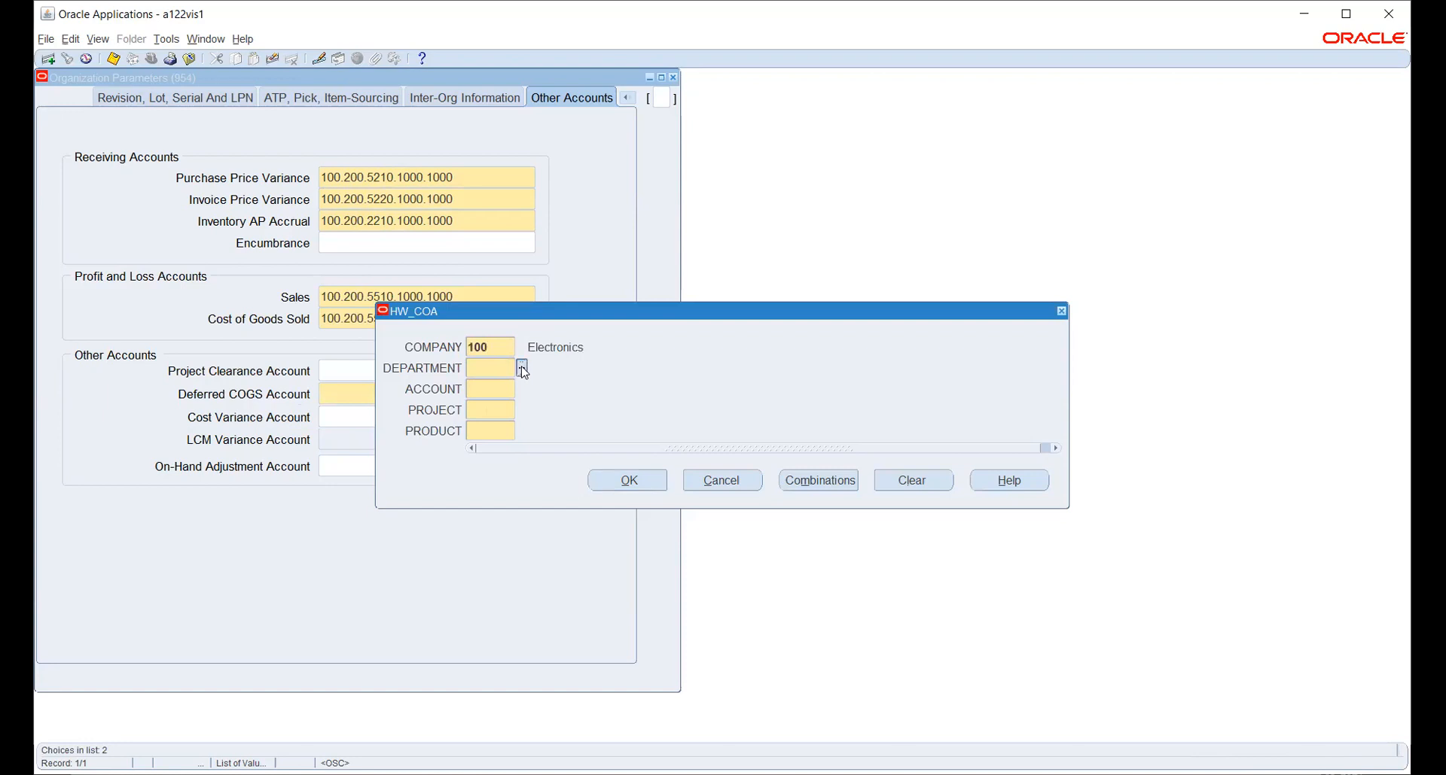
key("ctrl+l")
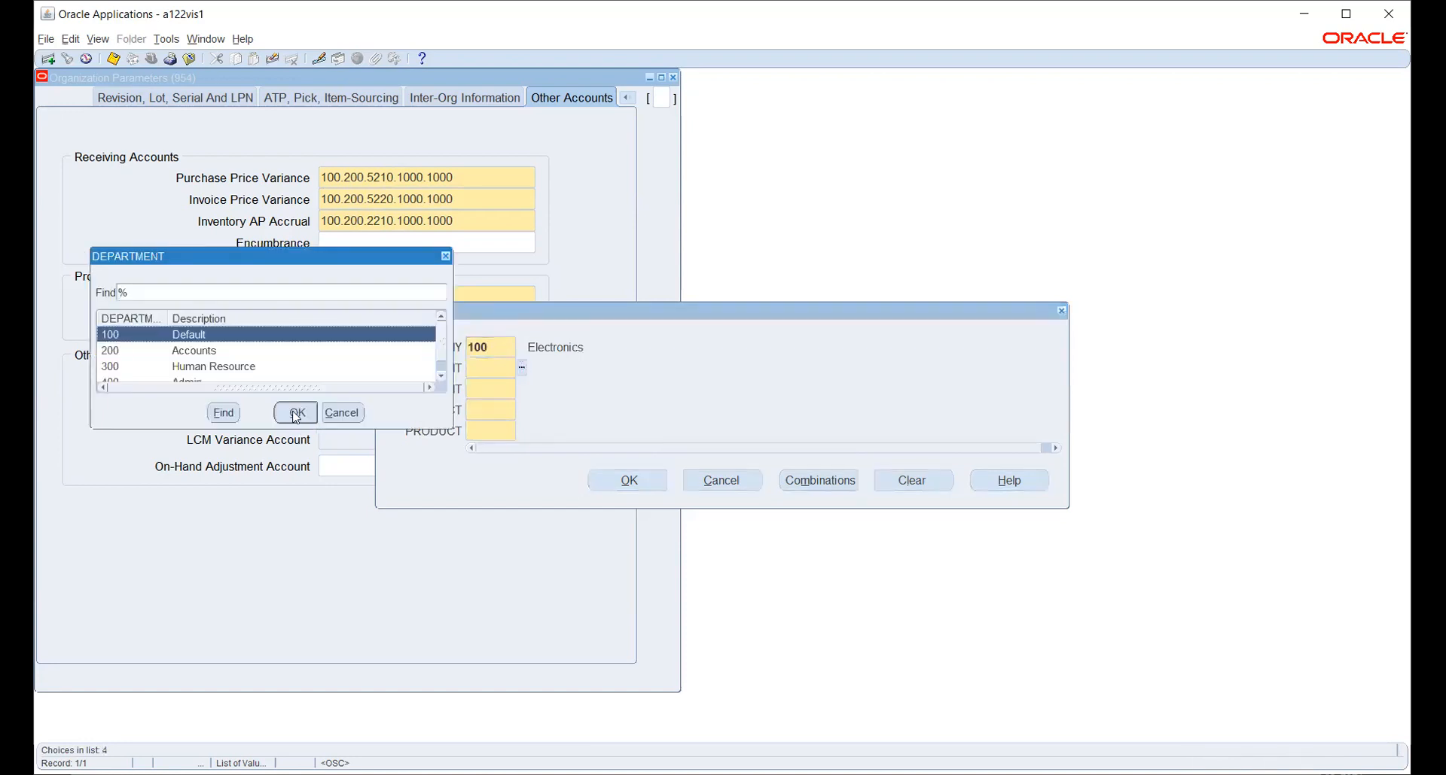
left_click(242, 356)
left_click(302, 418)
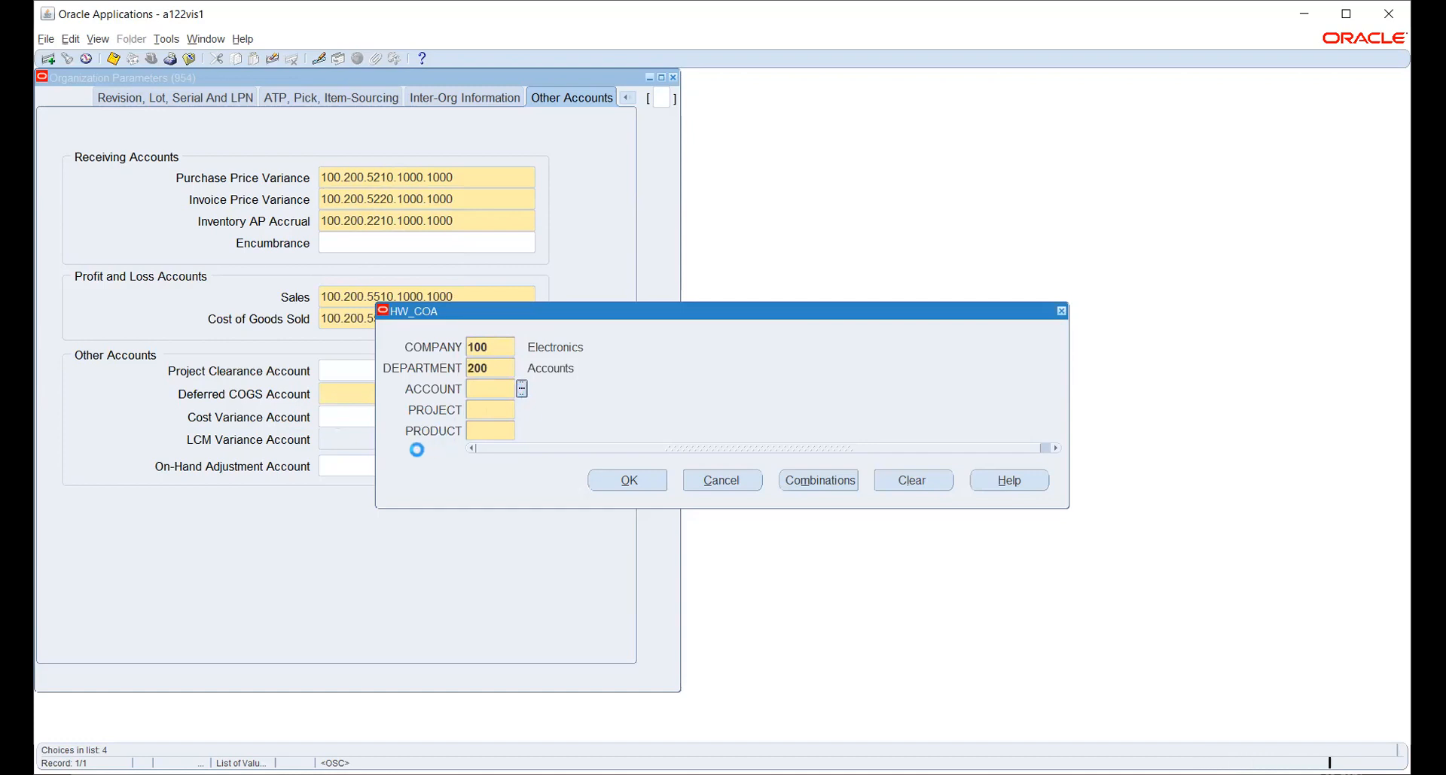
Add account 1415 Deferred COGS and project 1000 Design, then accept the combination.
key("ctrl+l")
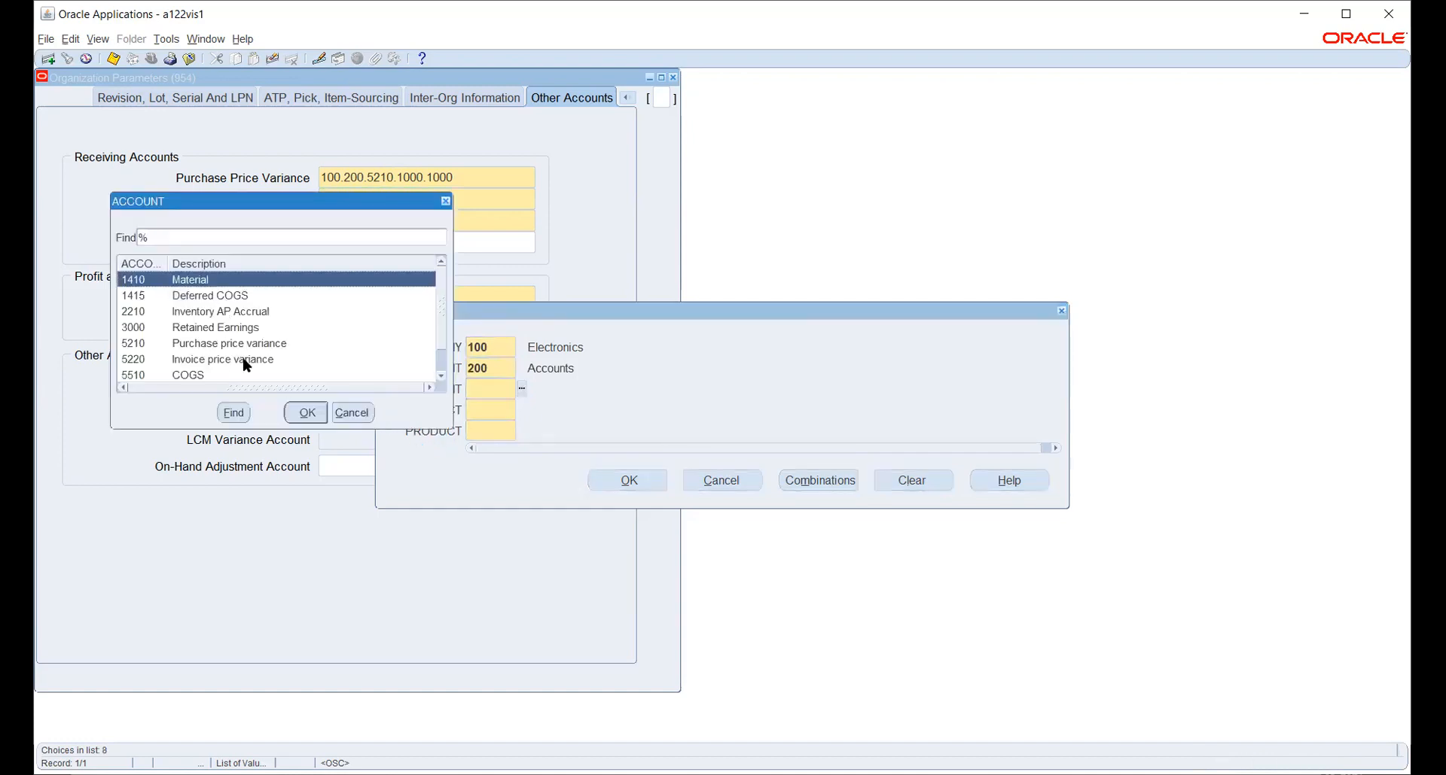
scroll(252, 360, "down", 1)
scroll(252, 362, "up", 1)
left_click(203, 299)
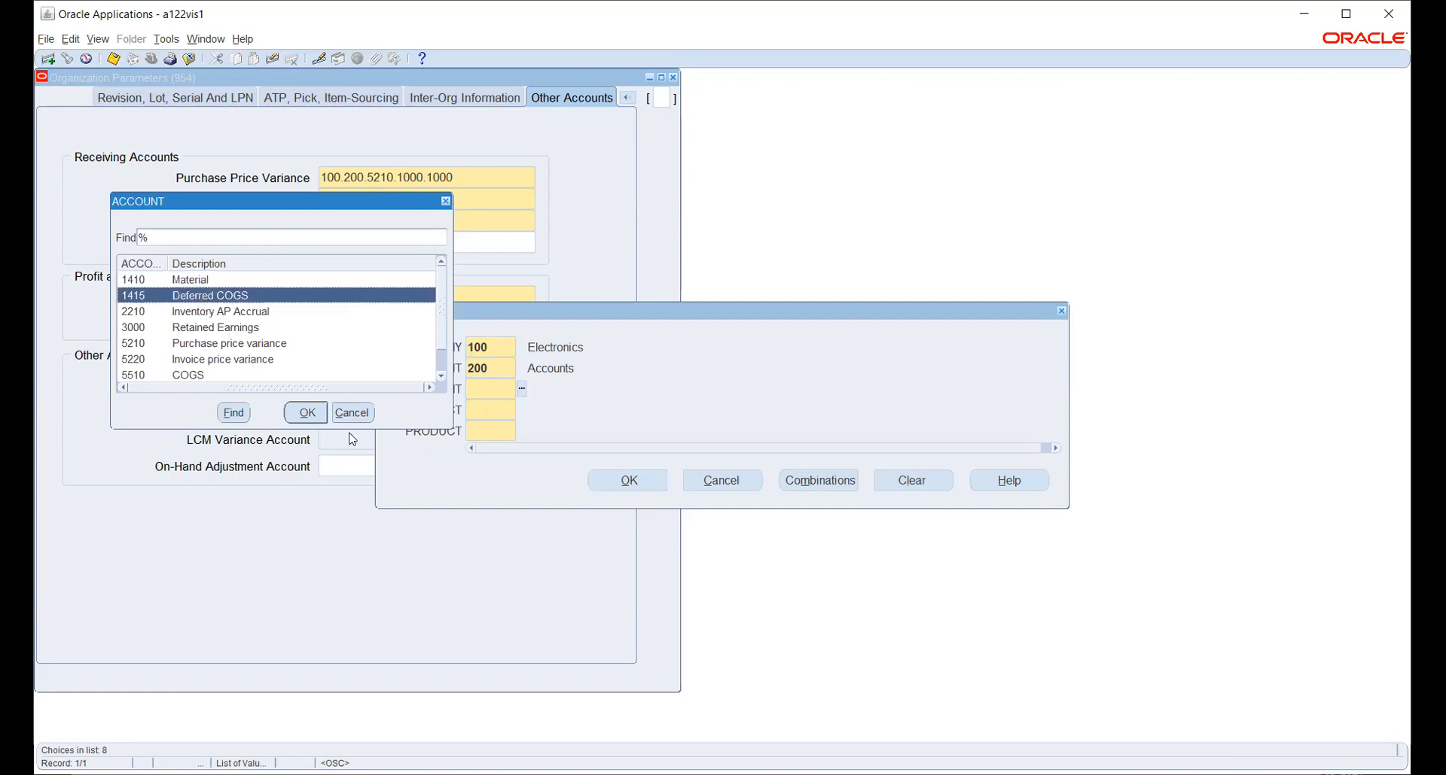
left_click(294, 417)
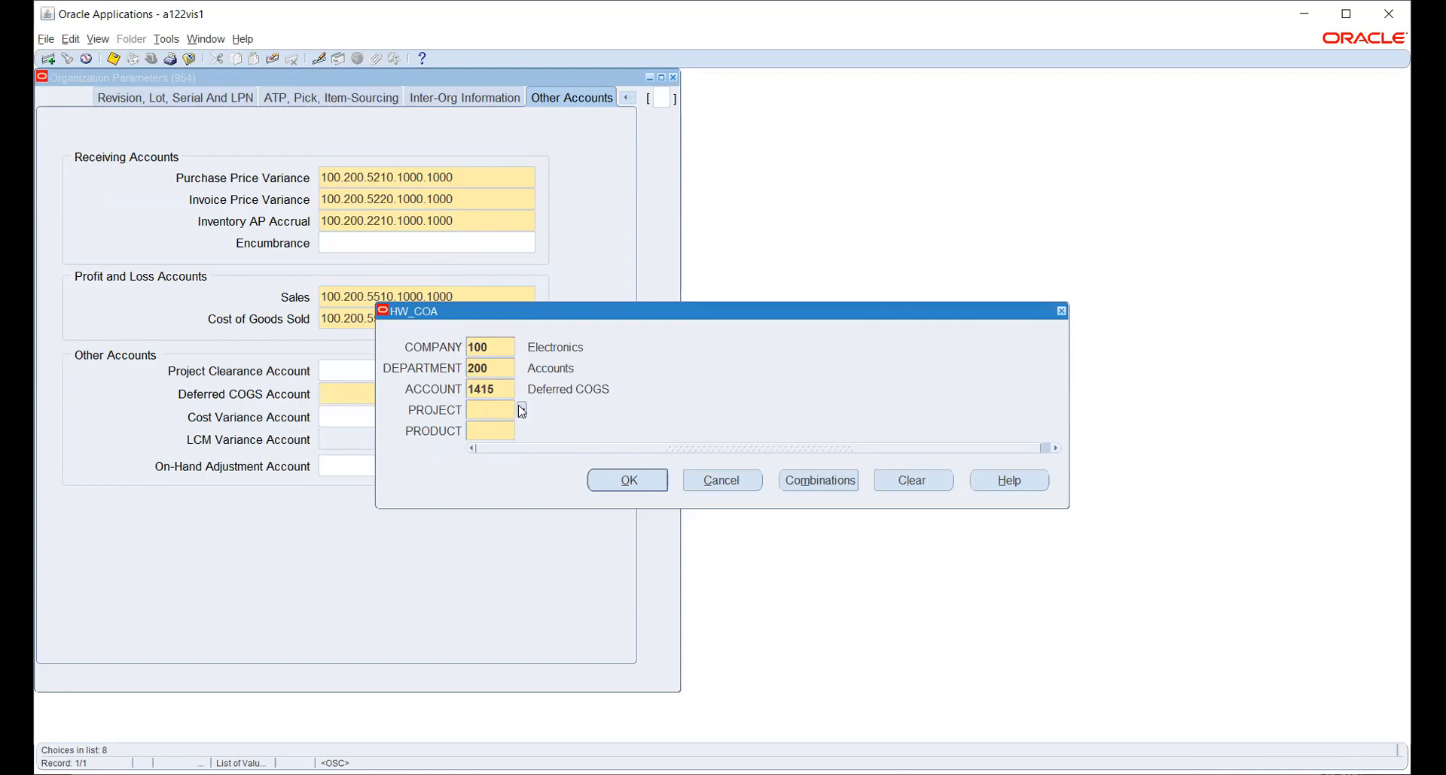
left_click(521, 411)
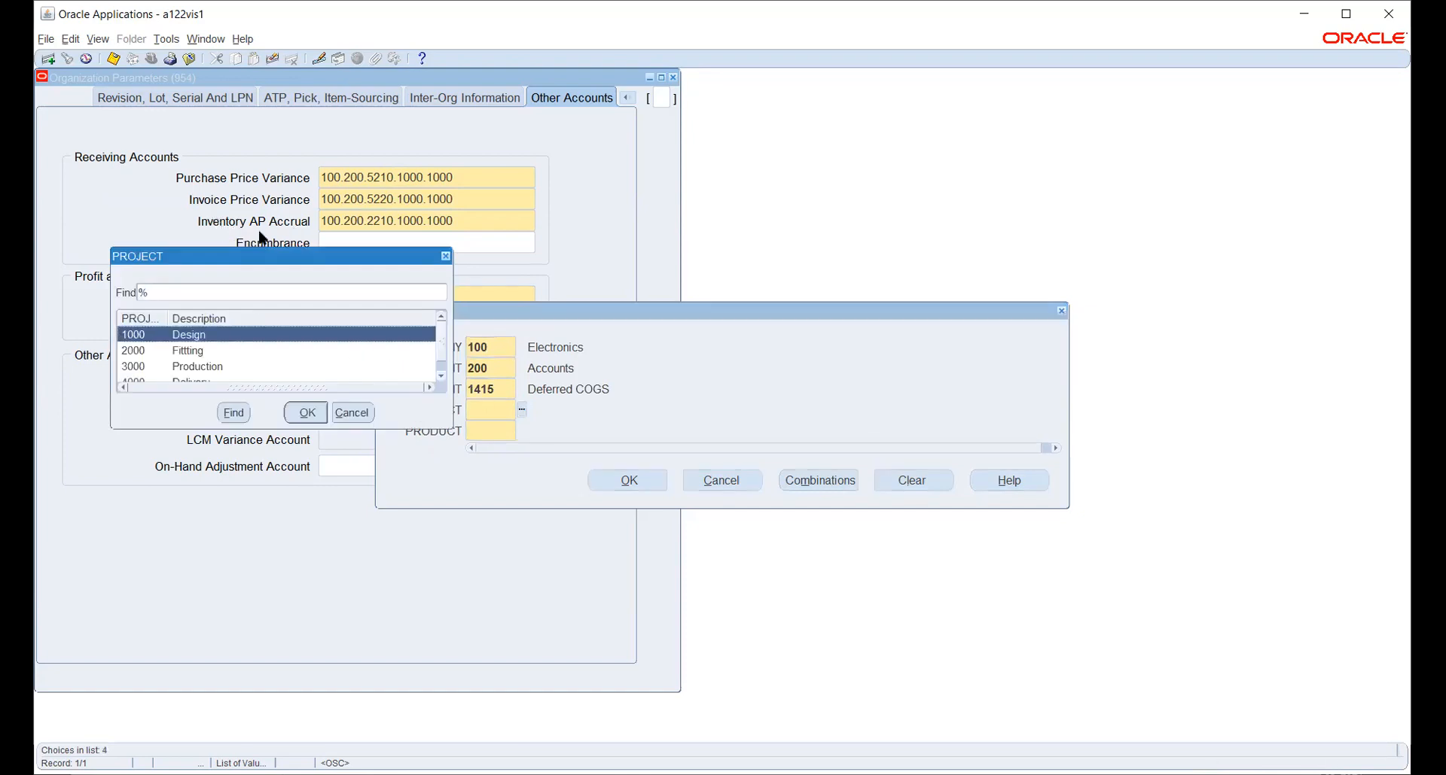
left_click(305, 413)
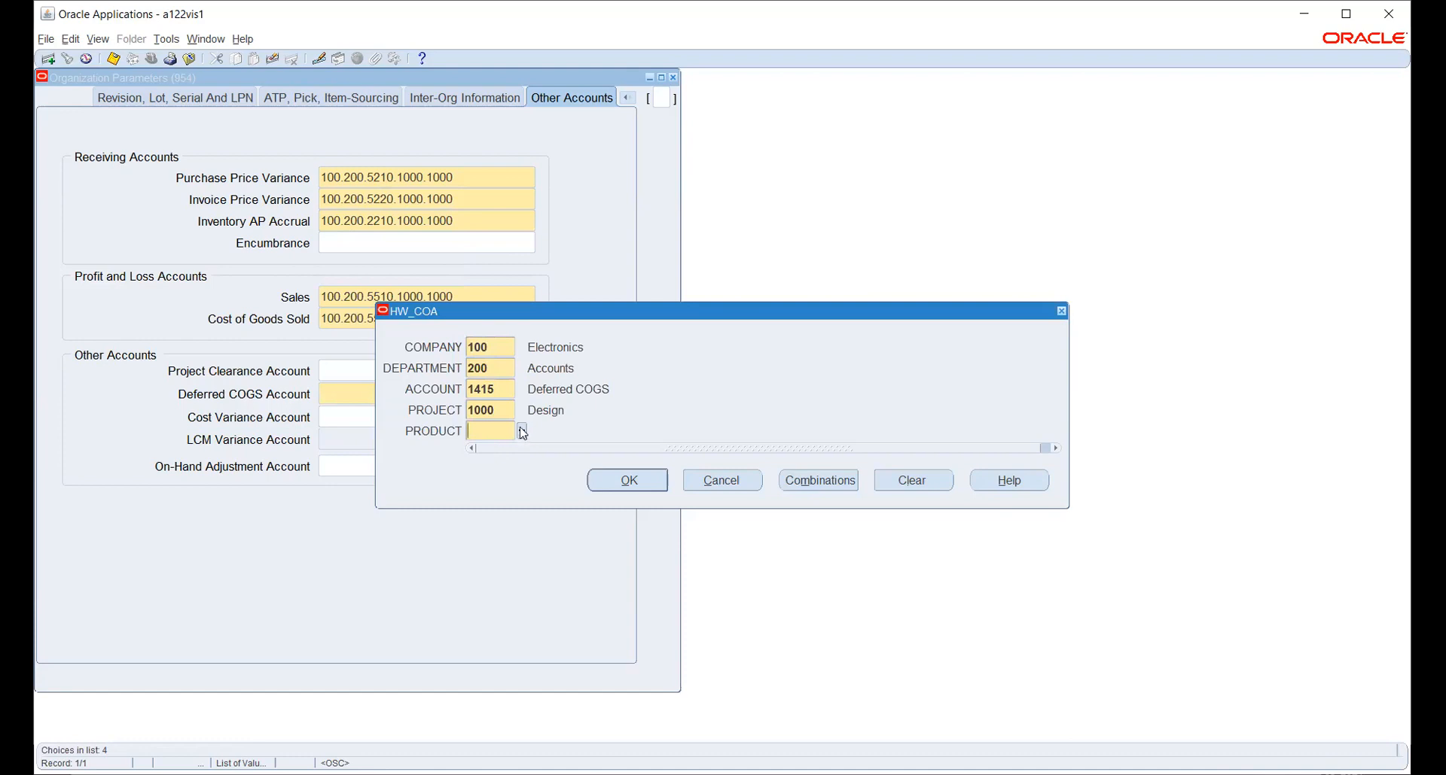
left_click(624, 482)
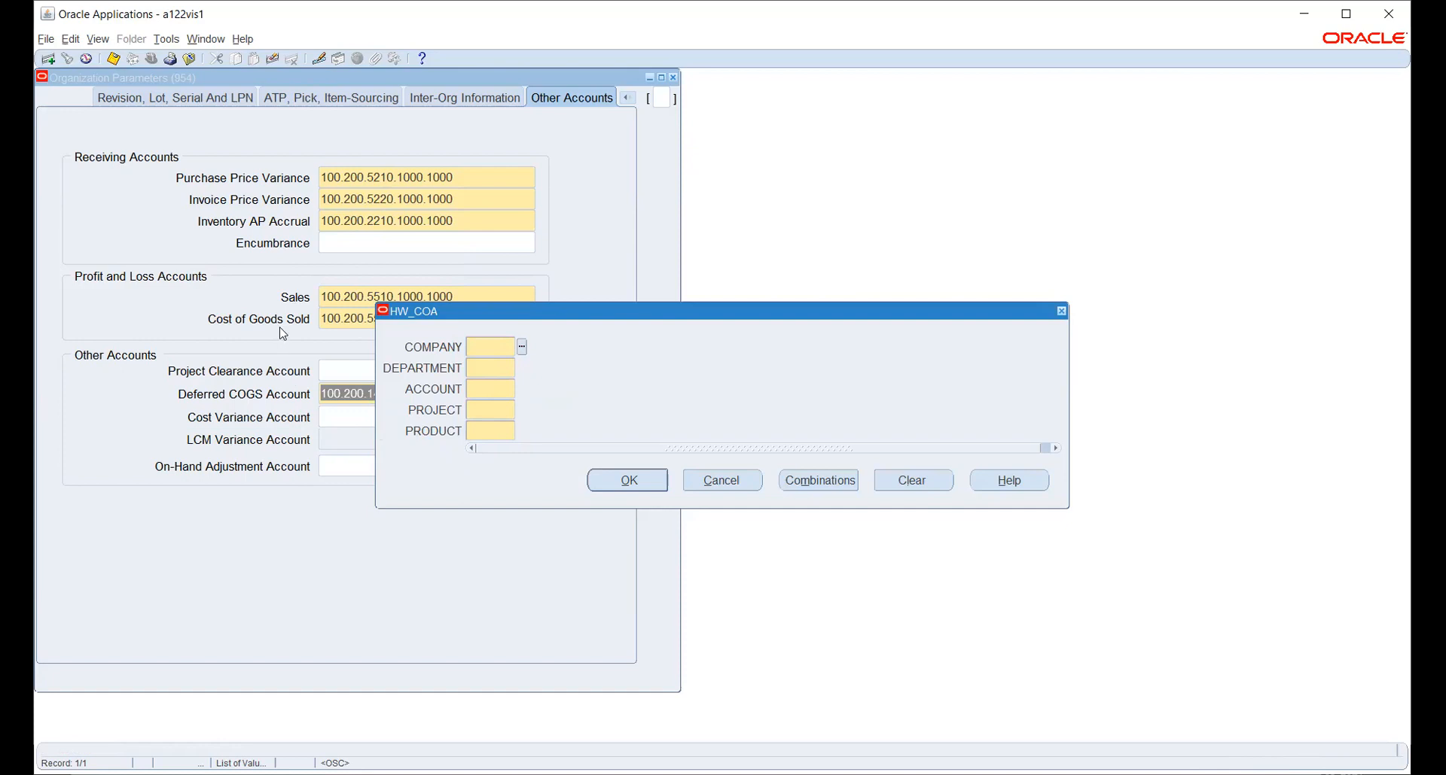
Save organization 954's parameters, acknowledge the costing method note, and close the parameters window.
left_click(709, 486)
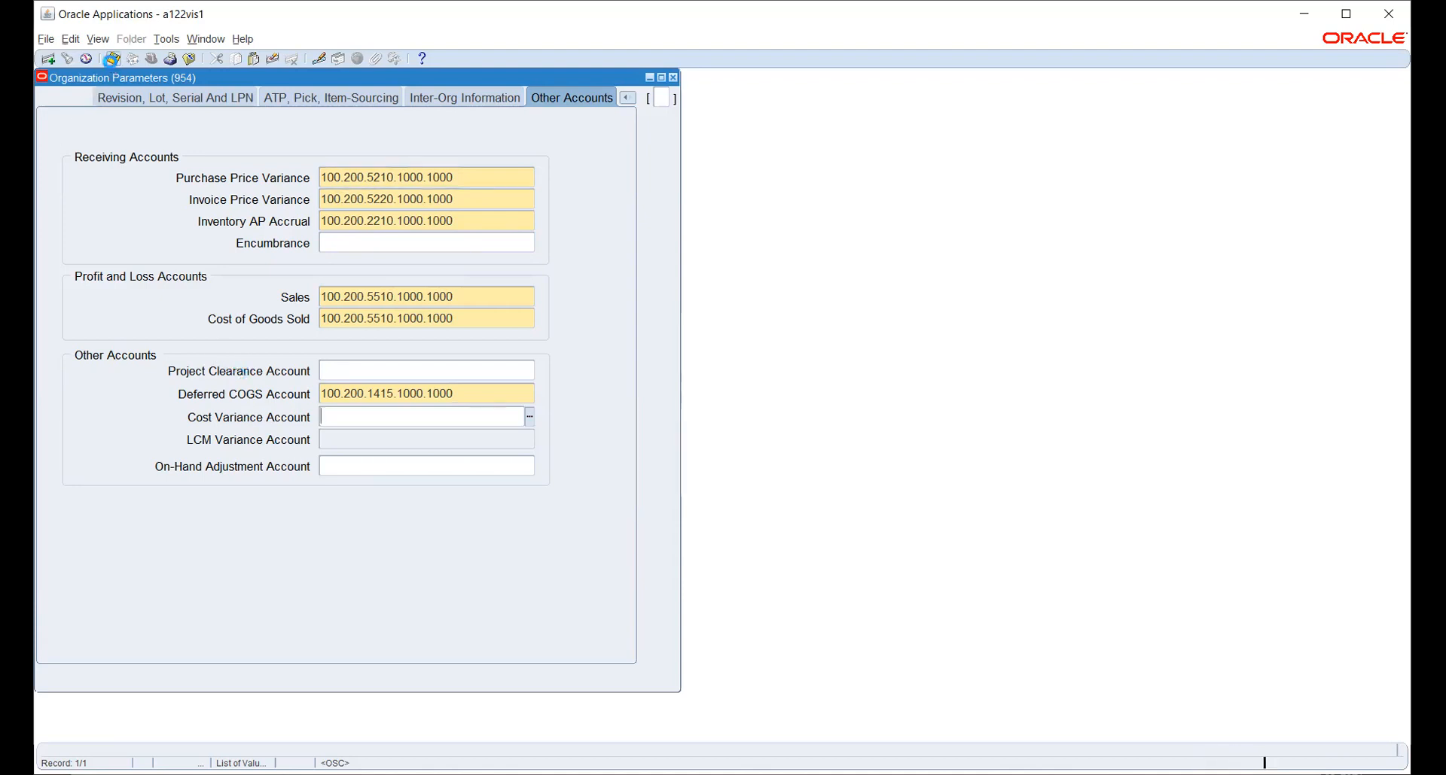
left_click(110, 62)
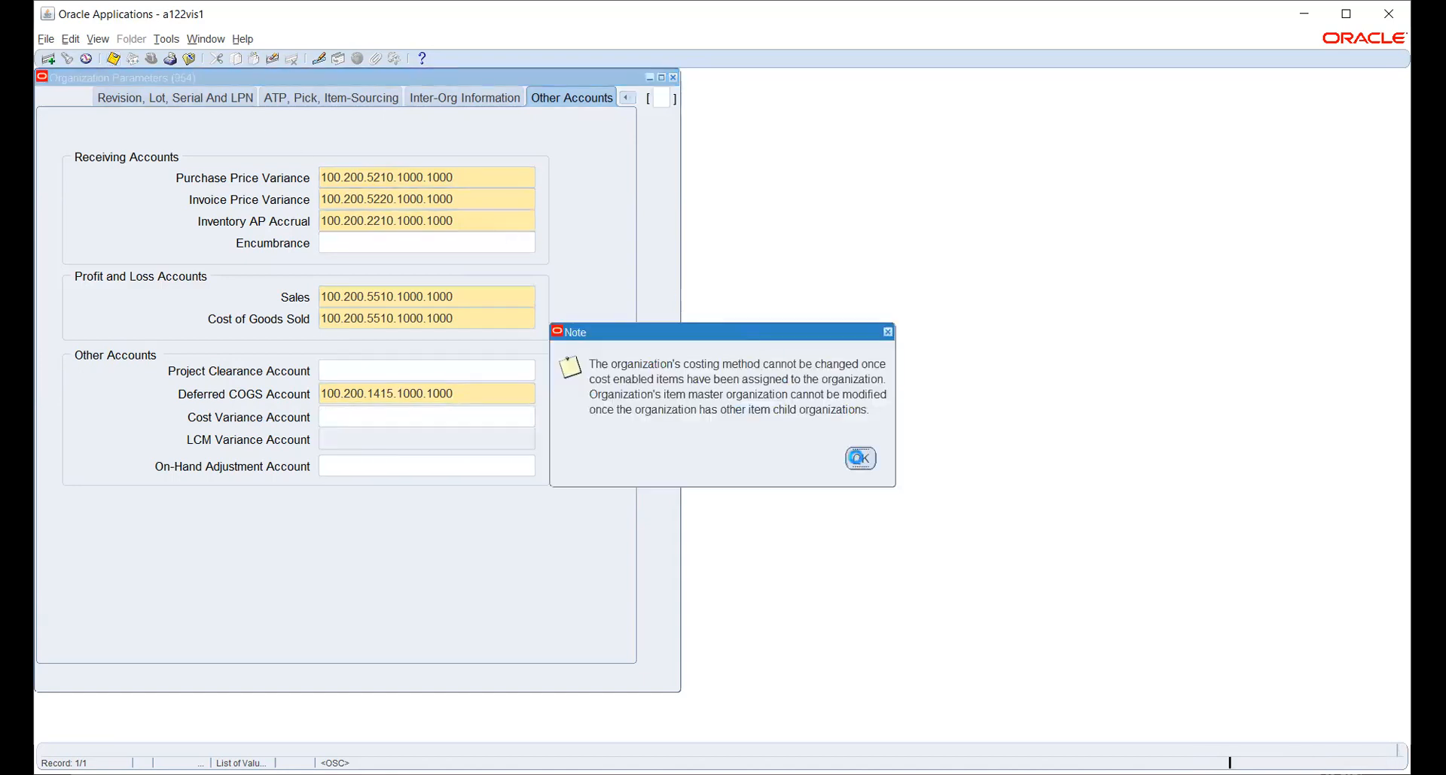
left_click(857, 458)
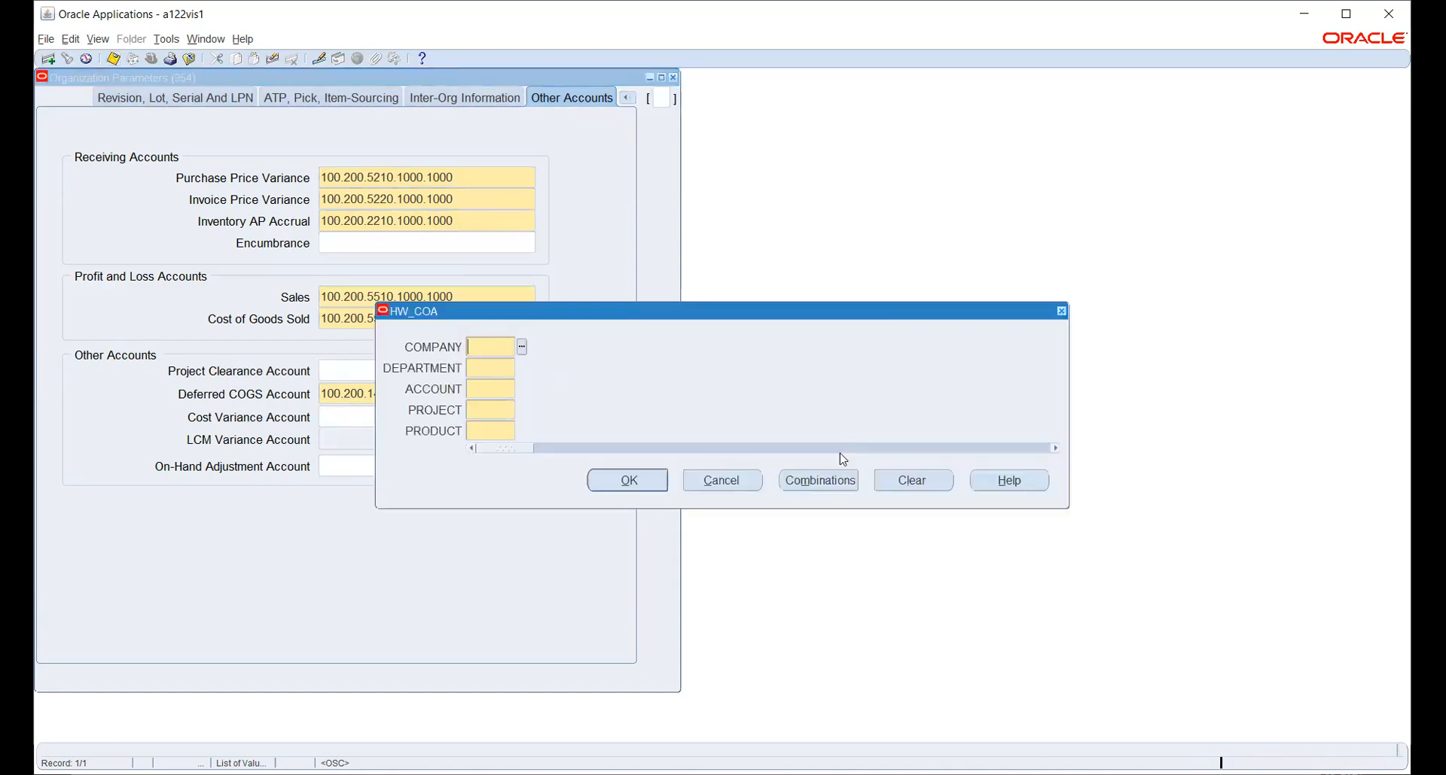
left_click(719, 476)
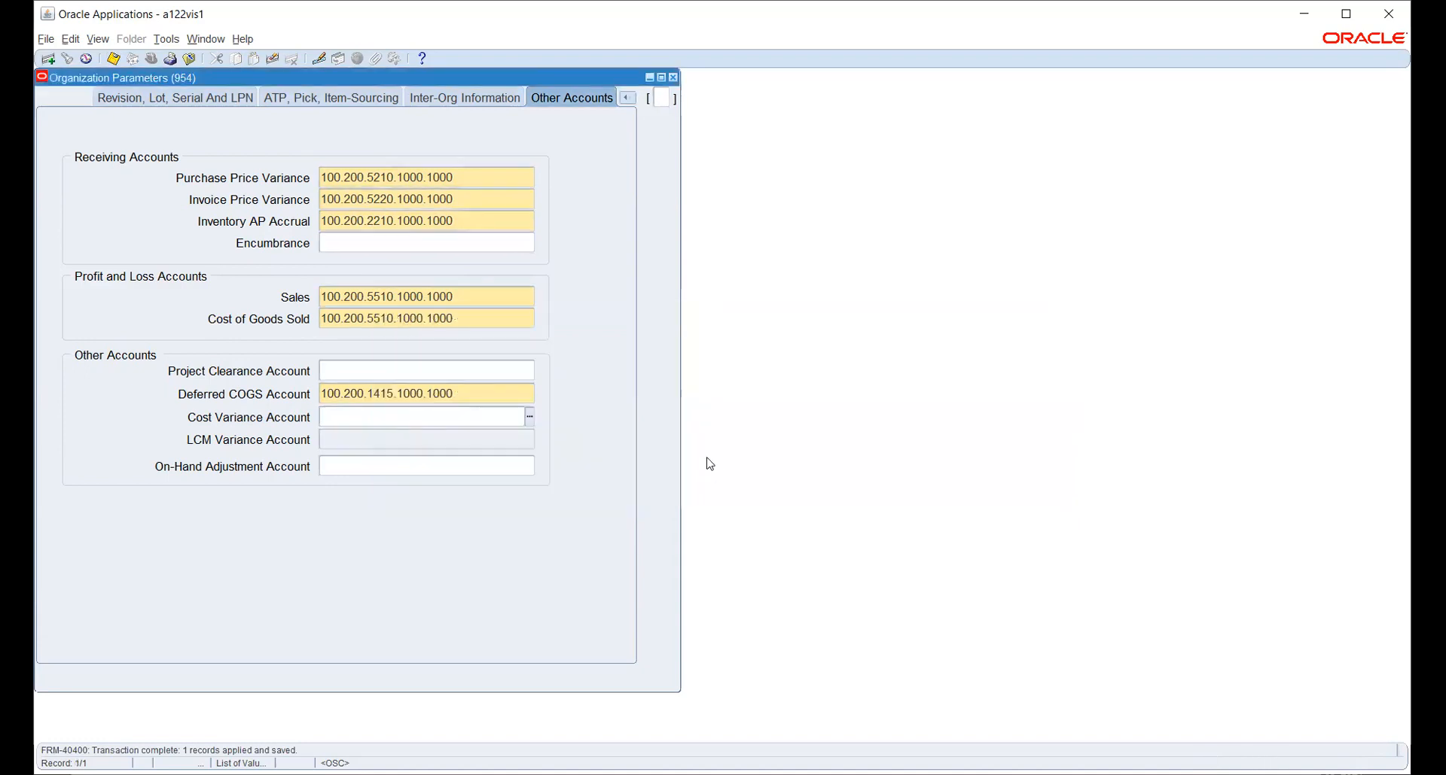
left_click(673, 77)
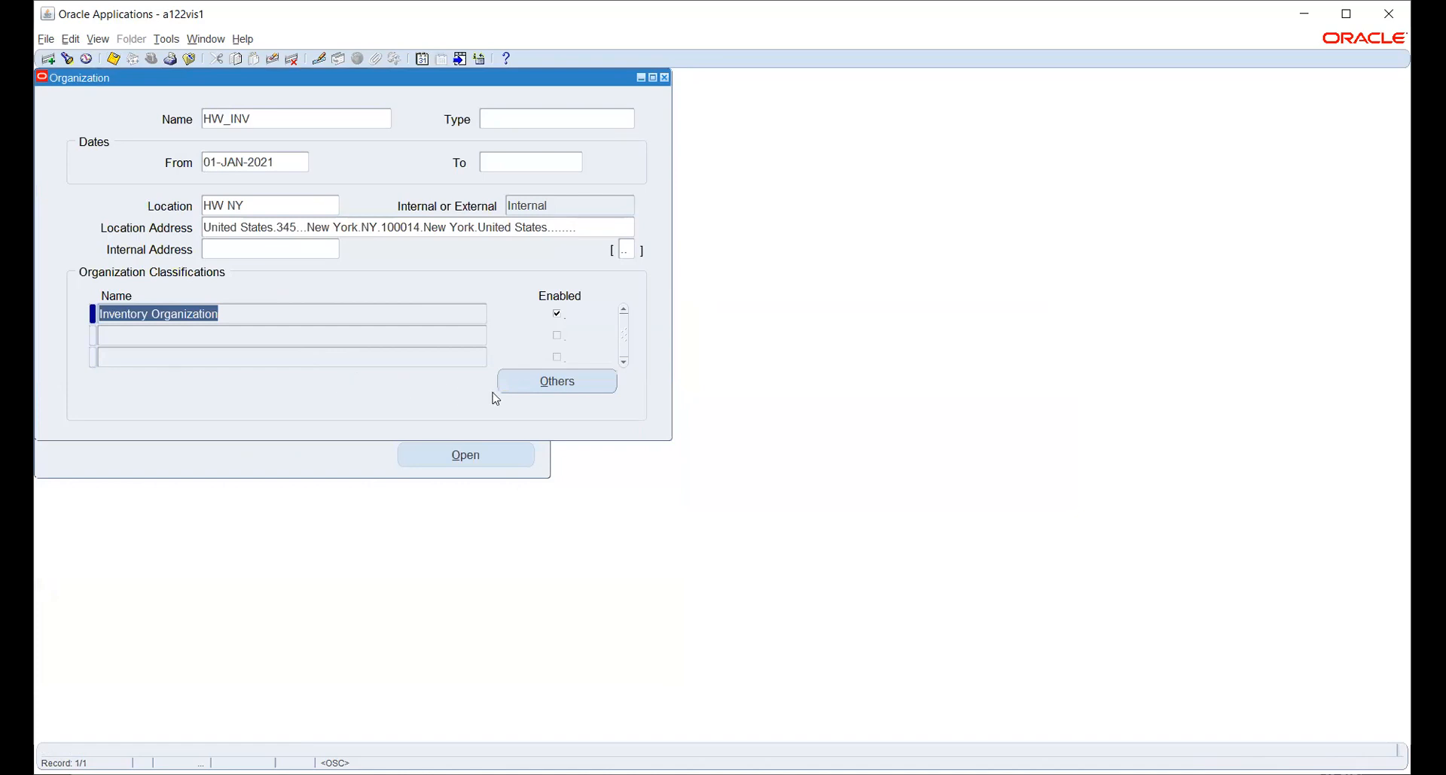
left_click(549, 381)
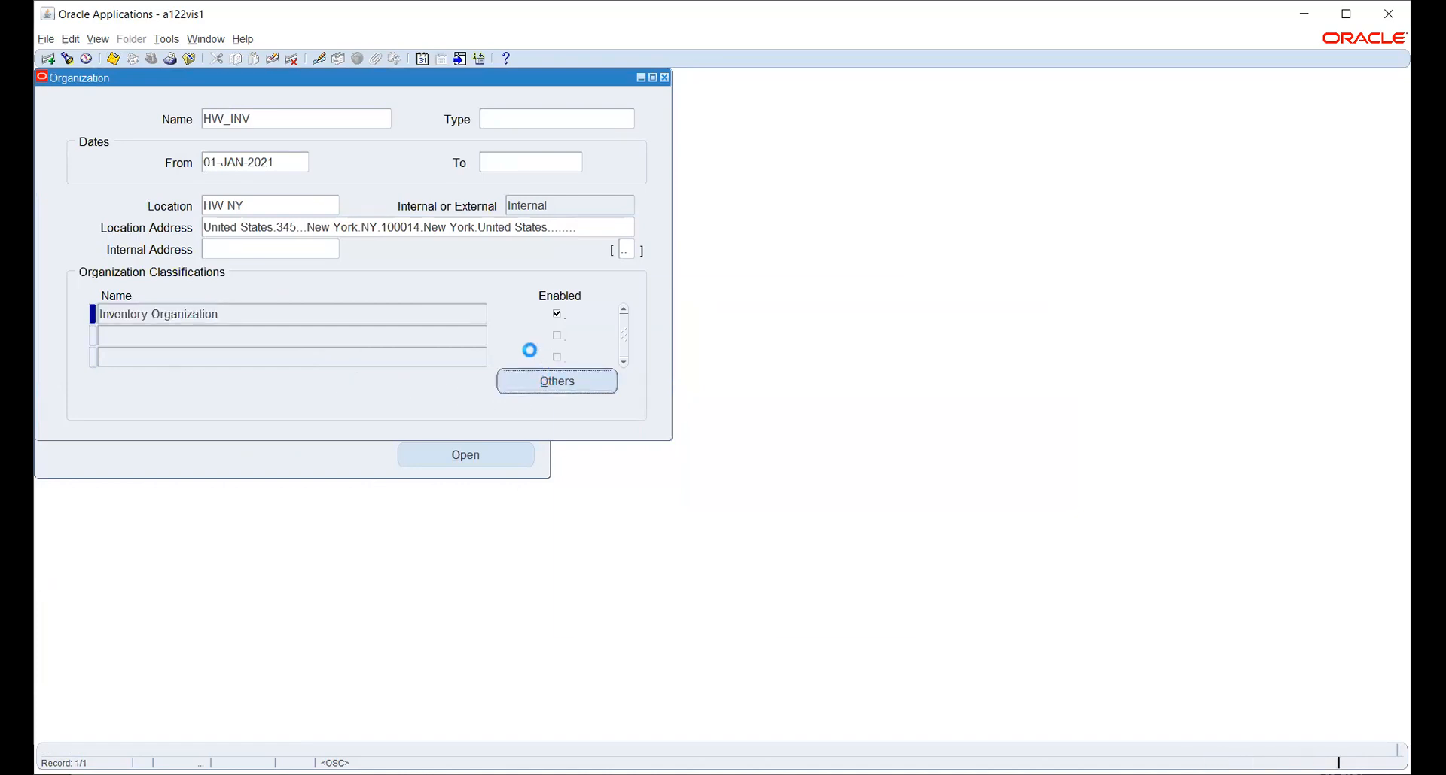
left_click(619, 407)
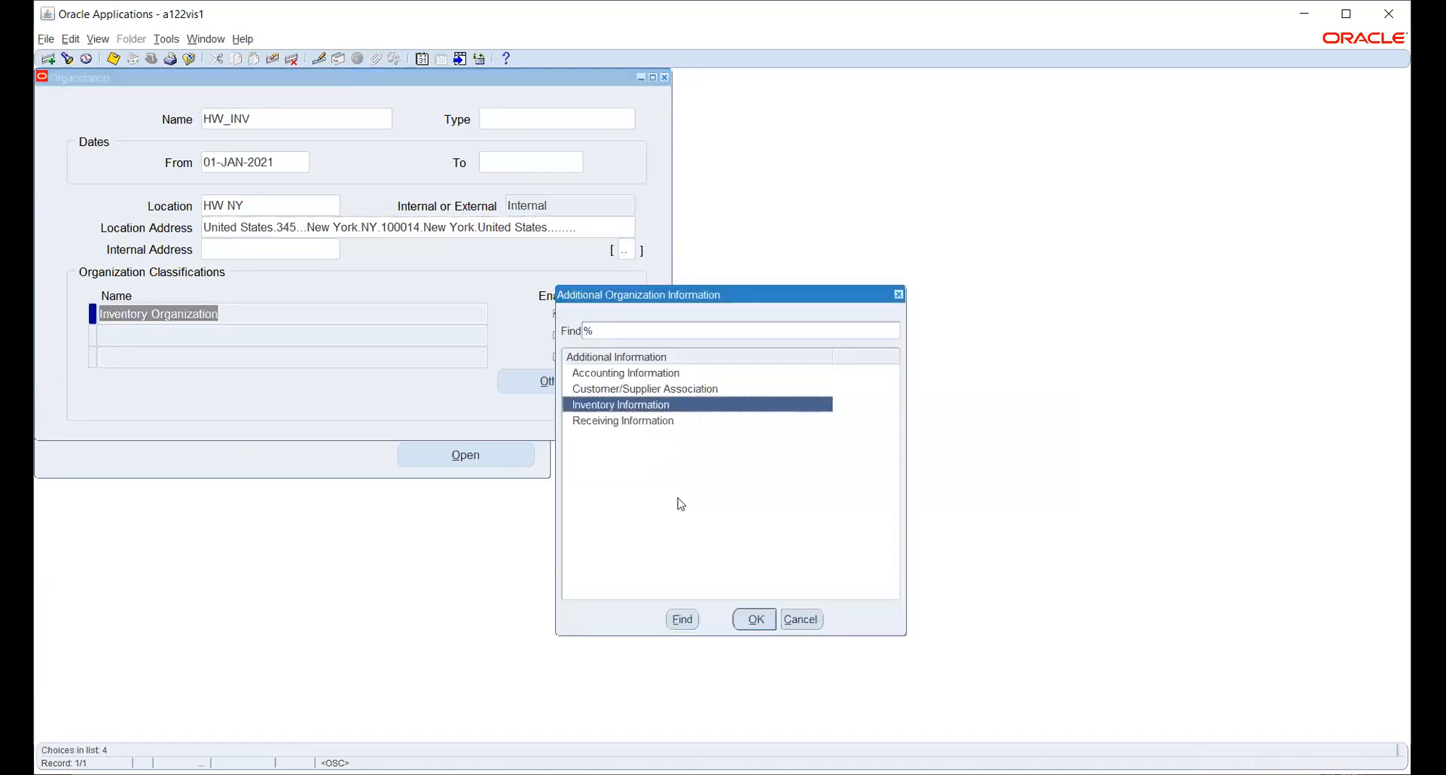
left_click(751, 619)
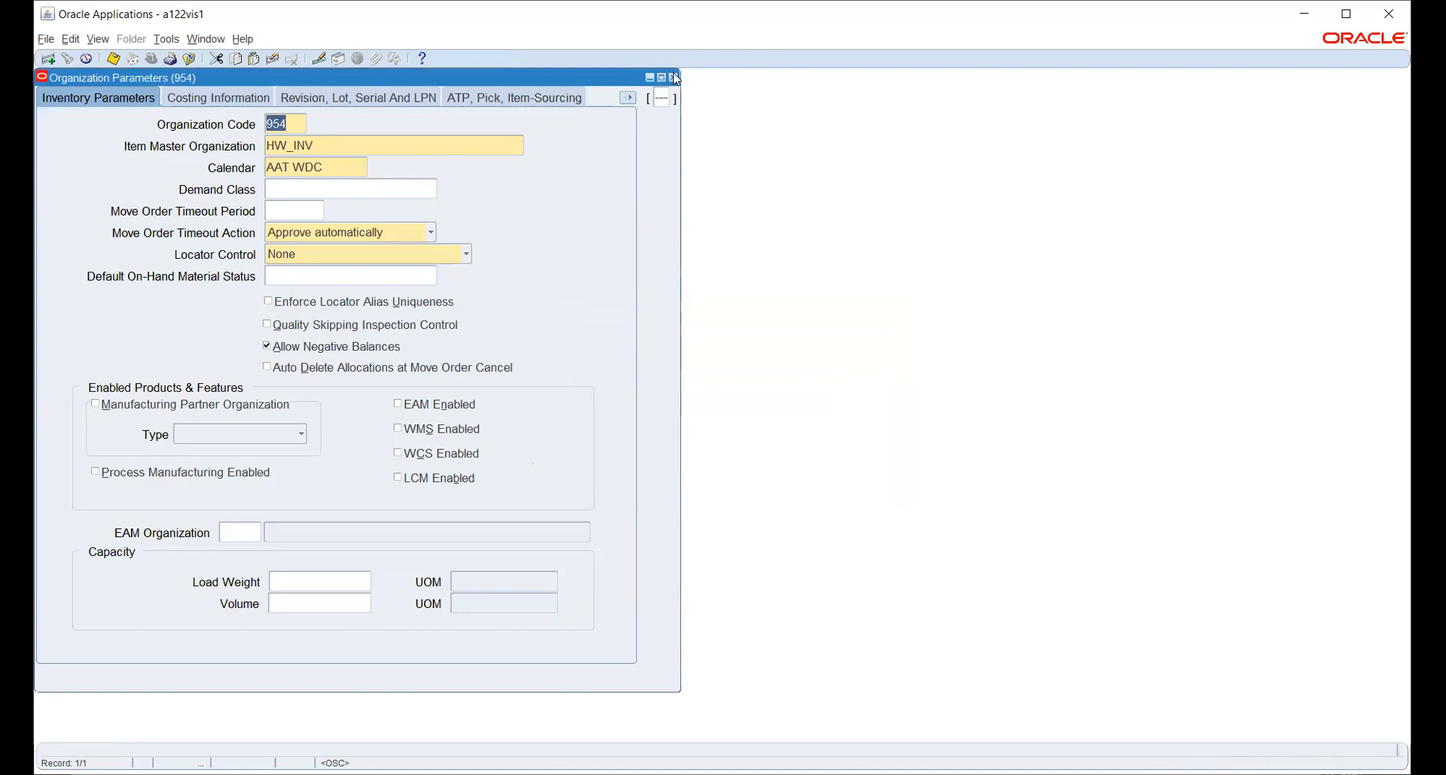
left_click(674, 78)
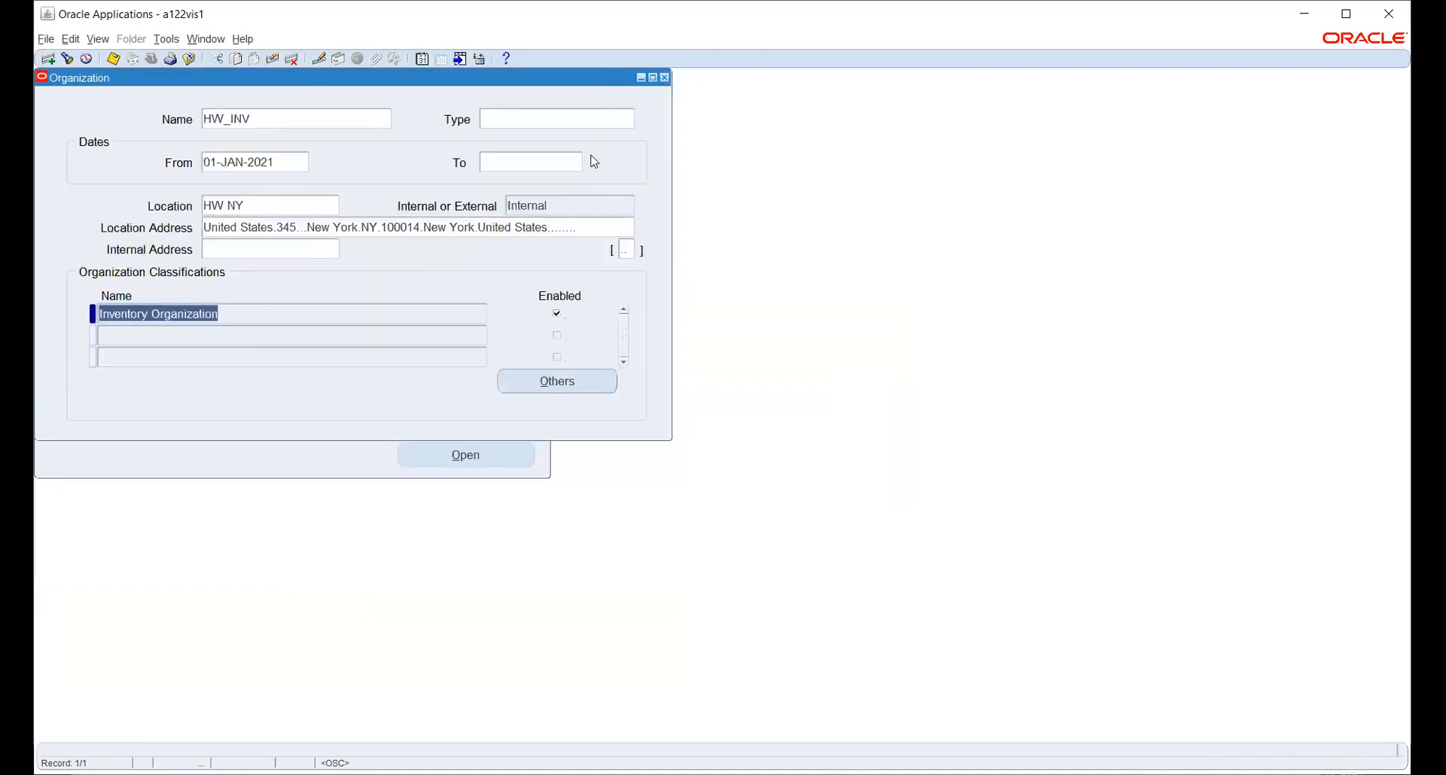
left_click(268, 118)
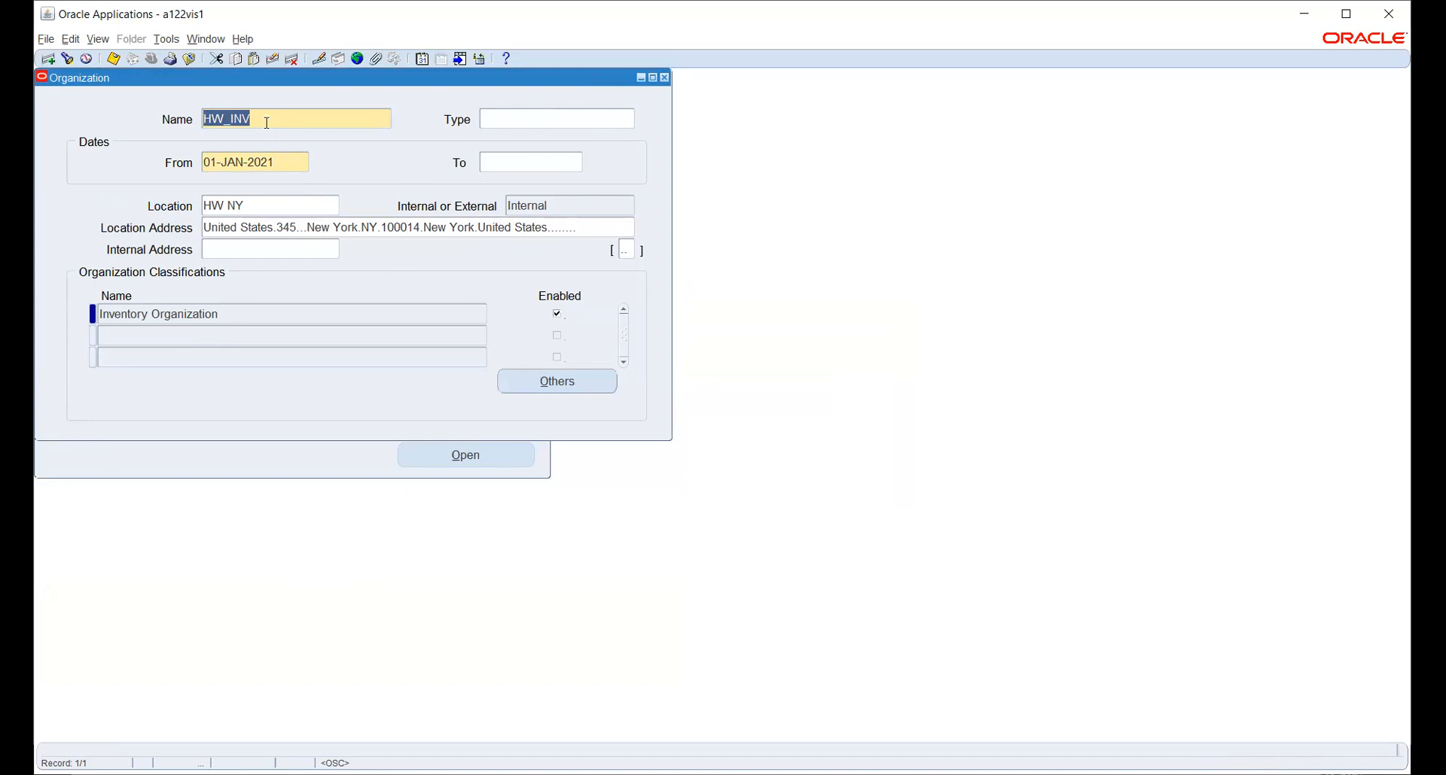
Close the Organization form, switch to System Administrator Vision, and launch Security > Responsibility > Define.
left_click(664, 78)
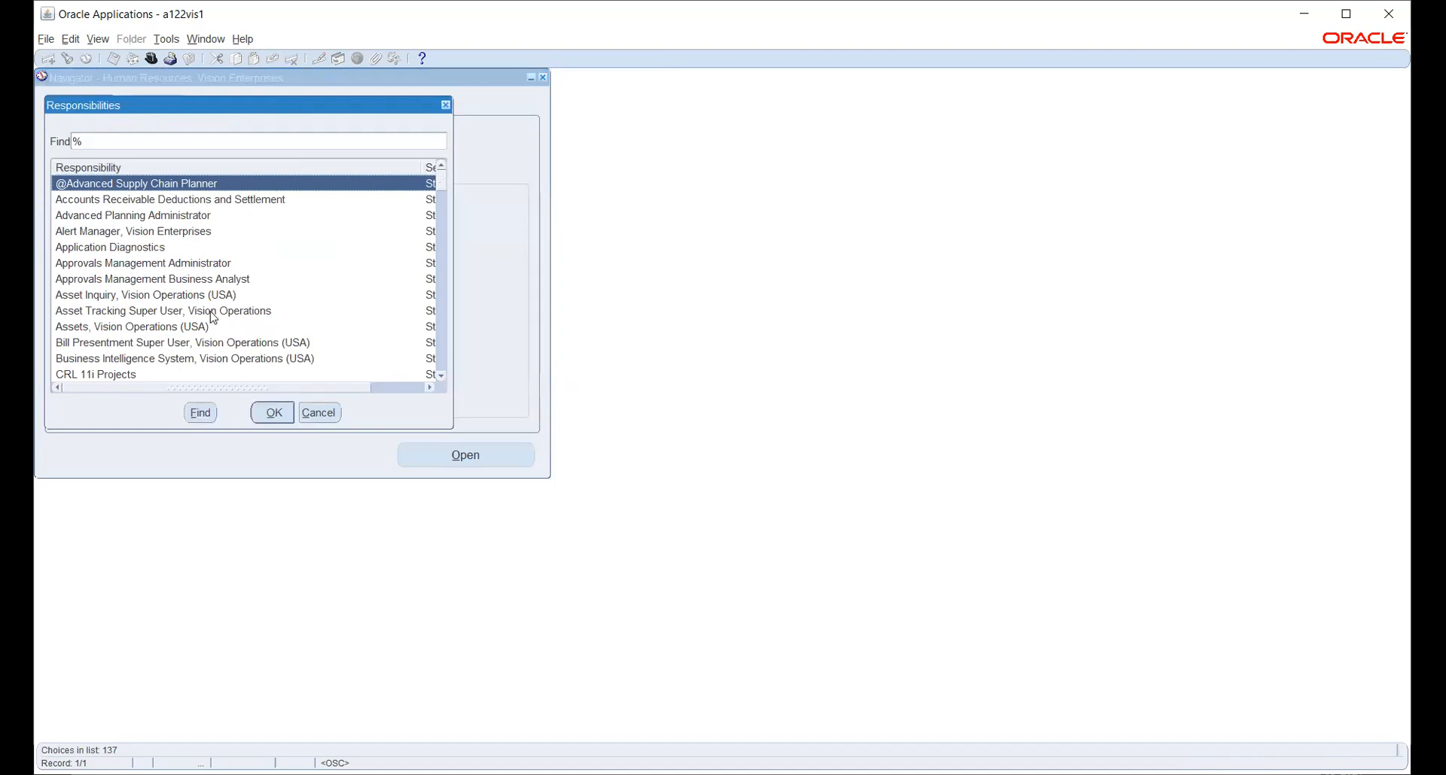
key("Escape")
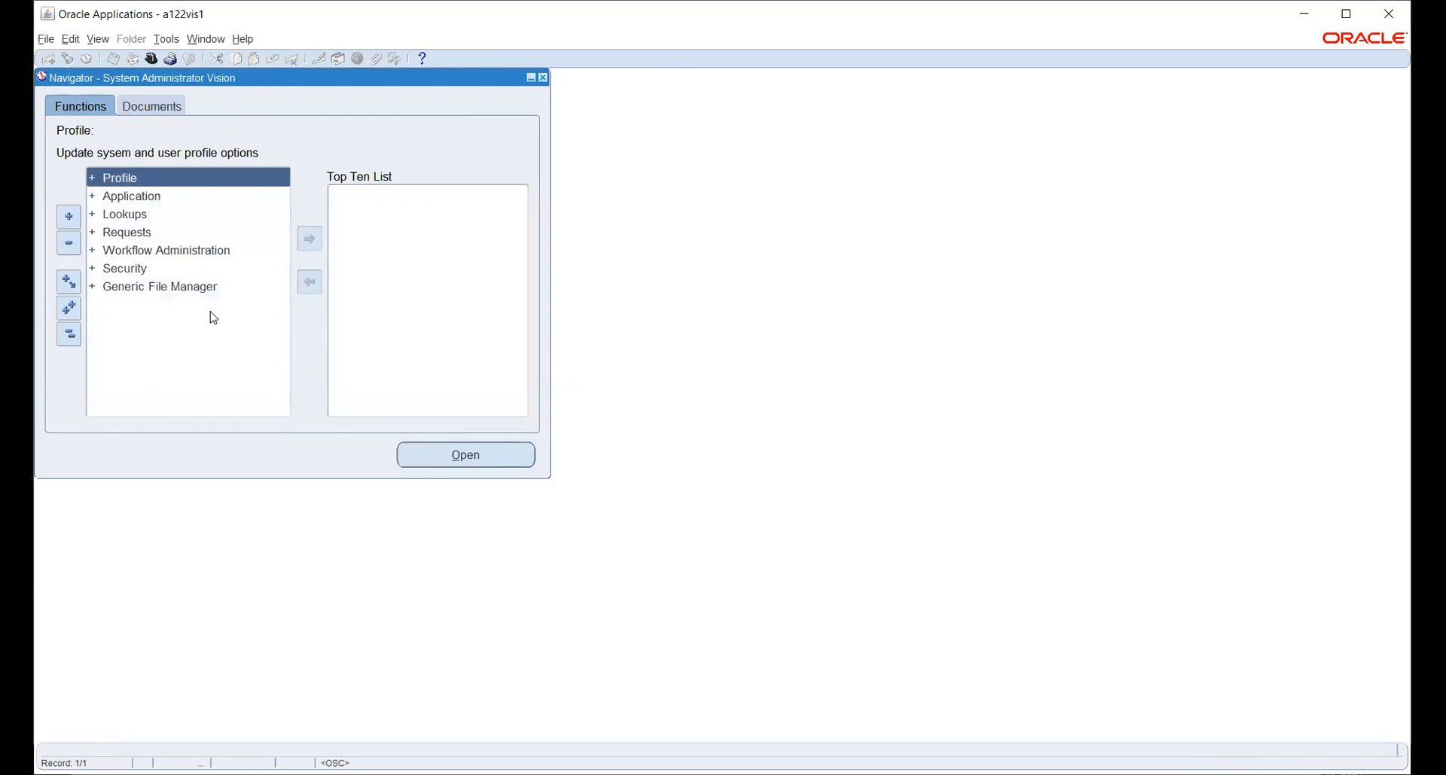
key("Down")
key("Down")
key("Down")
key("Down")
key("Down")
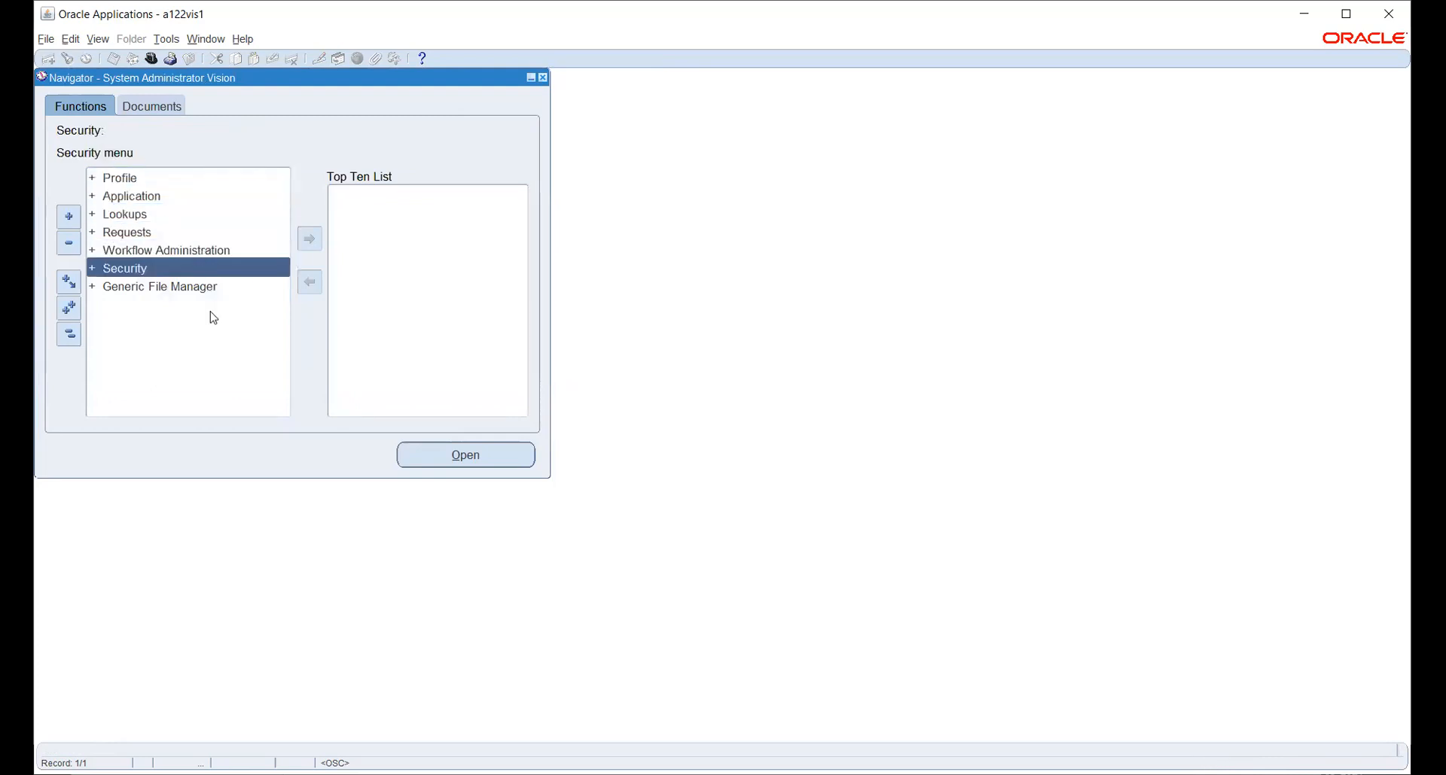
key("Return")
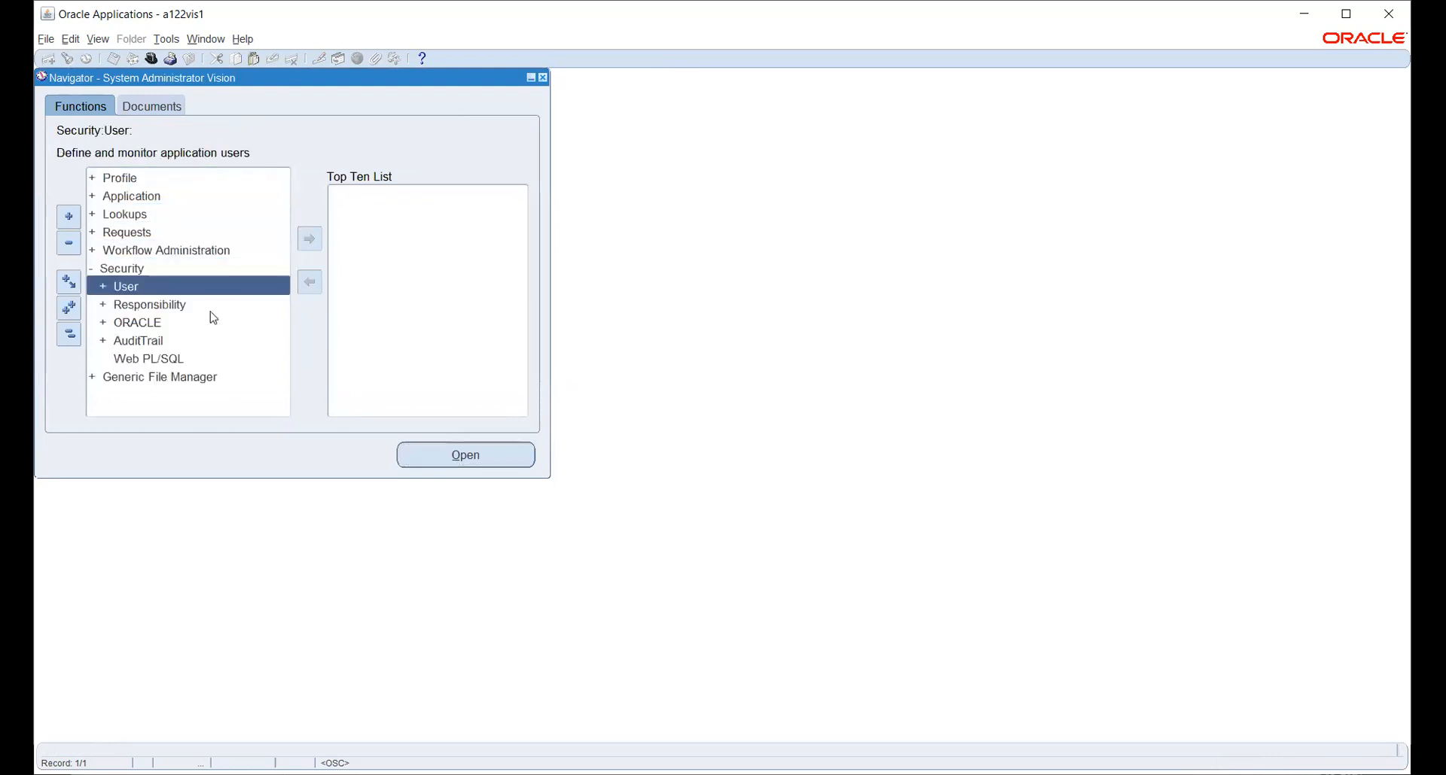
key("Down")
key("Return")
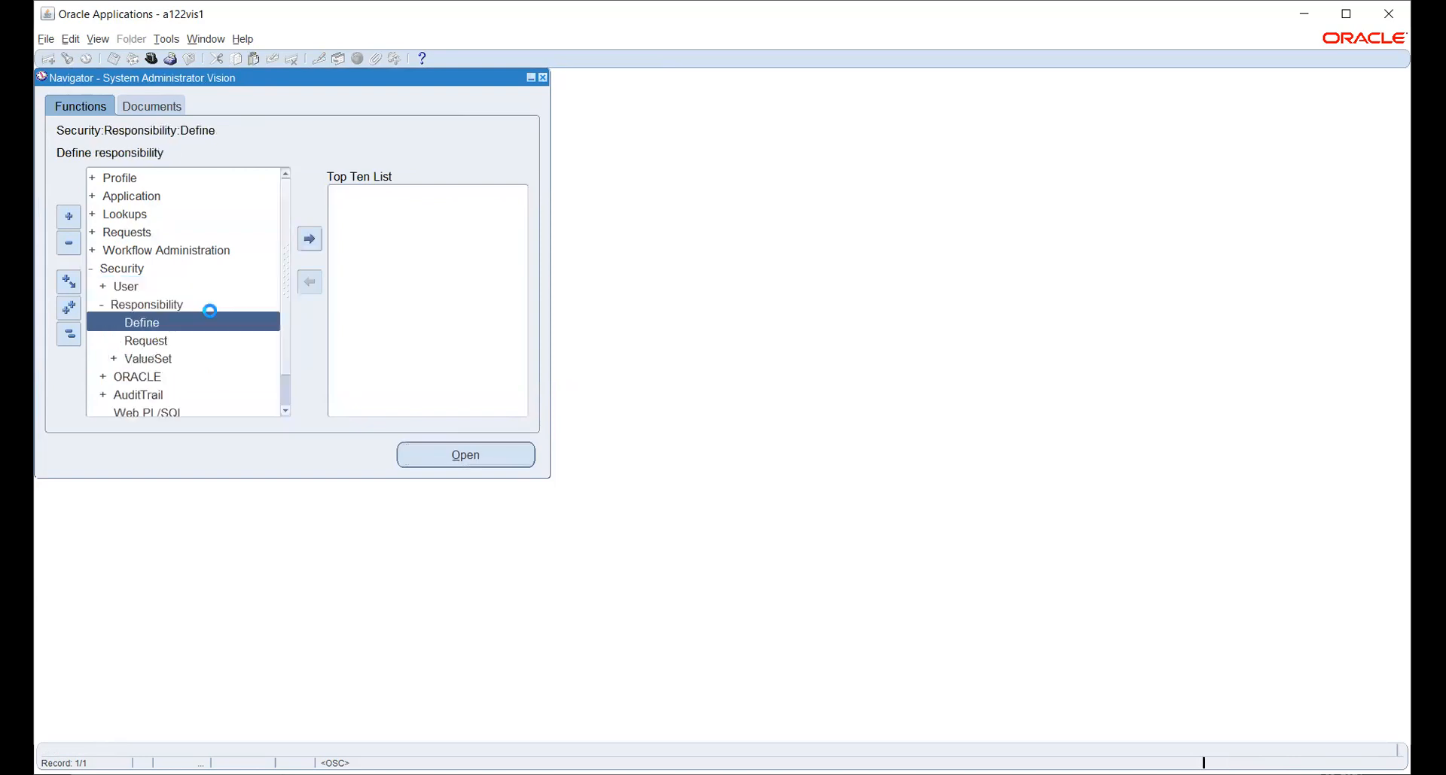
key("Return")
Search pay%vis%Payables% and load the Payables, Vision Operations (USA) responsibility.
left_click(68, 64)
type("pay%")
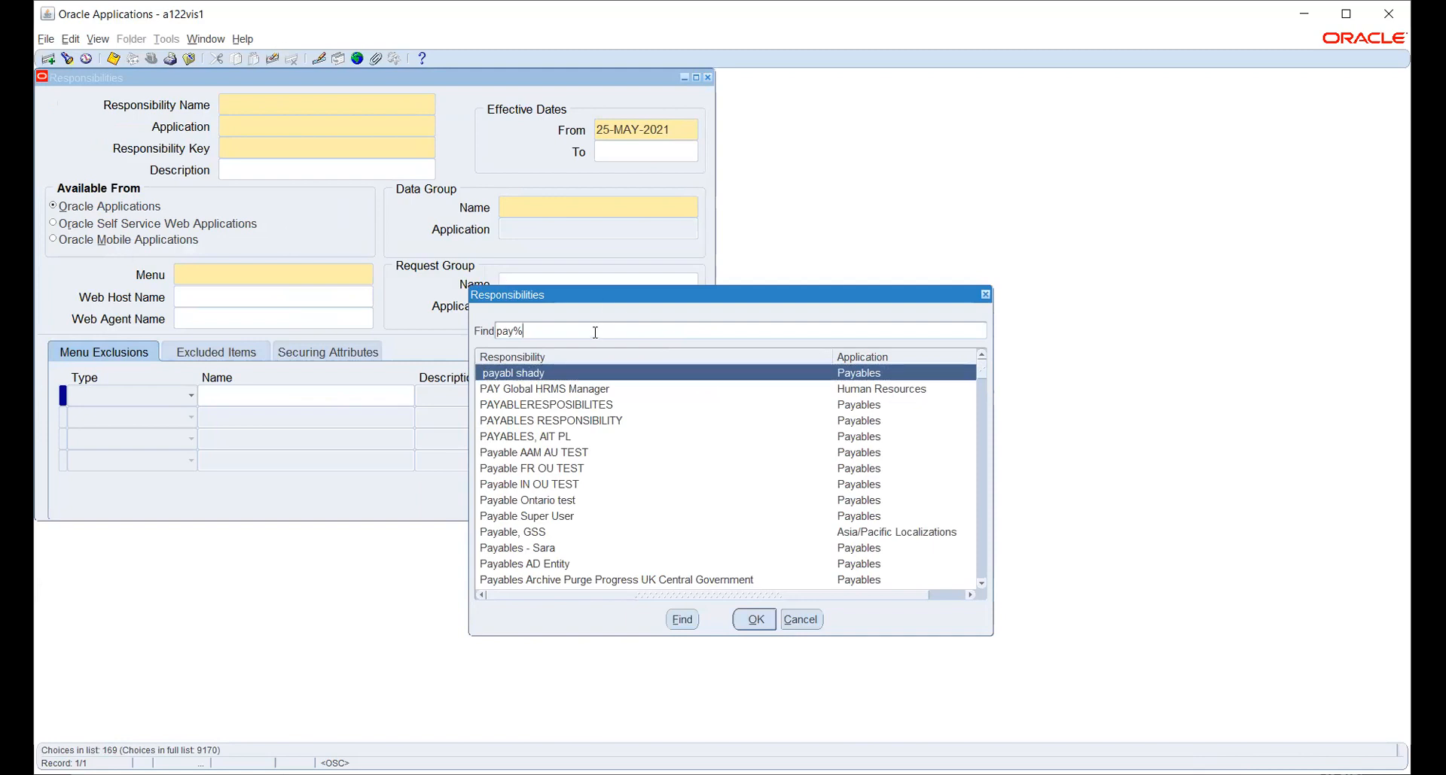
type("vis%")
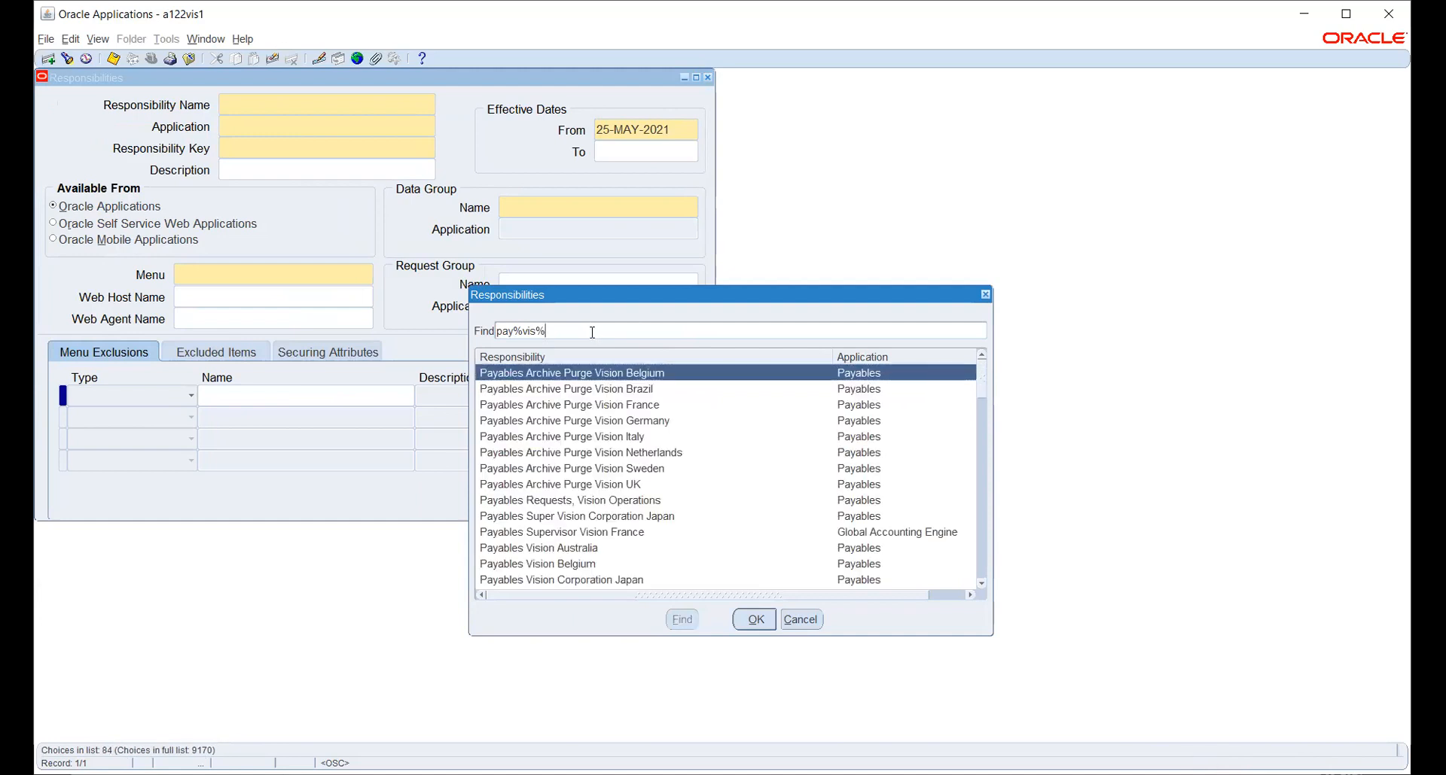
type("Payables%")
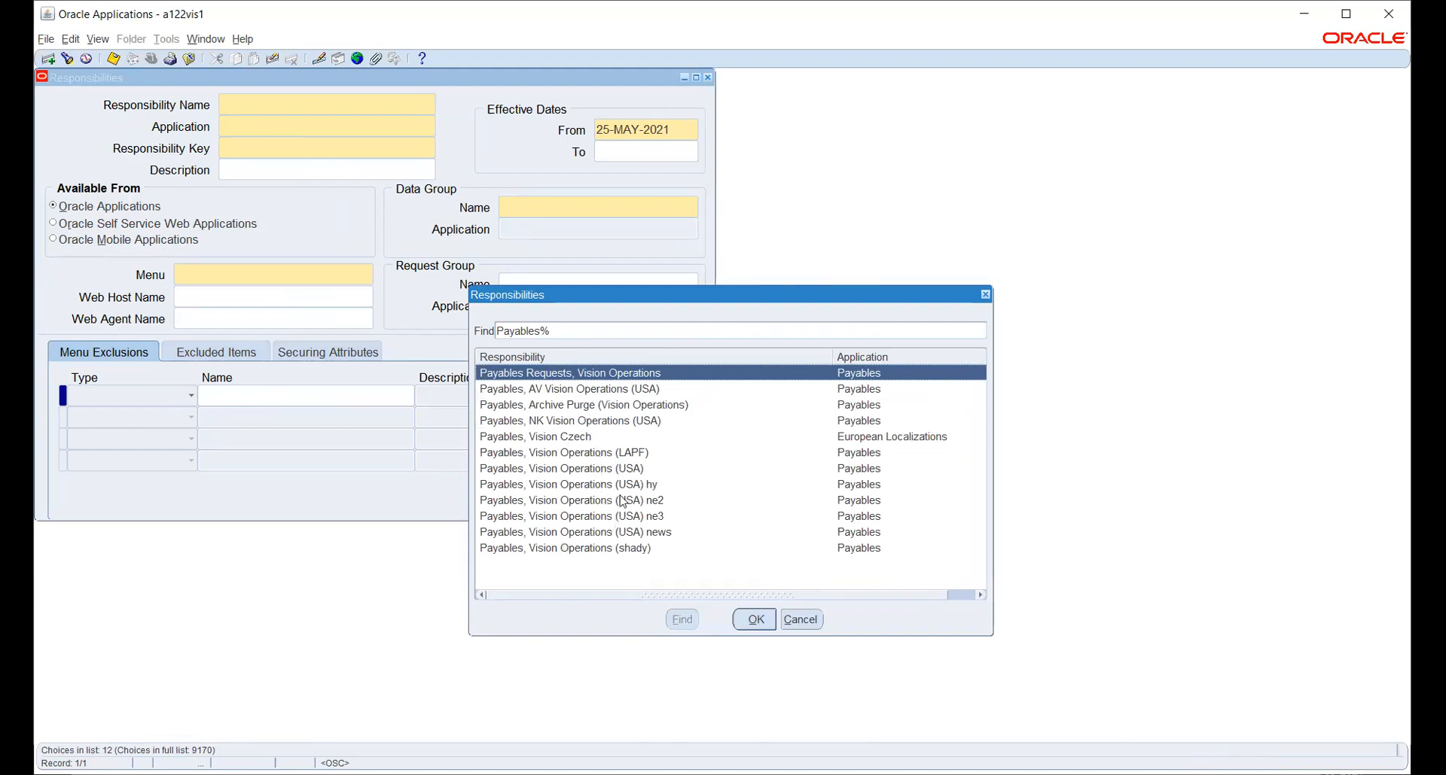
left_click(635, 470)
left_click(756, 621)
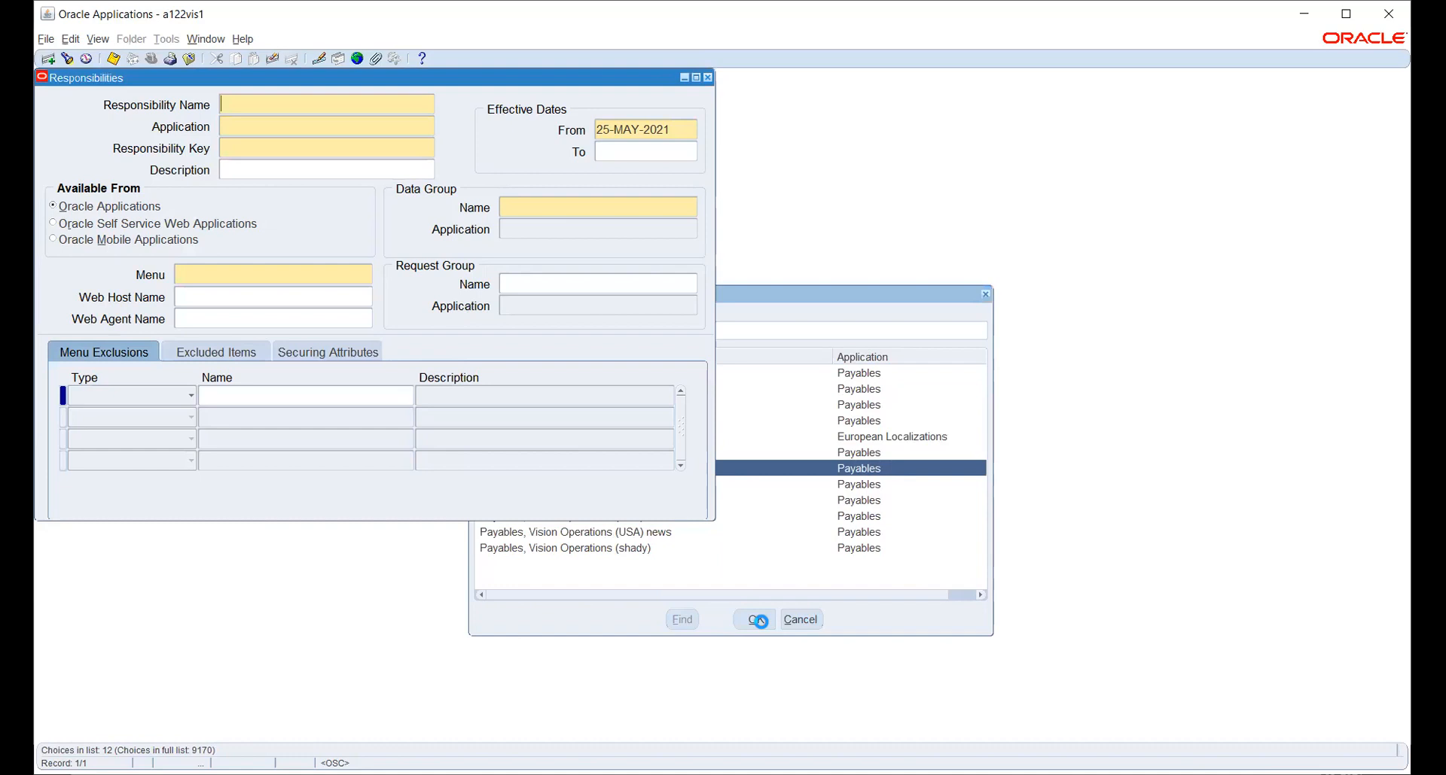
Check the responsibility's menu, then insert a new blank responsibility record.
left_click(339, 278)
key("ctrl+c")
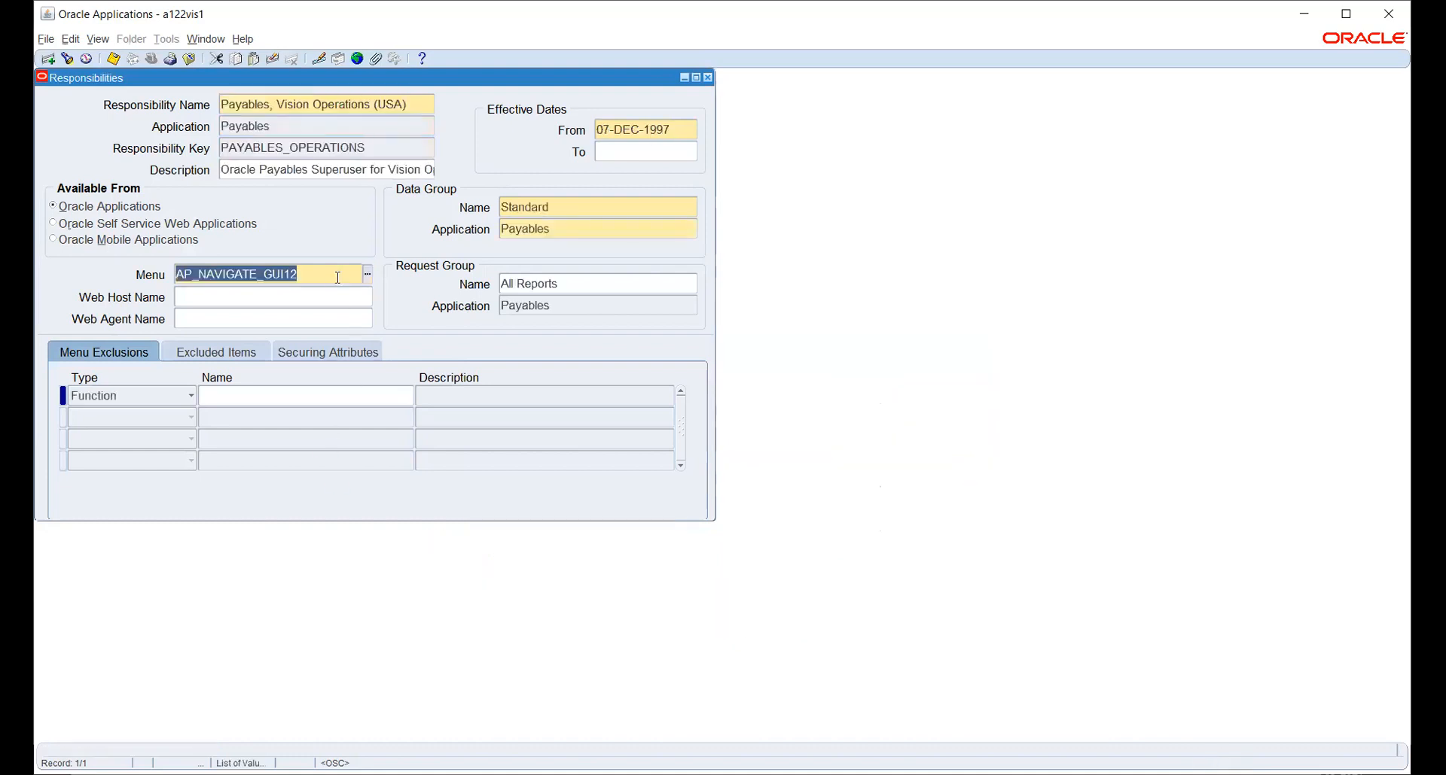
left_click(372, 102)
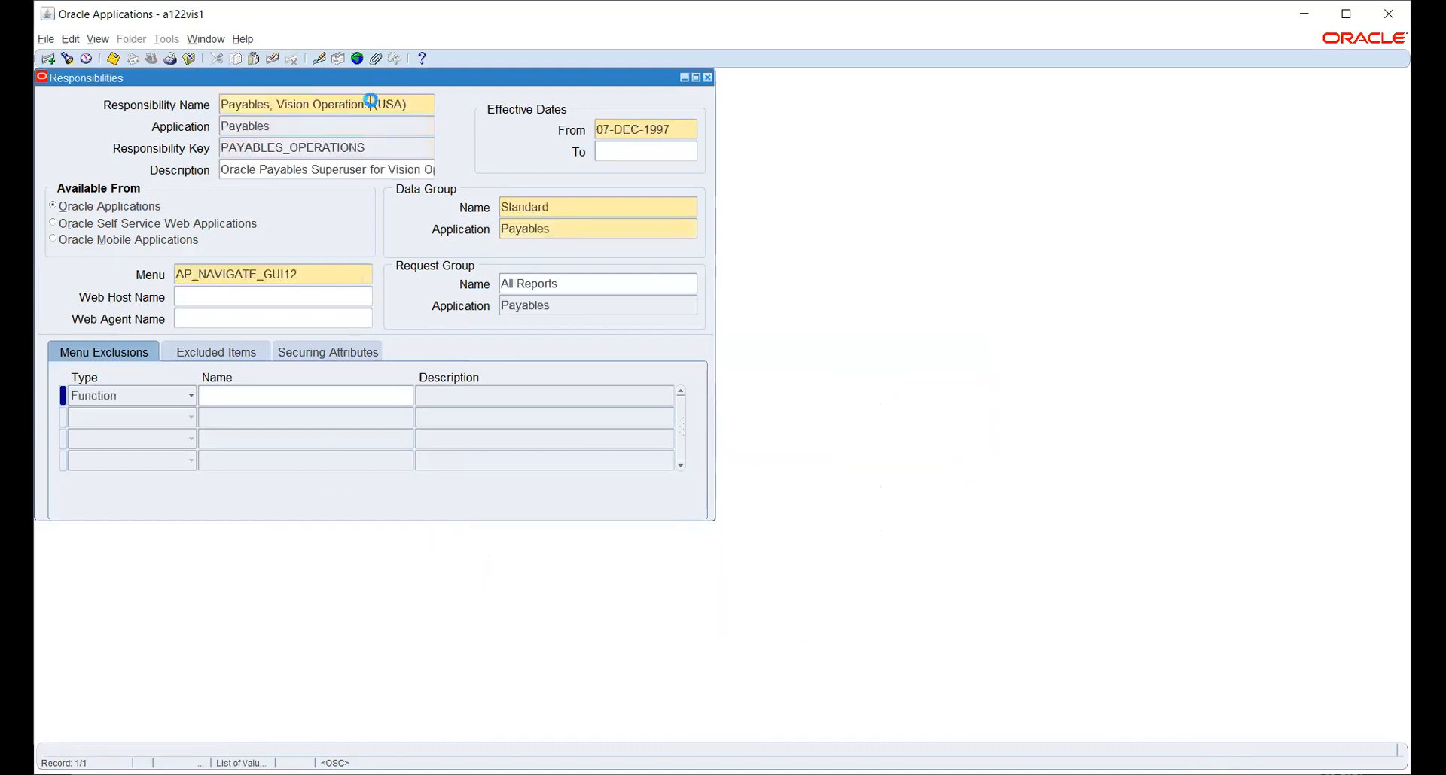
key("ctrl+Down")
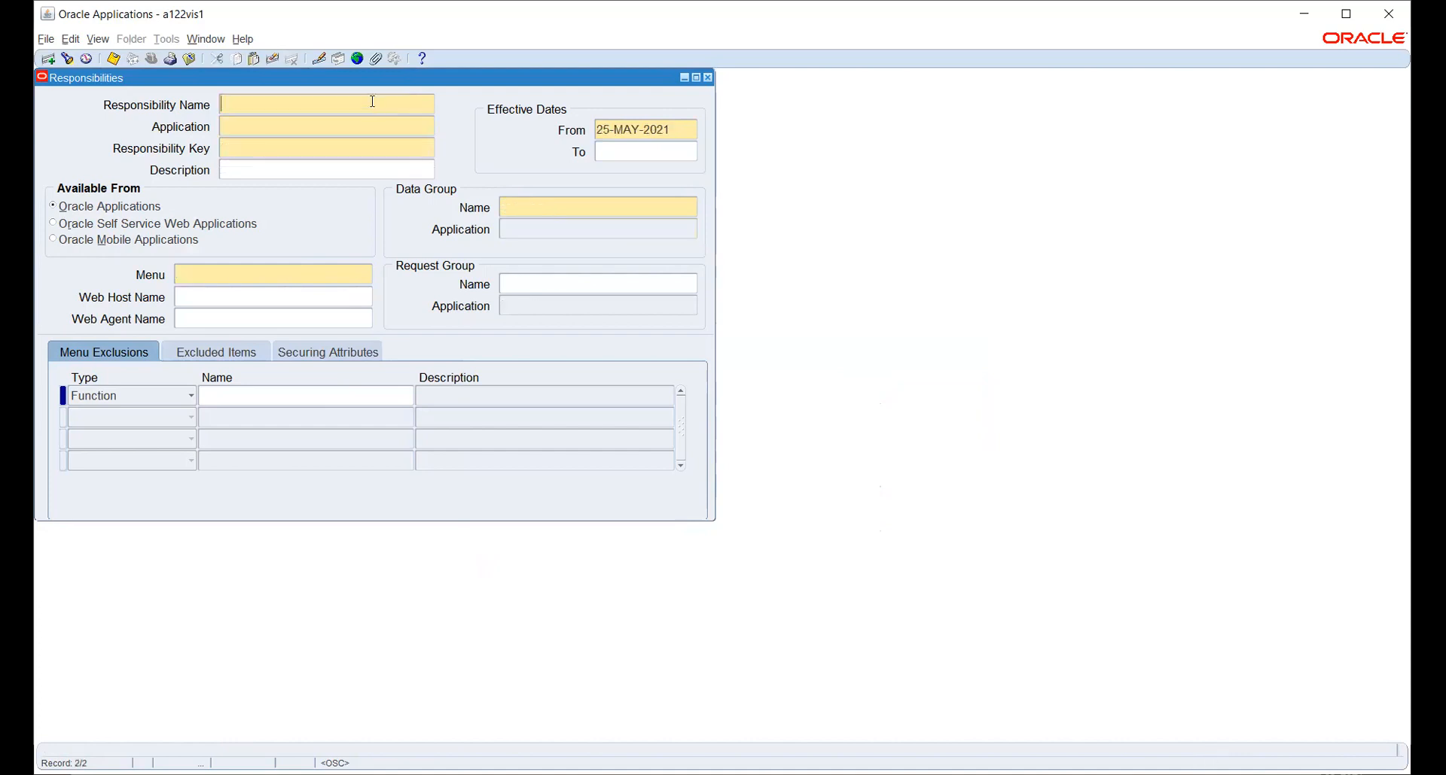
Name the responsibility HW_PAYABLES with application Payables and key HW_PAYABLES.
type("HW_PAYABLES")
key("Tab")
type("Payables")
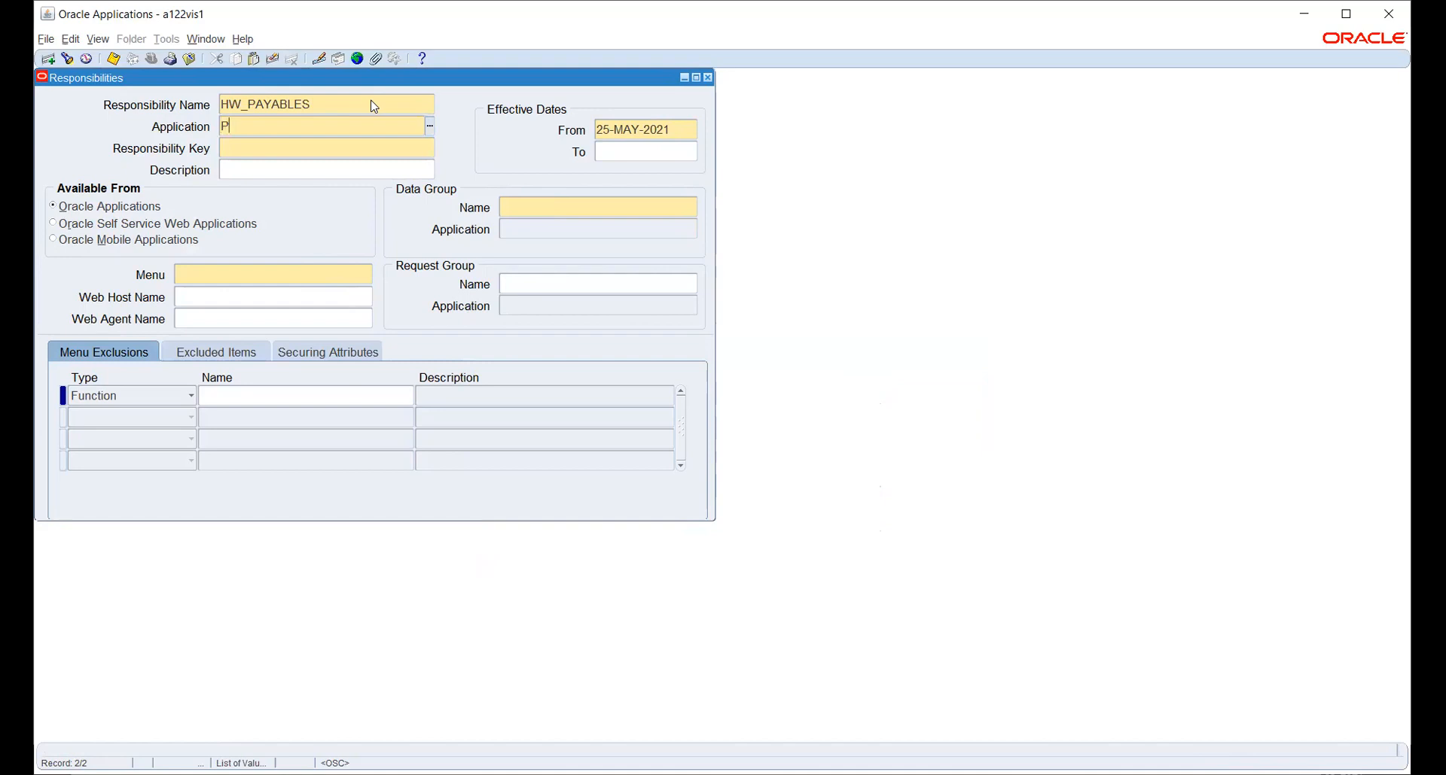
key("Tab")
type("HW_PAYAB")
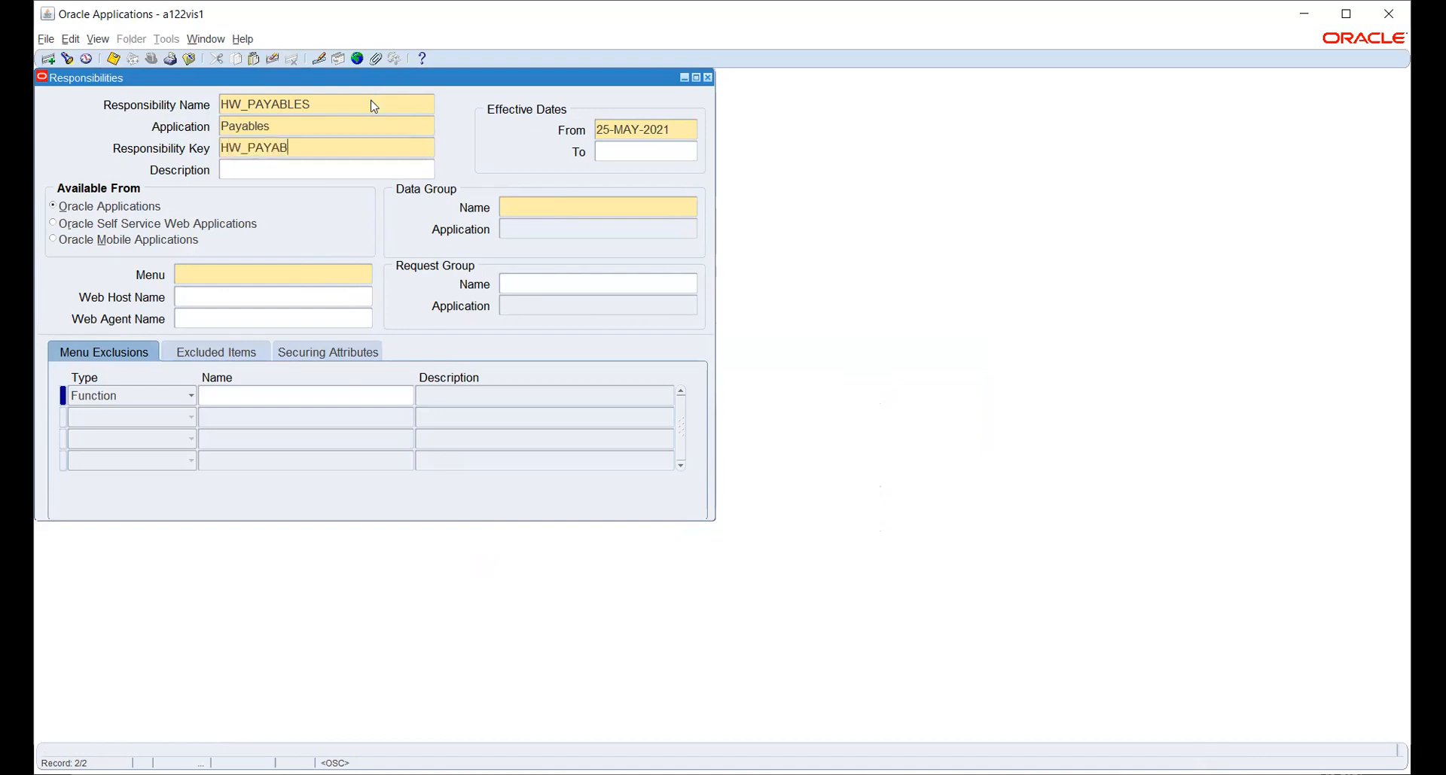
type("LES")
key("Tab")
Set data group Standard with application Payables, menu AP_NAVIGATE_GUI12, and enter ALL as request group.
left_click(550, 207)
type("P")
key("BackSpace")
type("STAND")
key("Tab")
type("PAYA")
key("Tab")
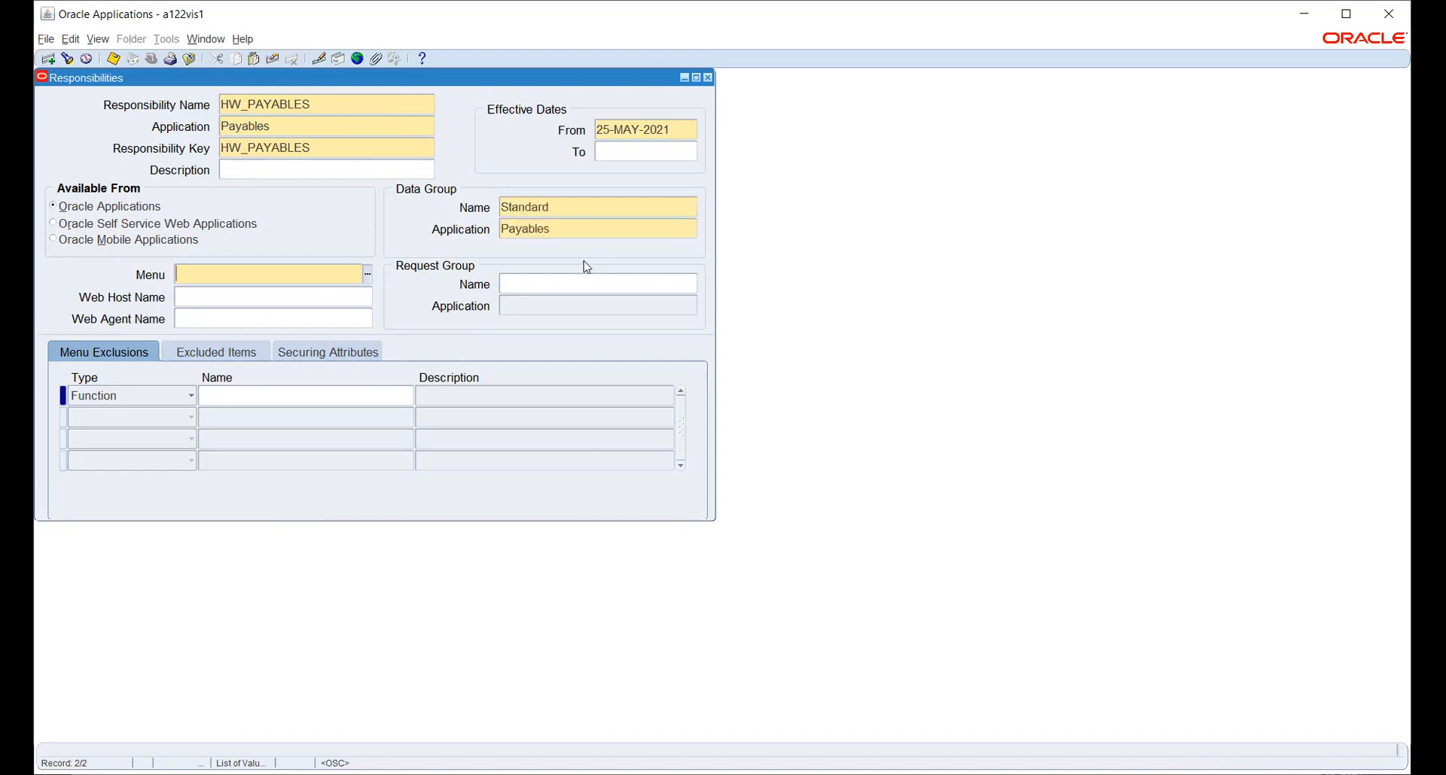
key("ctrl+v")
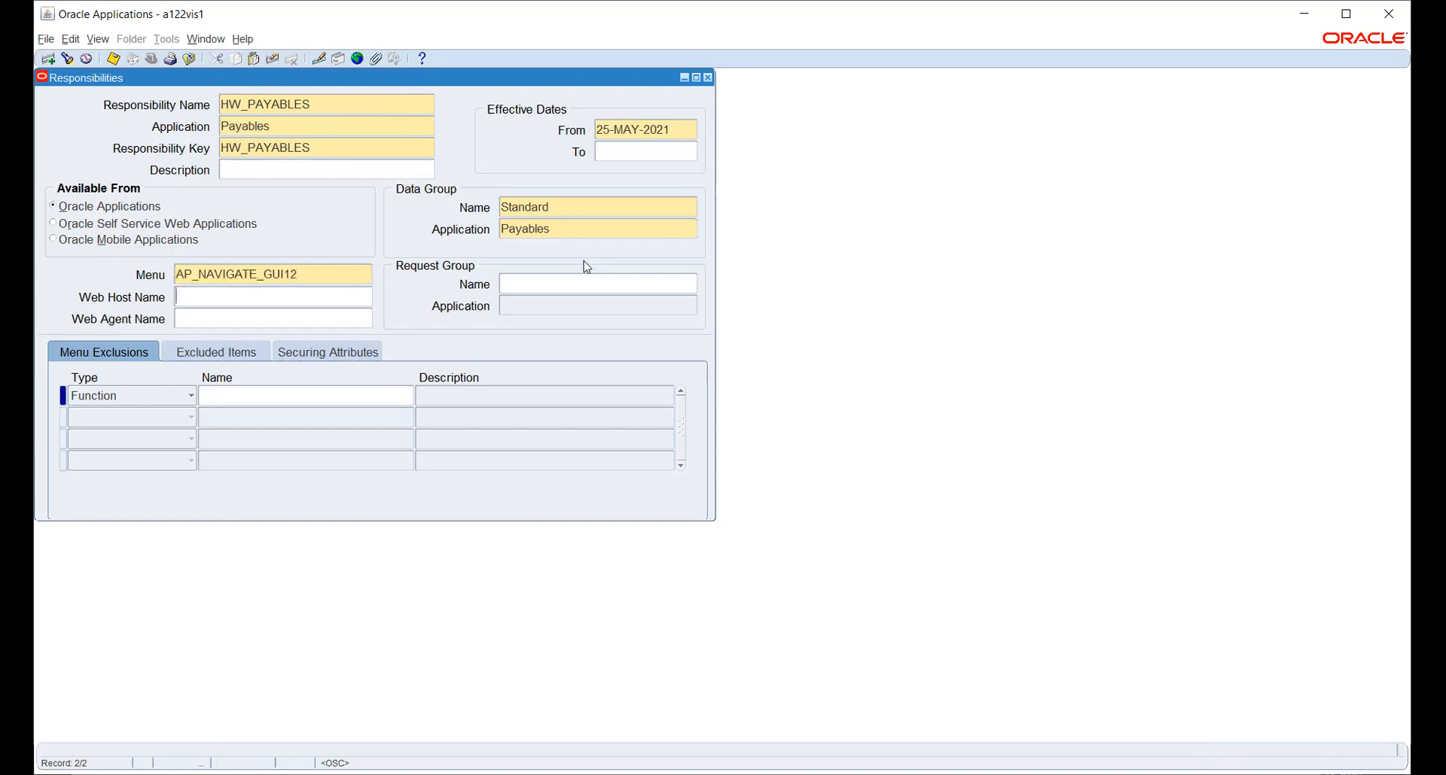
left_click(593, 284)
type("ALL")
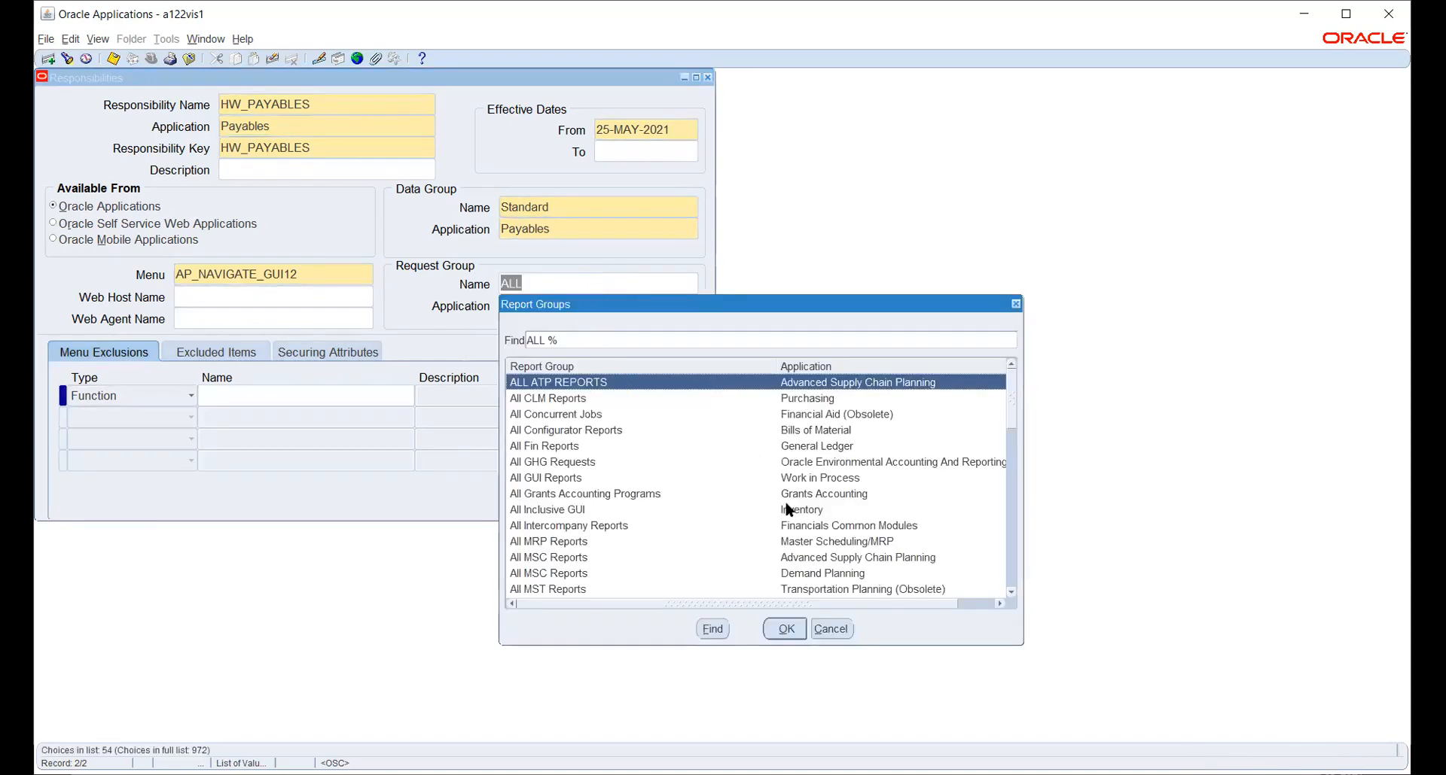
Choose the All reports request group and save the HW_PAYABLES responsibility.
scroll(789, 509, "down", 2)
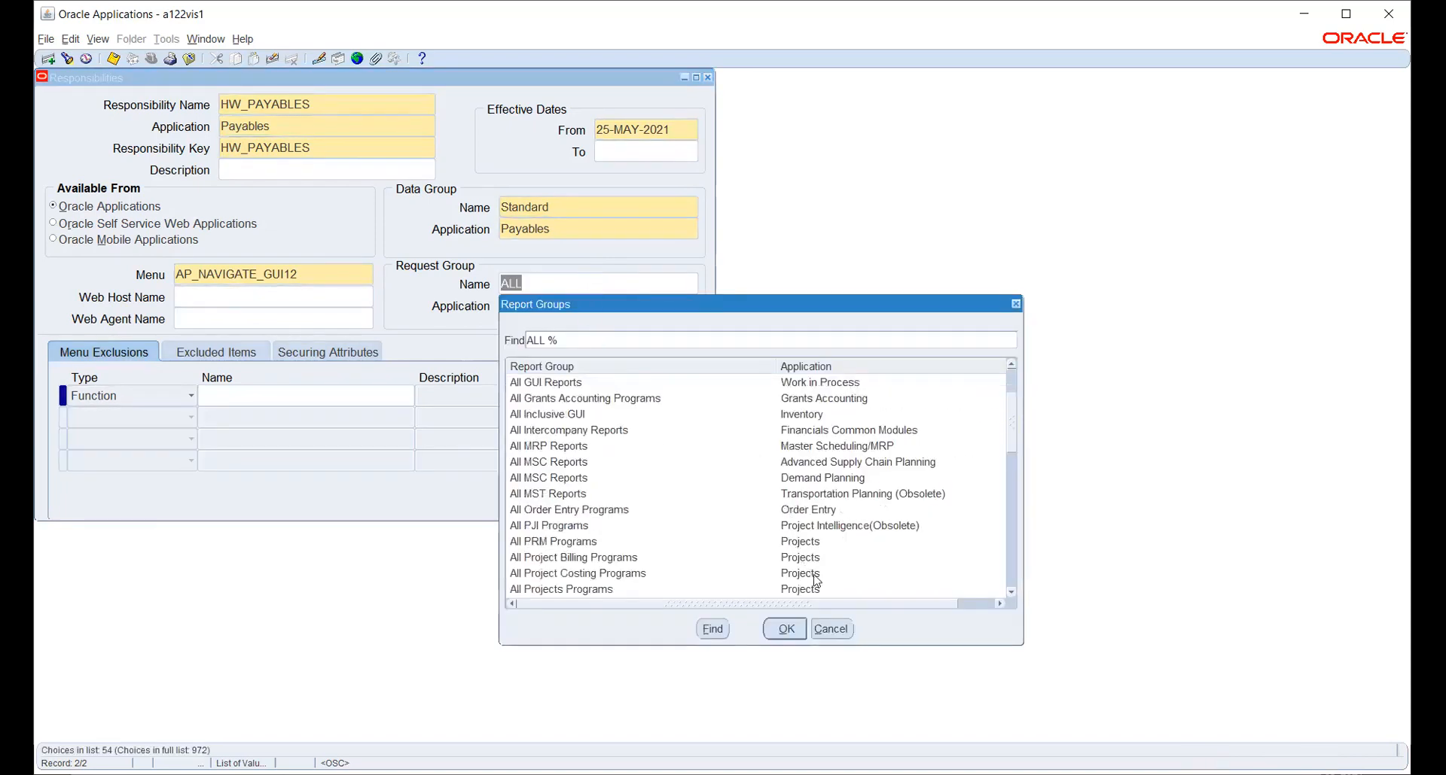
scroll(800, 486, "down", 1)
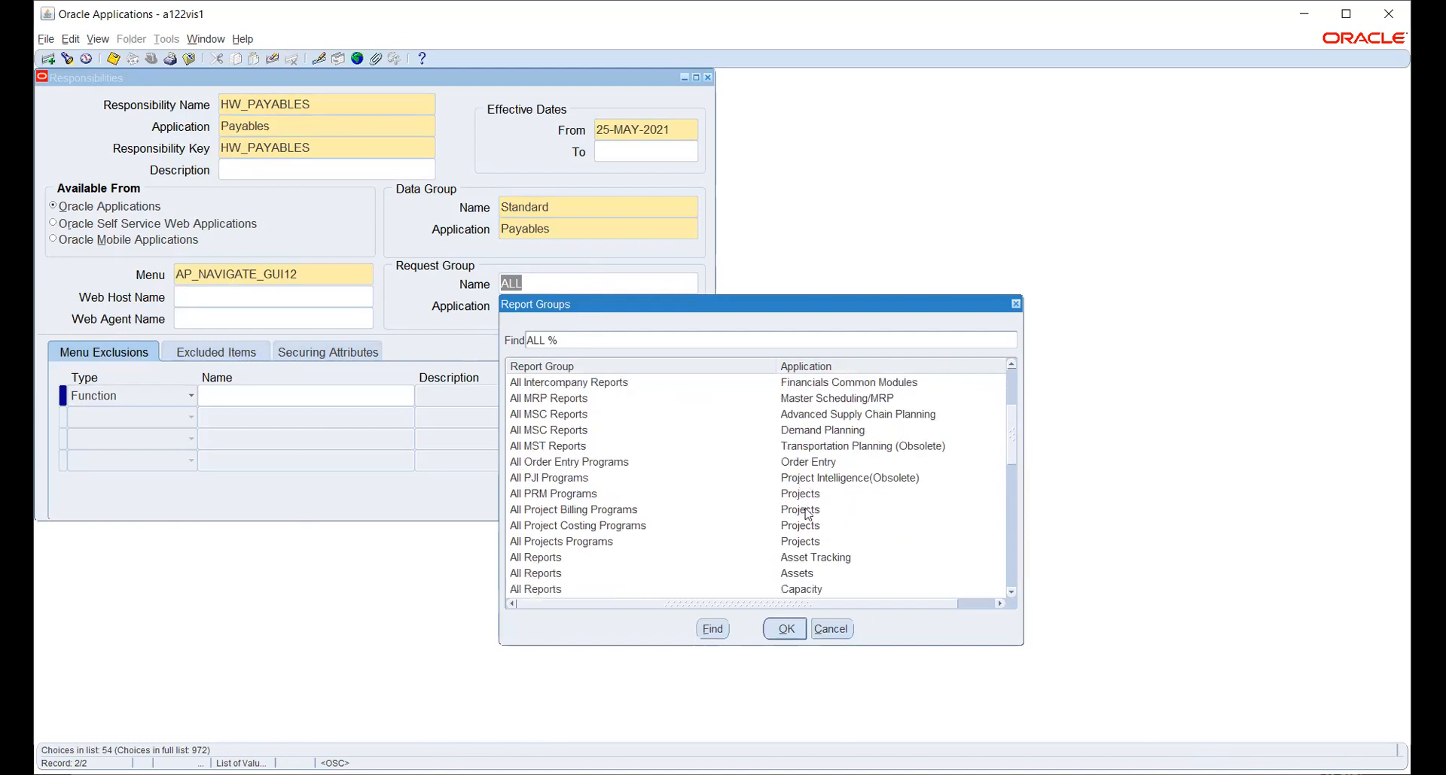
scroll(808, 520, "down", 4)
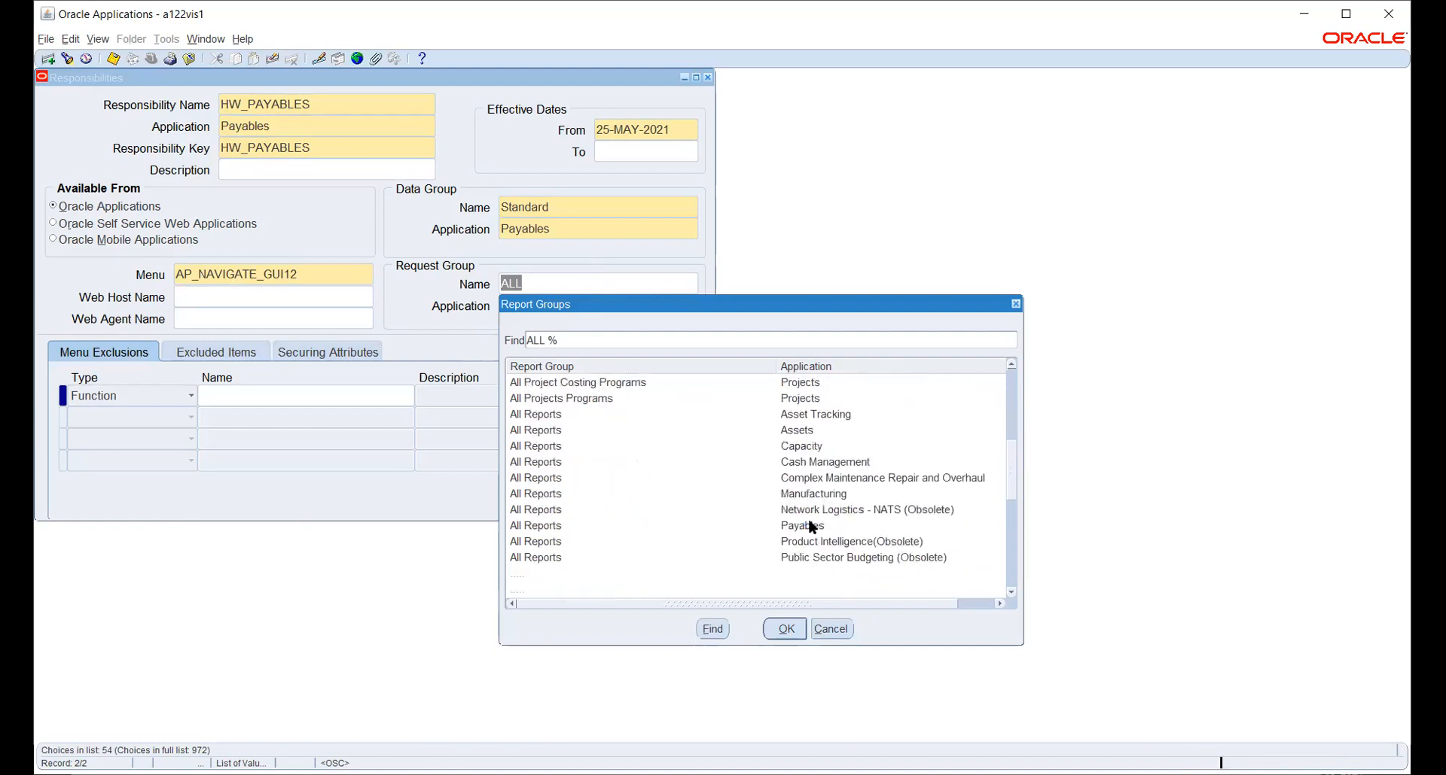
scroll(809, 520, "down", 3)
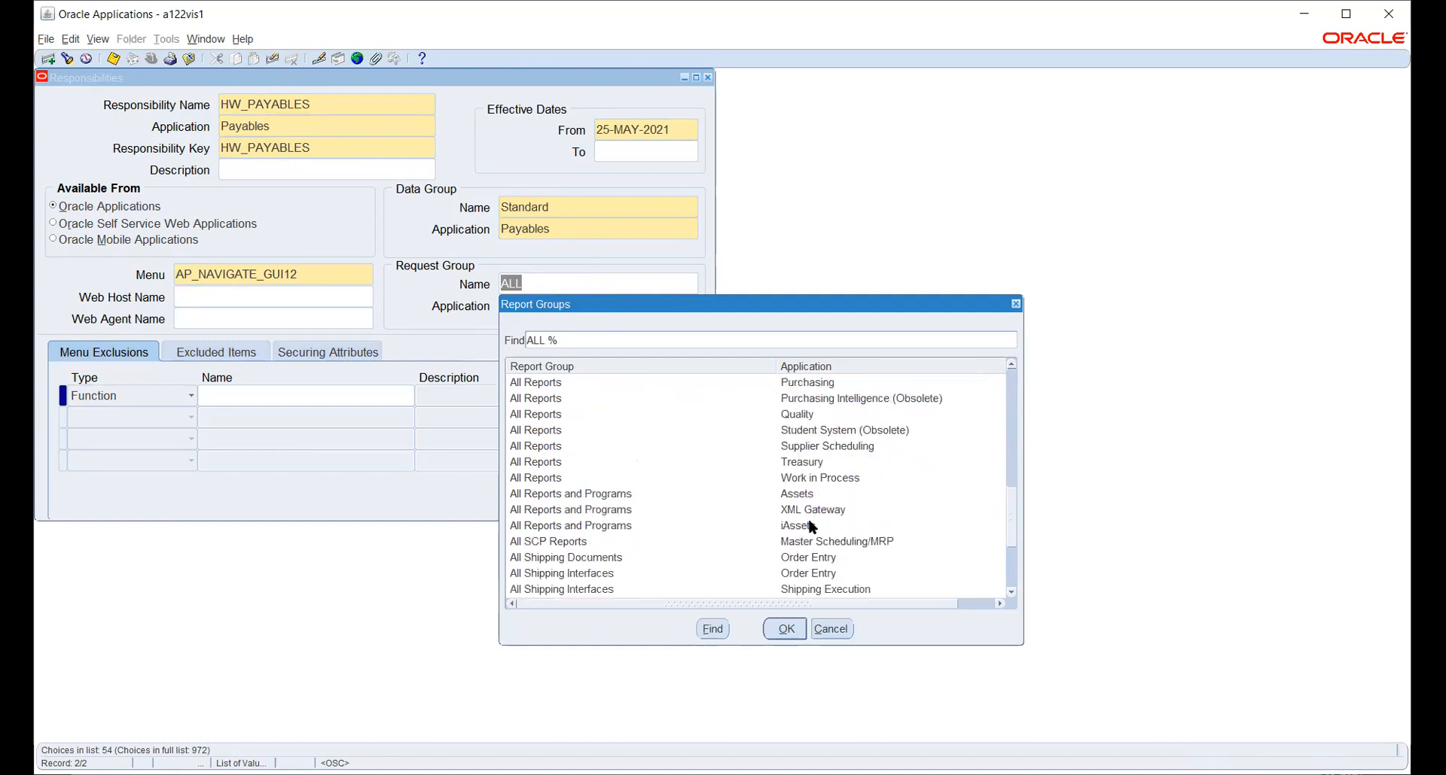
scroll(810, 524, "down", 3)
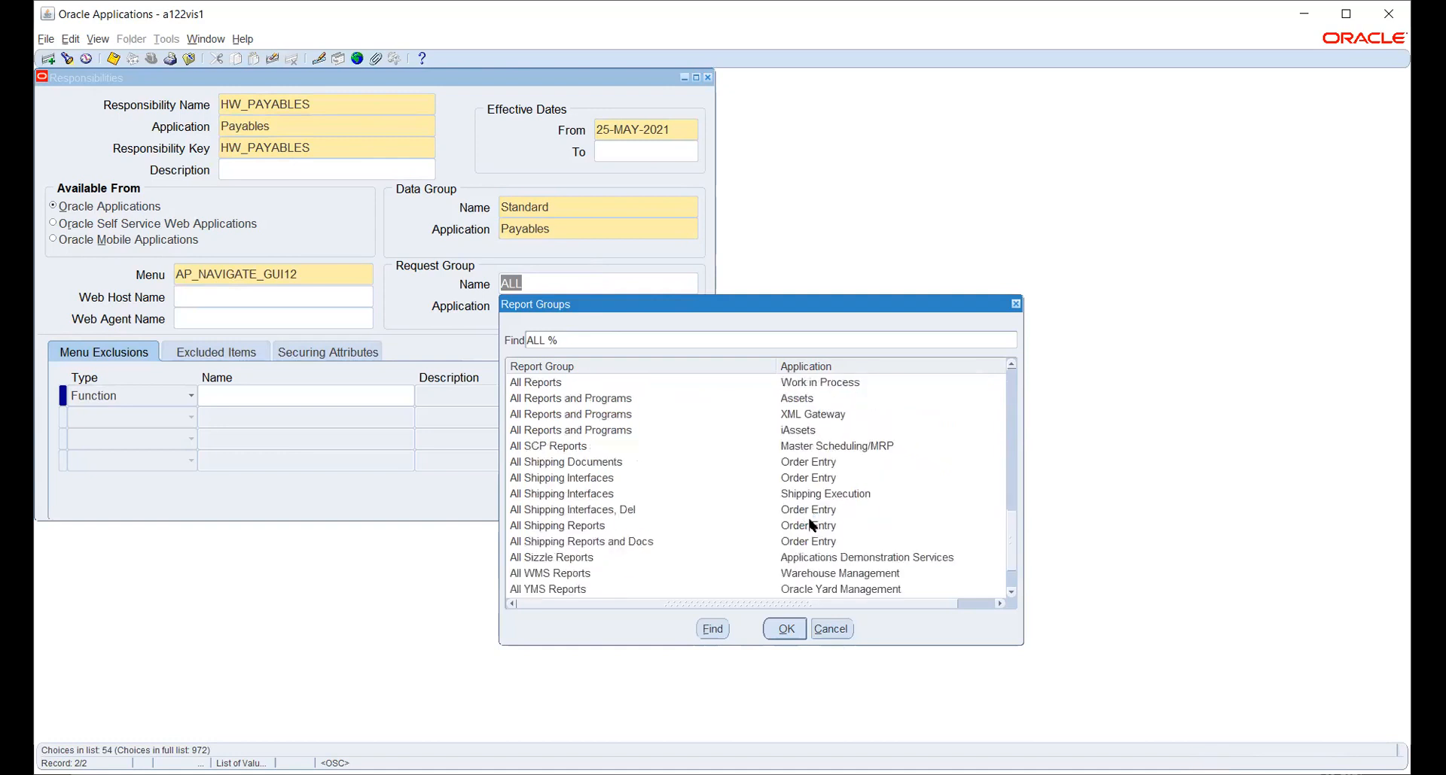
left_click(679, 593)
left_click(786, 629)
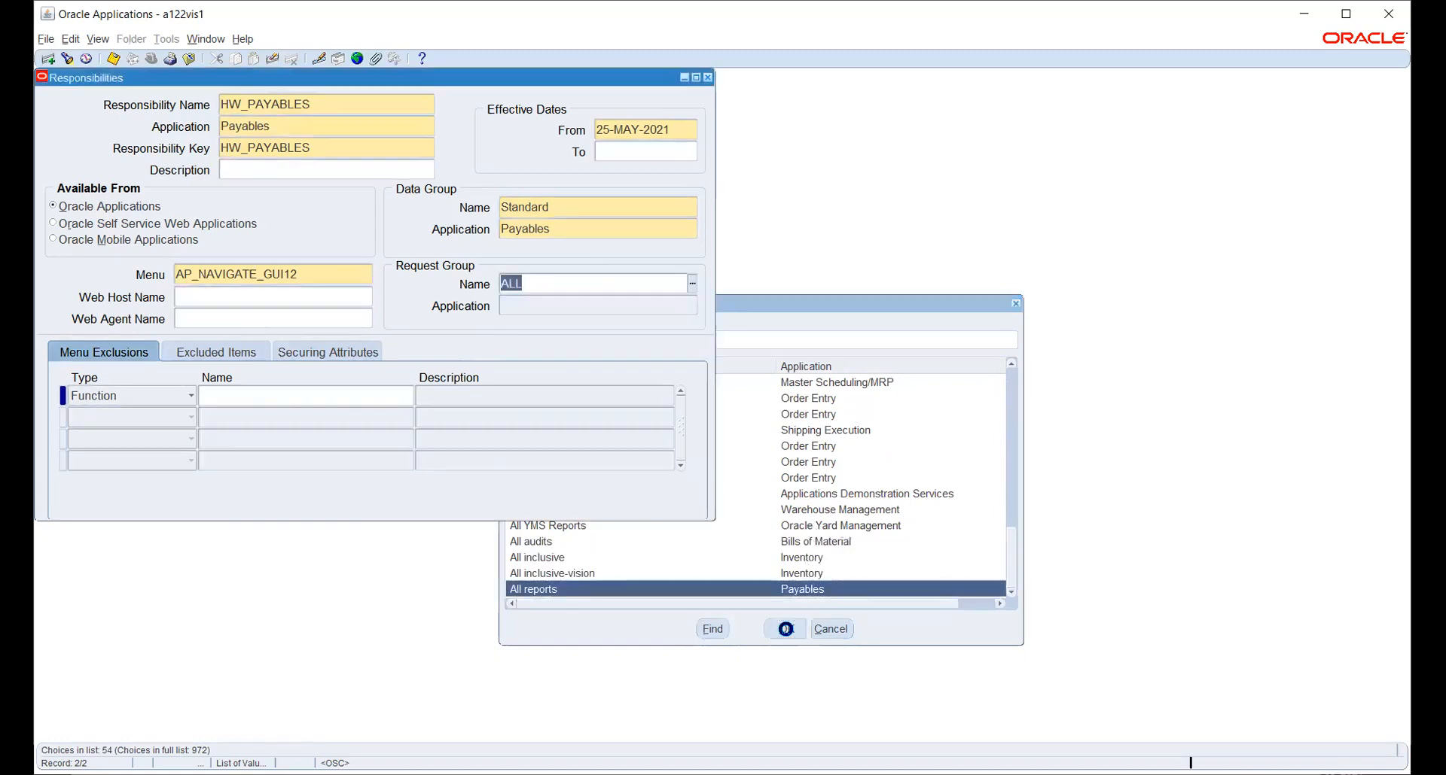
left_click(318, 313)
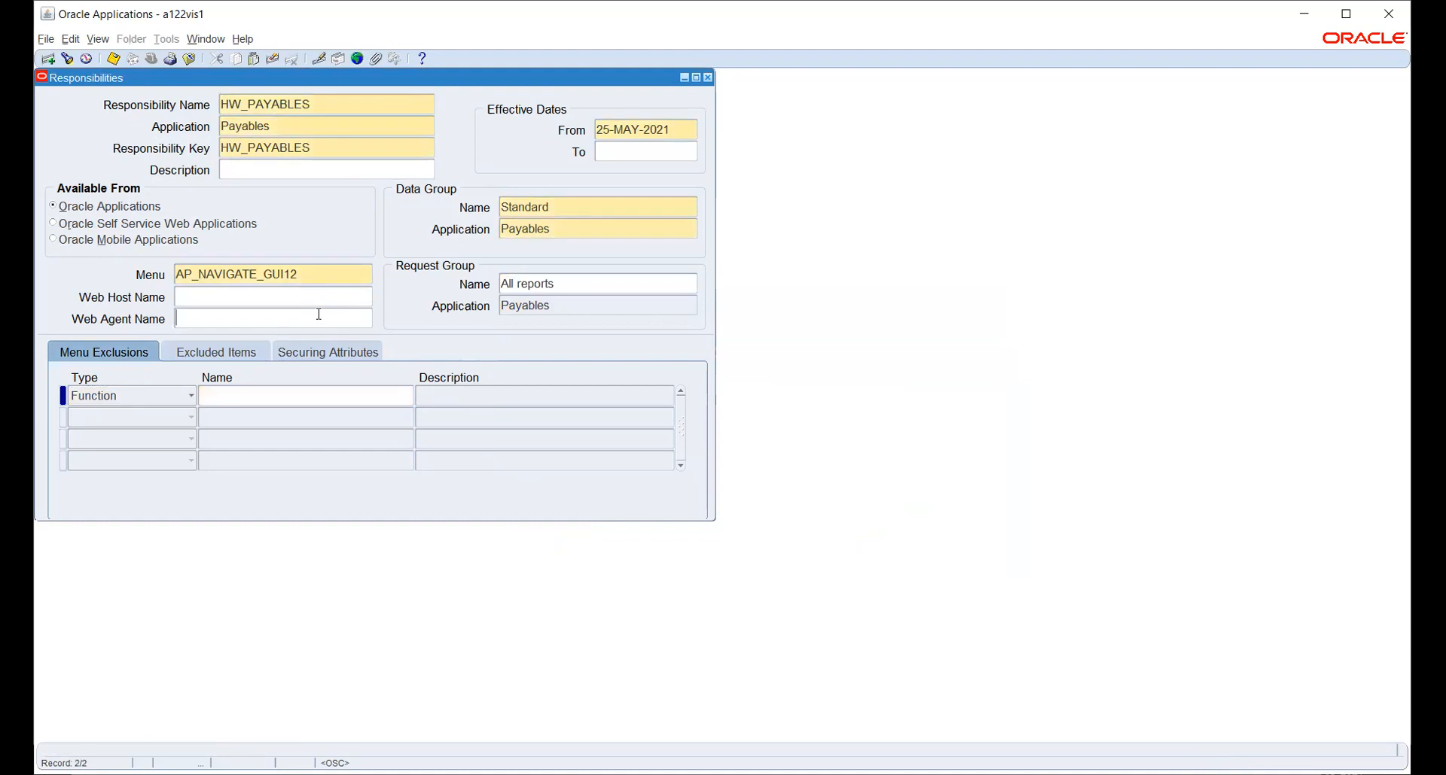
key("ctrl+s")
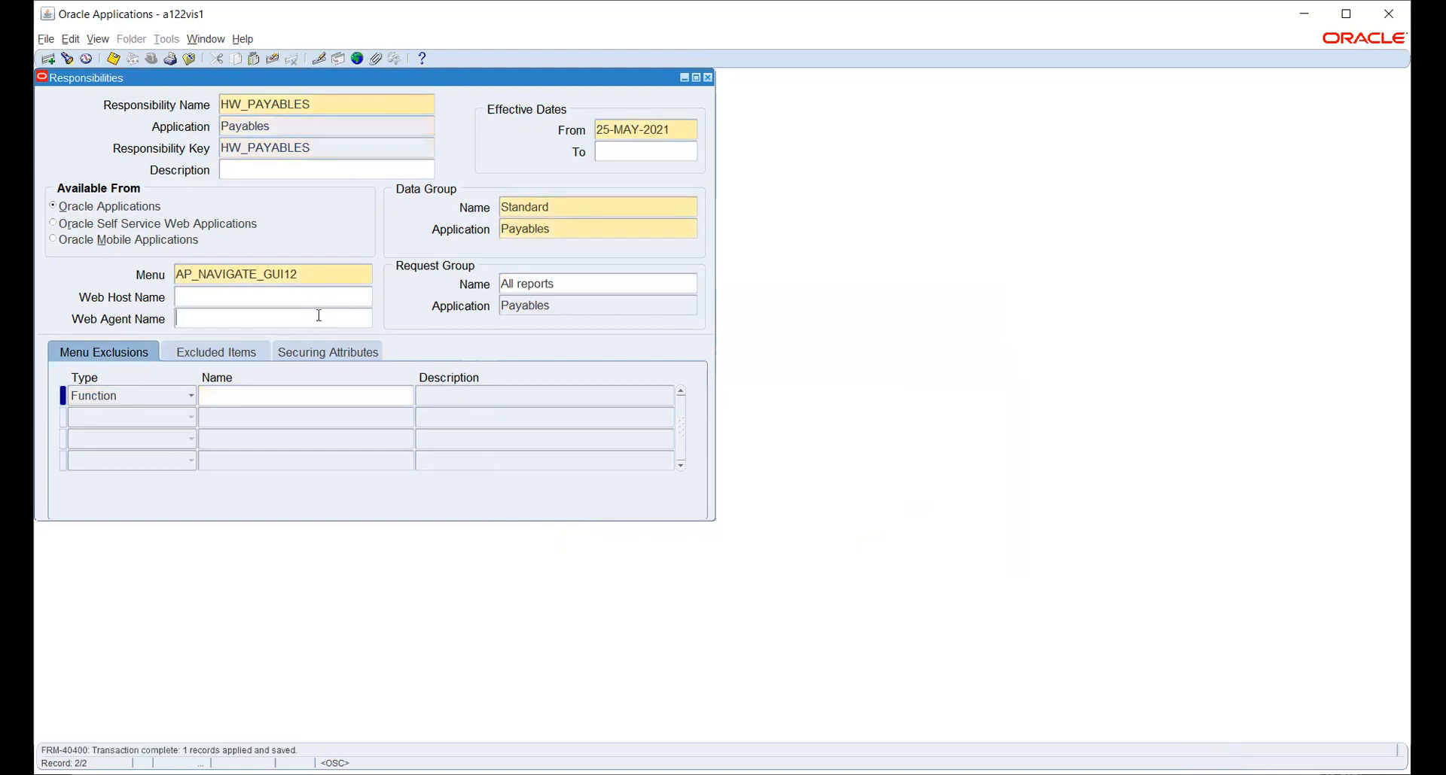
Close the Responsibilities form and open Security > User > Define.
key("F4")
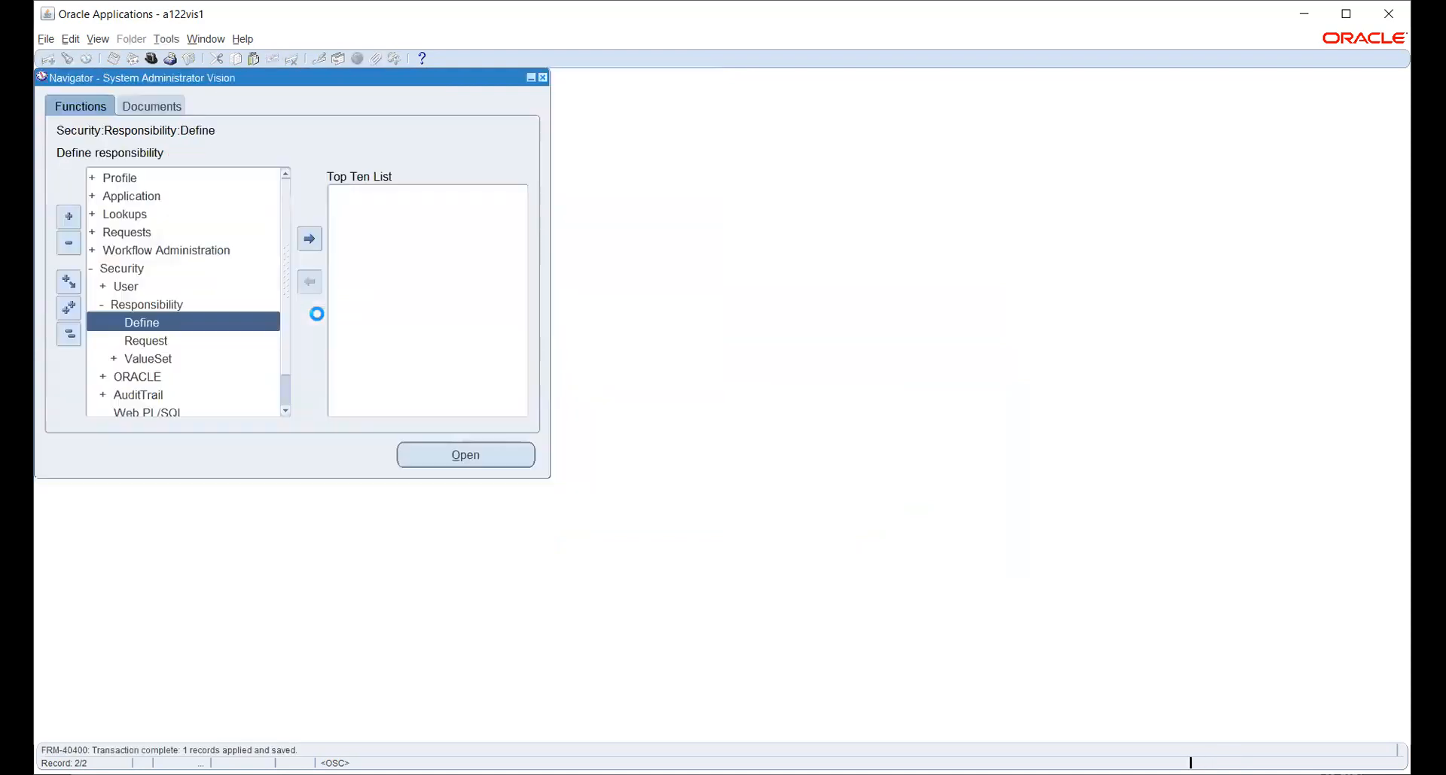
double_click(132, 290)
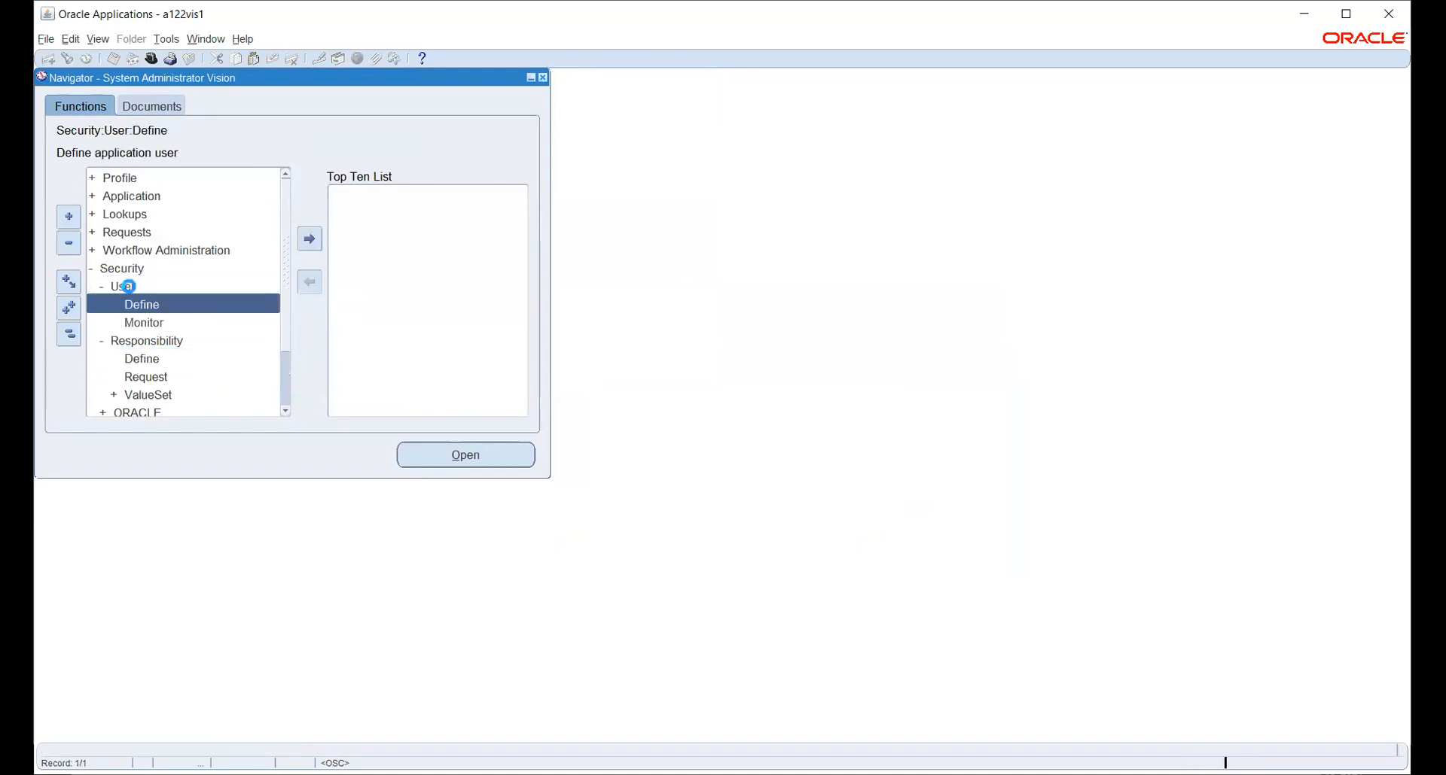
double_click(140, 305)
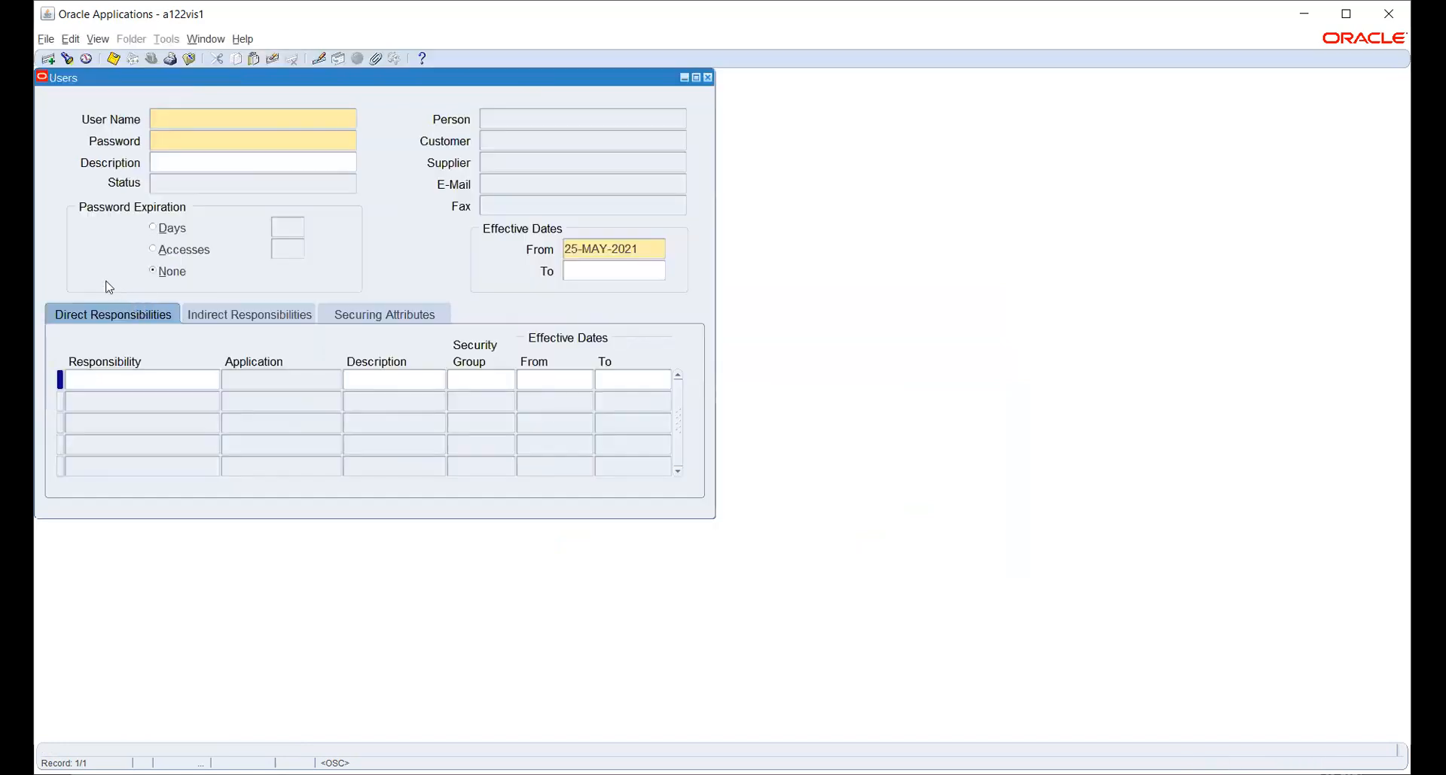
Query the existing user's record by entering their user name.
key("F11")
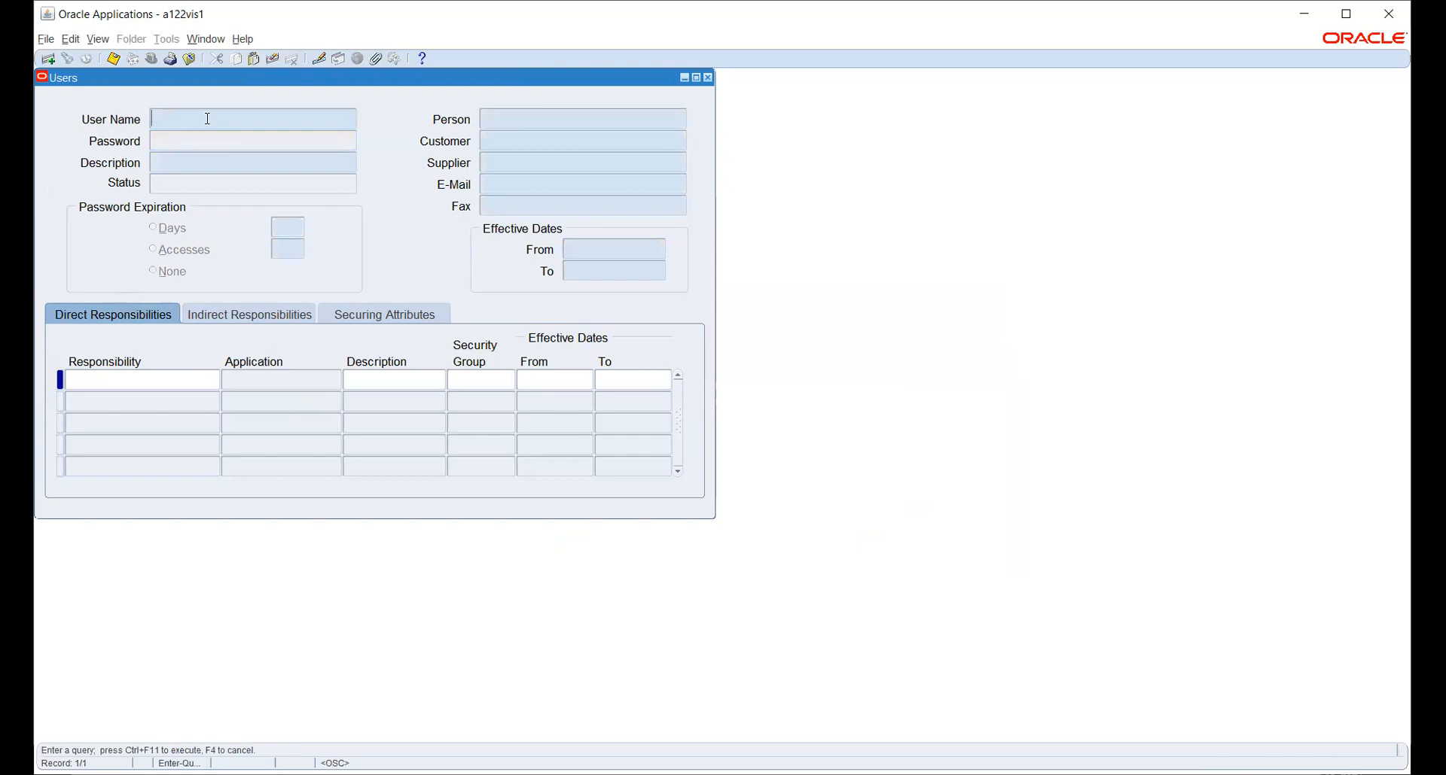
type("ARUN.D1123")
key("ctrl+F11")
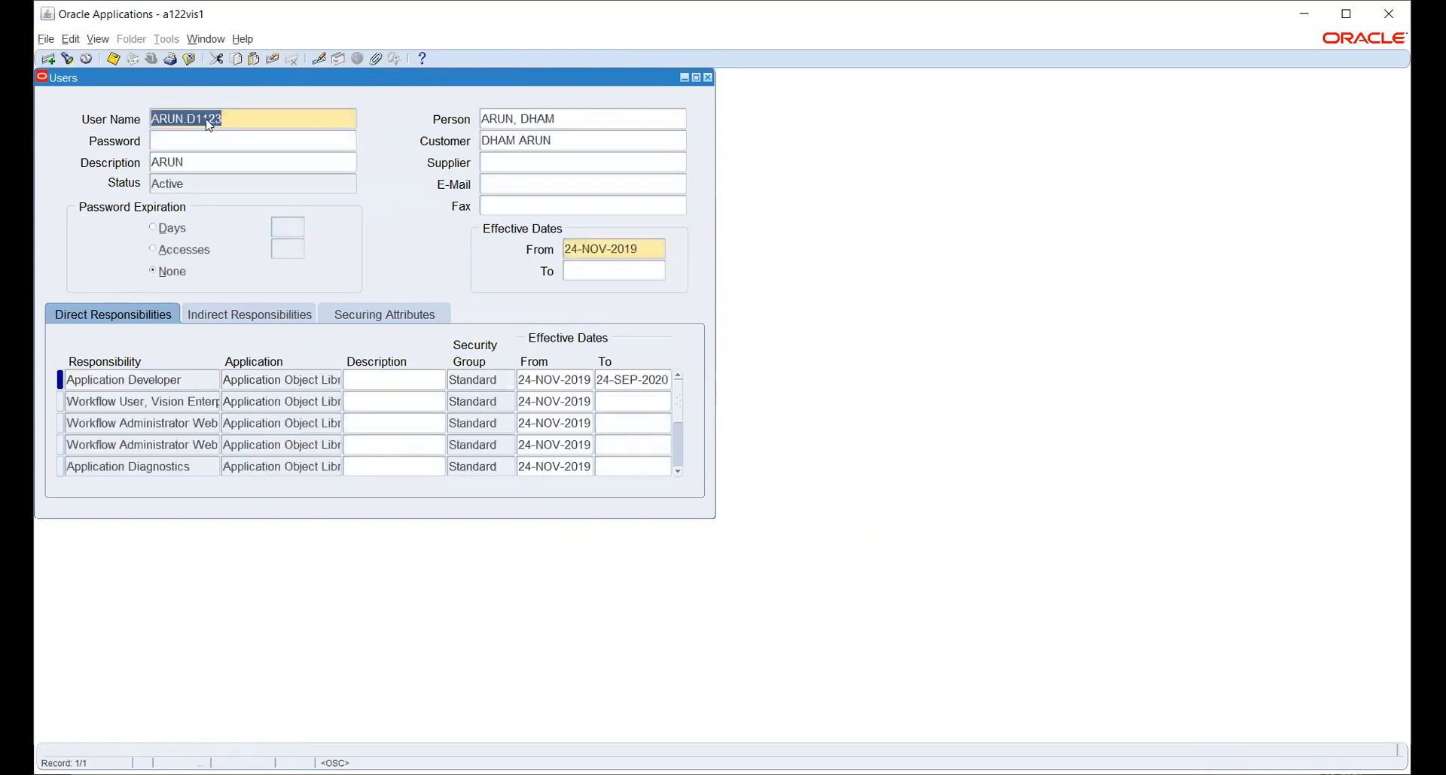
Add HW_PAYABLES as a direct responsibility starting 25-MAY-2021, save, and close the Users form.
left_click(116, 423)
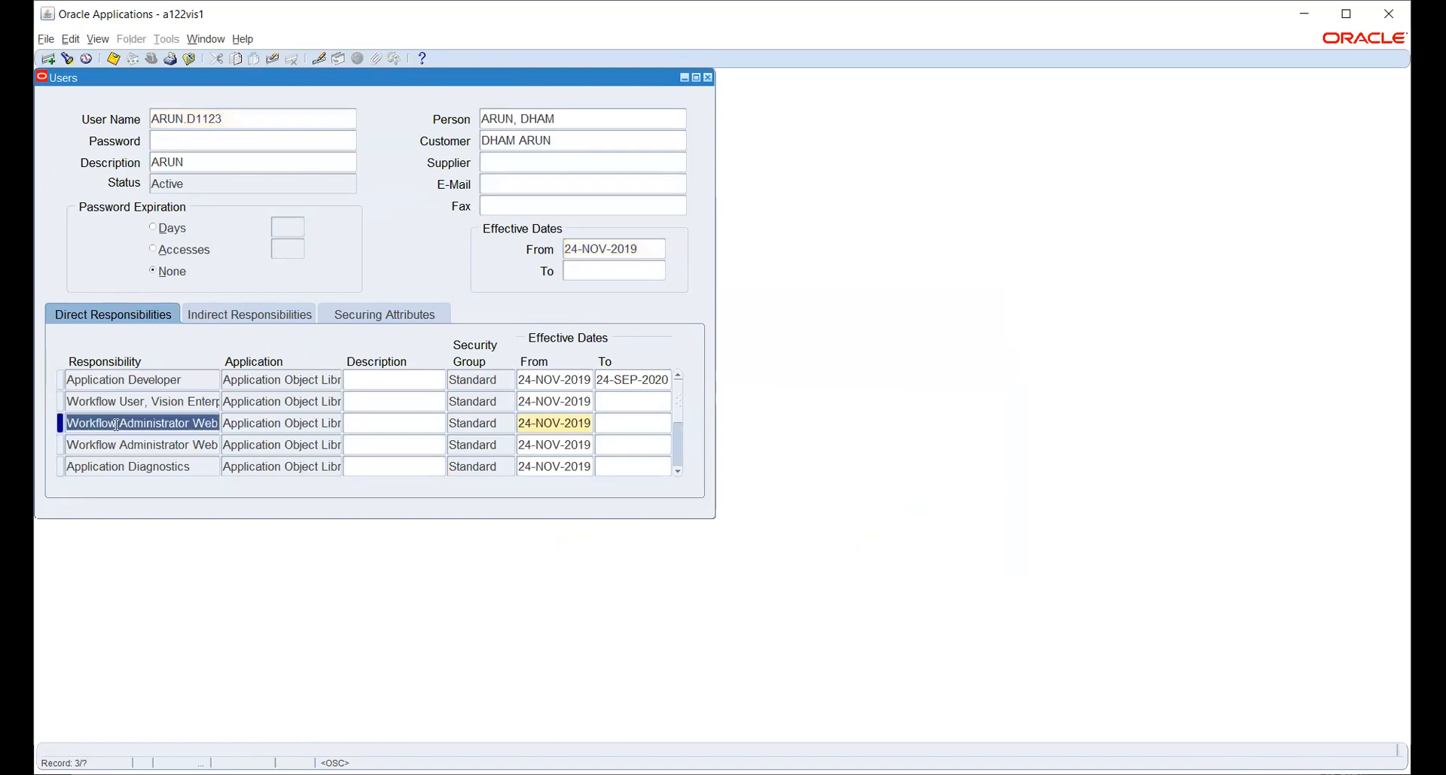
key("ctrl+Down")
type("HW")
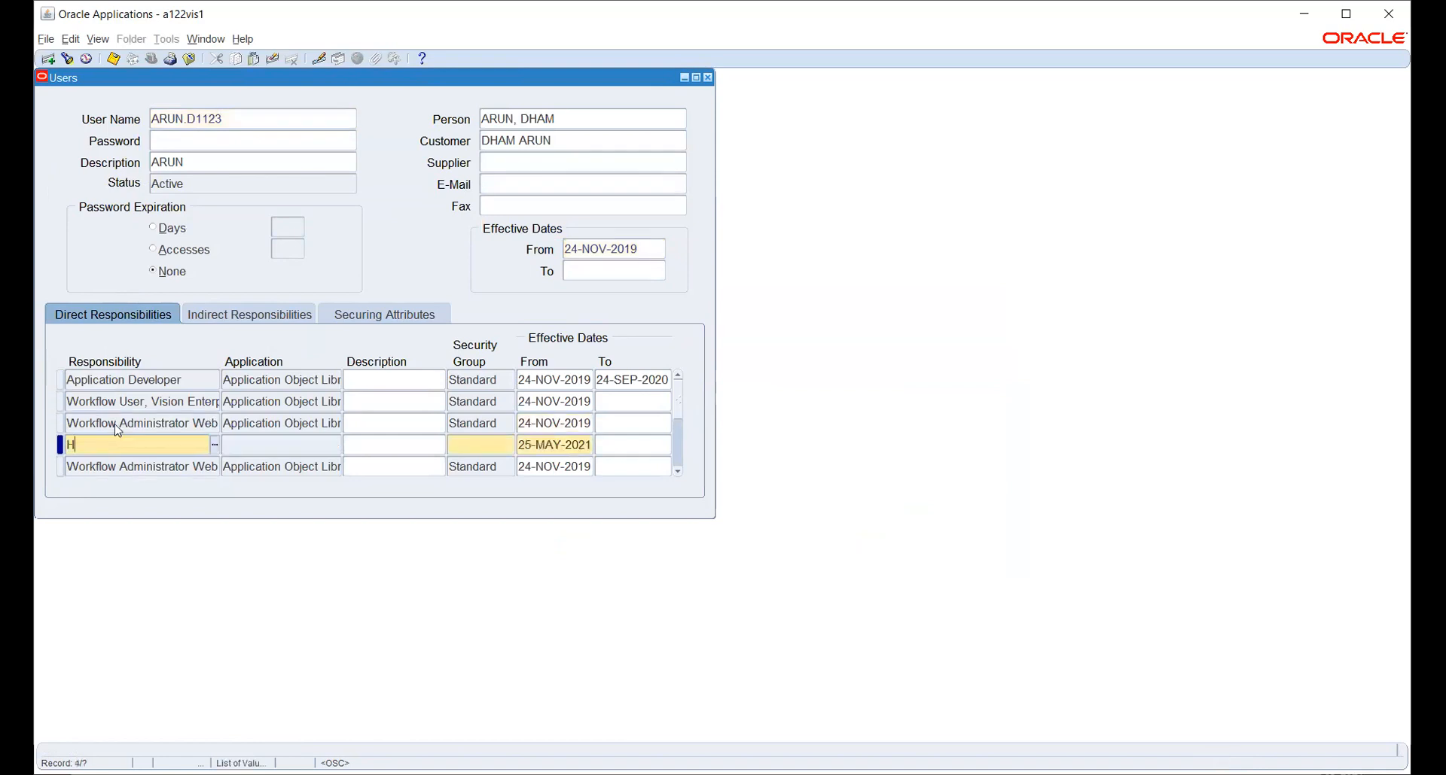
key("Tab")
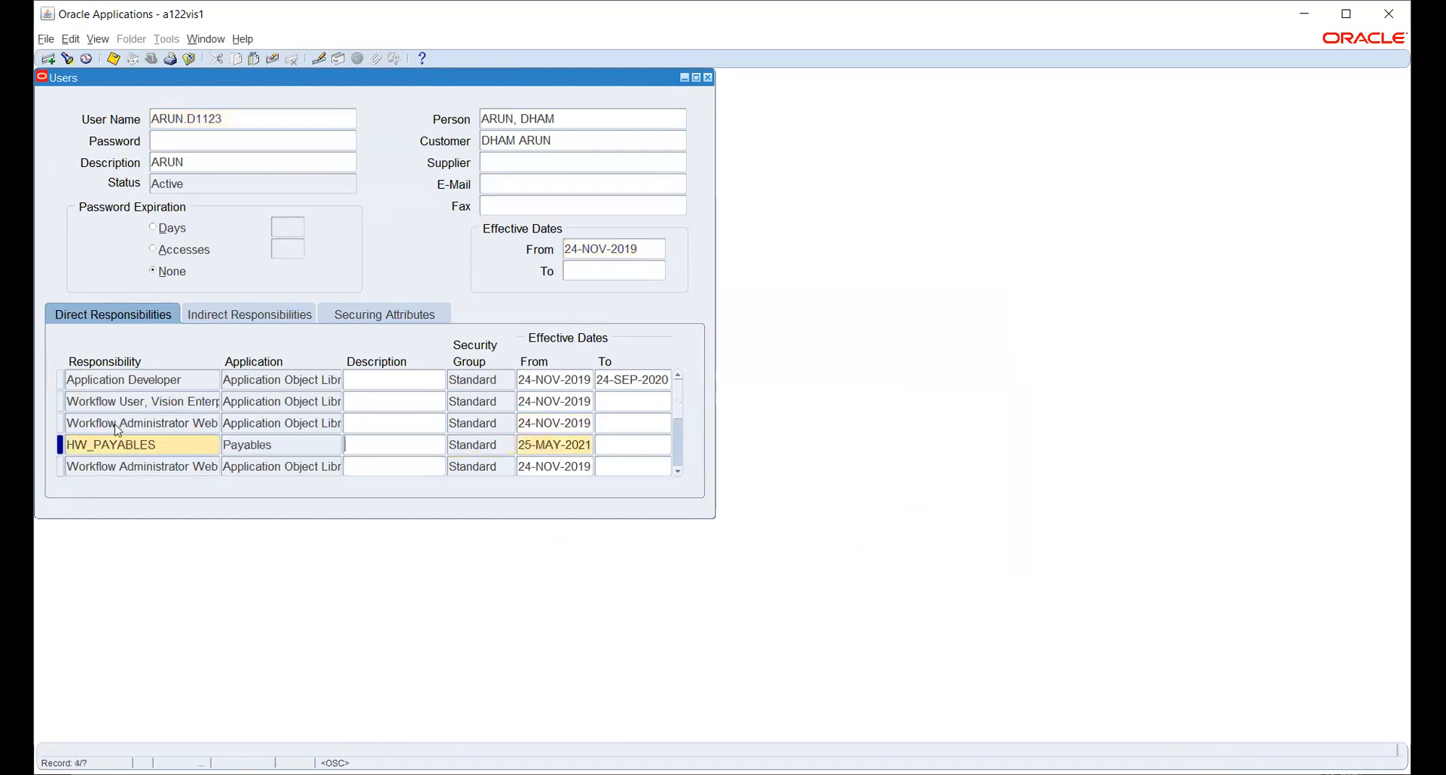
double_click(589, 444)
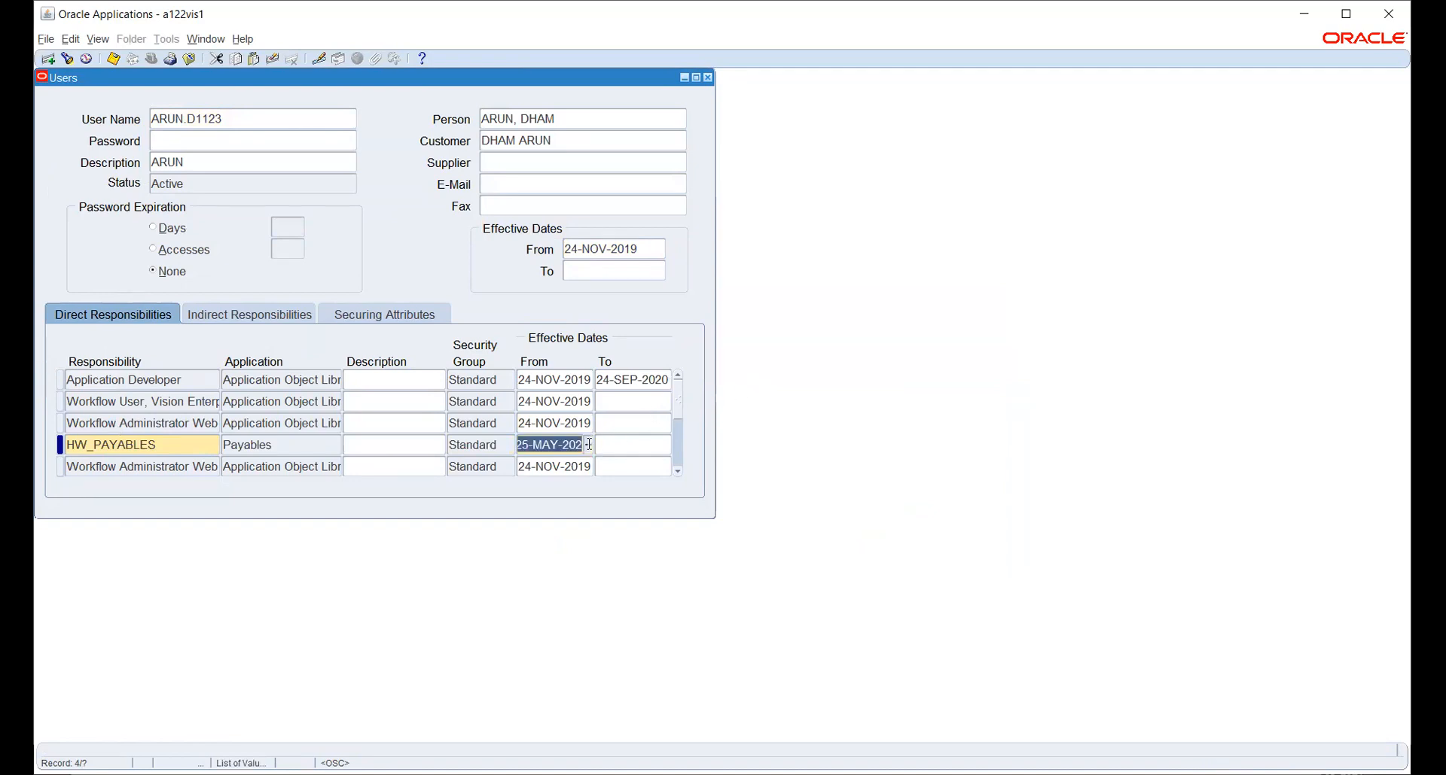
key("ctrl+s")
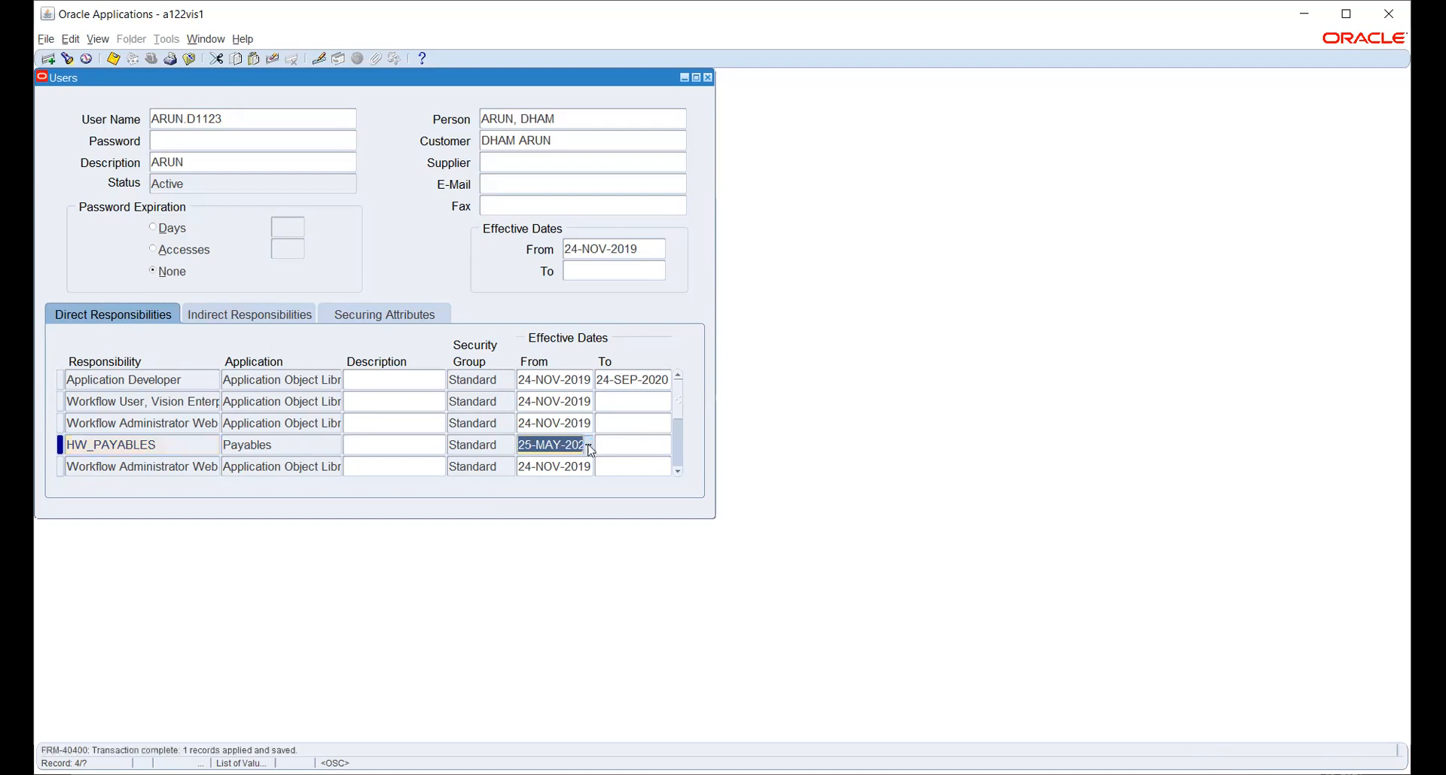
key("F4")
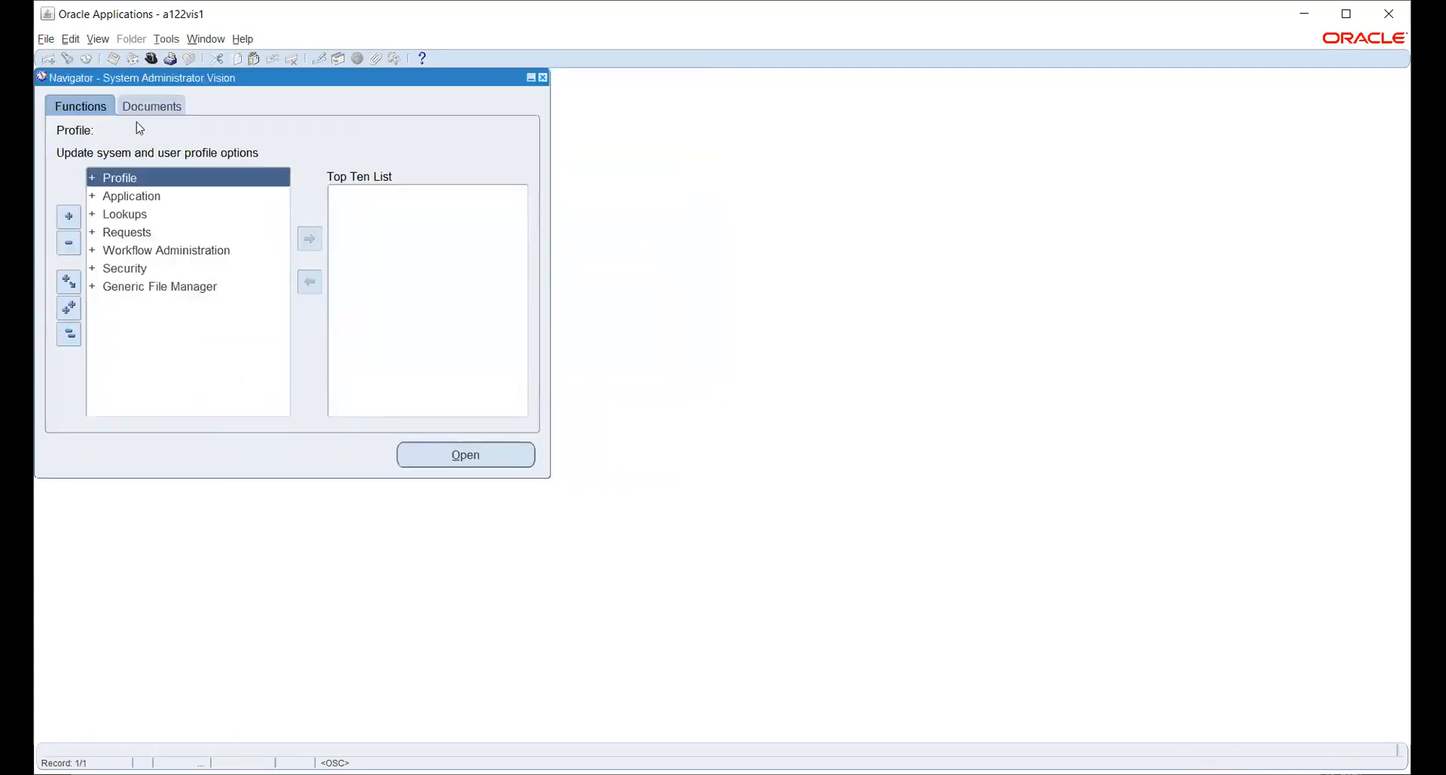
Open System profile values filtered by the HW_PAYABLES responsibility.
left_click(120, 179)
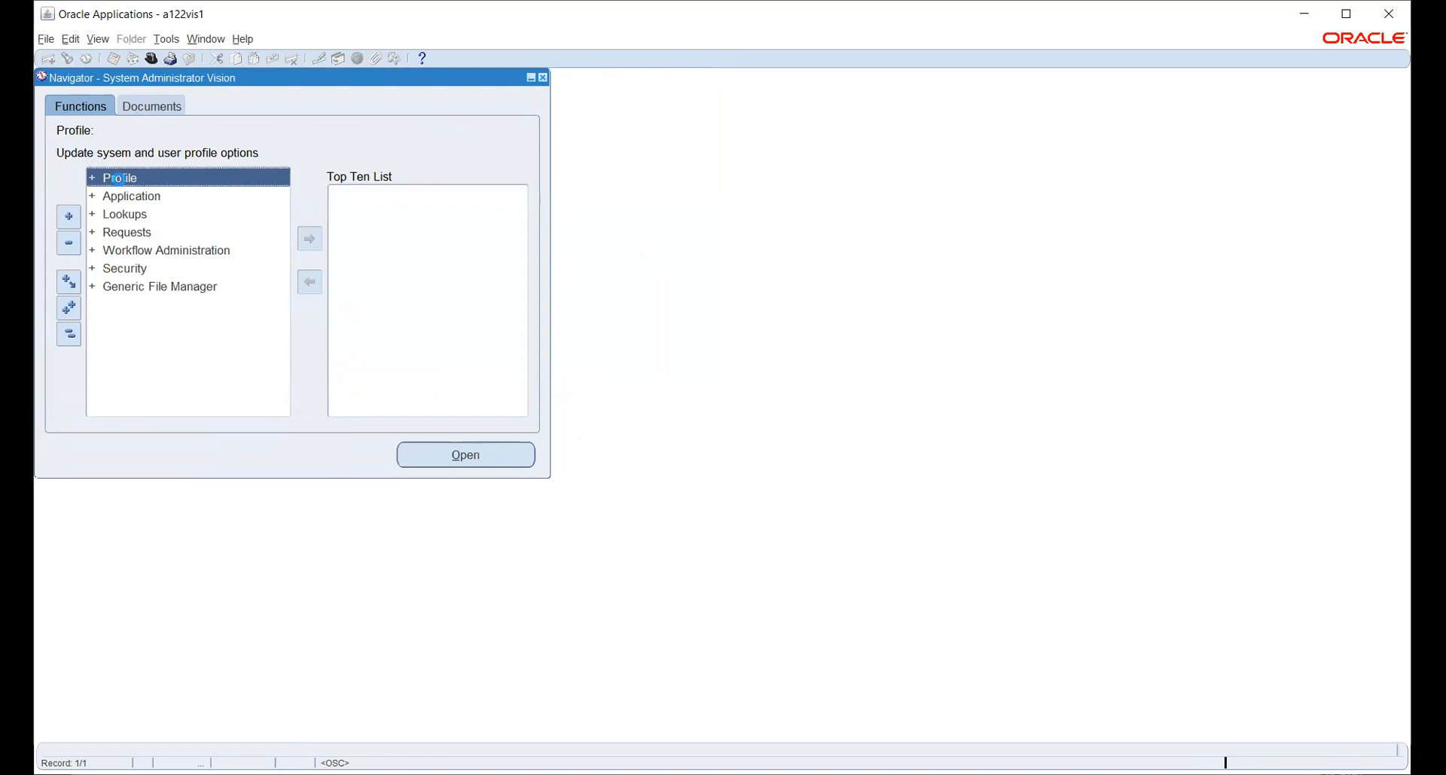
double_click(120, 178)
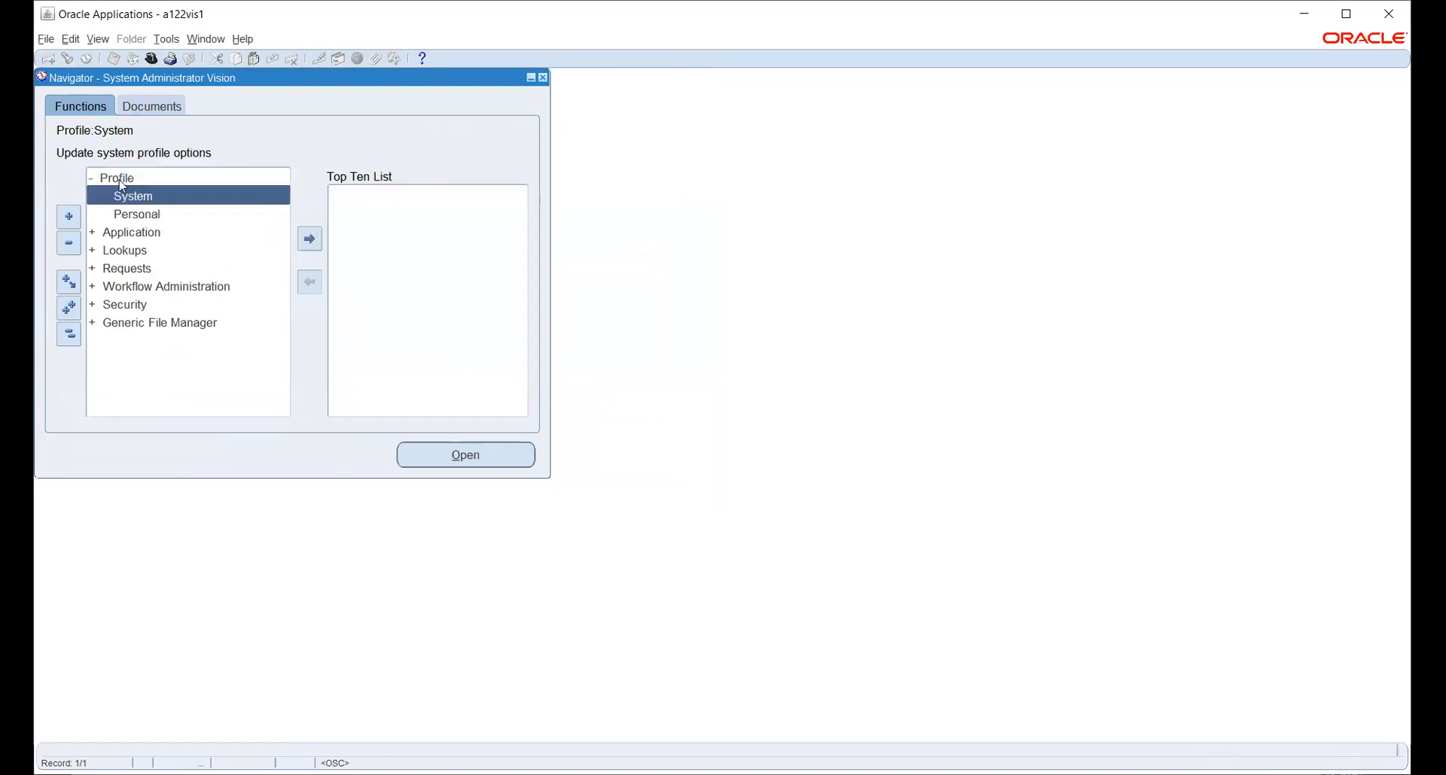
key("Return")
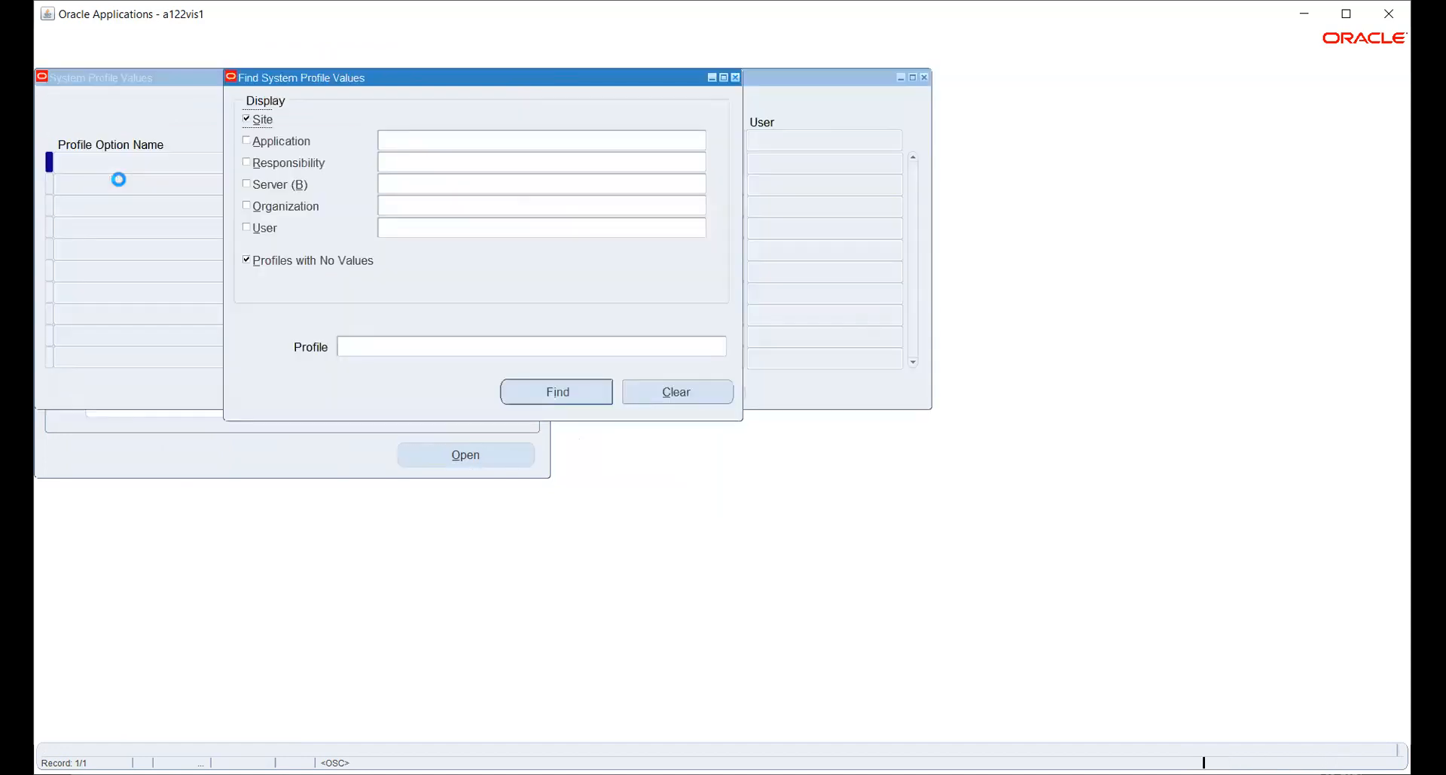
left_click(276, 164)
left_click(384, 165)
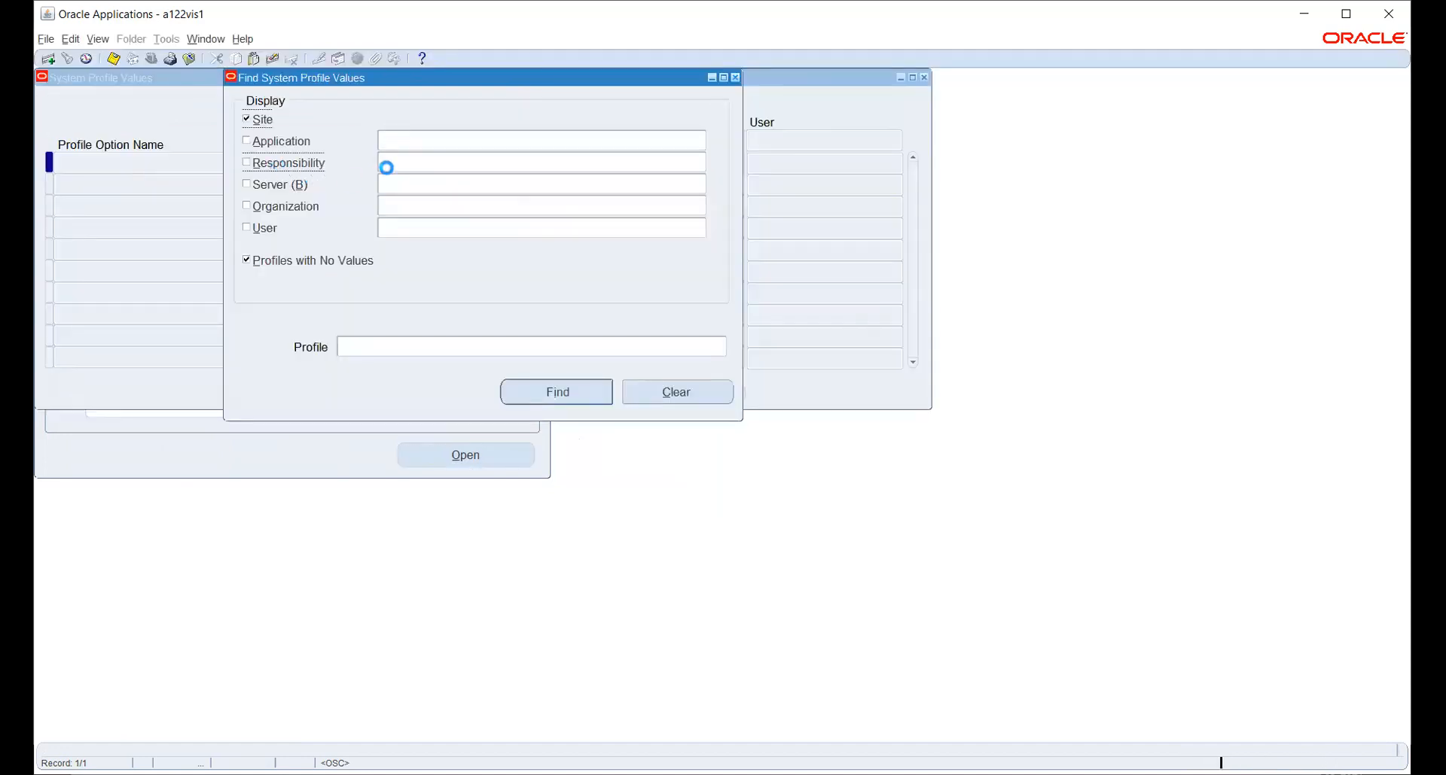
type("HW")
key("Tab")
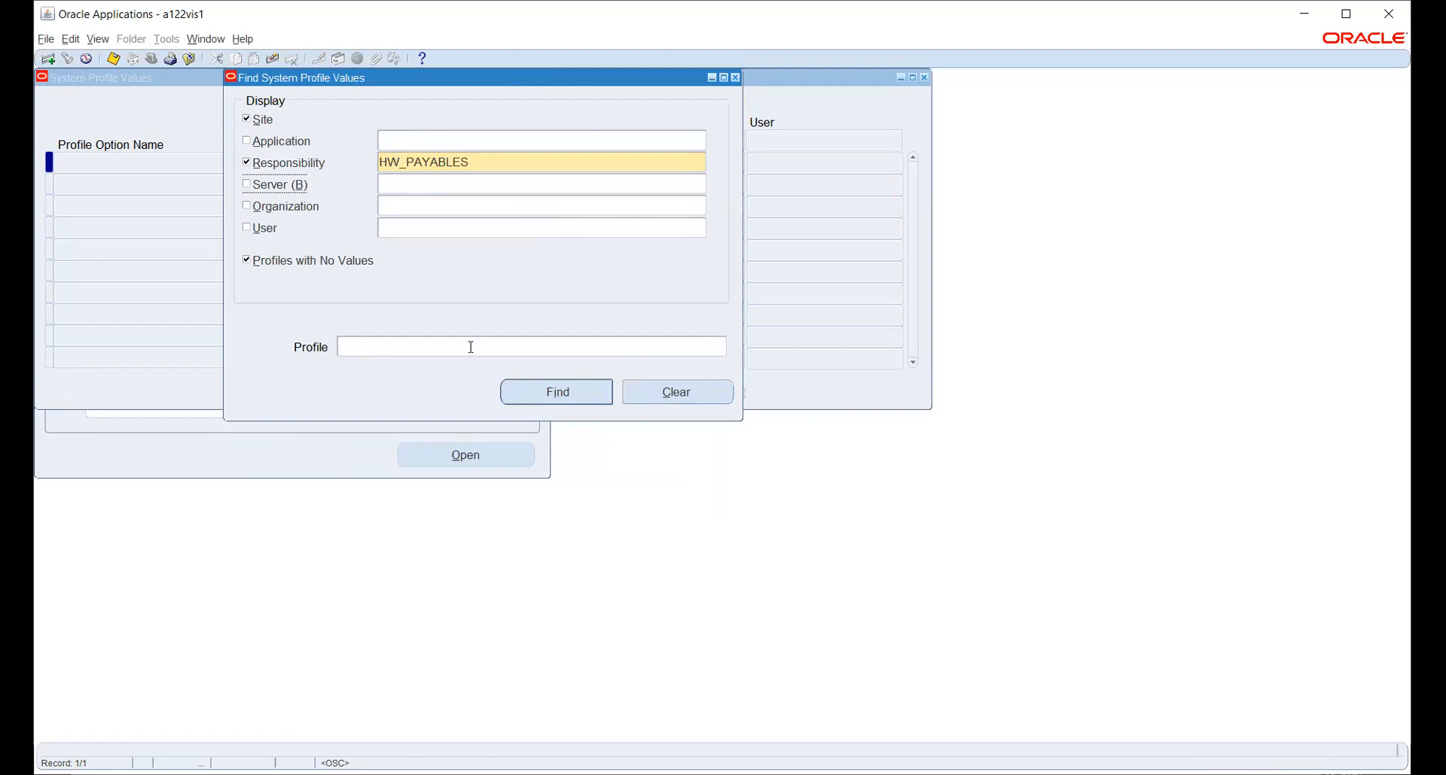
Search HR%USE, pick the HR:User Type profile, and find its values.
left_click(719, 346)
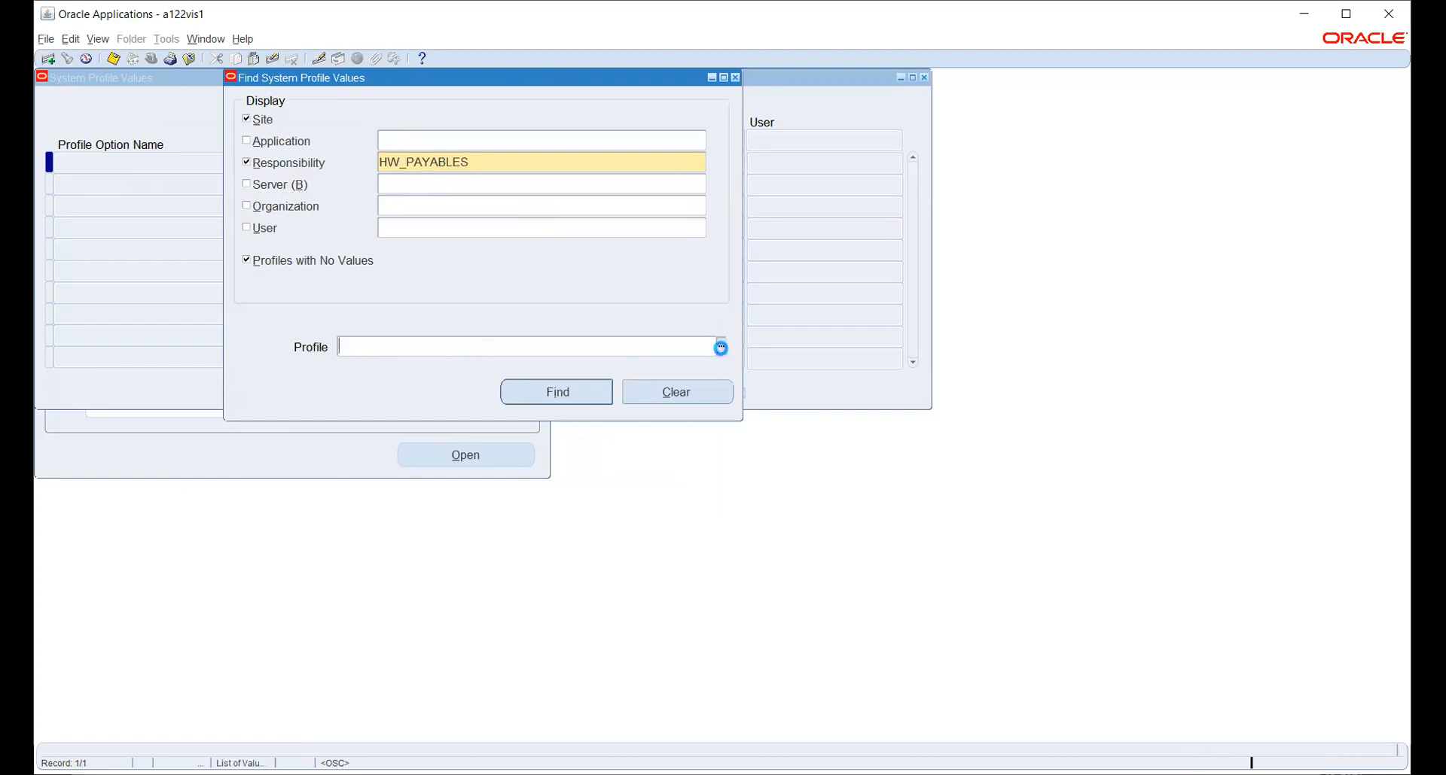
left_click(720, 348)
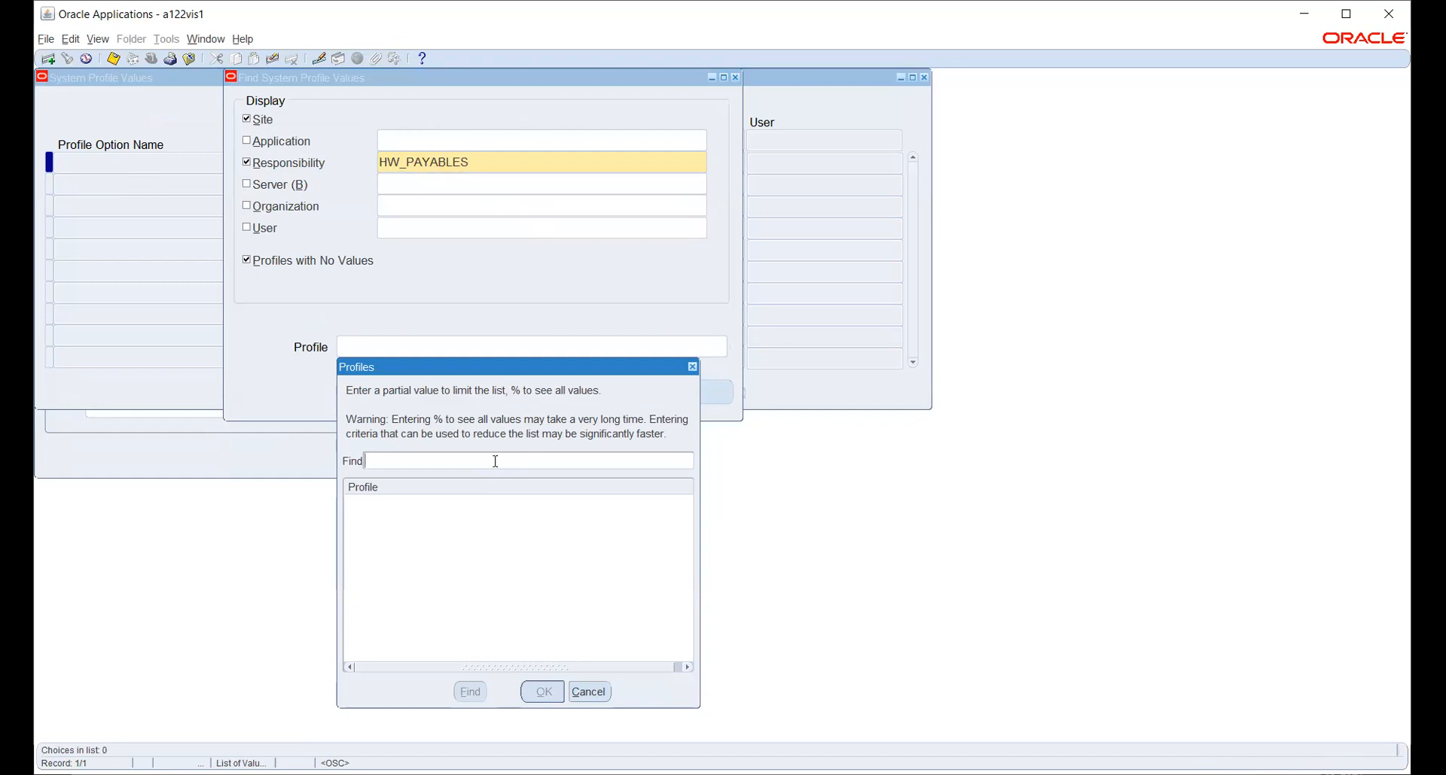
type("HR%USE")
key("Return")
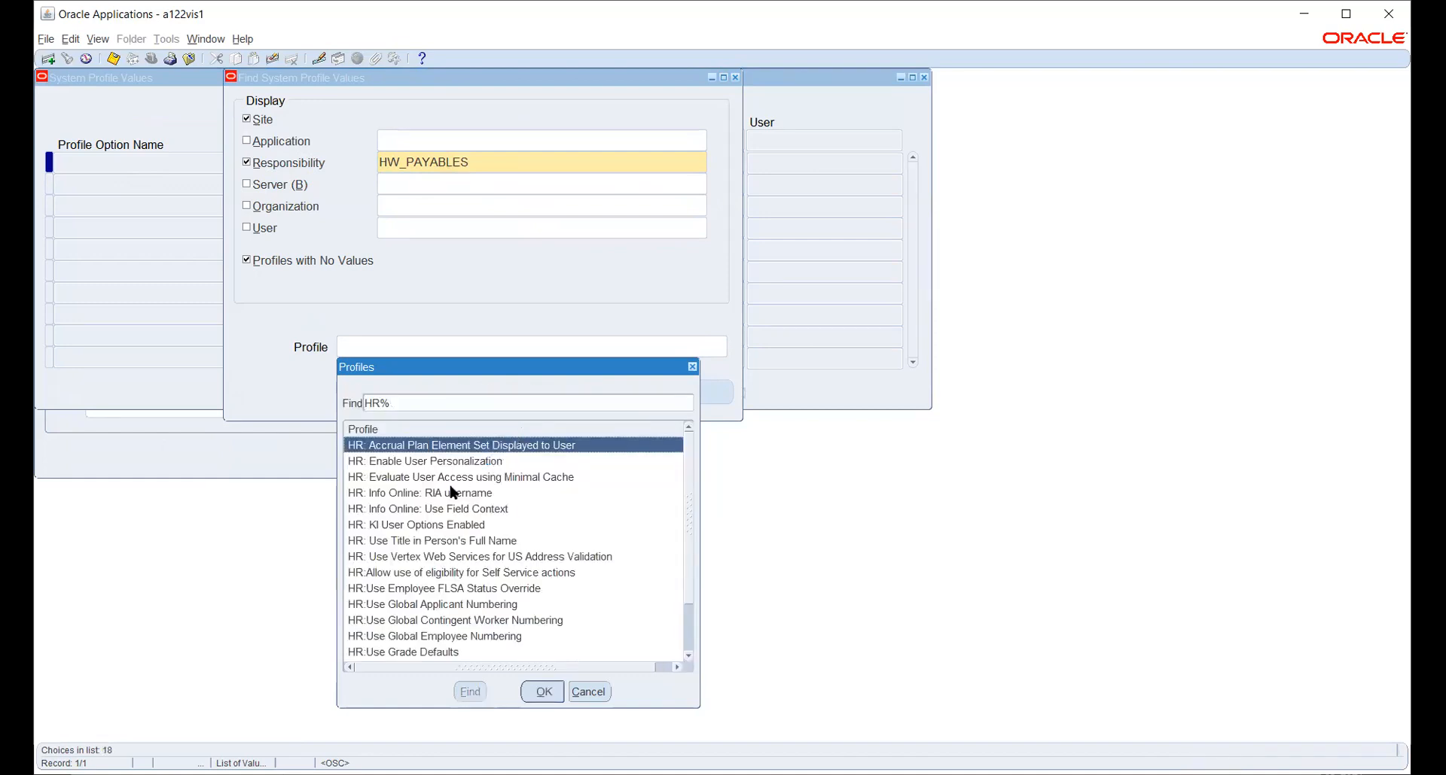
scroll(468, 527, "down", 2)
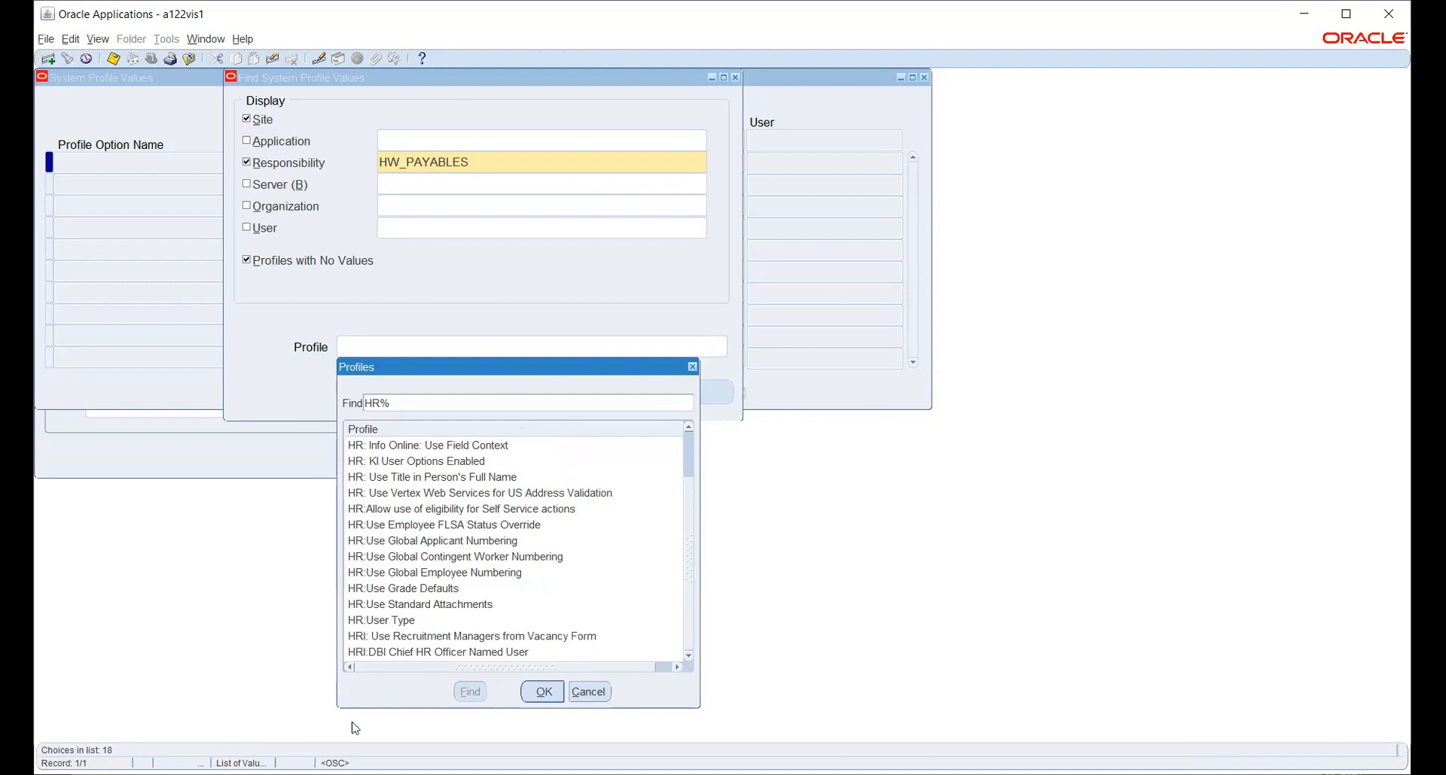
left_click(386, 622)
left_click(543, 692)
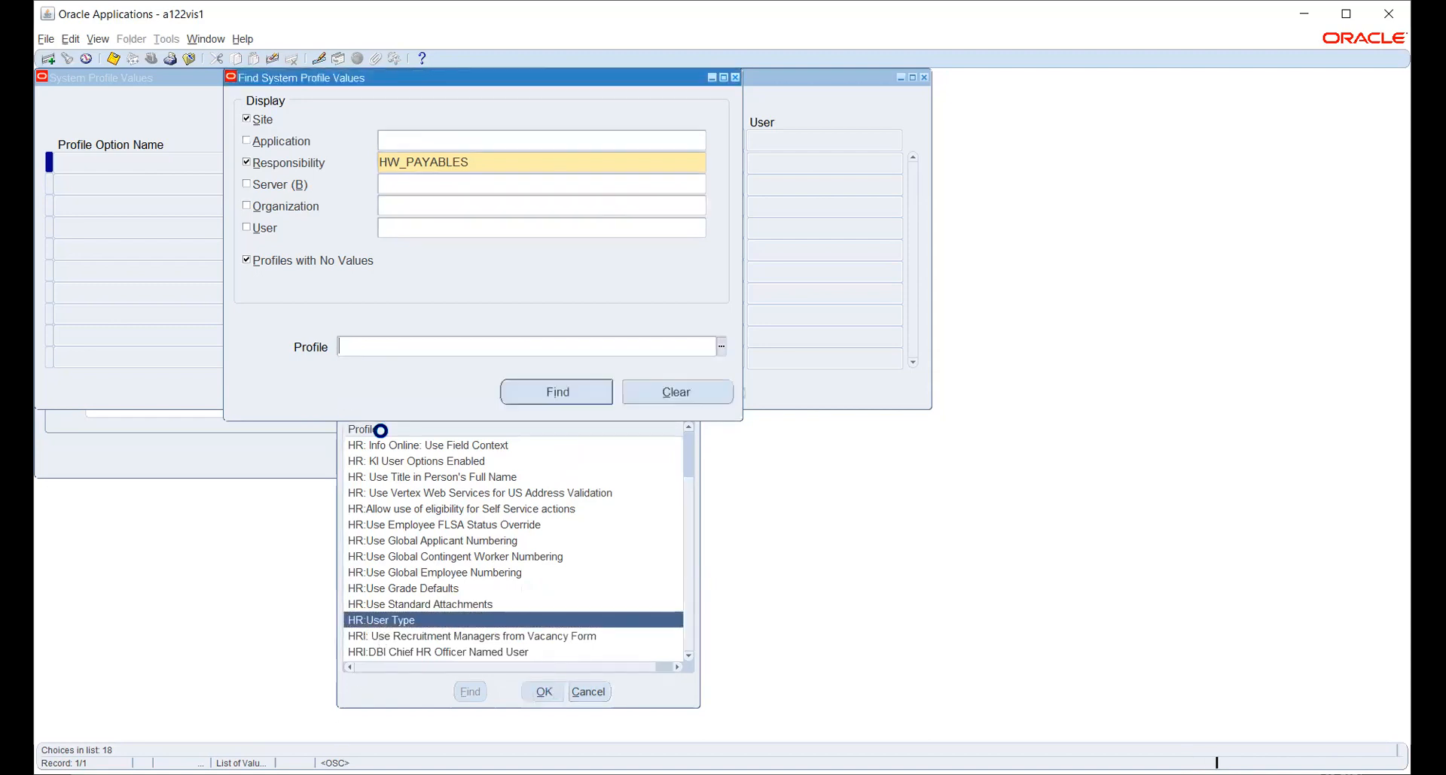
left_click(570, 397)
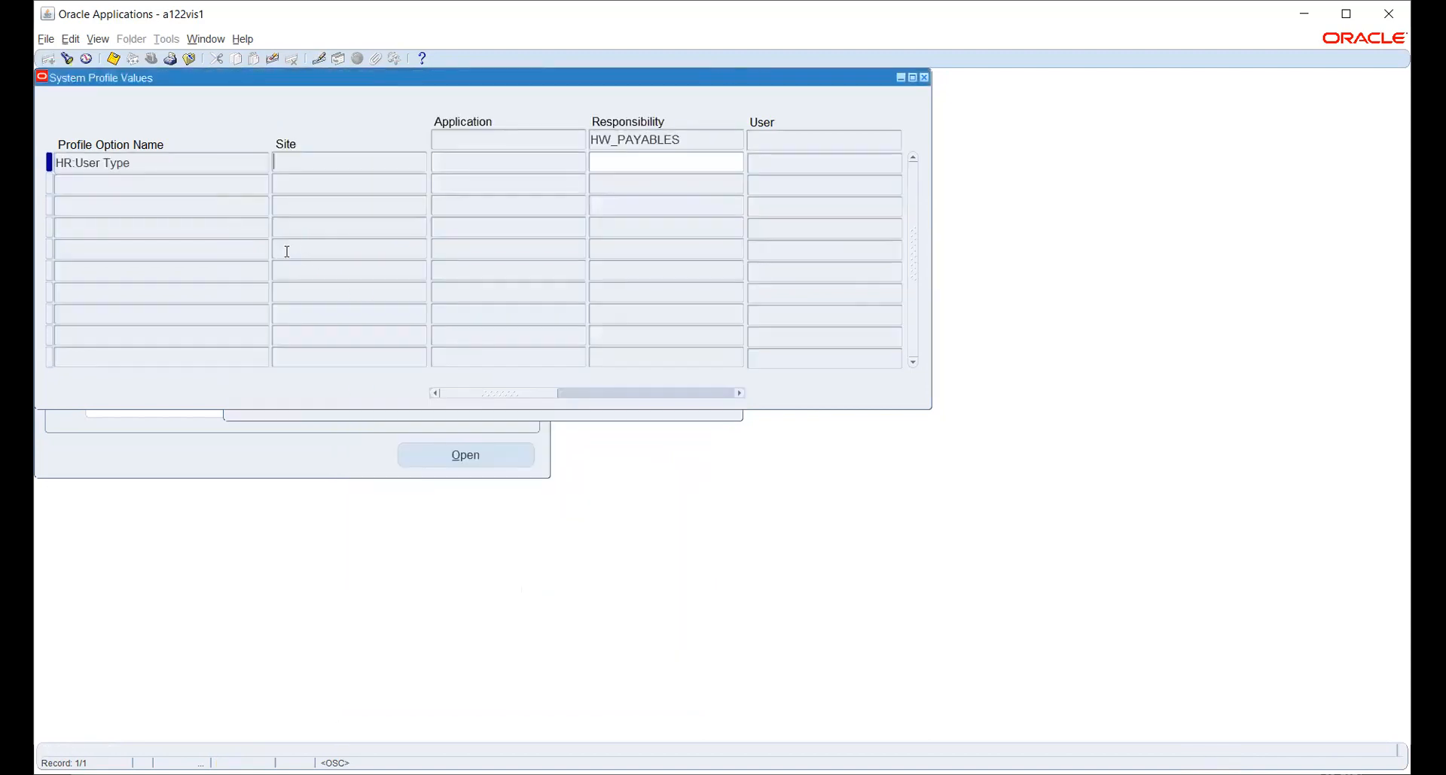
Set HW_PAYABLES's value to HR with Payroll User and save it.
left_click(665, 158)
left_click(737, 161)
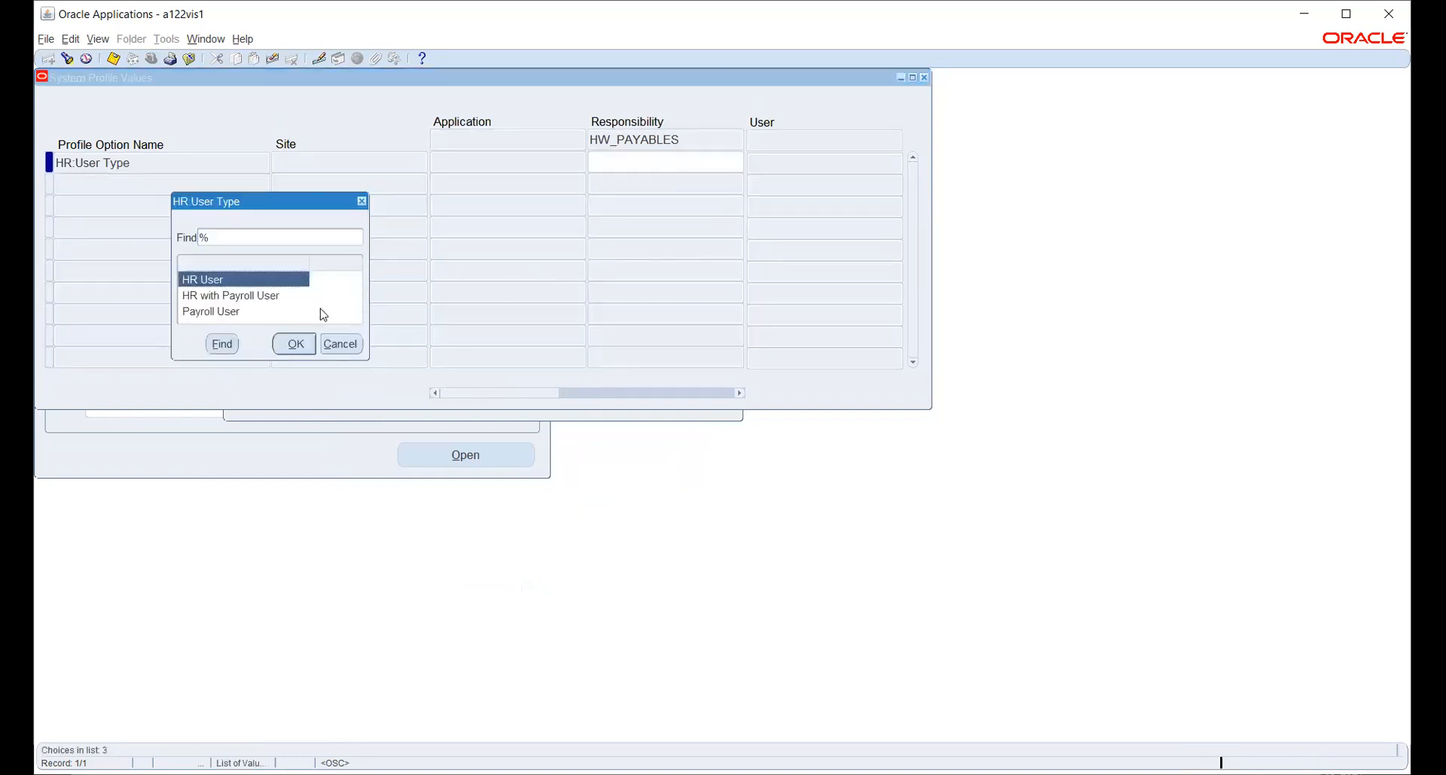
left_click(276, 297)
left_click(294, 344)
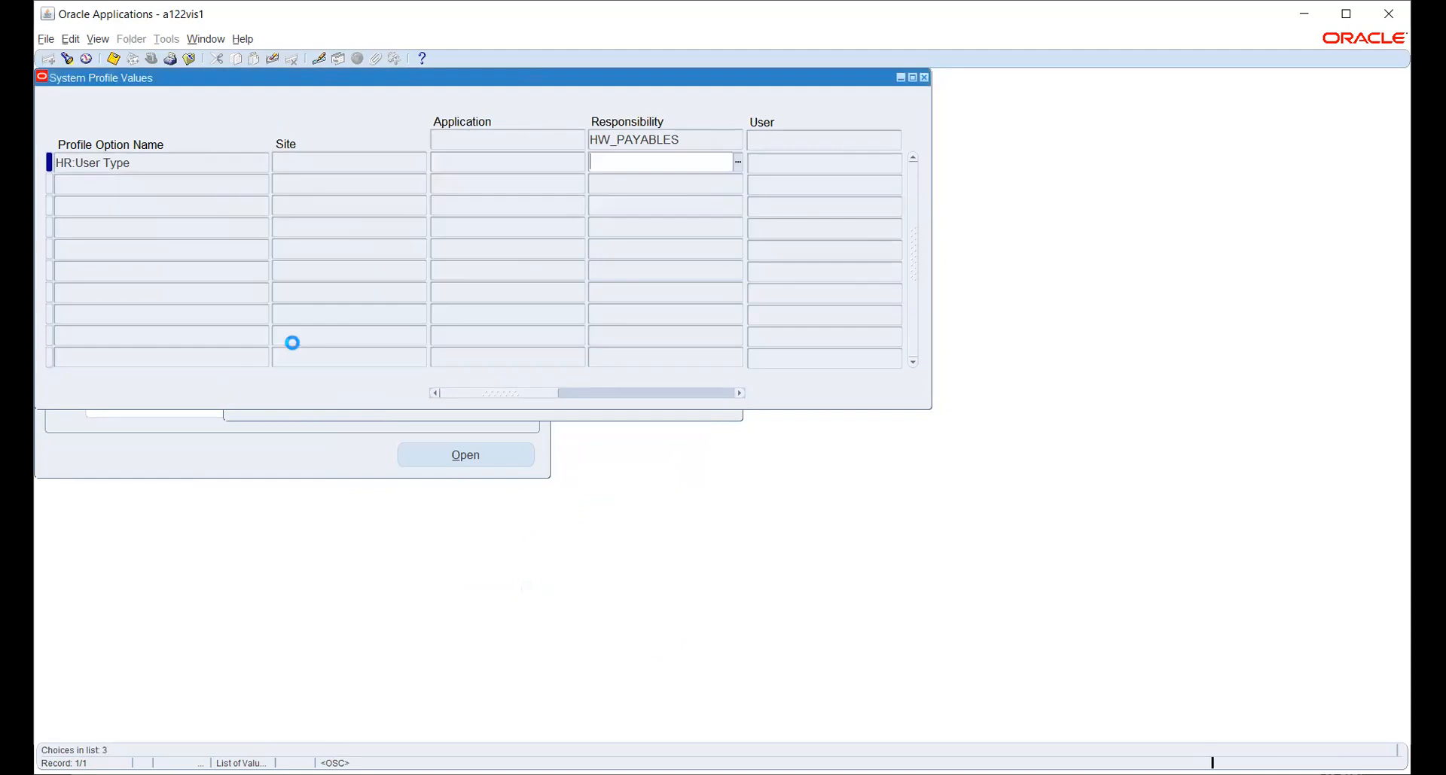
key("ctrl+s")
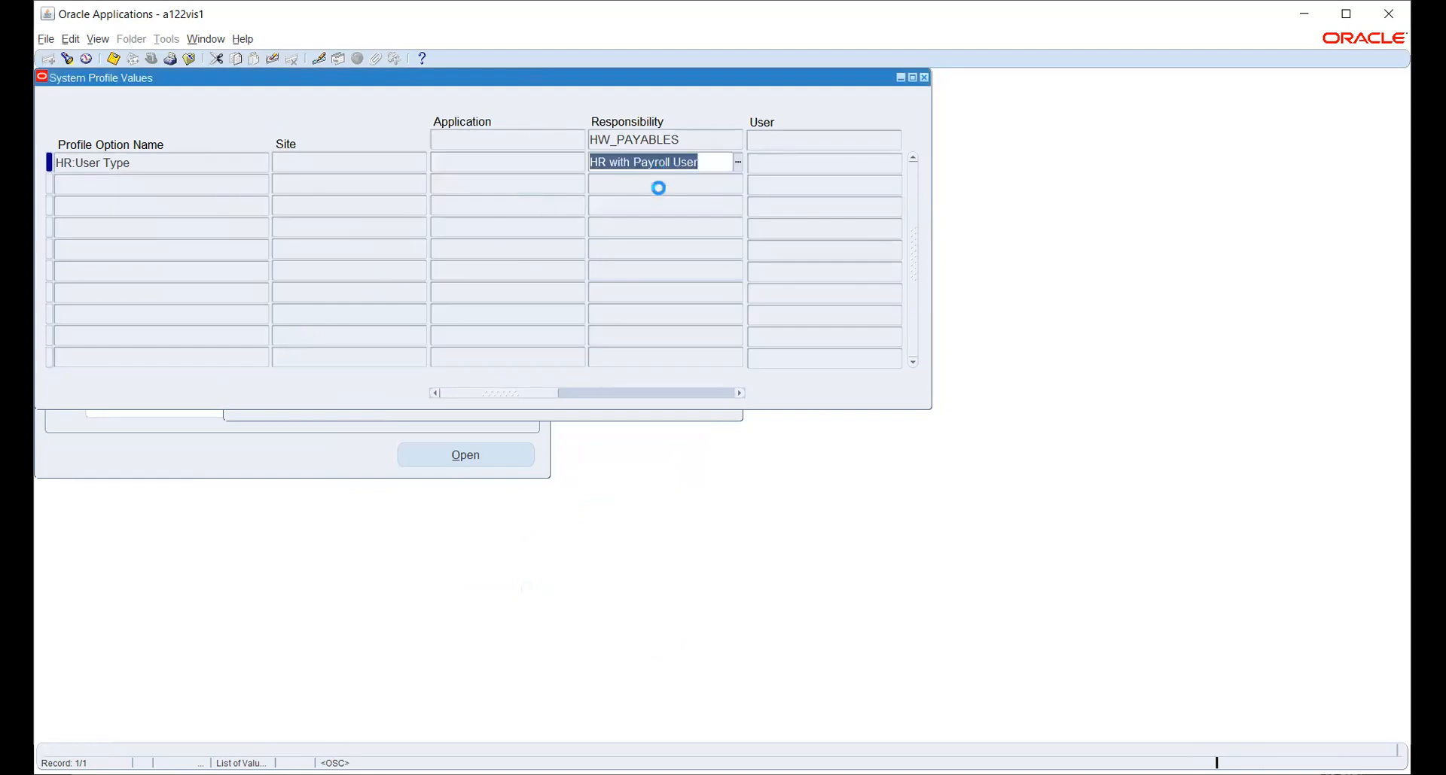
left_click(680, 420)
left_click(449, 343)
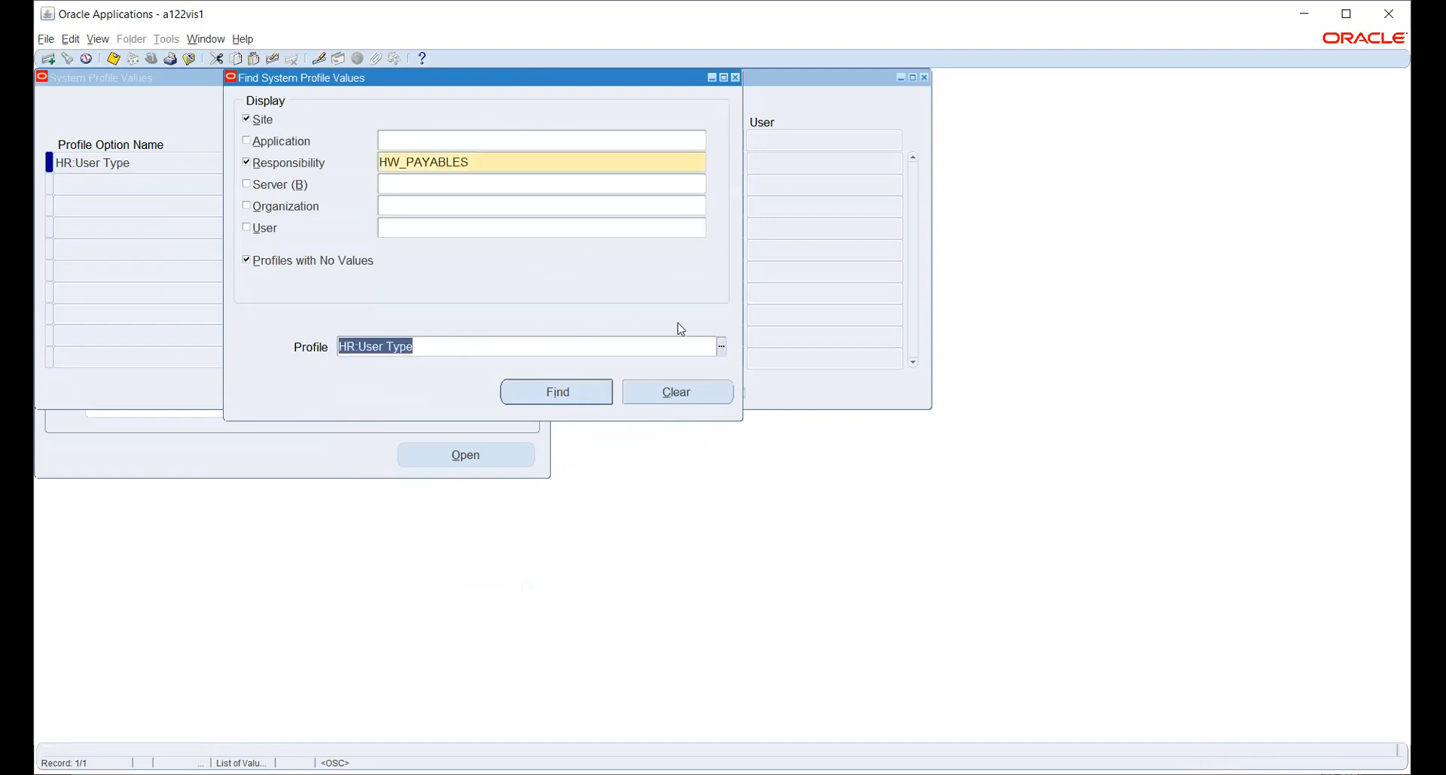
Search %GL%LED%NAME and find the GL Ledger Name profile values.
left_click(722, 349)
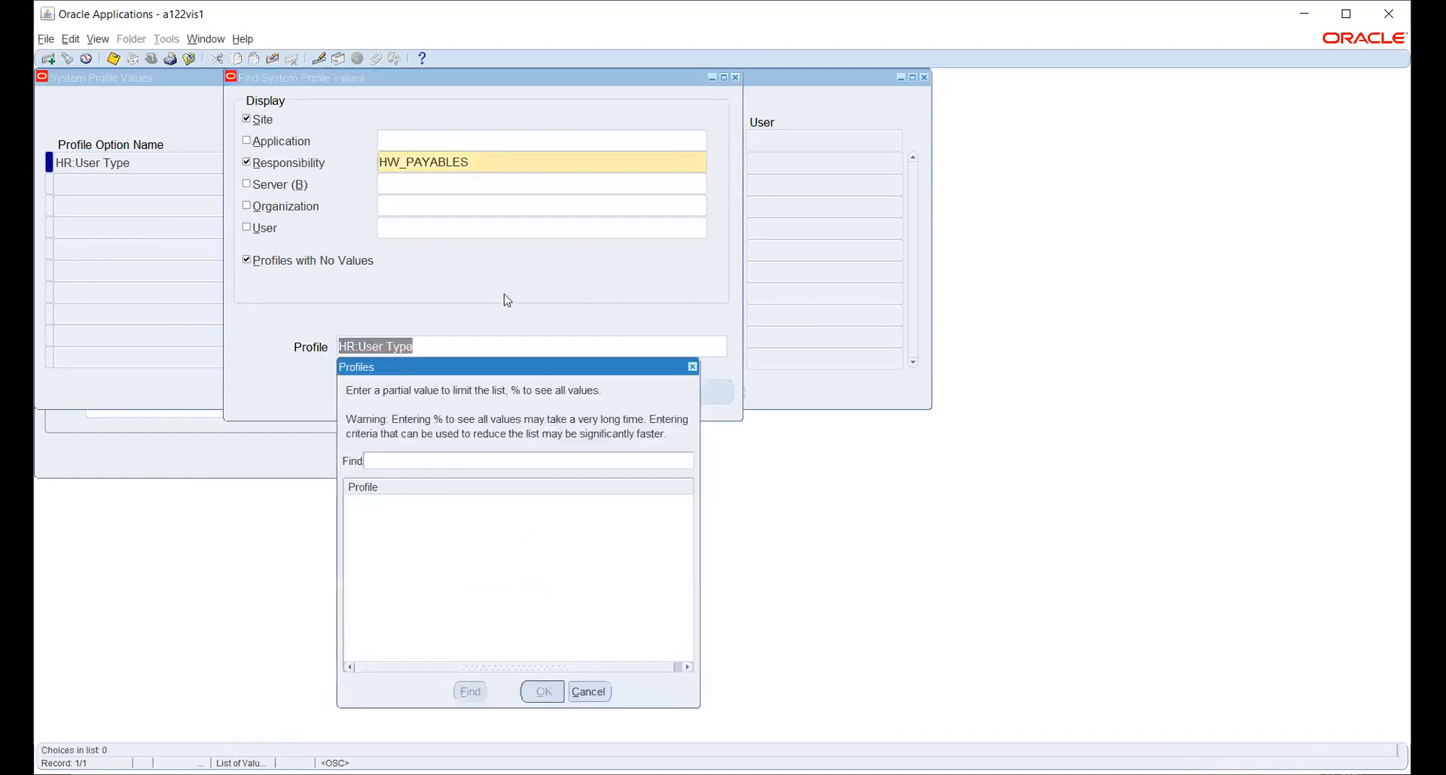
type("%")
type("GL")
type("%")
type("LED%NAME")
key("Return")
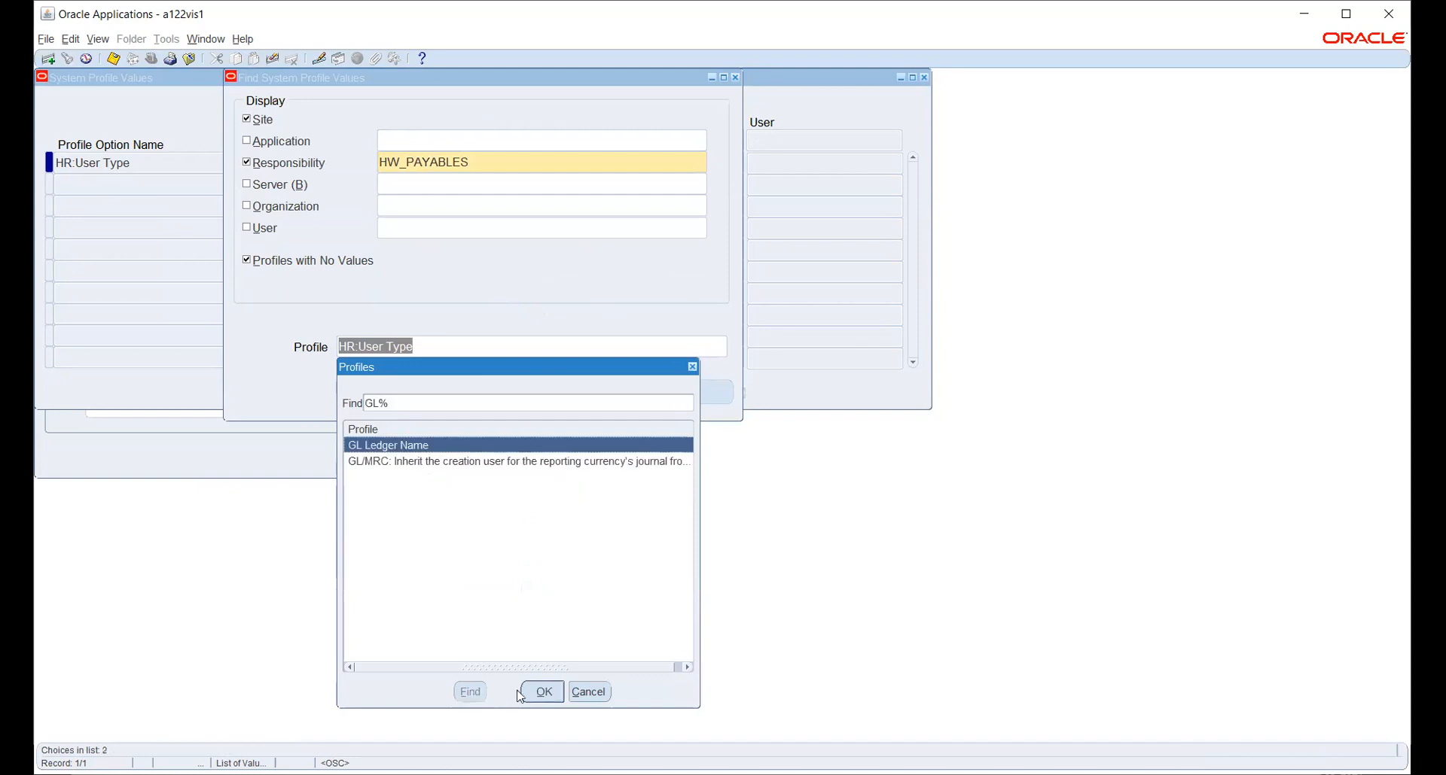
left_click(543, 692)
left_click(550, 392)
Enter HW_PL as the HW_PAYABLES responsibility value and save it.
left_click(632, 160)
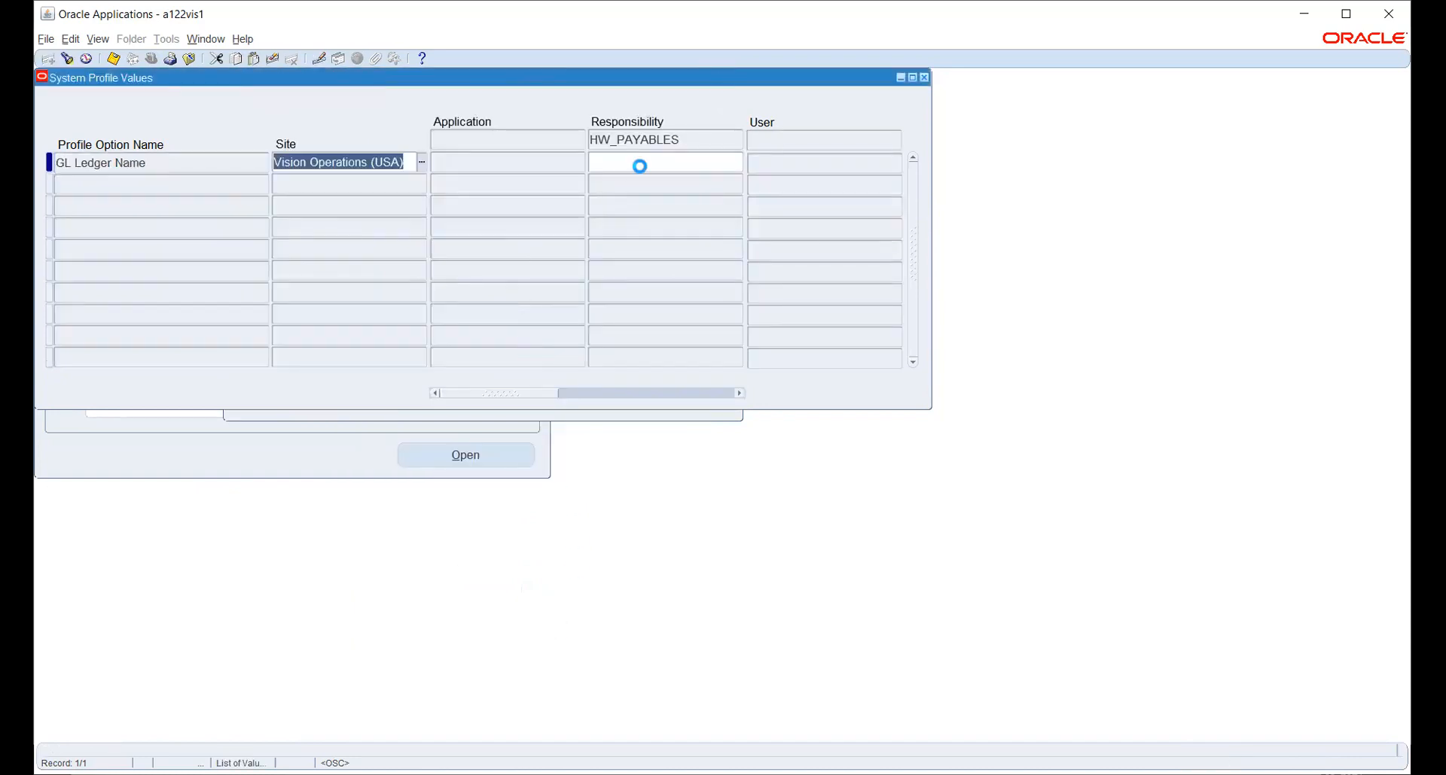
left_click(737, 162)
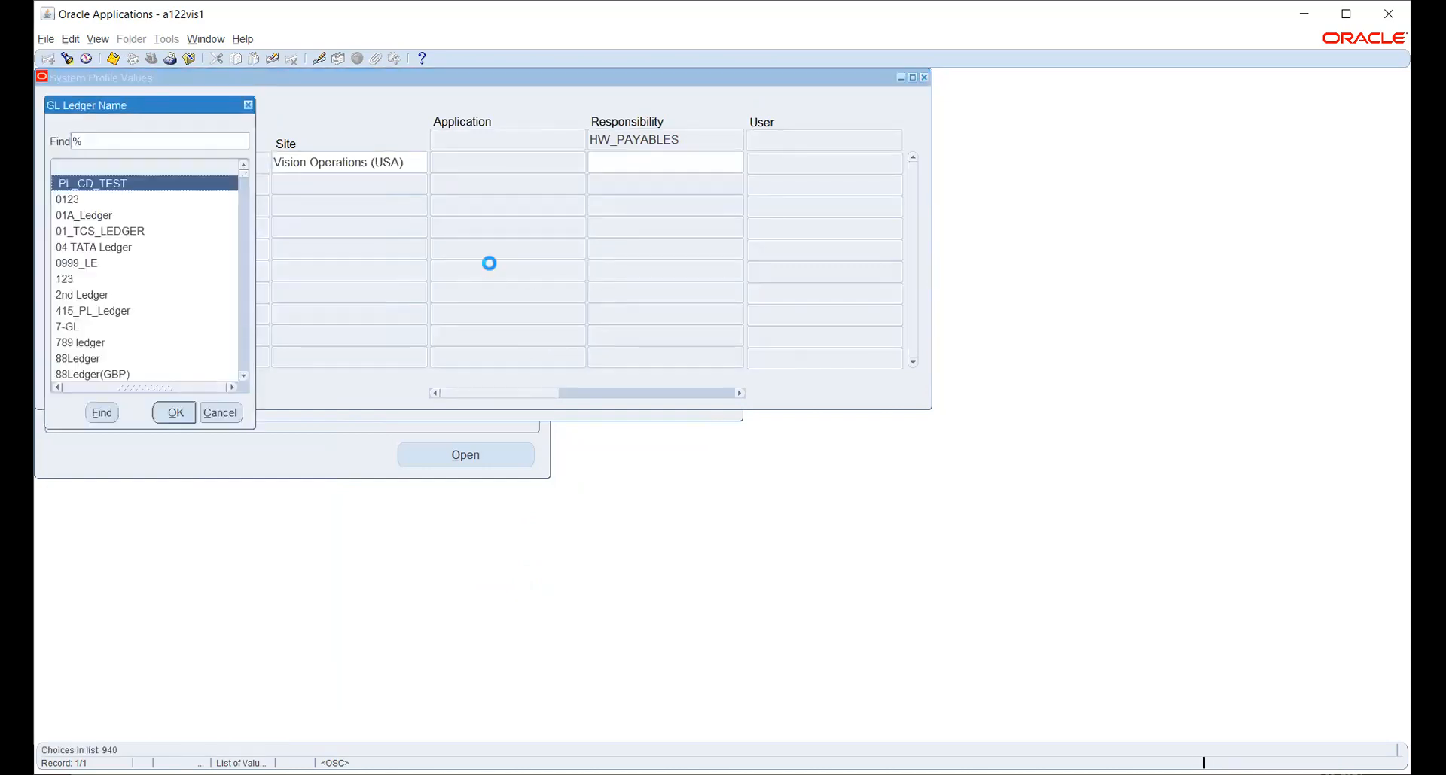
key("Escape")
type("HW_PL")
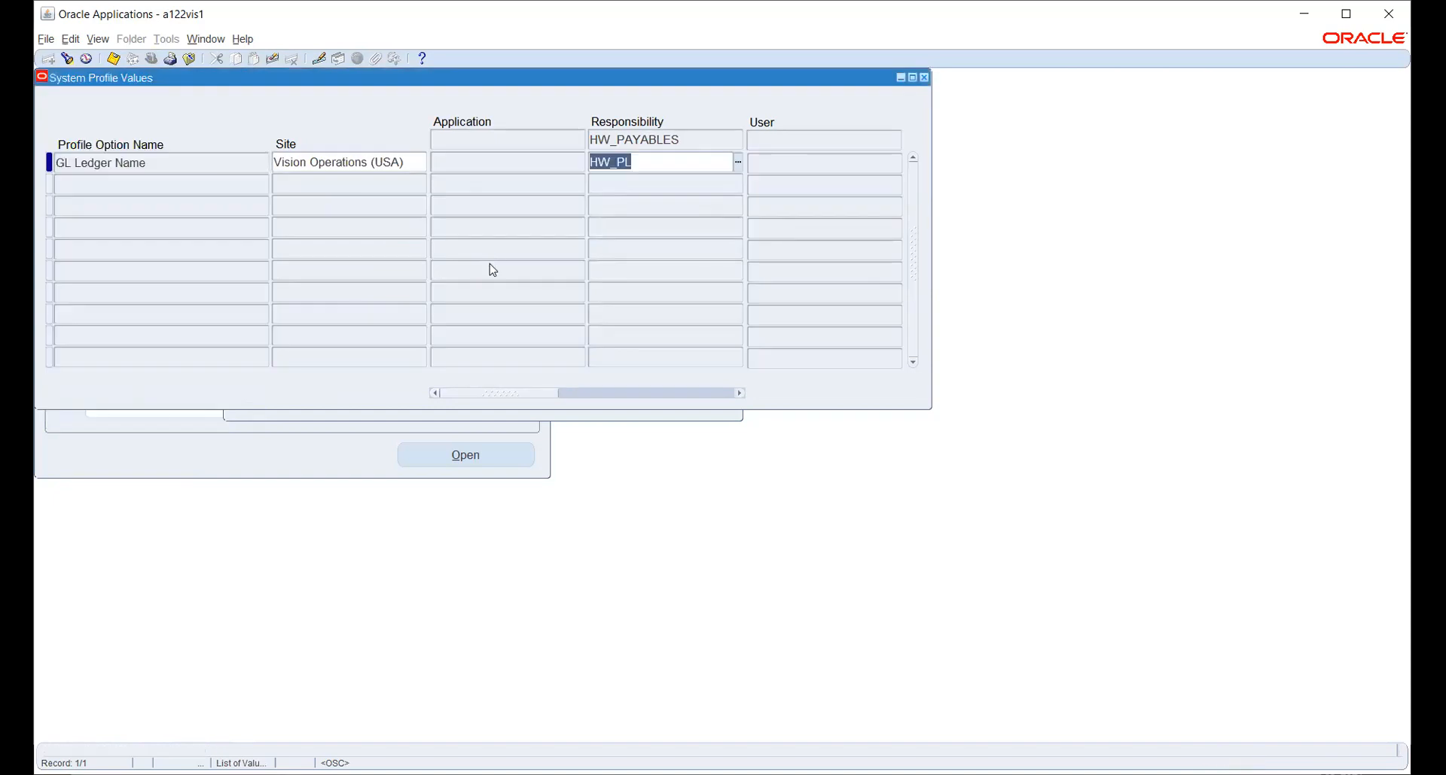
key("ctrl+s")
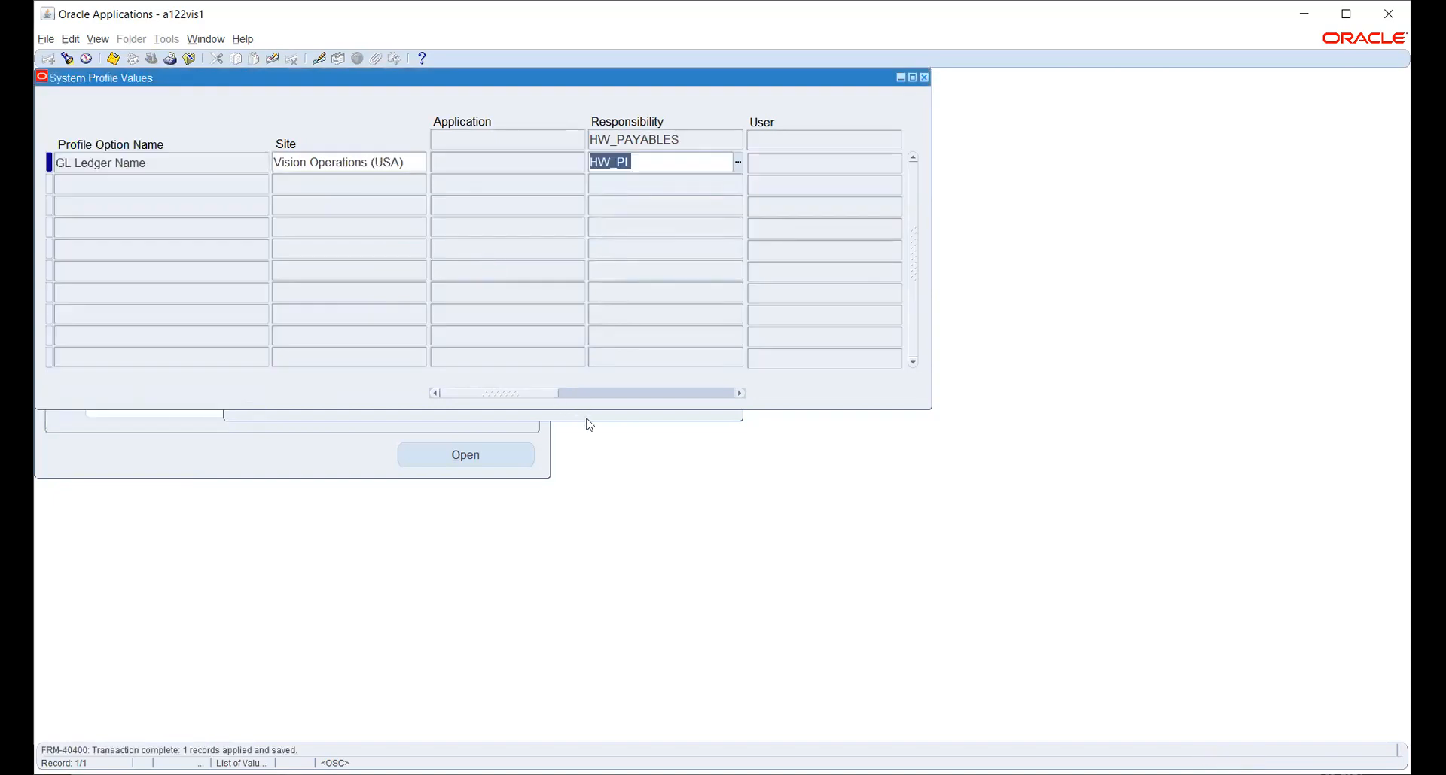
key("ctrl+f")
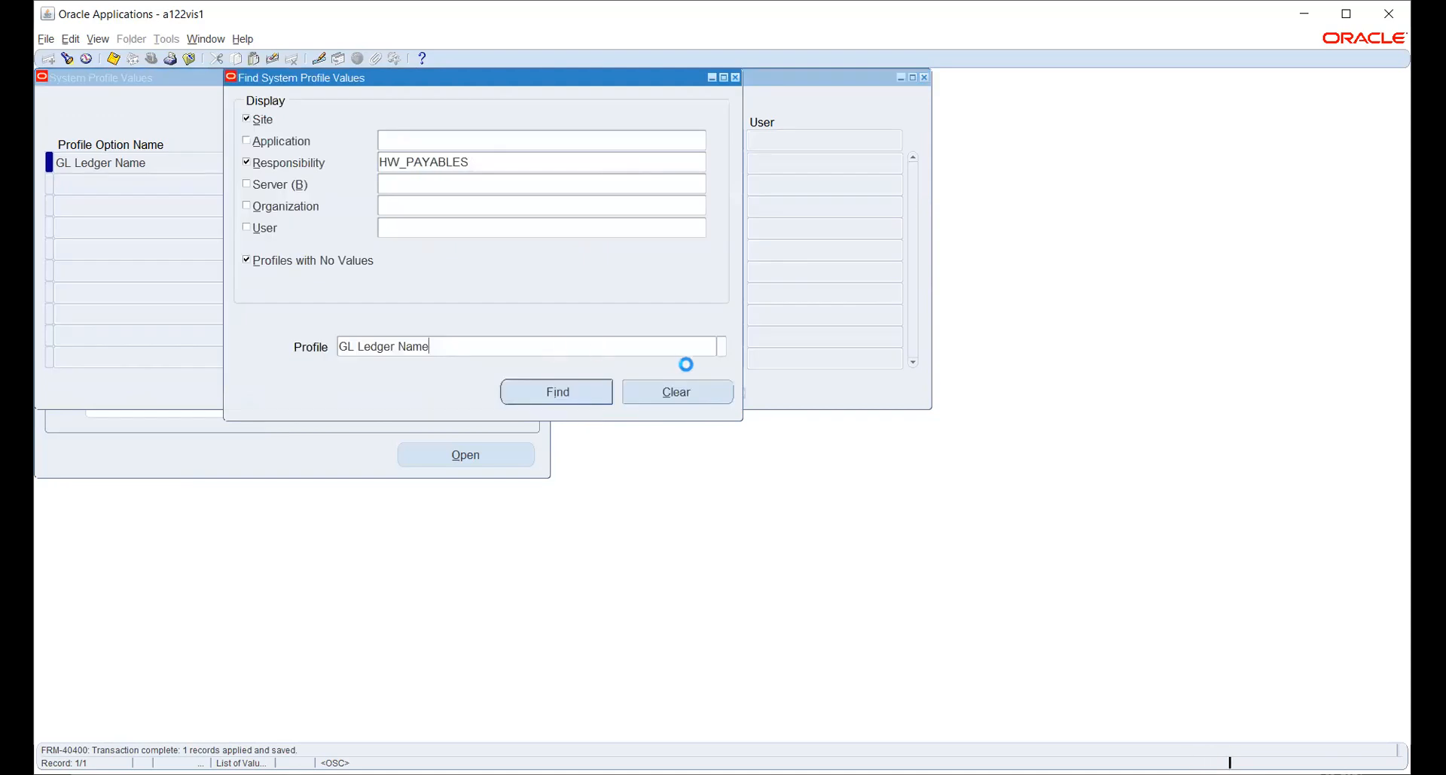
Search %GL%DATA, open GL: Data Access Set and confirm HW_PL for HW_PAYABLES.
key("ctrl+l")
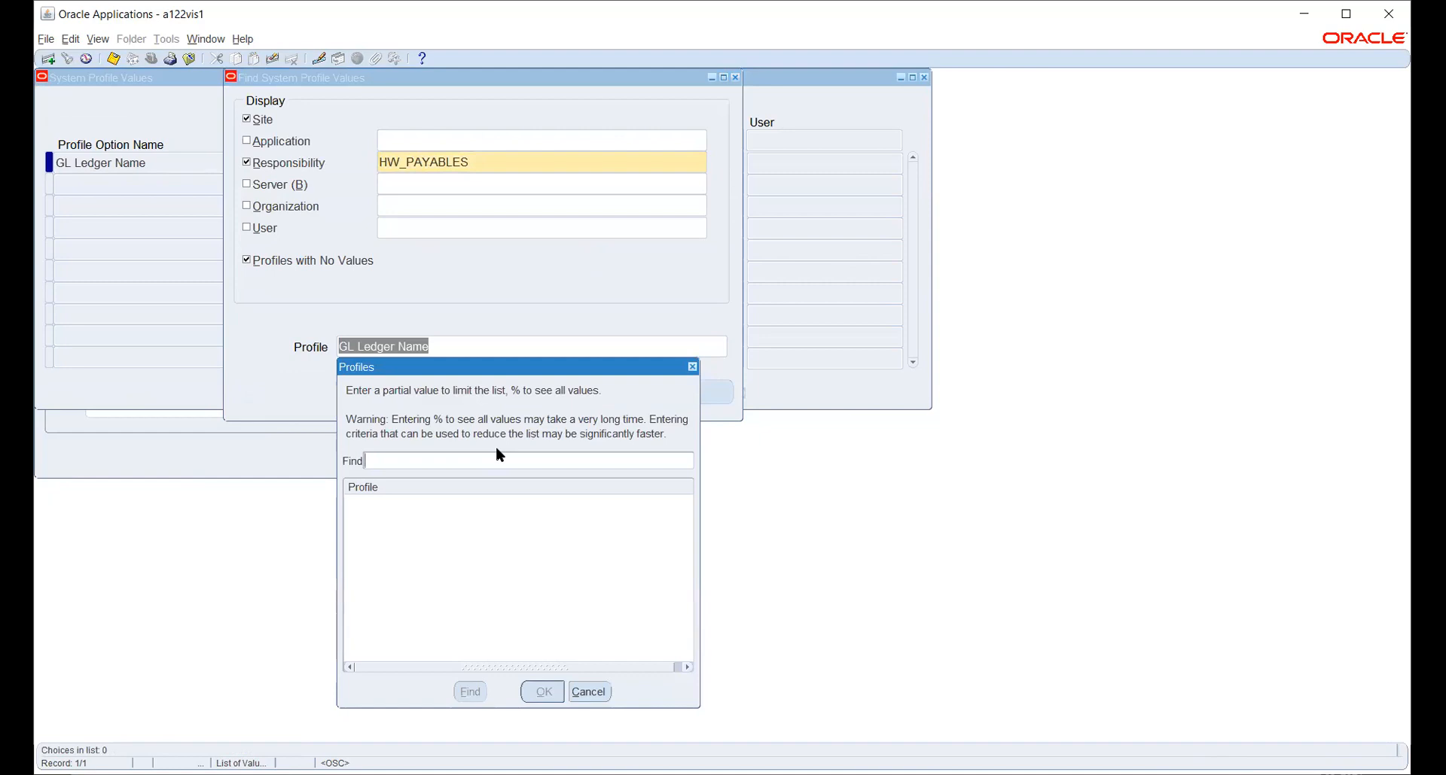
type("%GL%DATA%")
key("Return")
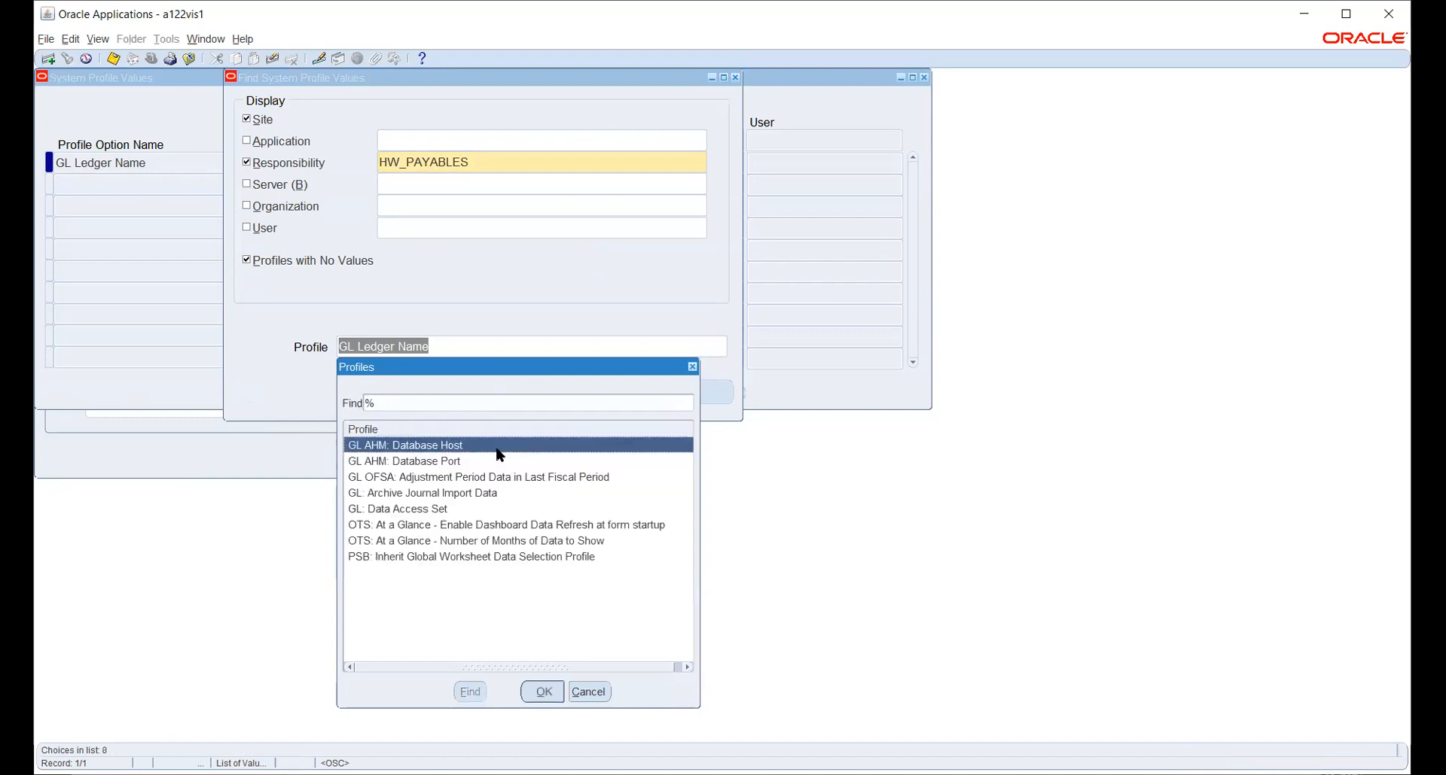
left_click(441, 509)
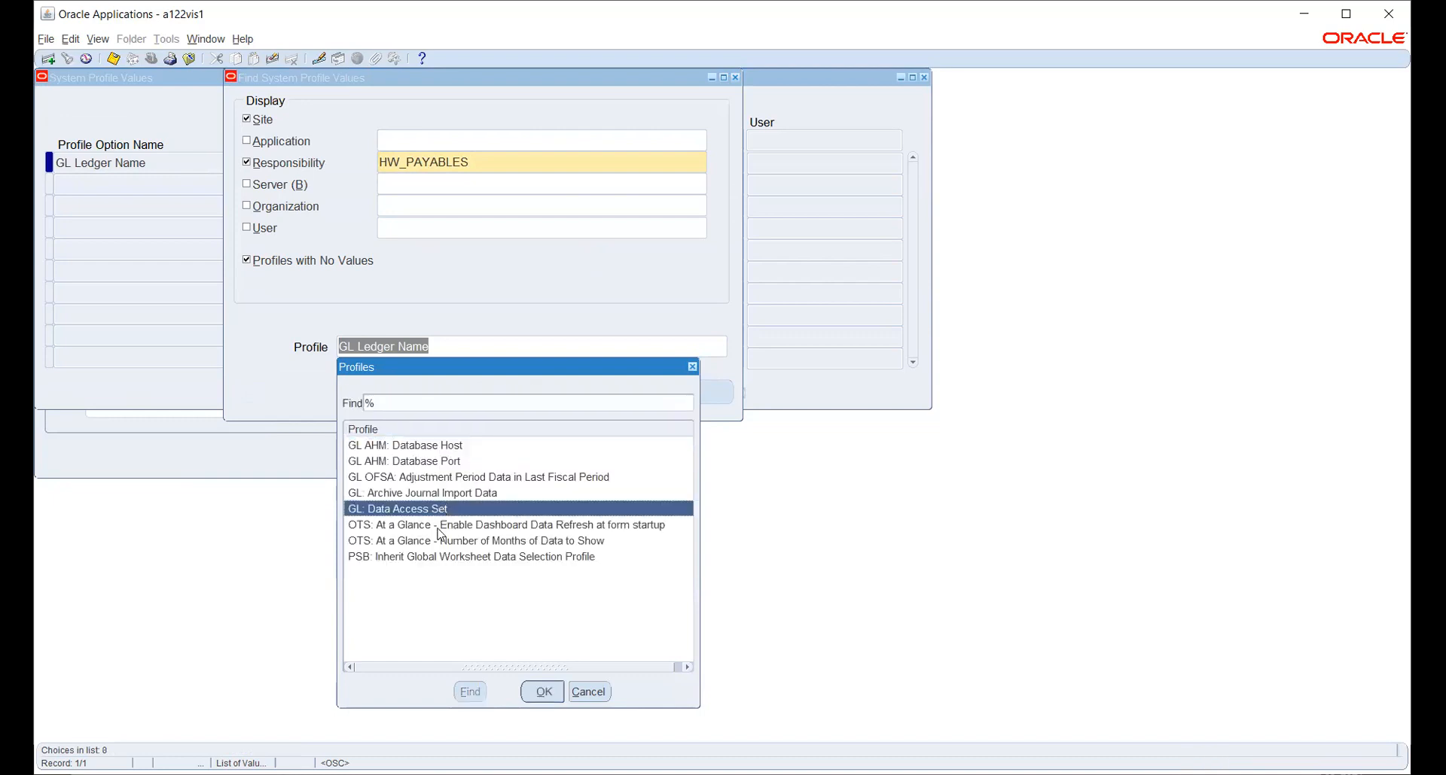
left_click(545, 694)
left_click(540, 393)
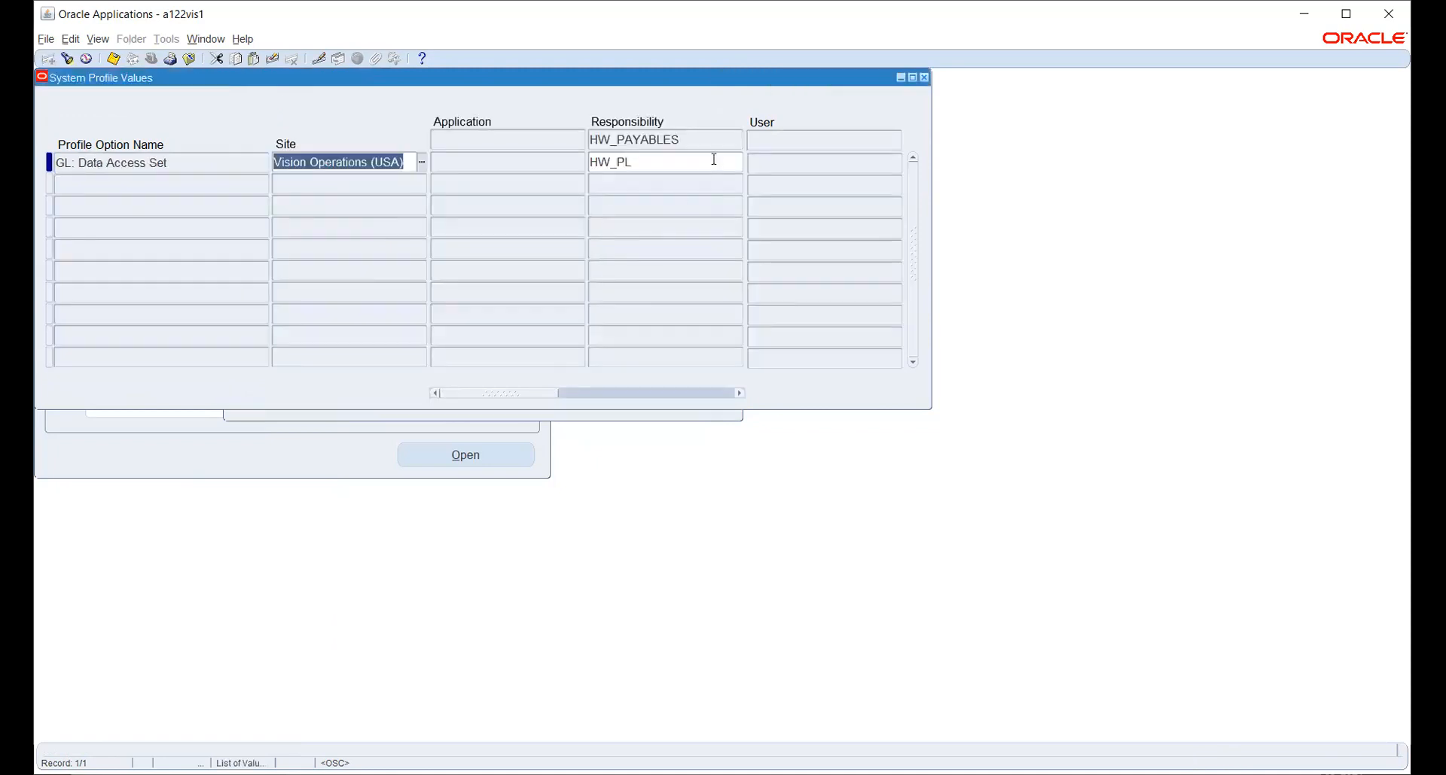
key("ctrl+s")
key("ctrl+F3")
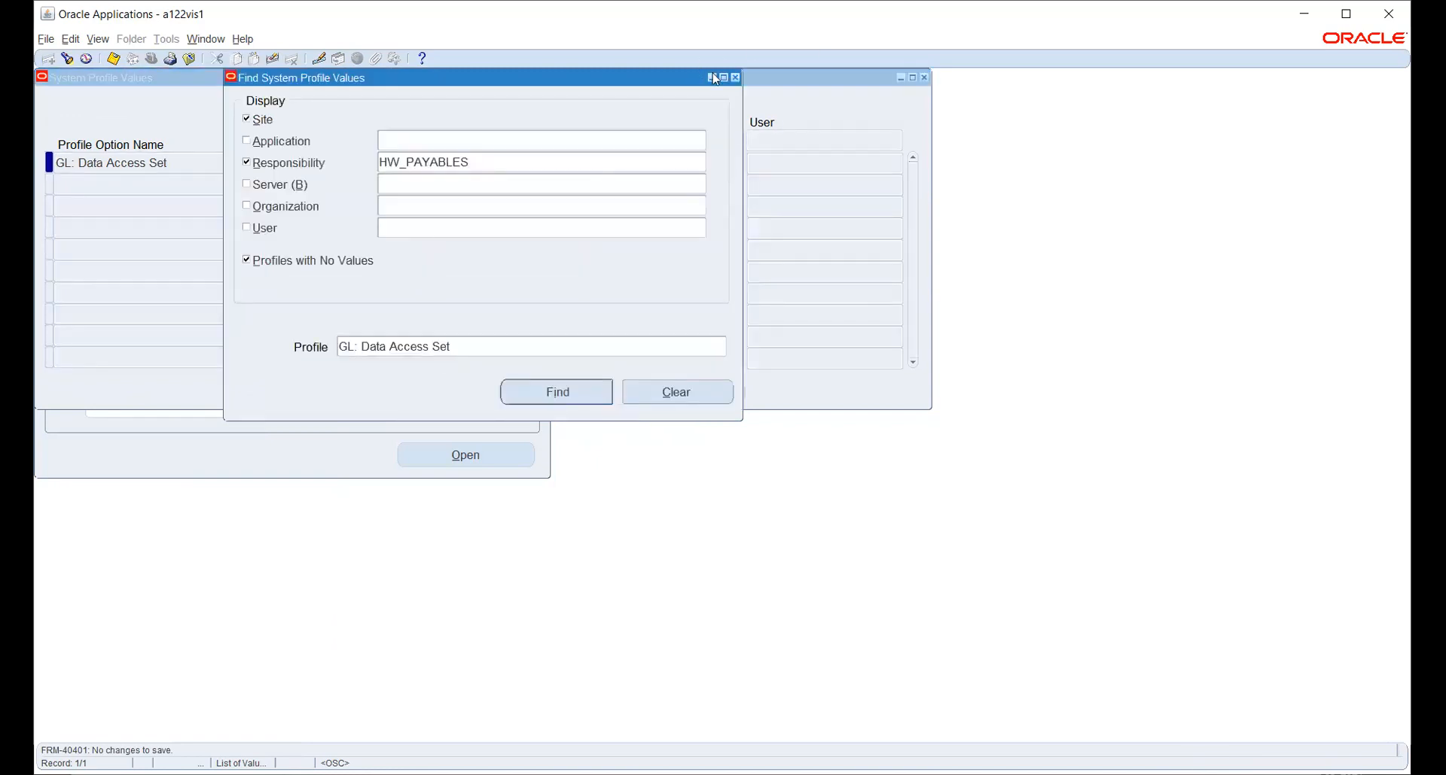
Search %OPER%UNIT and bring up the MO: Operating Unit profile values.
left_click(678, 345)
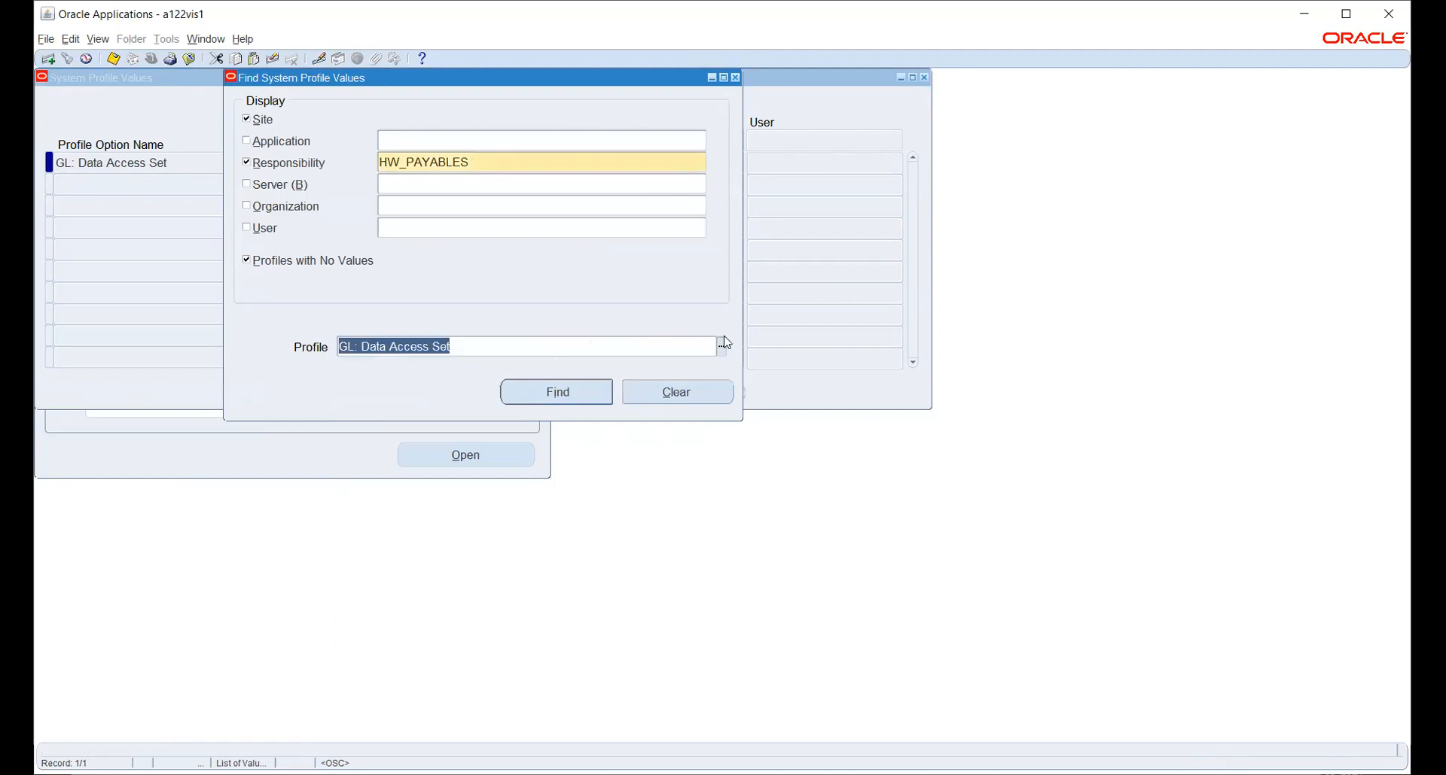
double_click(518, 350)
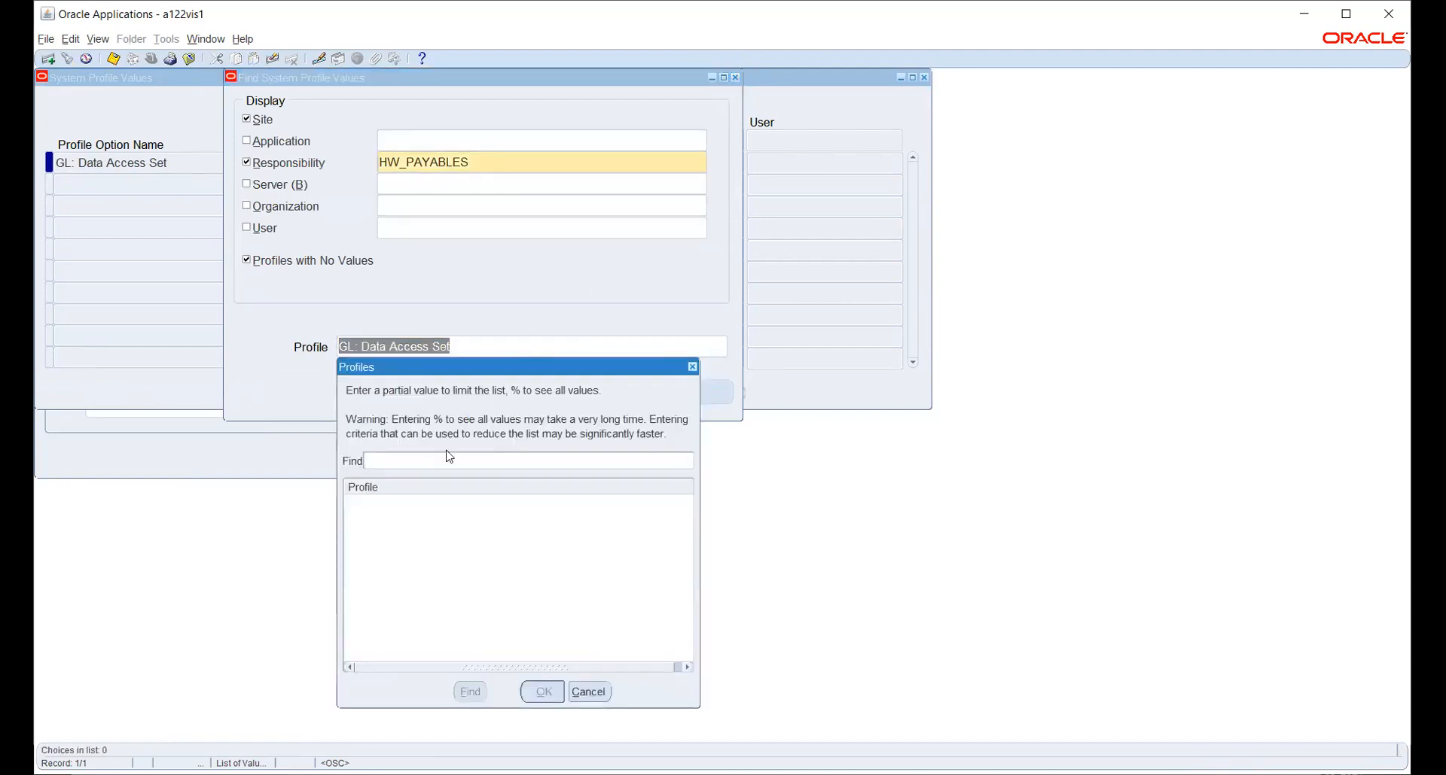
type("%OPER%UNIT")
key("Return")
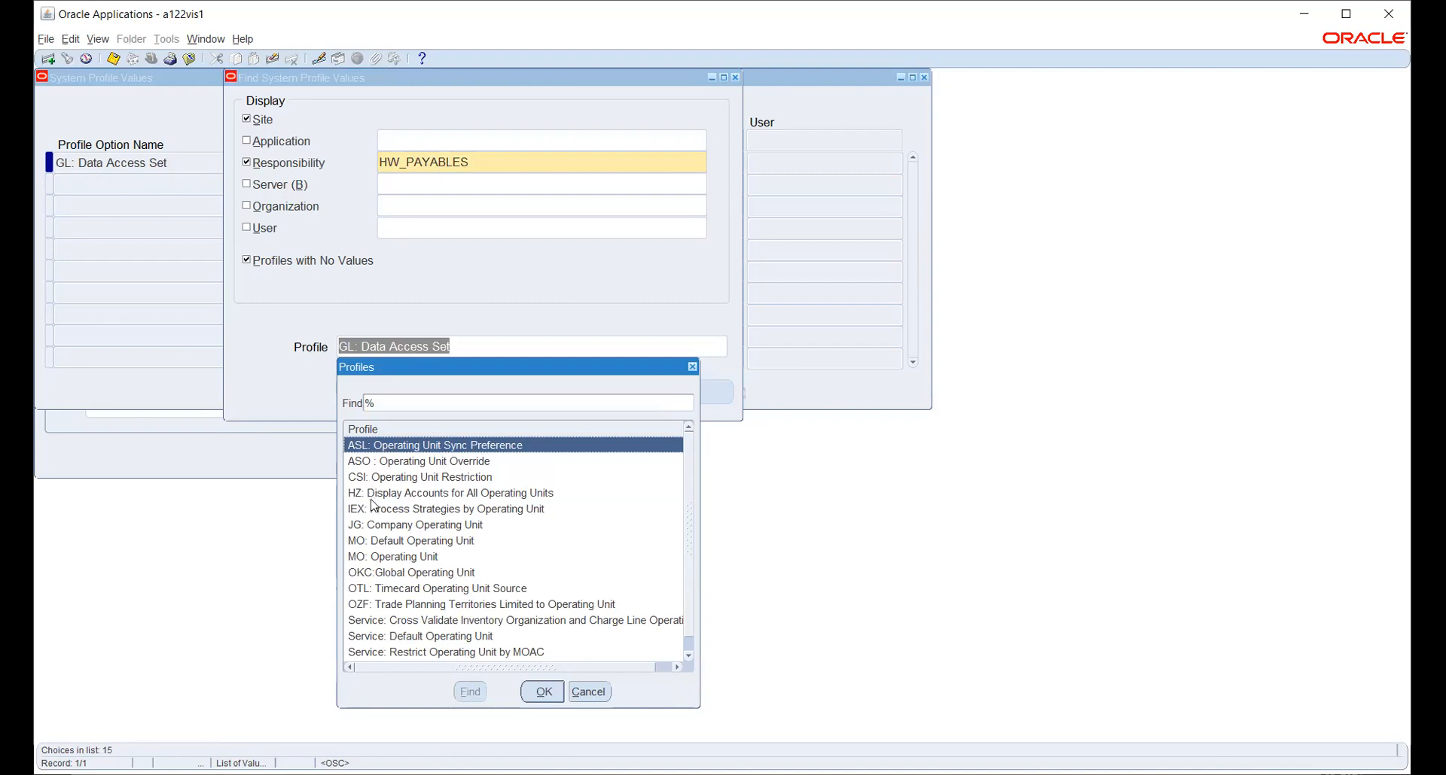
scroll(374, 506, "down", 1)
scroll(375, 506, "up", 1)
left_click(395, 558)
left_click(559, 692)
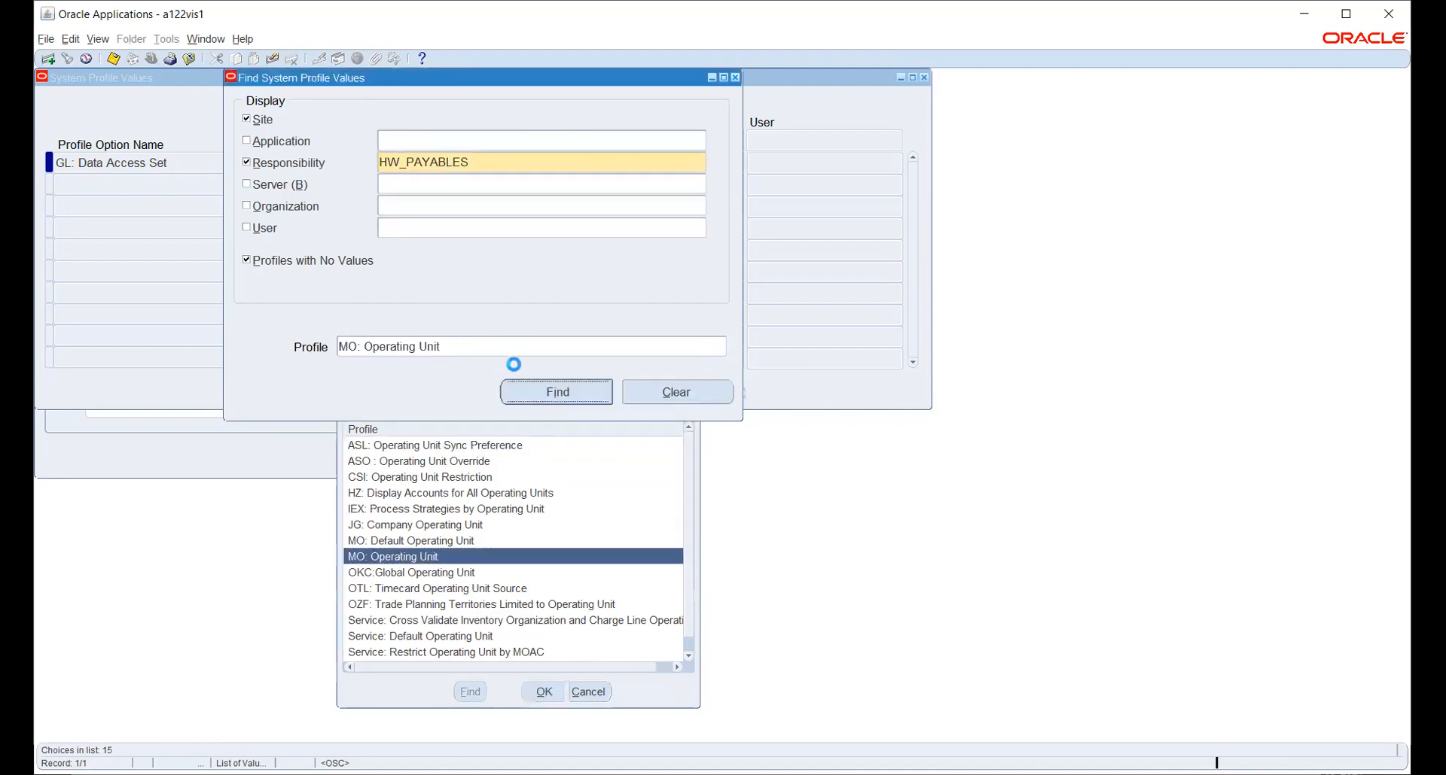
left_click(540, 390)
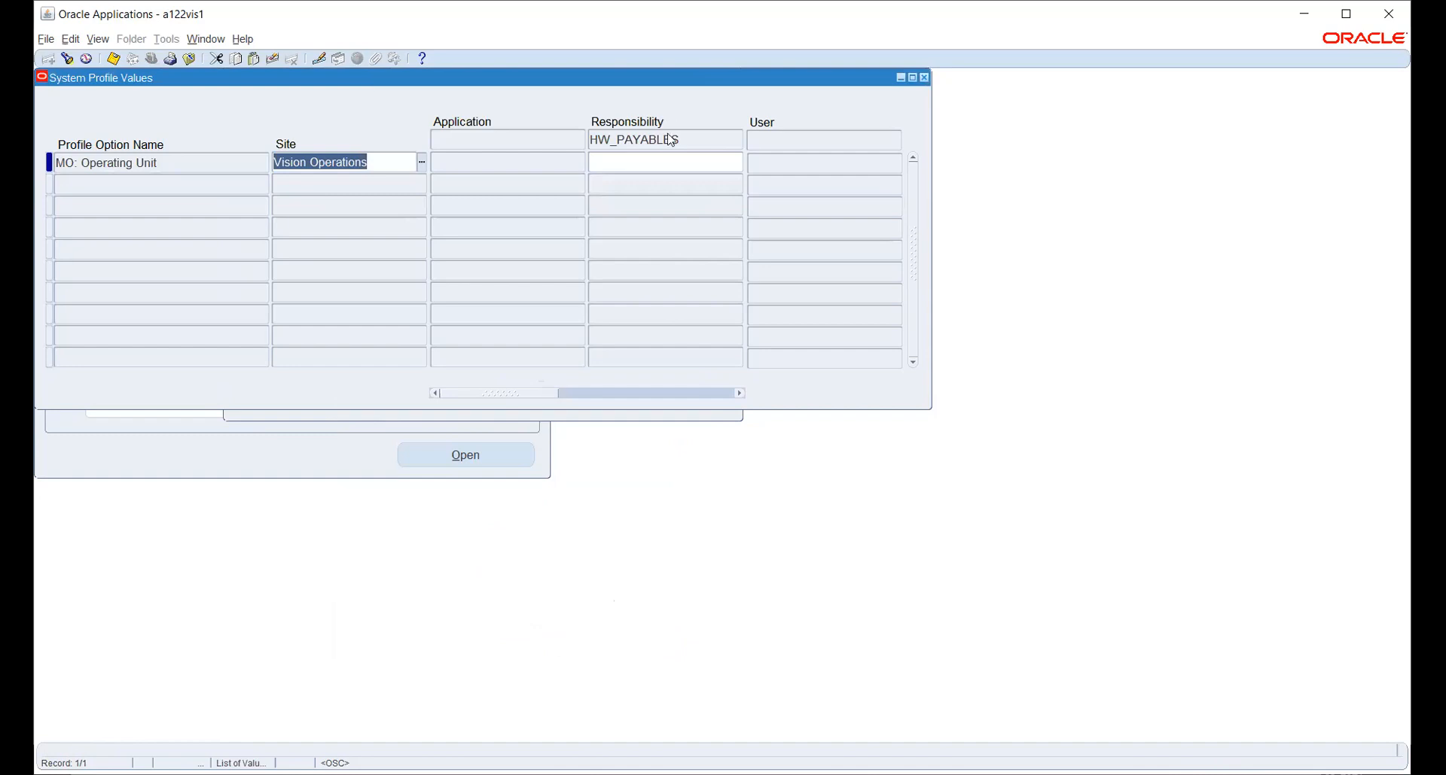
Set HW_PAYABLES' operating unit to the HW OU, save, and close the form.
left_click(647, 162)
left_click(738, 162)
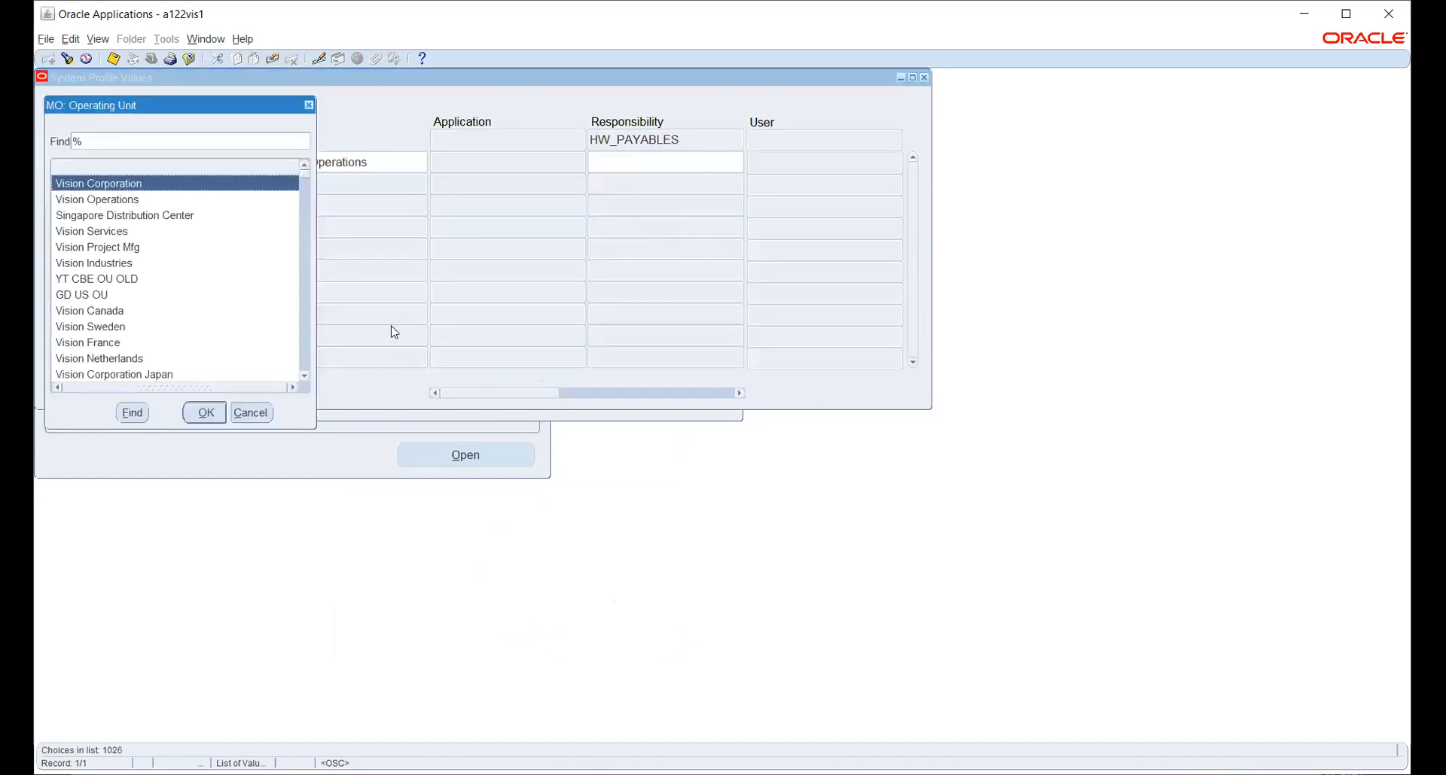
type("h")
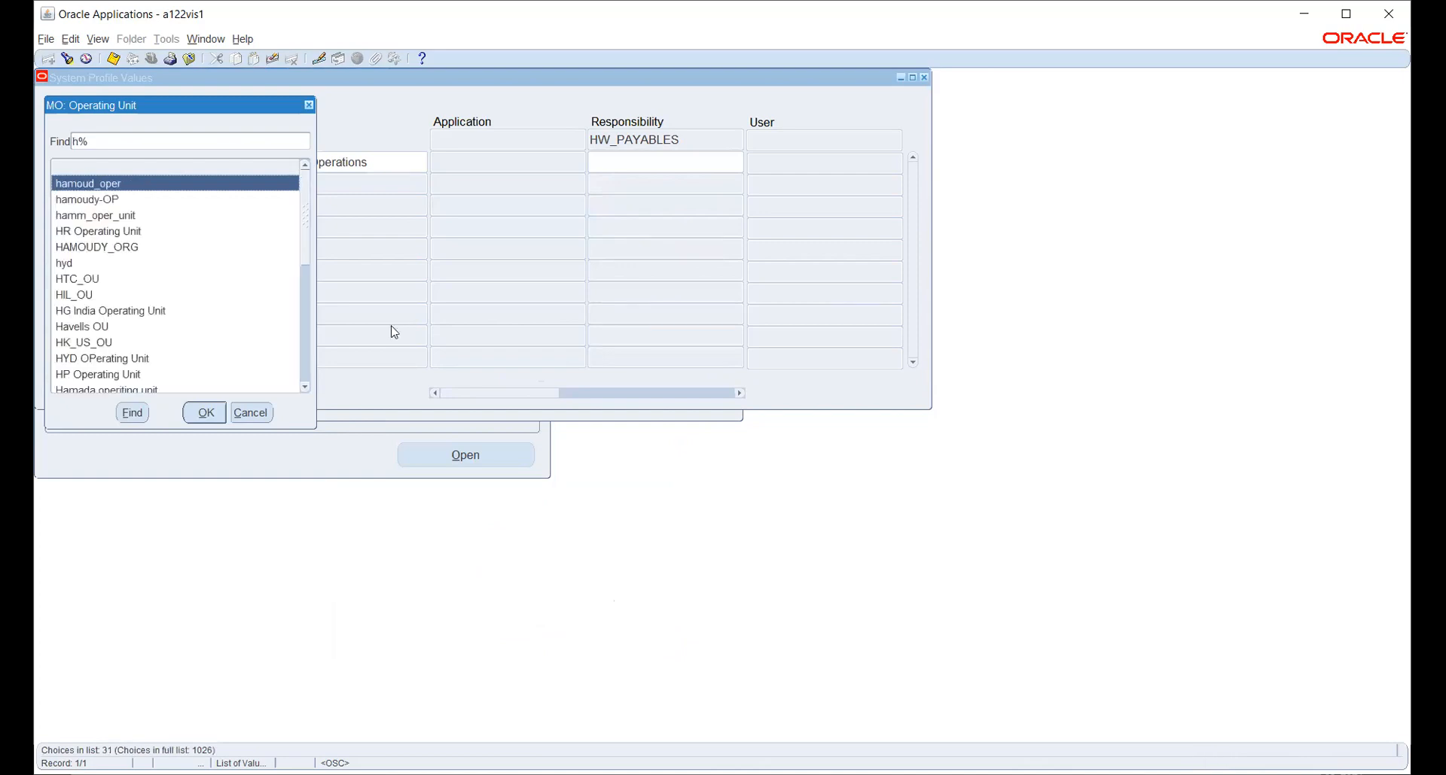
type("w")
key("Down")
key("Return")
key("ctrl+s")
key("F4")
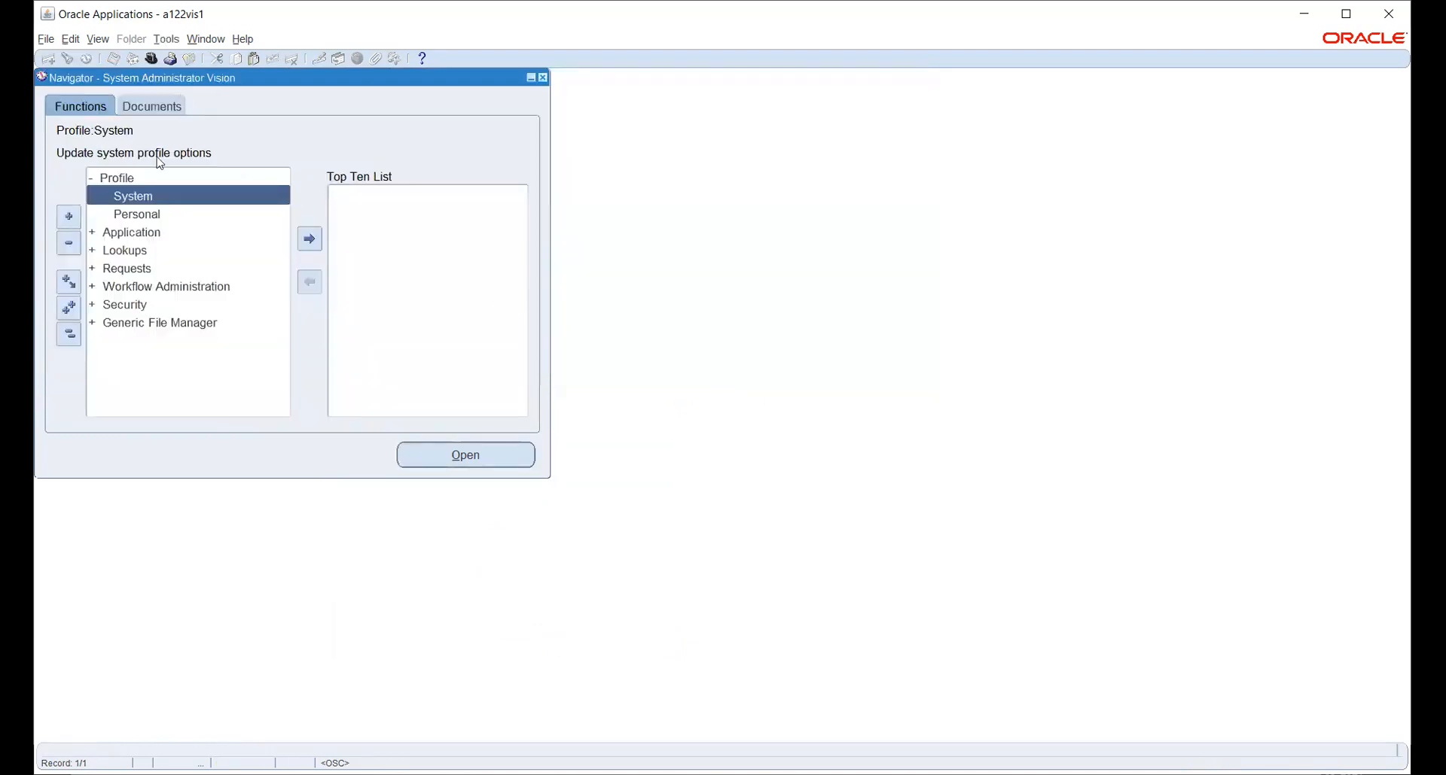
Switch to the Human Resources, Vision Enterprises responsibility.
left_click(153, 65)
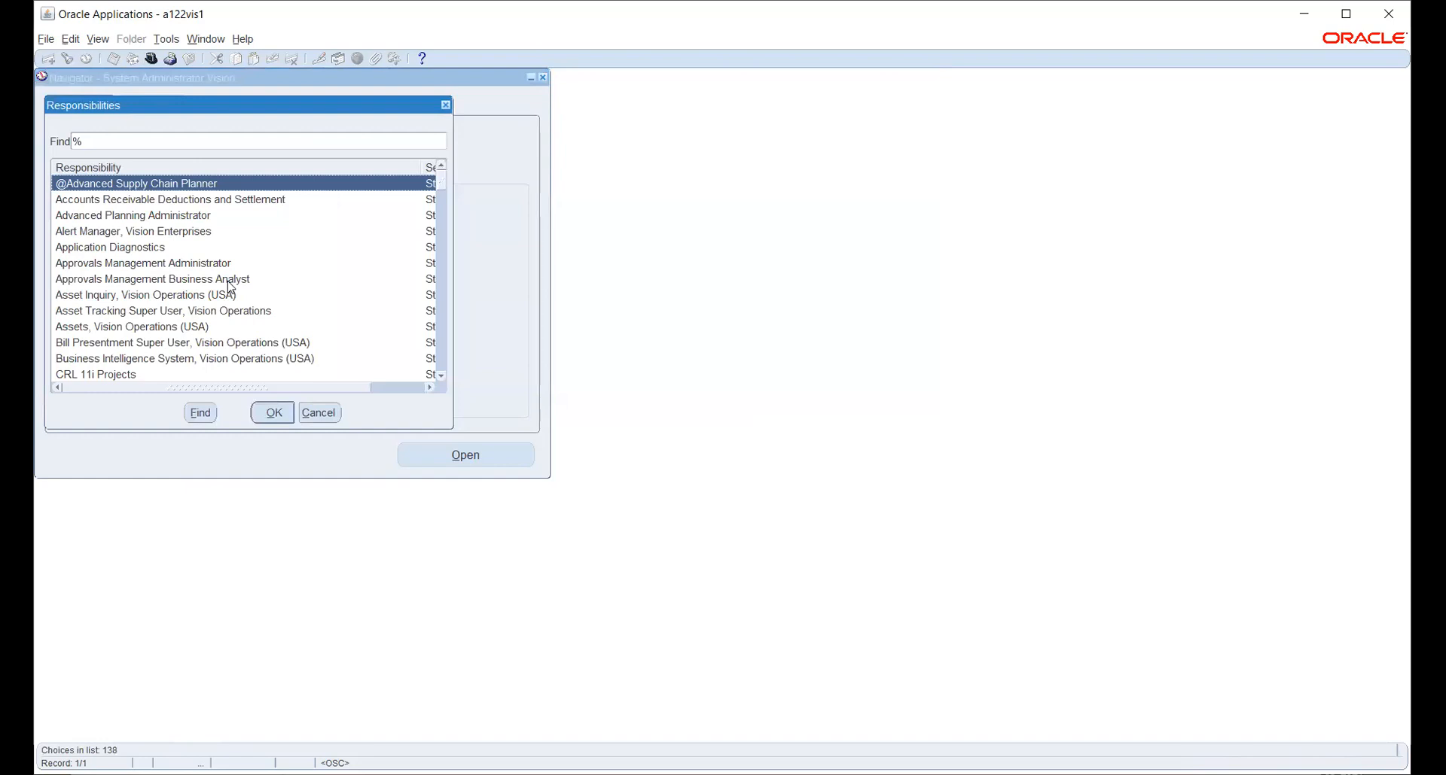
type("h")
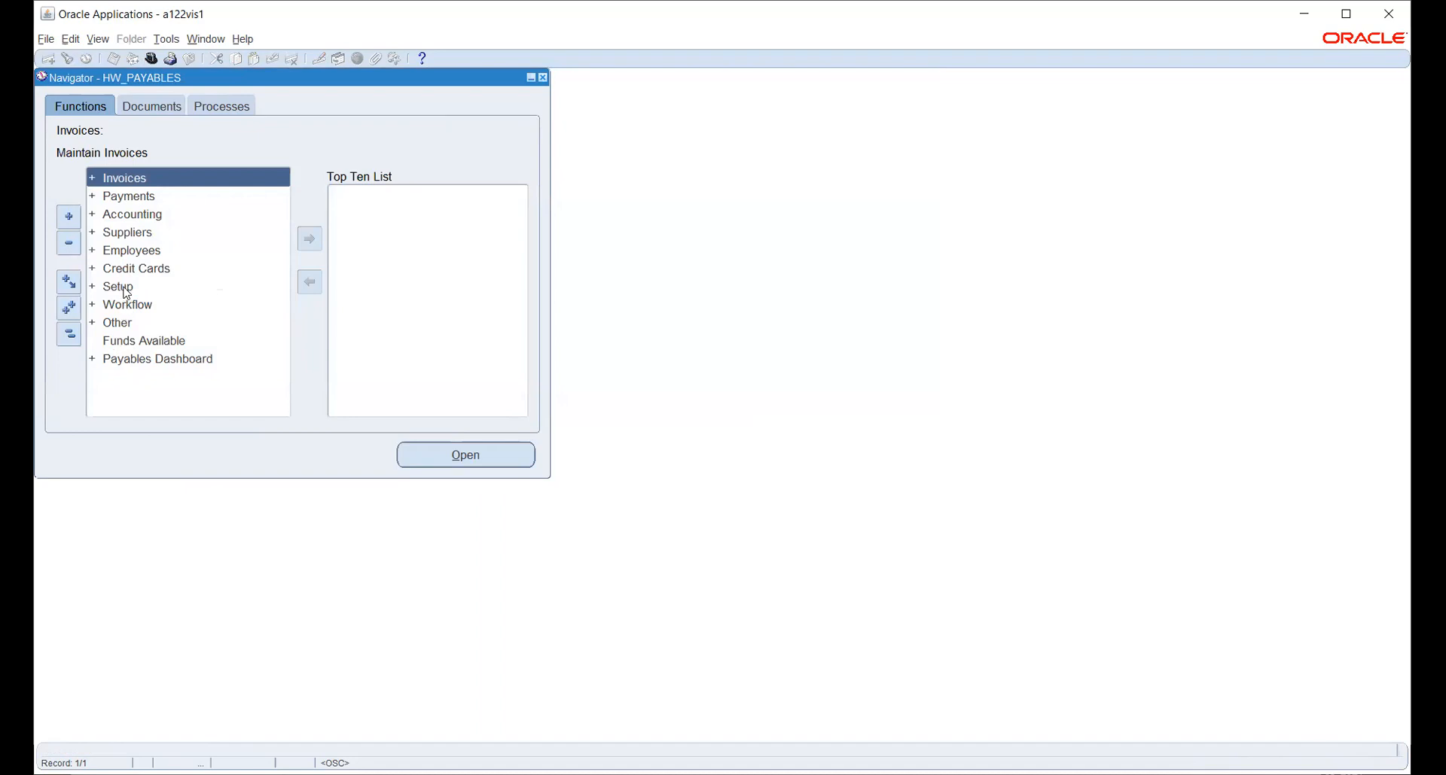
left_click(151, 59)
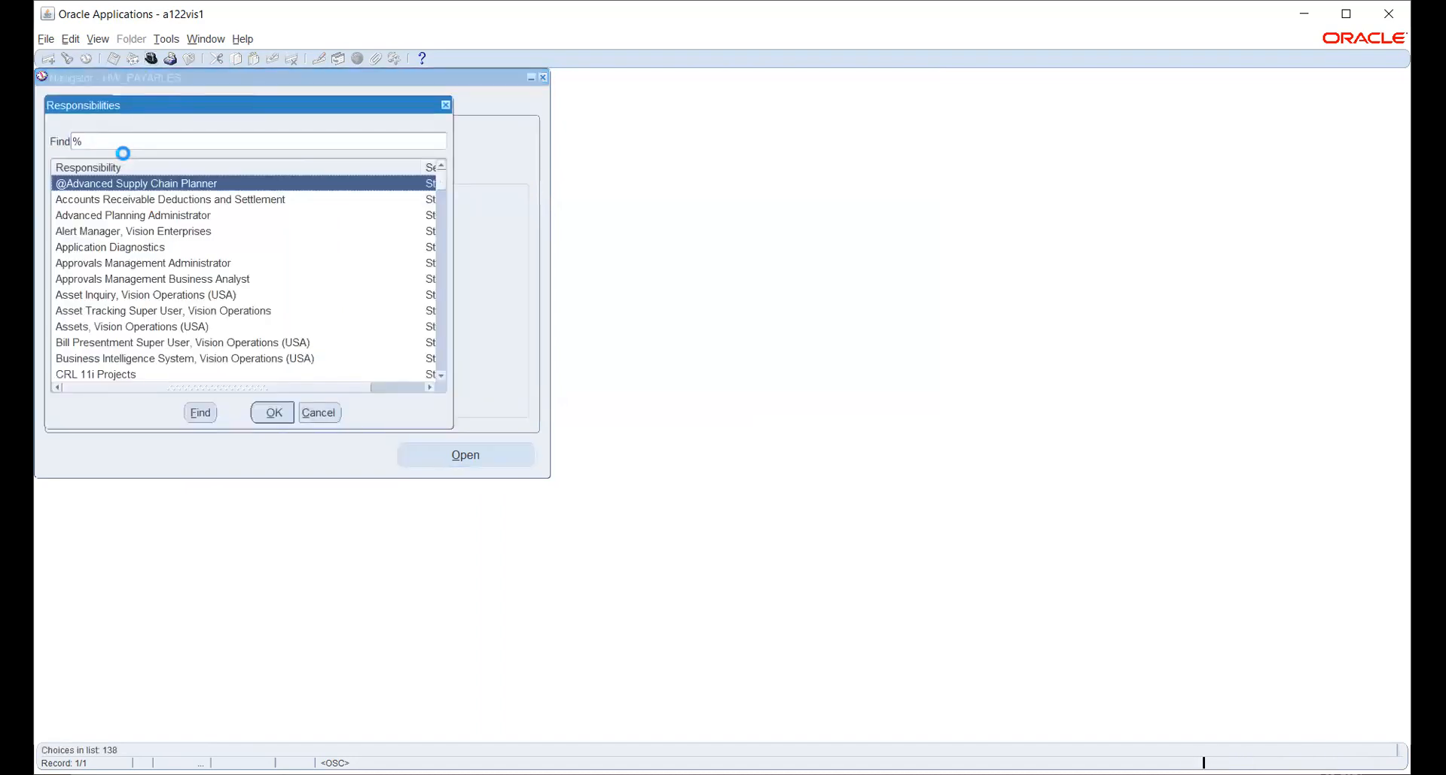
type("h")
key("Return")
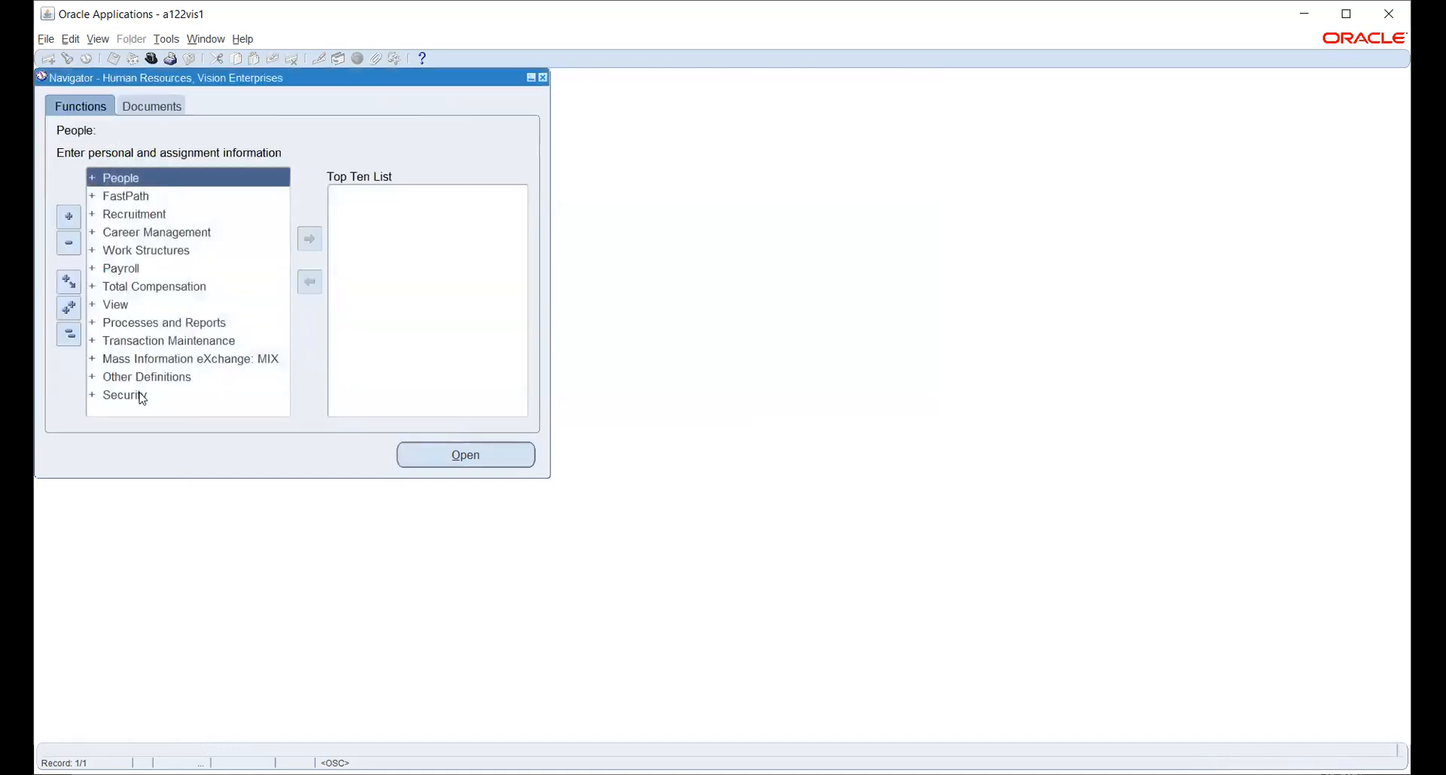
Expand Security in the HR Navigator and choose the Profile function.
double_click(142, 397)
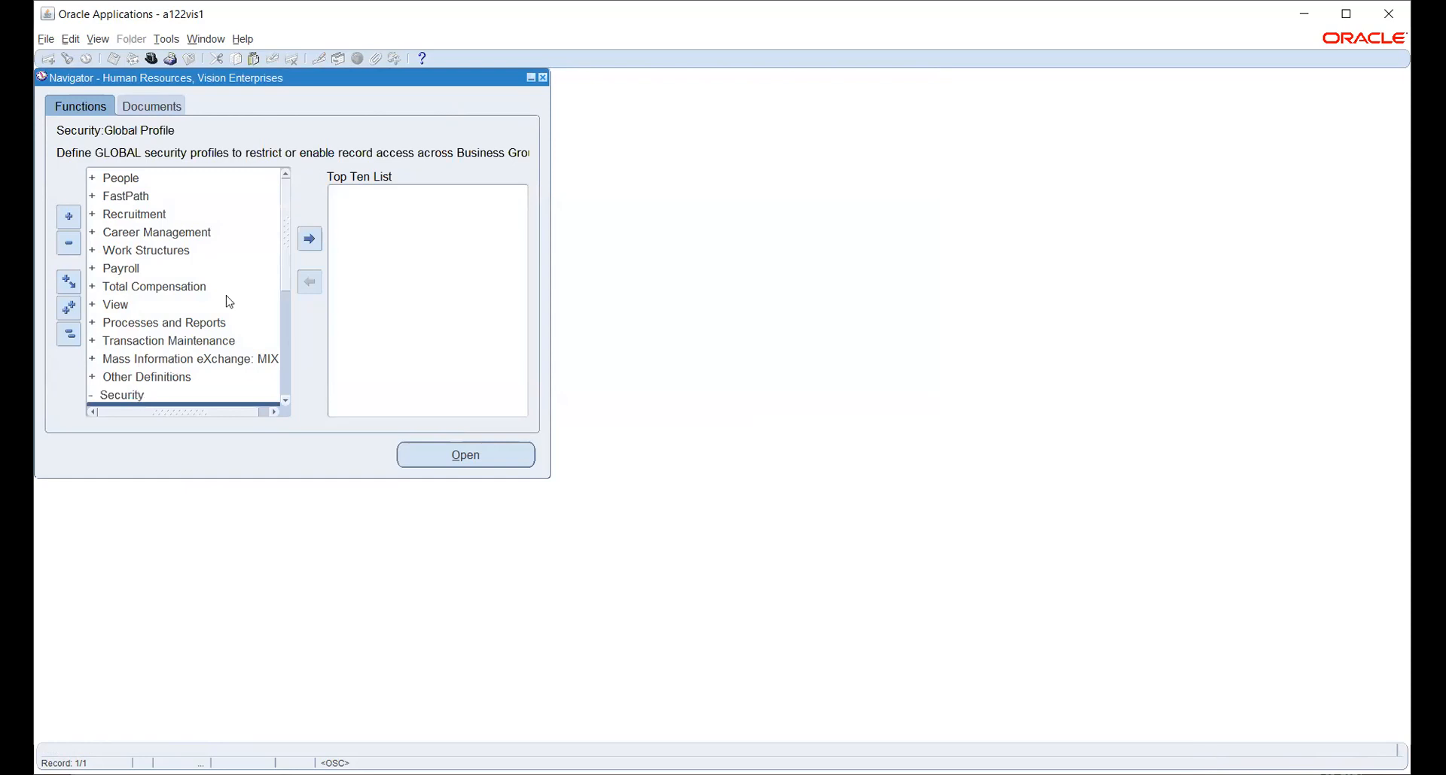
scroll(260, 247, "down", 3)
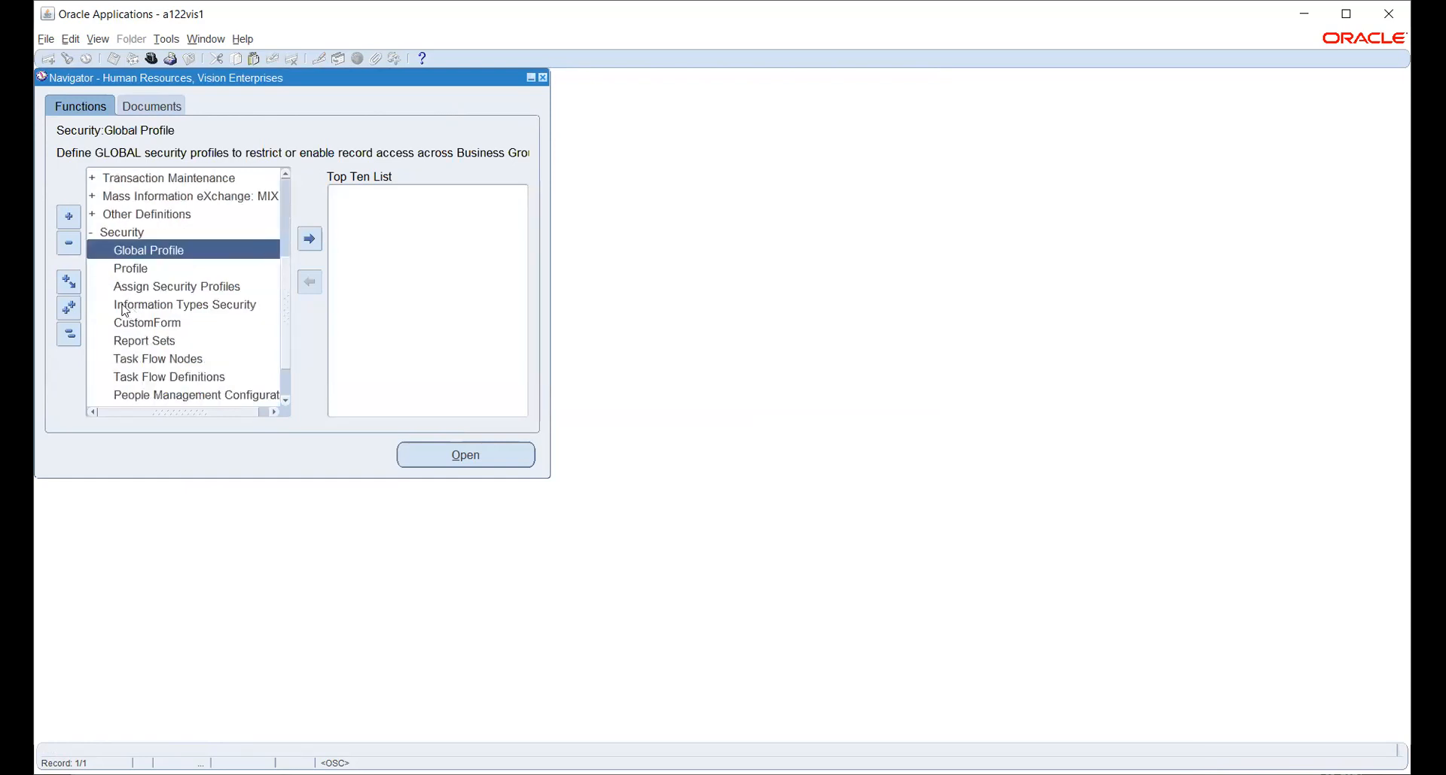
left_click(147, 268)
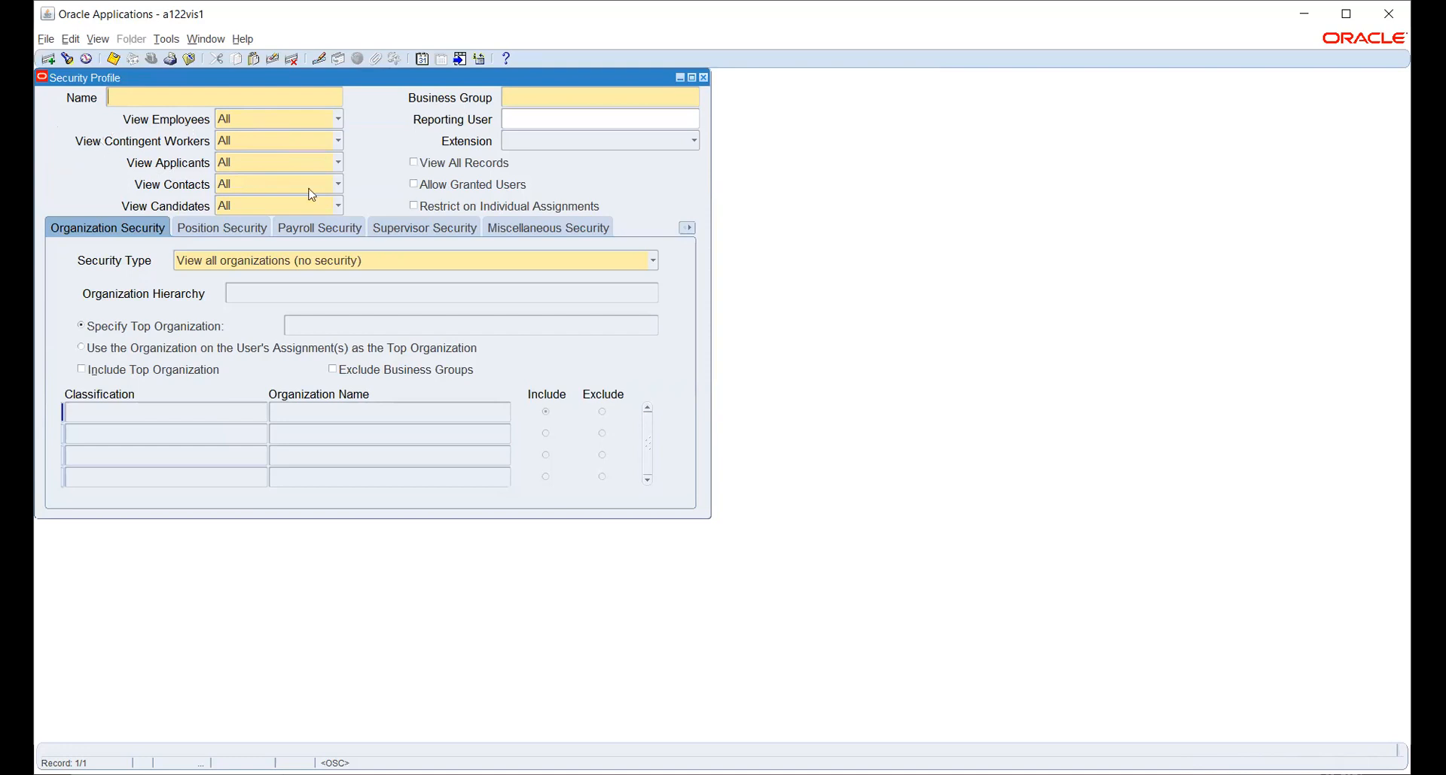
Leave View Employees at All and list the organization Security Type options.
left_click(292, 118)
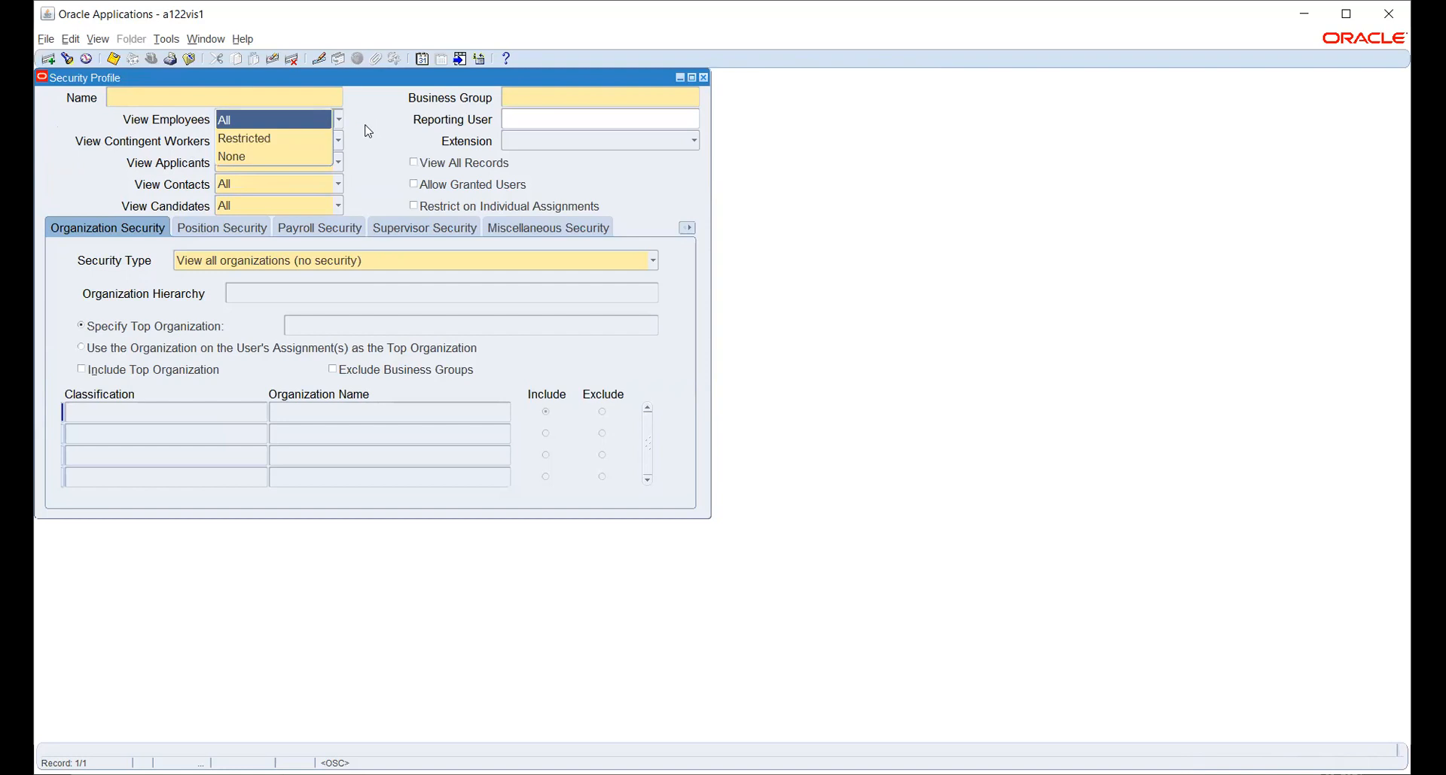
left_click(367, 128)
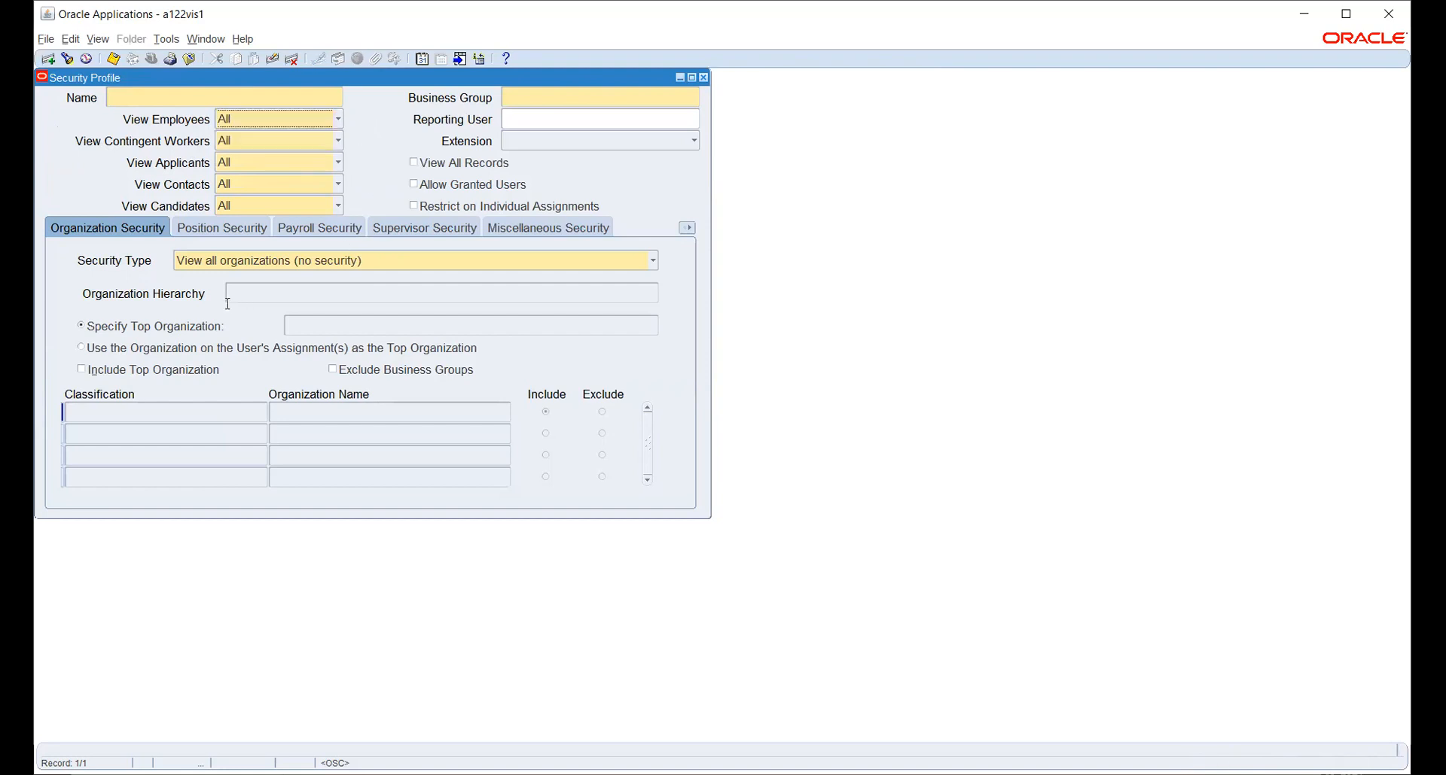
left_click(220, 264)
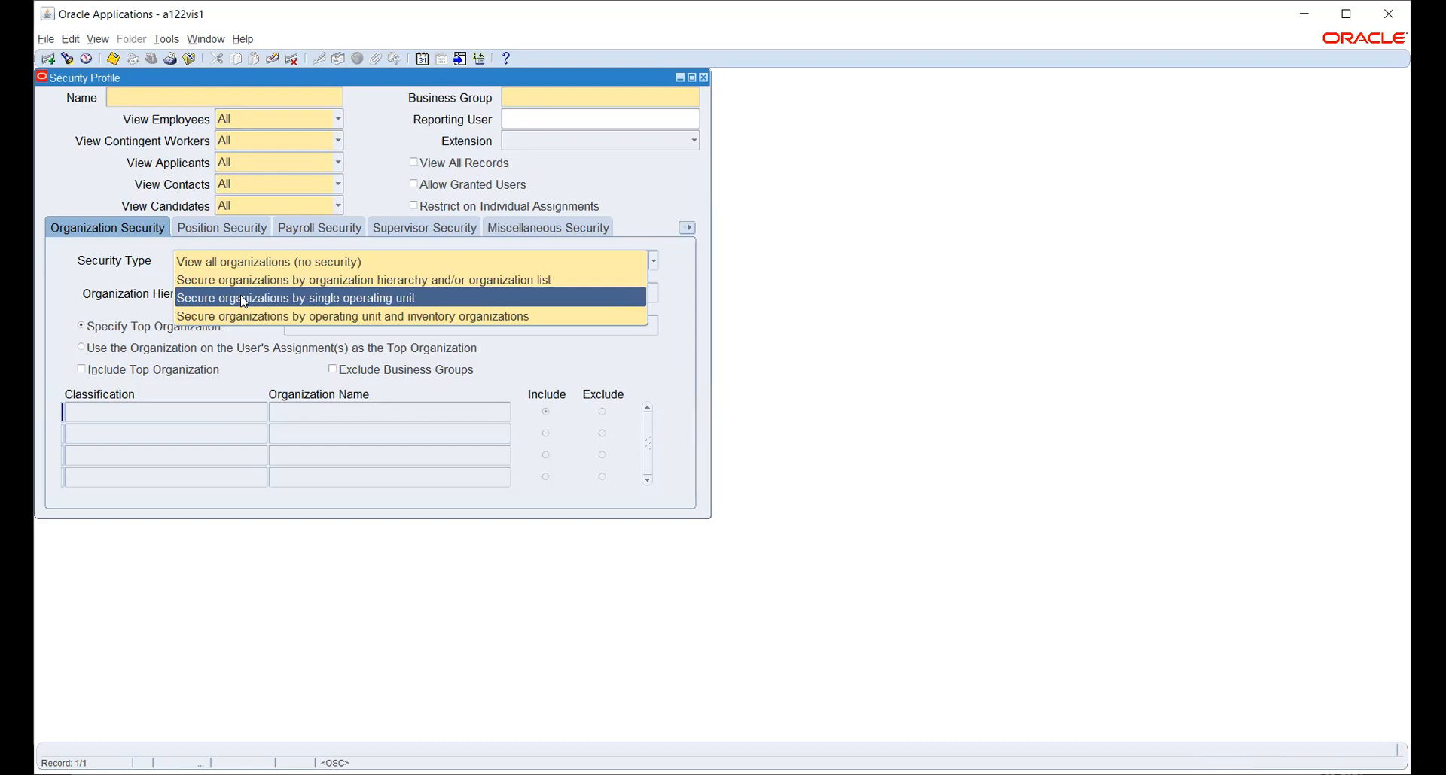
Try the Security Type options, settling on Secure organizations by operating unit and inventory organizations.
left_click(243, 300)
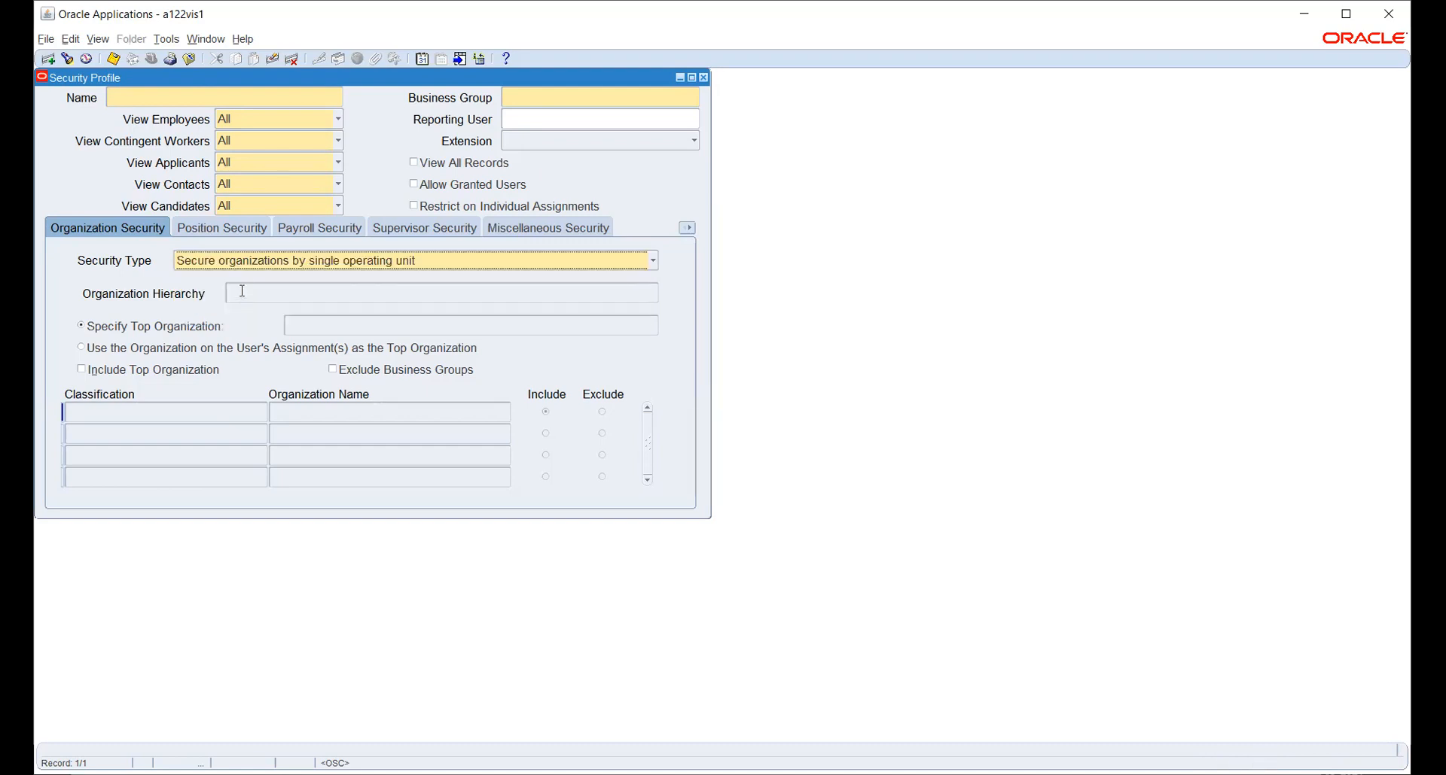
left_click(265, 265)
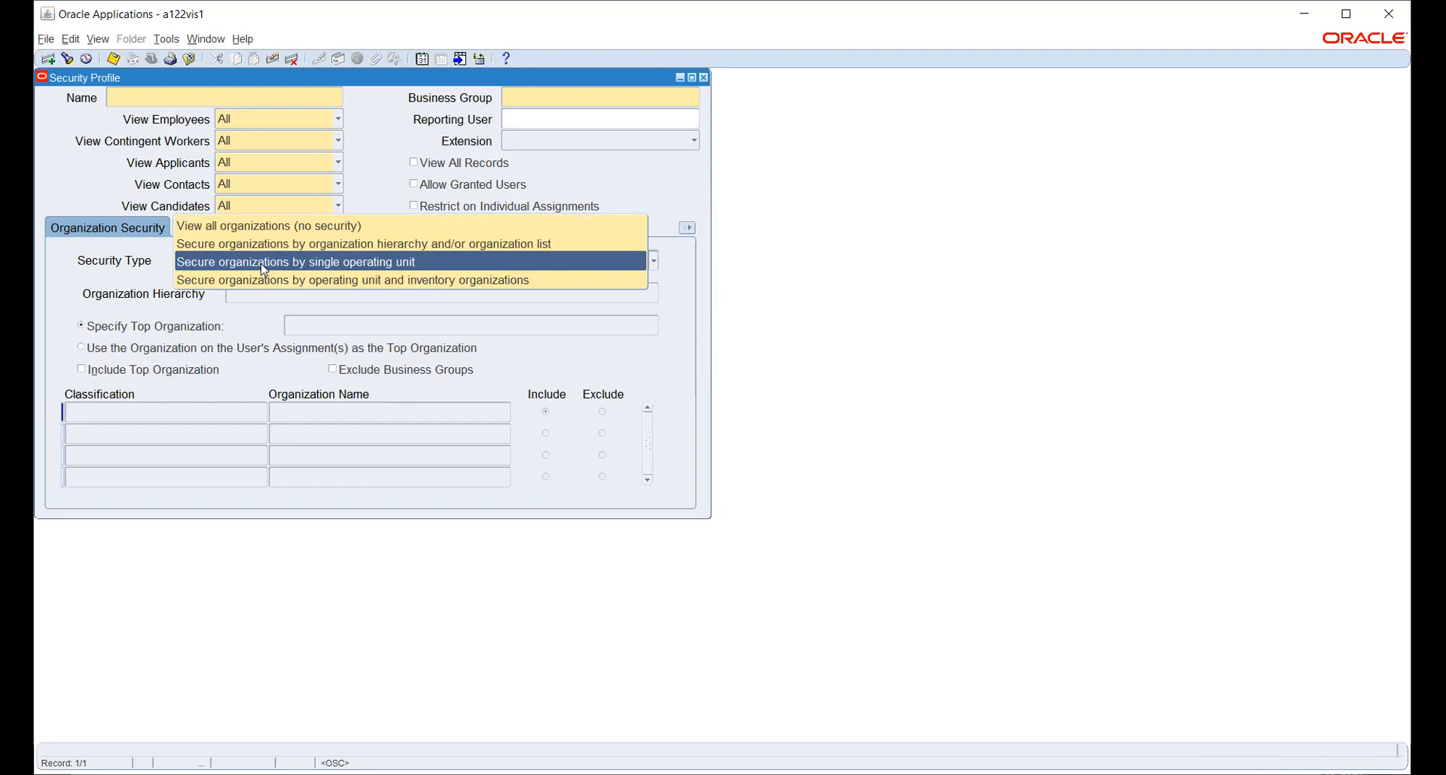
left_click(202, 283)
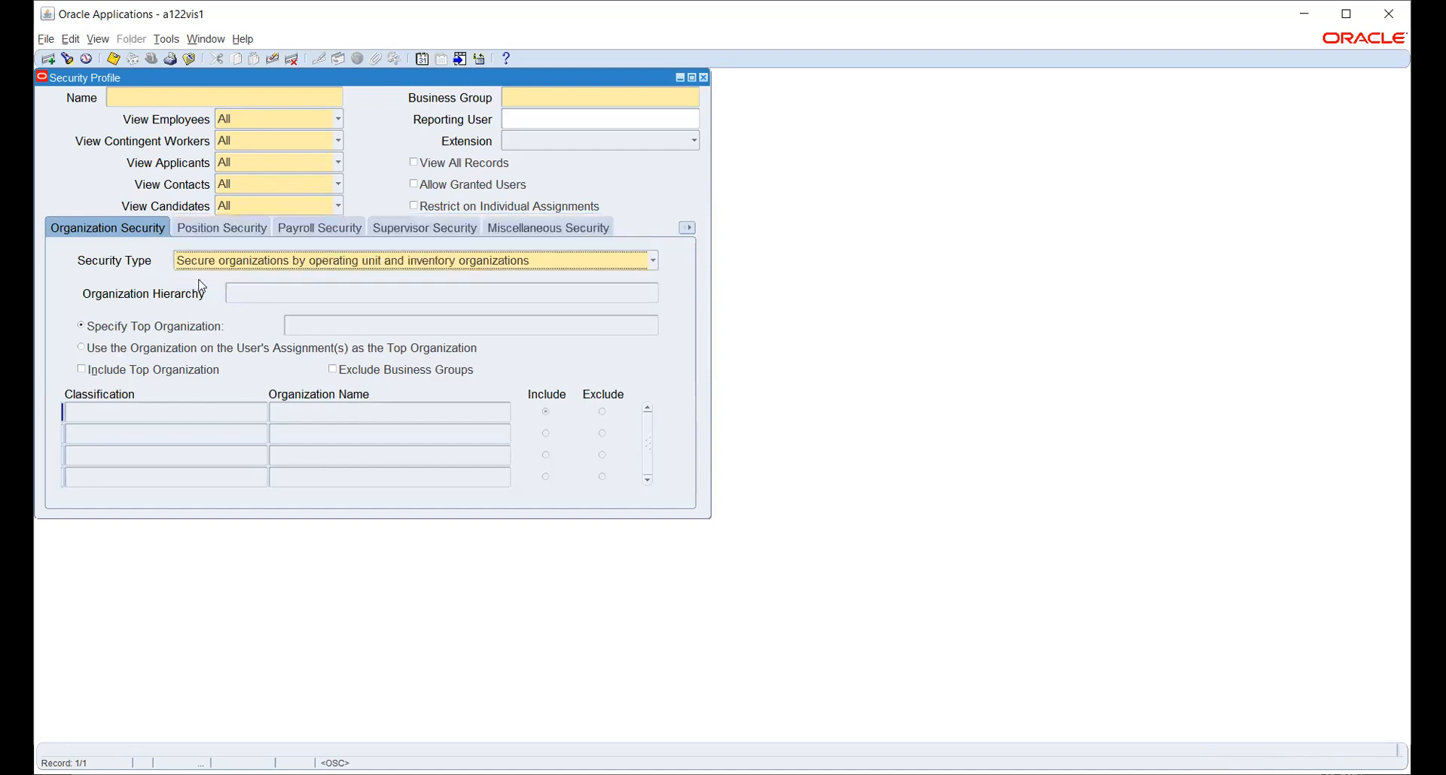
left_click(422, 262)
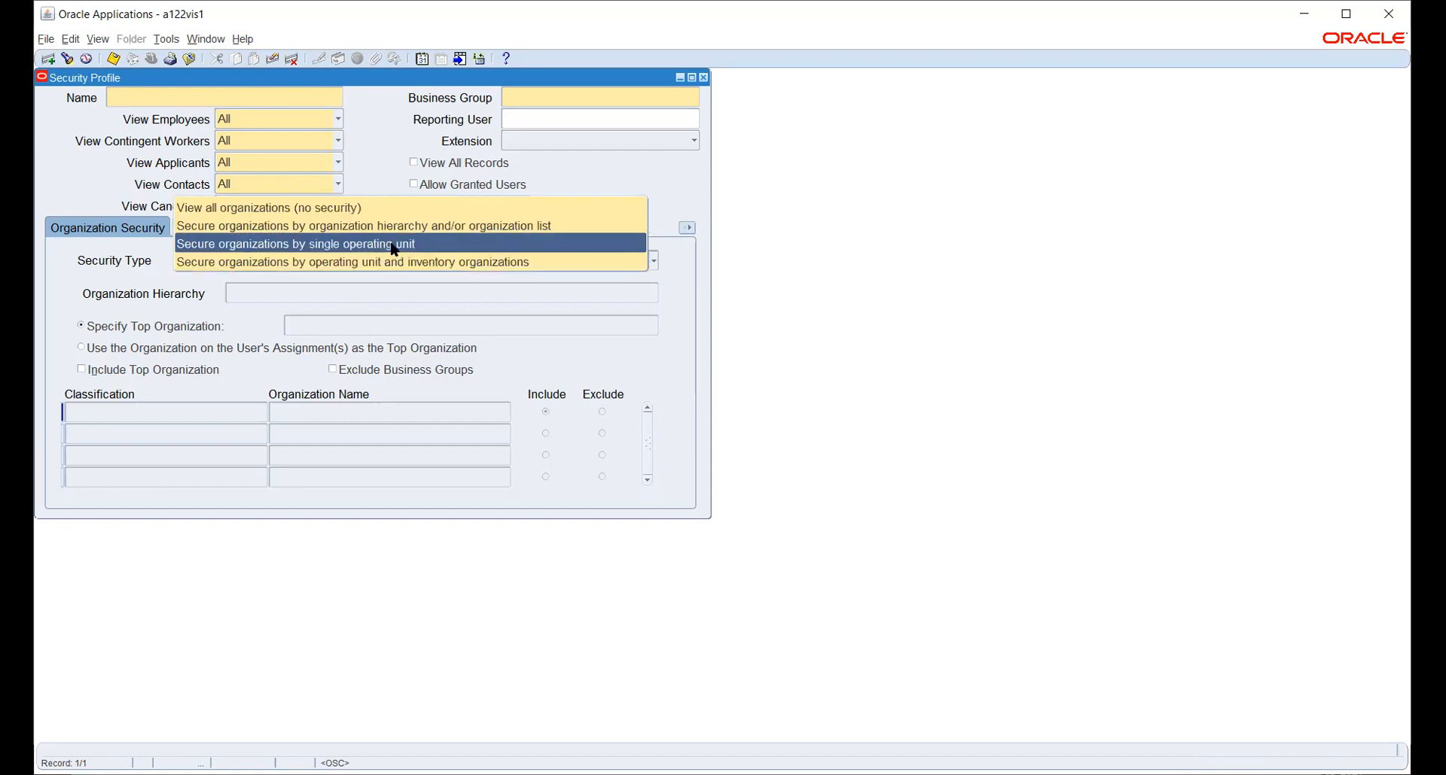
left_click(394, 244)
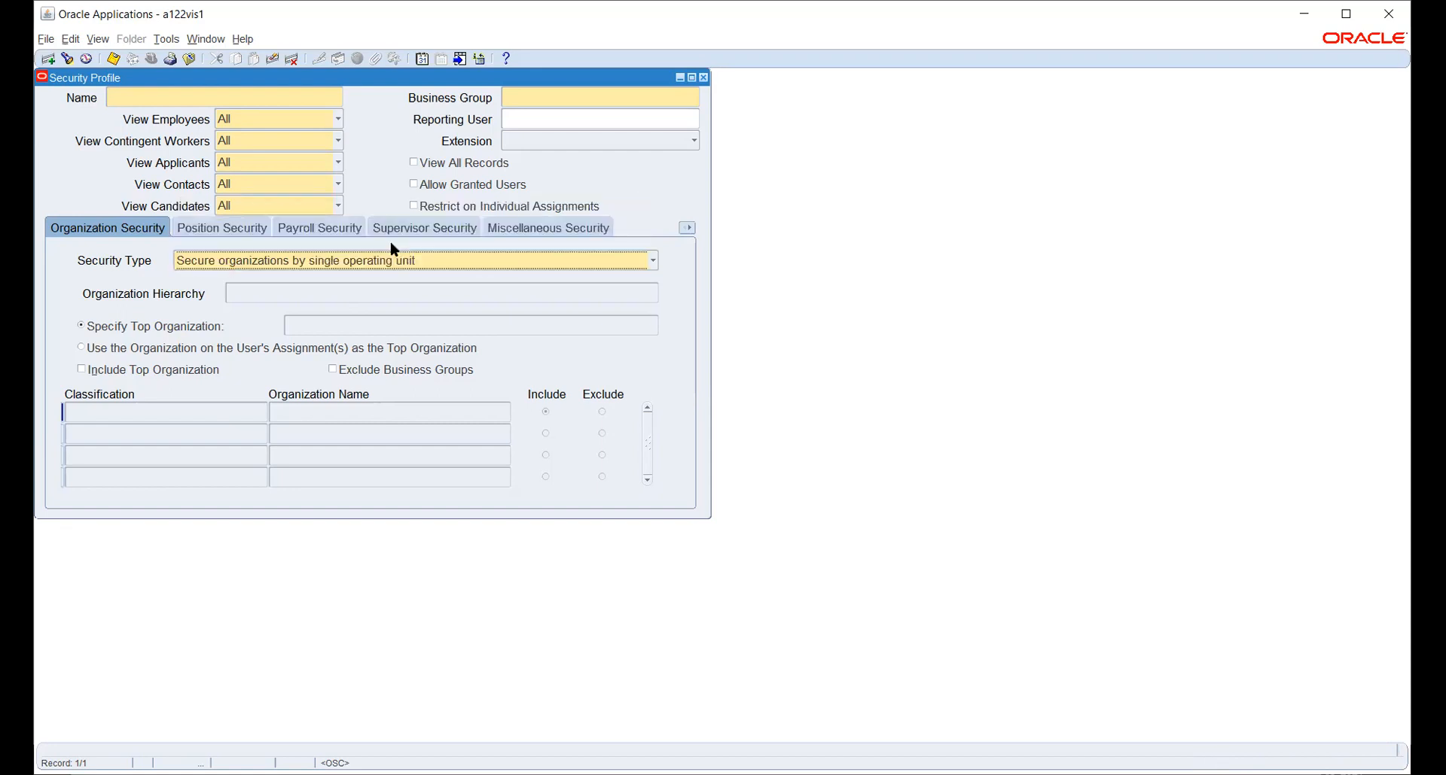
left_click(406, 262)
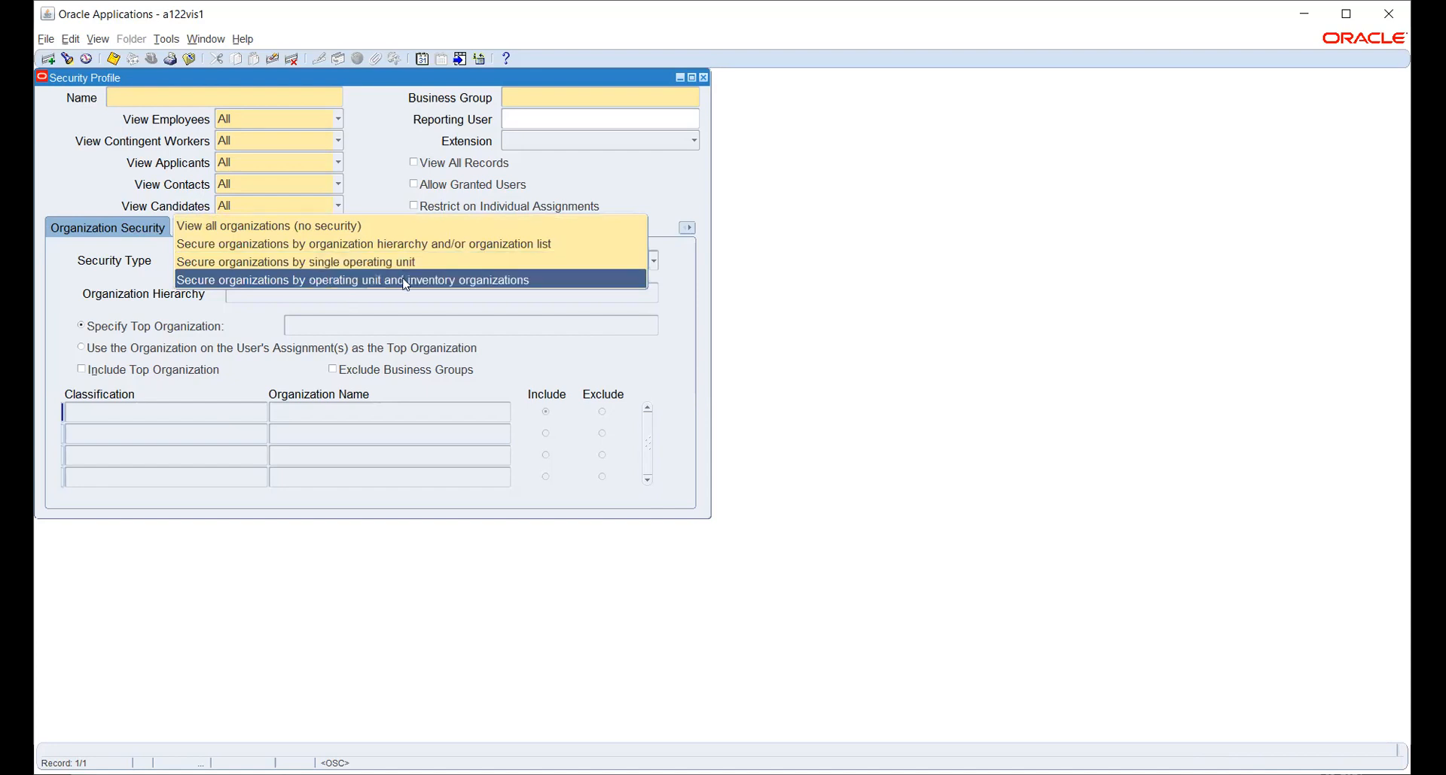
left_click(396, 244)
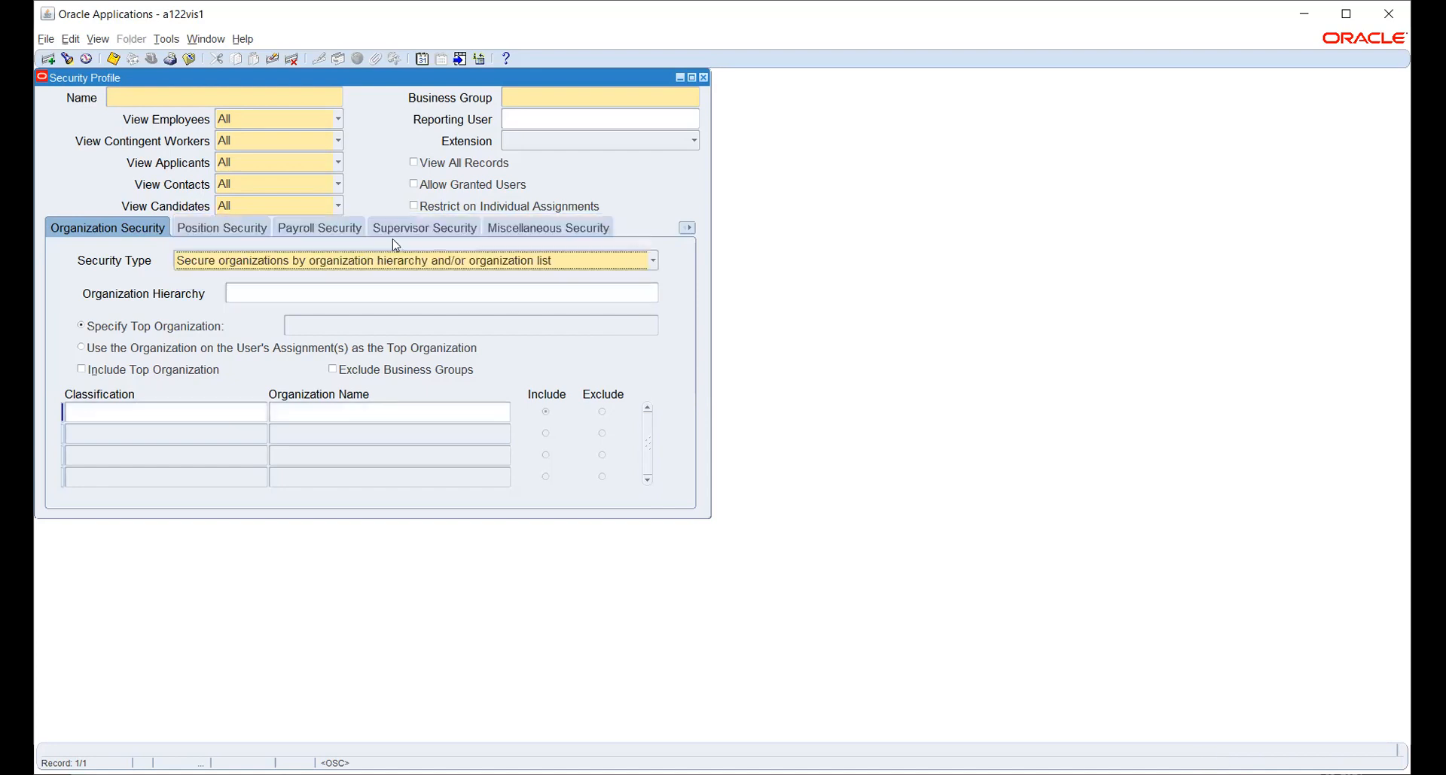
left_click(249, 292)
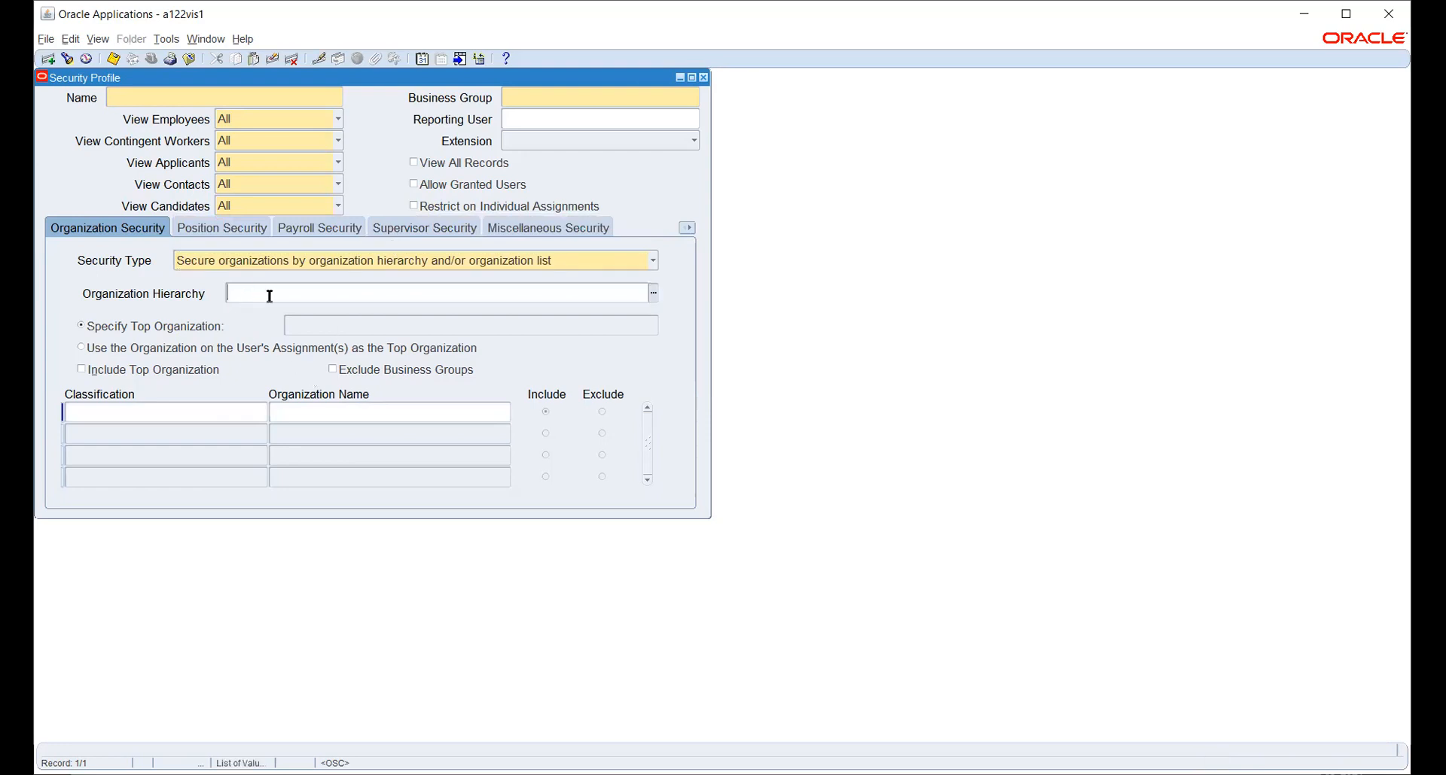
left_click(208, 404)
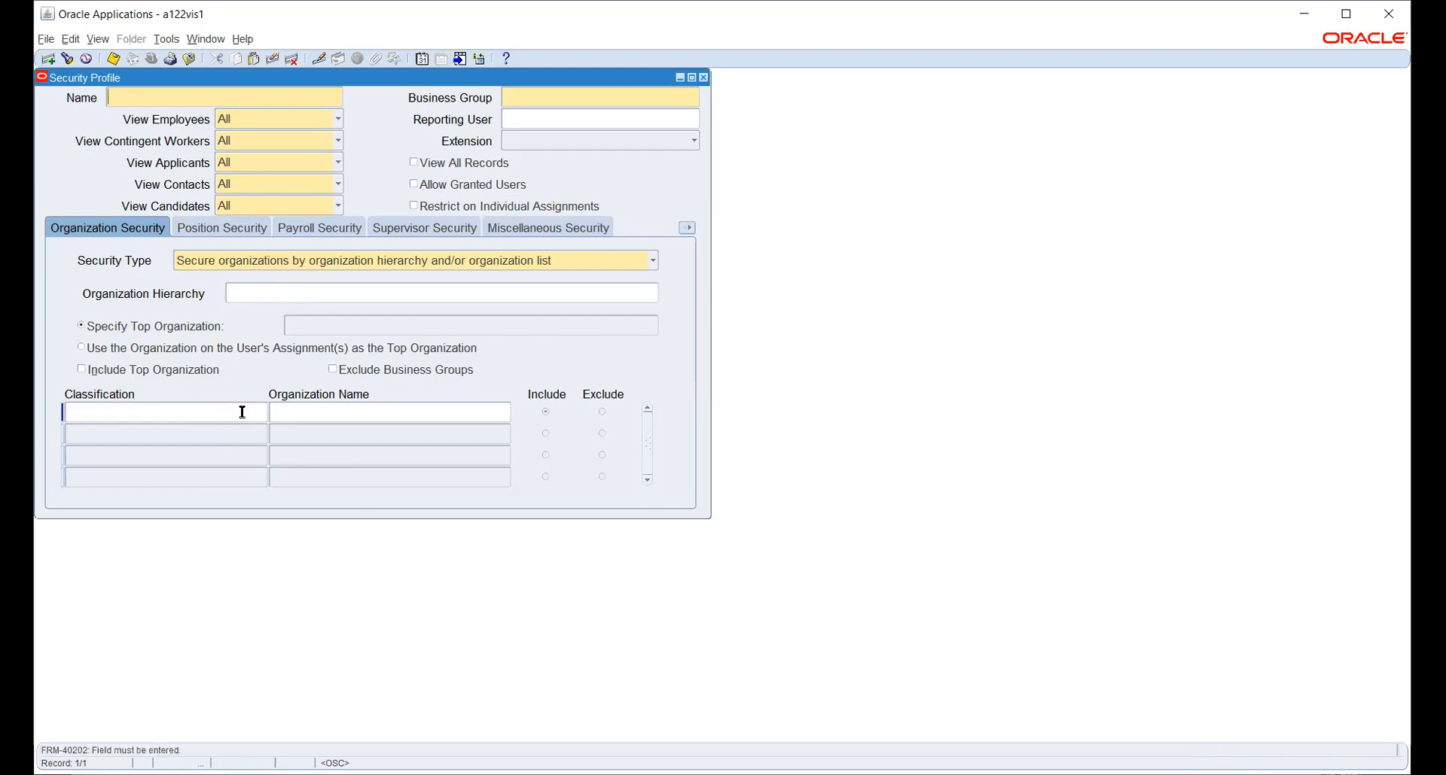
left_click(524, 261)
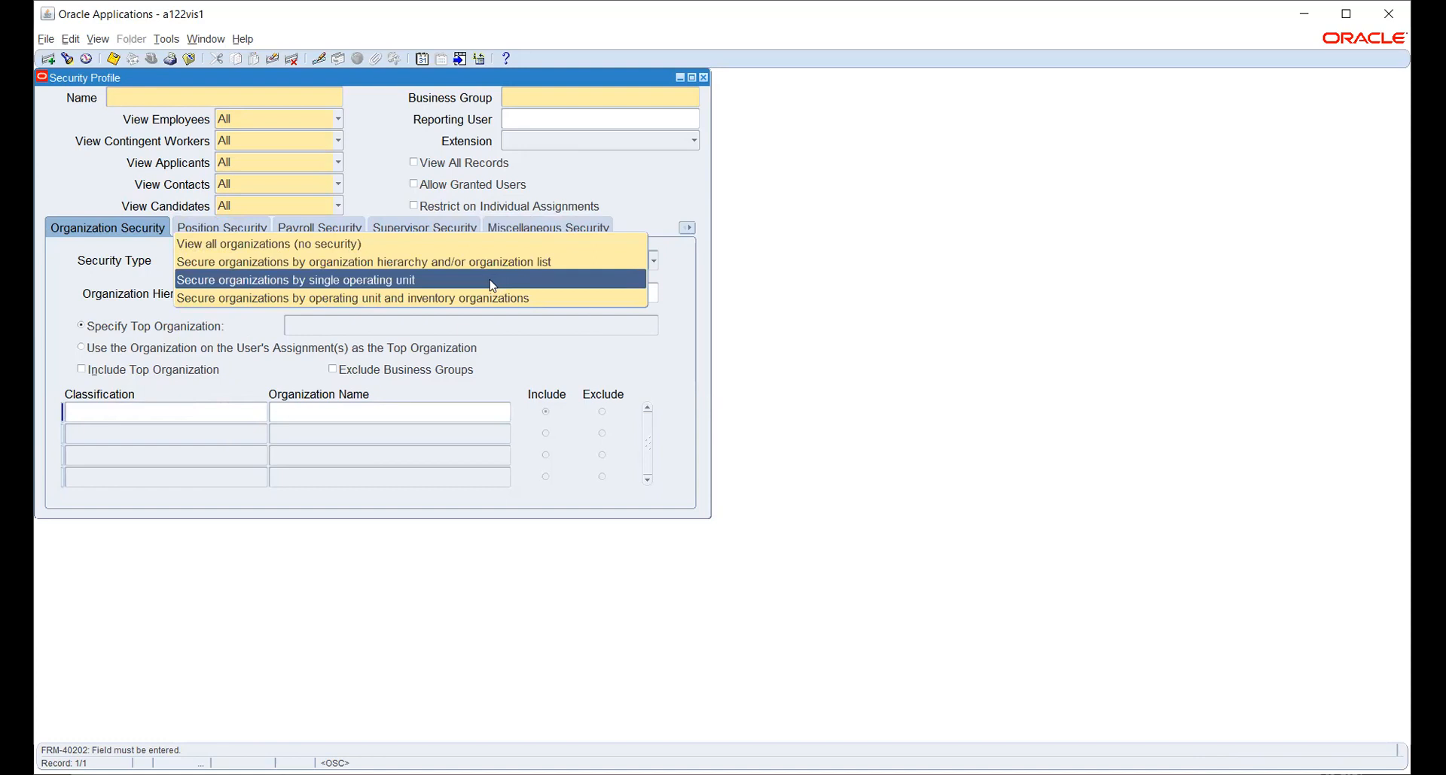
left_click(495, 299)
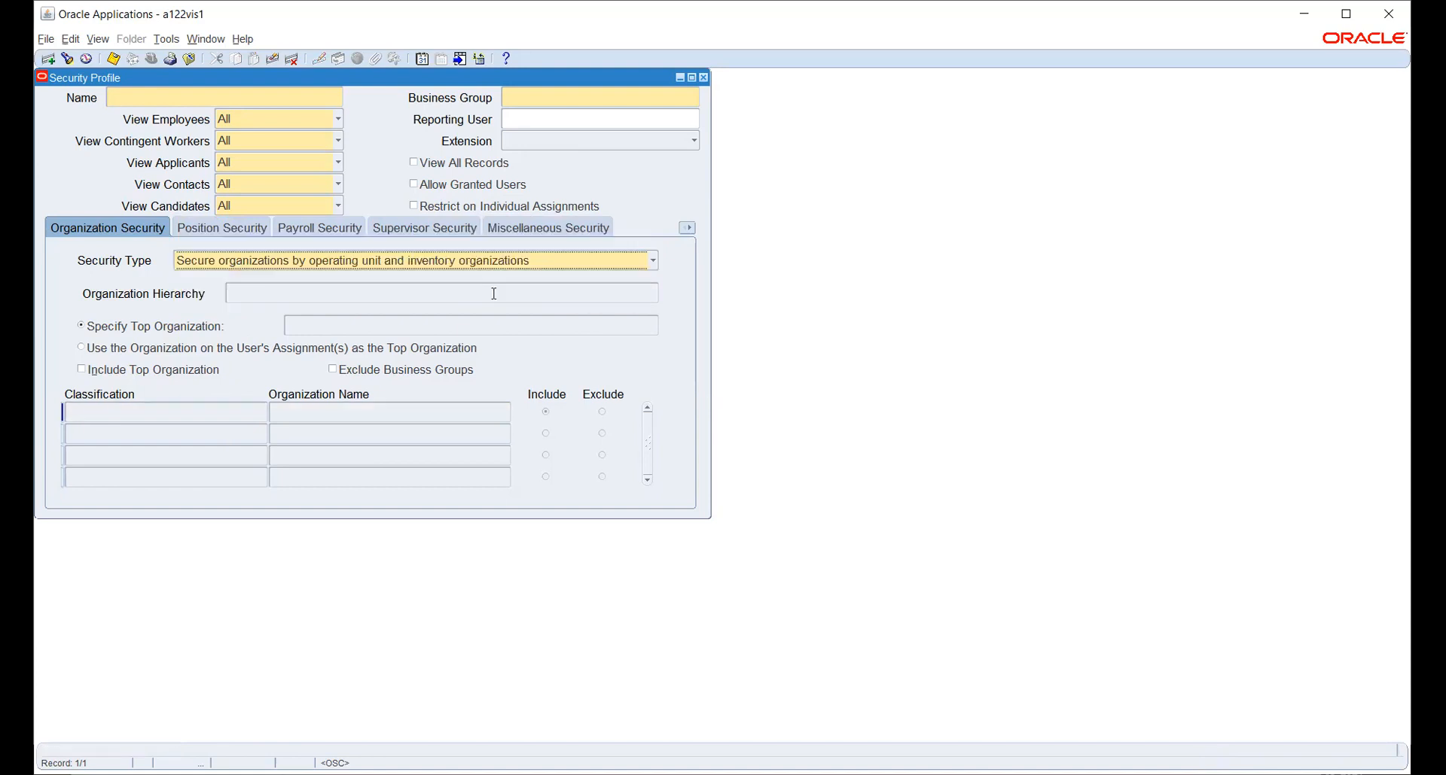
left_click(338, 413)
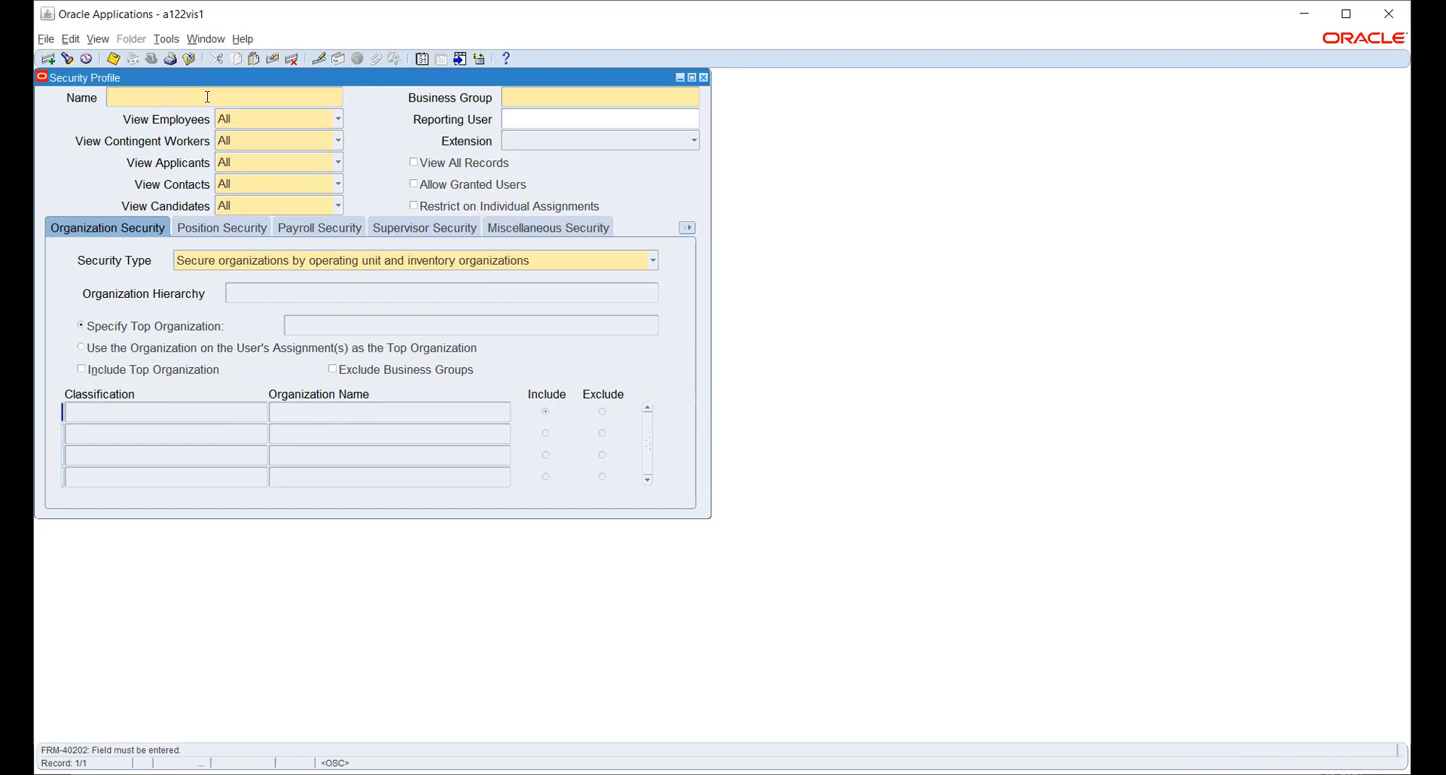
Name the profile HW_SEC_PROFILE with business group HW_BG.
type("HWSECPROFILE")
type("__")
key("BackSpace")
type("_")
left_click(535, 94)
type("HW_BG")
key("Tab")
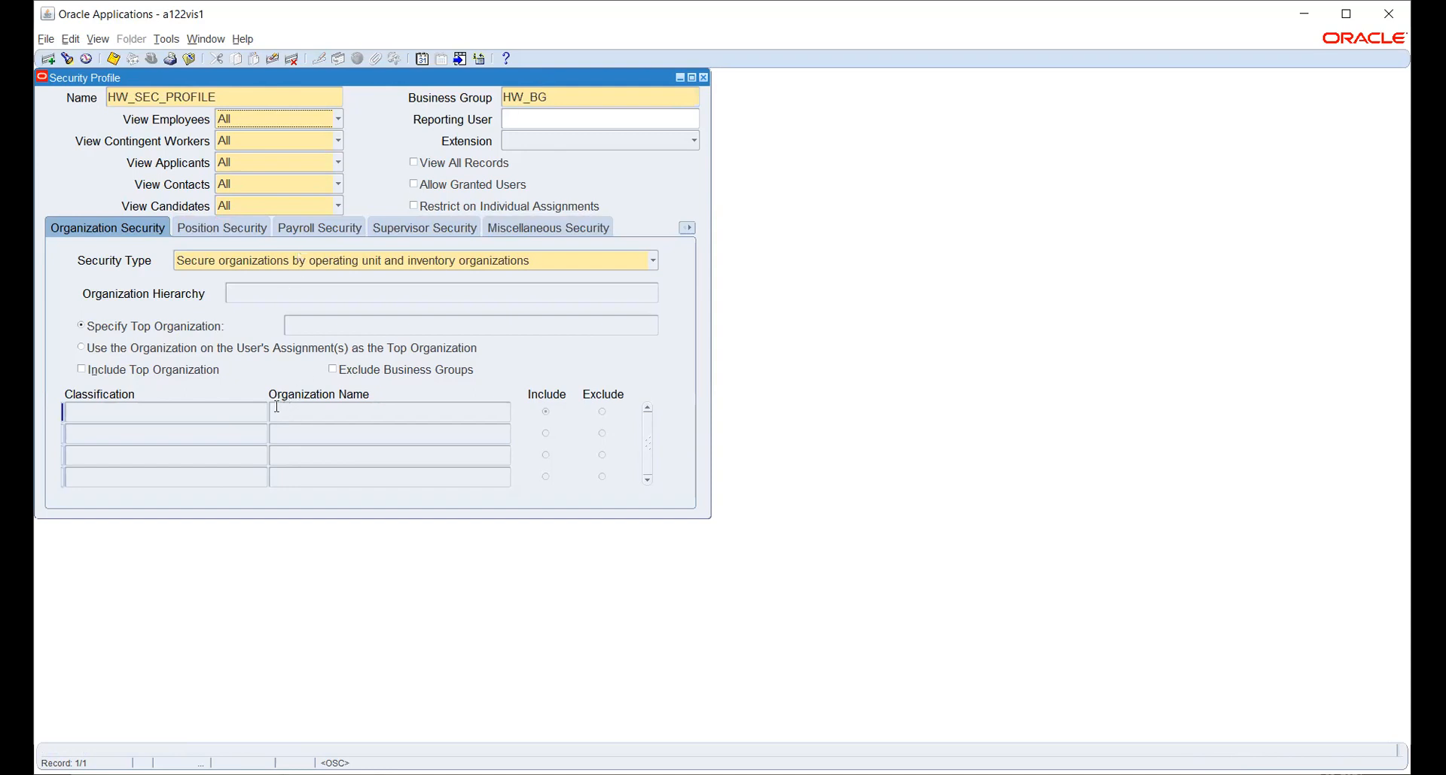
Set Security Type to operating unit and inventory organizations and save the profile.
key("Tab")
key("Tab")
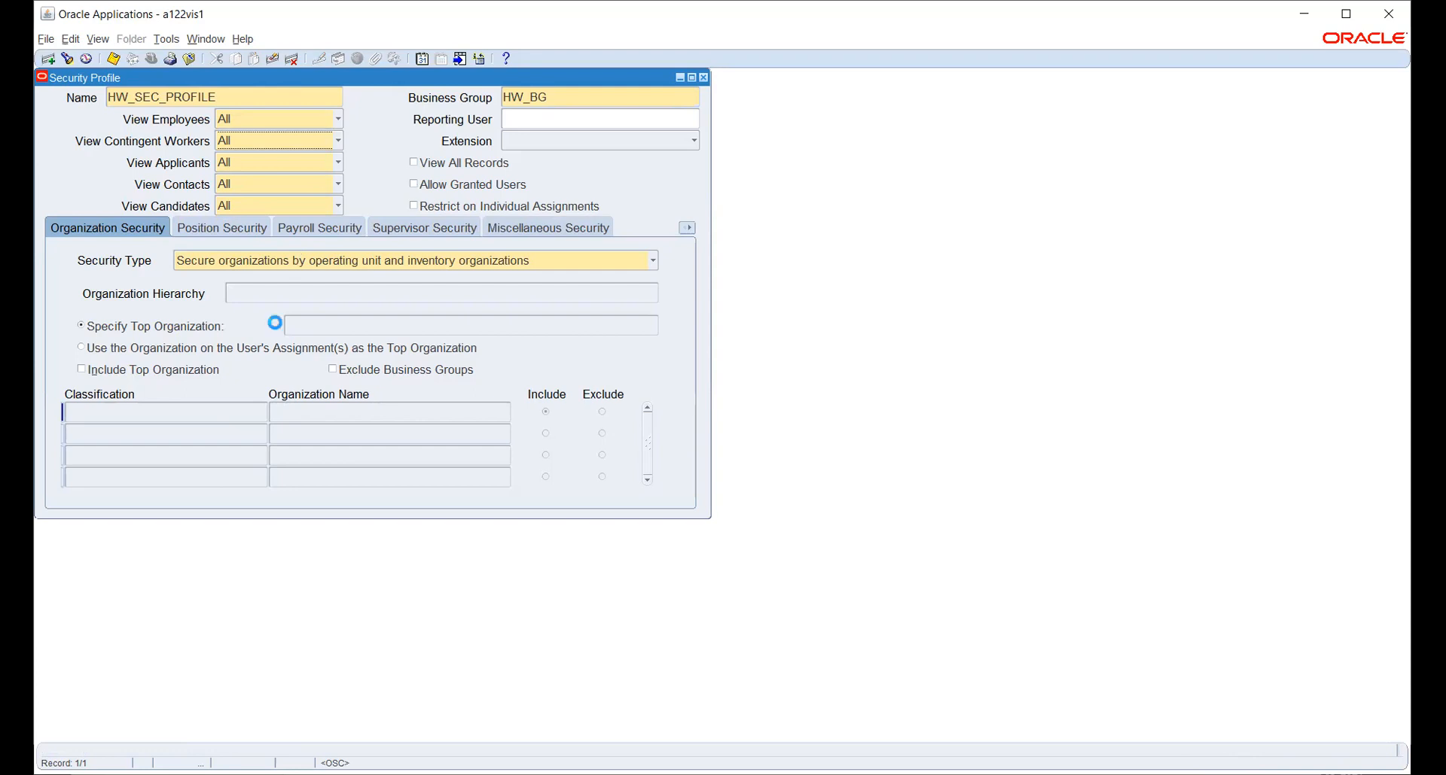
key("Tab")
key("Tab")
key("Tab")
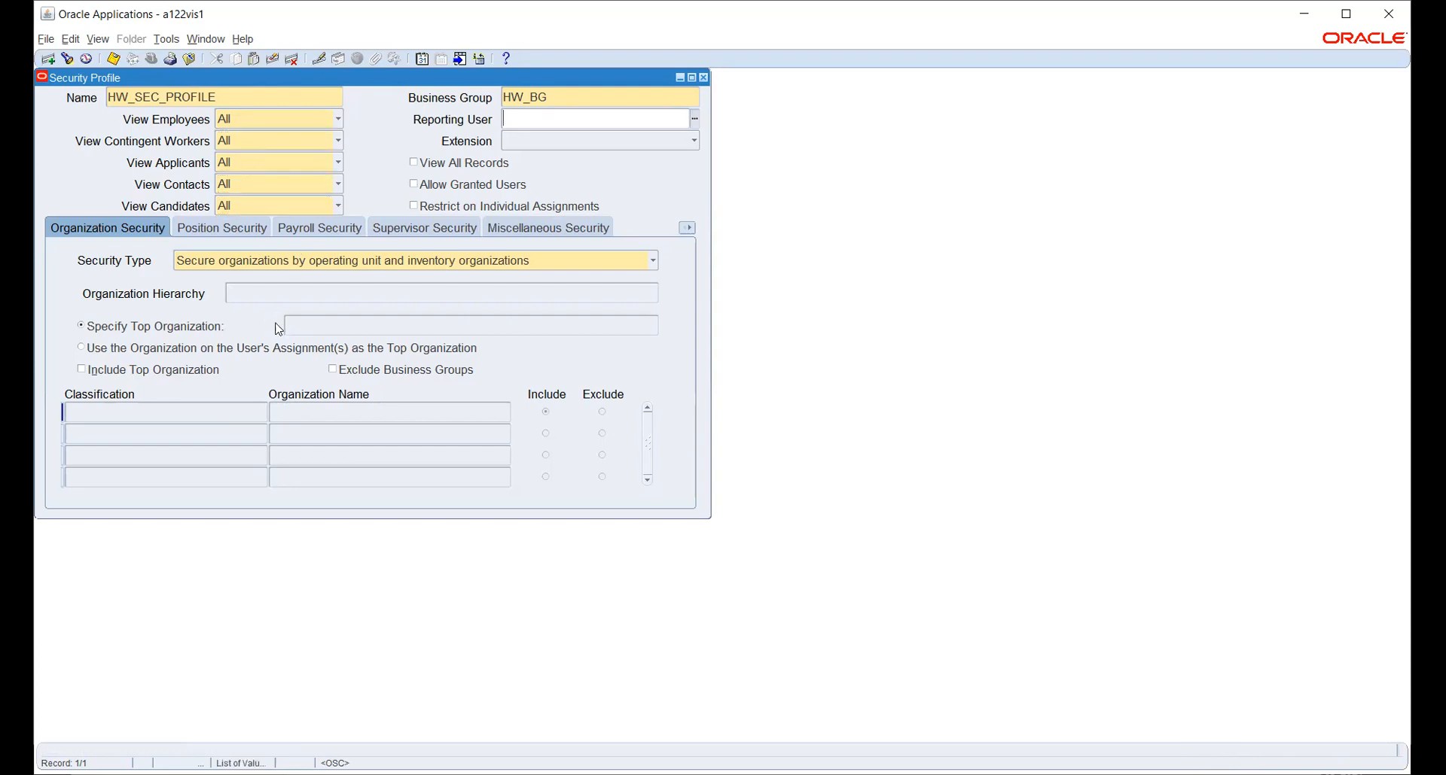
left_click(342, 263)
left_click(345, 267)
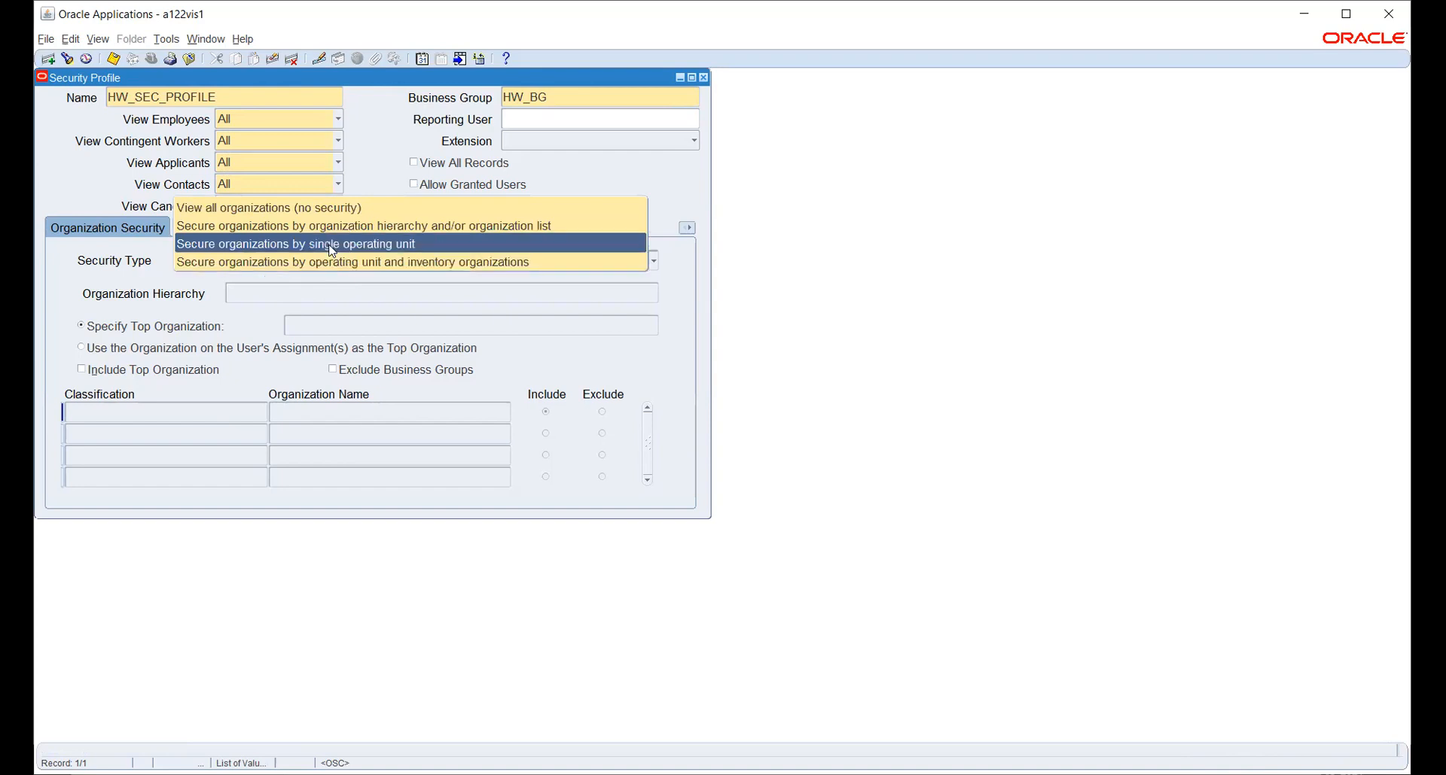
left_click(332, 245)
left_click(353, 264)
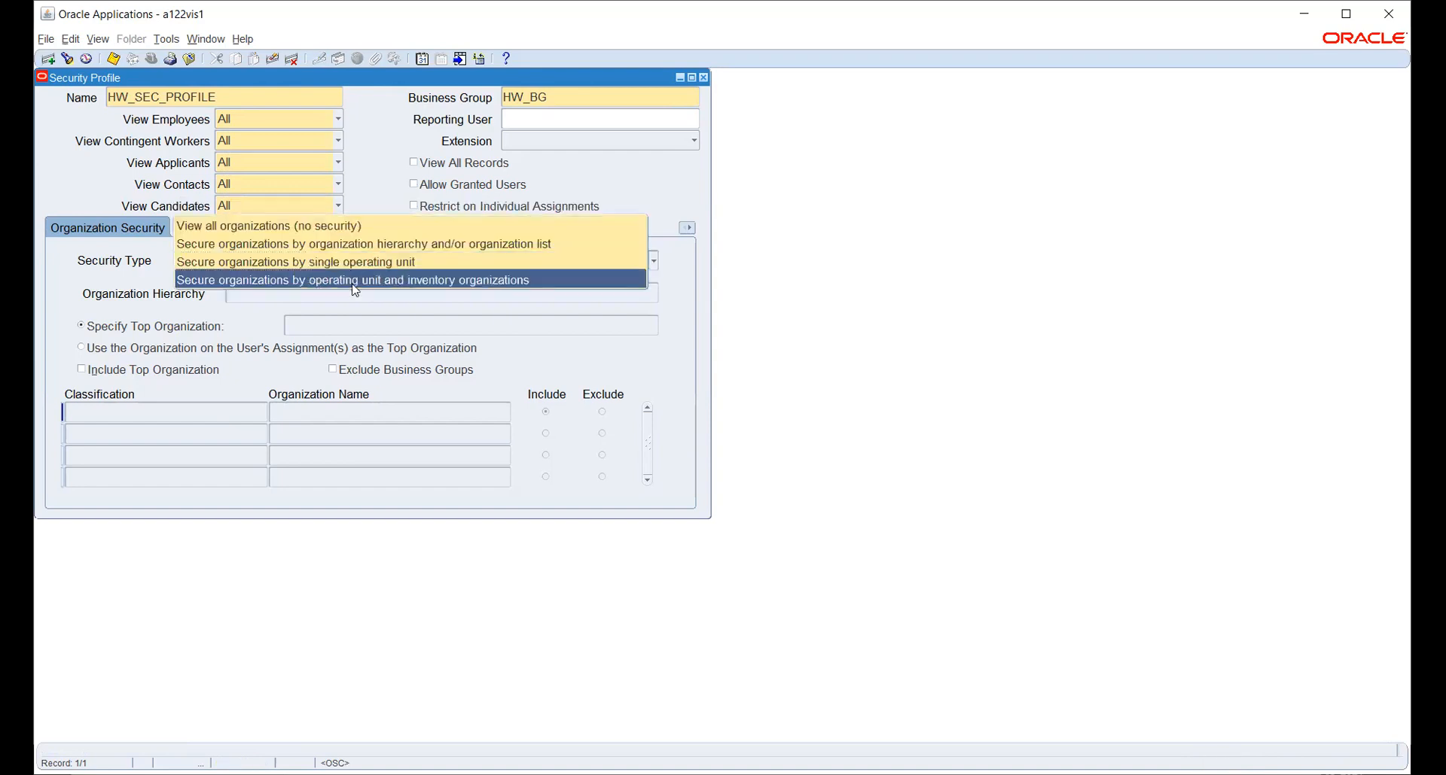
left_click(354, 279)
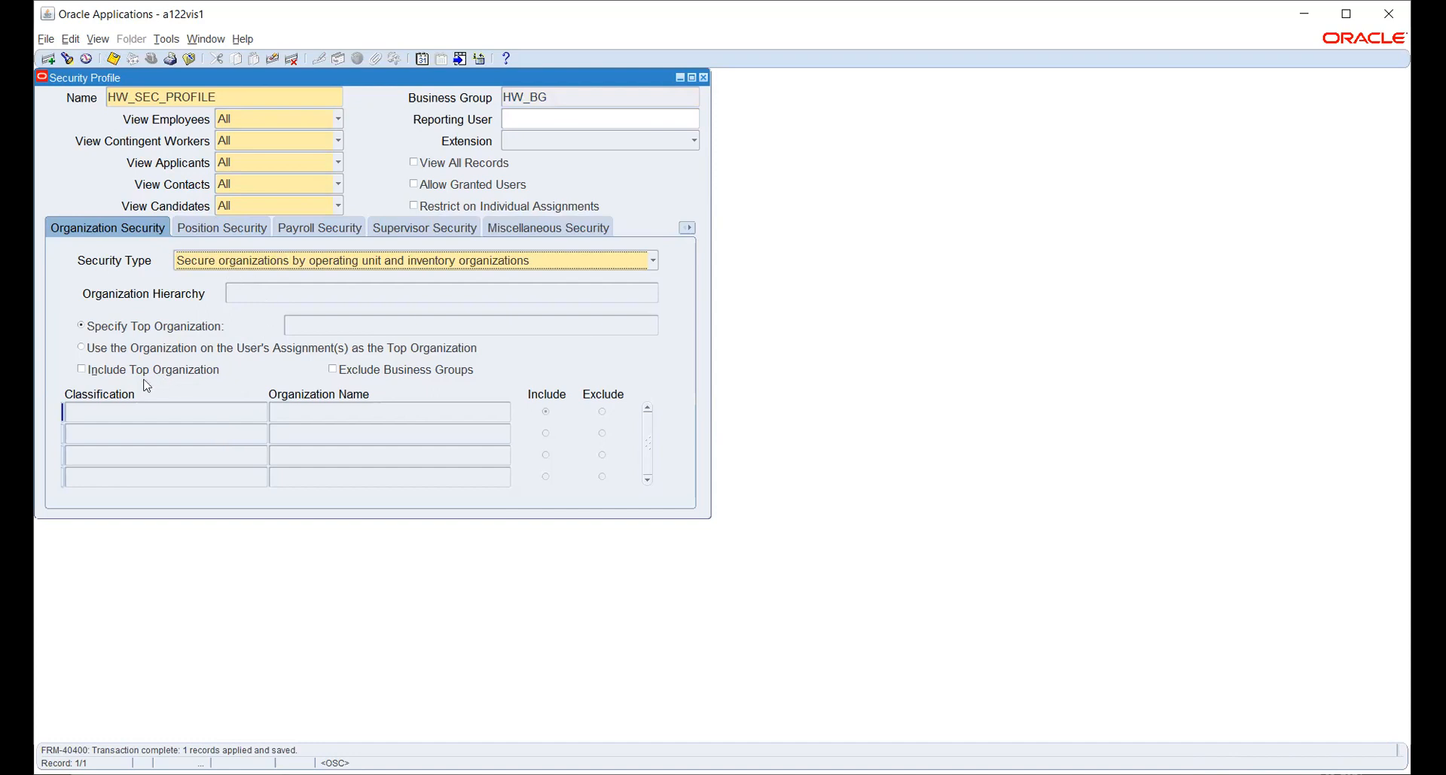
Change Security Type to Secure organizations by organization hierarchy and/or organization list.
left_click(230, 262)
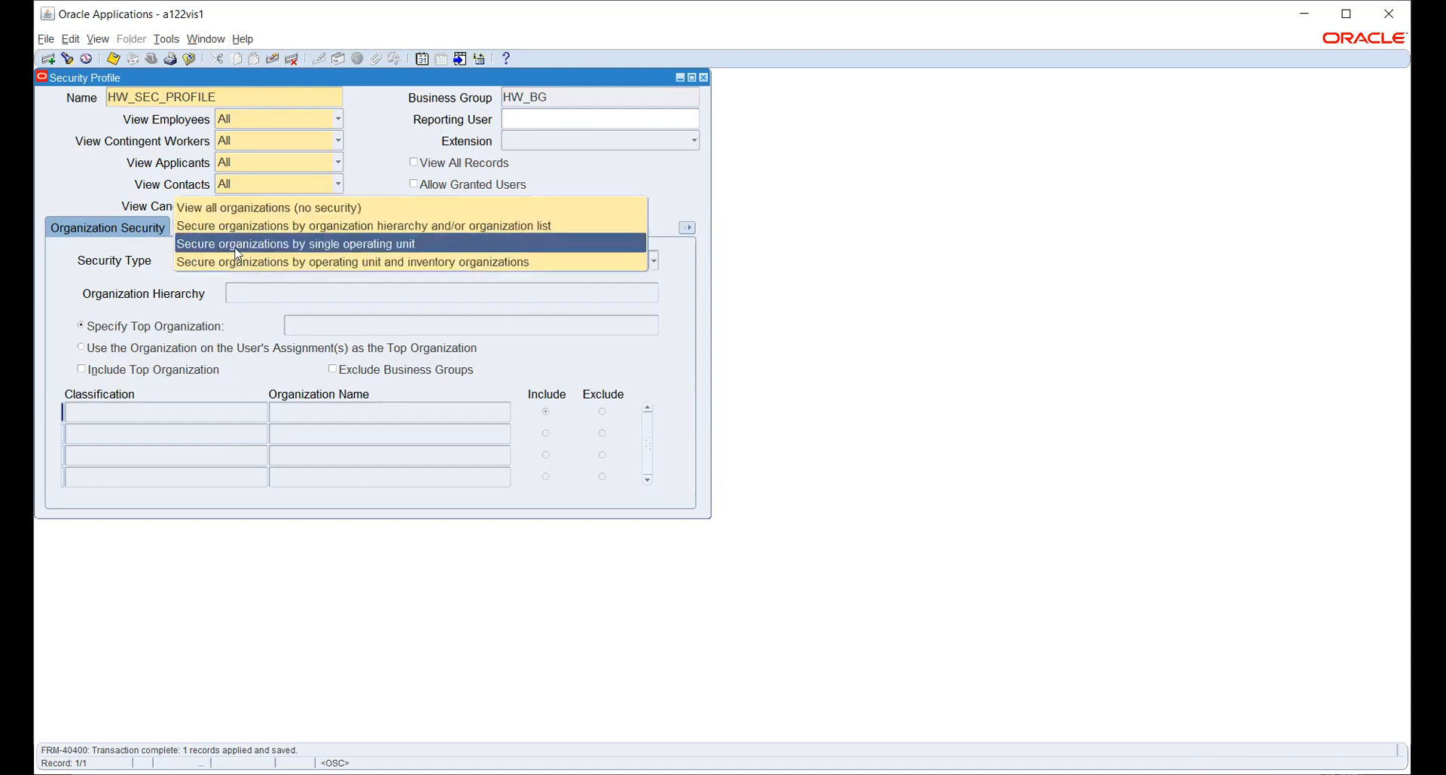
left_click(236, 248)
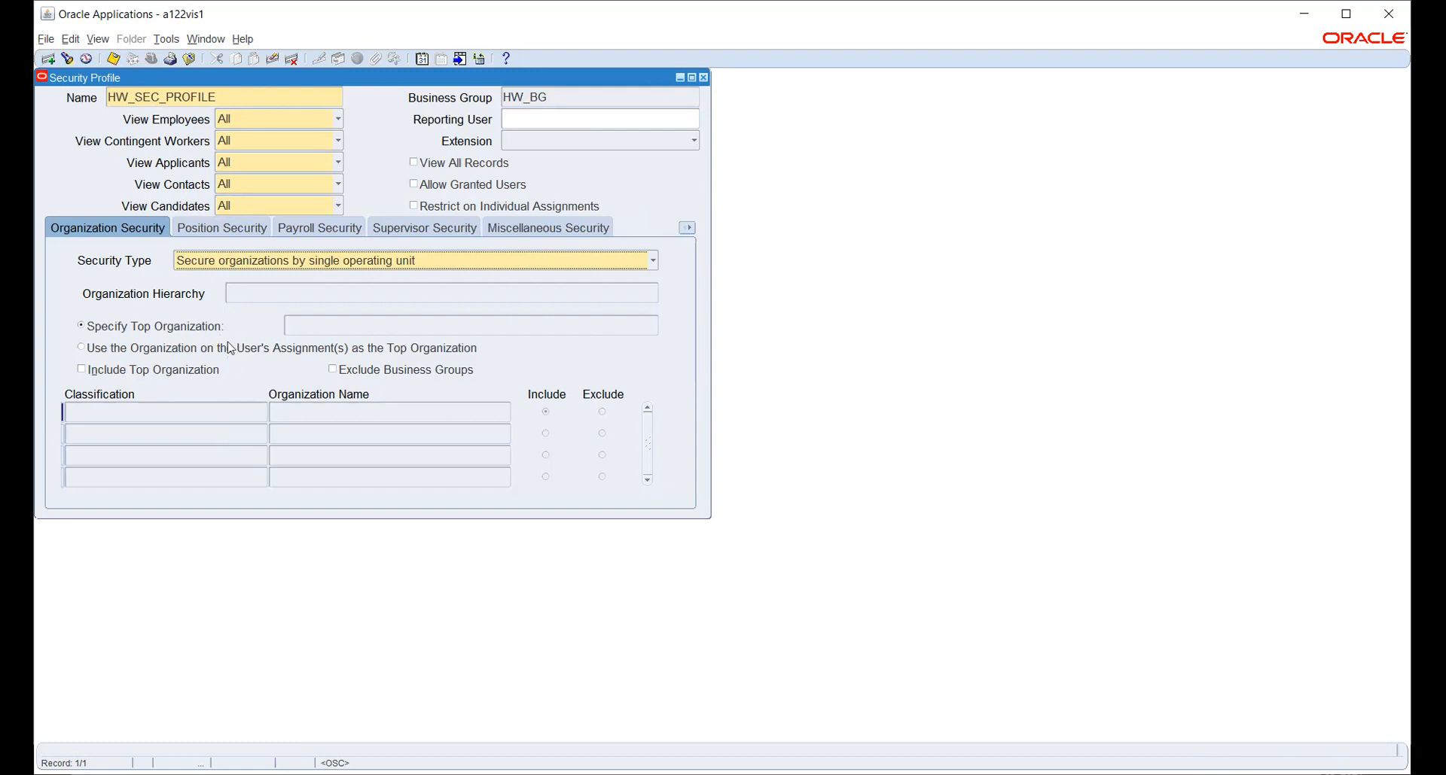
left_click(259, 264)
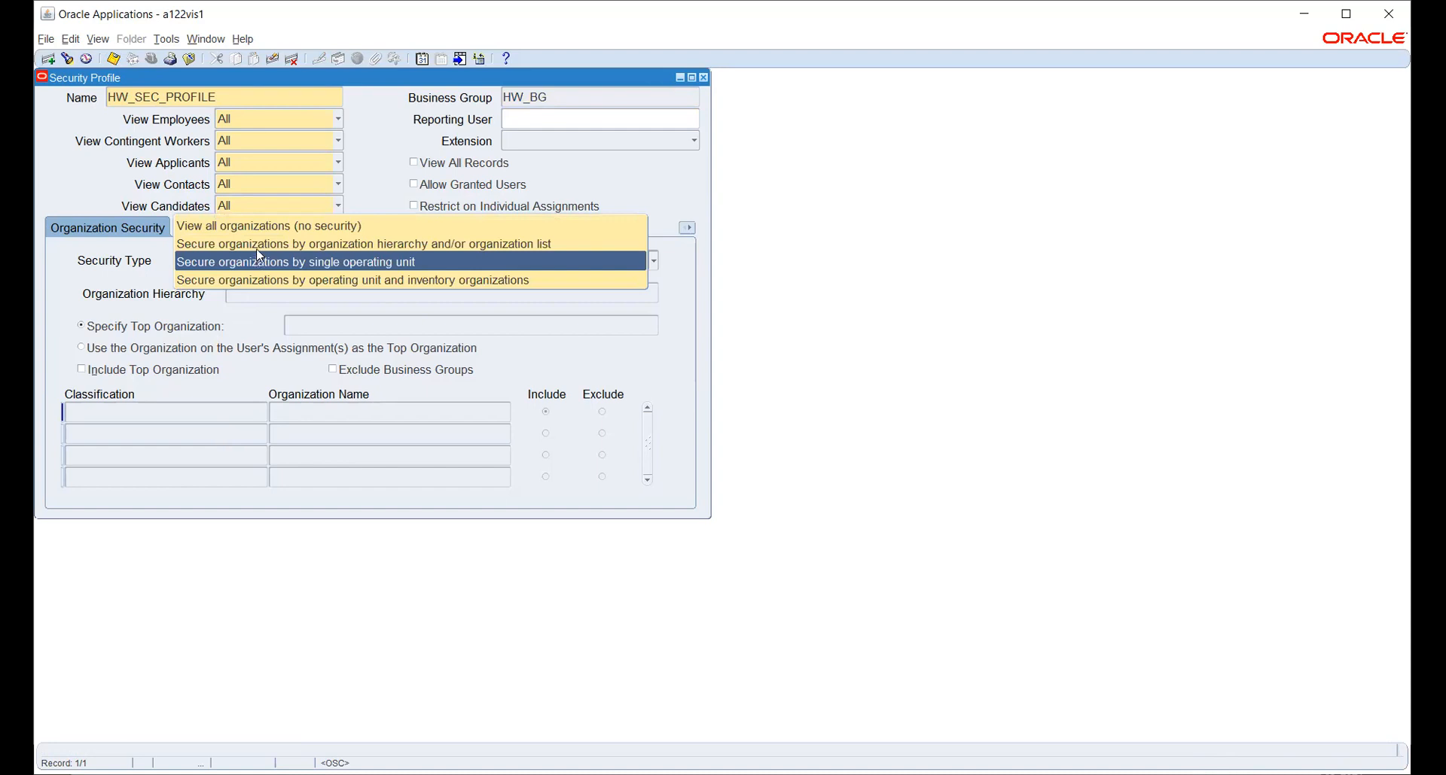
left_click(259, 245)
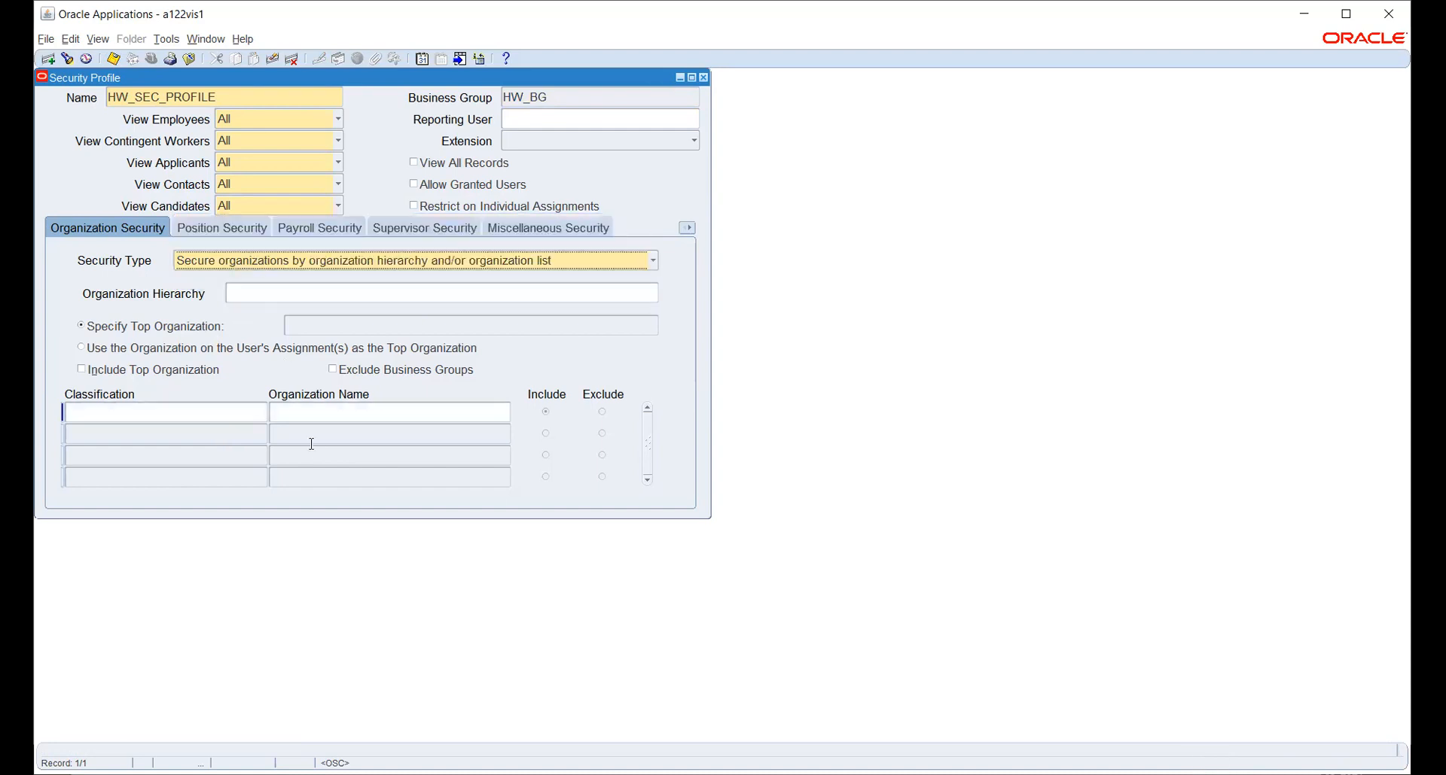
left_click(314, 407)
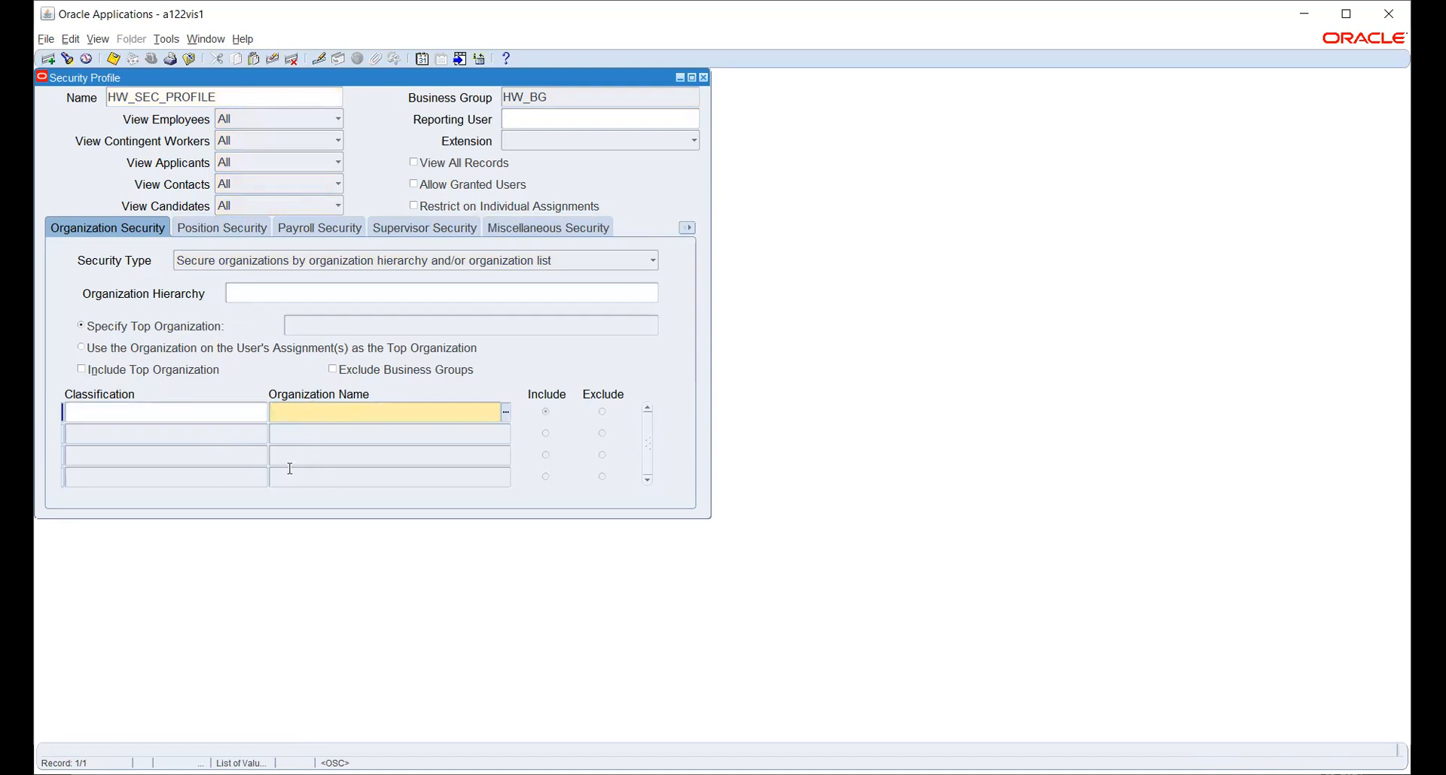
Fill the first organization-list row with classification Operating Unit and organization HWOU.
left_click(215, 414)
left_click(264, 411)
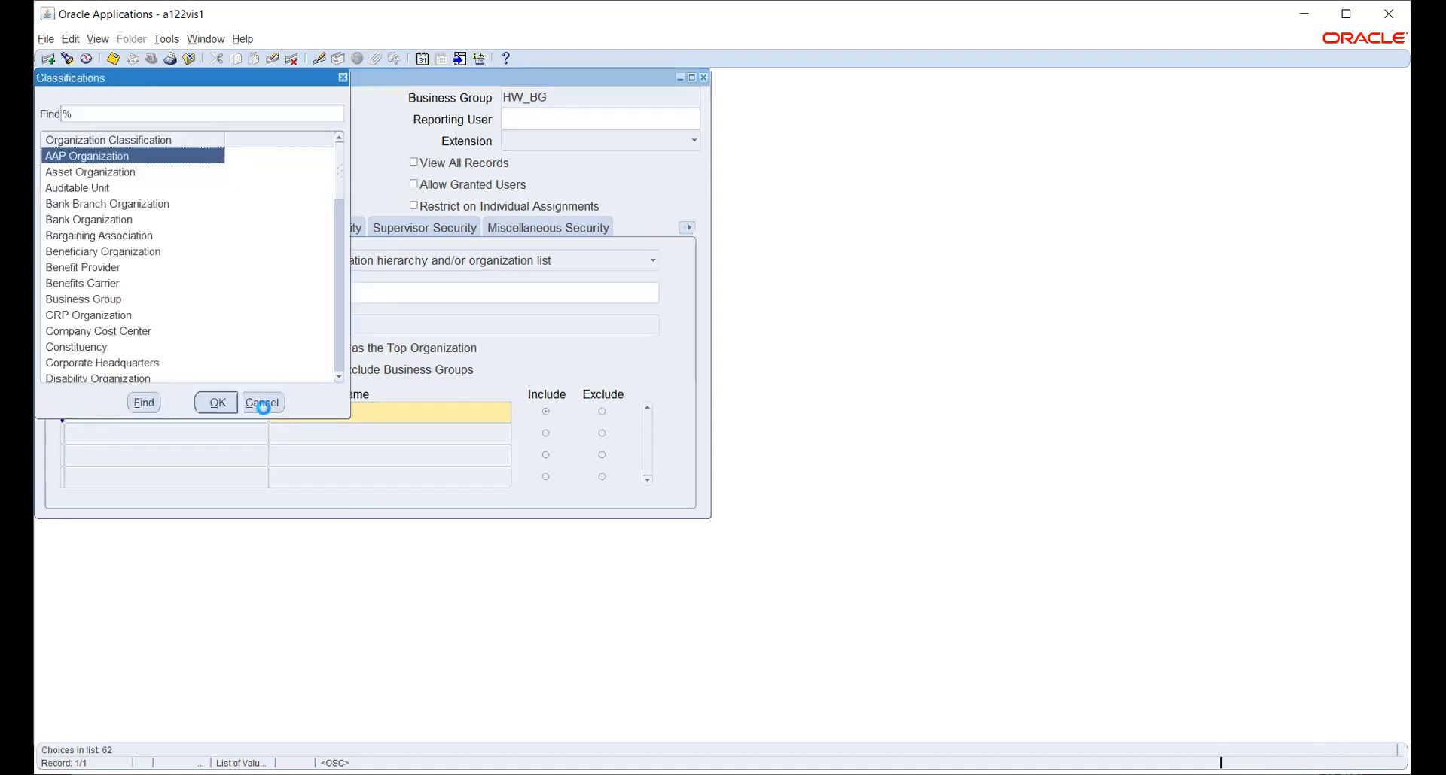
scroll(154, 274, "down", 1)
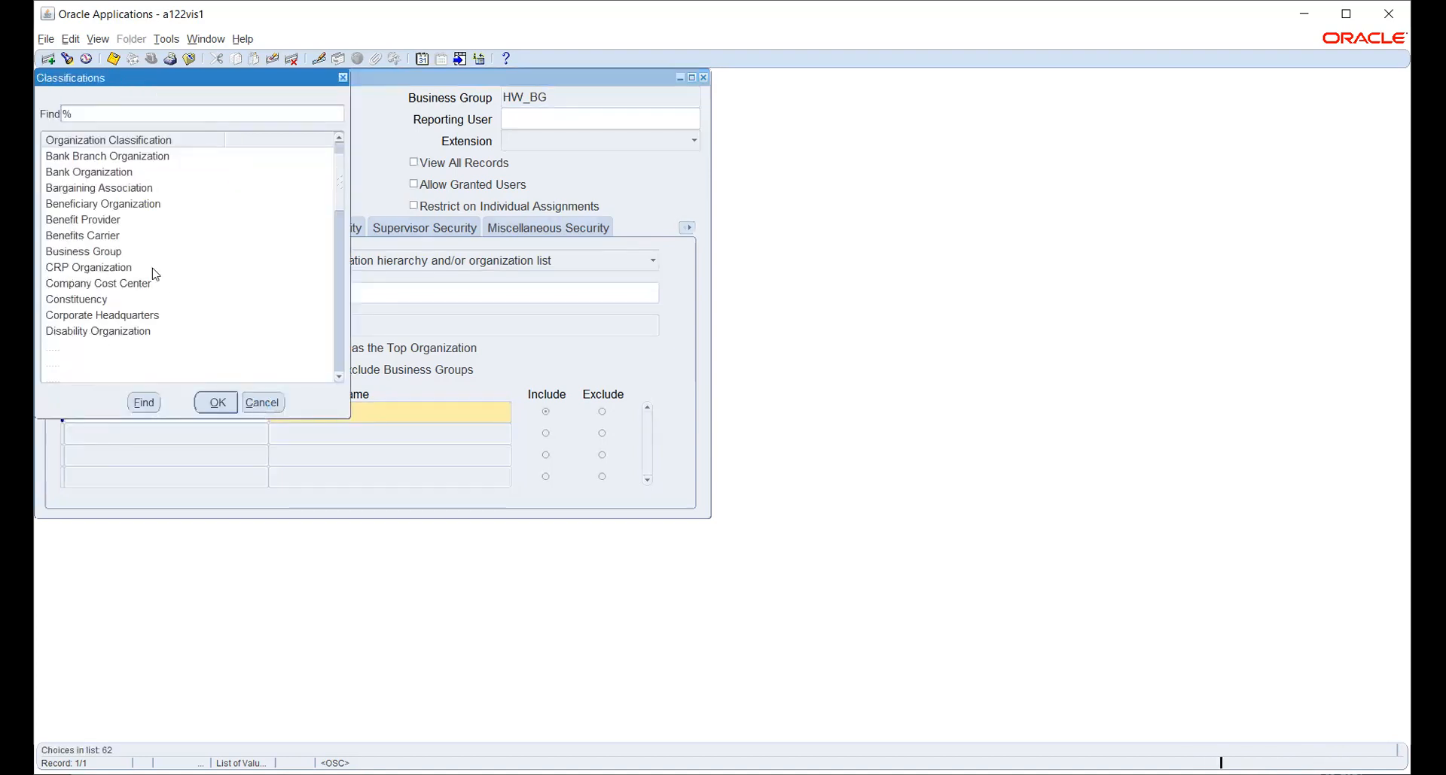
type("o")
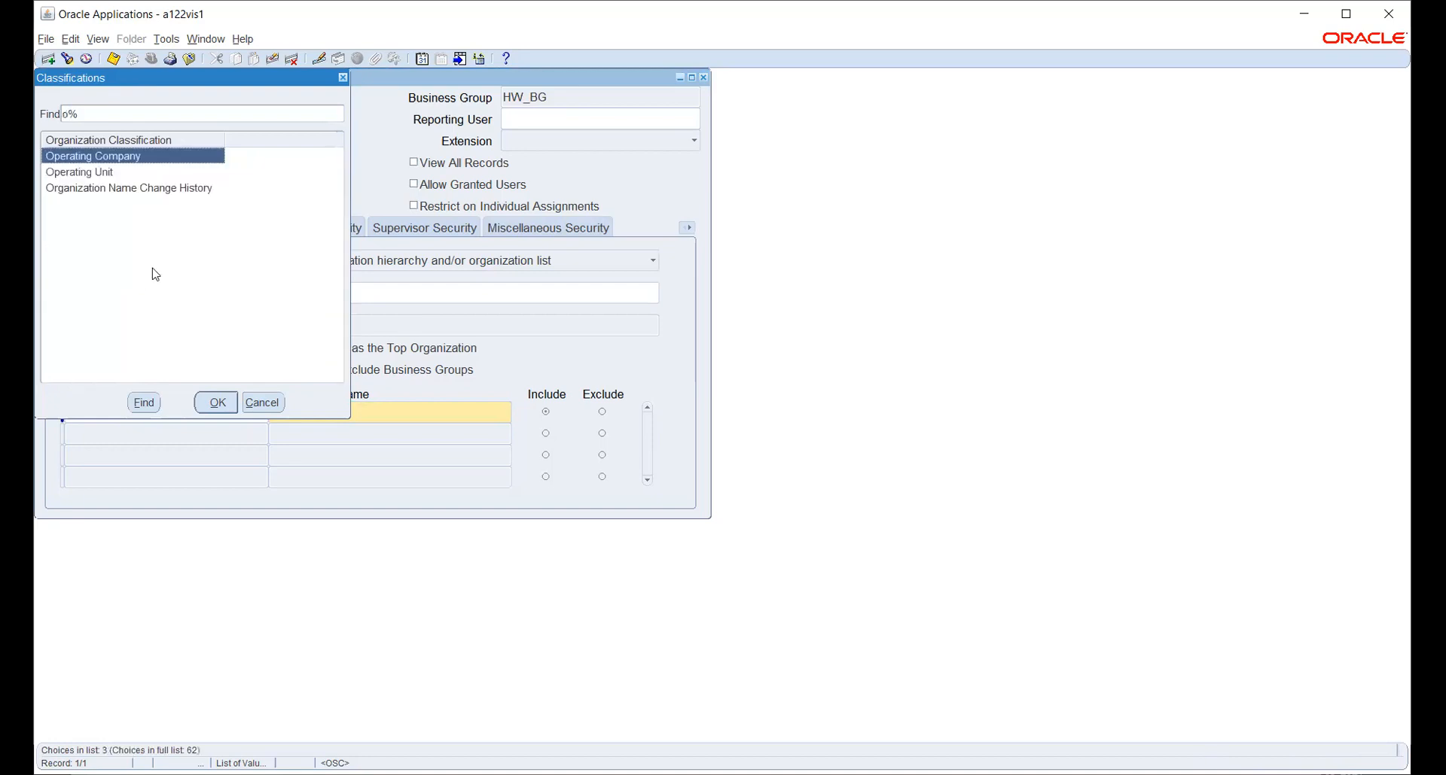
left_click(104, 173)
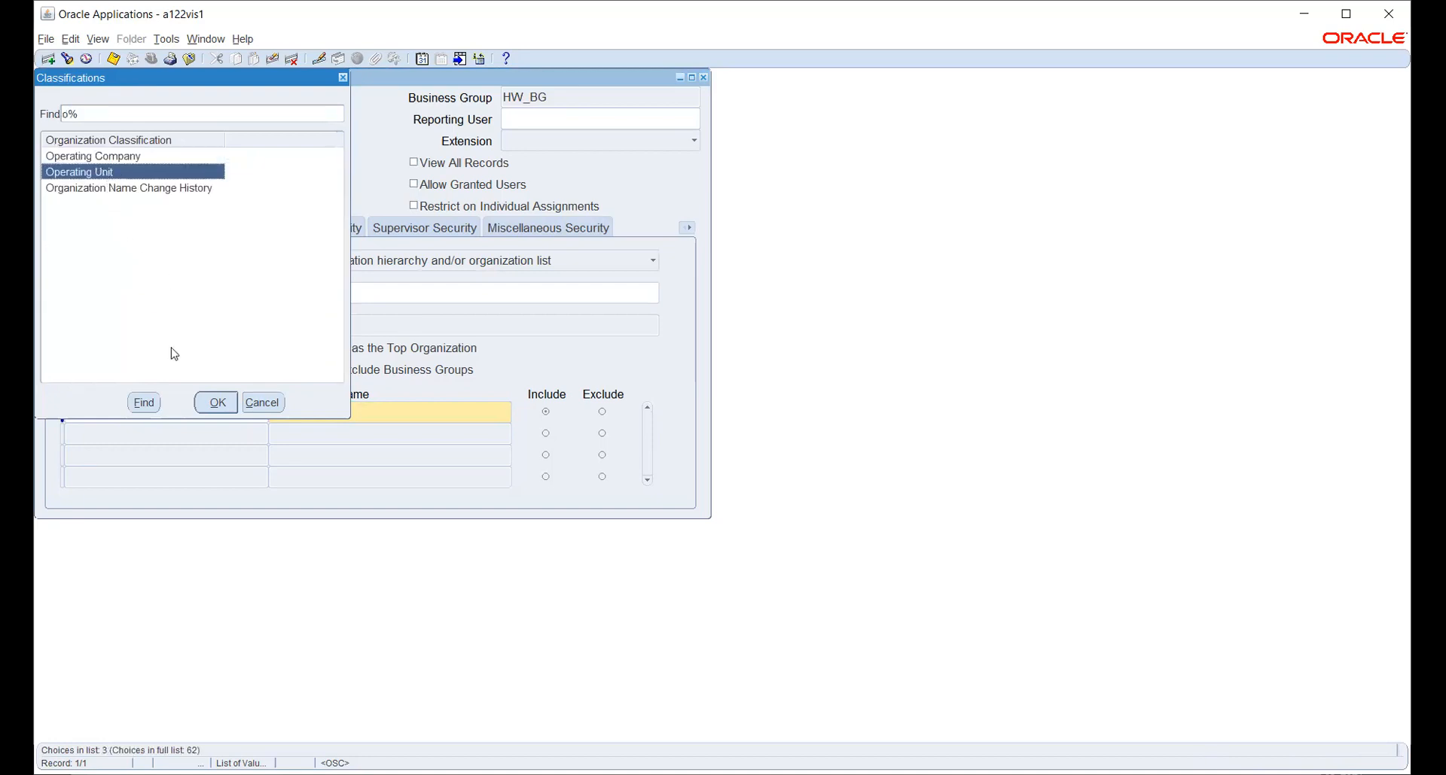
left_click(215, 403)
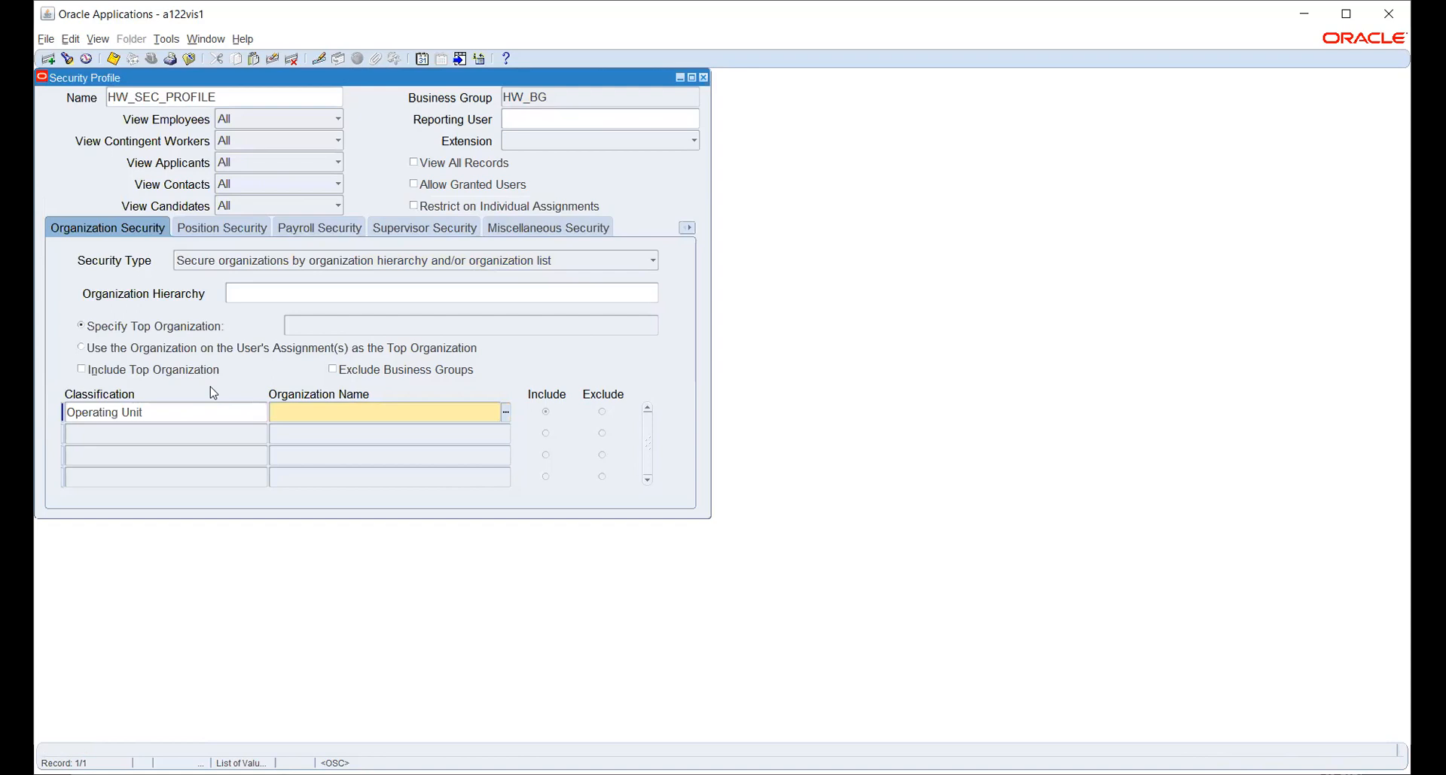
left_click(505, 413)
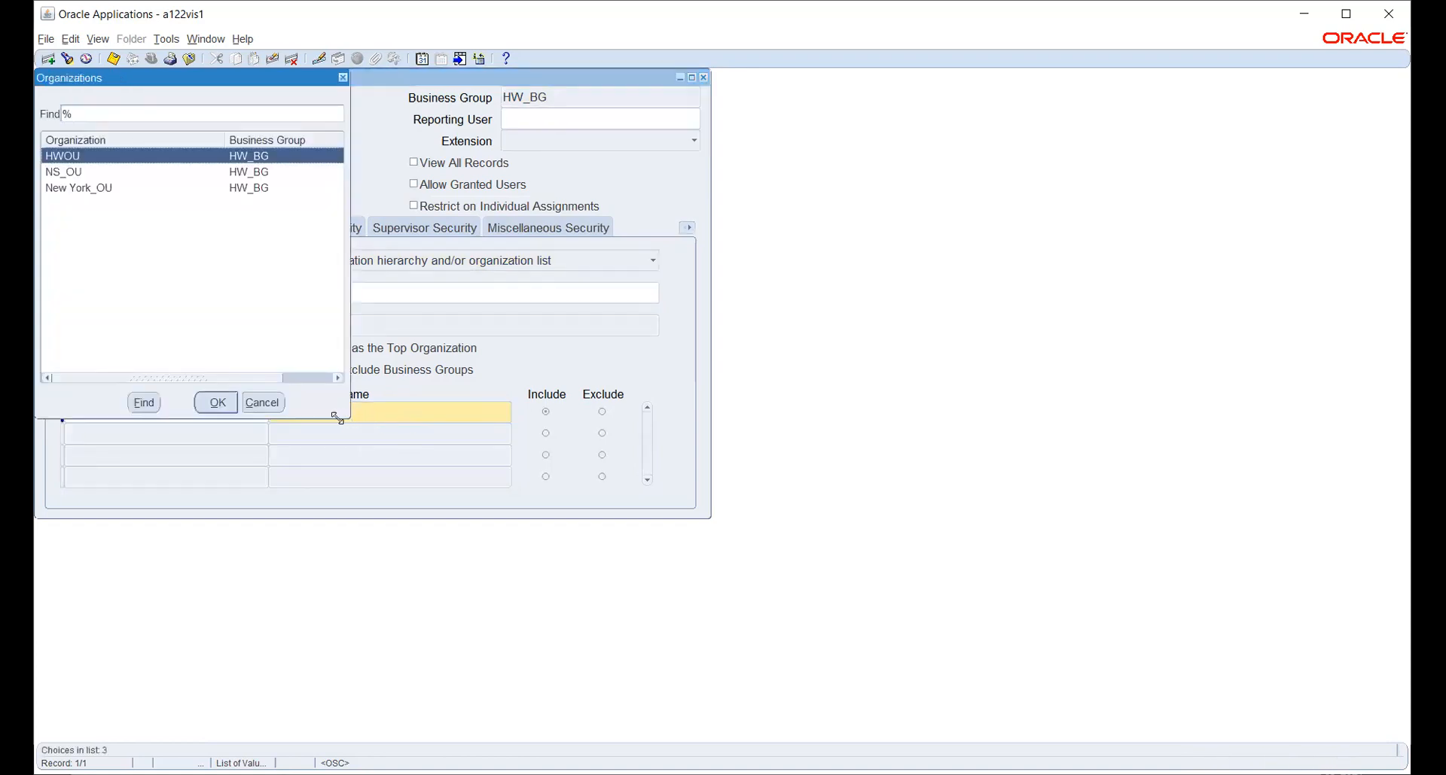
left_click_drag(161, 80, 367, 114)
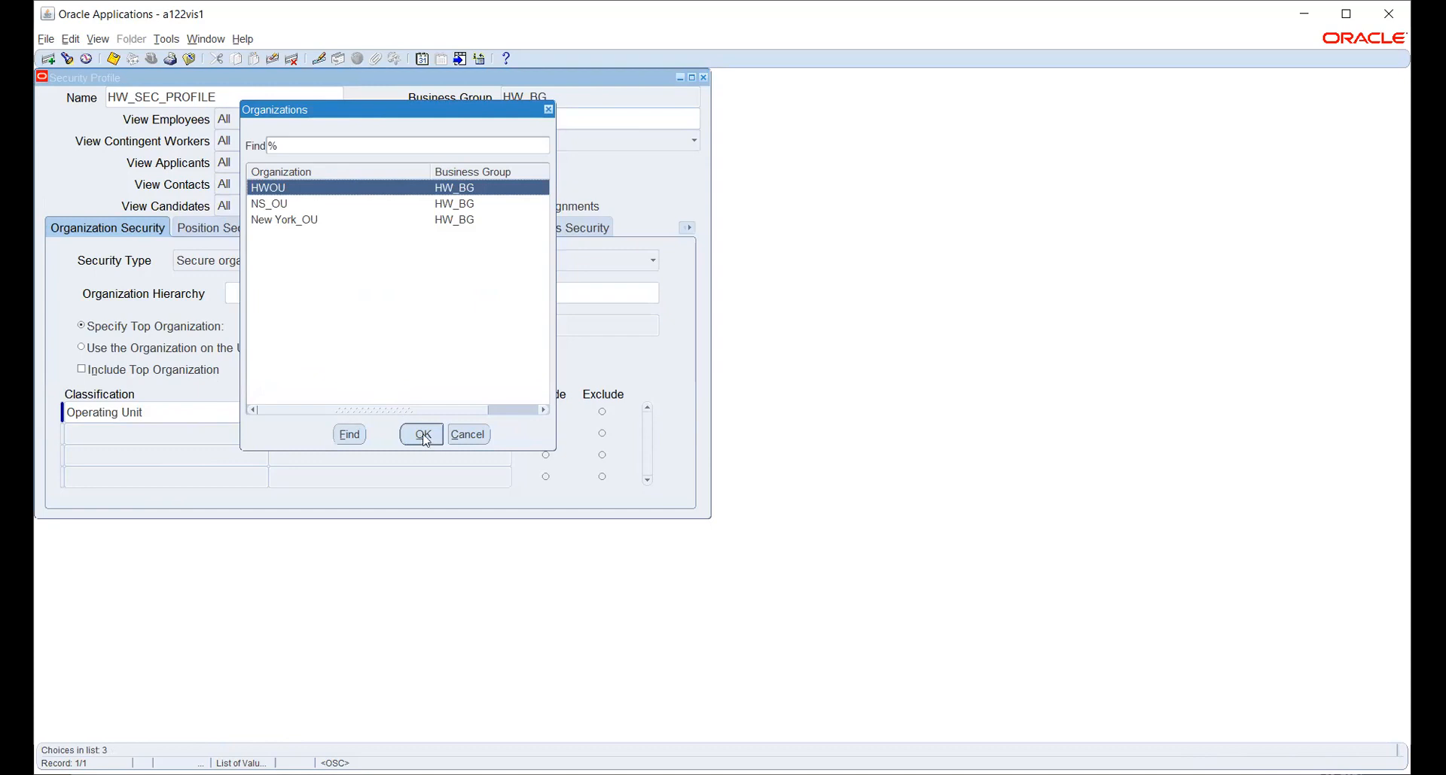
left_click(391, 410)
left_click(455, 407)
left_click(421, 435)
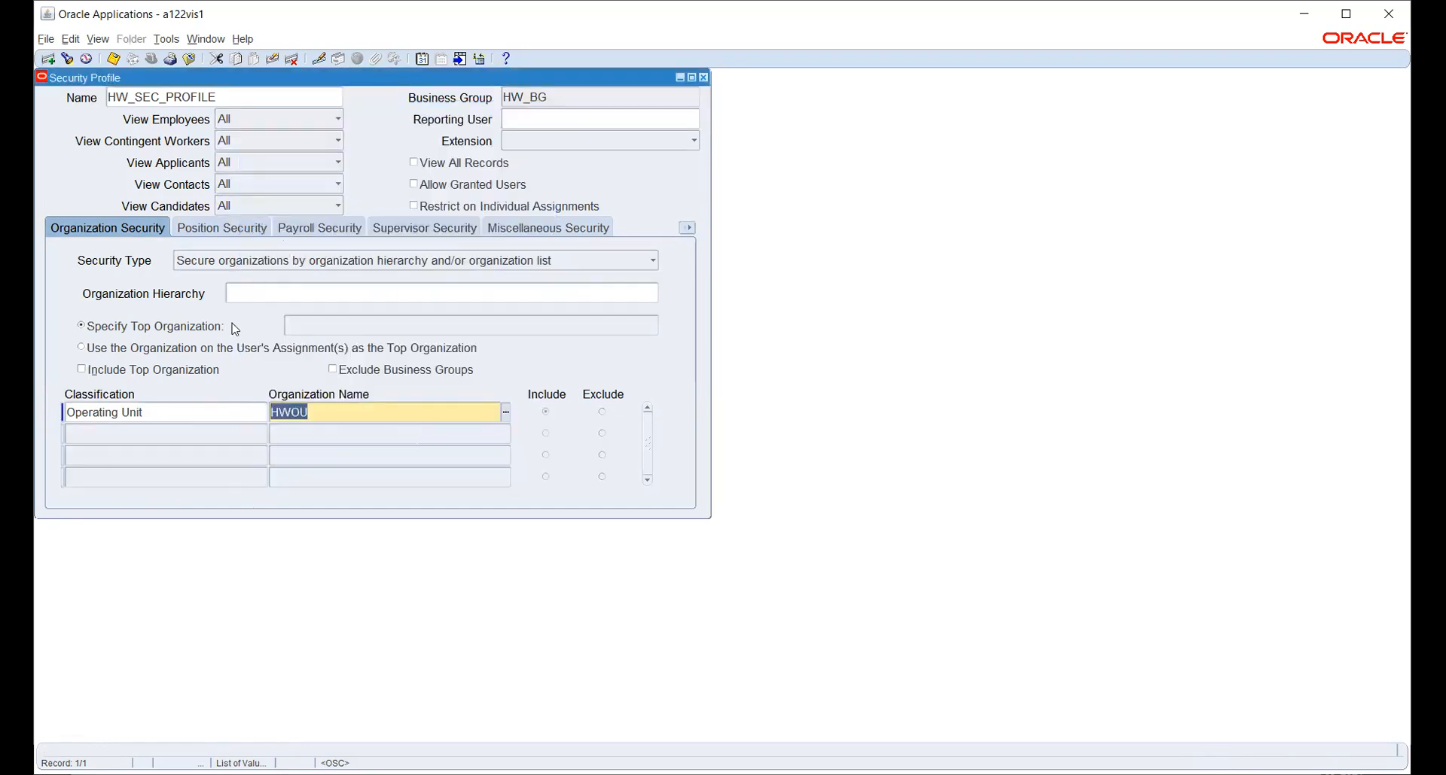
Save HW_SEC_PROFILE and return to the Organization Security tab to review the list.
left_click(113, 60)
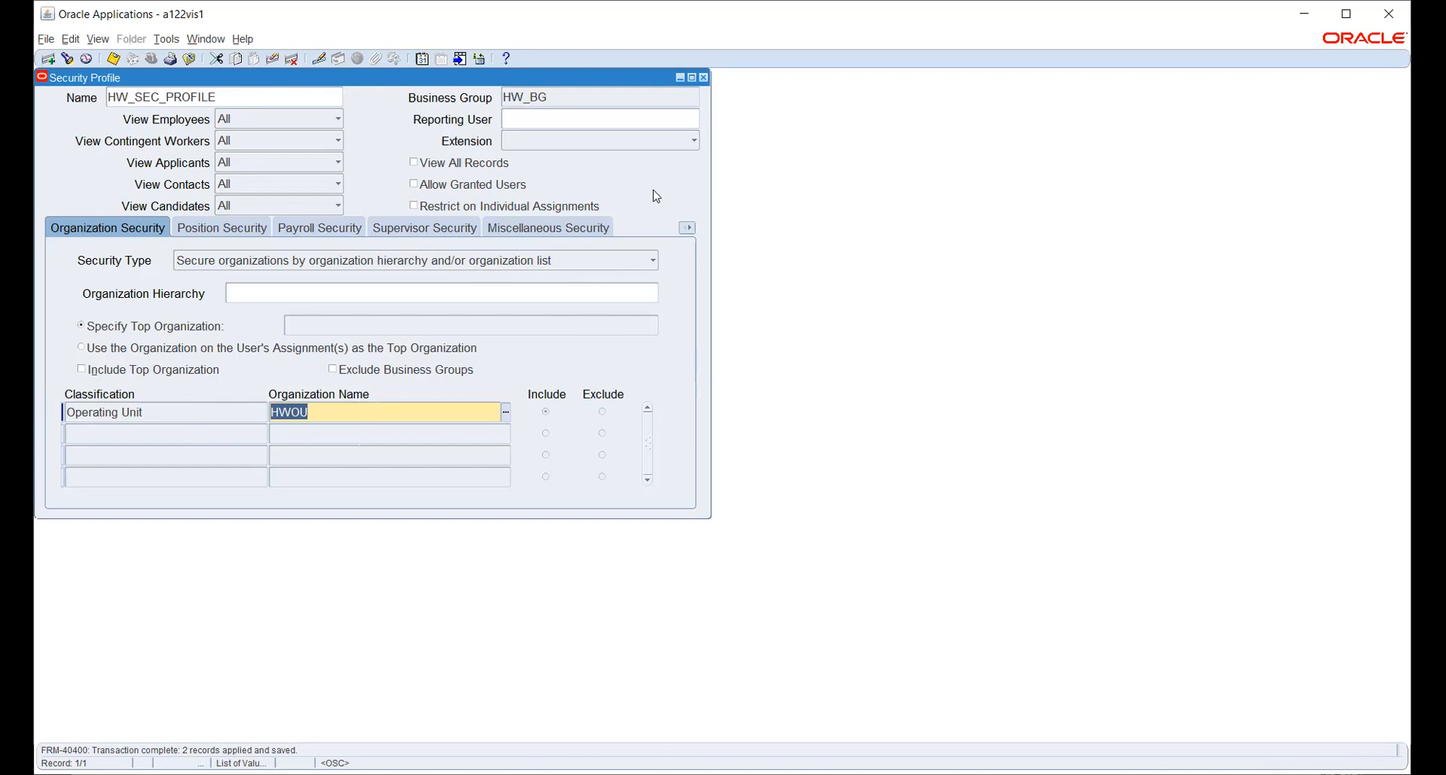
left_click(210, 231)
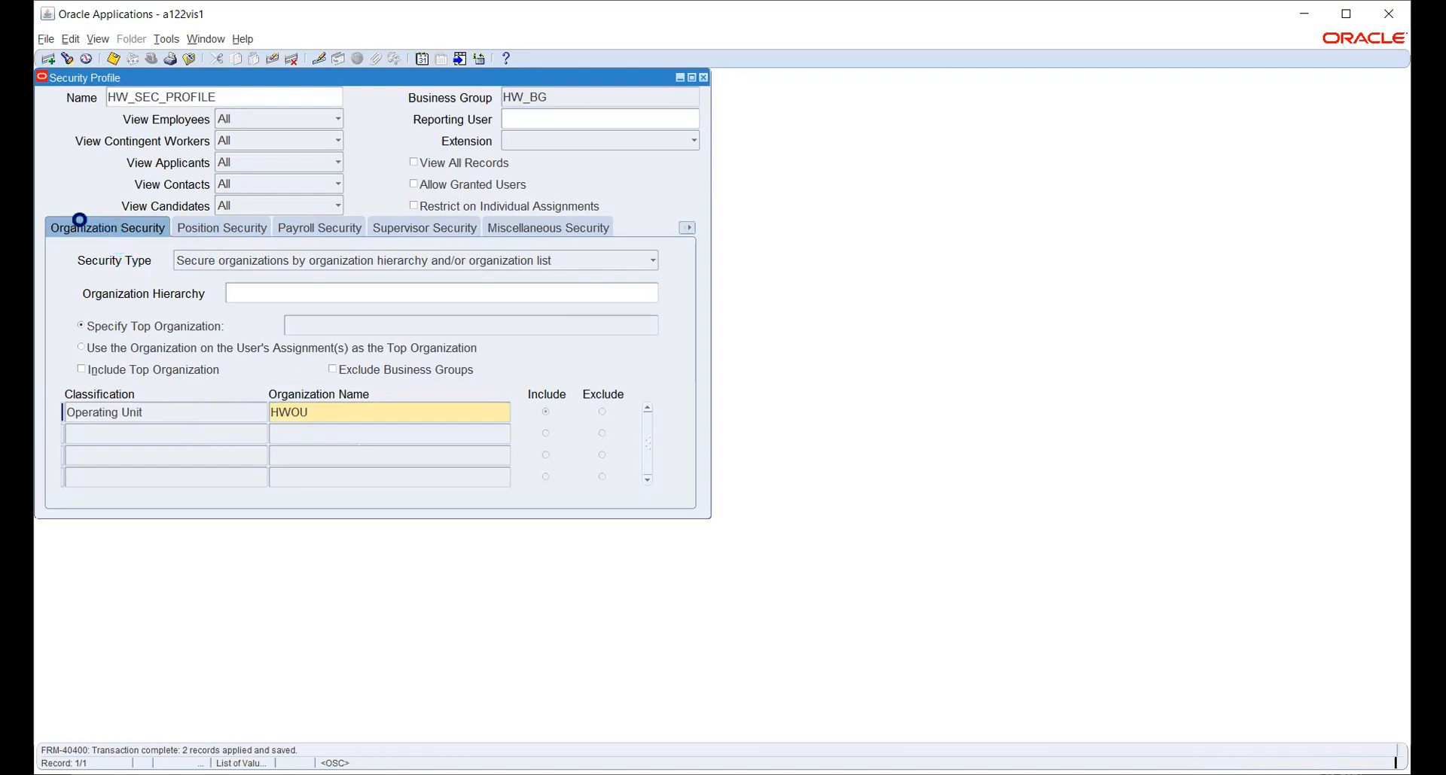
left_click(79, 228)
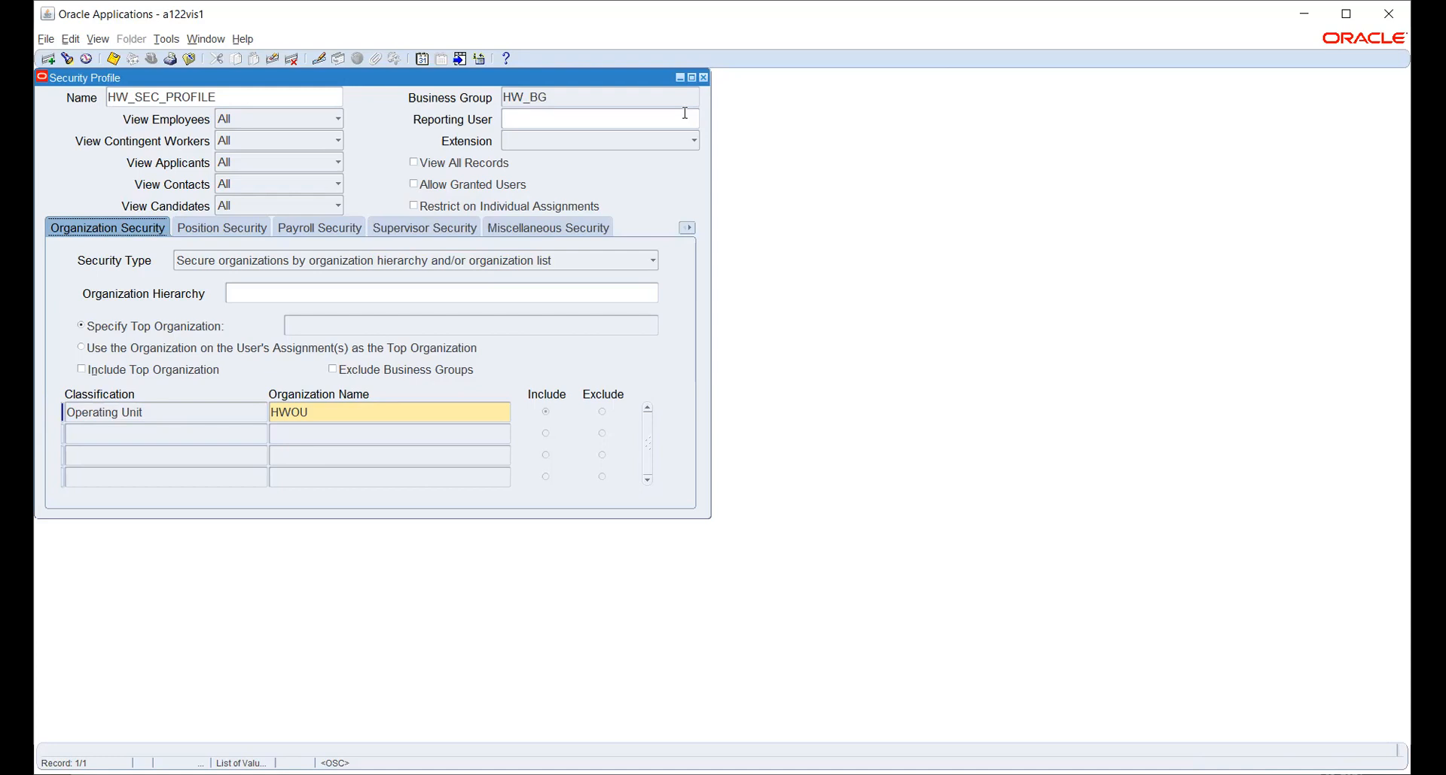
Review HW_SEC_PROFILE's security type options, keeping the existing type, and check the HWOU organization entry.
left_click(684, 113)
left_click(415, 265)
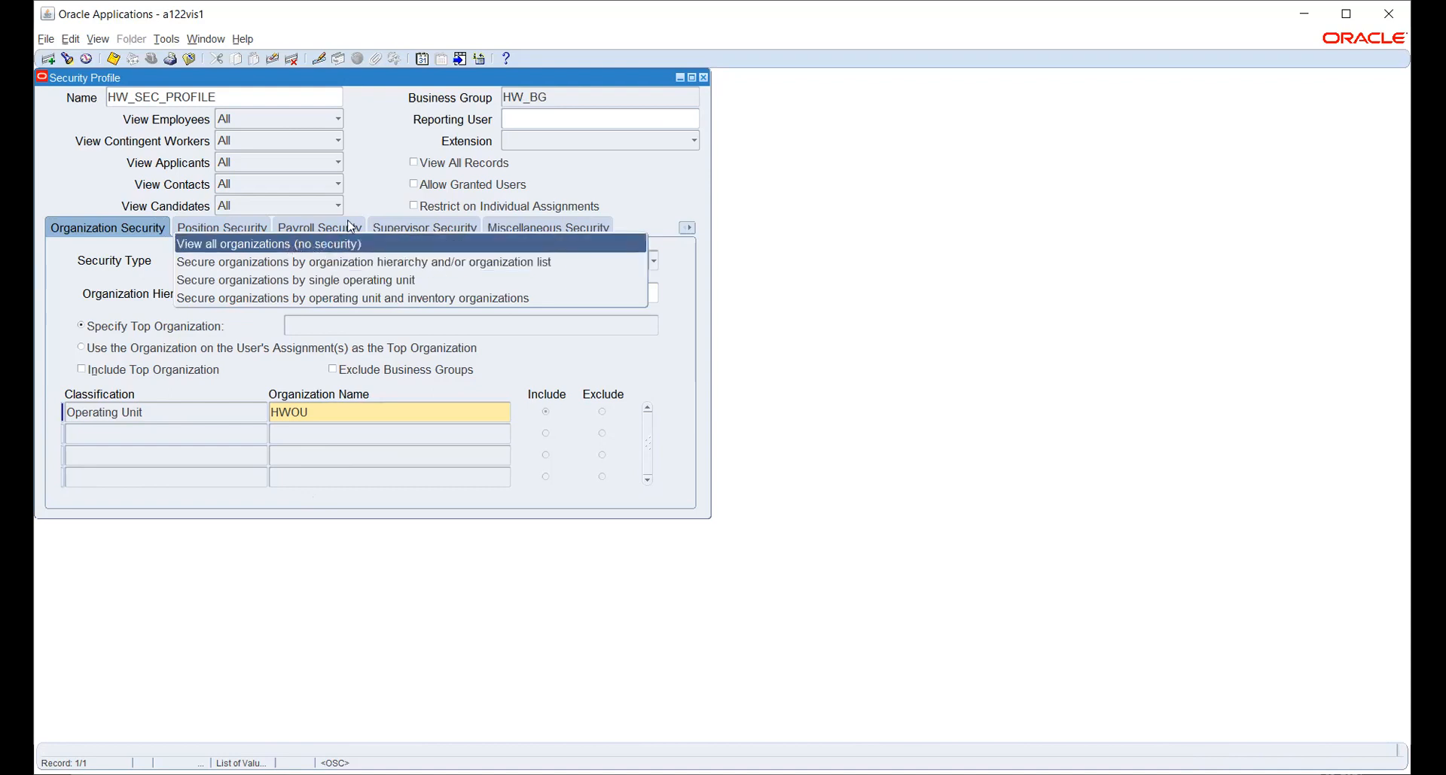
left_click(649, 183)
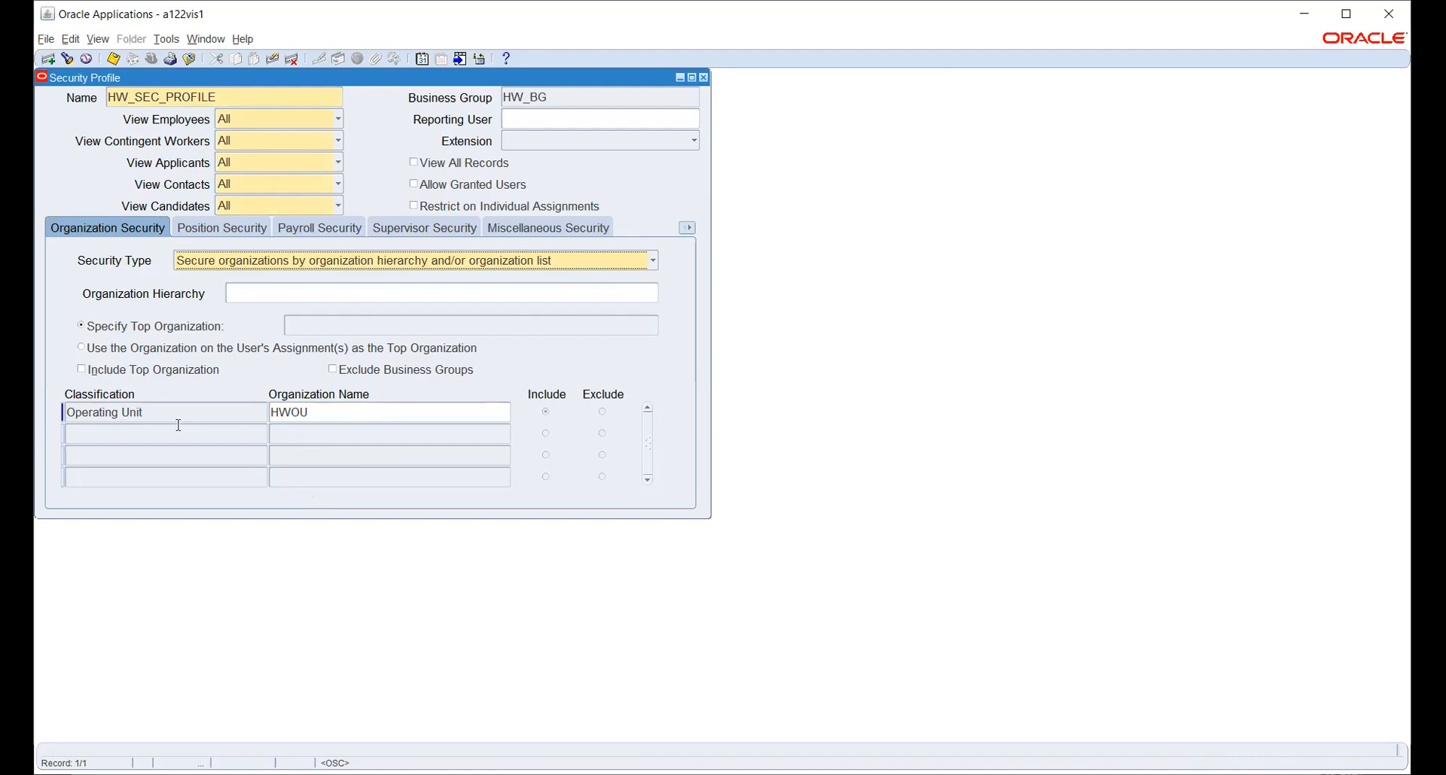
left_click(332, 409)
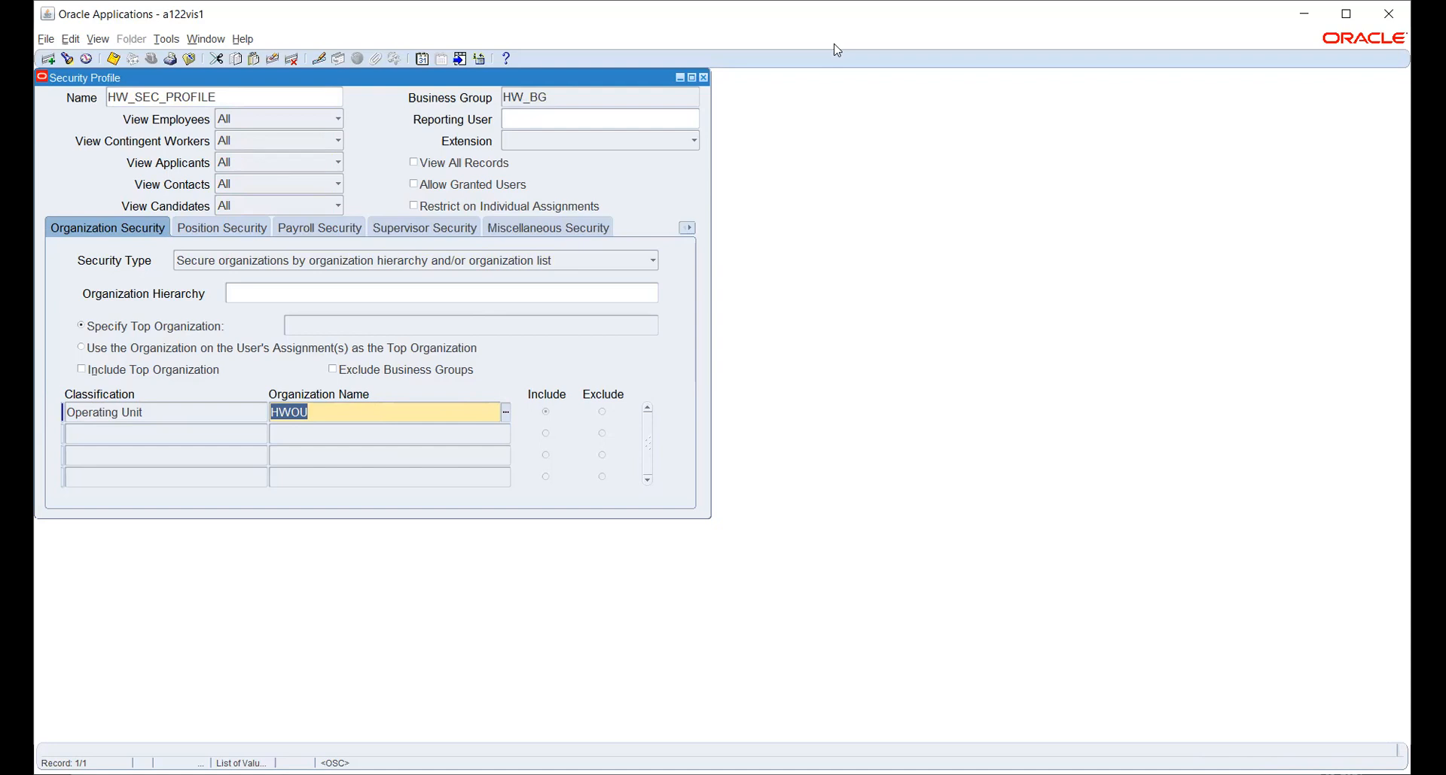
Close the Security Profile form and switch to the System Administrator Vision responsibility.
left_click(703, 78)
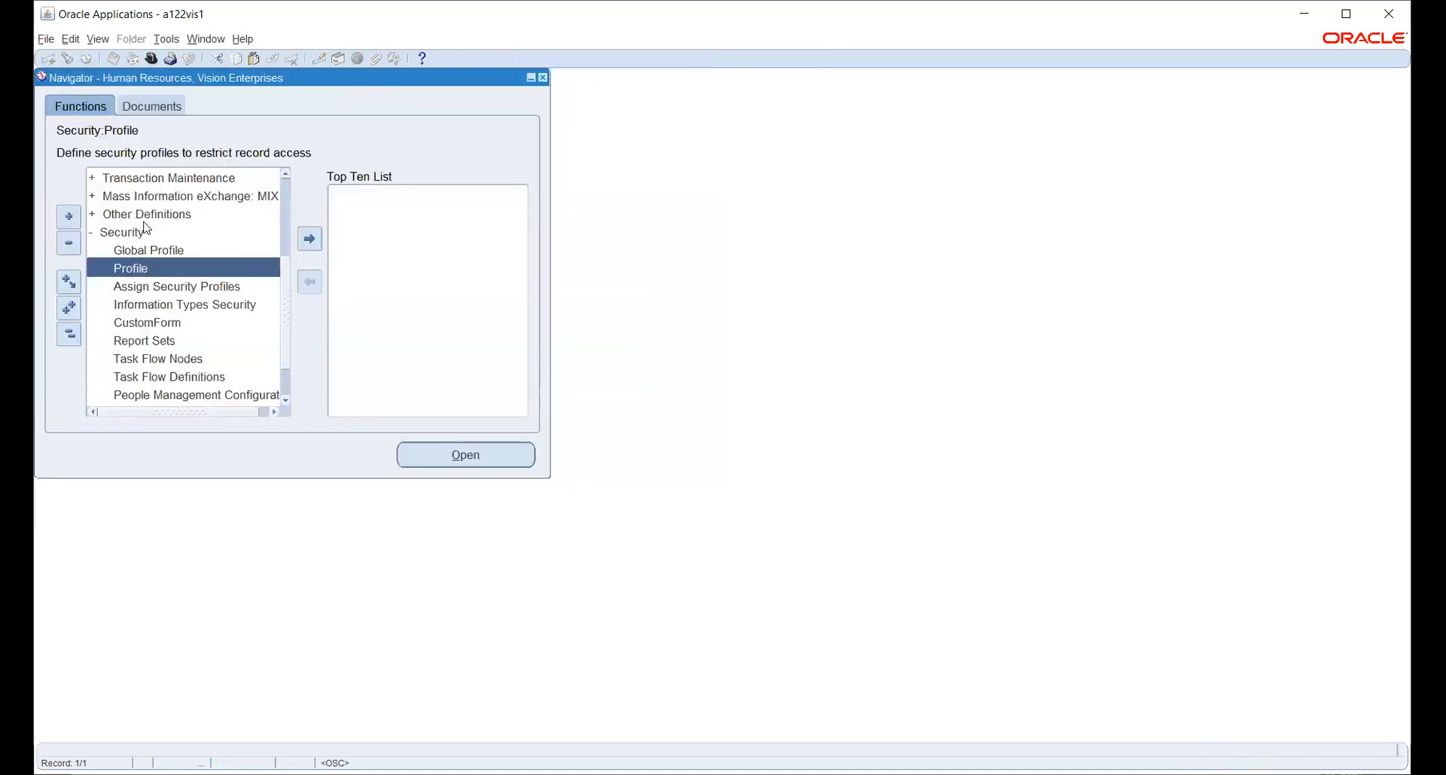
left_click(151, 60)
type("s%")
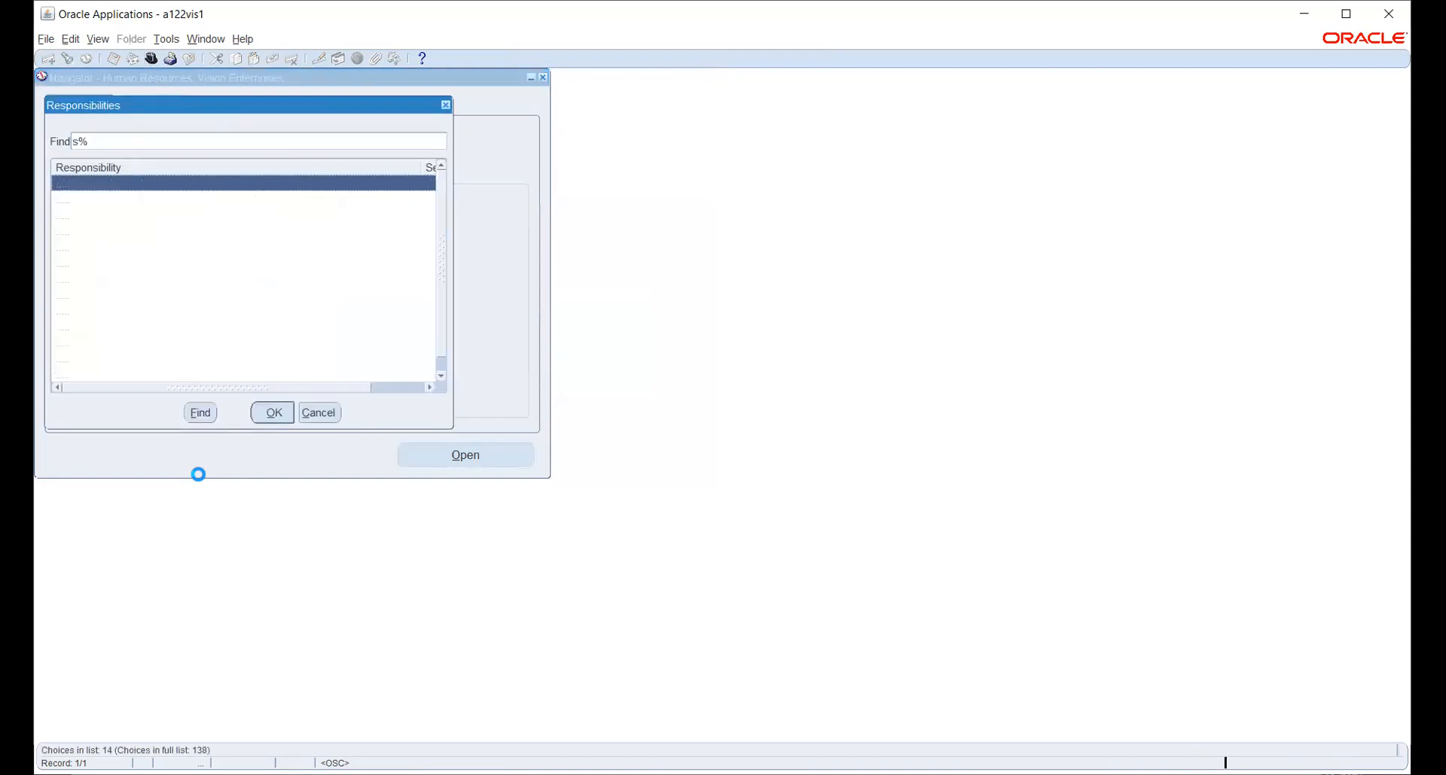
key("Return")
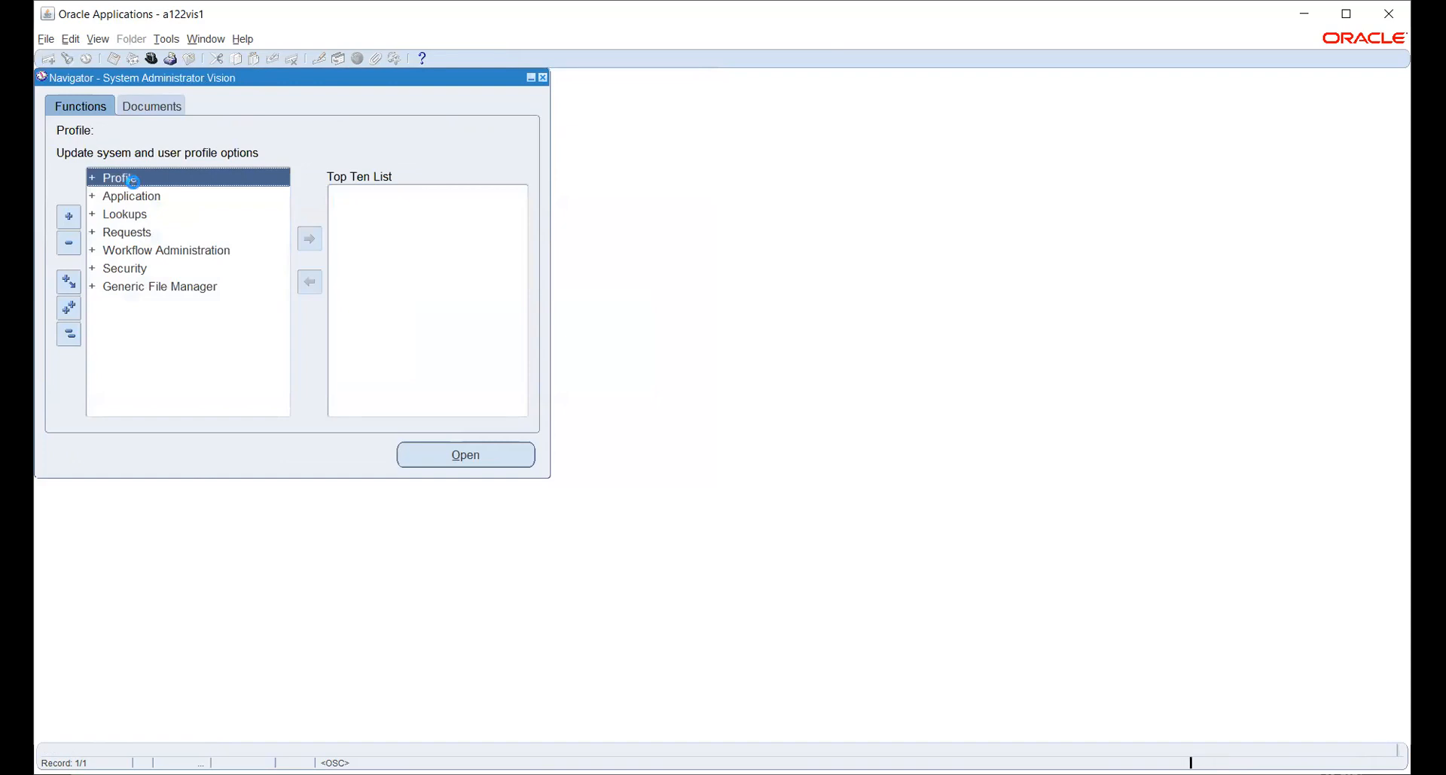
Query MO: Security Profile values at responsibility level for HW_PAYABLES in System Profile Values.
double_click(120, 198)
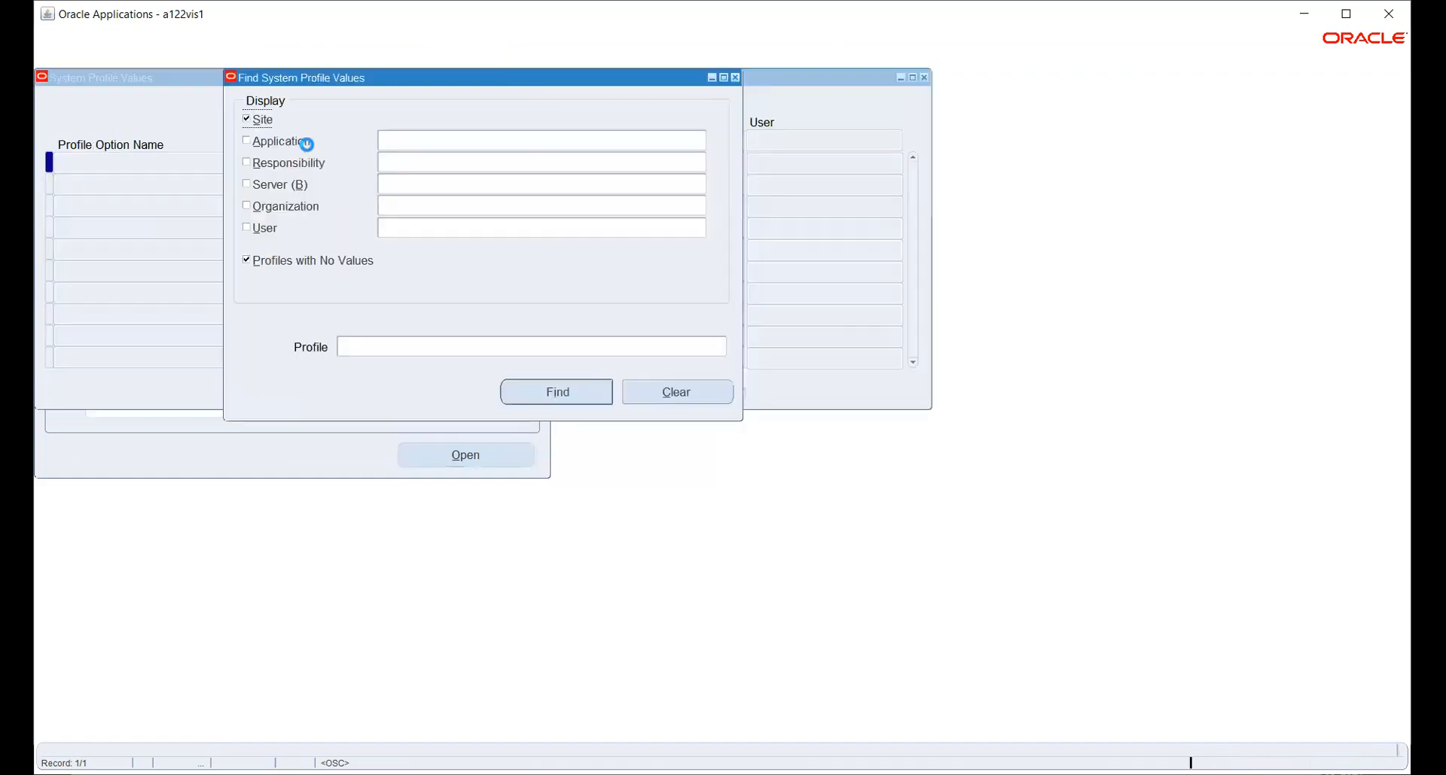
left_click(325, 163)
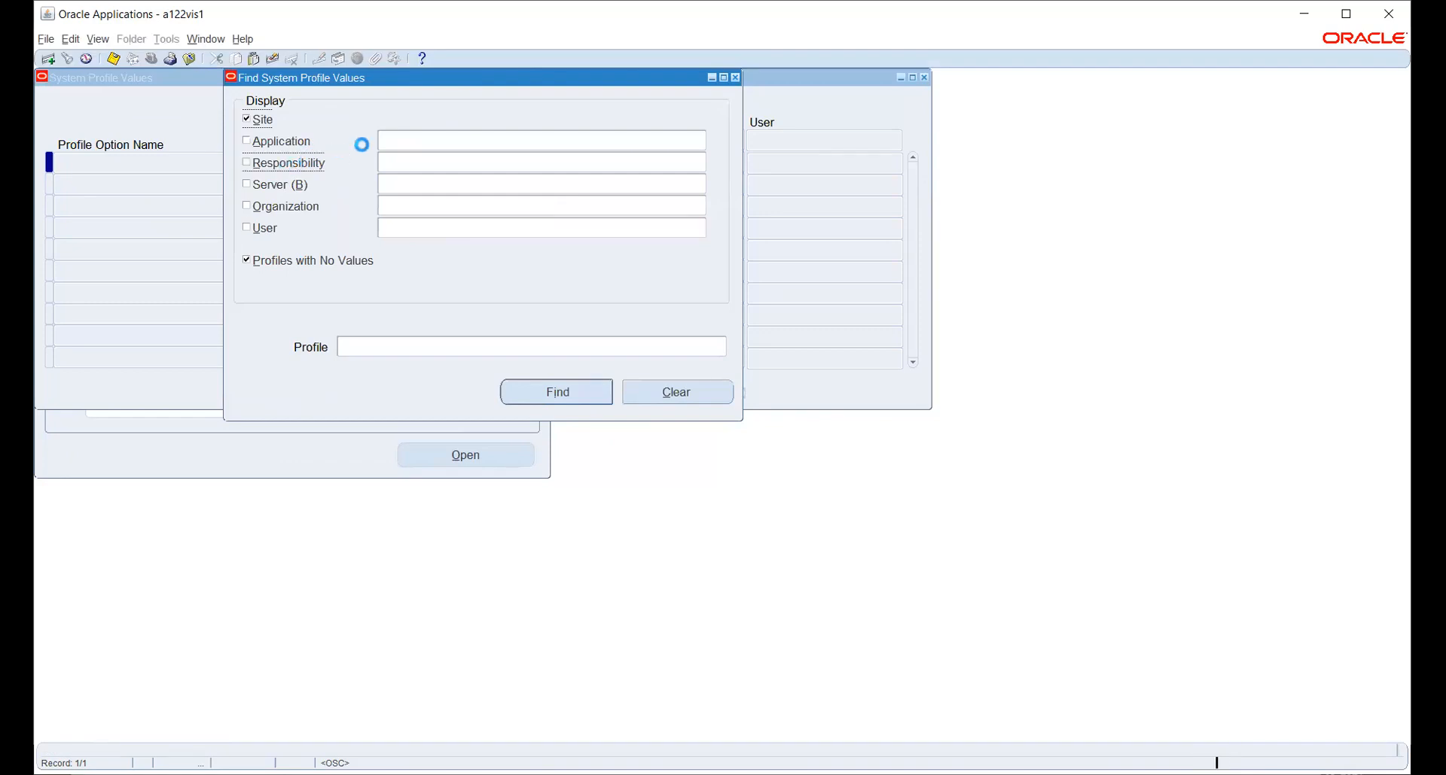
left_click(397, 163)
type("HW_PAYABLES")
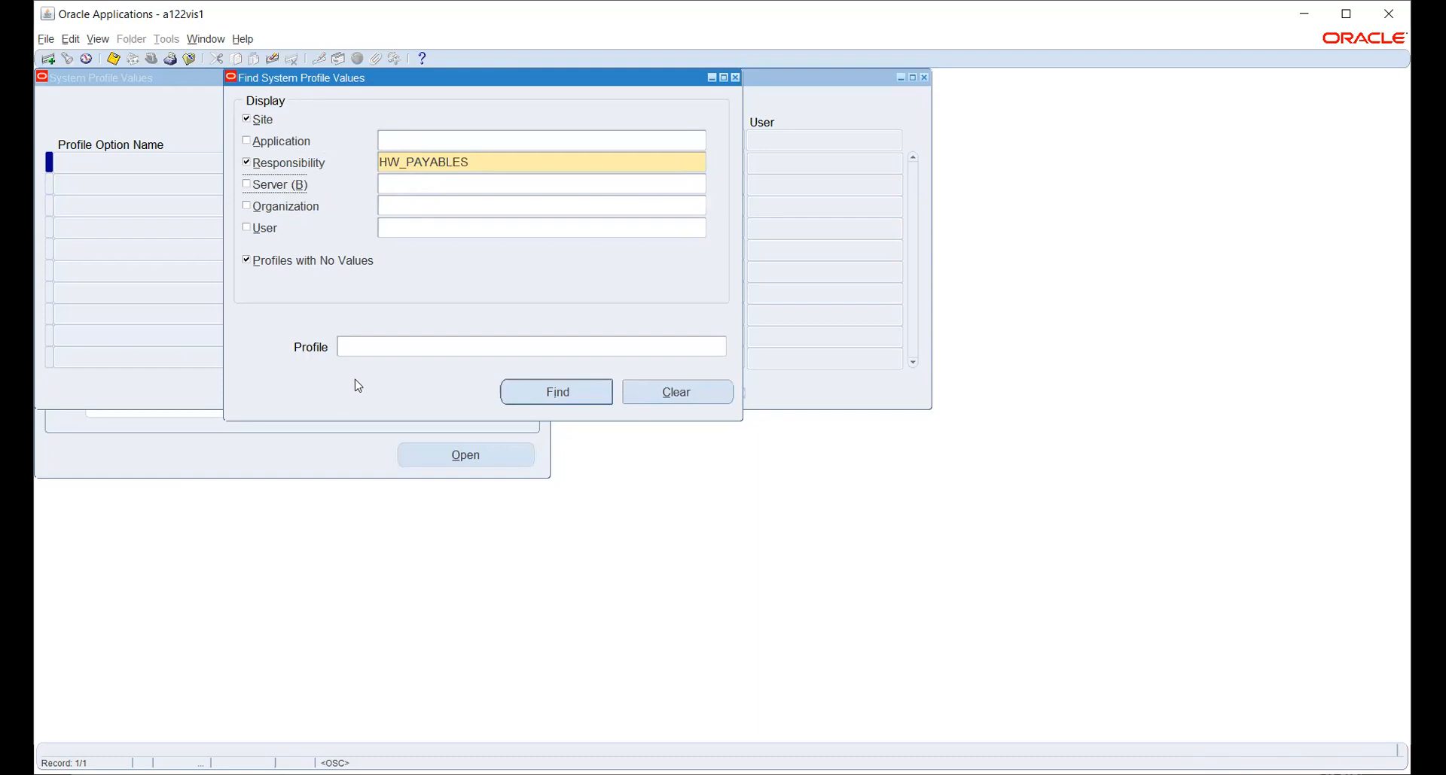
left_click(394, 340)
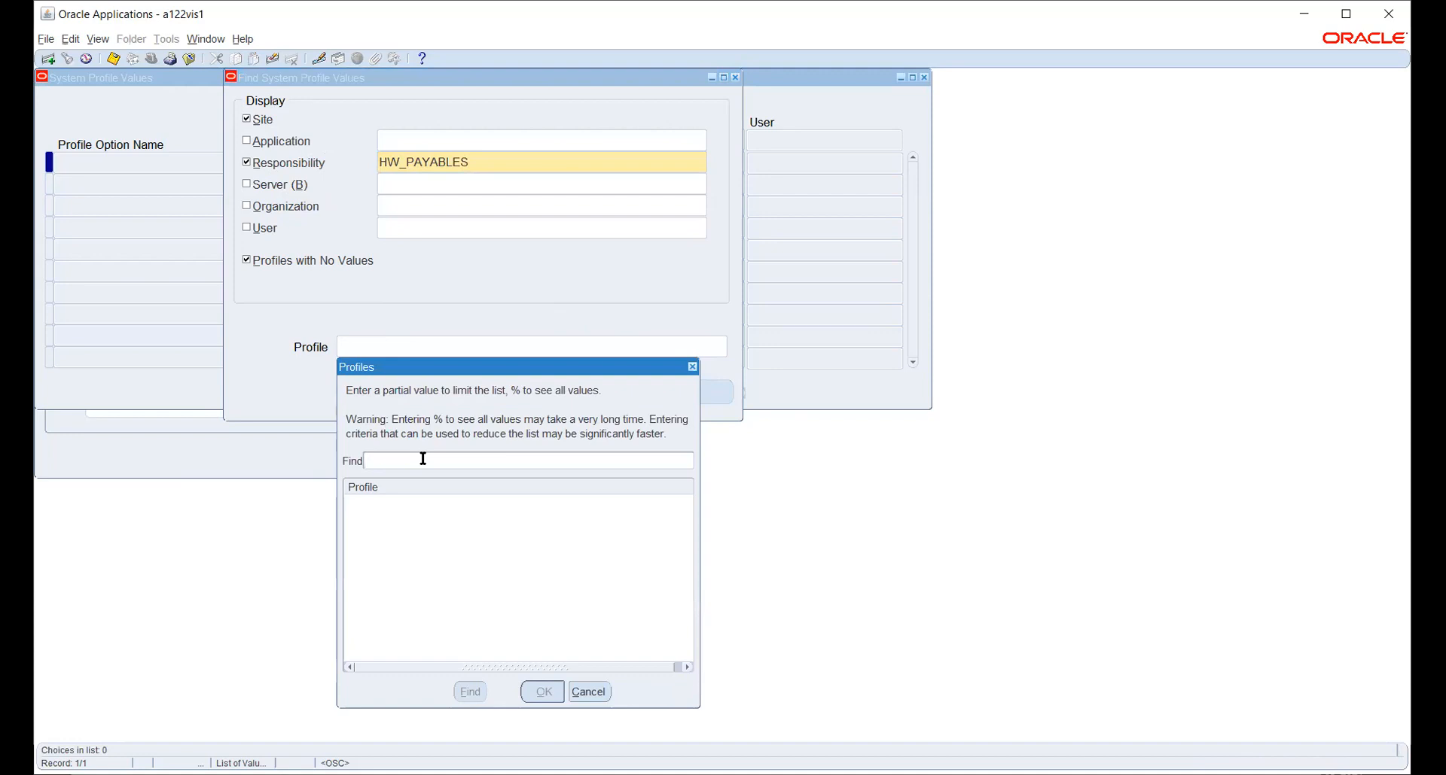
type("mo: %")
key("Return")
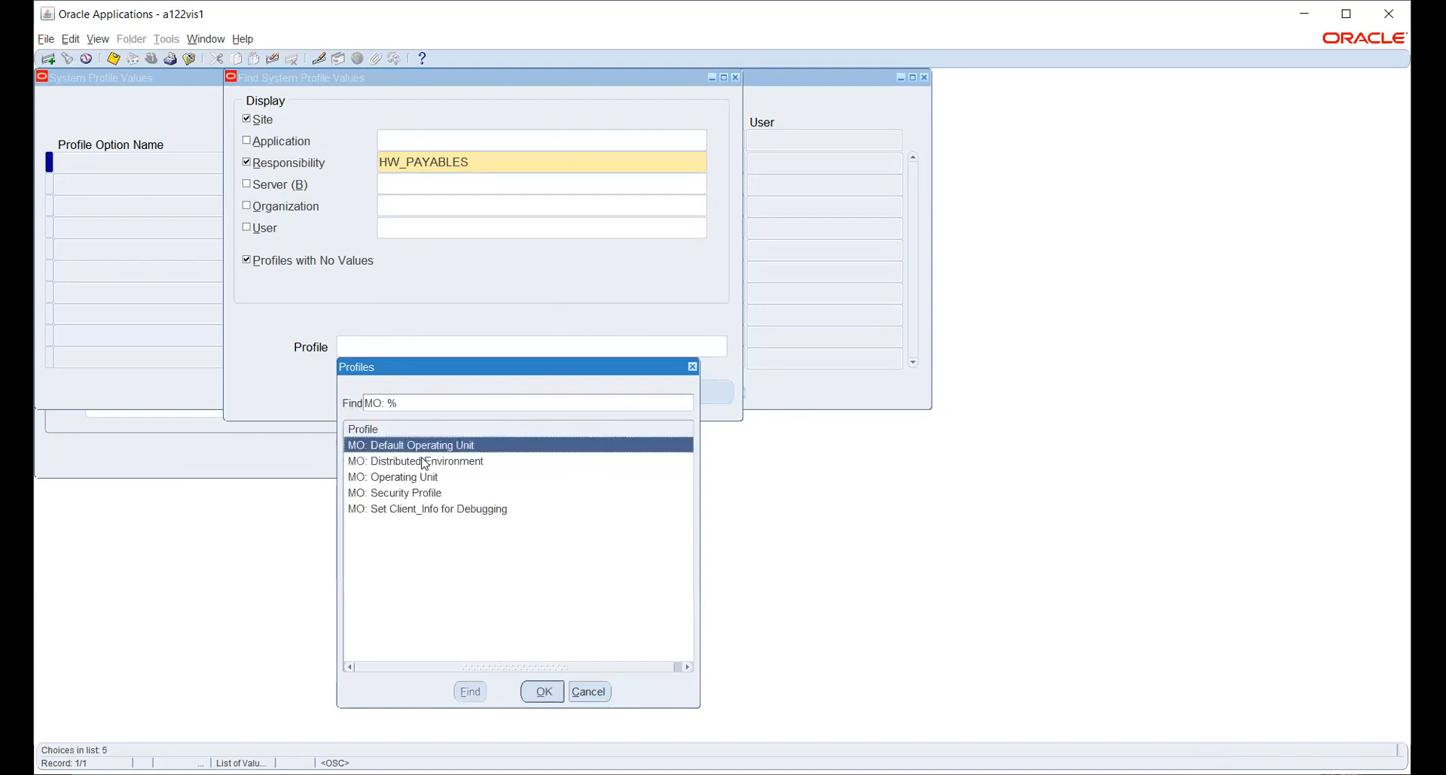
left_click(421, 493)
left_click(543, 691)
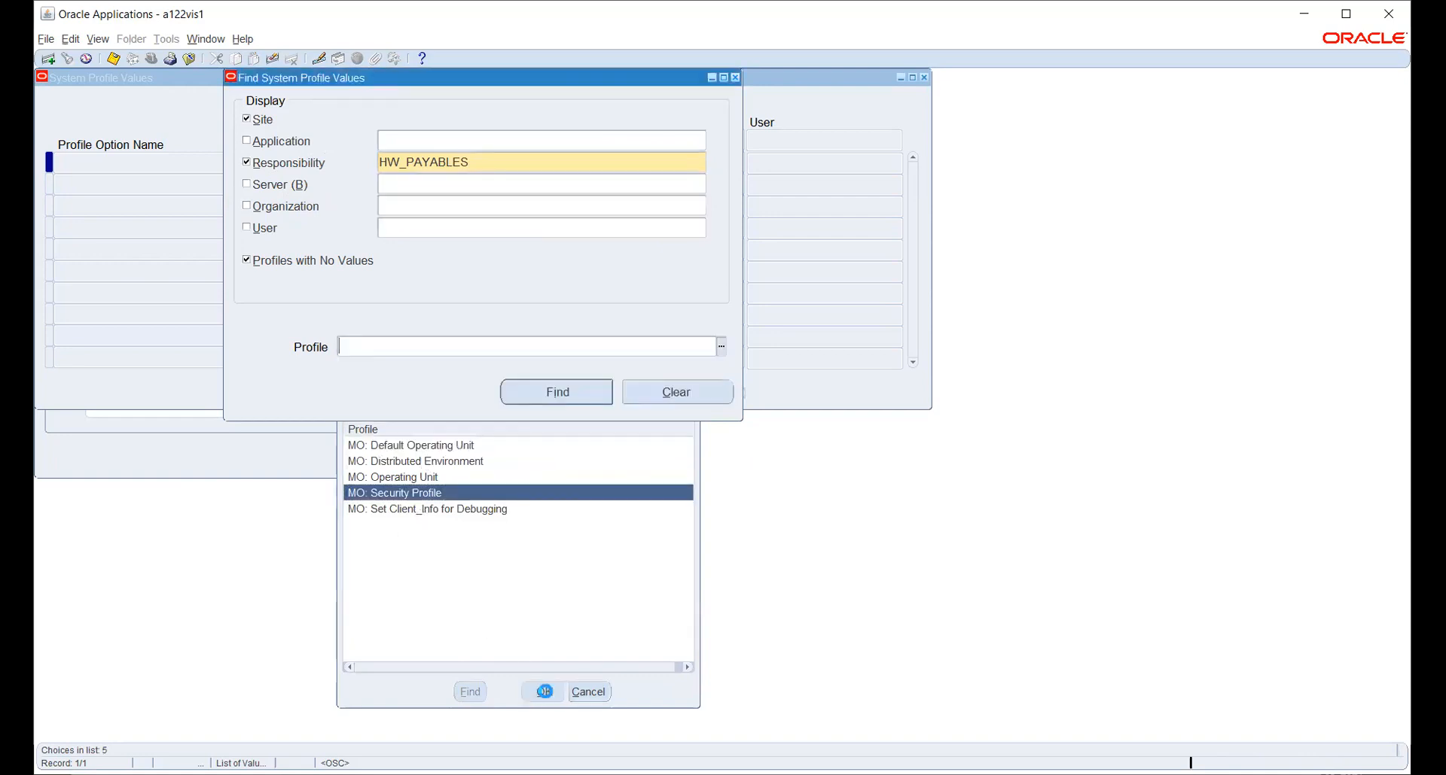
left_click(557, 391)
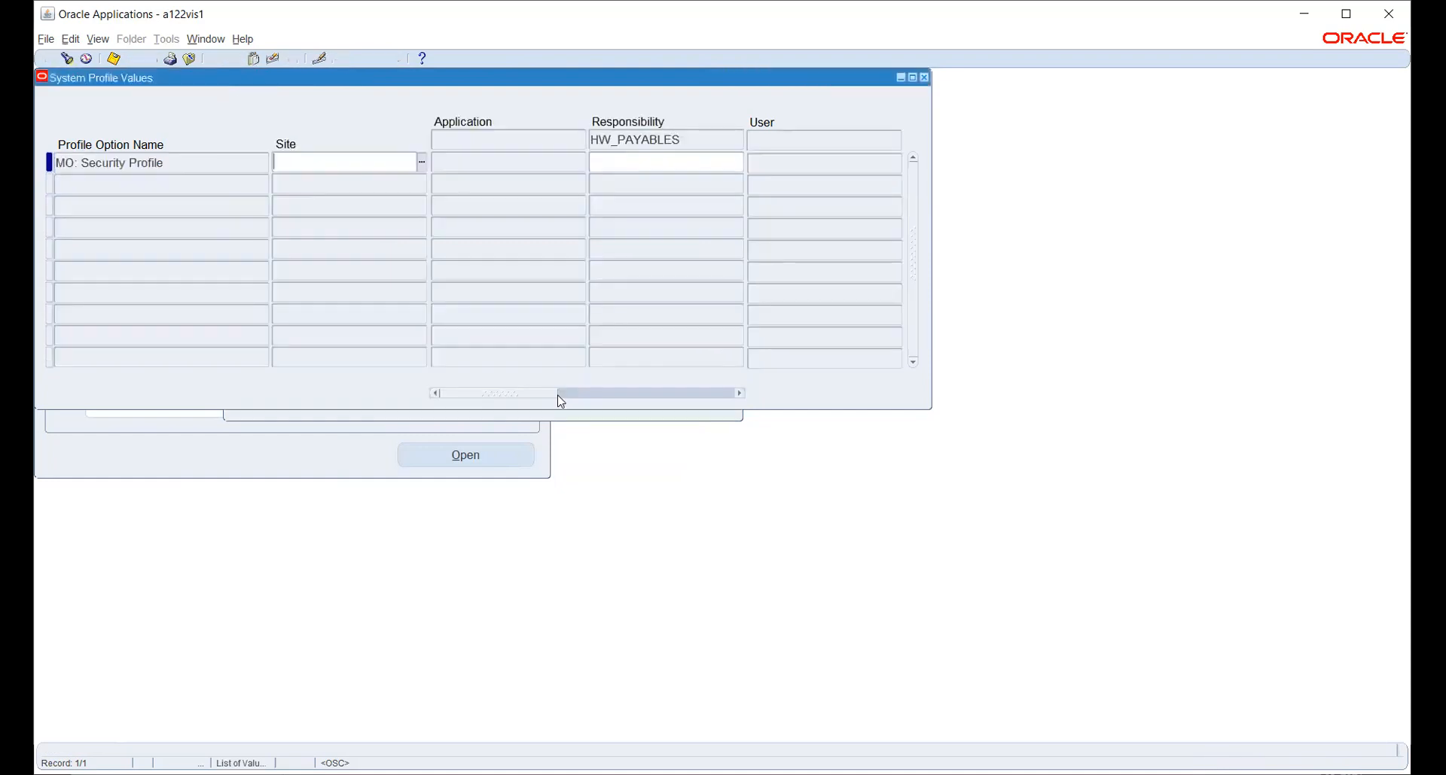
Set the HW_PAYABLES value to HW_SEC_PROFILE and save.
left_click(607, 167)
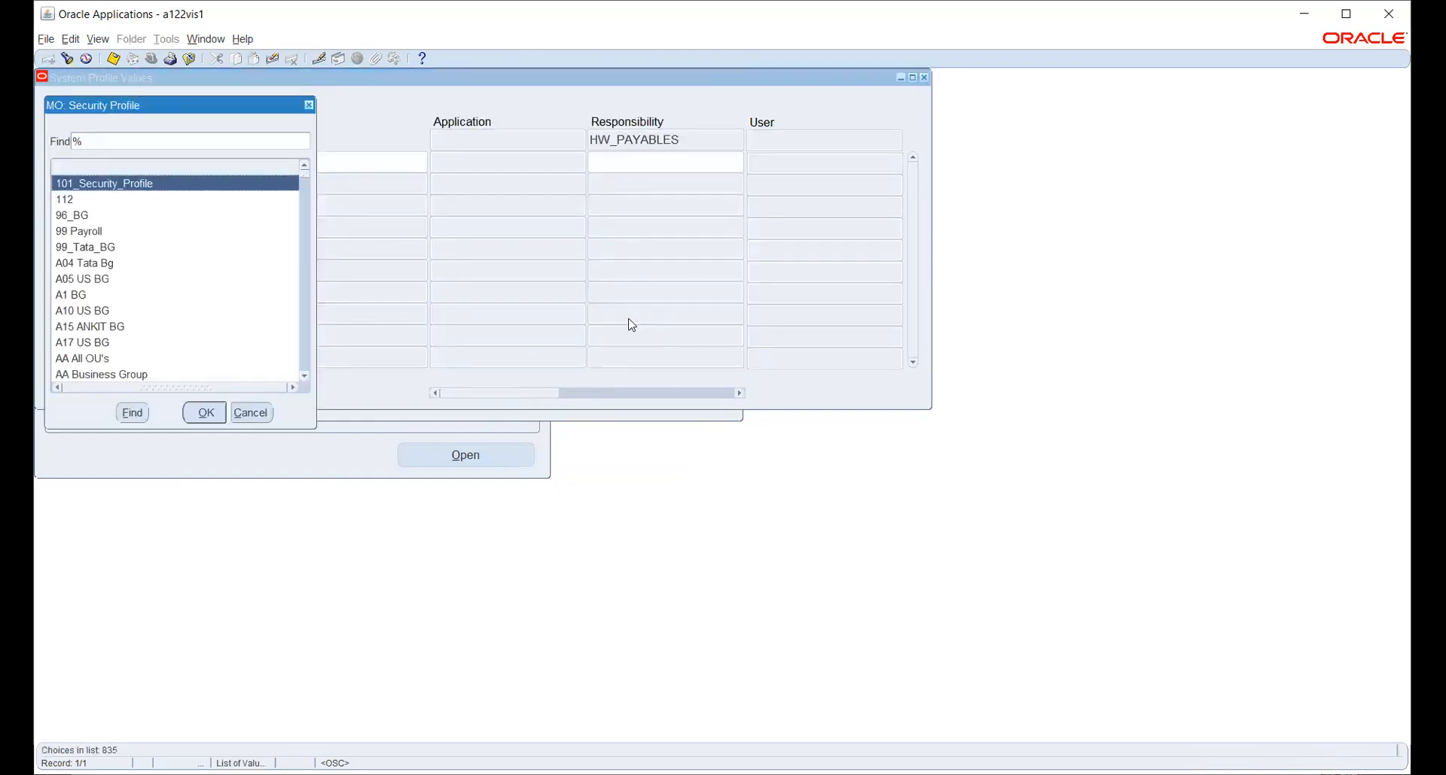
type("h")
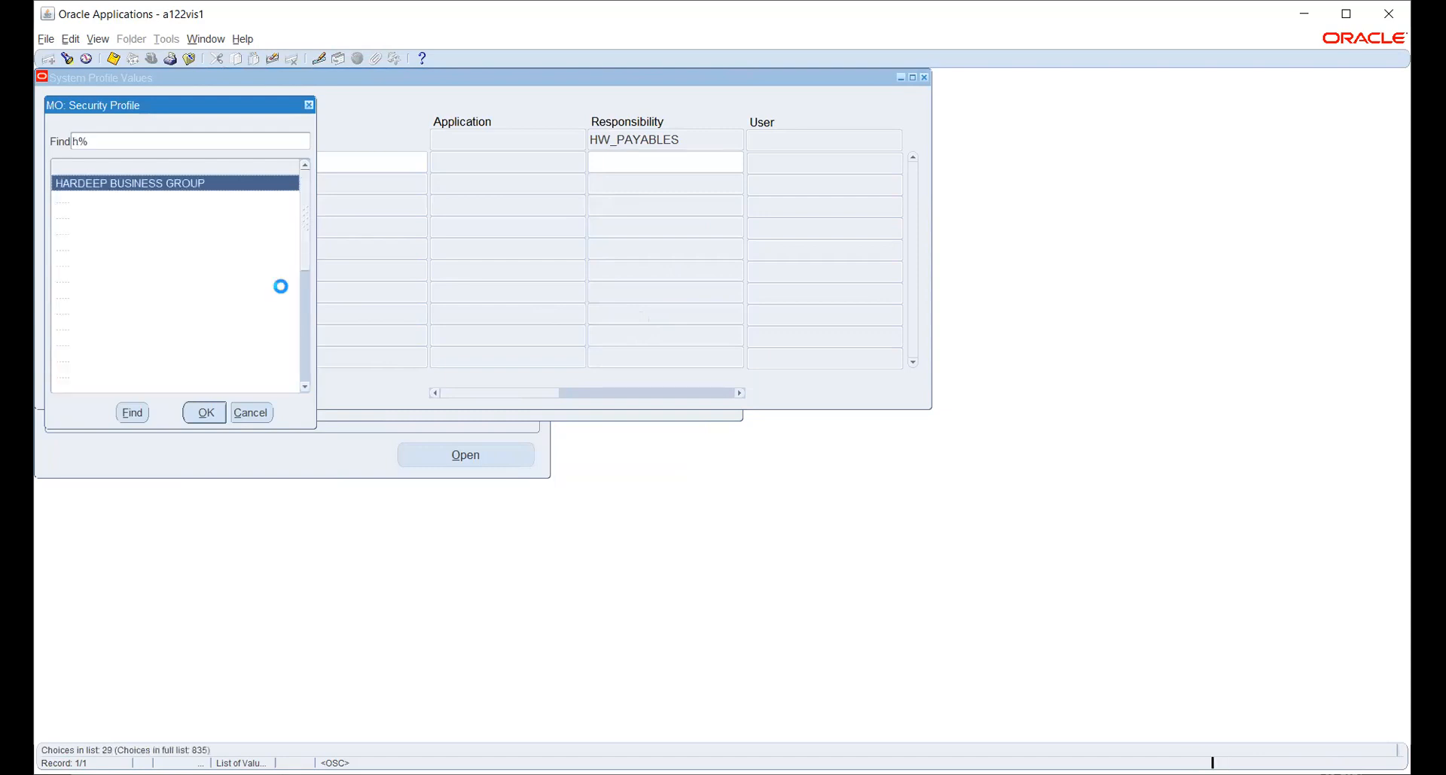
type("w_")
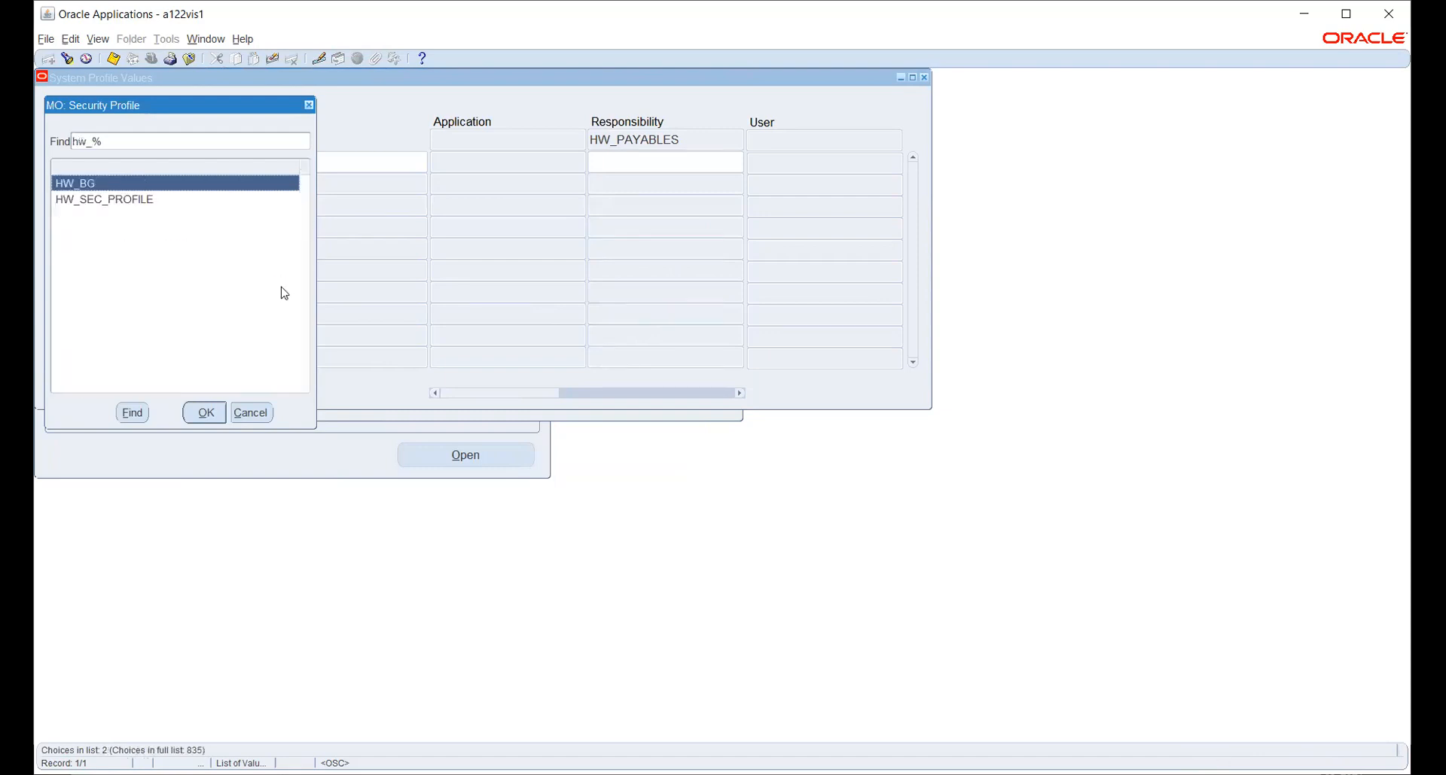
left_click(94, 203)
left_click(199, 414)
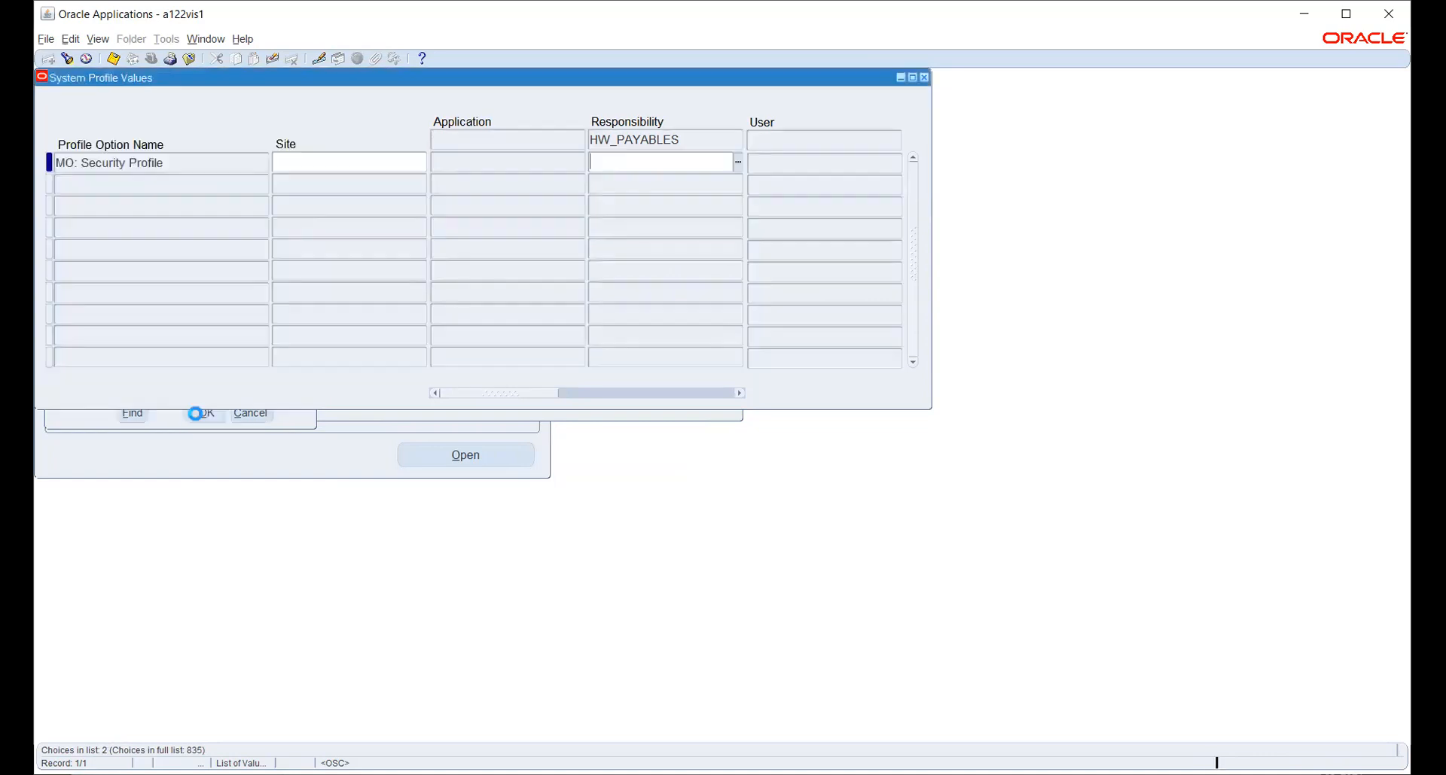
left_click(114, 60)
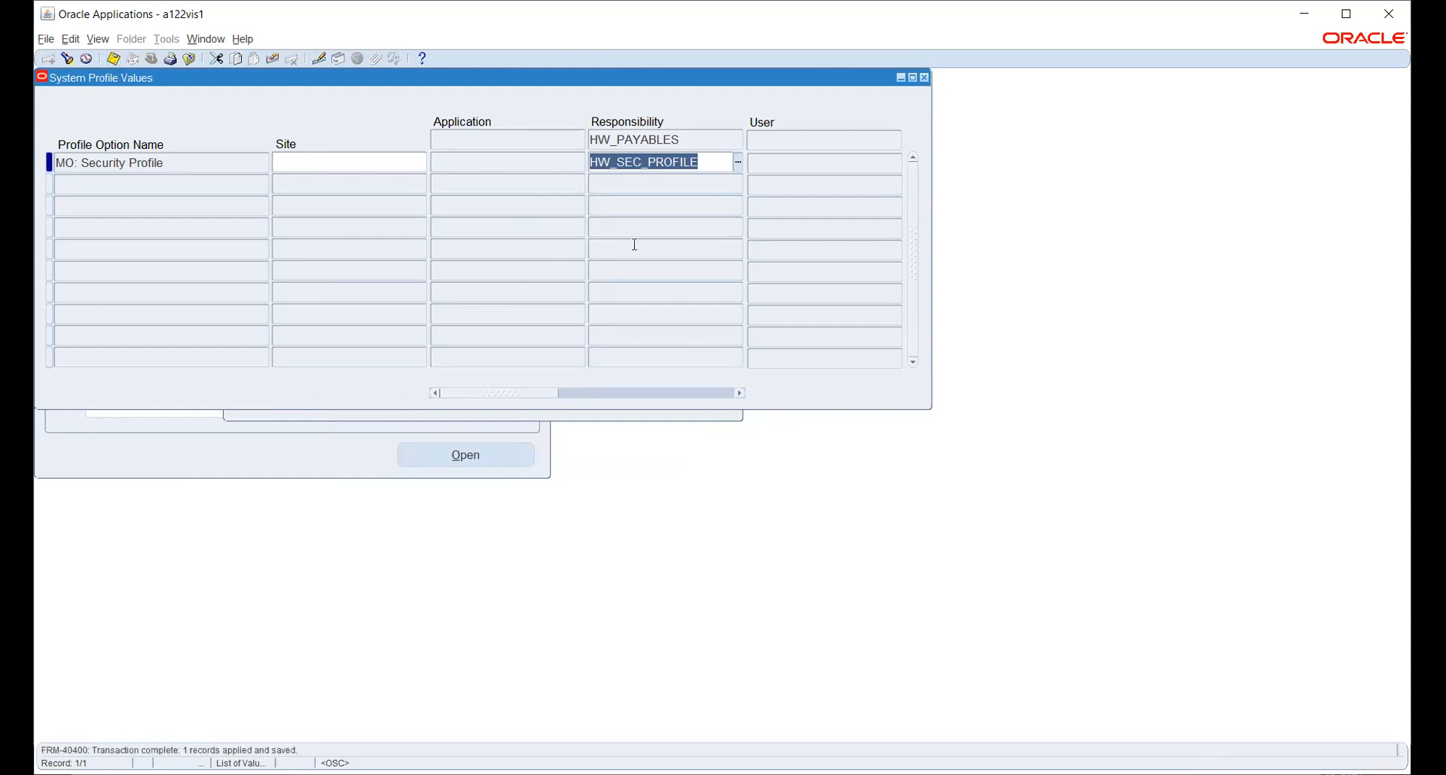
Query HR: Security Profile values for the HW_PAYABLES responsibility.
key("ctrl+f")
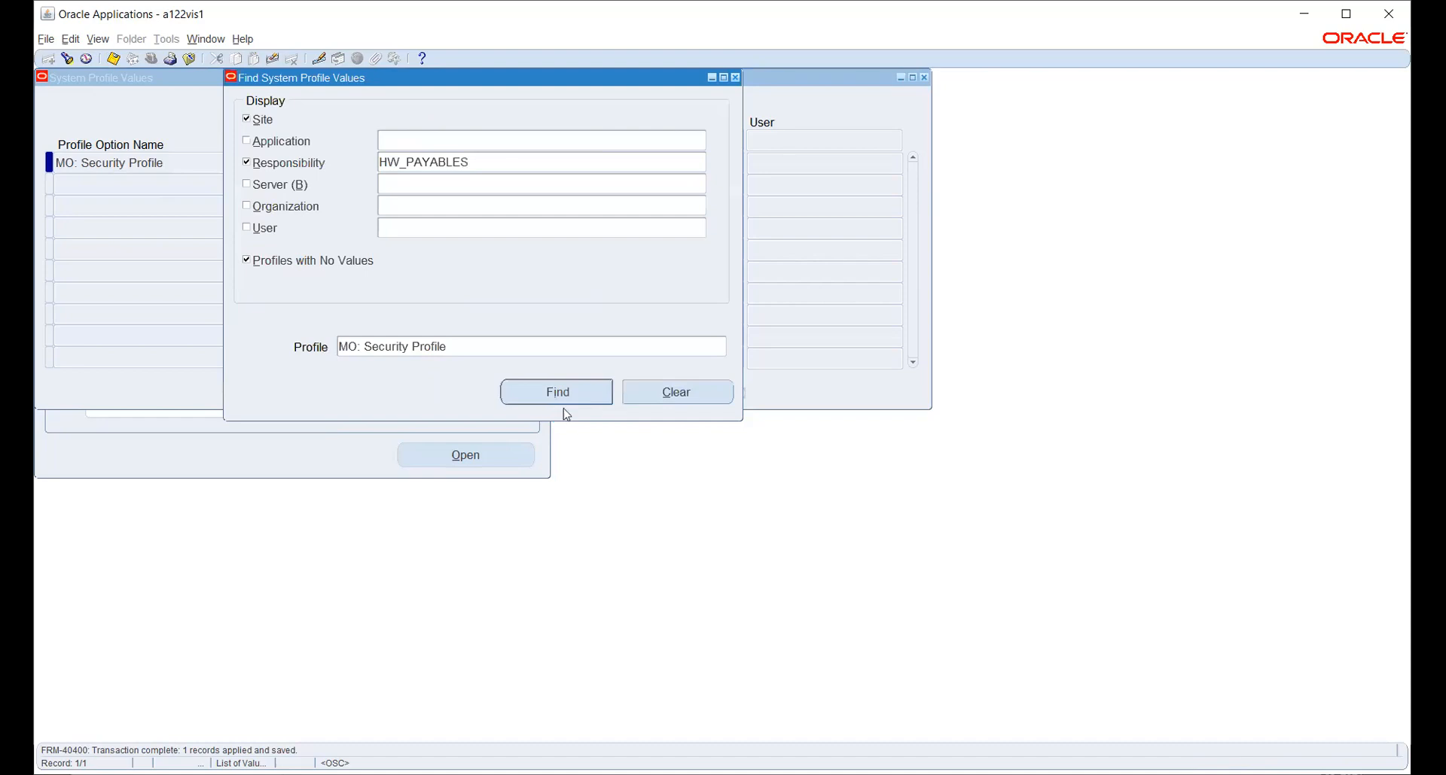
left_click(722, 347)
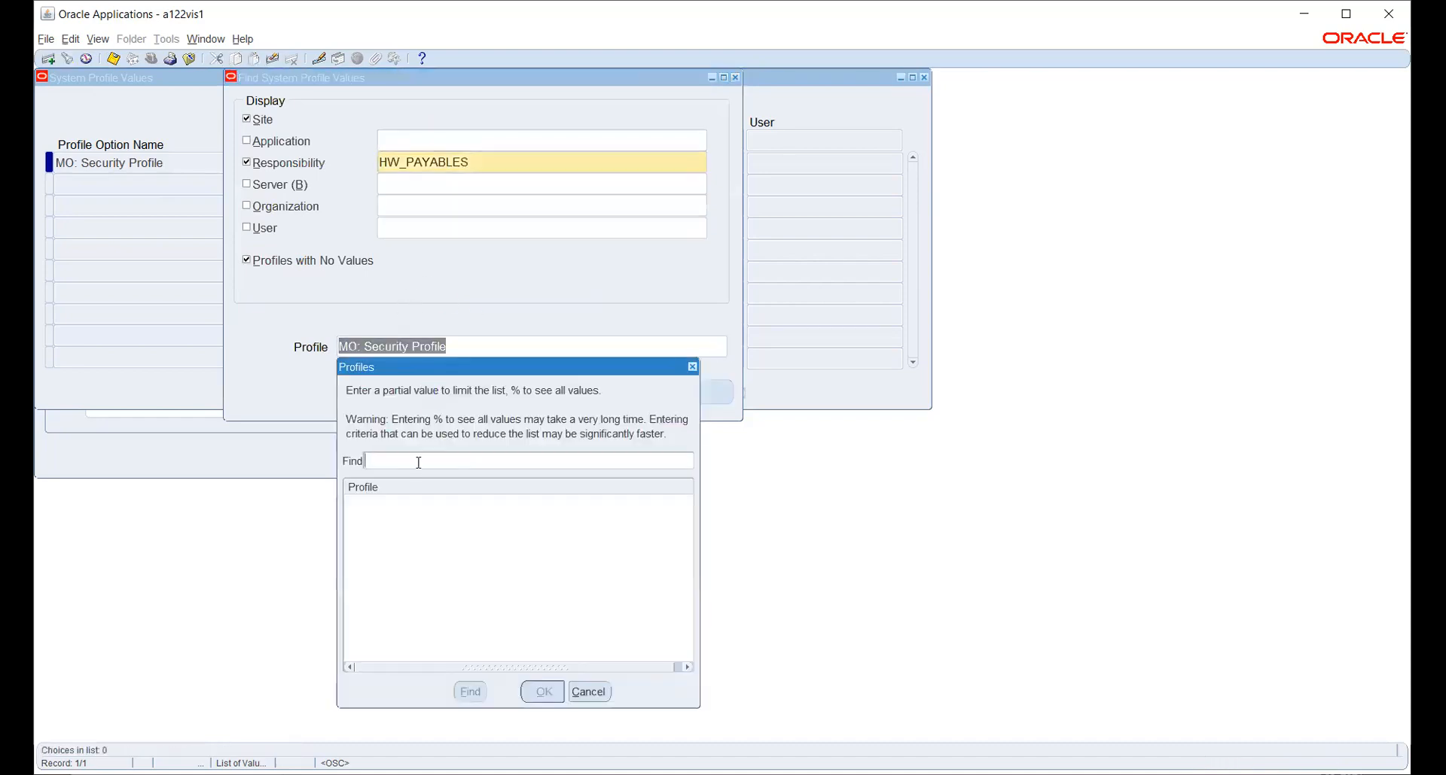
type("hr:%sec")
key("Return")
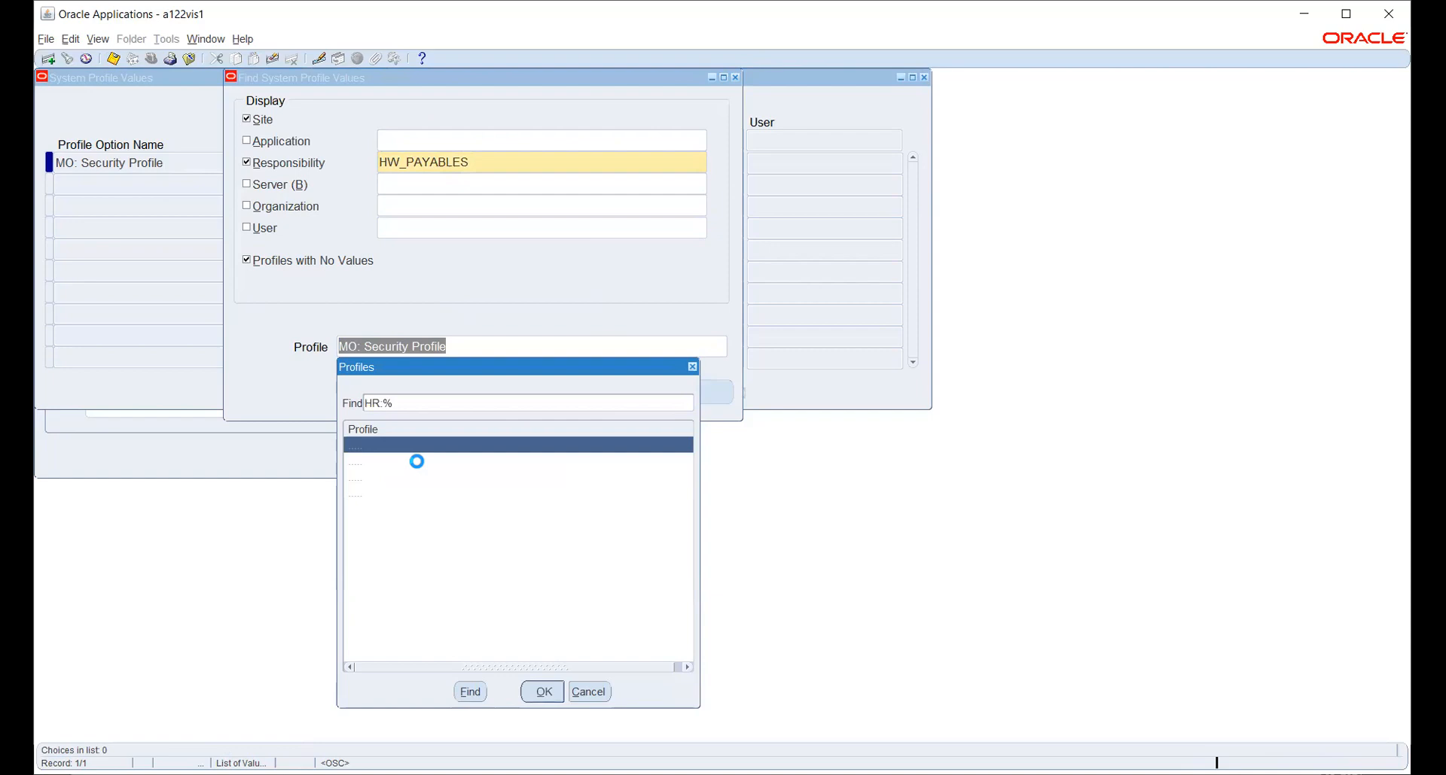
left_click(422, 478)
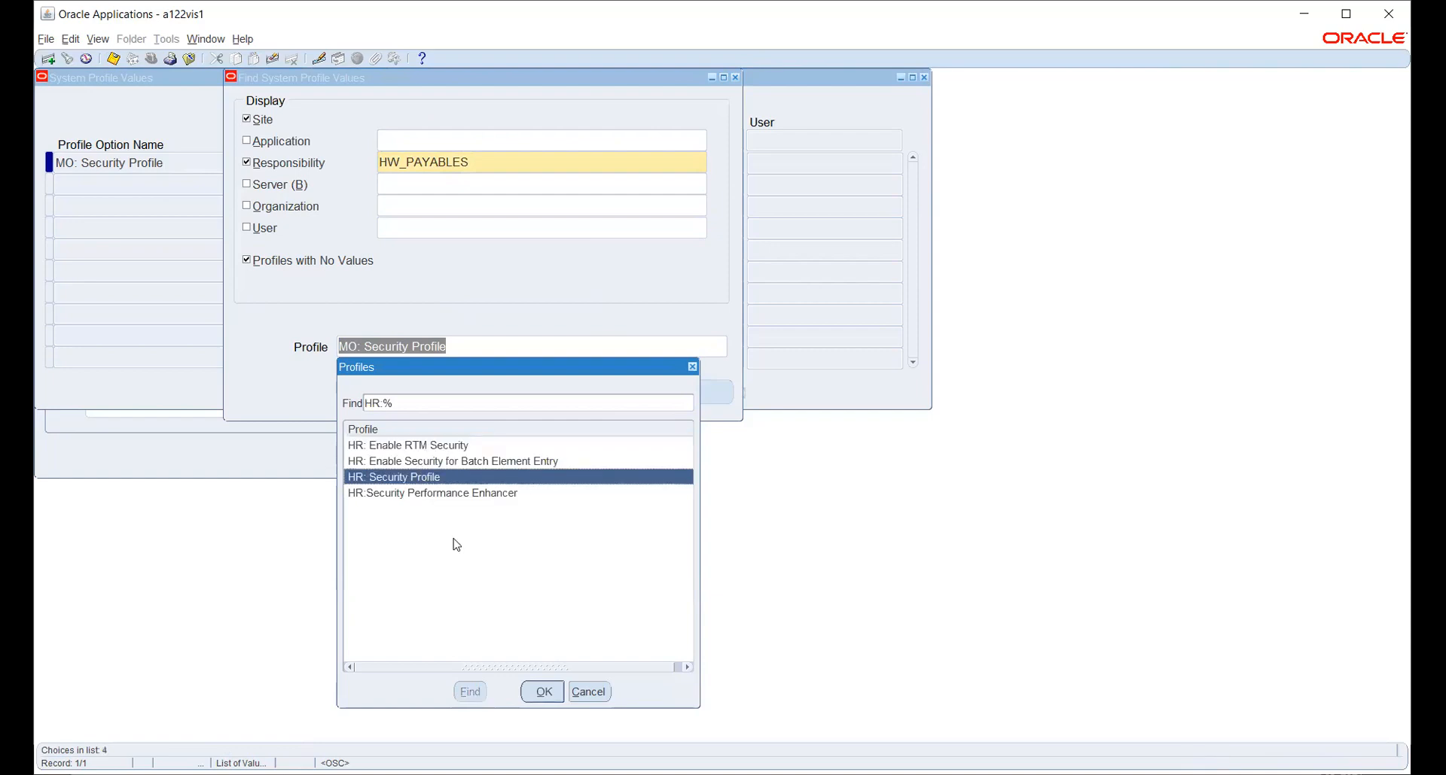
left_click(543, 693)
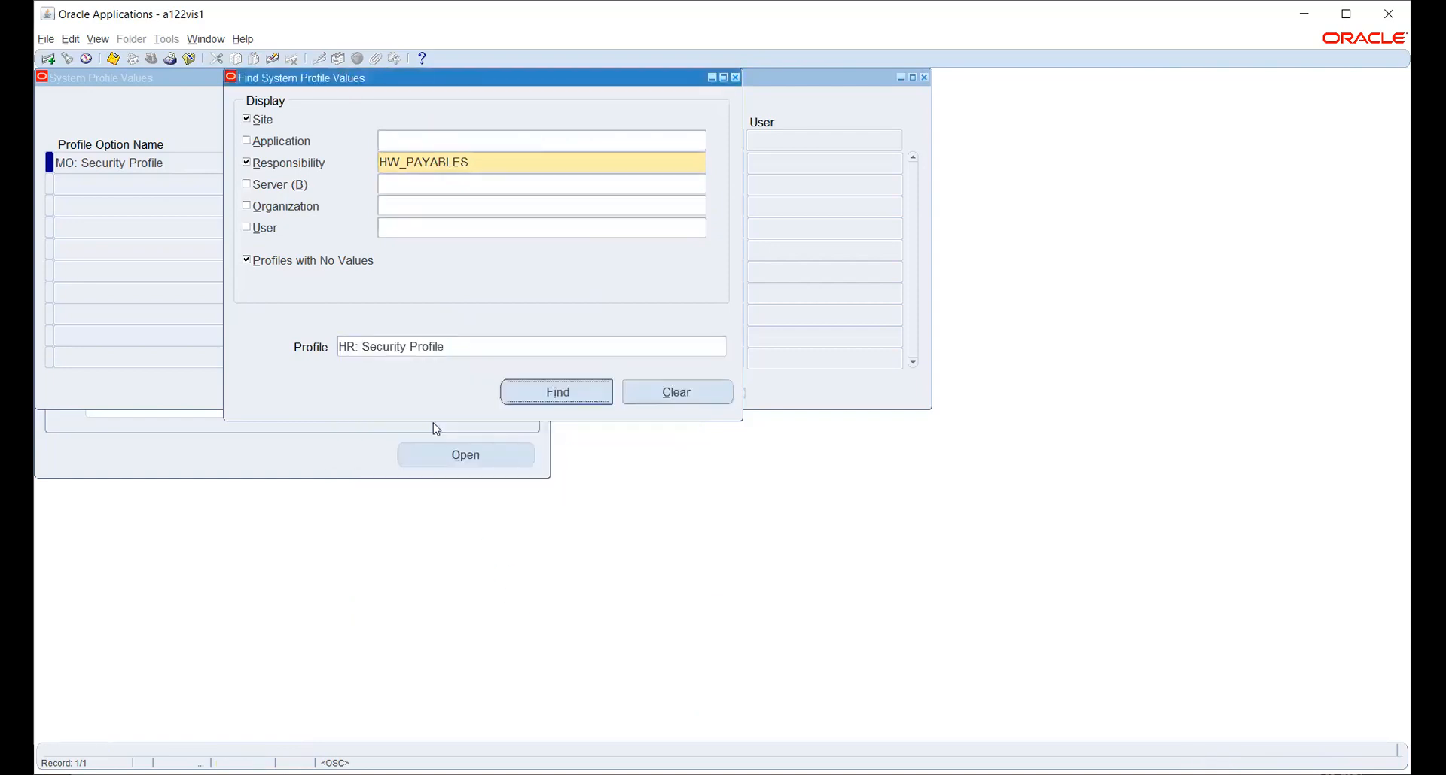
left_click(545, 397)
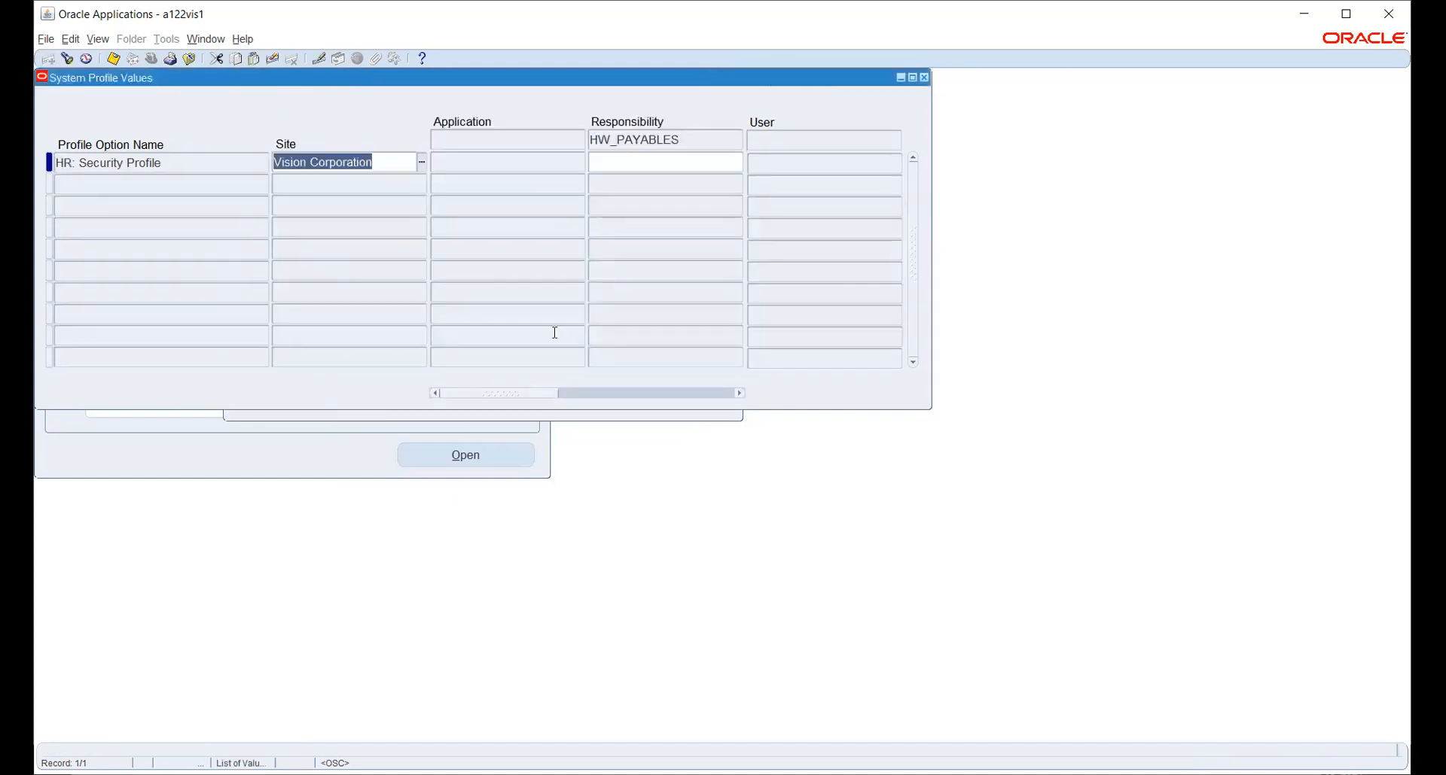
Set HR: Security Profile to HW_SEC_PROFILE for HW_PAYABLES and save with Ctrl+S.
left_click(659, 157)
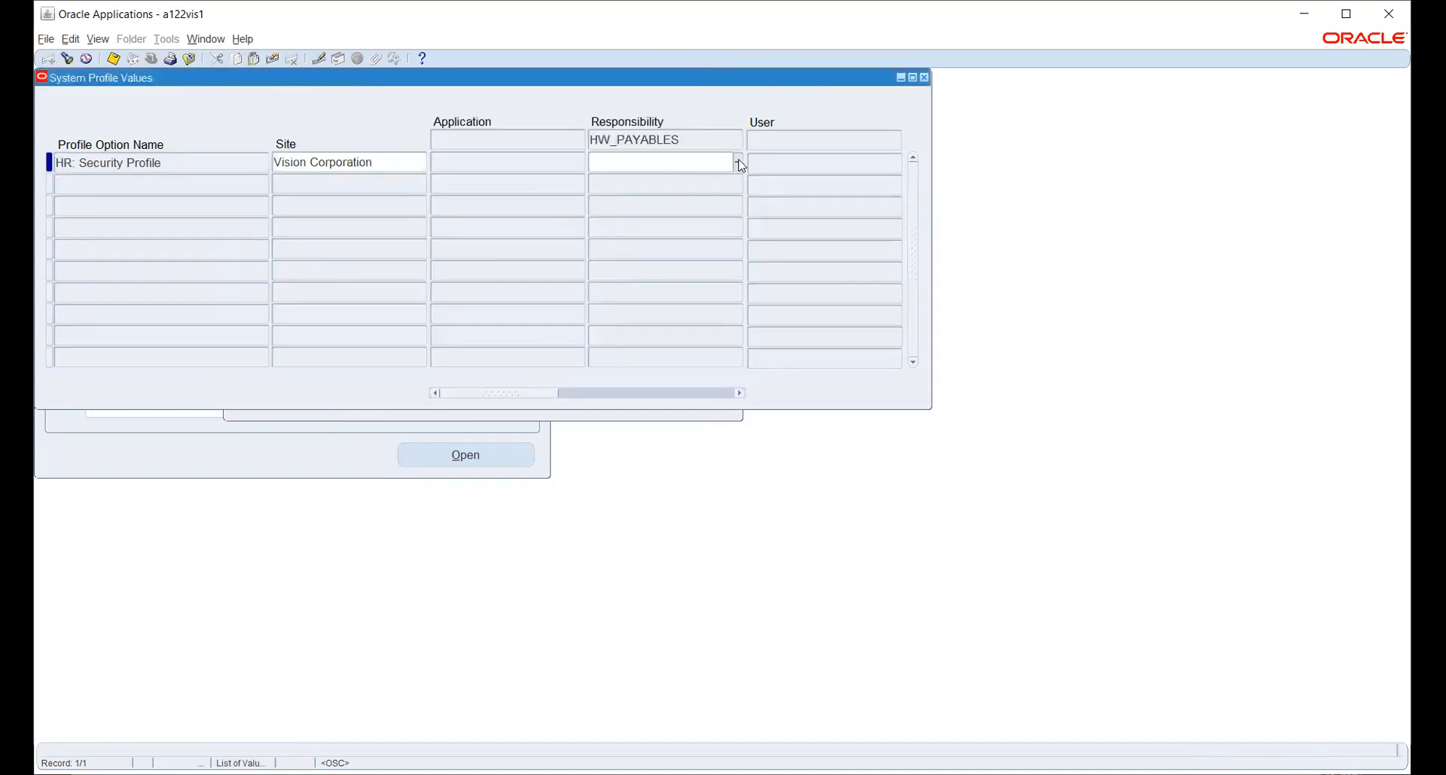
key("ctrl+l")
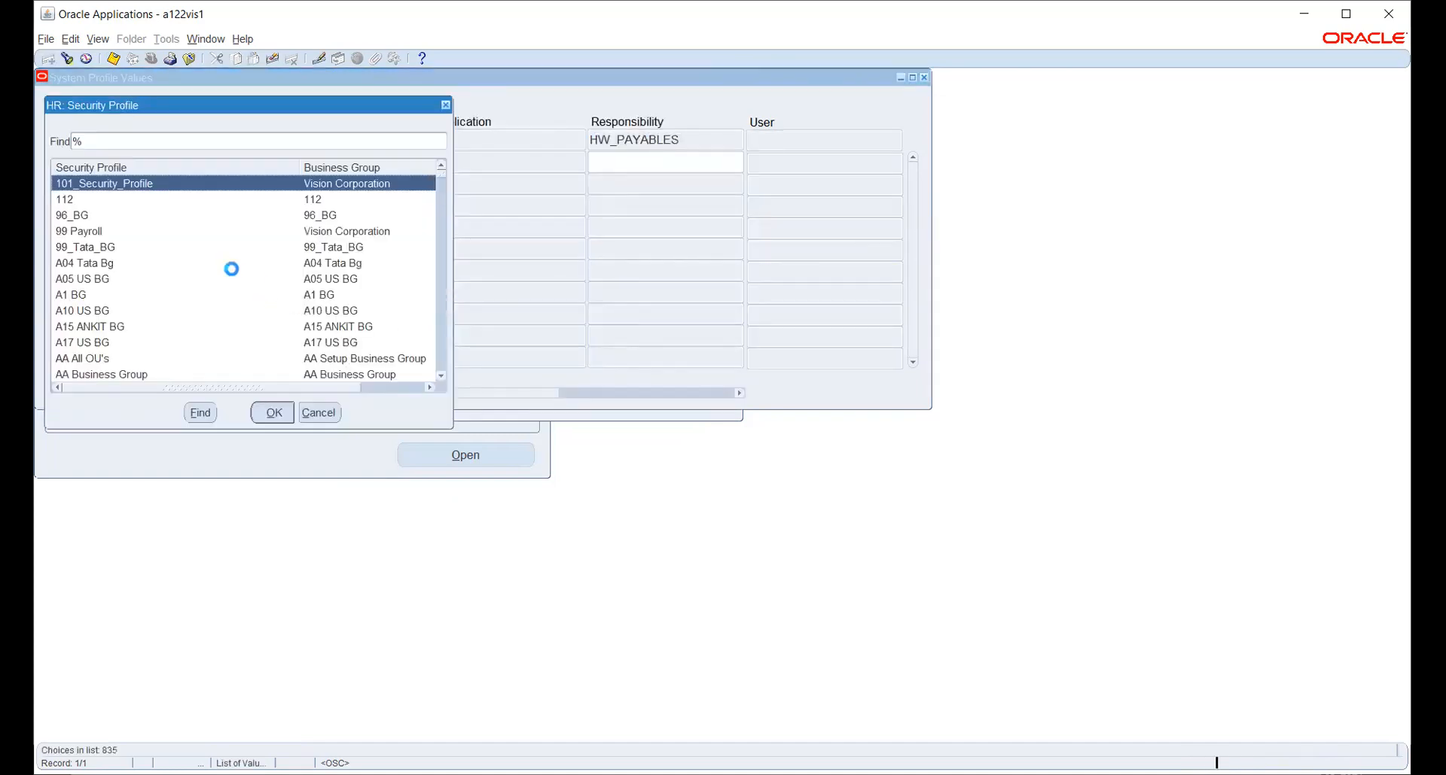
type("h")
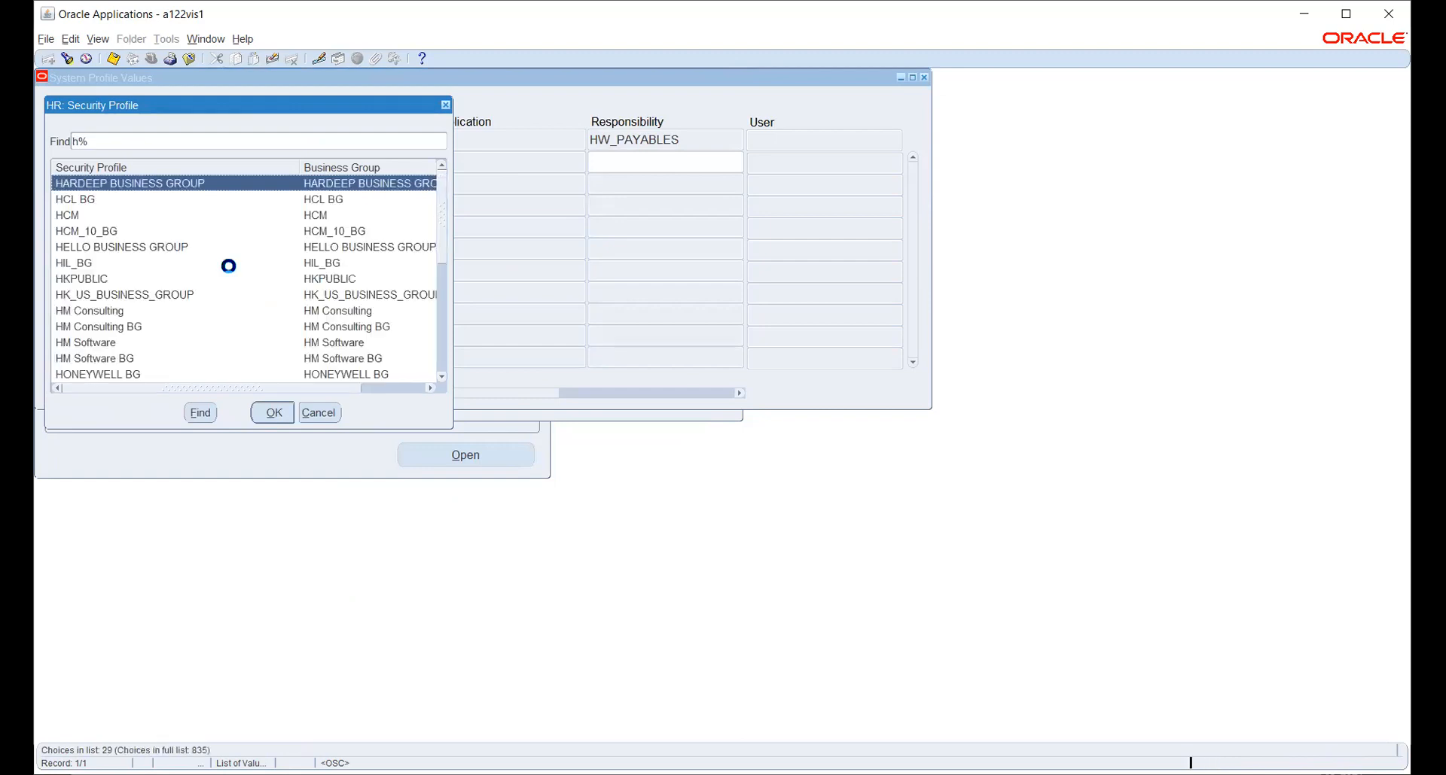
type("w_")
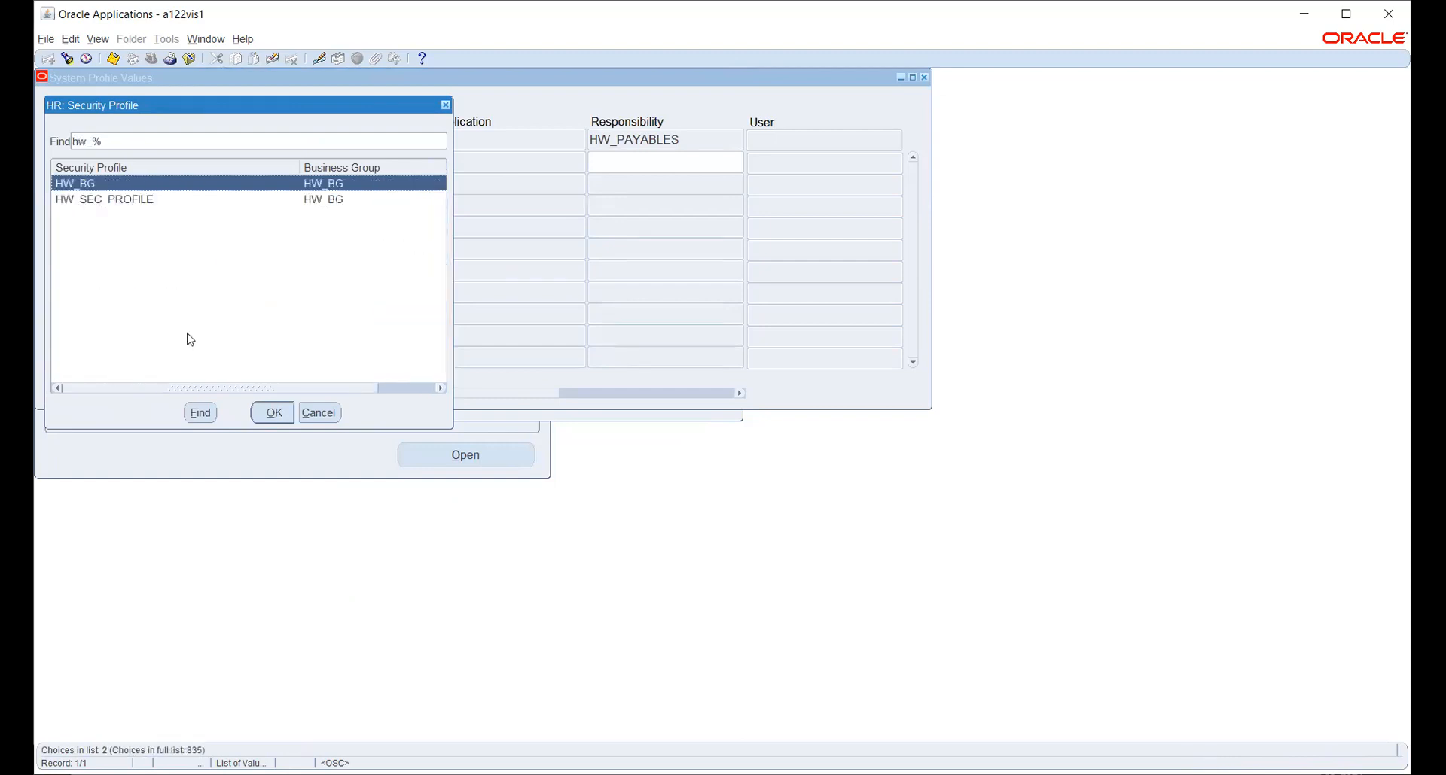
left_click(154, 199)
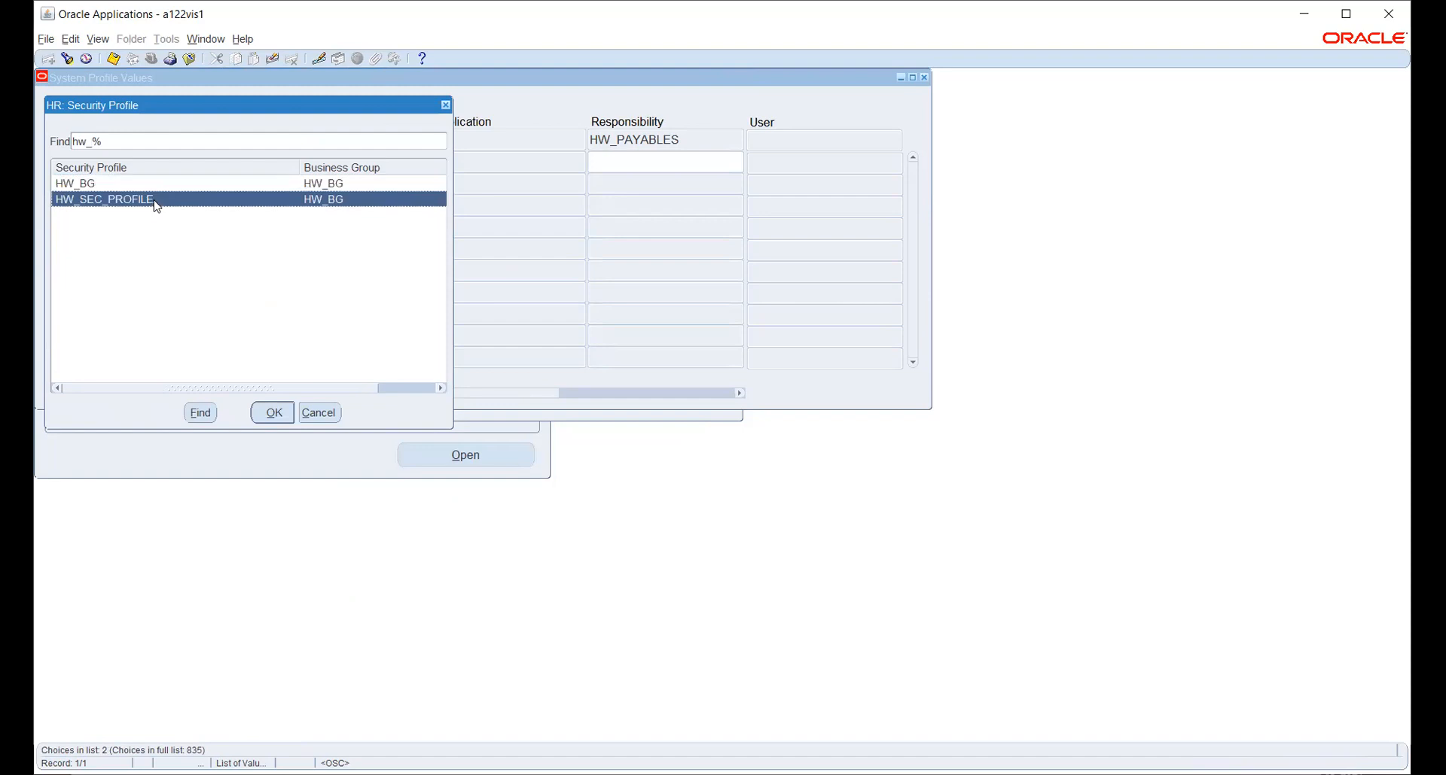
left_click(271, 412)
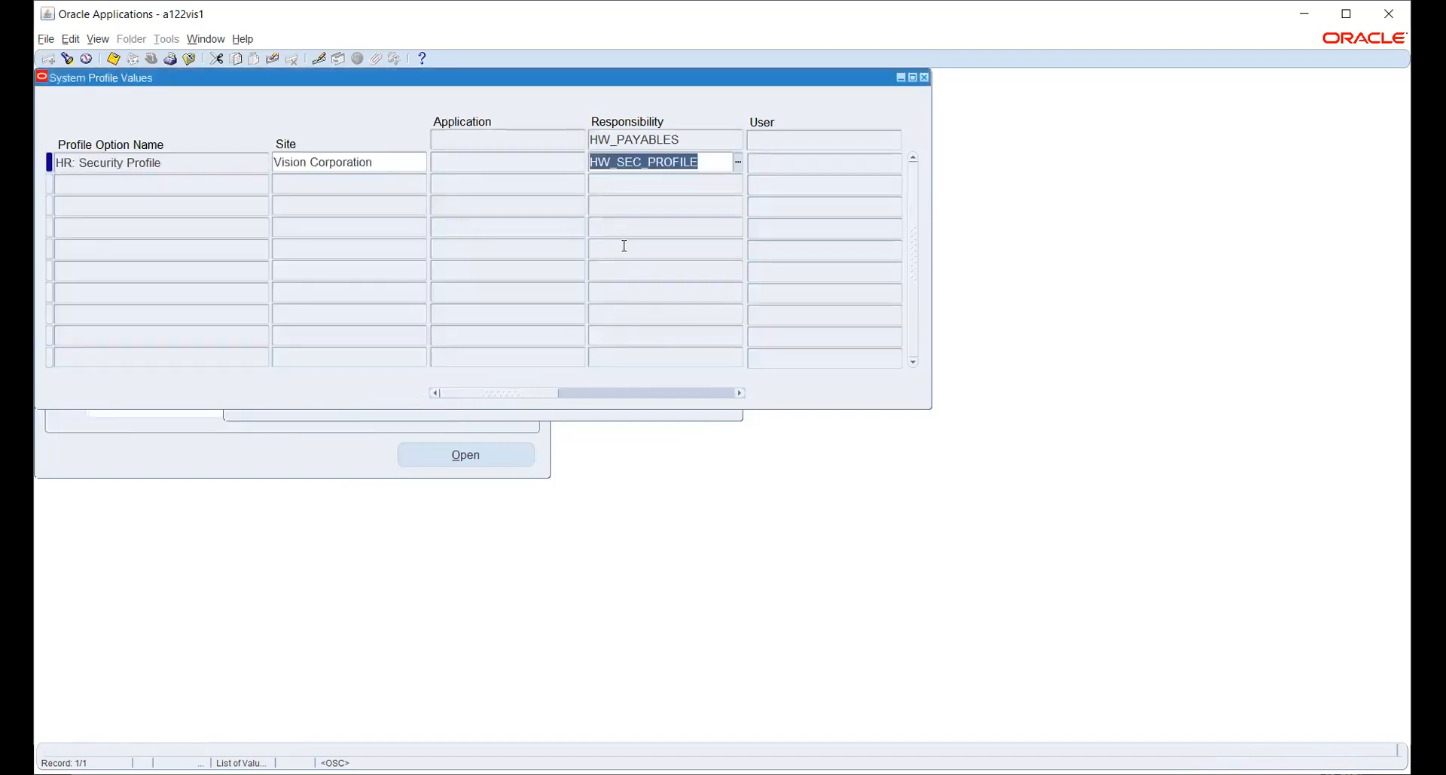
key("ctrl+s")
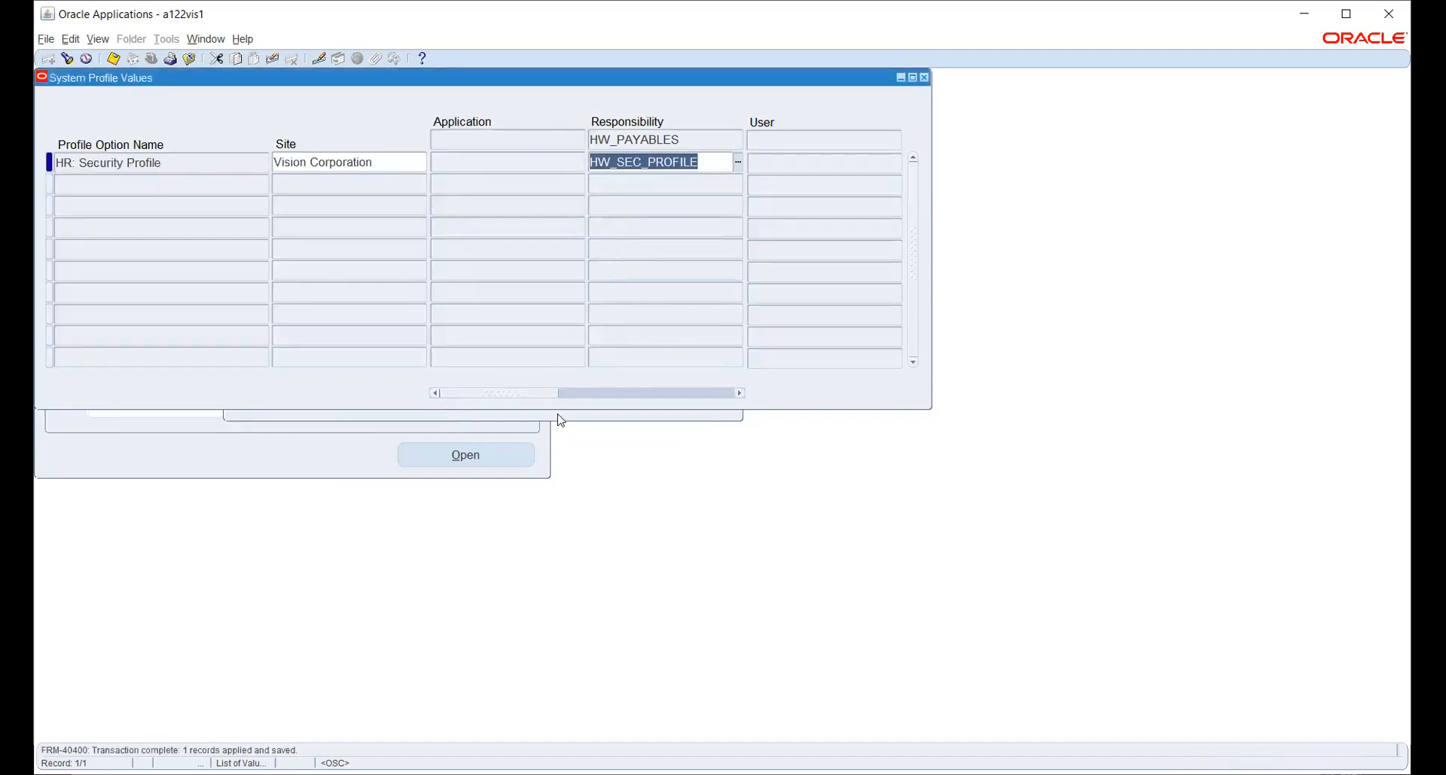
left_click(558, 413)
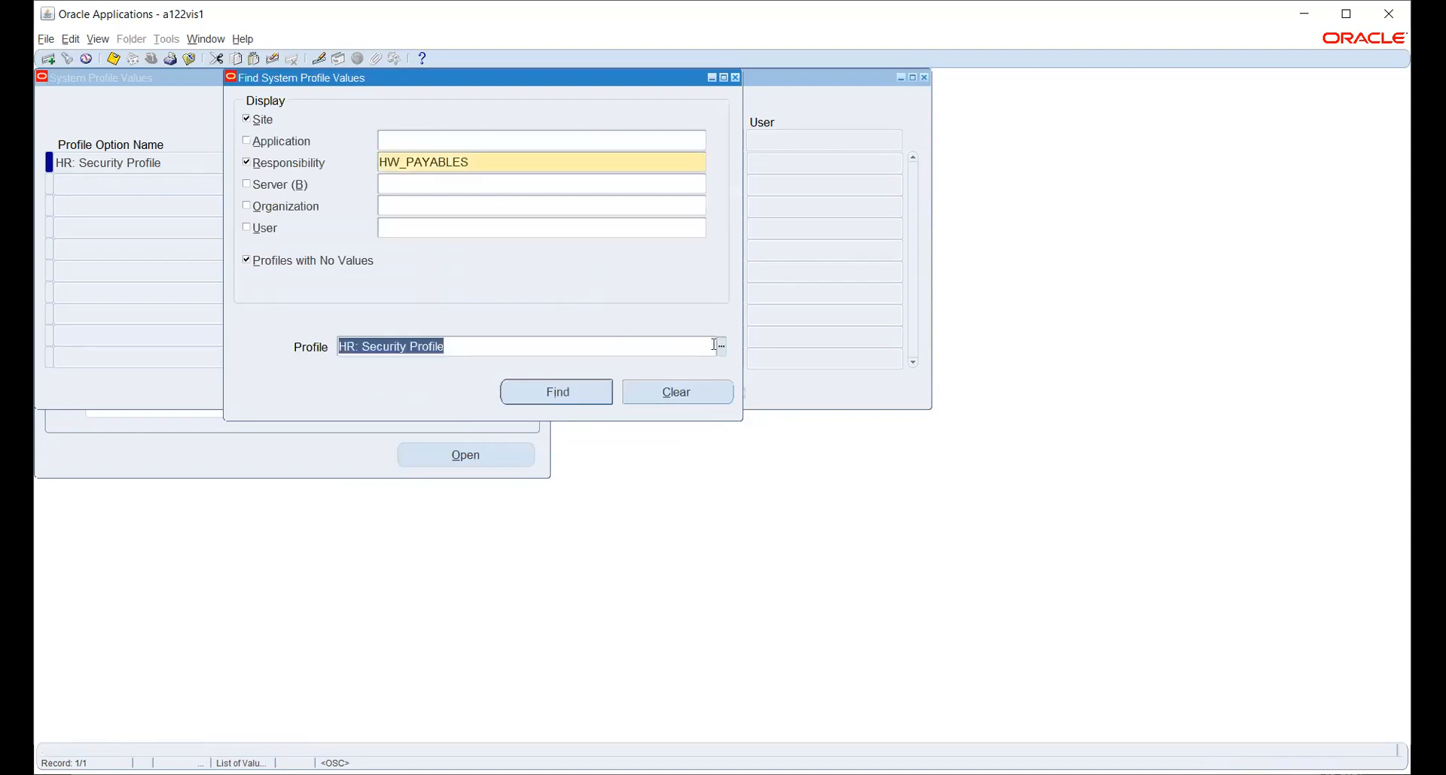
Look up the MO: Operating Unit profile values for HW_PAYABLES.
left_click(722, 348)
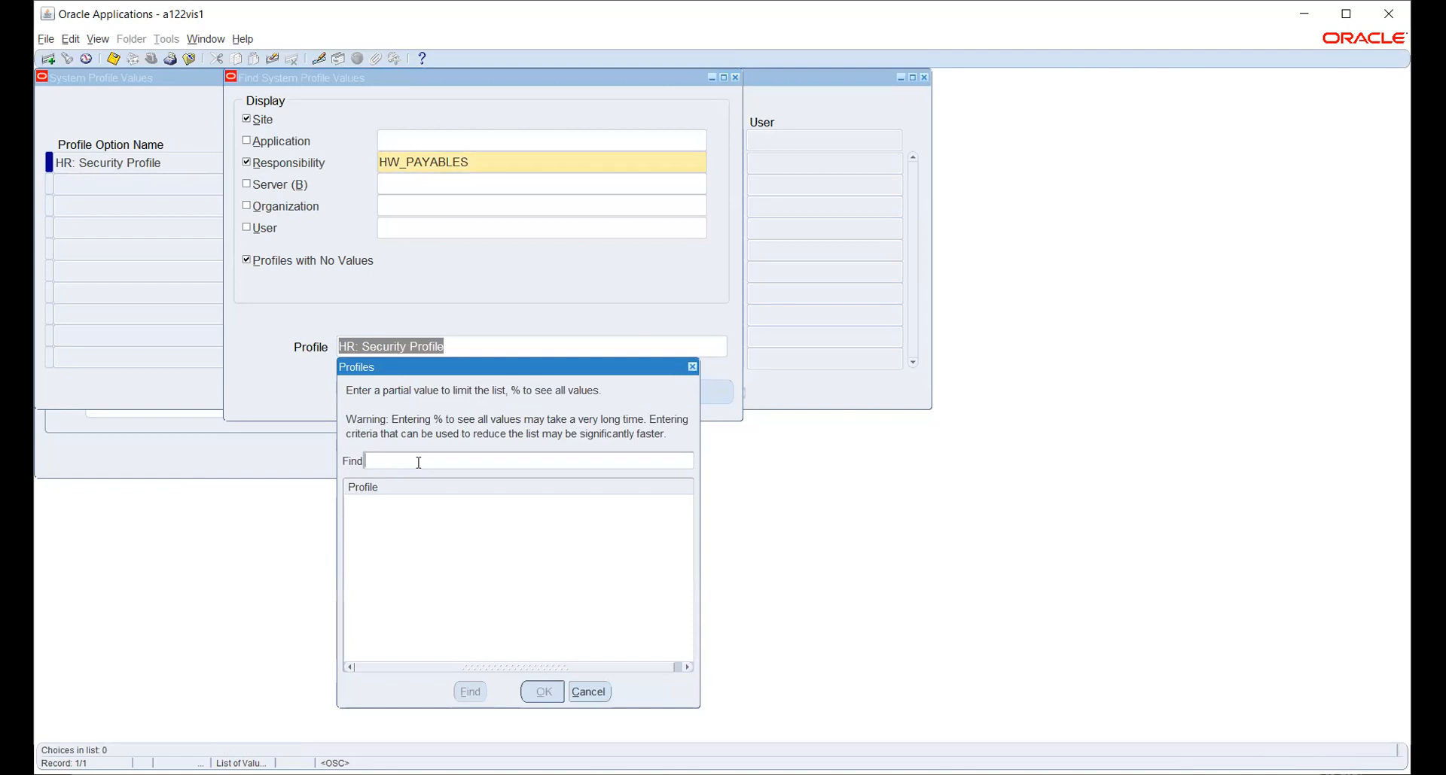
type("%")
key("BackSpace")
type("mo: %")
key("Return")
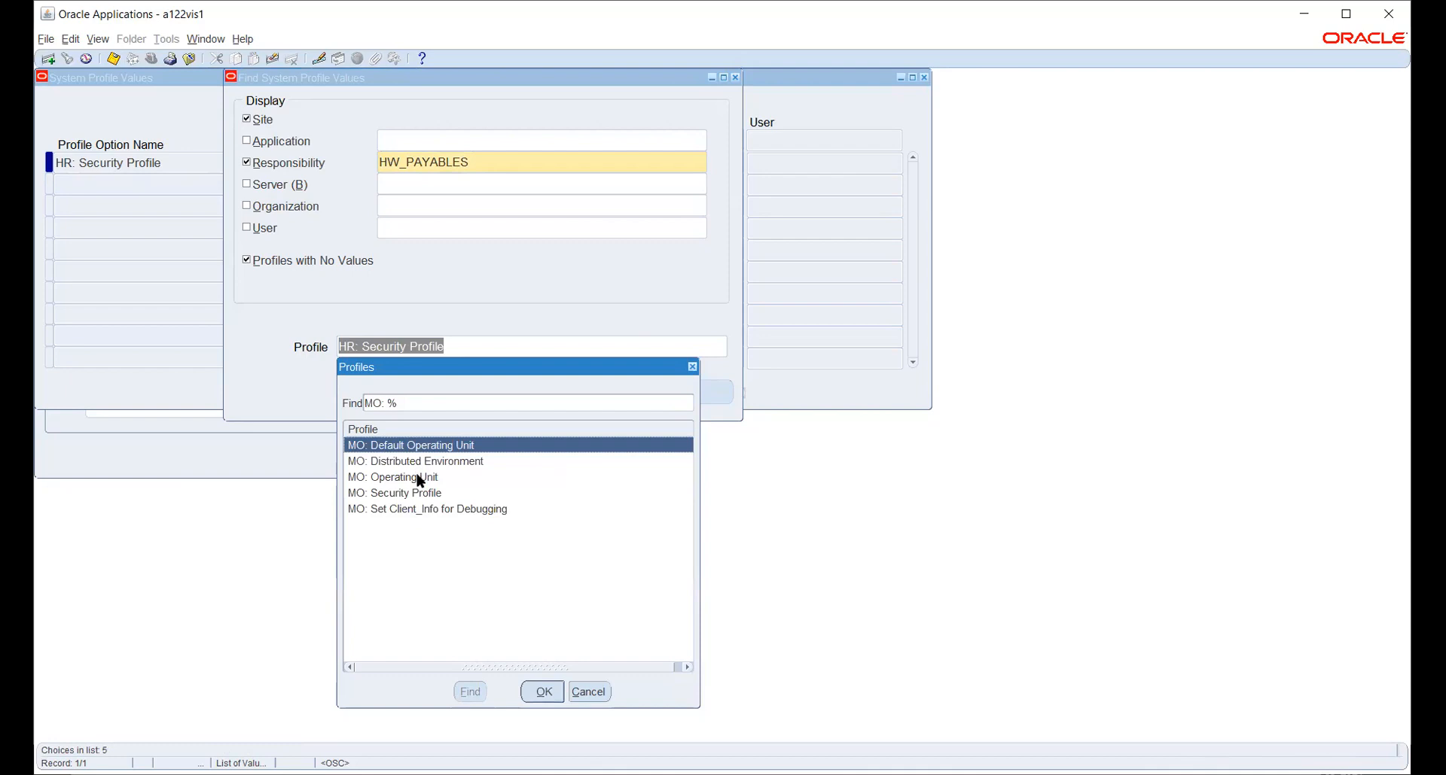
left_click(420, 479)
left_click(540, 690)
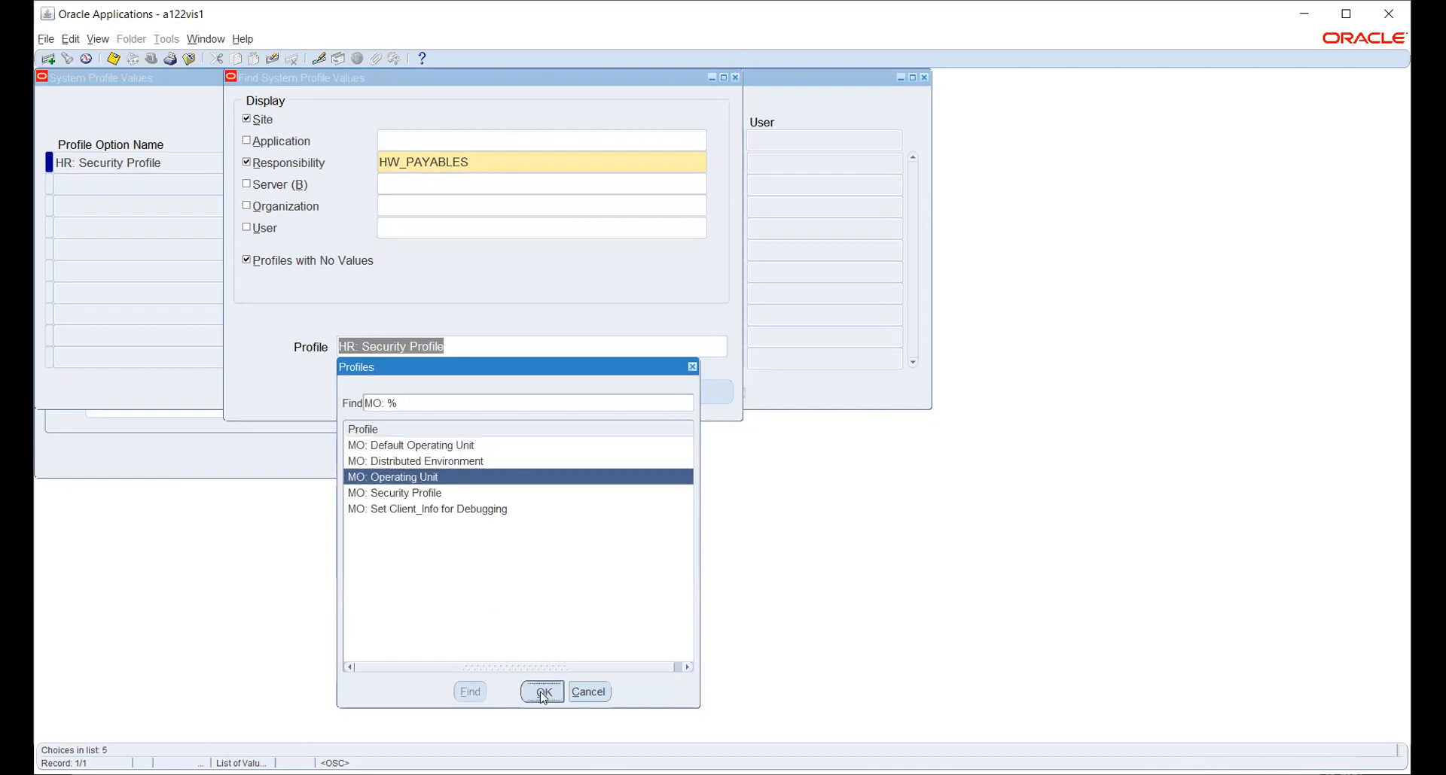
left_click(539, 393)
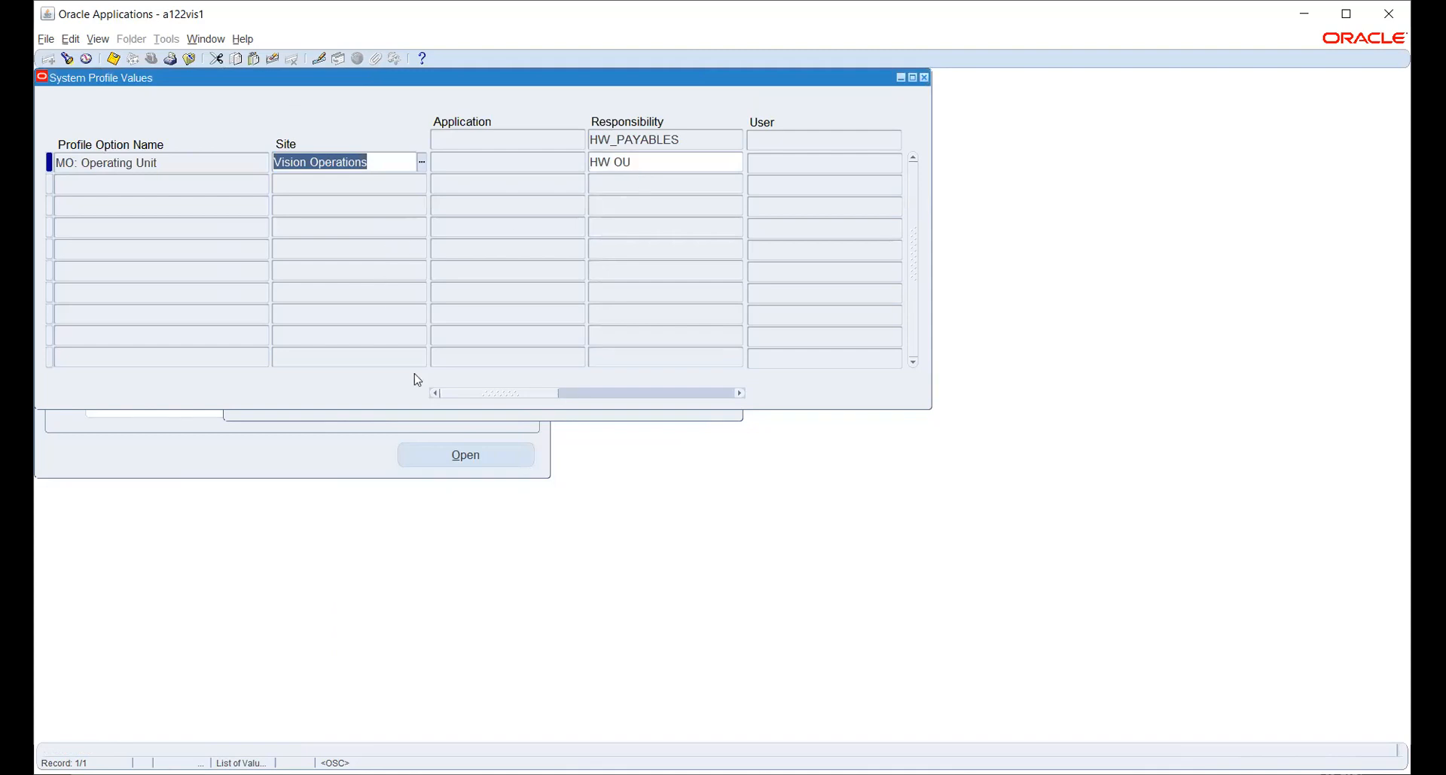
left_click(463, 416)
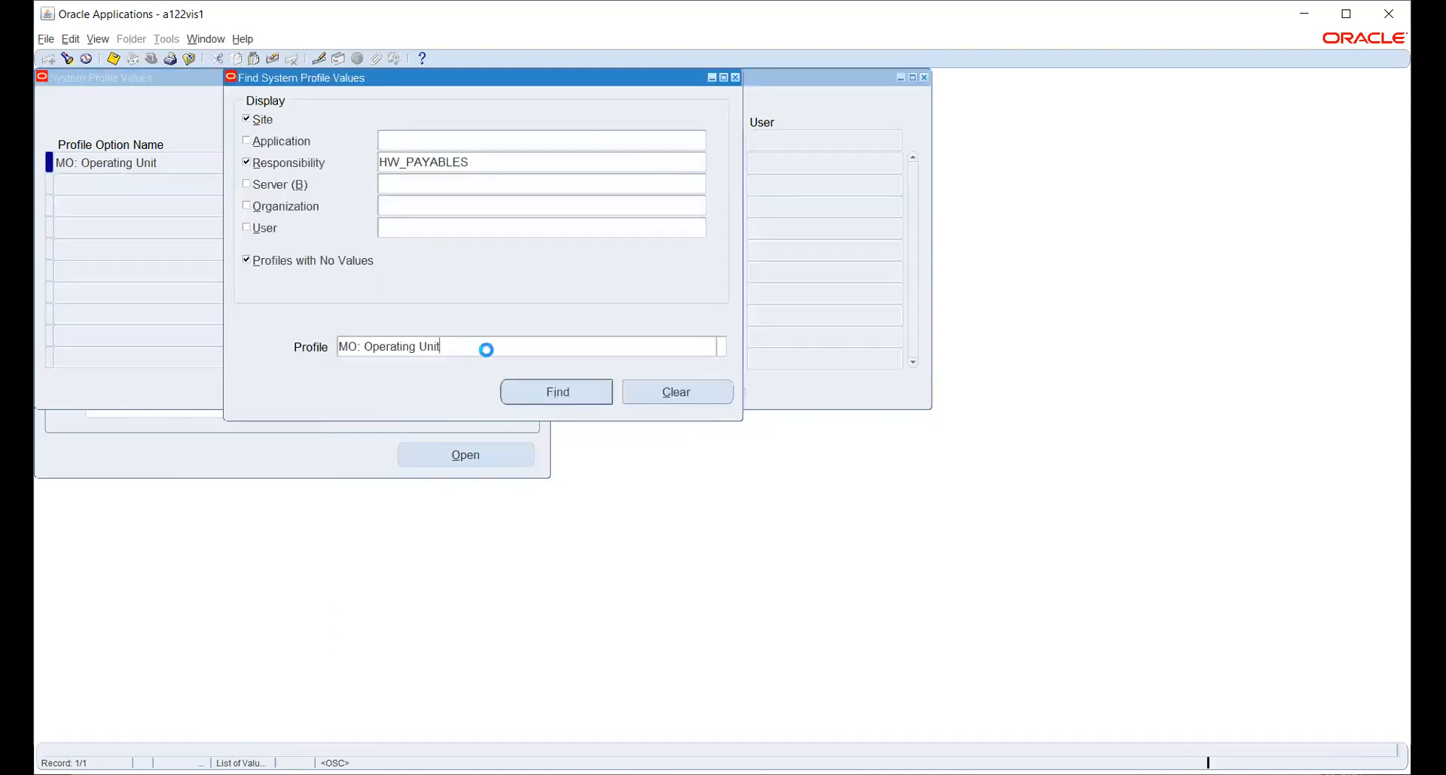
Check MO: Default Operating Unit's HW operating units without choosing one, then close System Profile Values.
left_click(721, 346)
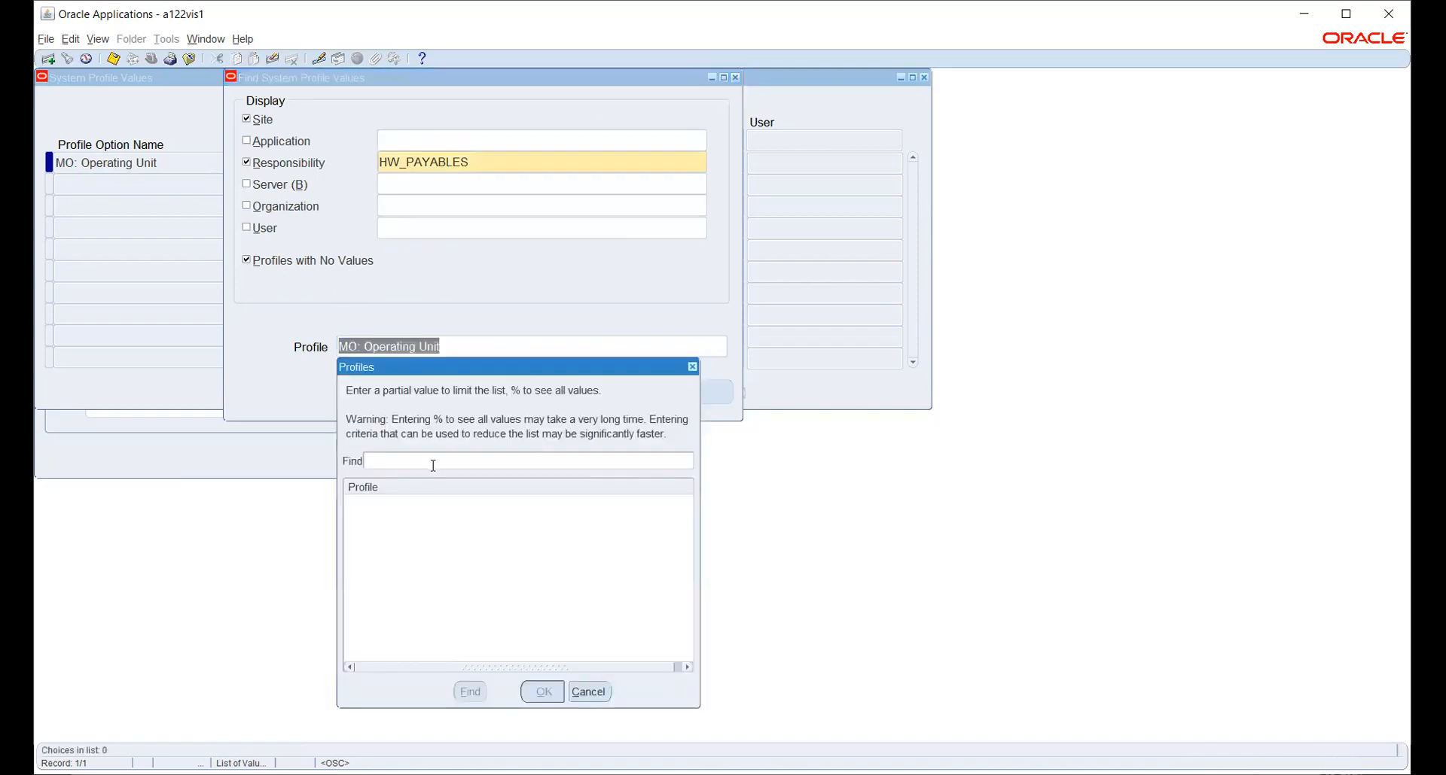
type("mo:%")
key("Return")
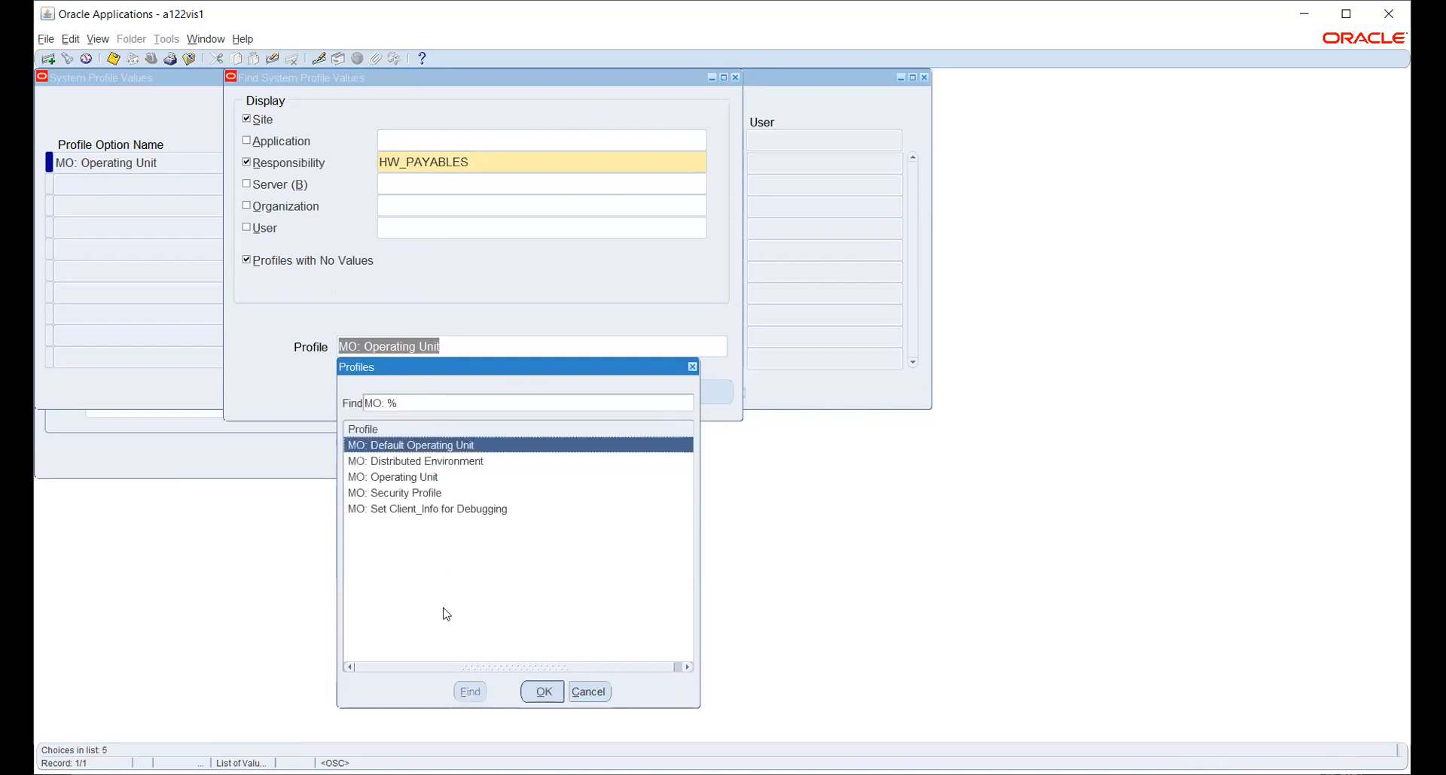
left_click(542, 691)
left_click(570, 406)
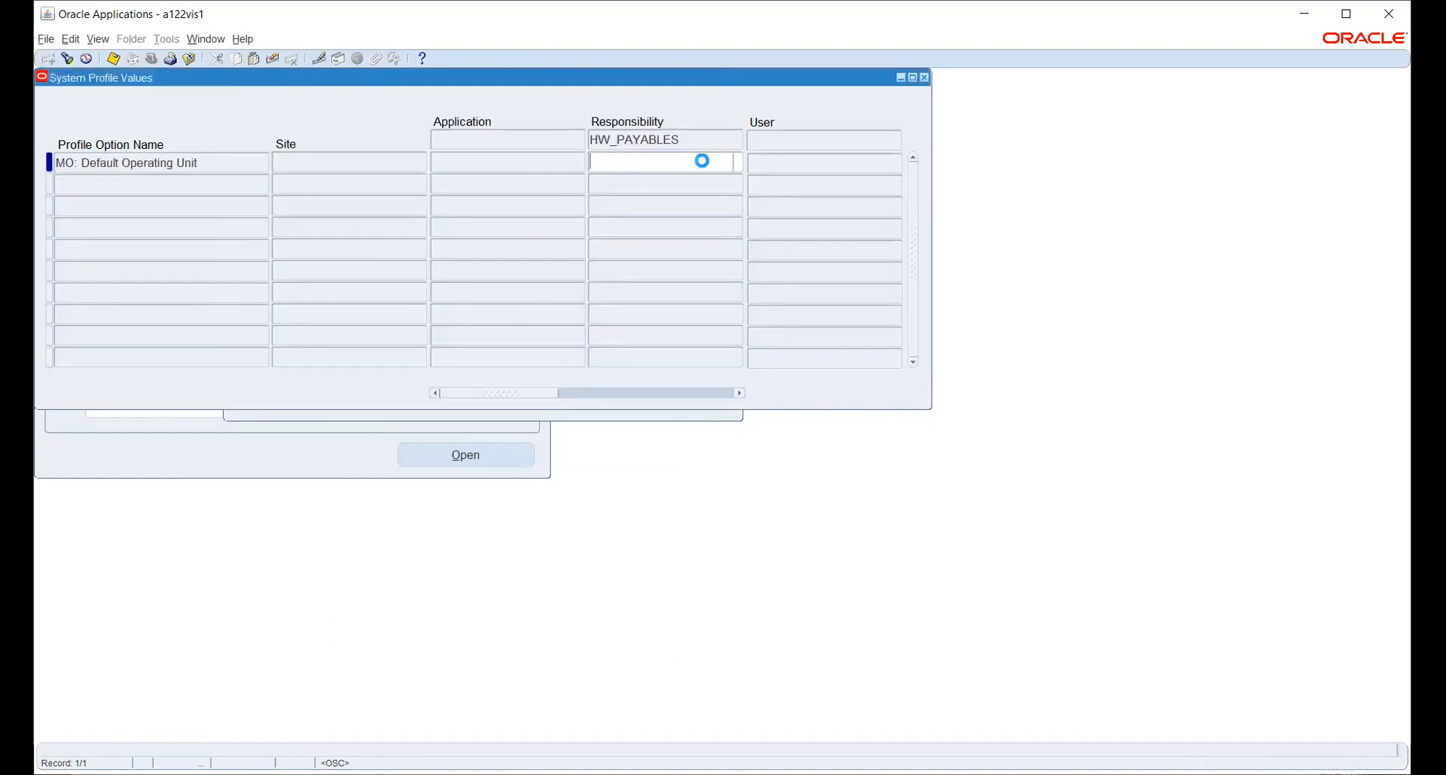
left_click(736, 164)
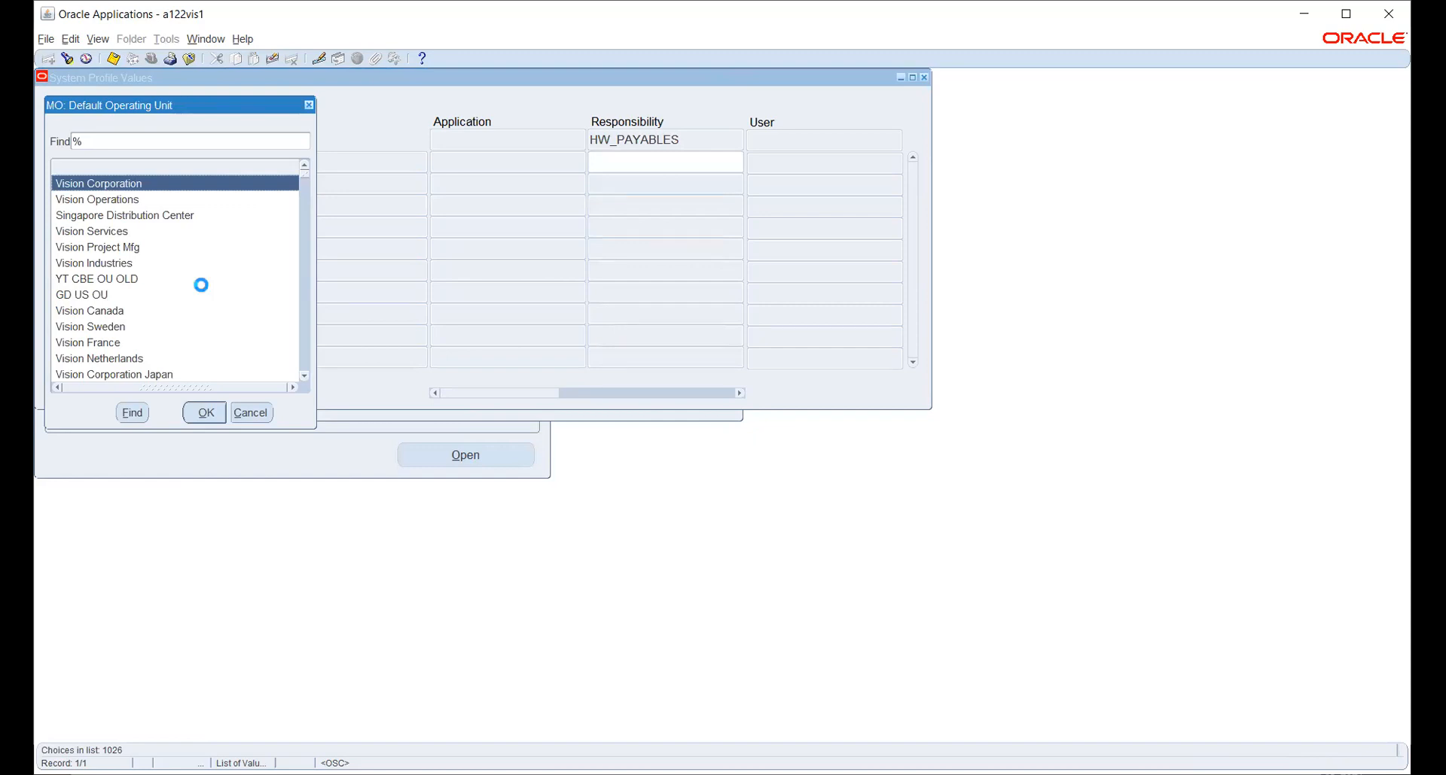
type("hw")
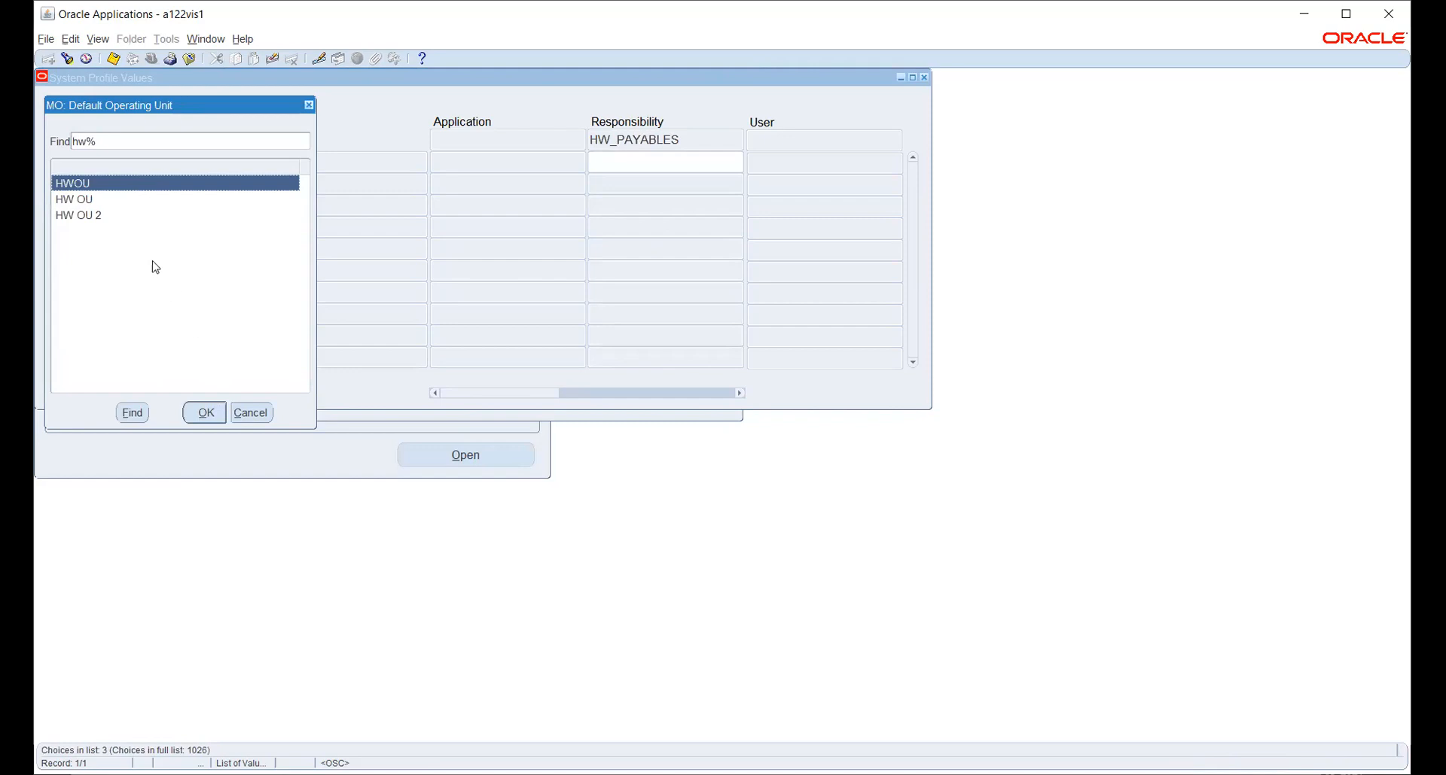
left_click(251, 412)
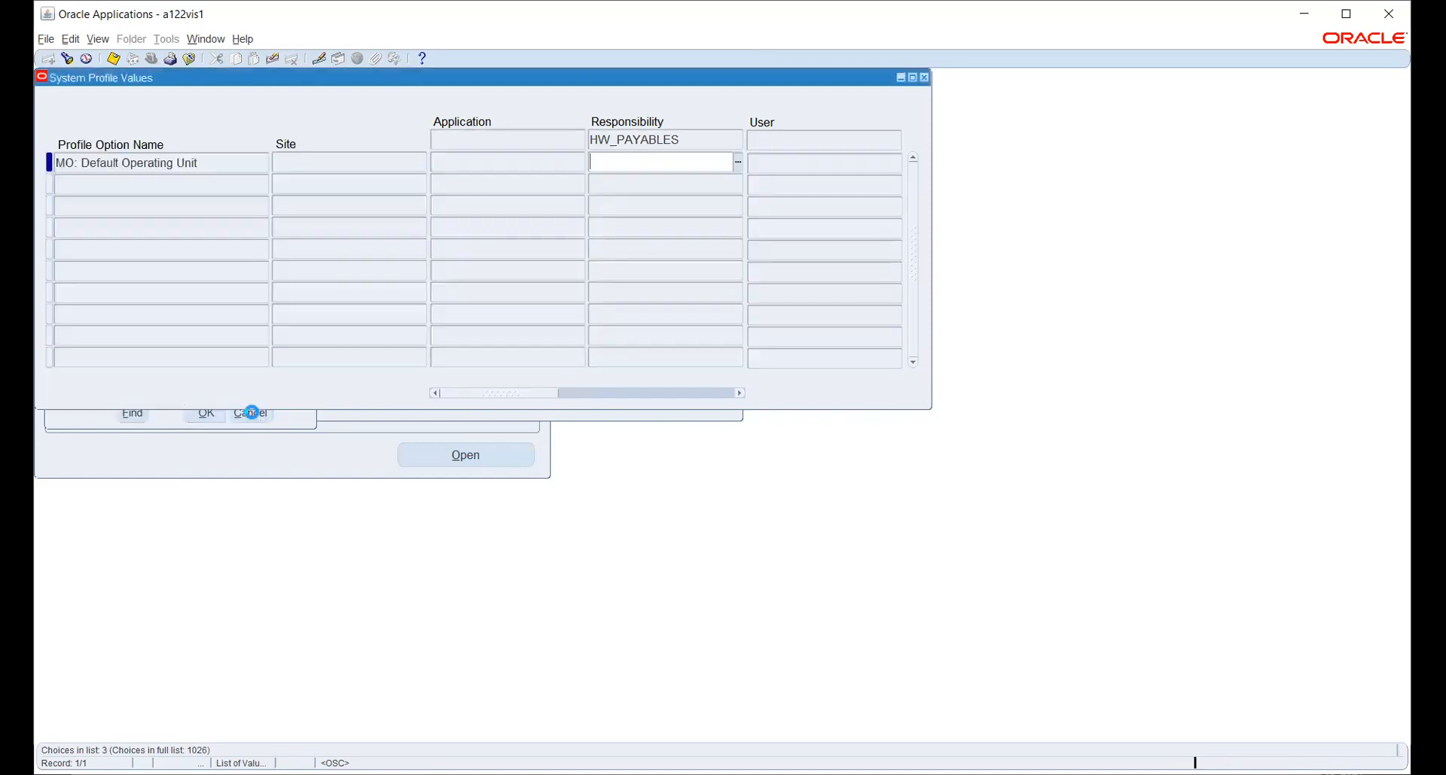
left_click(926, 77)
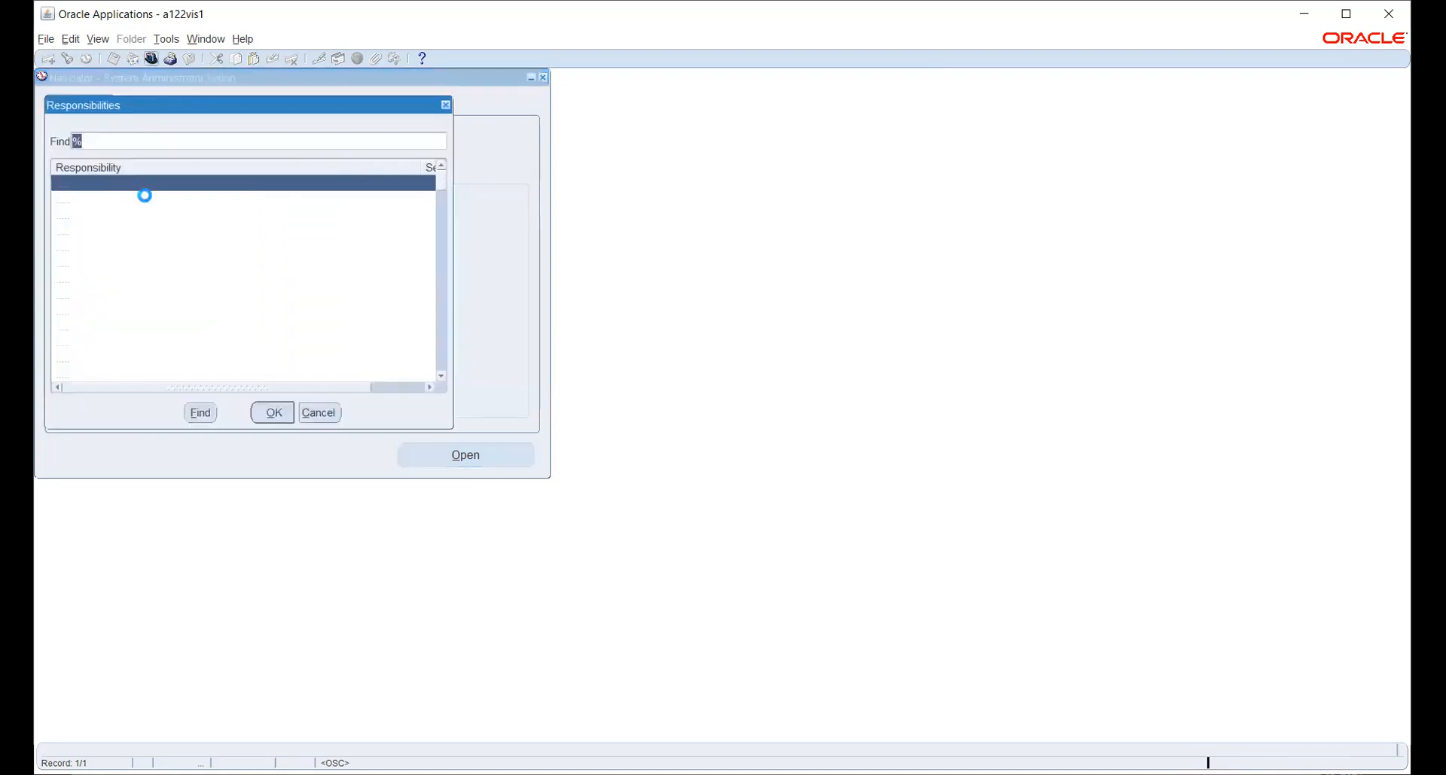
Switch to Human Resources, Vision Enterprises and start a new concurrent request.
type("h")
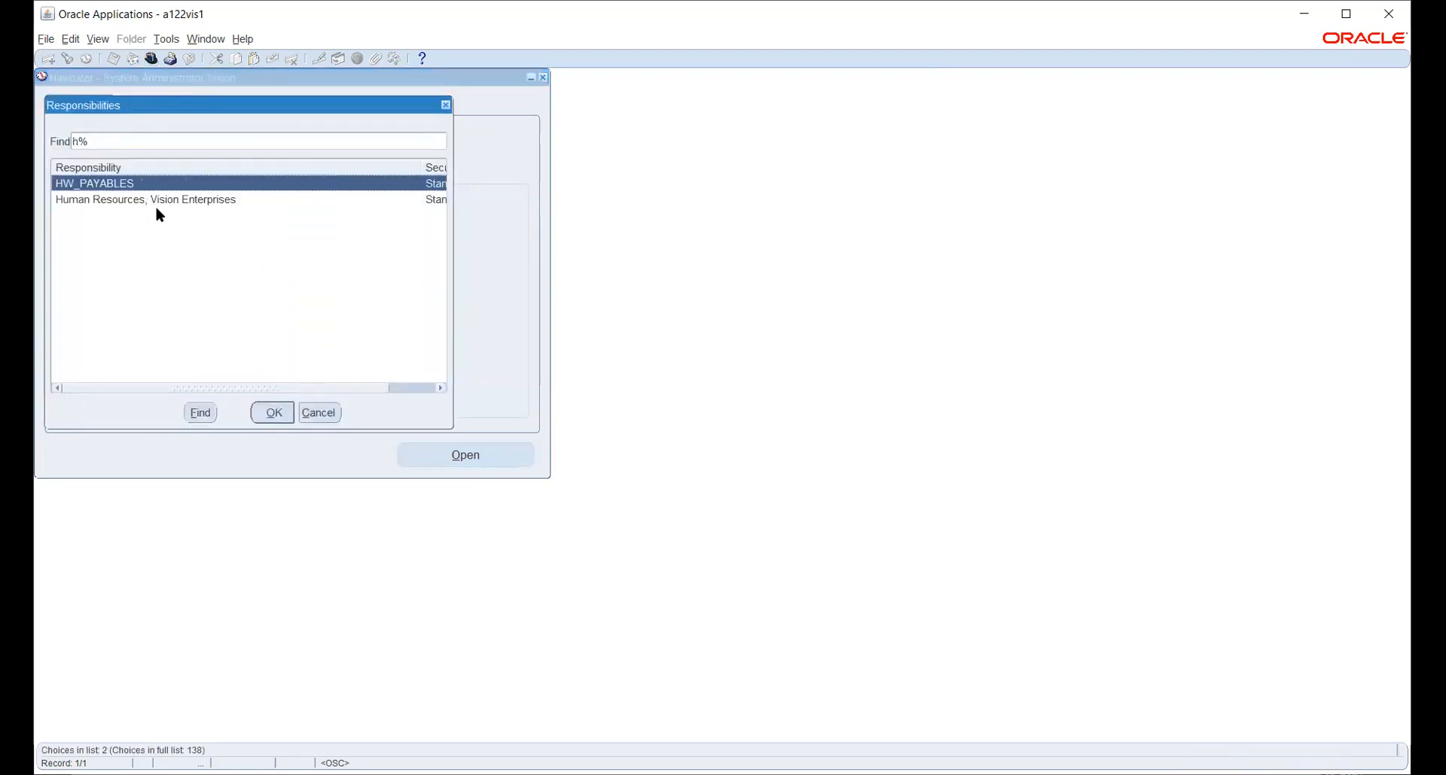
left_click(151, 202)
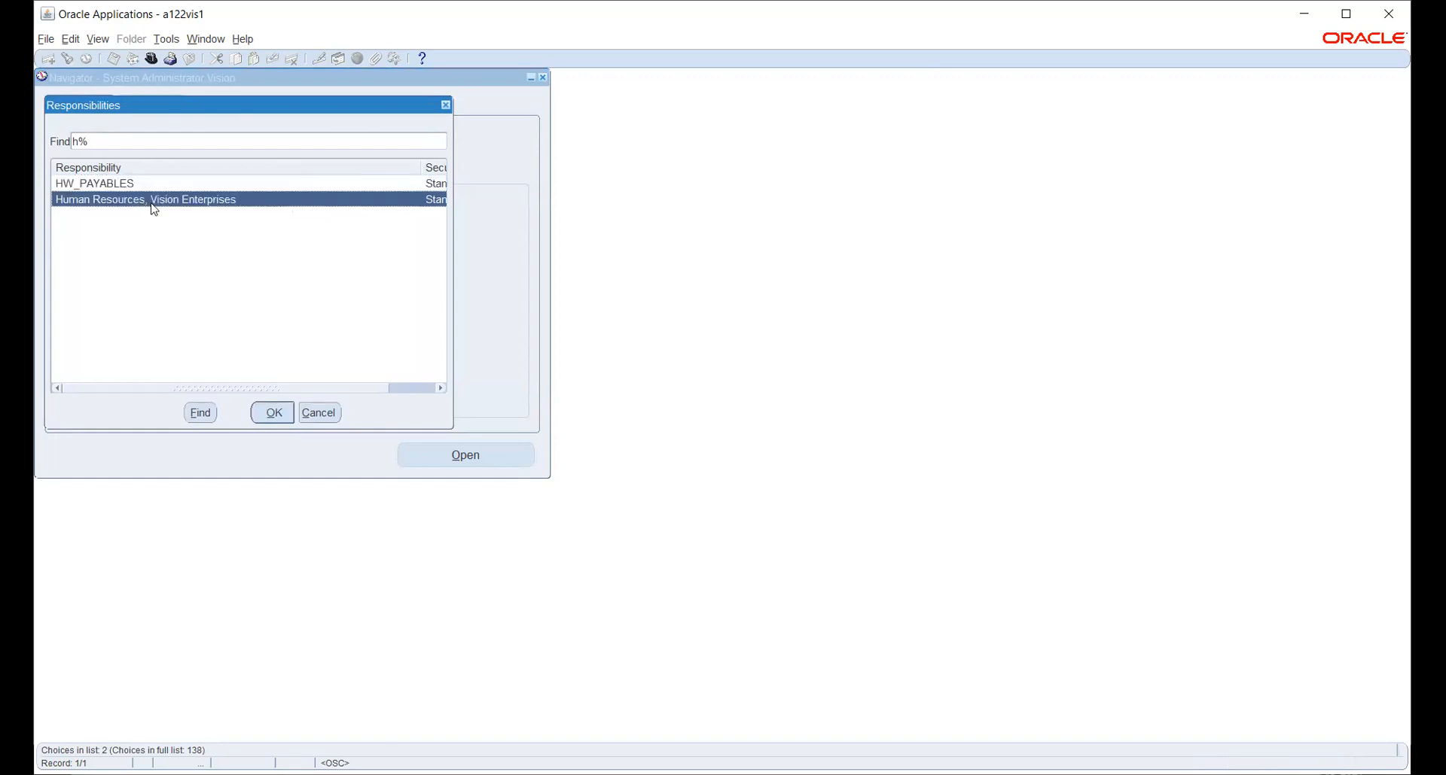
left_click(281, 419)
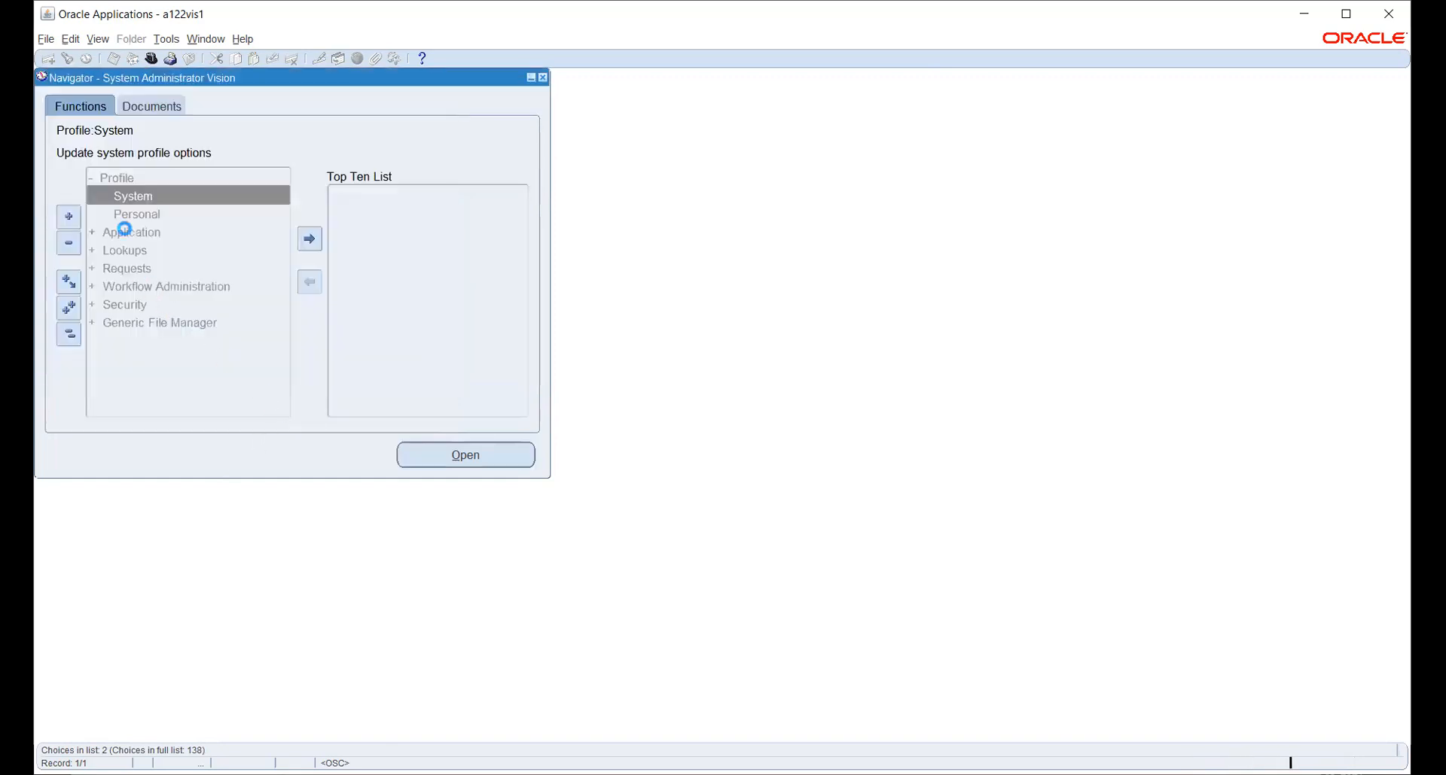
left_click(97, 39)
left_click(112, 250)
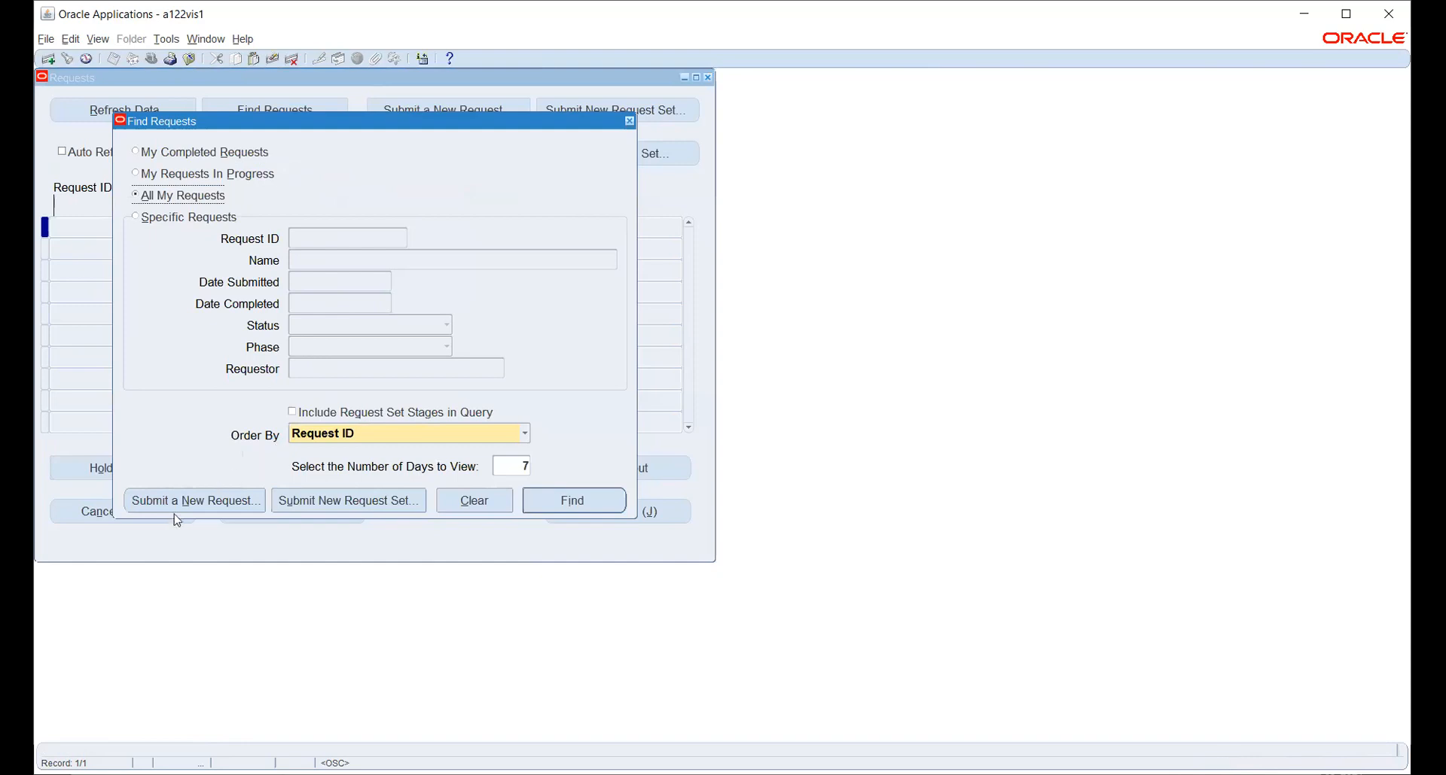
left_click(181, 502)
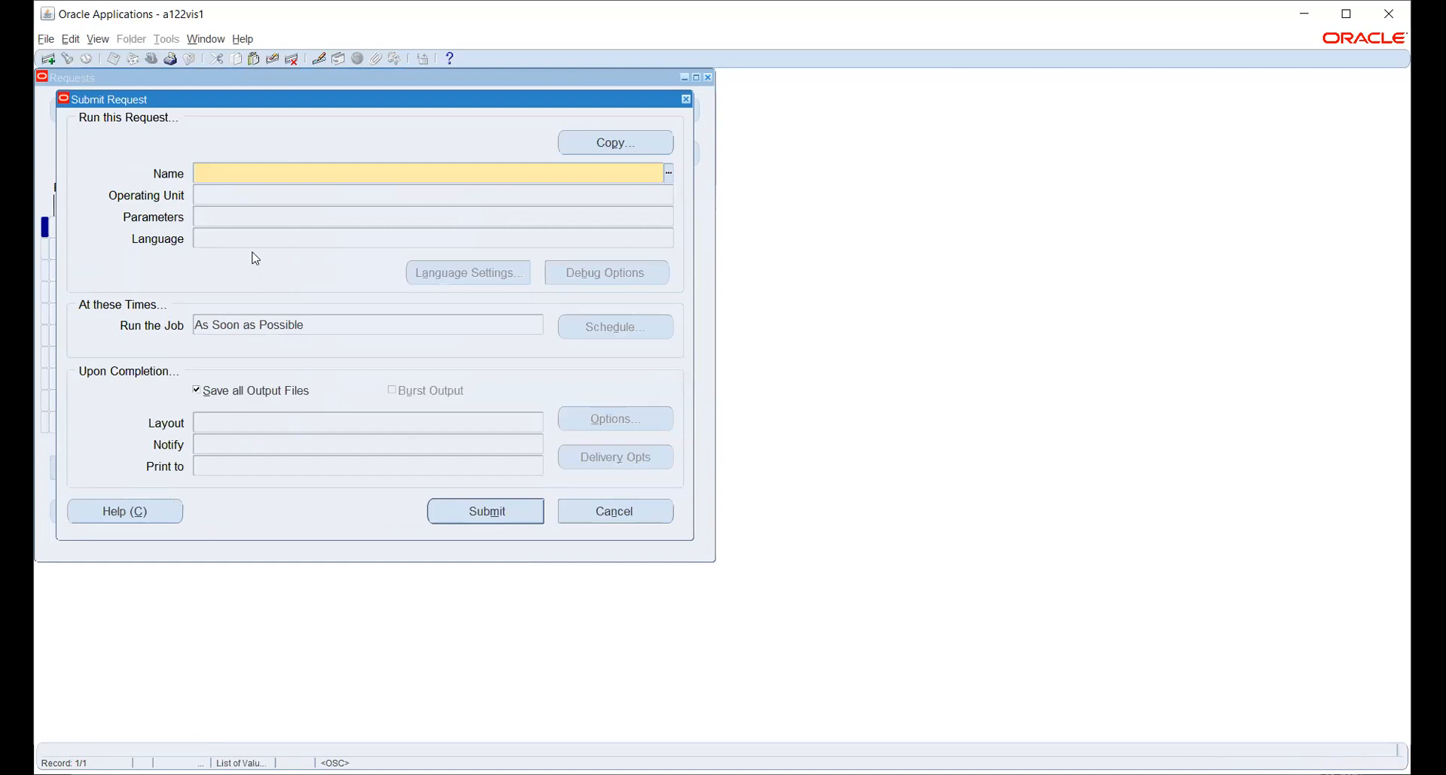
Submit Security List Maintenance with Generate lists for set to All Security Profiles.
type("SEC")
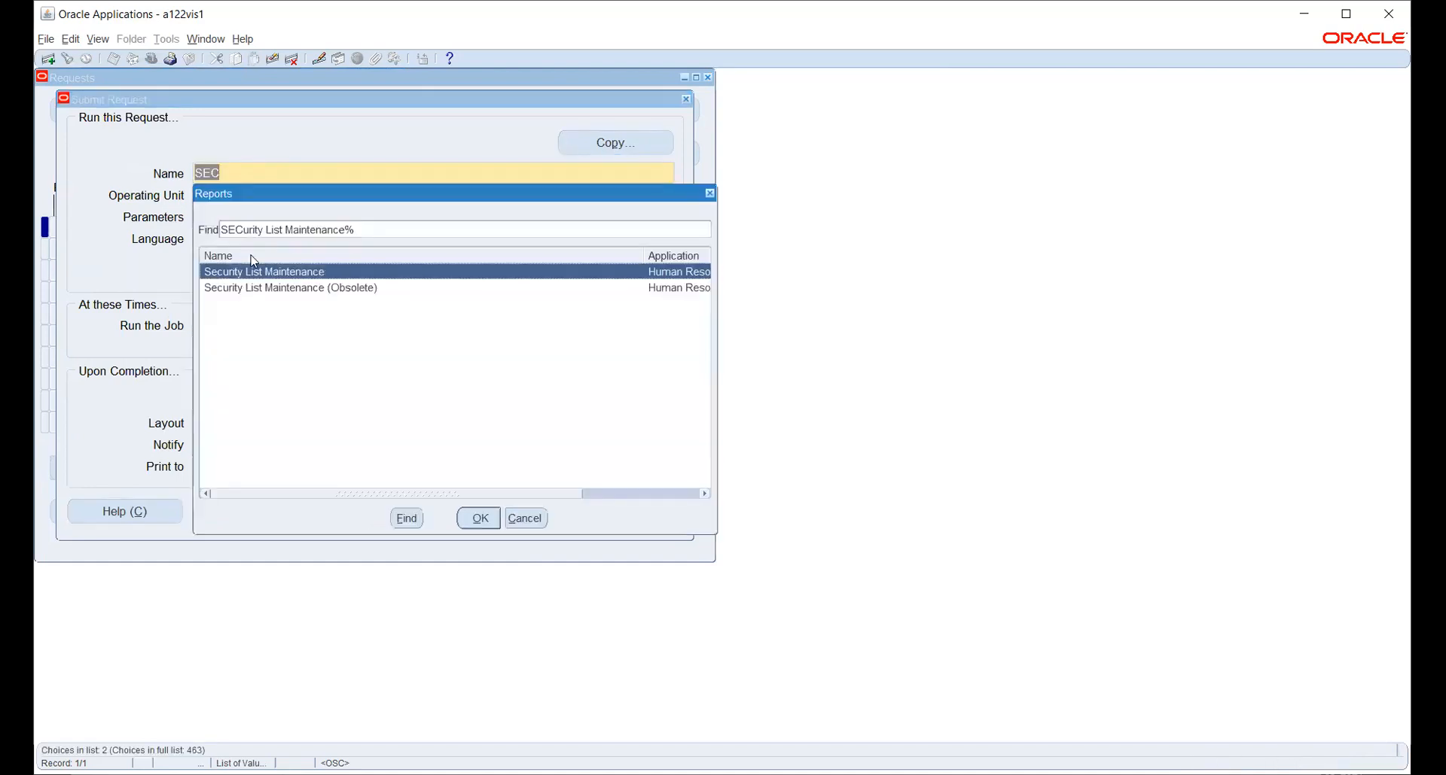
key("Return")
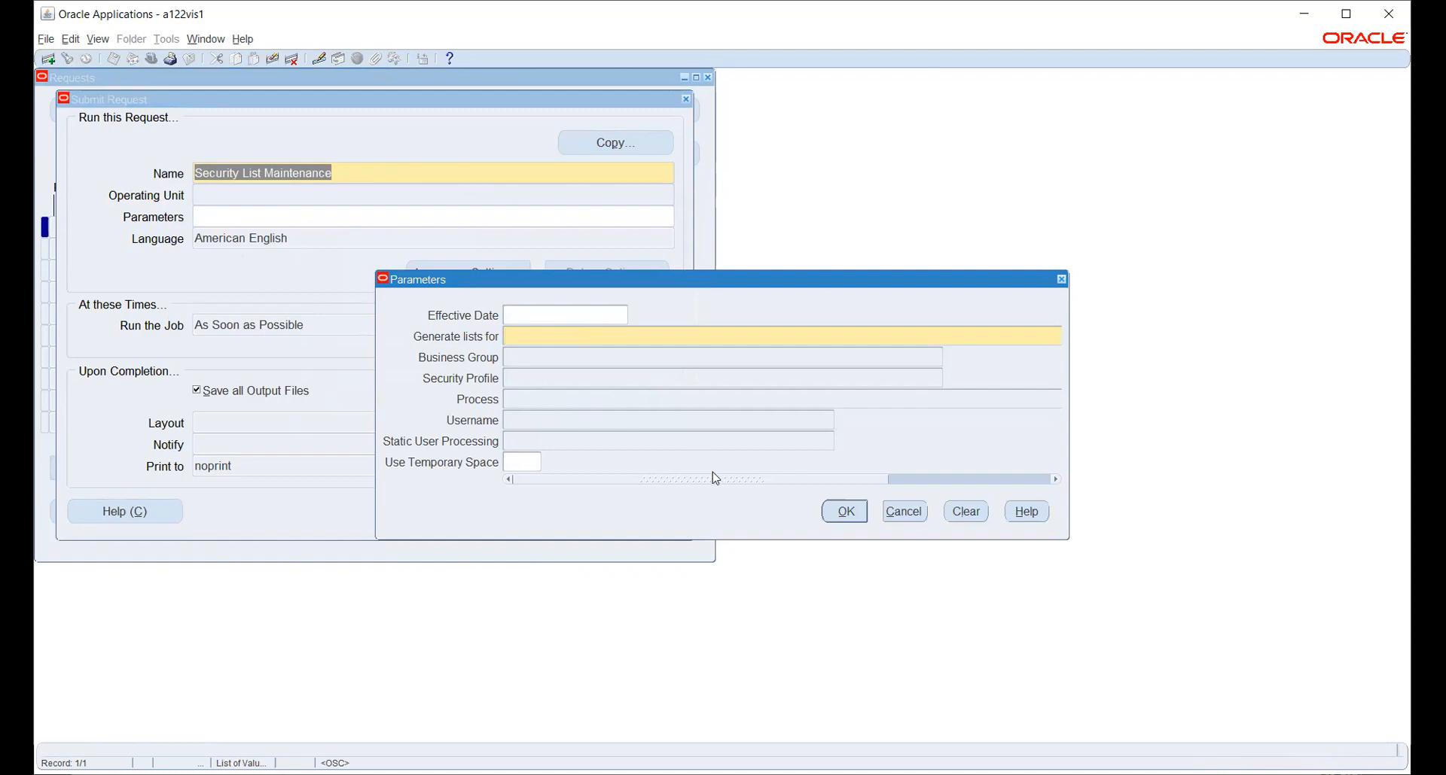
left_click(834, 480)
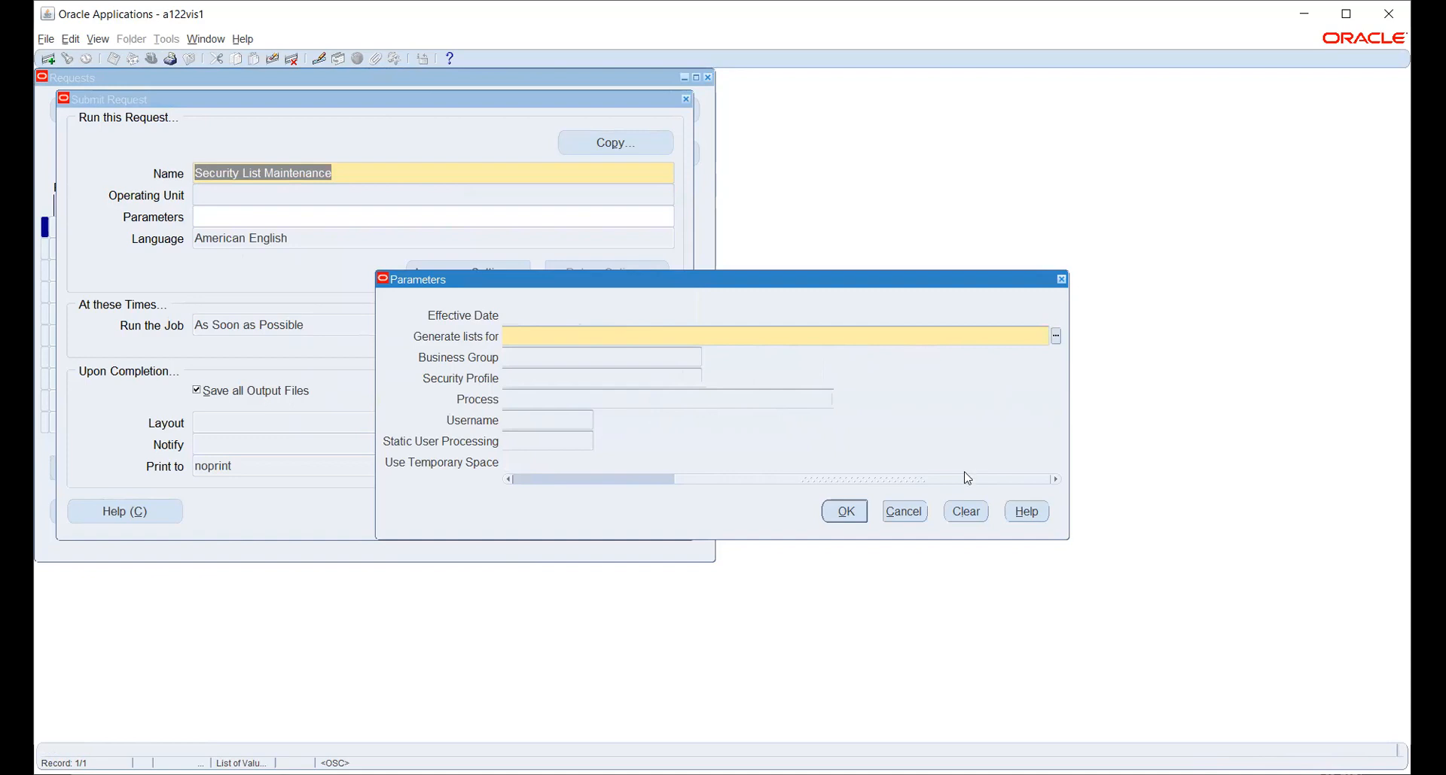
left_click(1056, 338)
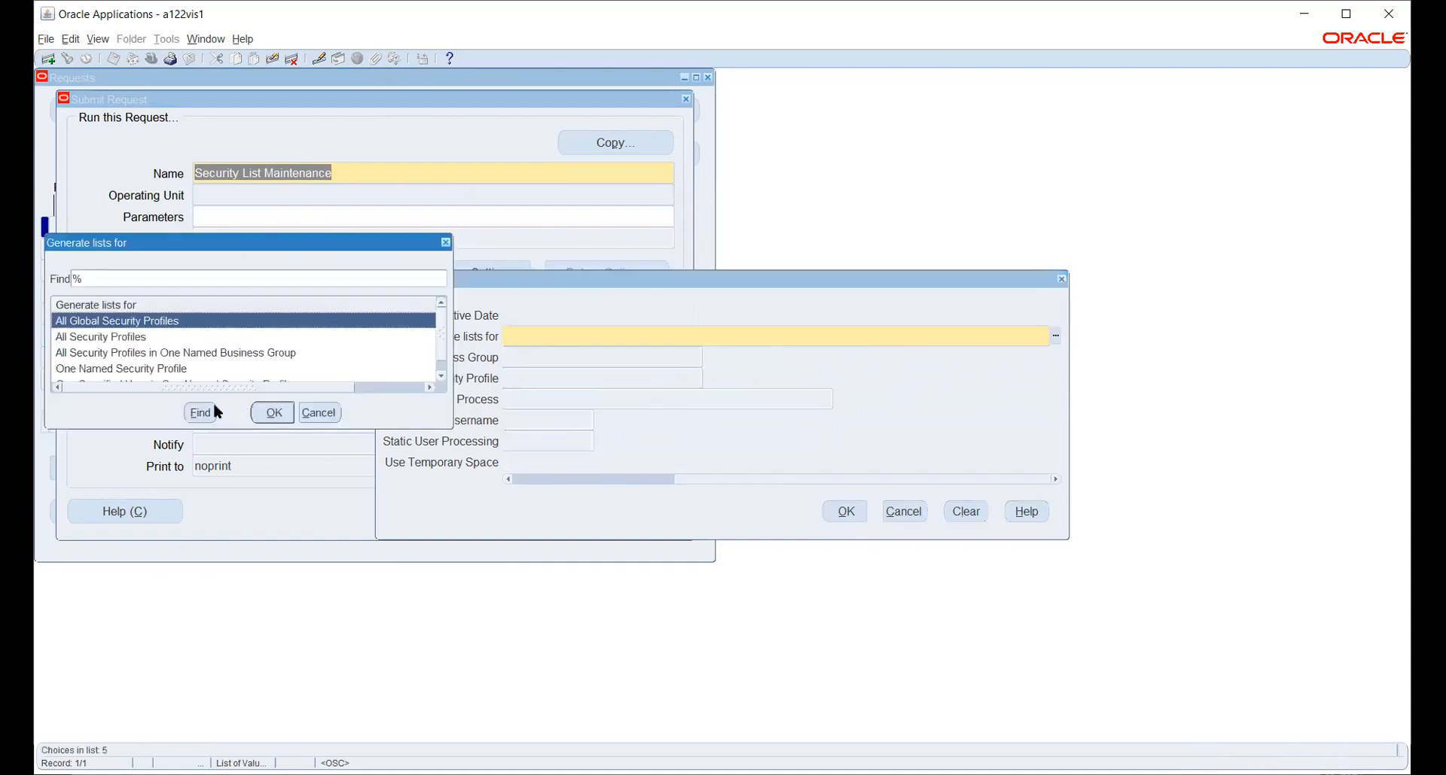
left_click(116, 339)
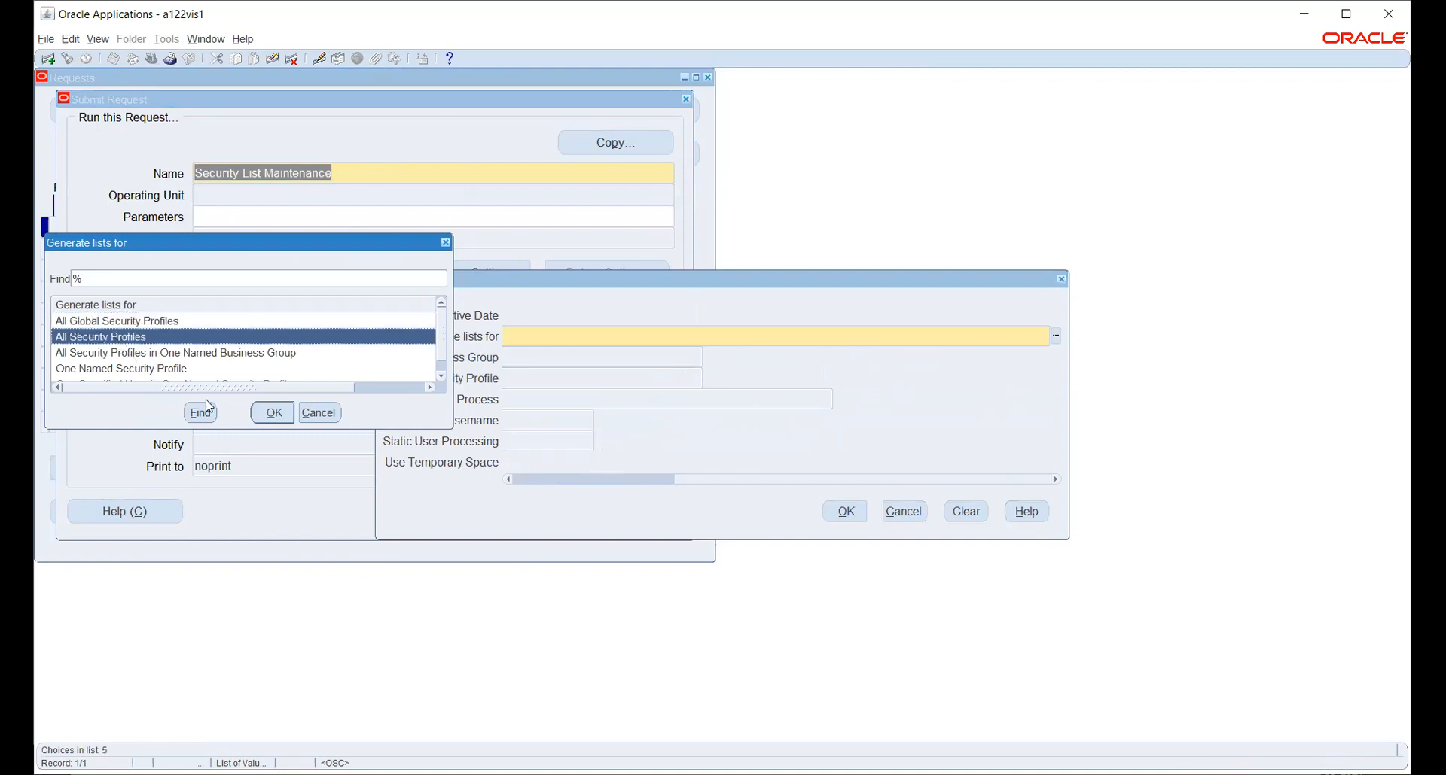
left_click(271, 414)
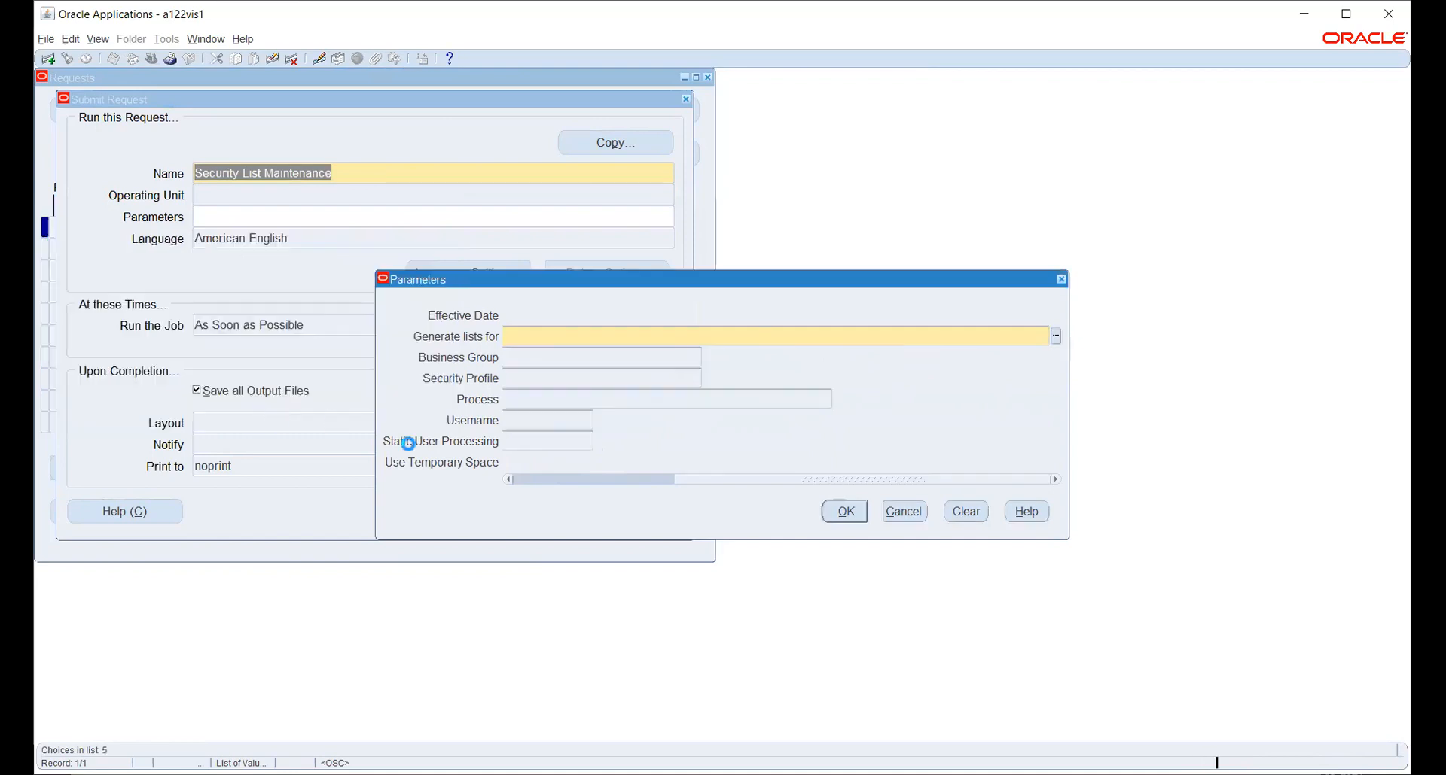
left_click(844, 512)
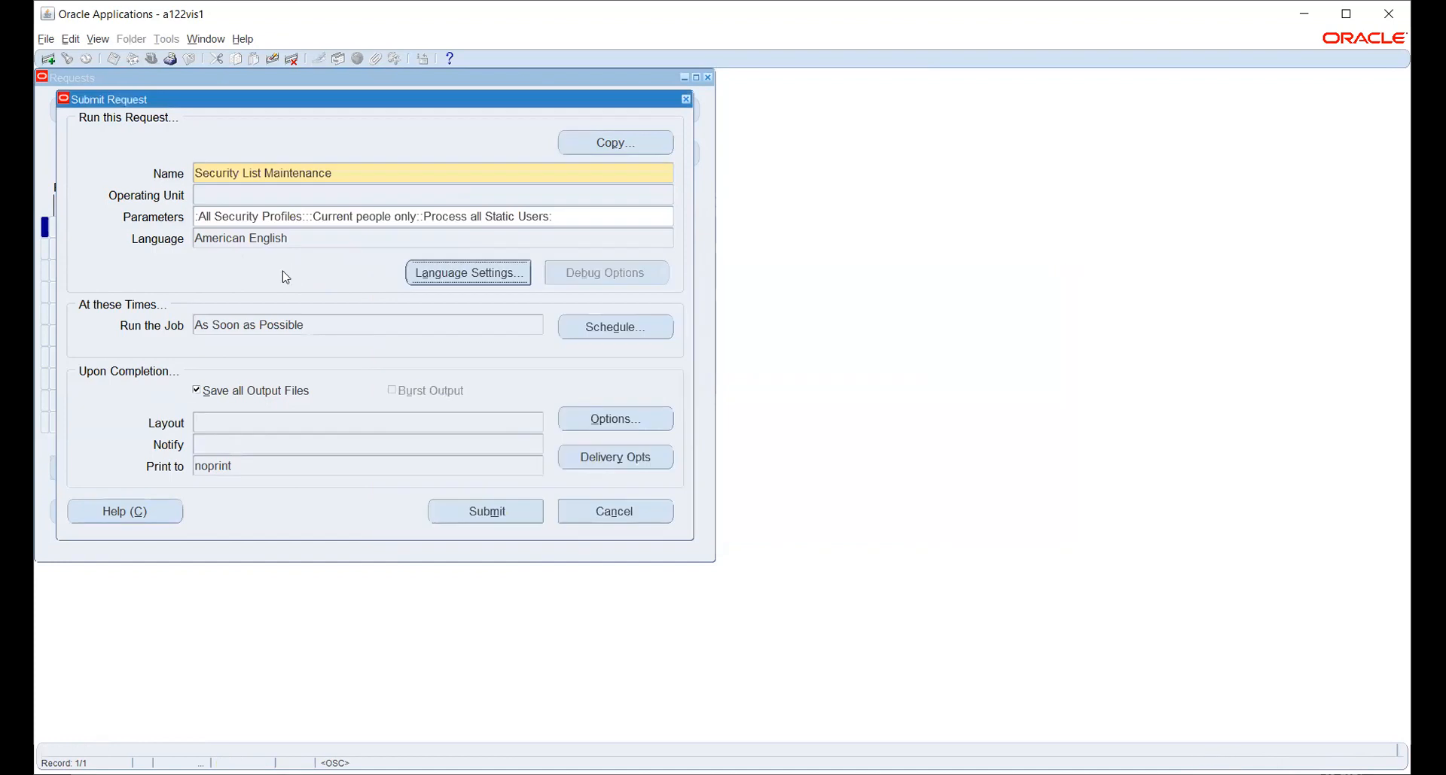
left_click(491, 512)
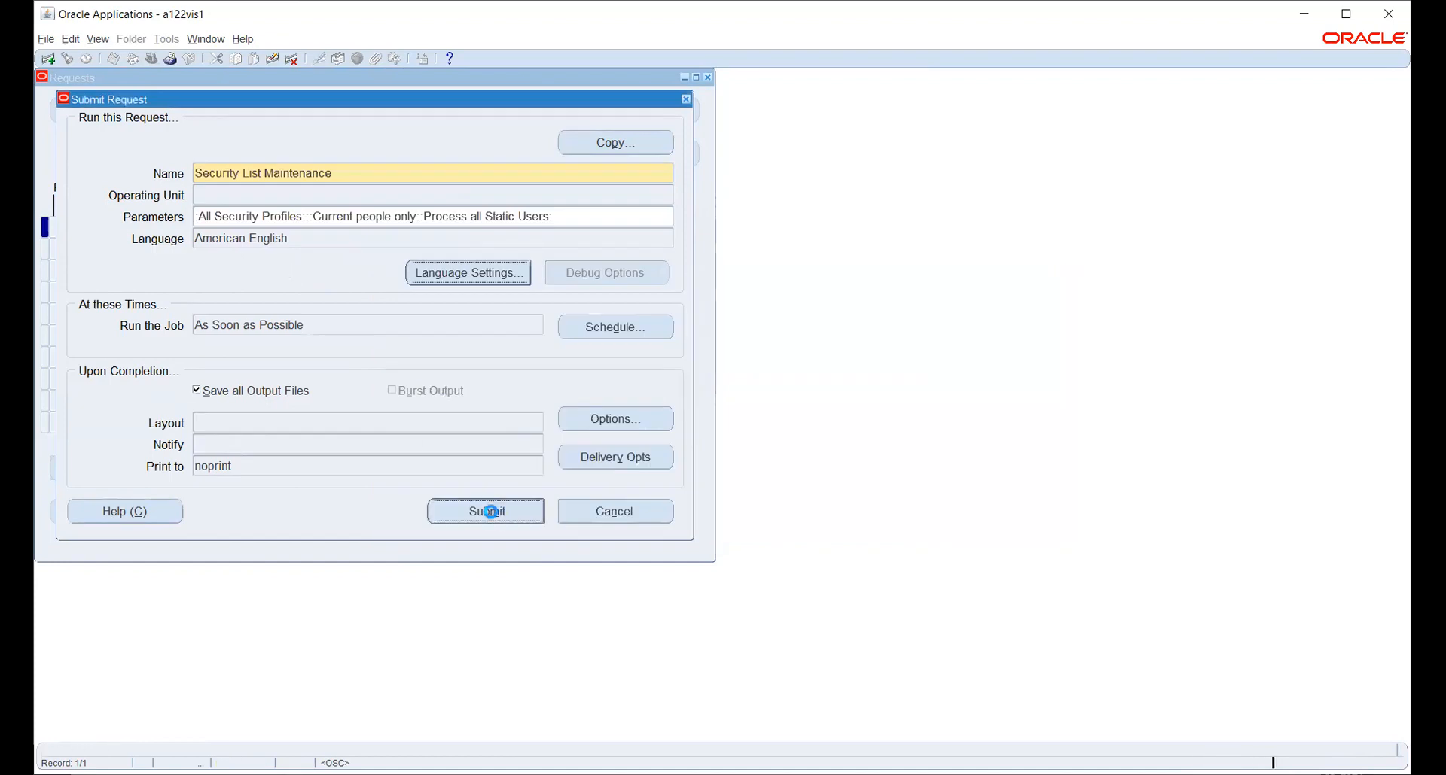
left_click(773, 451)
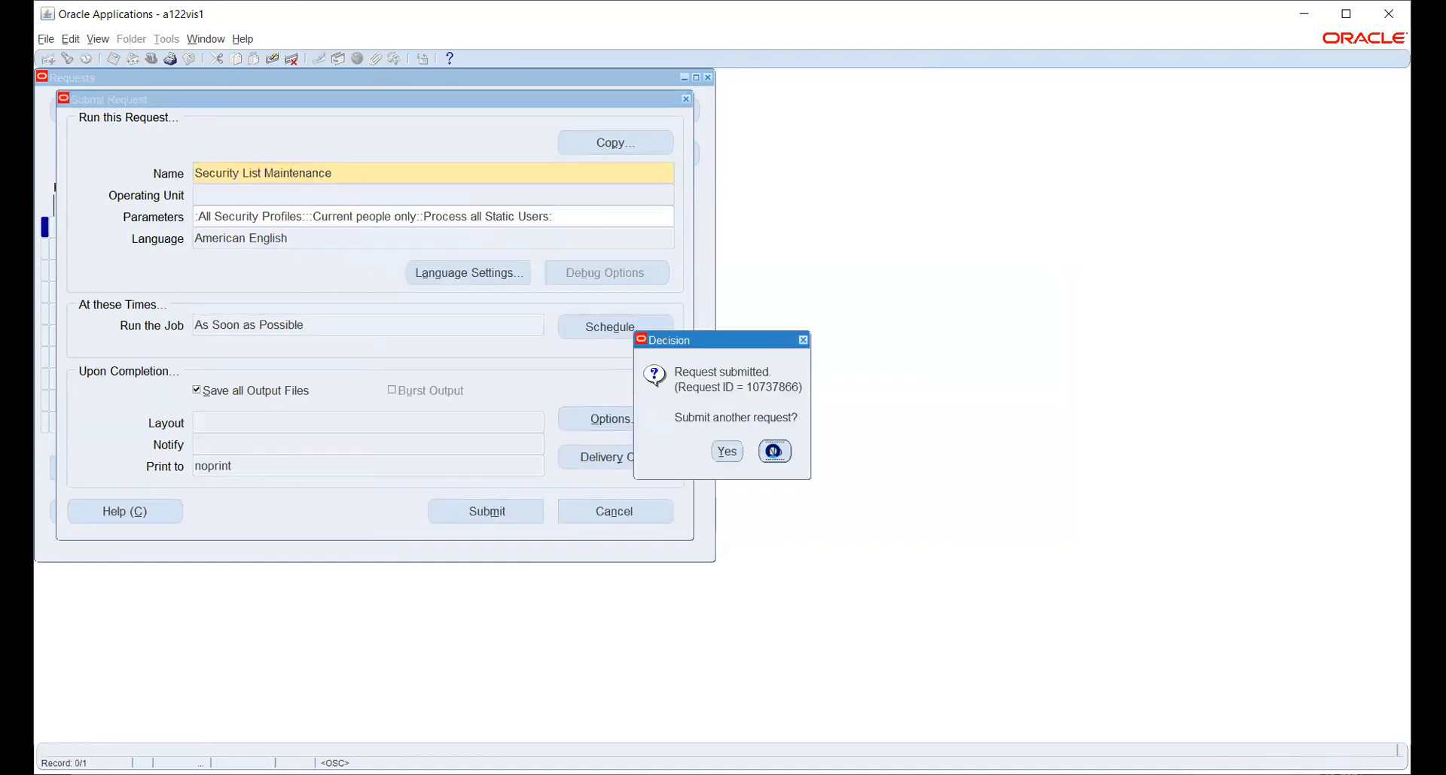
Refresh the Requests list until Security List Maintenance and its worker requests show Completed Normal, then close it.
left_click(591, 488)
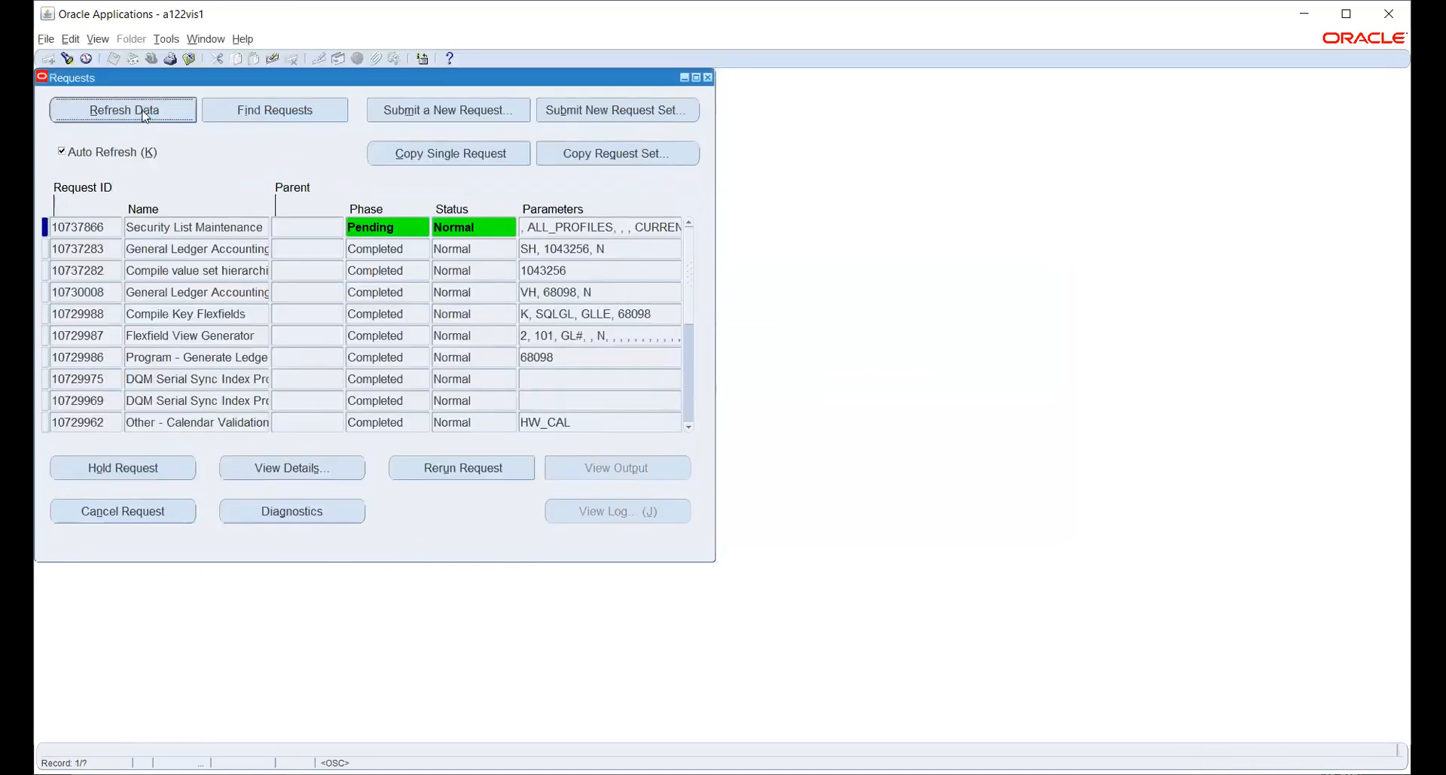
left_click(145, 113)
left_click(169, 113)
left_click(175, 115)
left_click(174, 115)
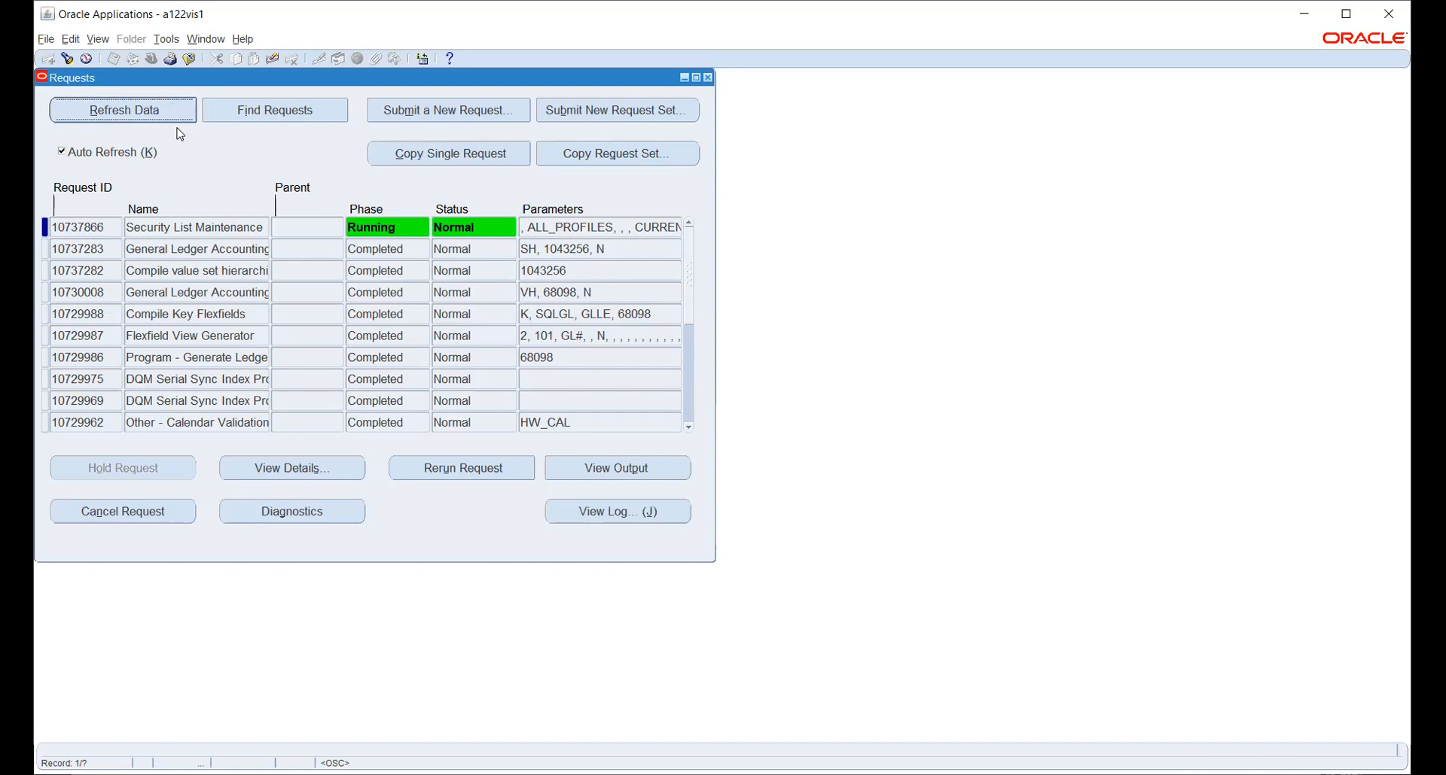
left_click(175, 114)
left_click(180, 119)
left_click(176, 112)
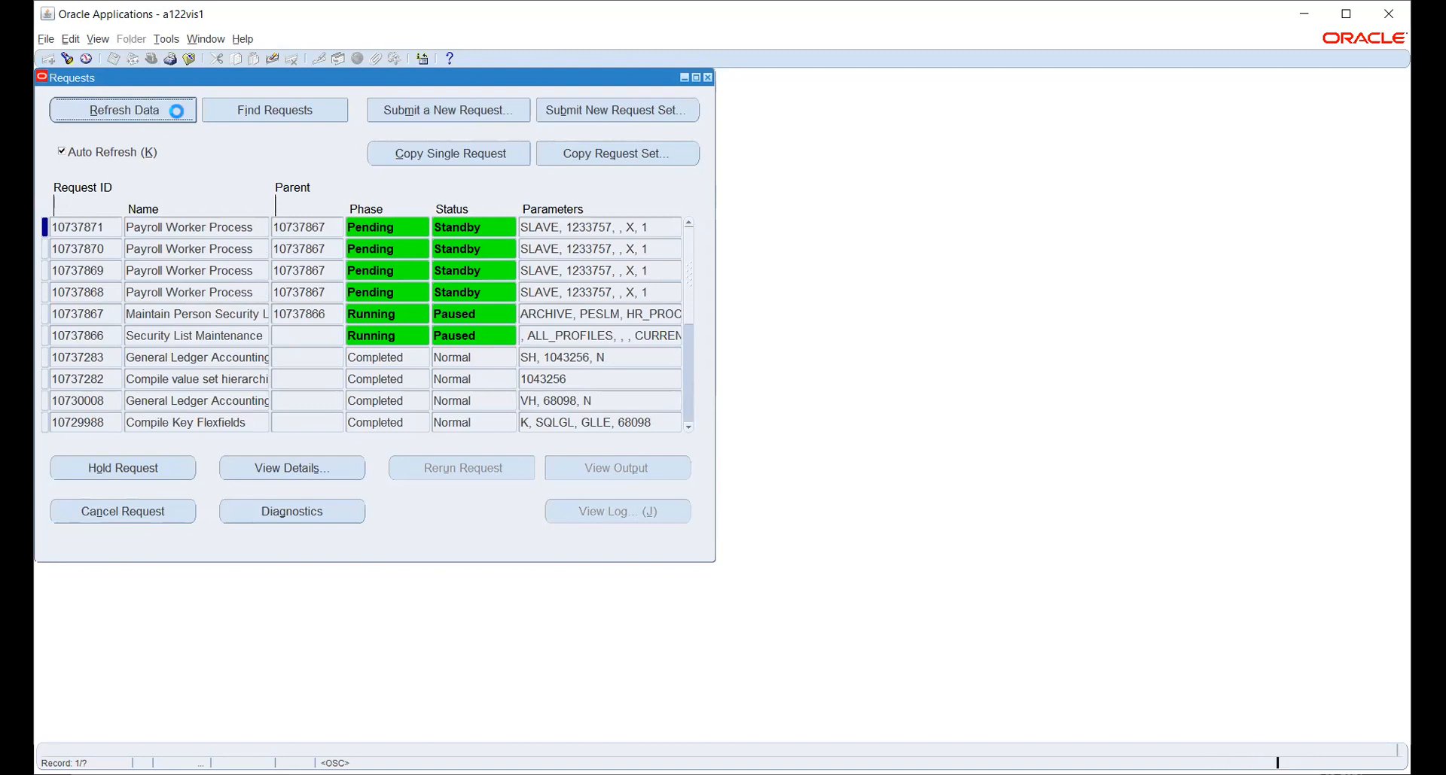
left_click(180, 109)
left_click(181, 112)
left_click(181, 111)
left_click(180, 112)
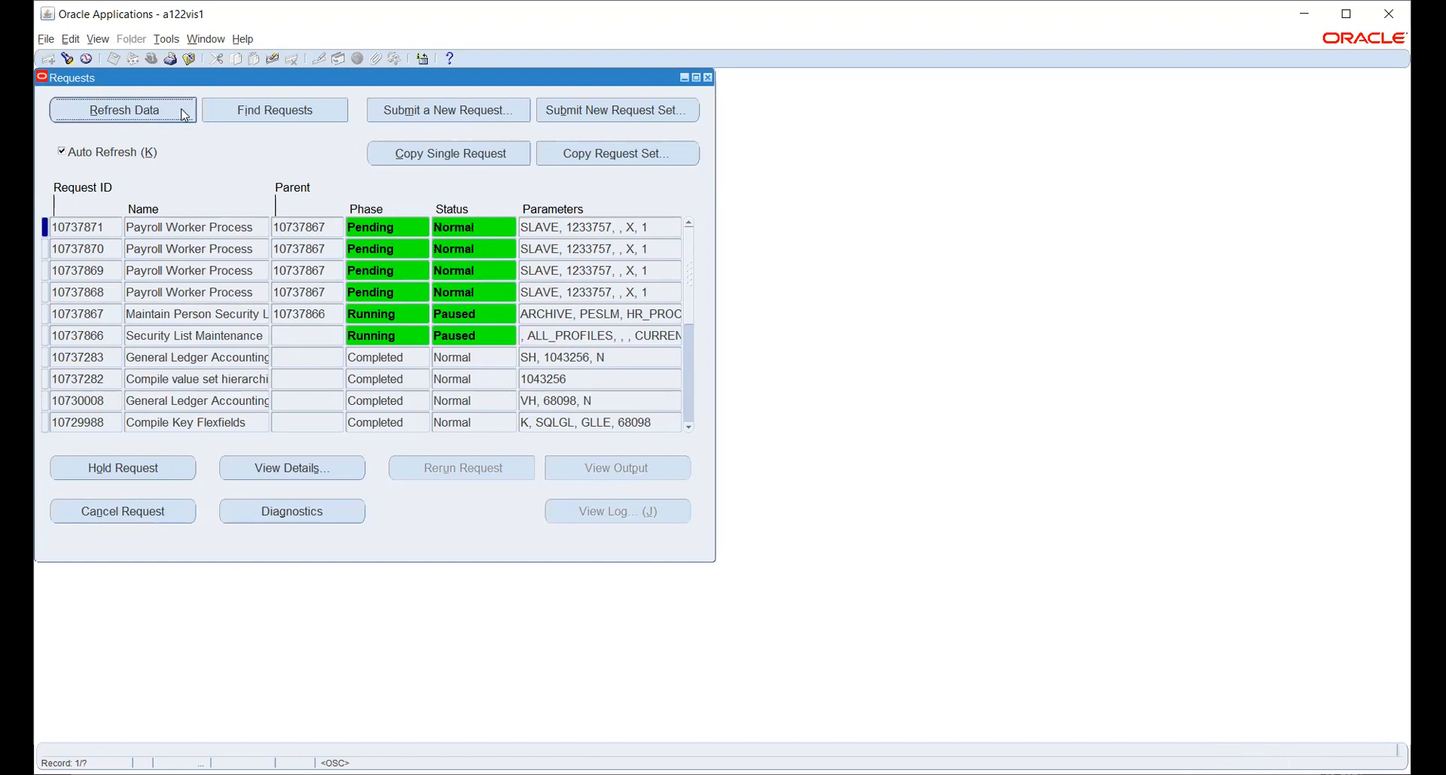
left_click(183, 112)
left_click(184, 113)
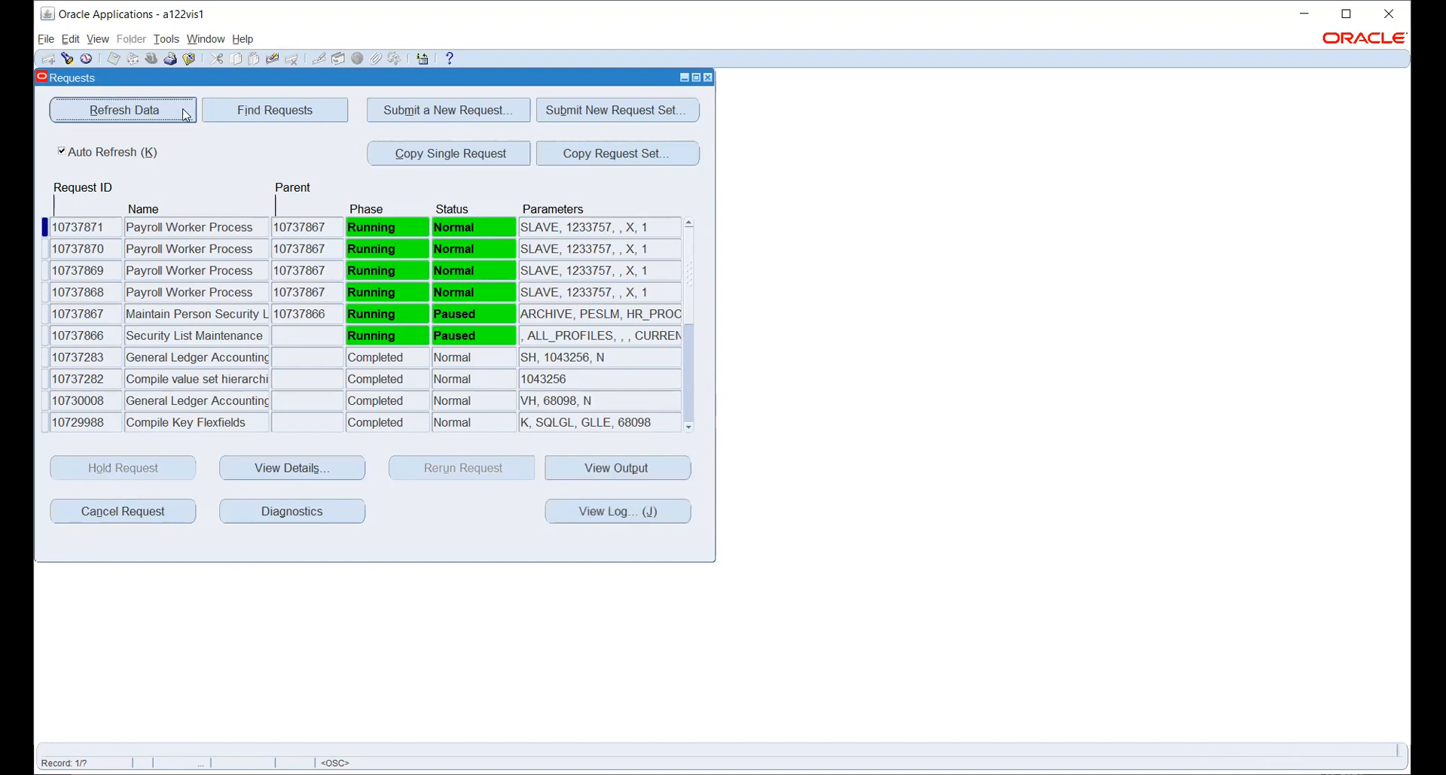
left_click(184, 113)
left_click(184, 113)
left_click(185, 113)
left_click(184, 113)
left_click(185, 113)
left_click(184, 113)
left_click(185, 113)
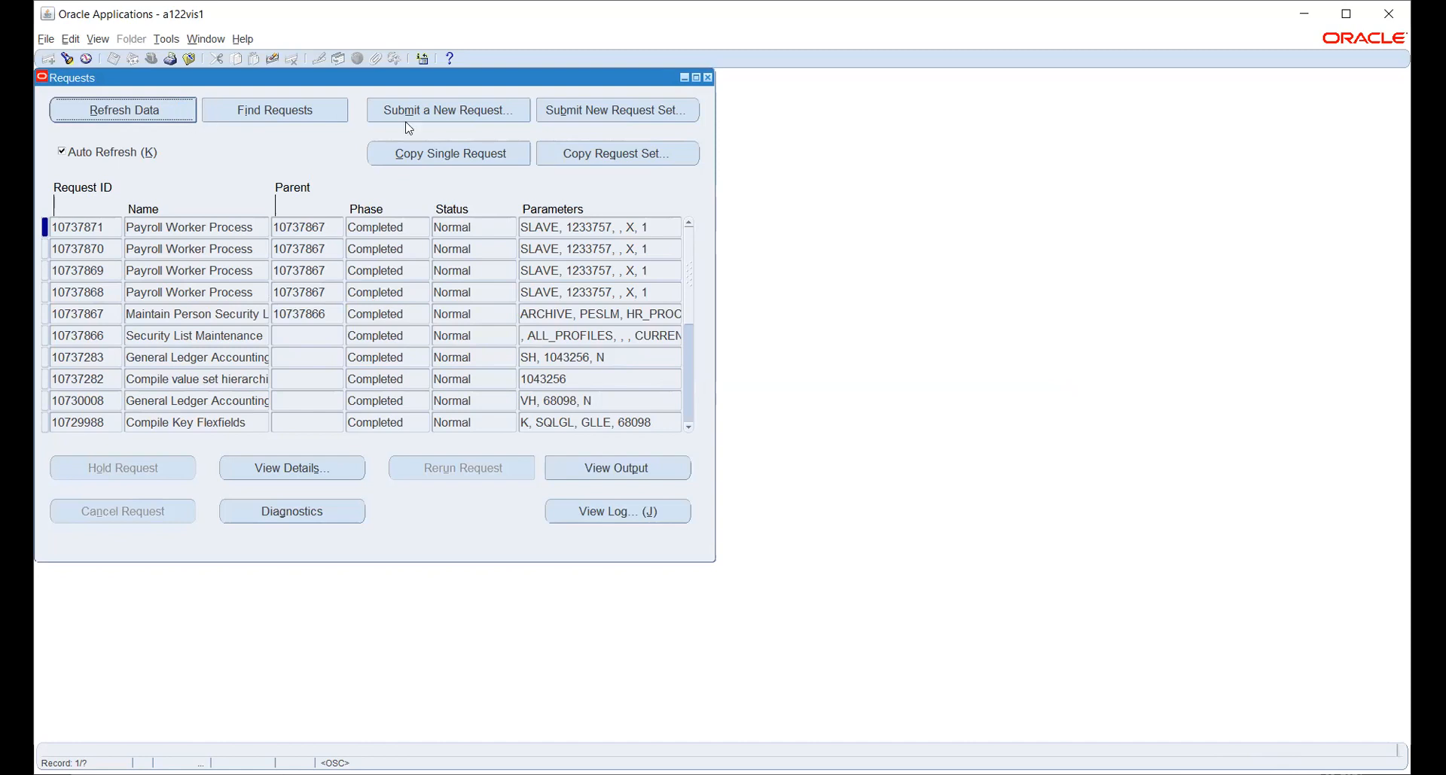
left_click(675, 105)
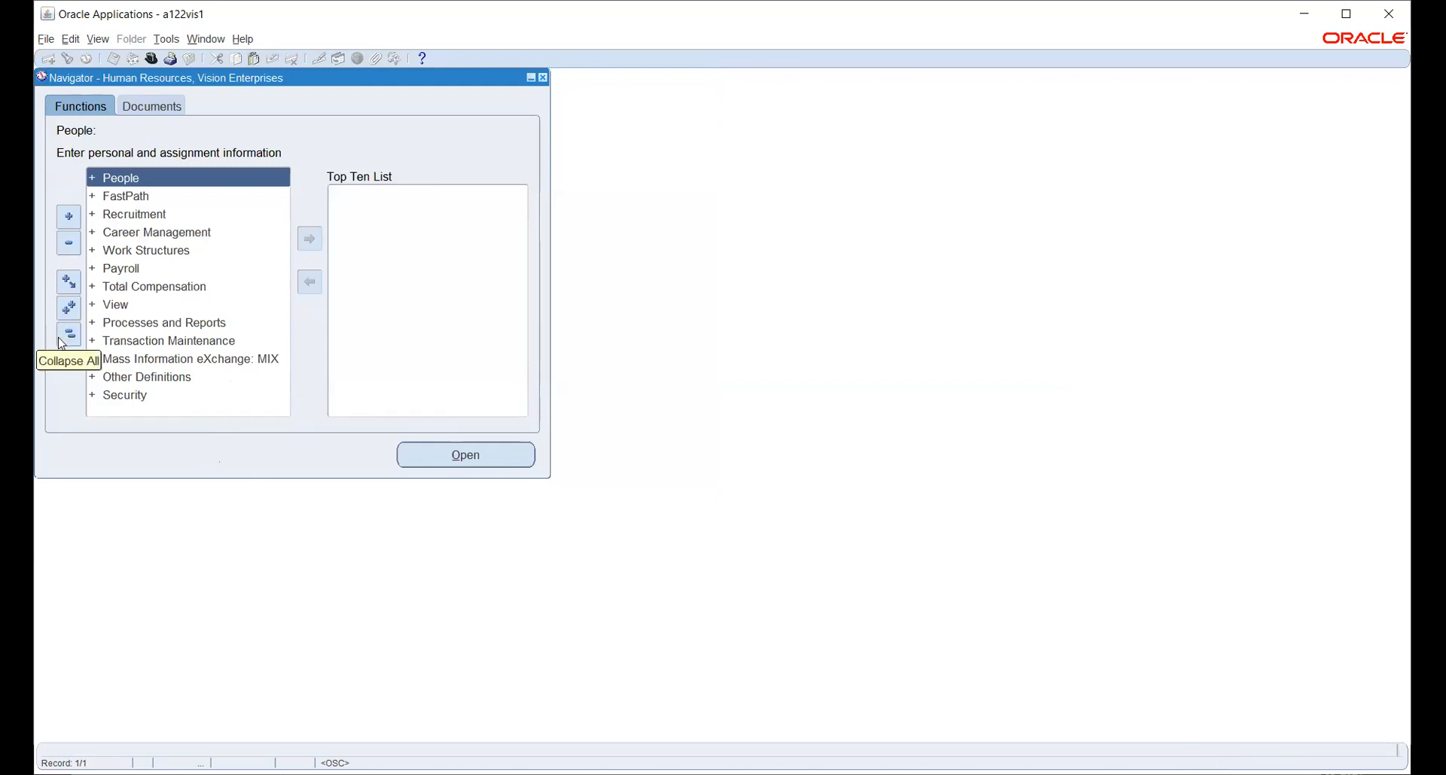
Switch to System Administrator Vision and open Security > Responsibility > Define.
left_click(154, 59)
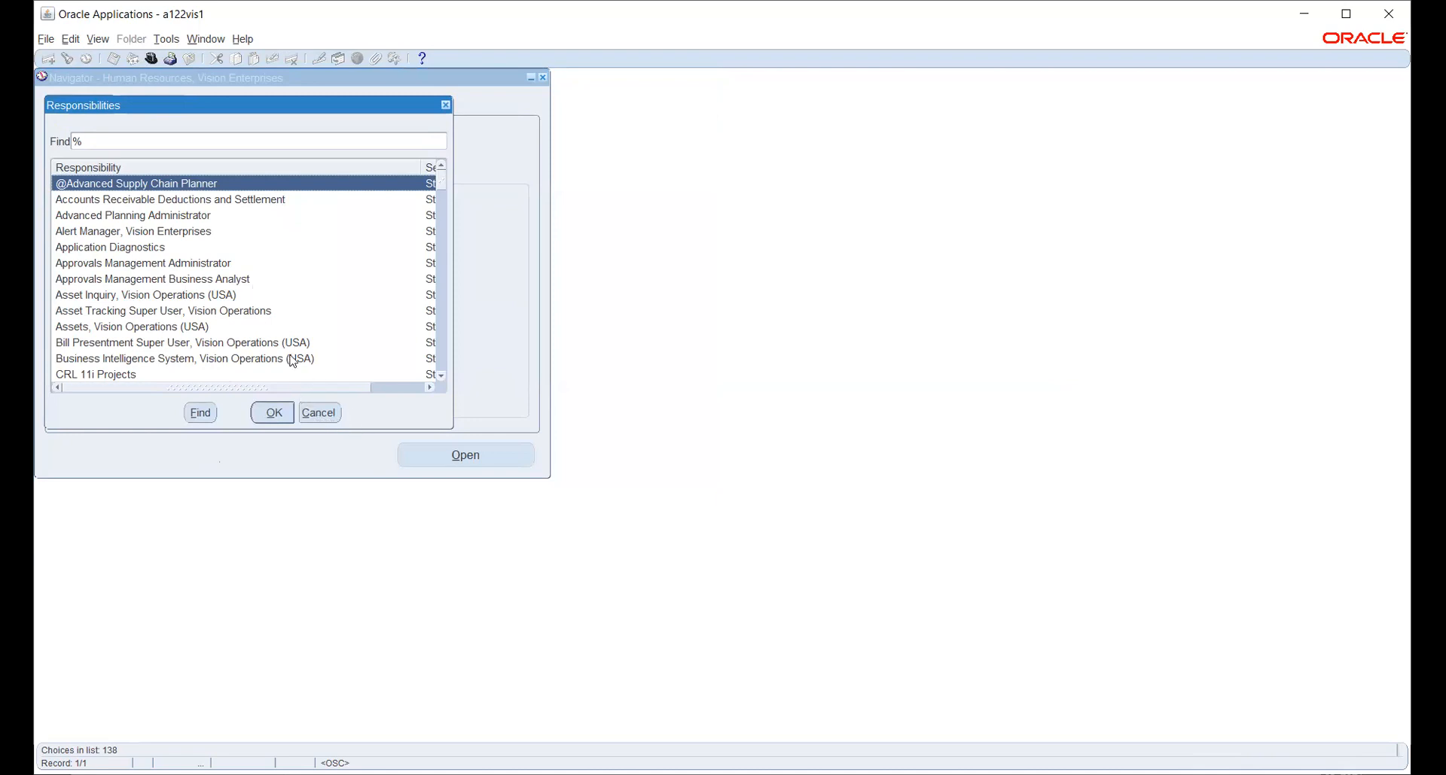
type("s")
key("Return")
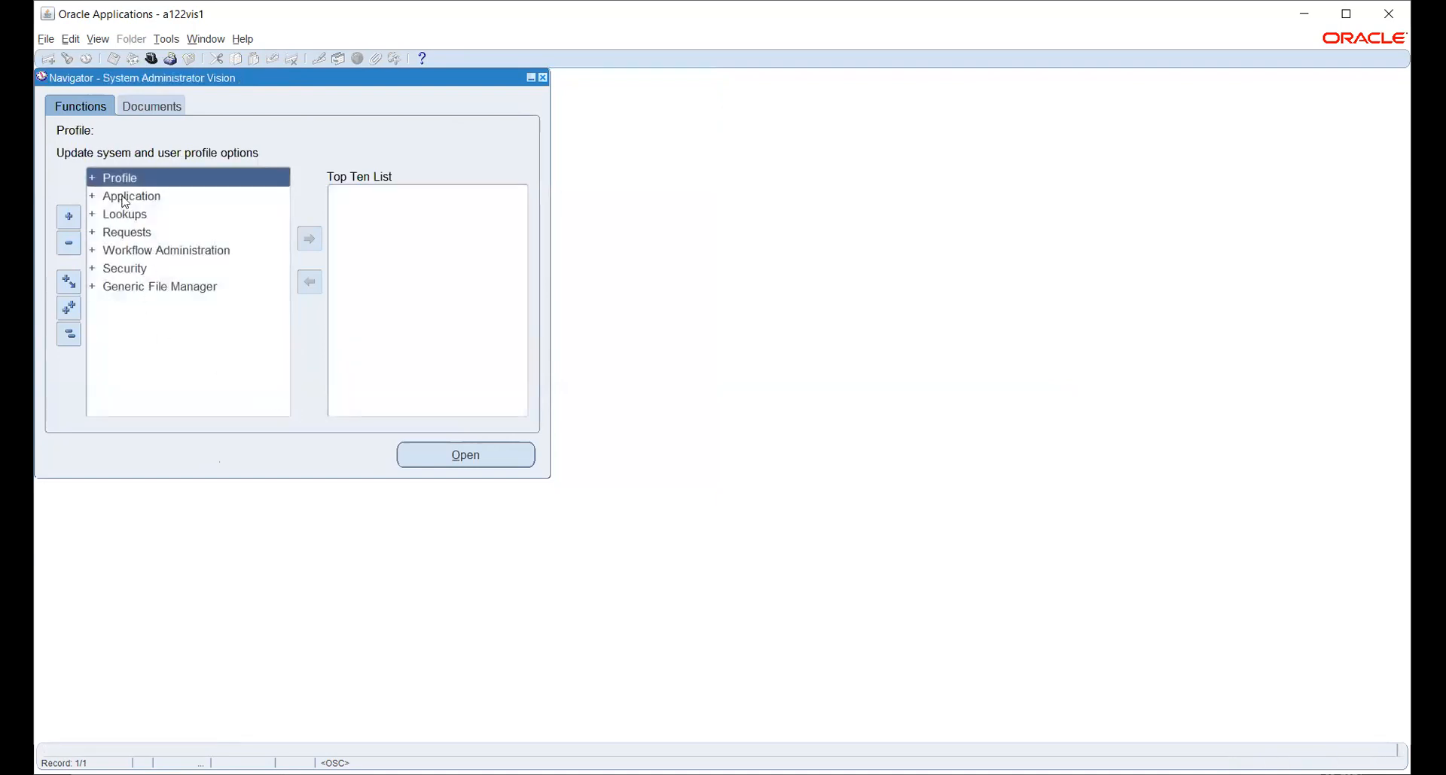
left_click(126, 273)
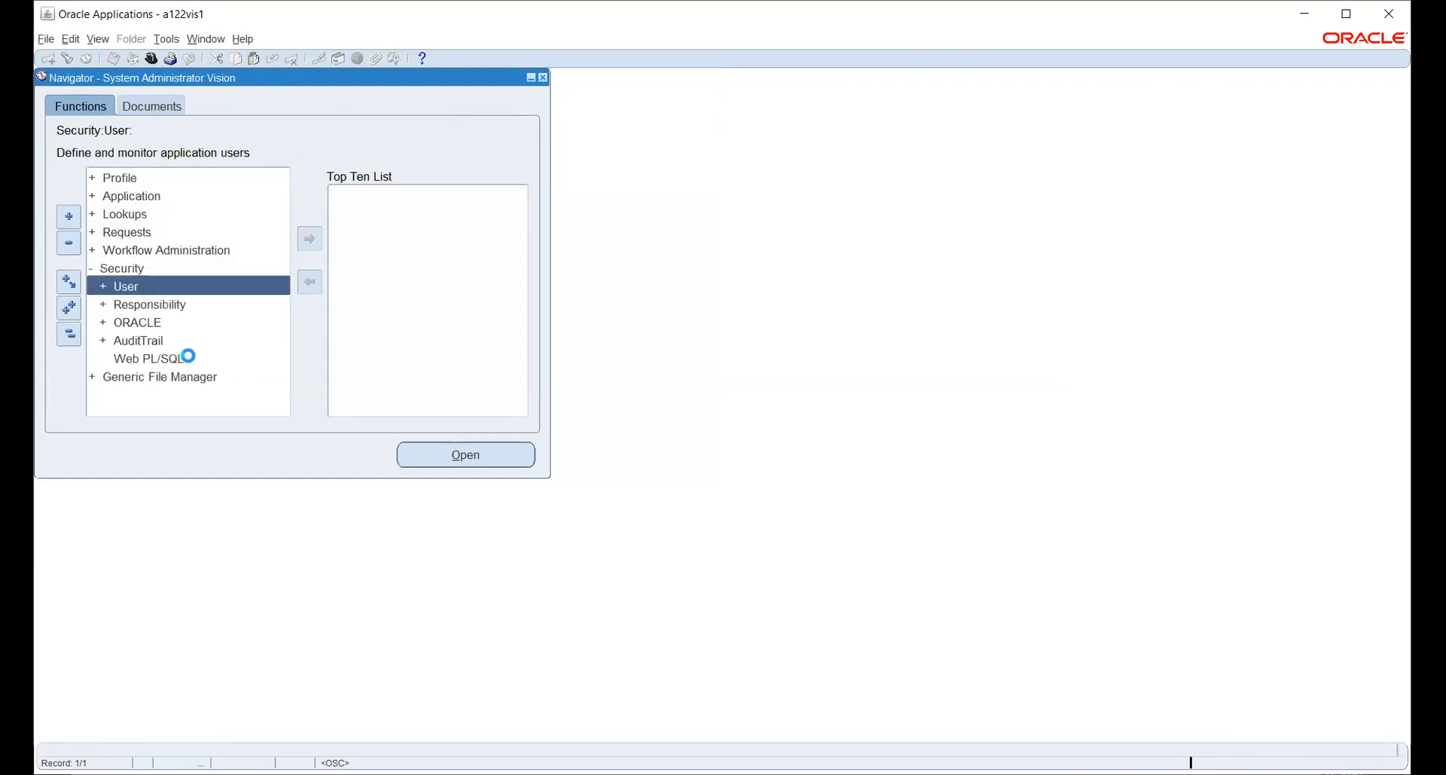
double_click(136, 312)
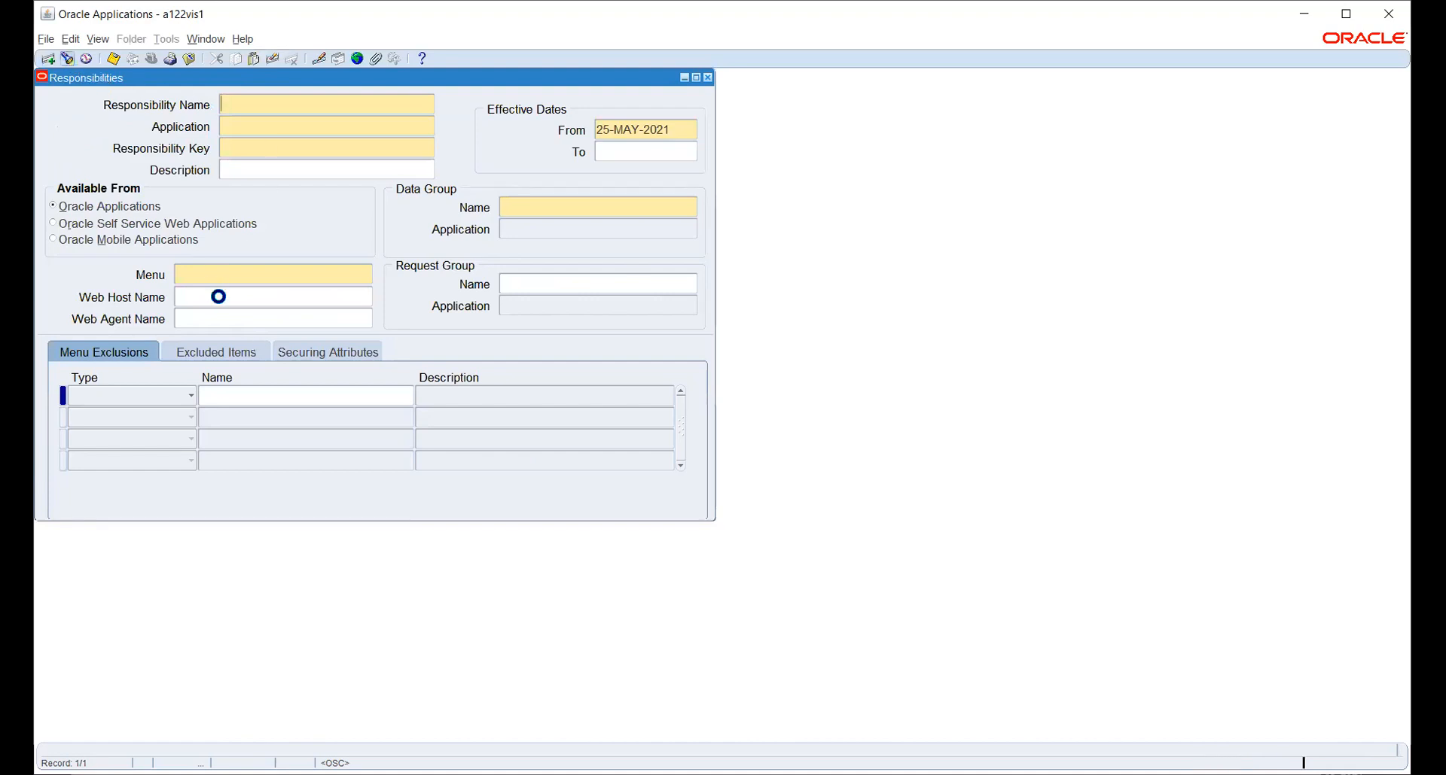
Query the Purchasing, Vision Operations (USA) responsibility and inspect its Purchasing SuperUser GUI menu.
type("p")
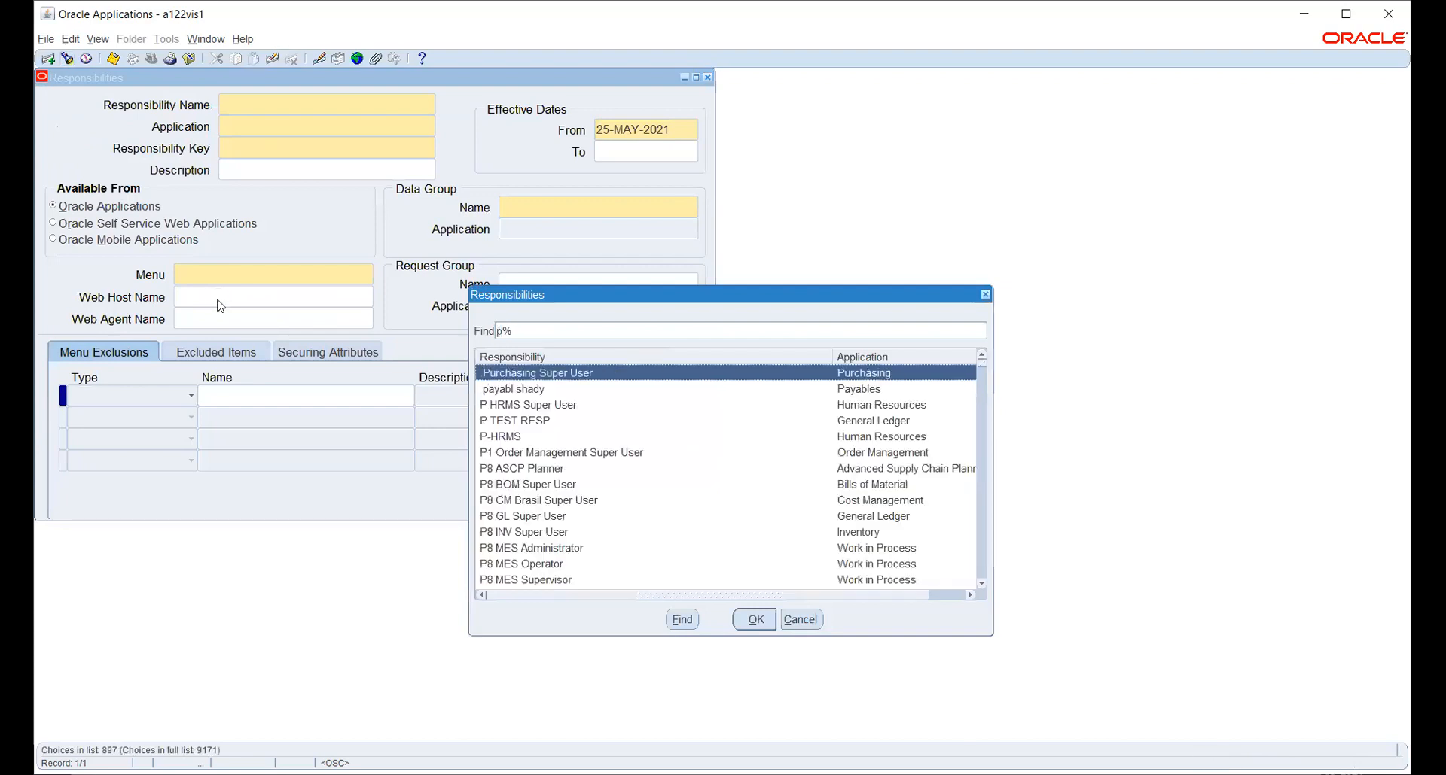
type("u")
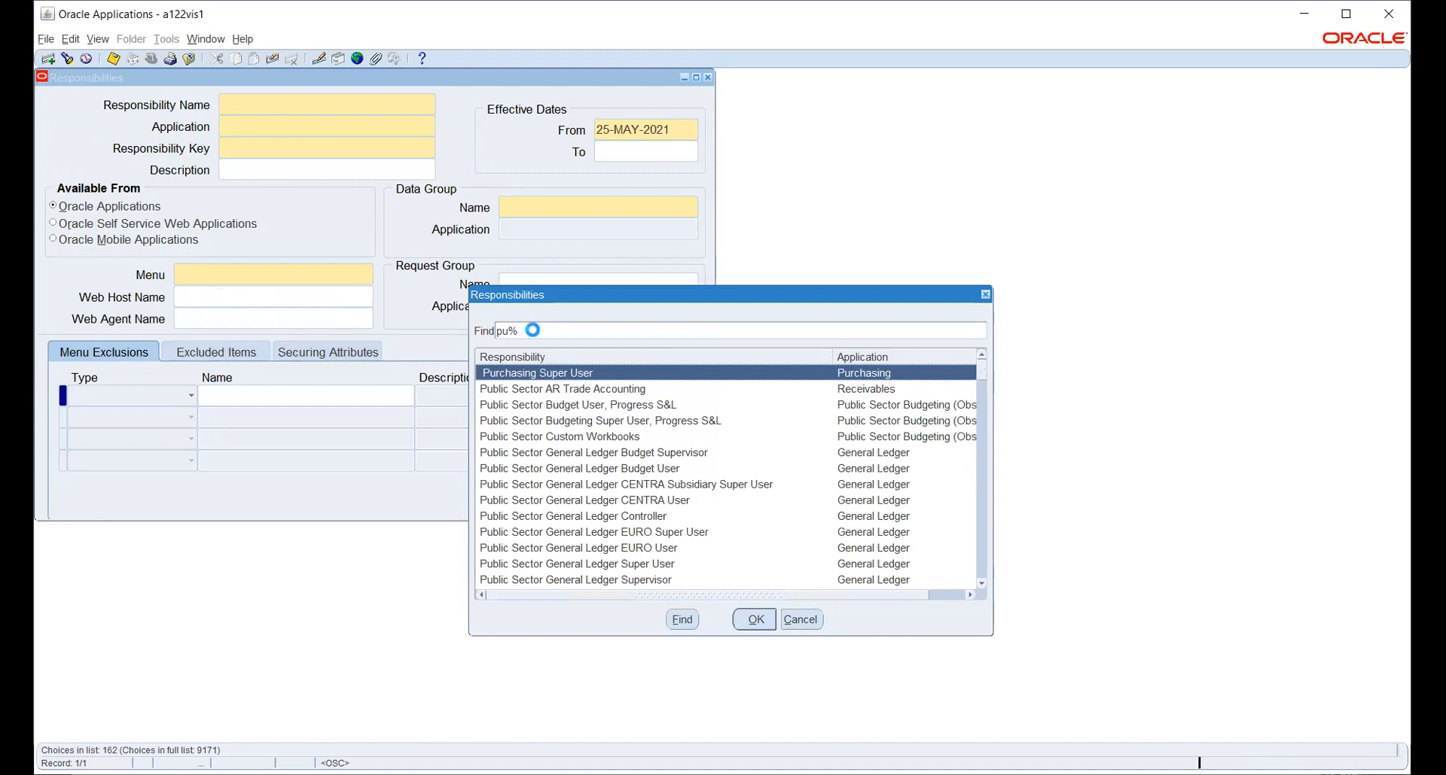
type("rchasing")
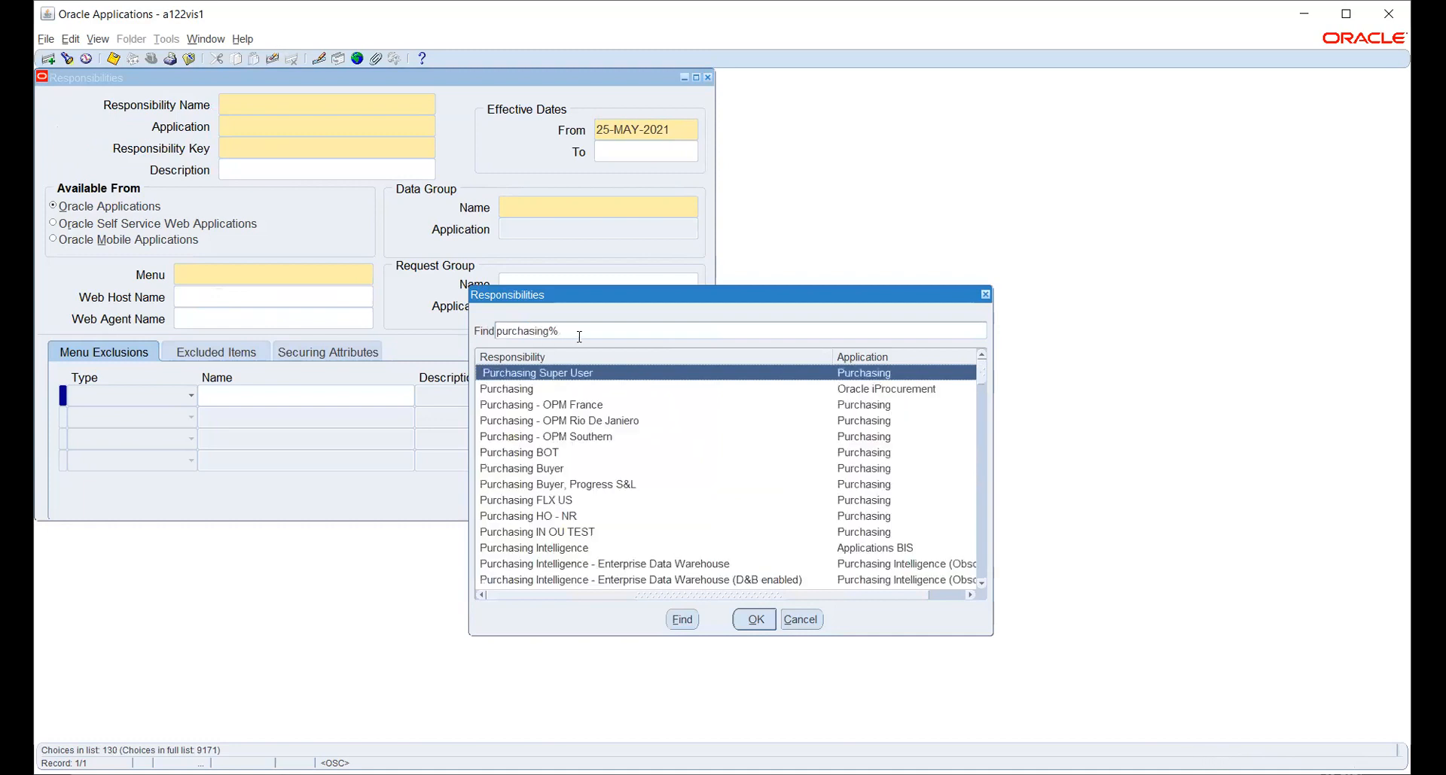
scroll(636, 493, "down", 6)
scroll(636, 493, "down", 2)
scroll(636, 498, "down", 10)
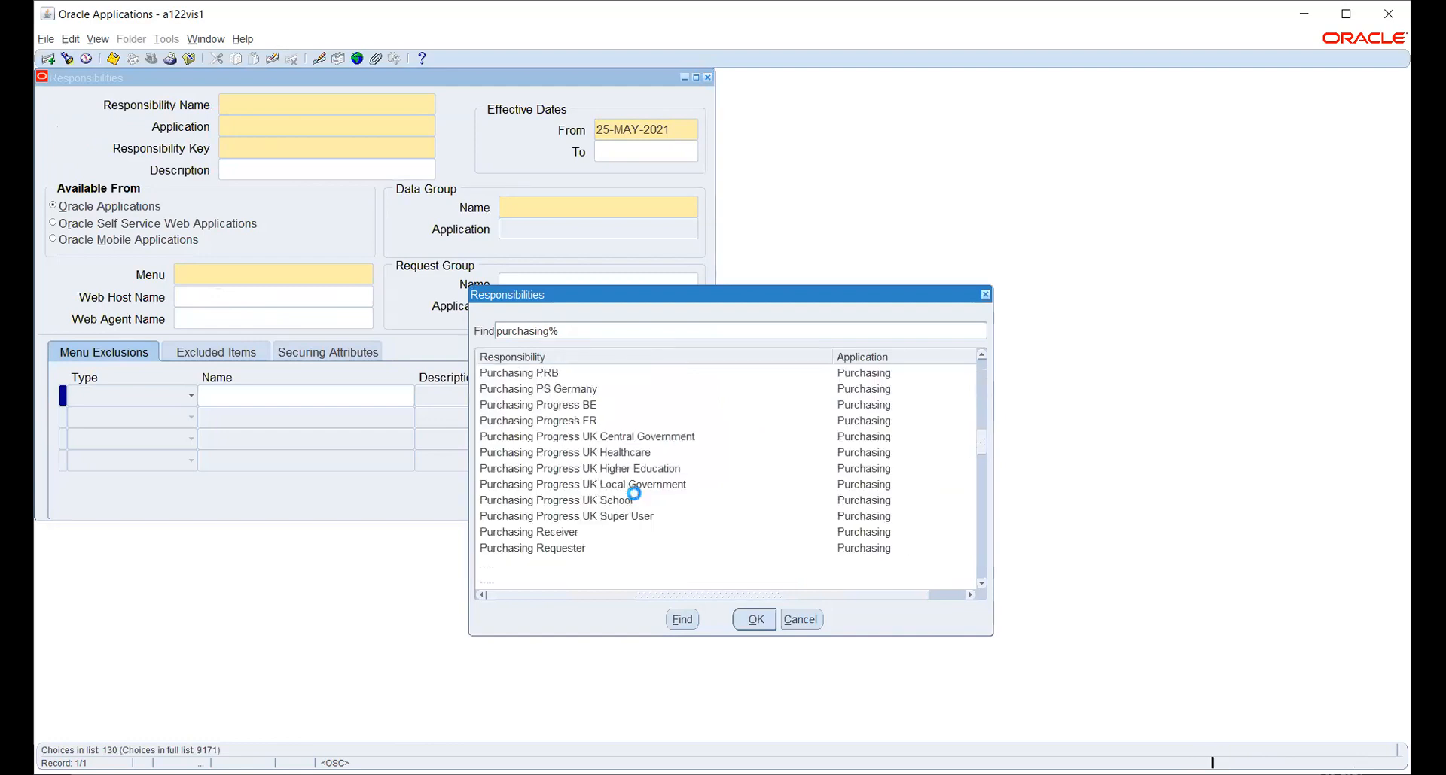
scroll(636, 498, "up", 5)
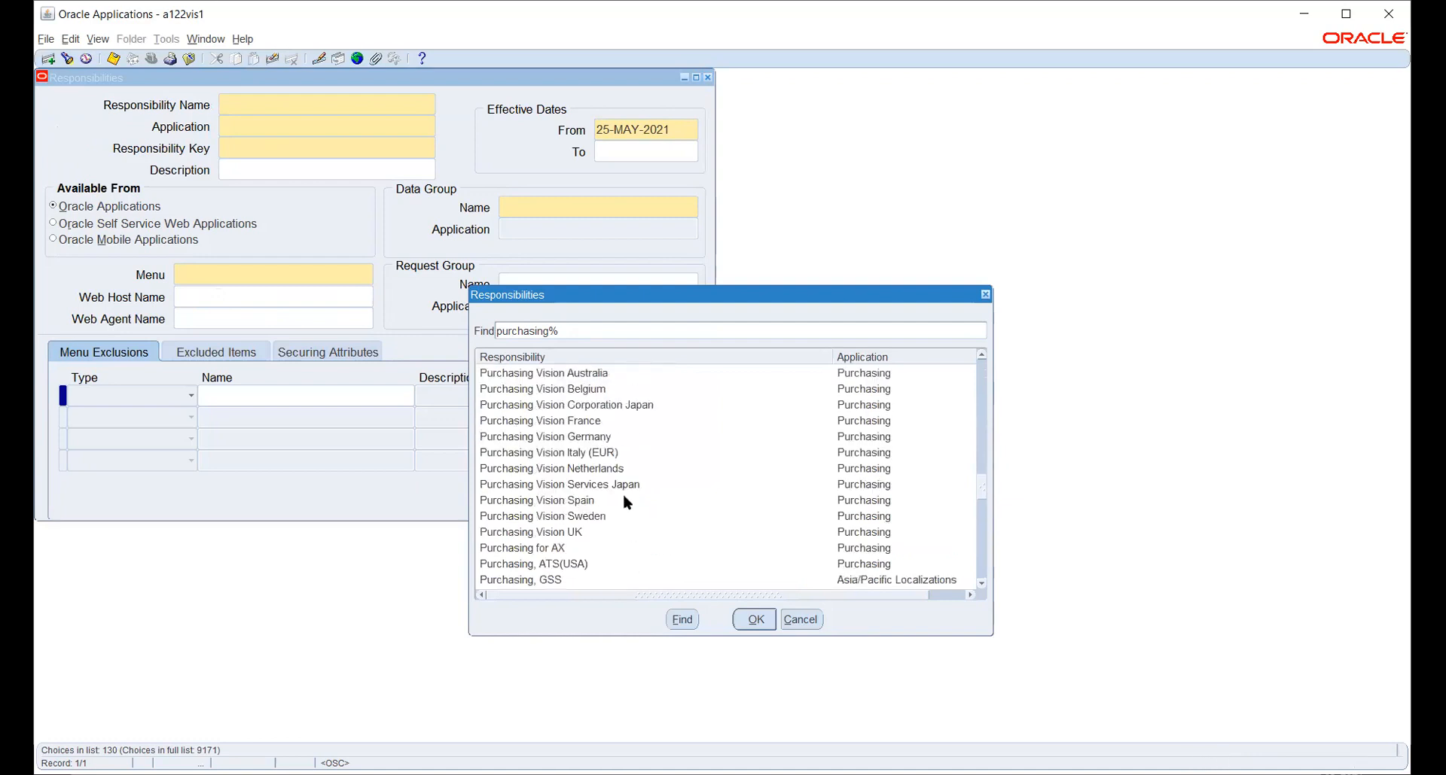
scroll(624, 497, "down", 8)
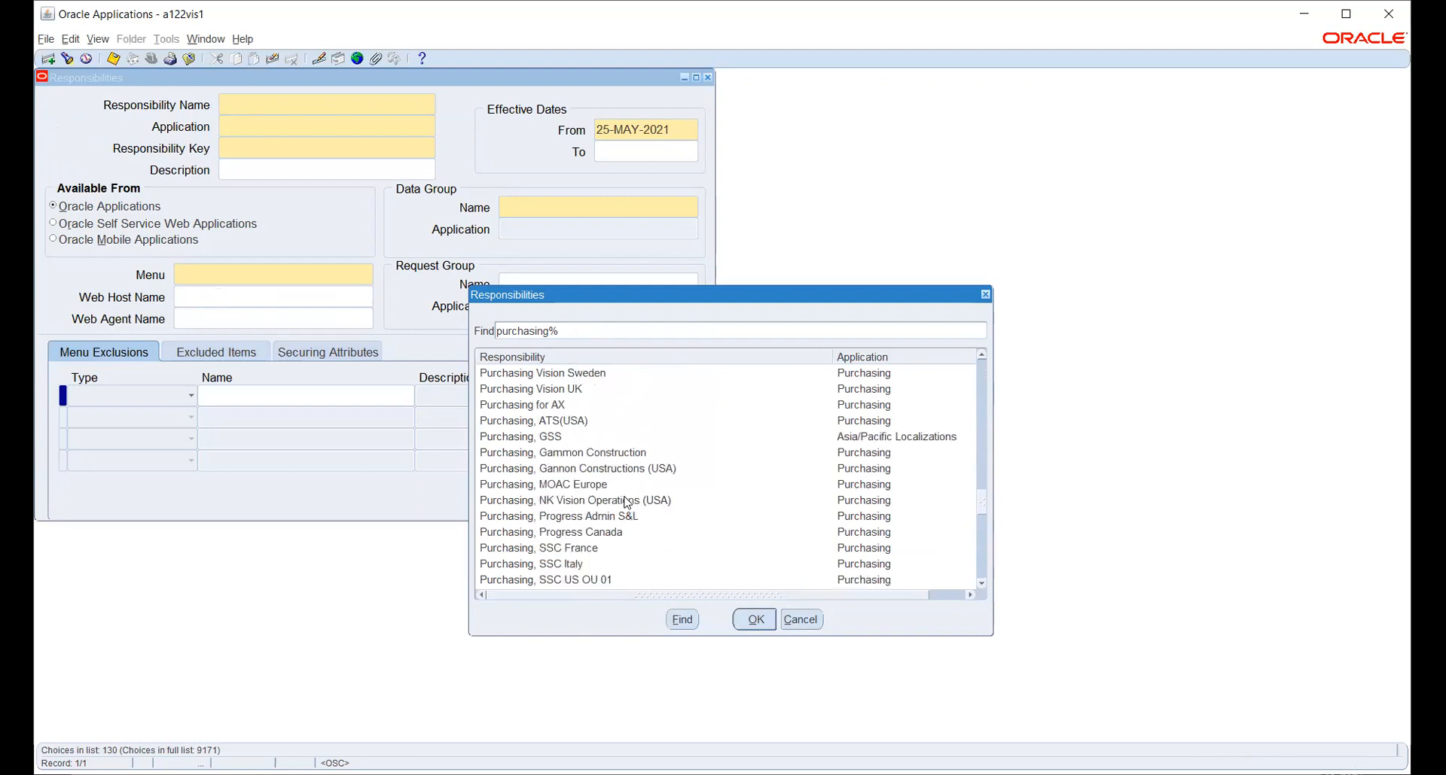
scroll(623, 497, "down", 2)
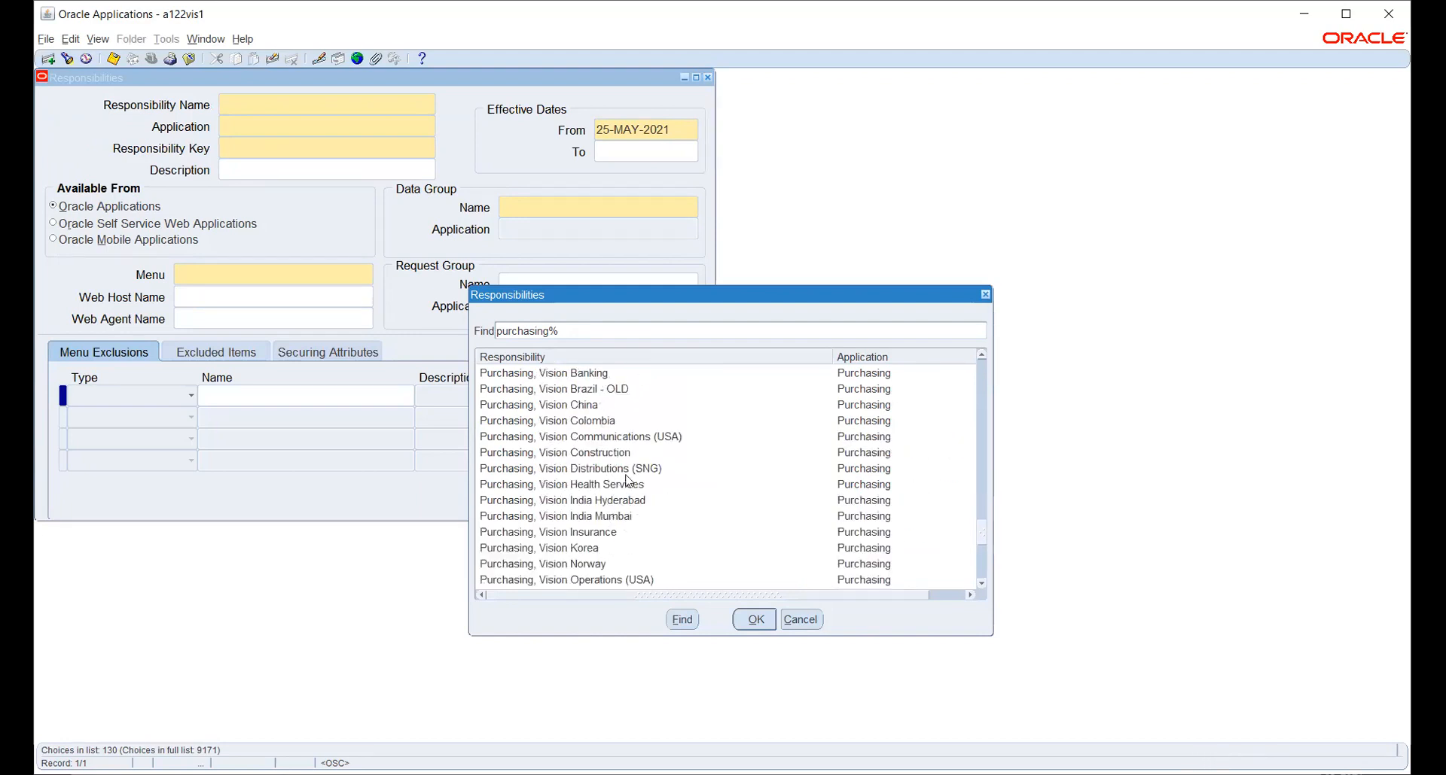
scroll(625, 482, "down", 1)
left_click(626, 530)
left_click(750, 622)
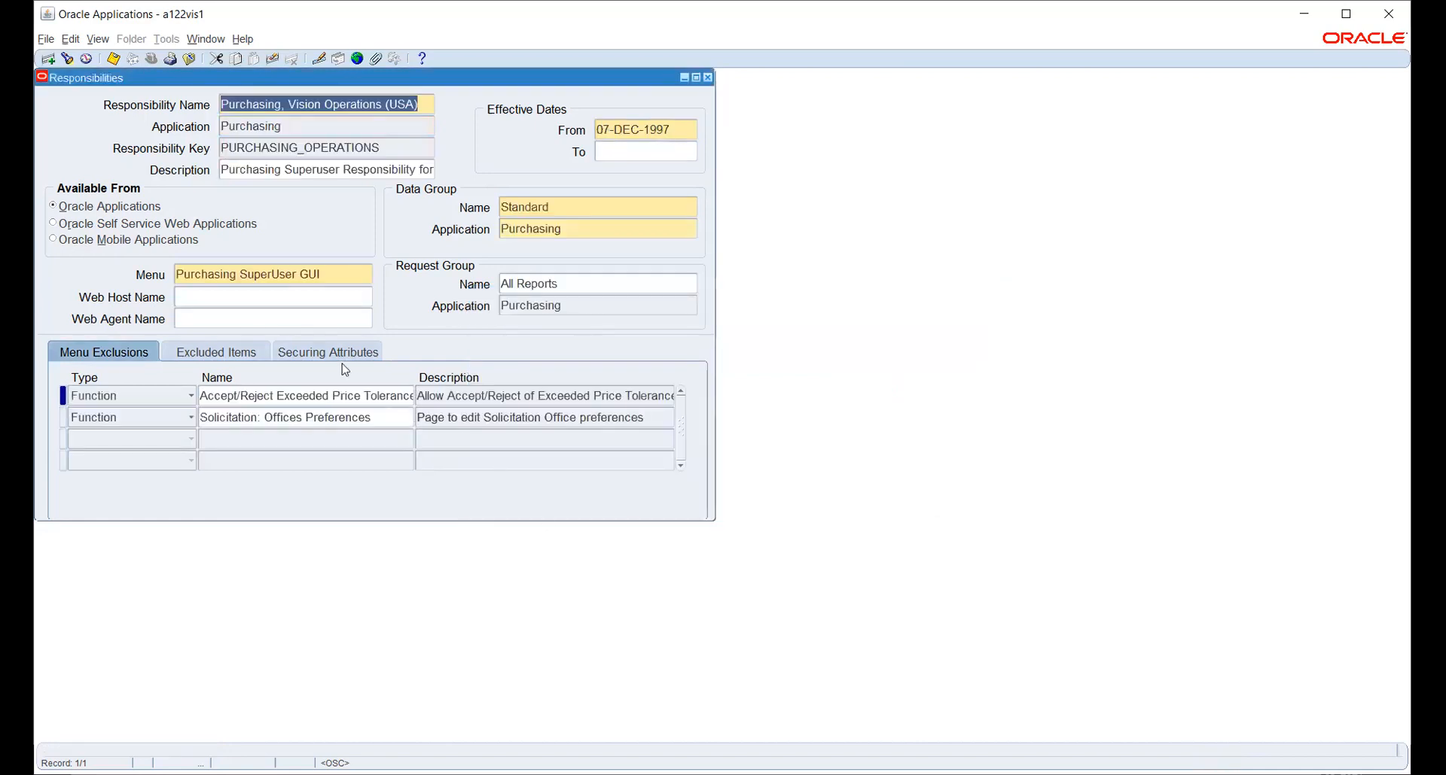
left_click(348, 273)
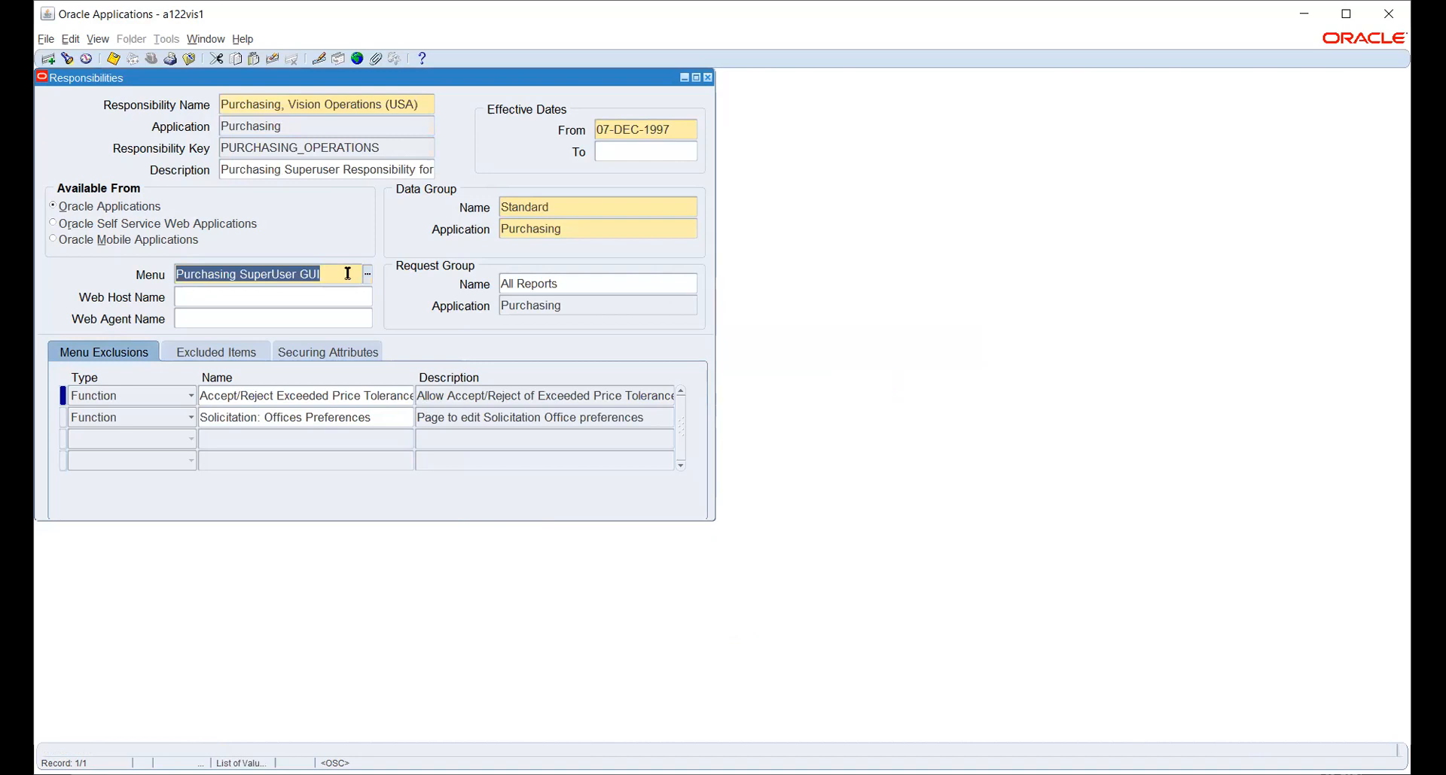
left_click(304, 103)
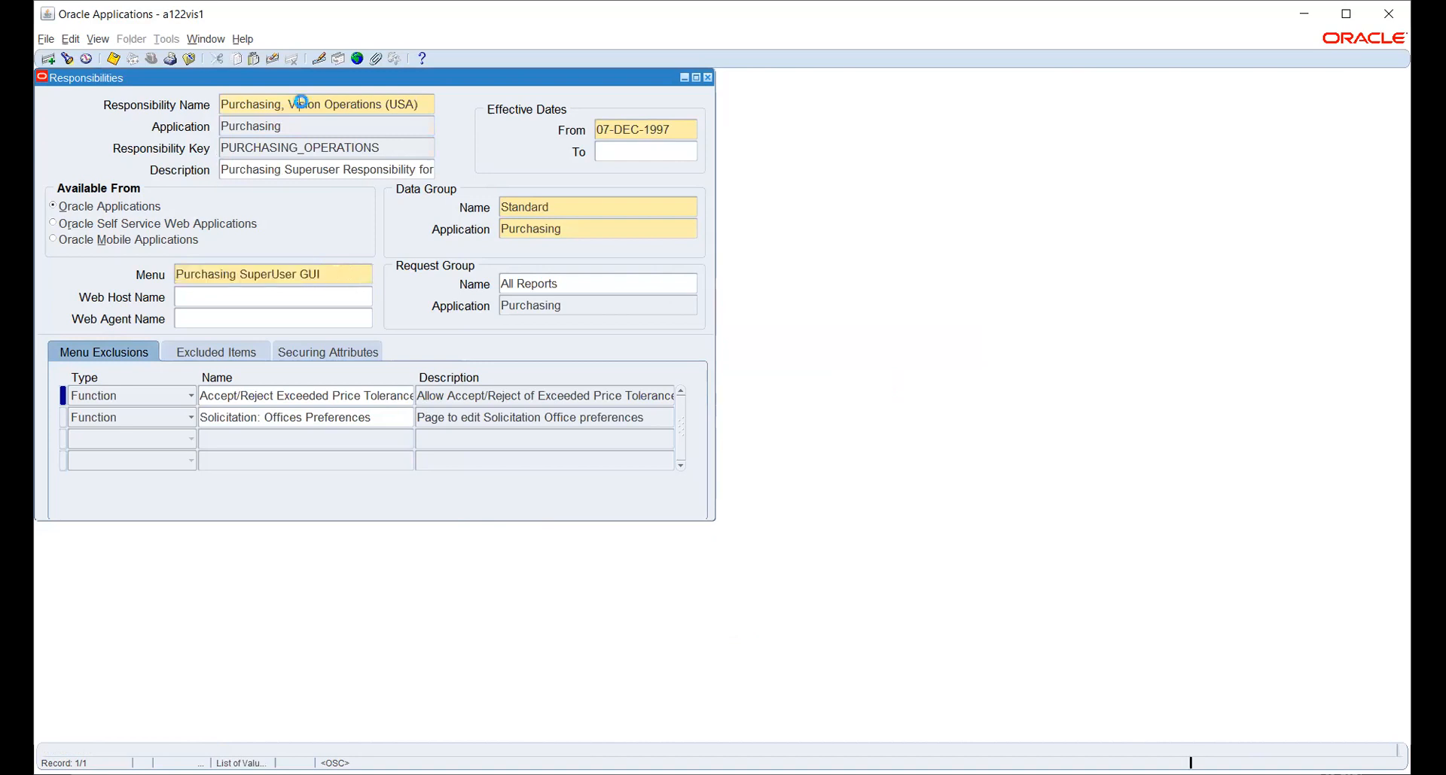
Create a new responsibility HW_PO for the Purchasing application with responsibility key HW_PO.
key("ctrl+Down")
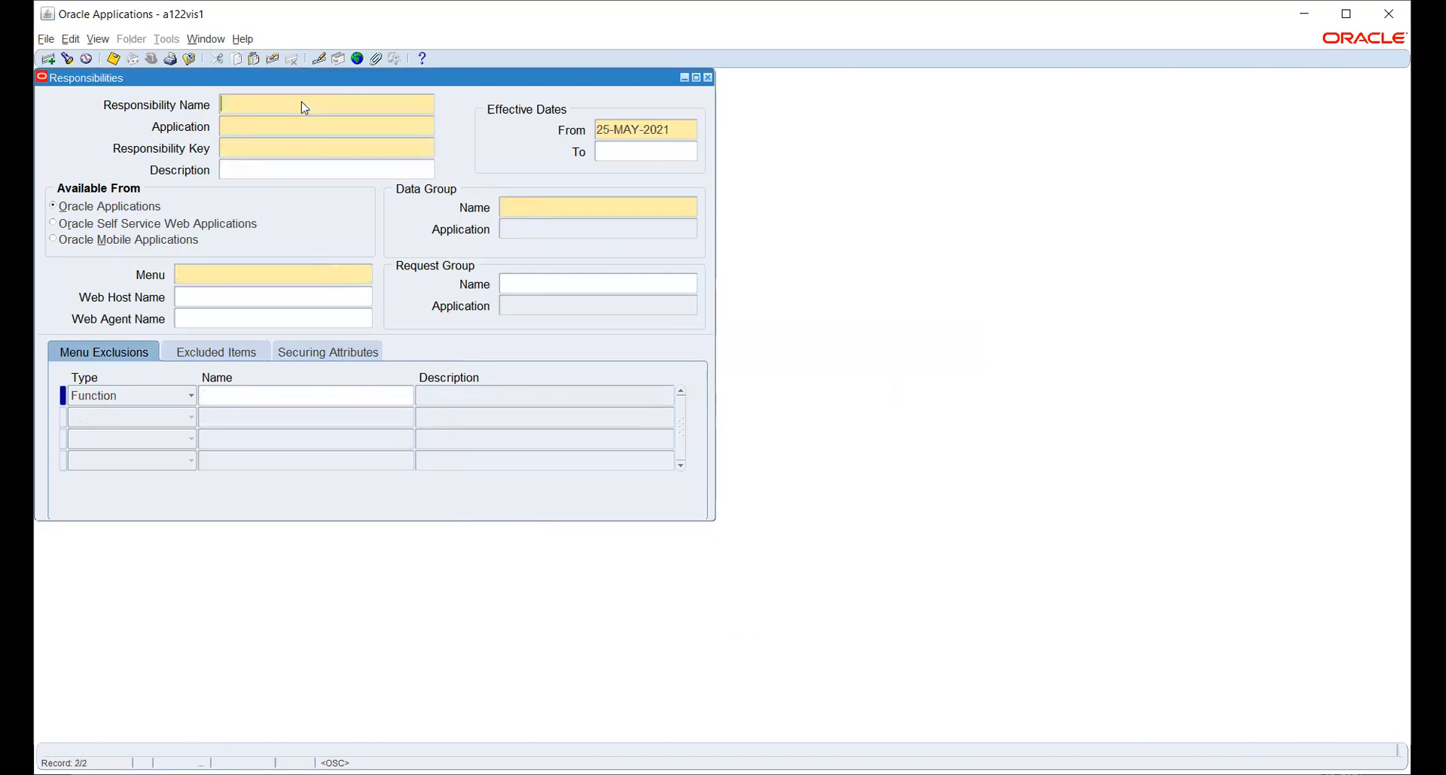
type("HW_PO")
key("Tab")
type("PURC")
key("Tab")
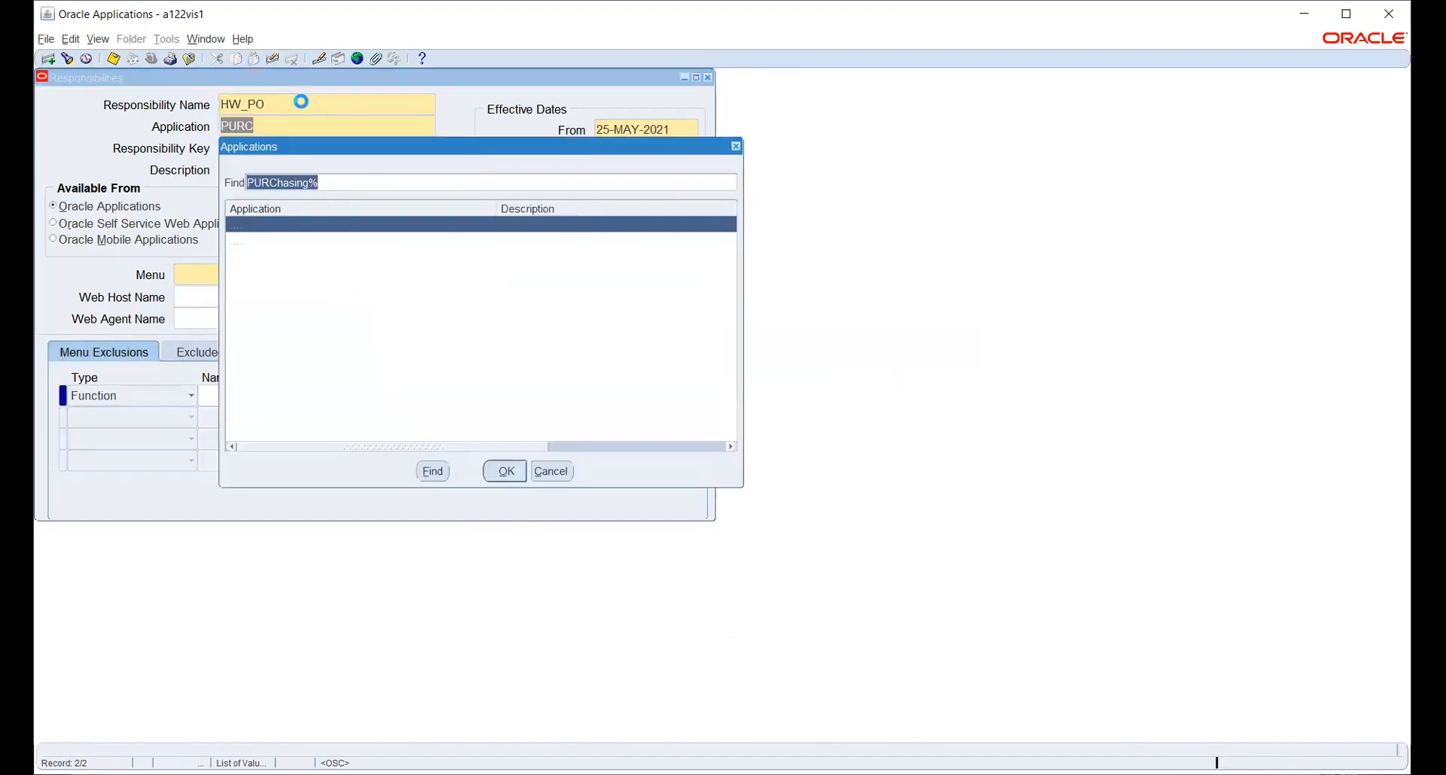
key("Return")
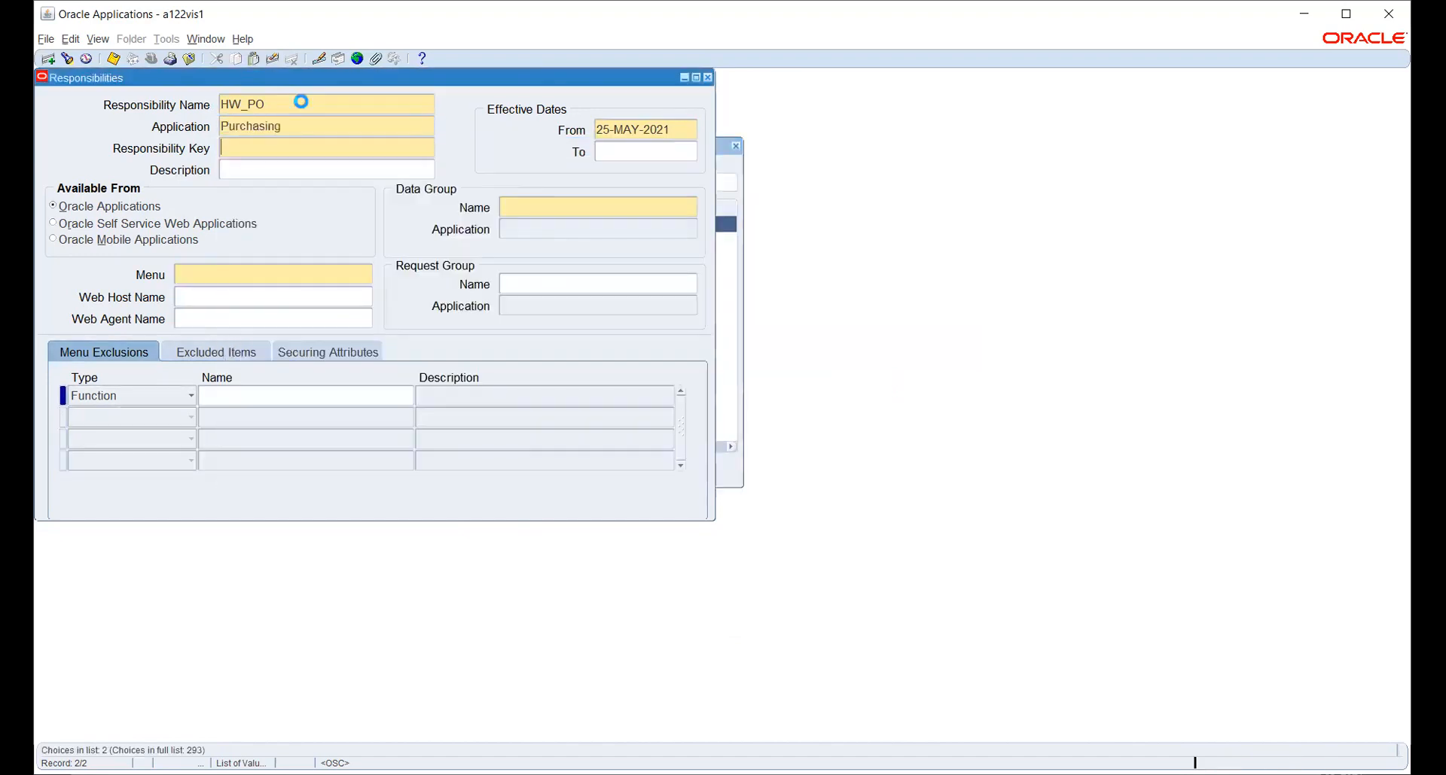
type("PURCHASING SUPERUSER GUI")
key("Tab")
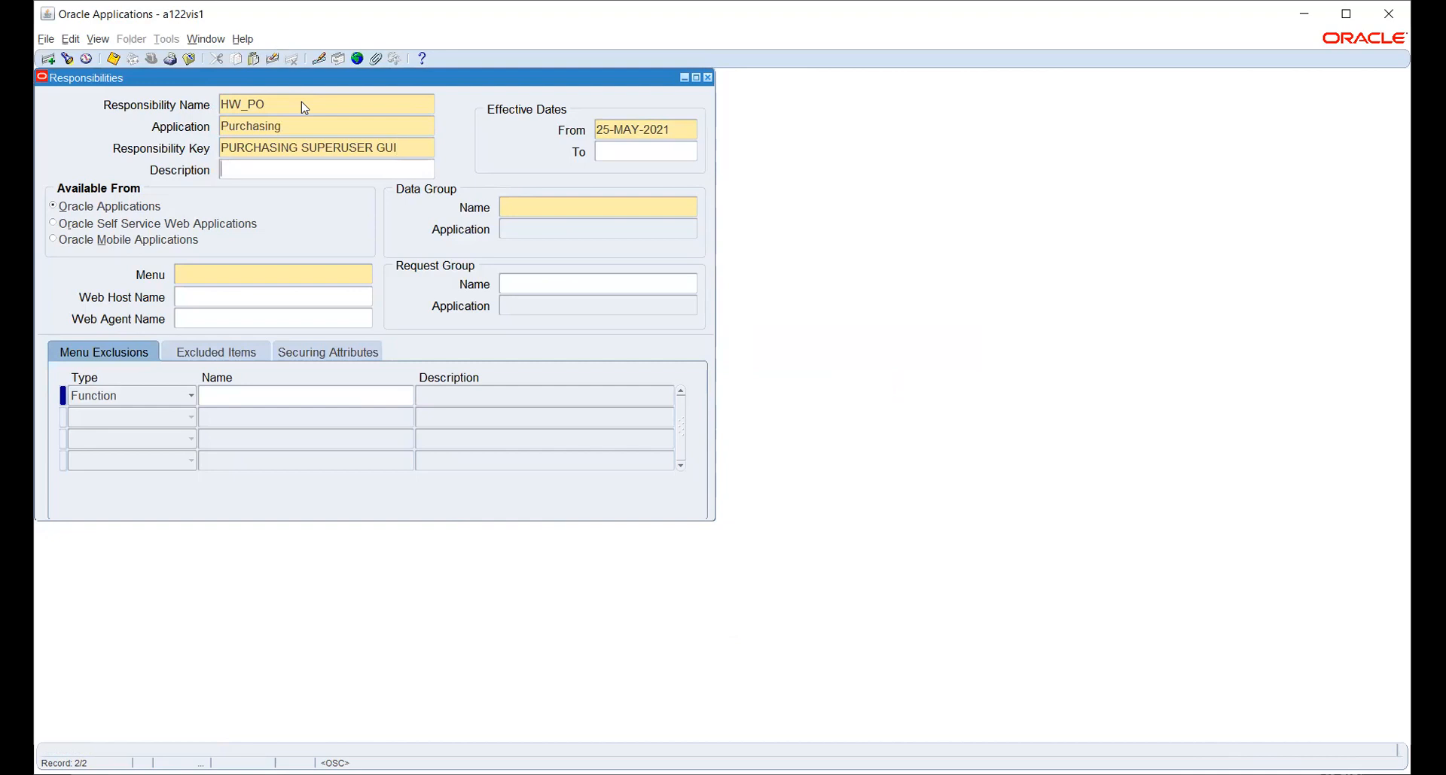
left_click(423, 148)
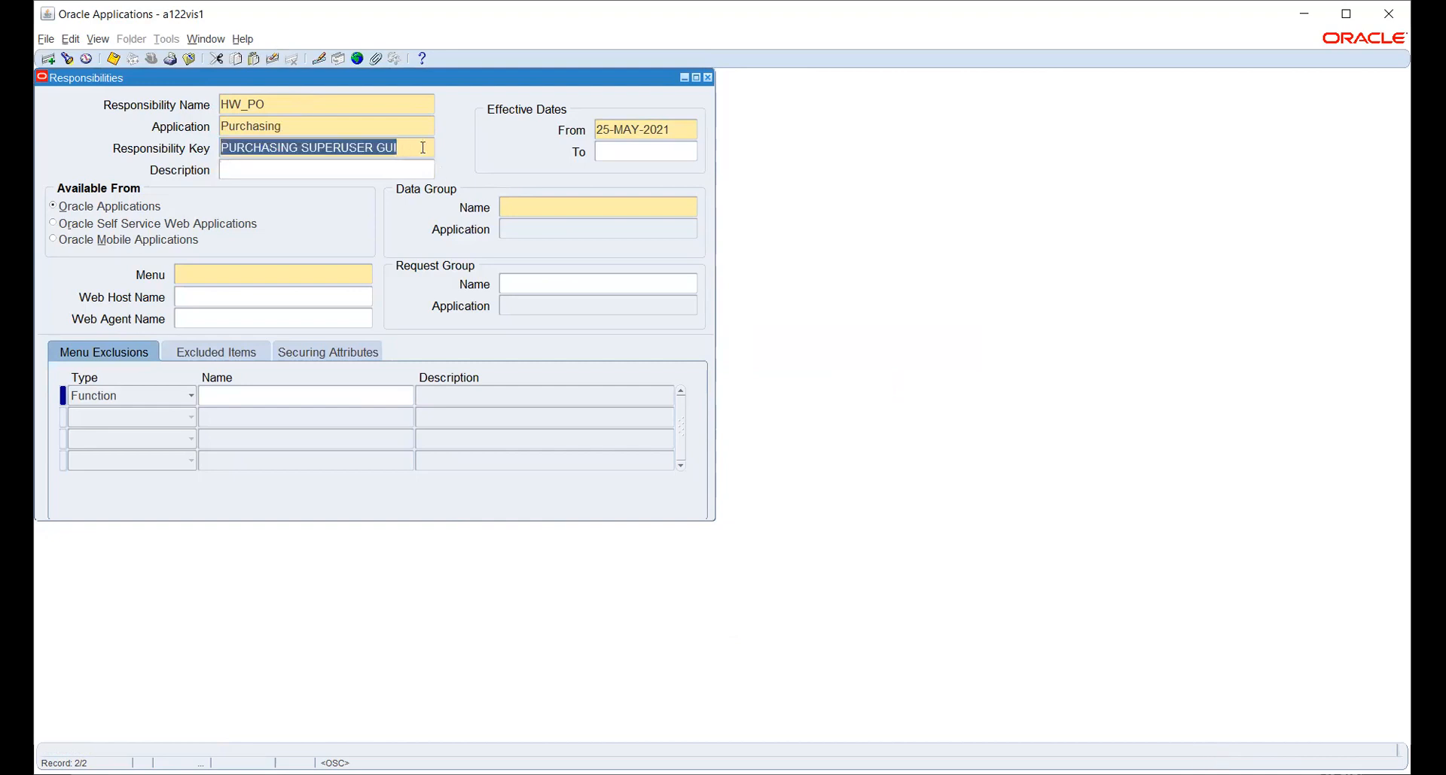
key("Delete")
type("HW_PO")
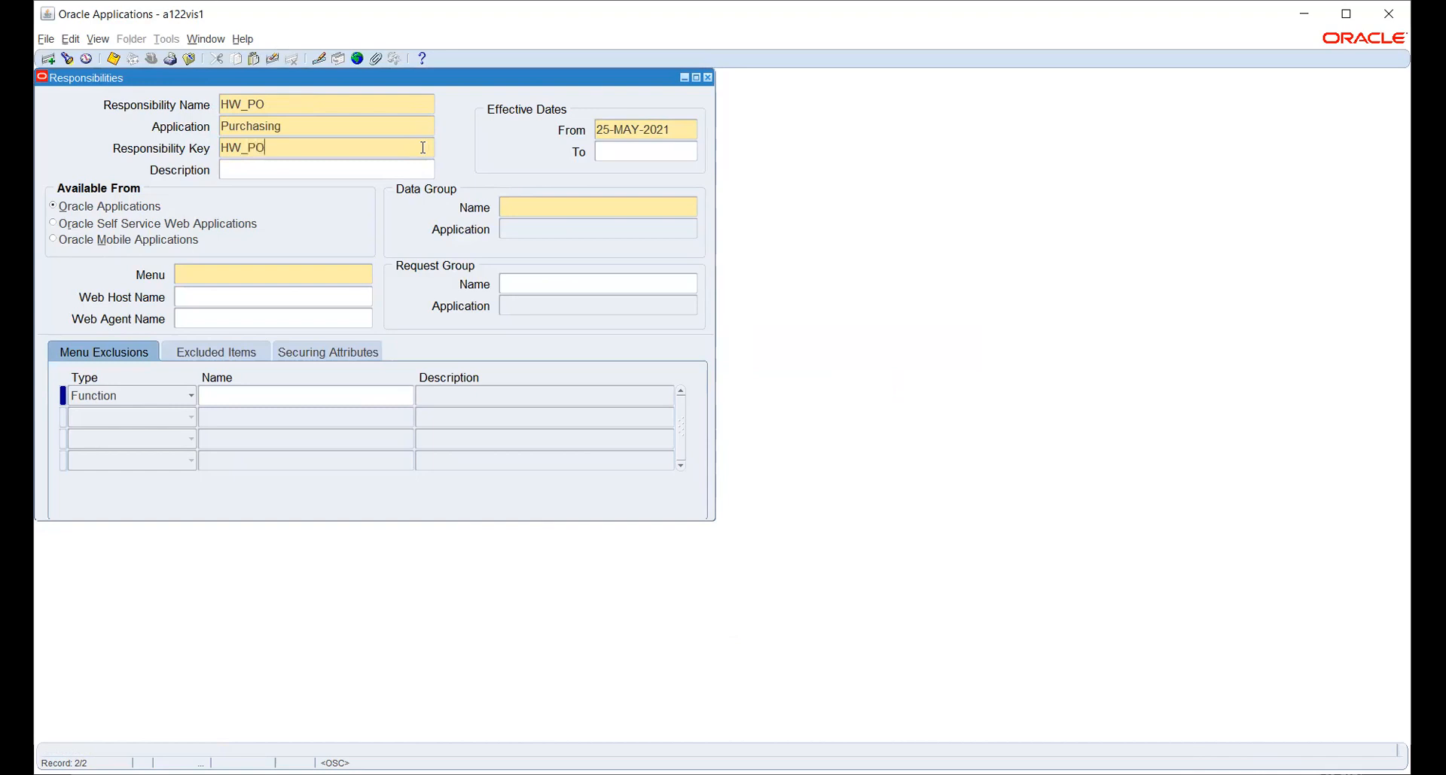
key("Tab")
key("Tab")
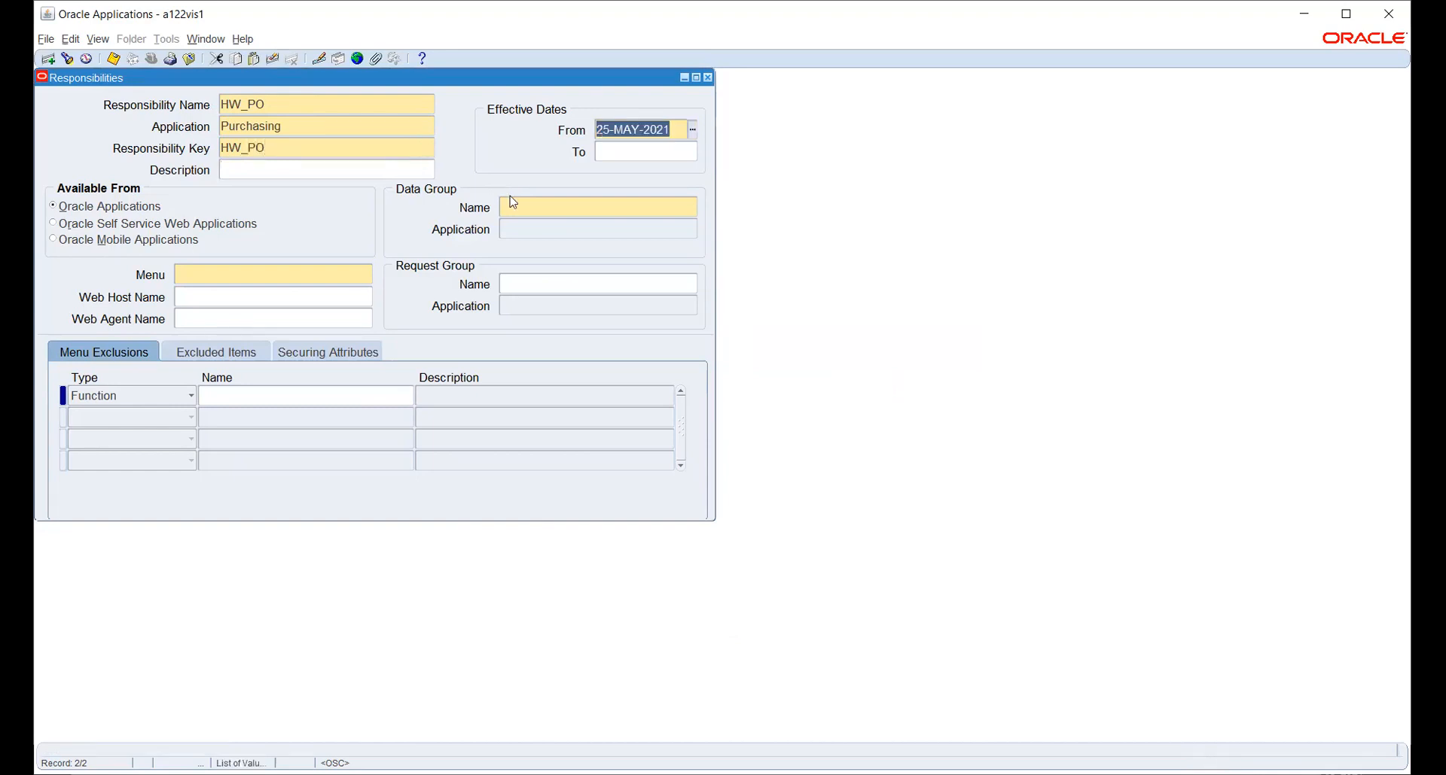
Set data group Standard with application Payables and menu Purchasing SuperUser GUI.
left_click(527, 210)
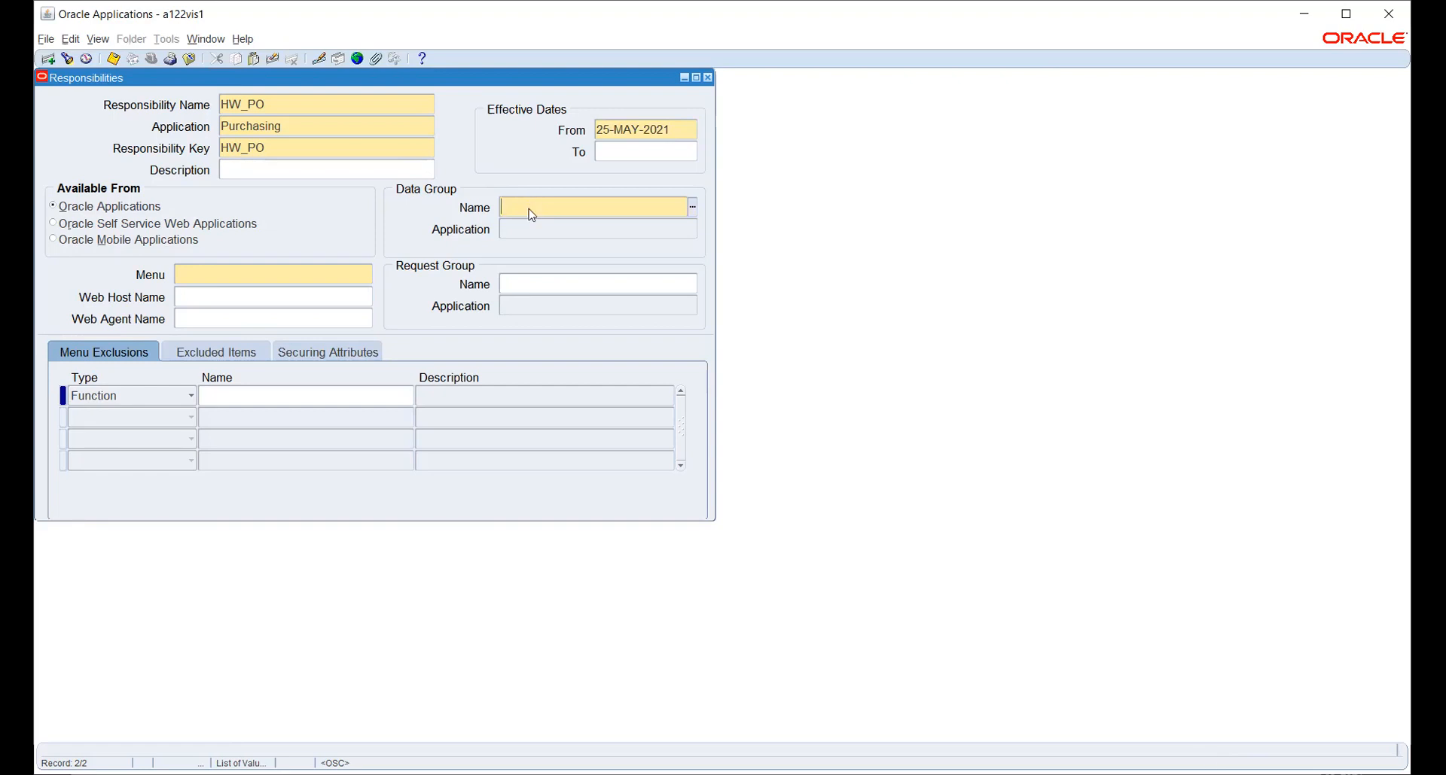
type("Standard")
key("Tab")
type("PAYAB")
key("Tab")
type("Purchasing SuperUser GUI")
key("Tab")
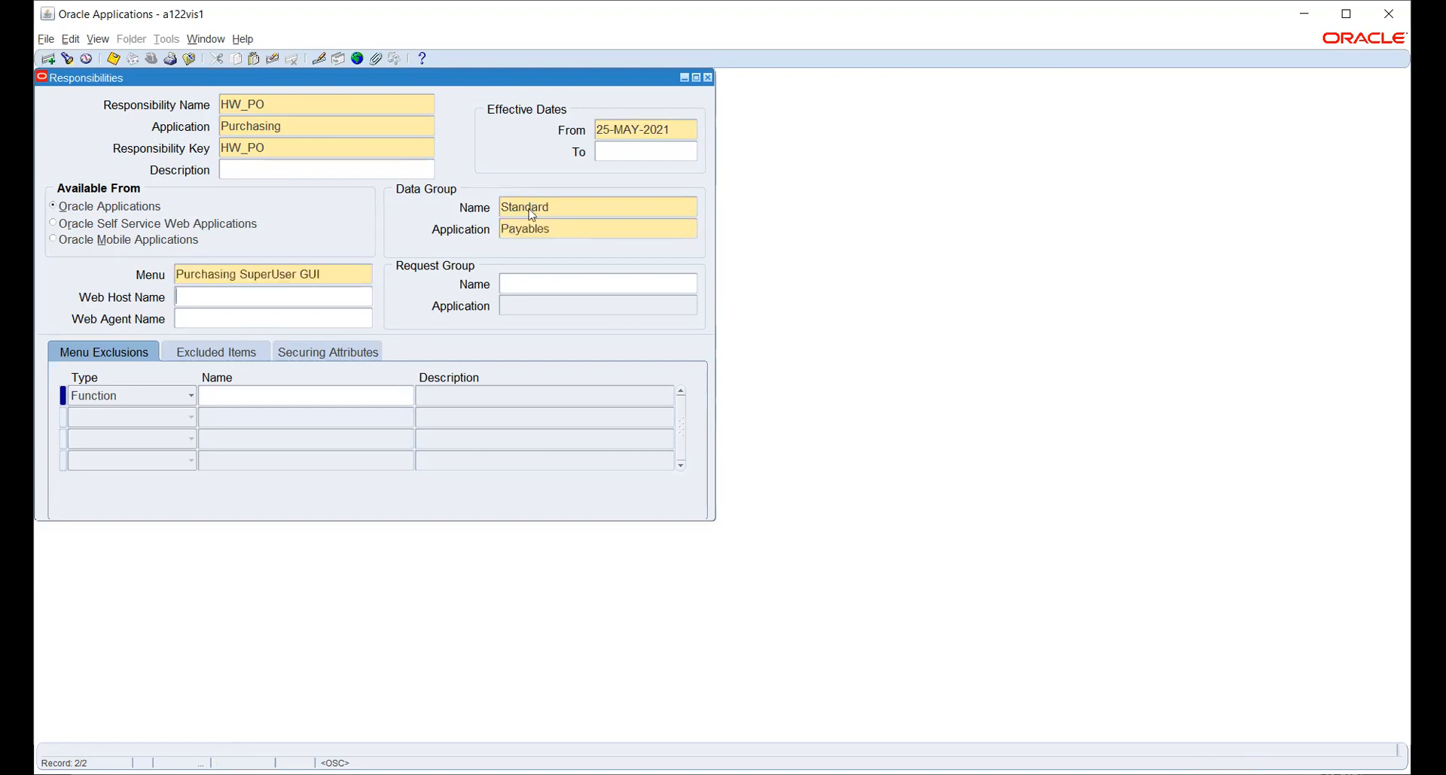
Assign request group All CLM Reports, save HW_PO, and close the form.
left_click(581, 284)
type("ALL")
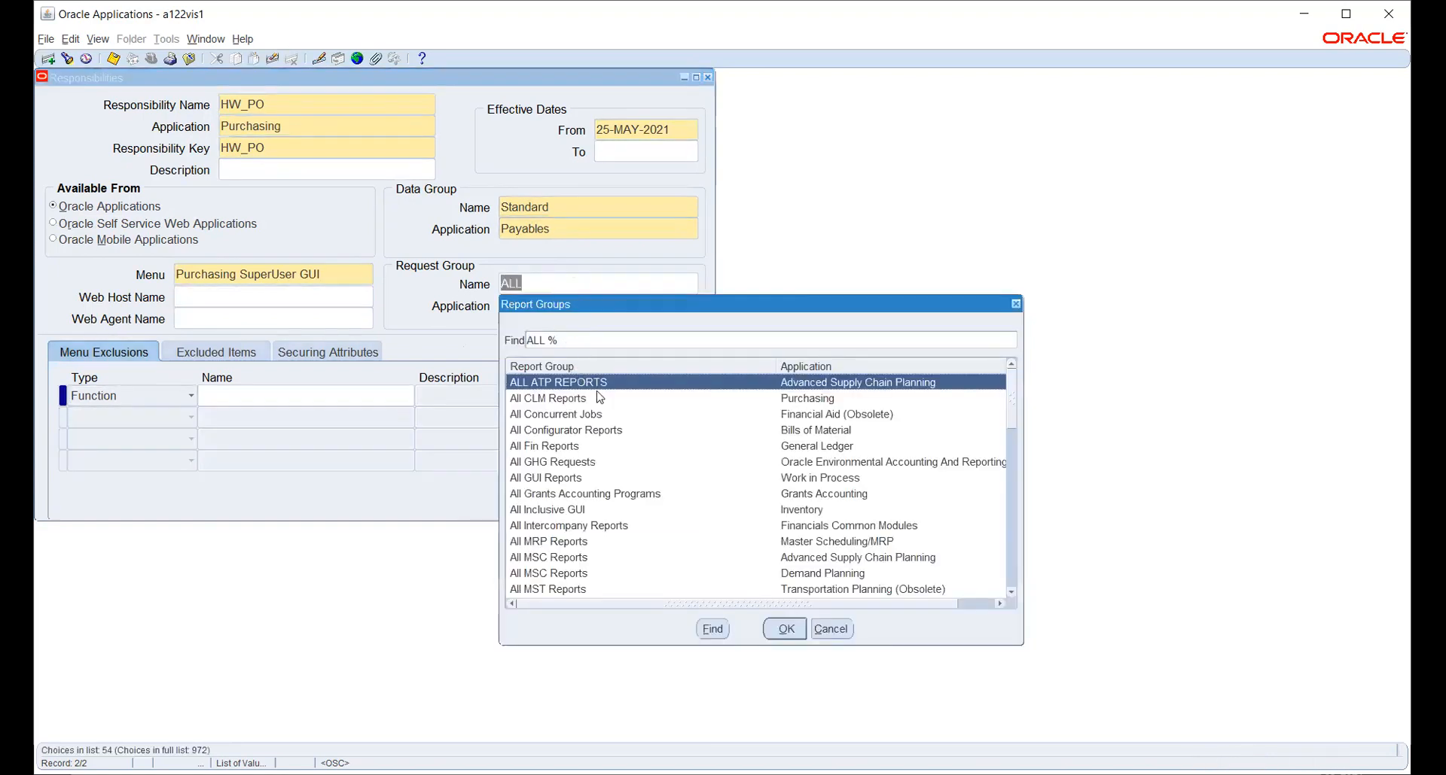
left_click(793, 401)
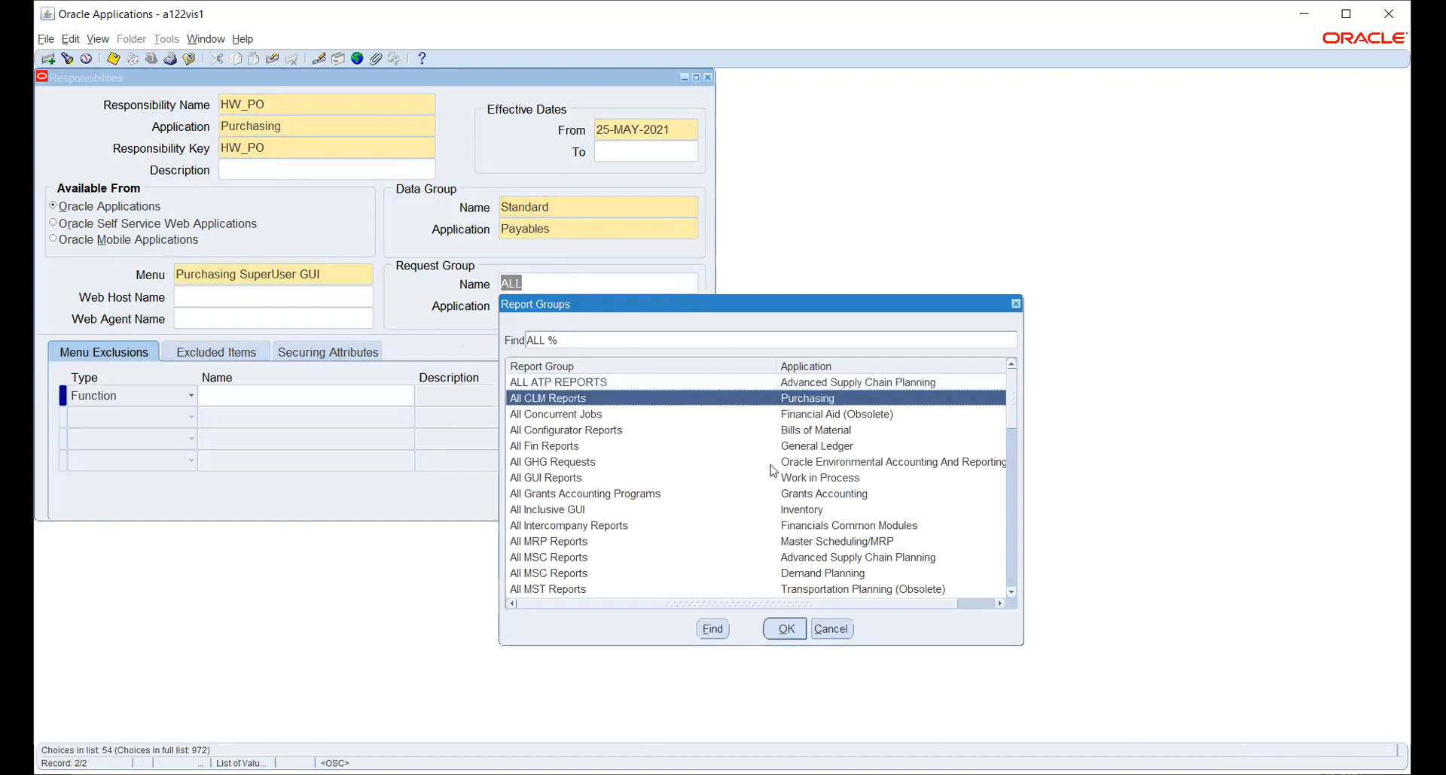
left_click(787, 632)
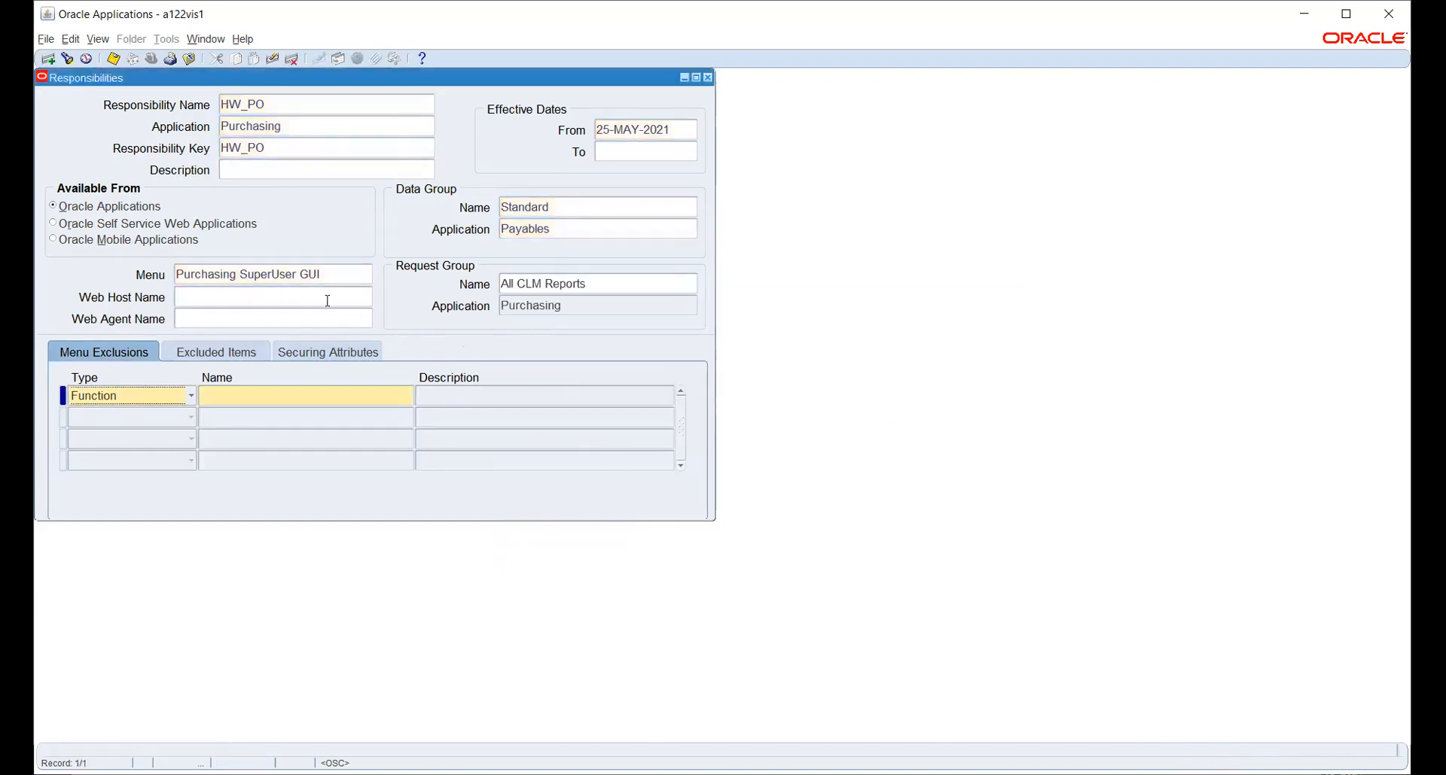
key("ctrl+s")
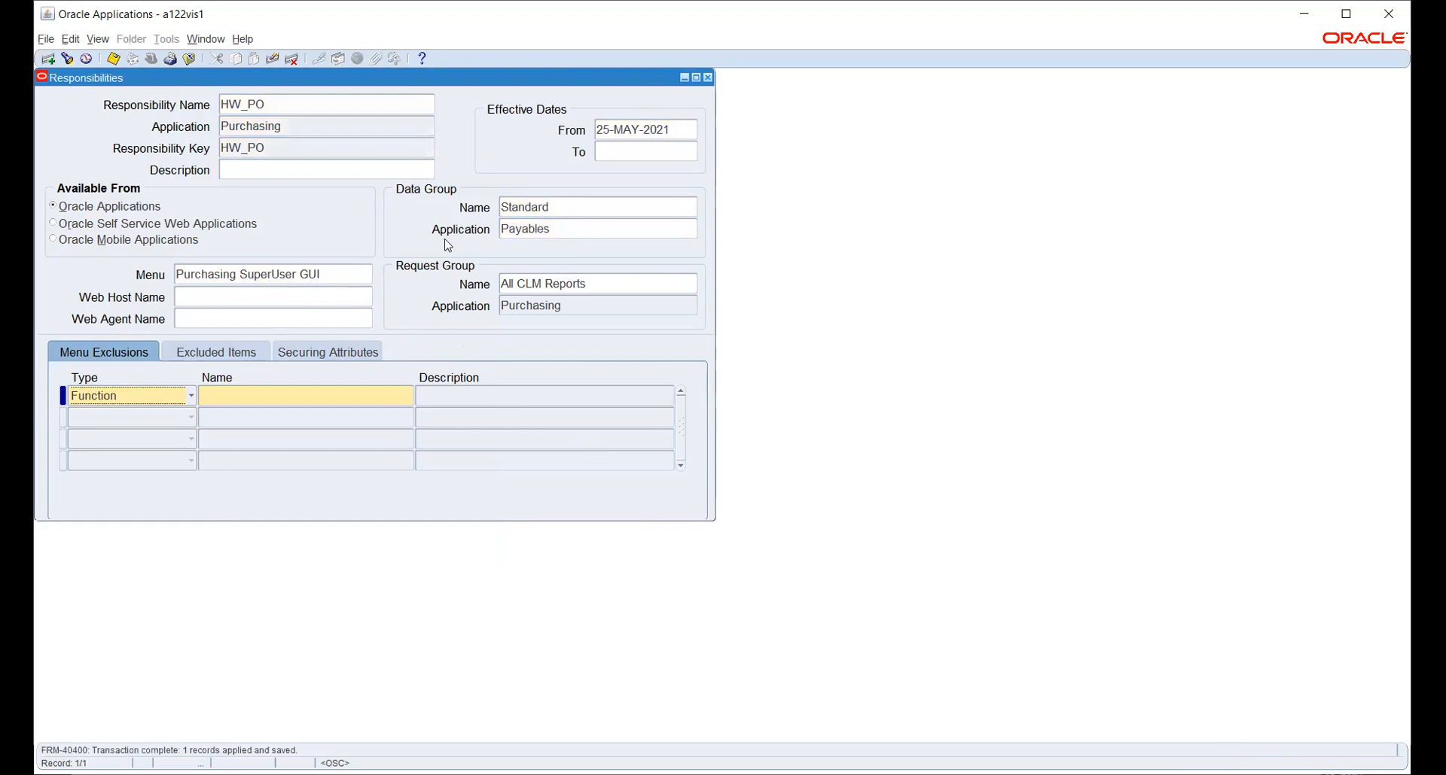
left_click(707, 77)
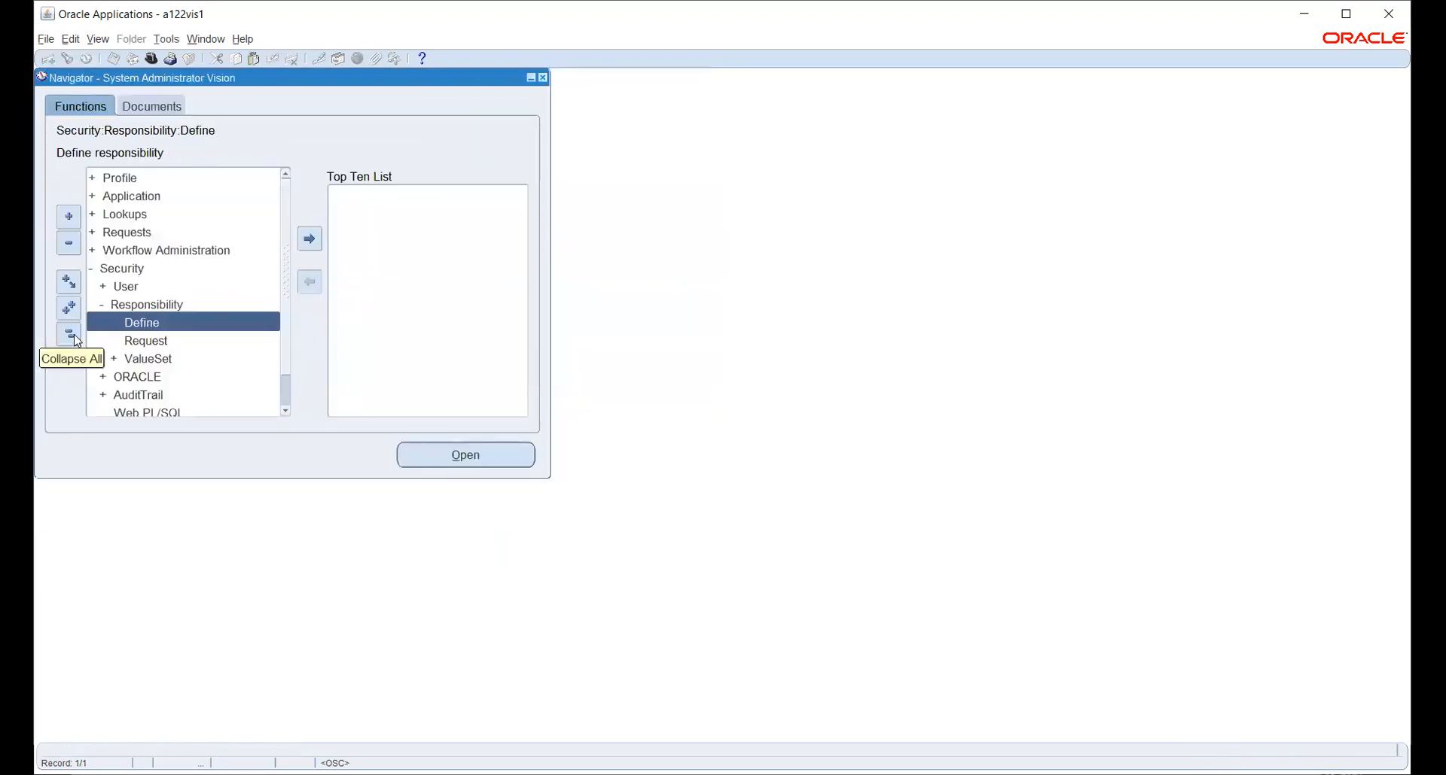
In Security > User > Define, query the user account by its user name.
left_click(121, 289)
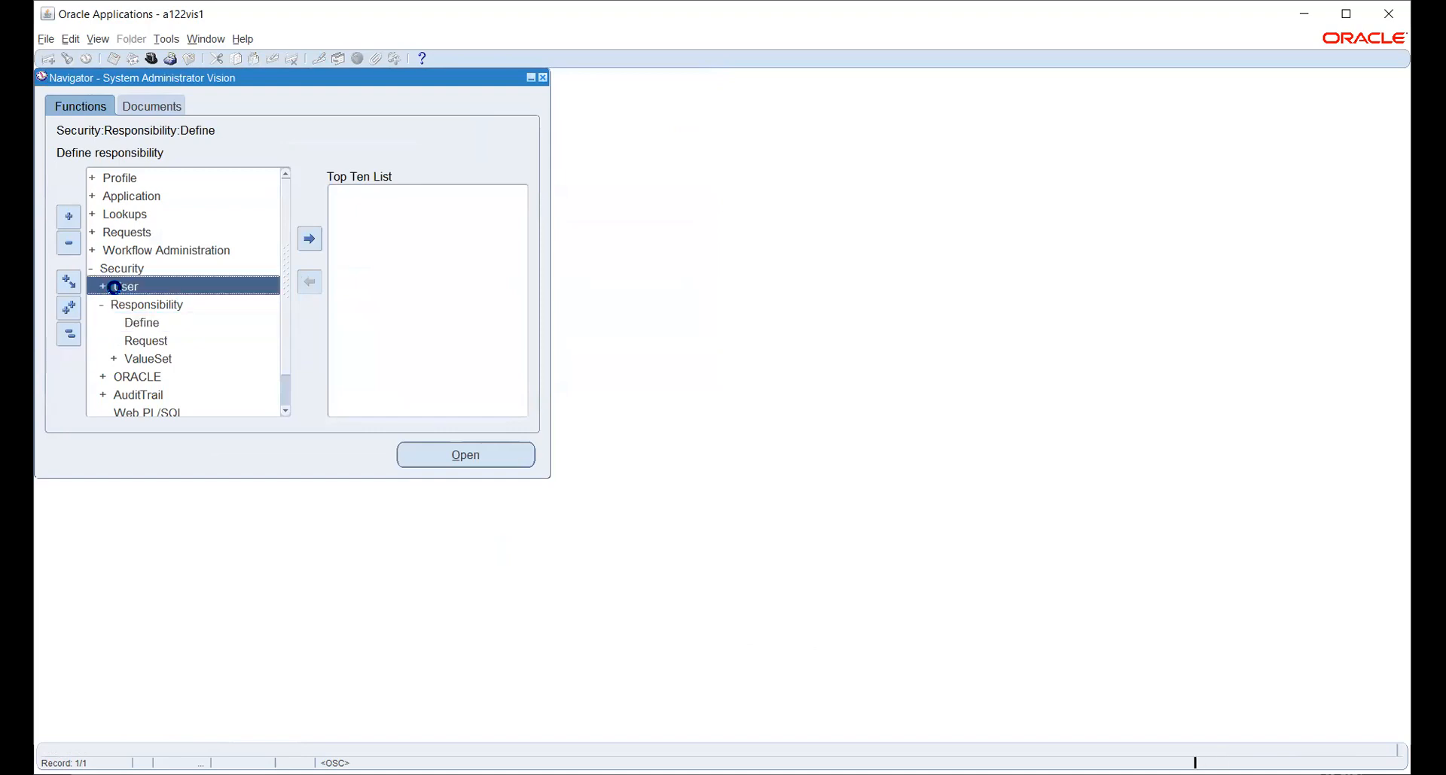
left_click(143, 305)
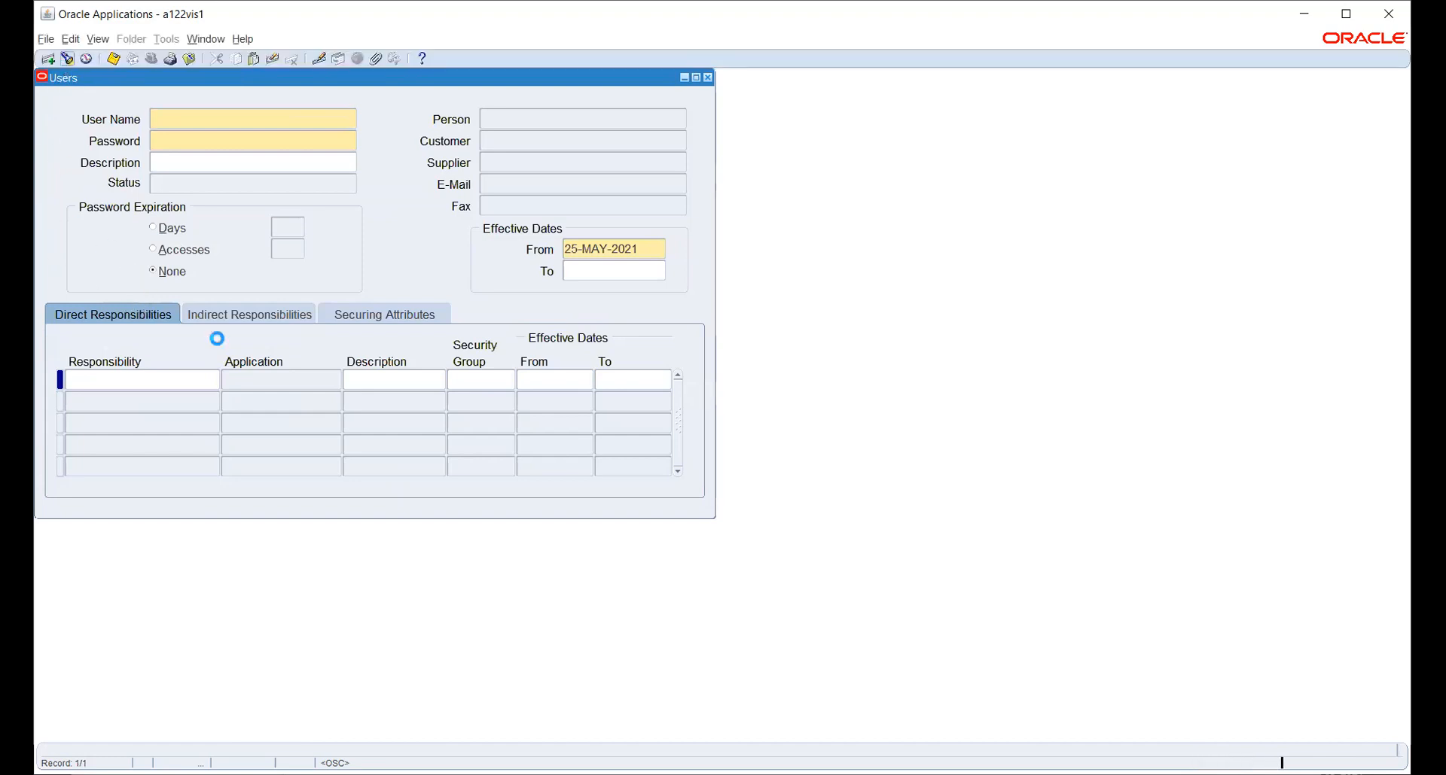
type("A")
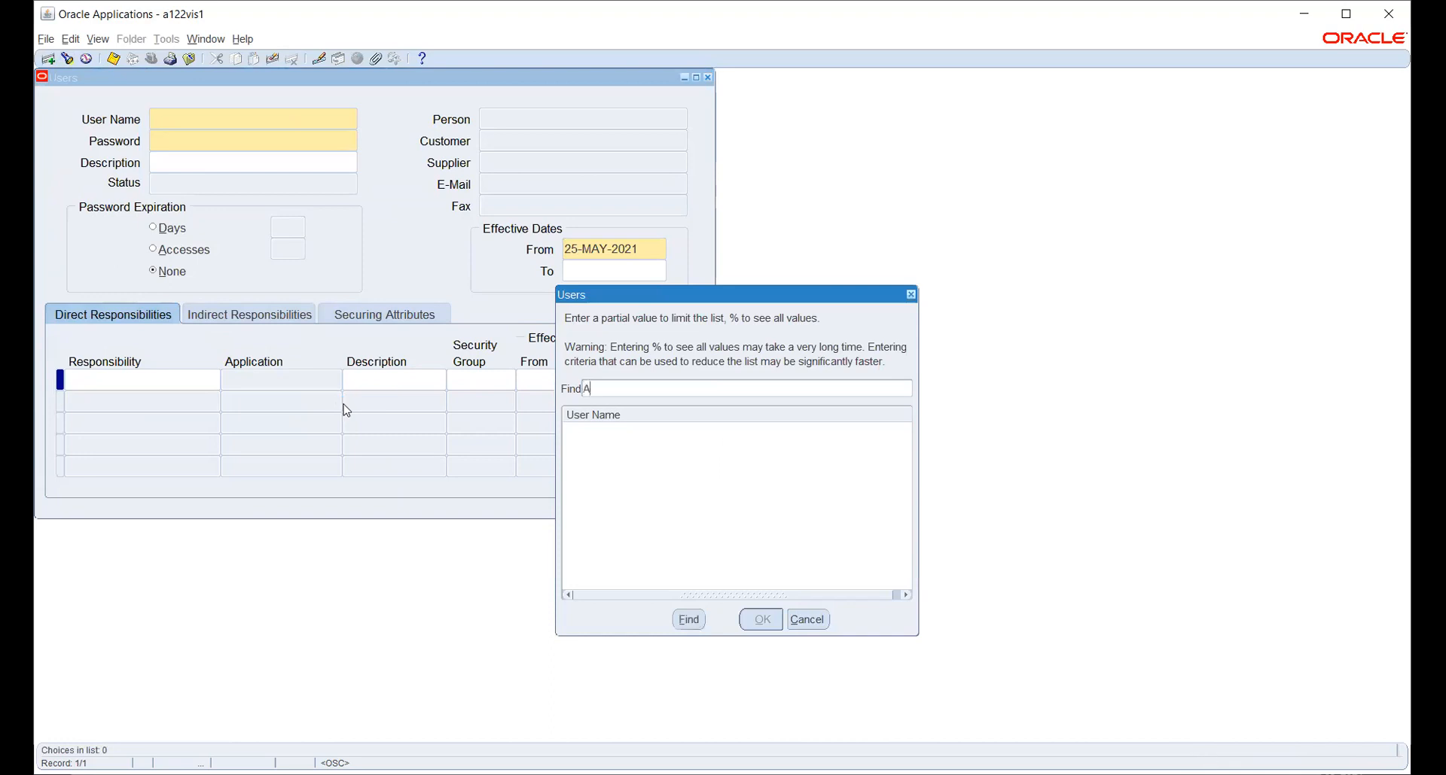
type("RUN.D1123%")
key("Return")
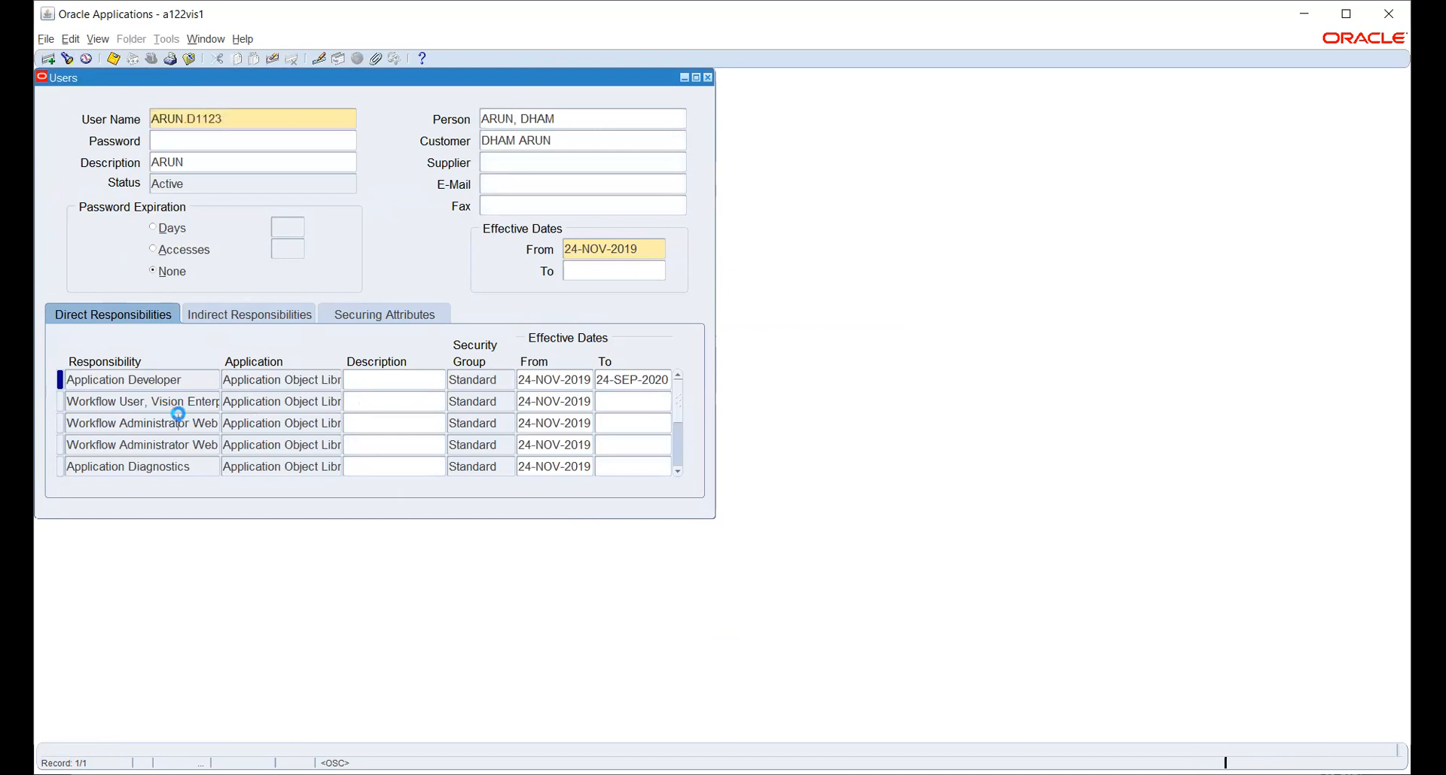
Insert a new responsibility row with HW_PO, save it, and close the Users form.
left_click(181, 416)
key("ctrl+Down")
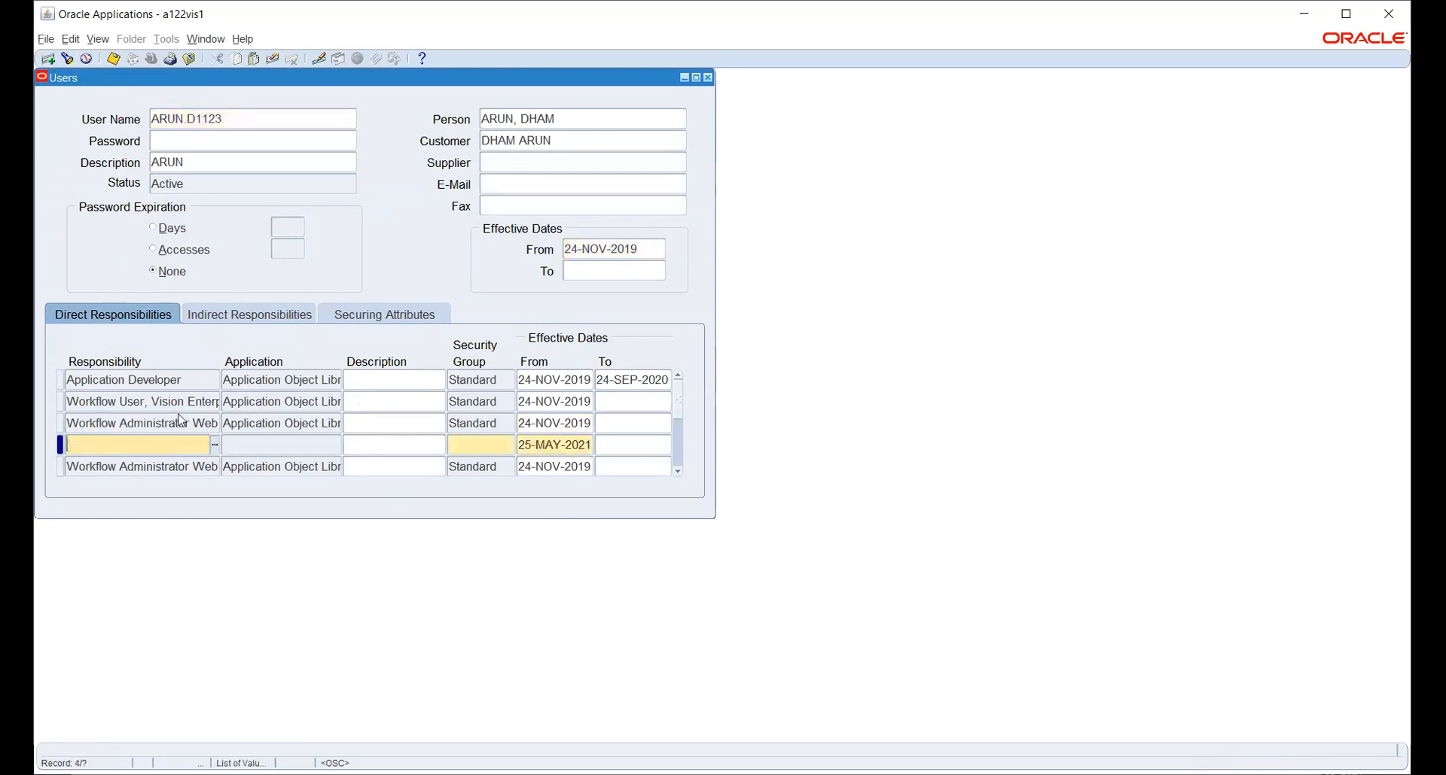
type("HW")
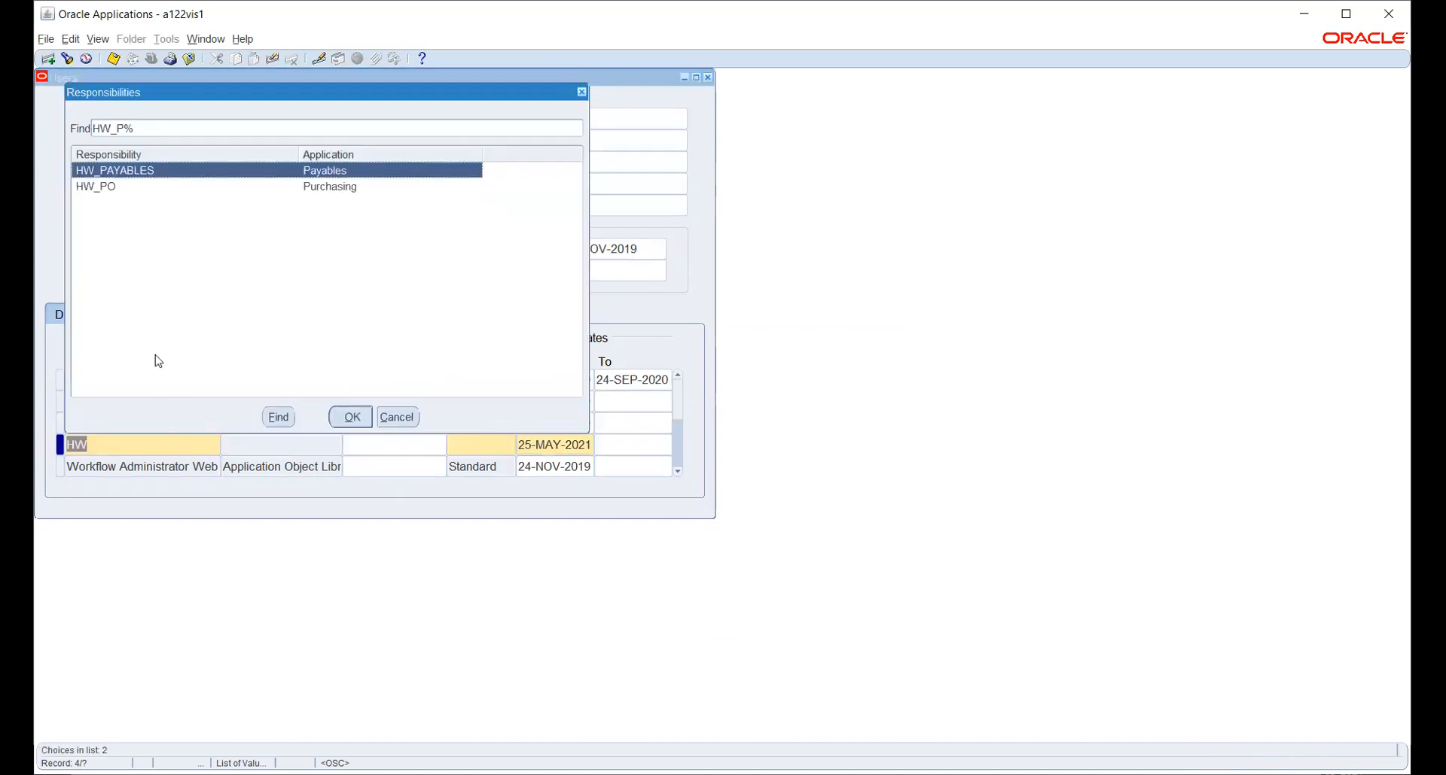
left_click(109, 189)
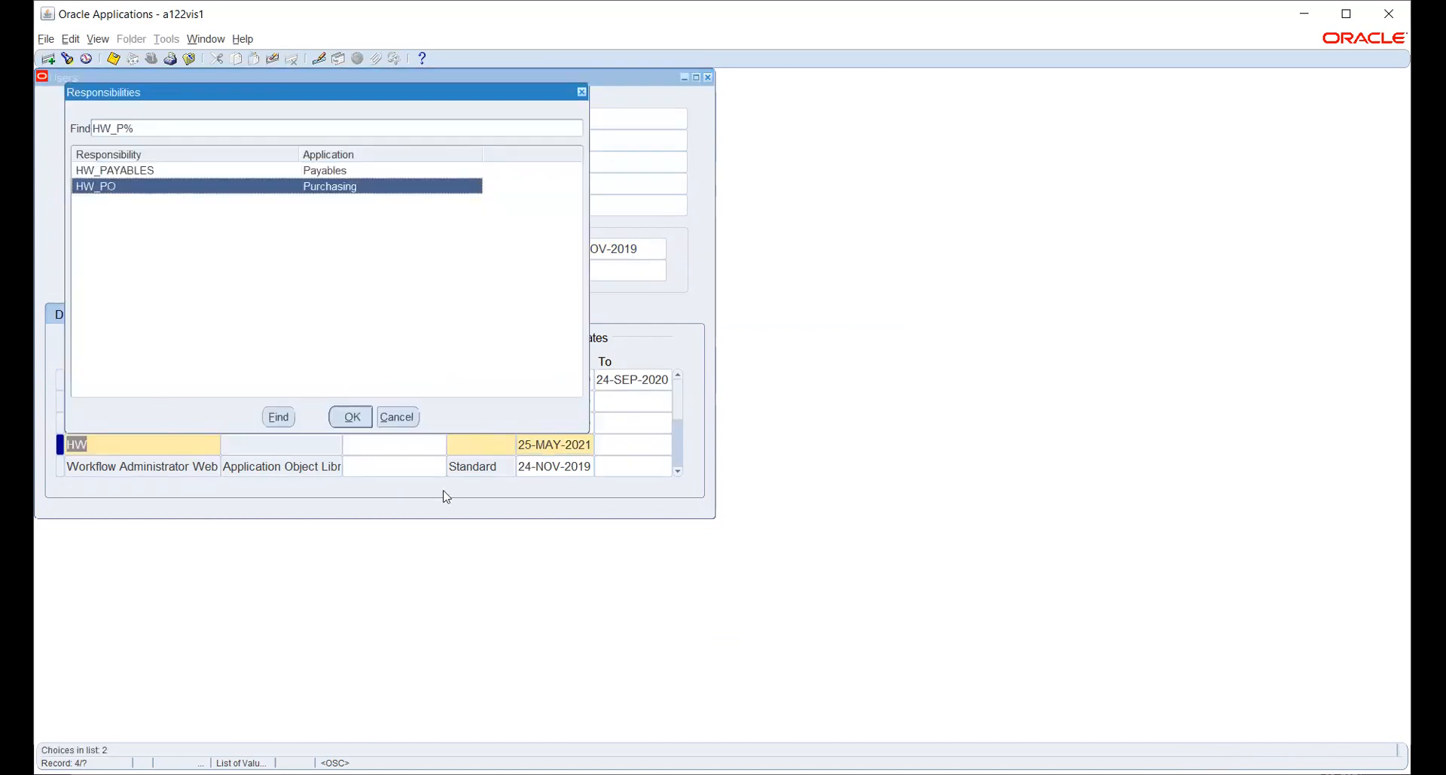
left_click(369, 415)
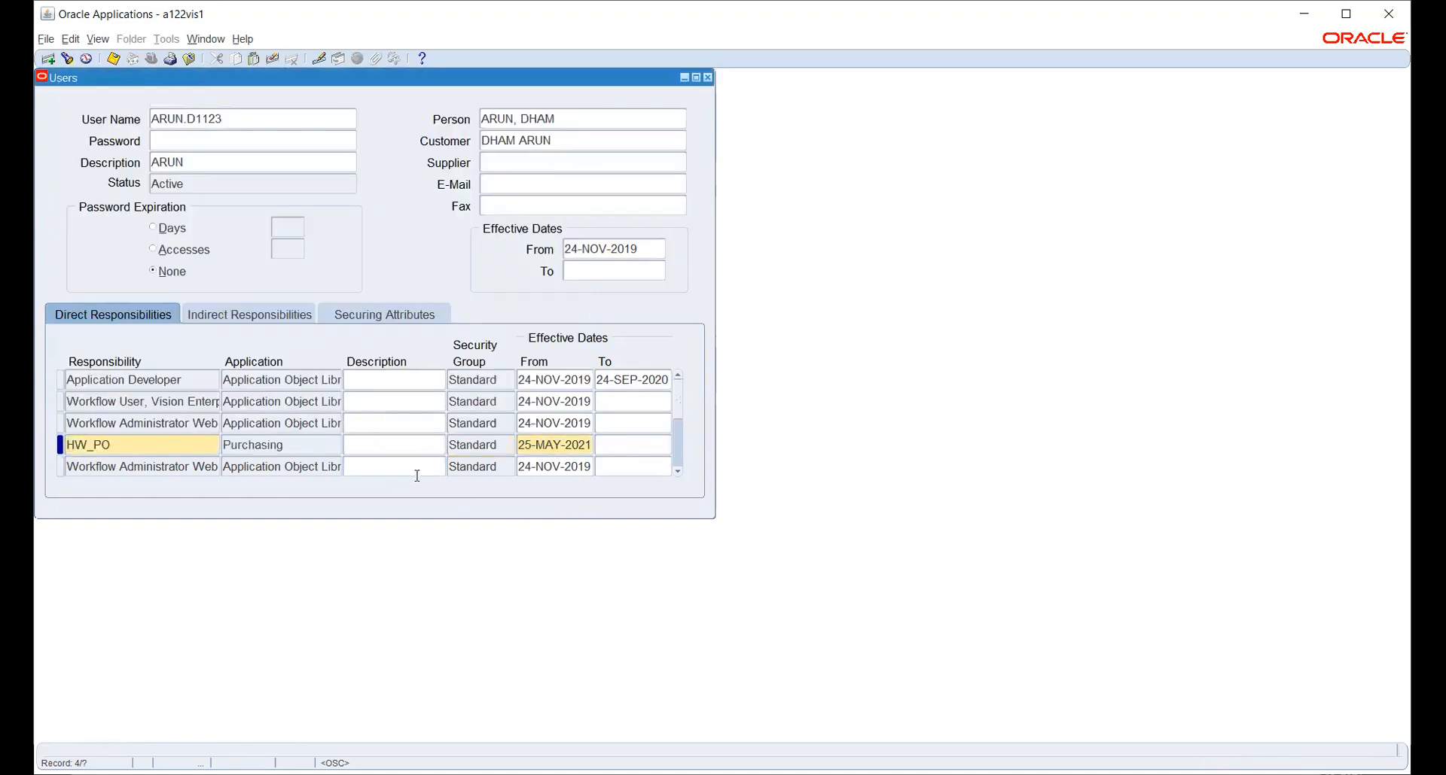
key("ctrl+s")
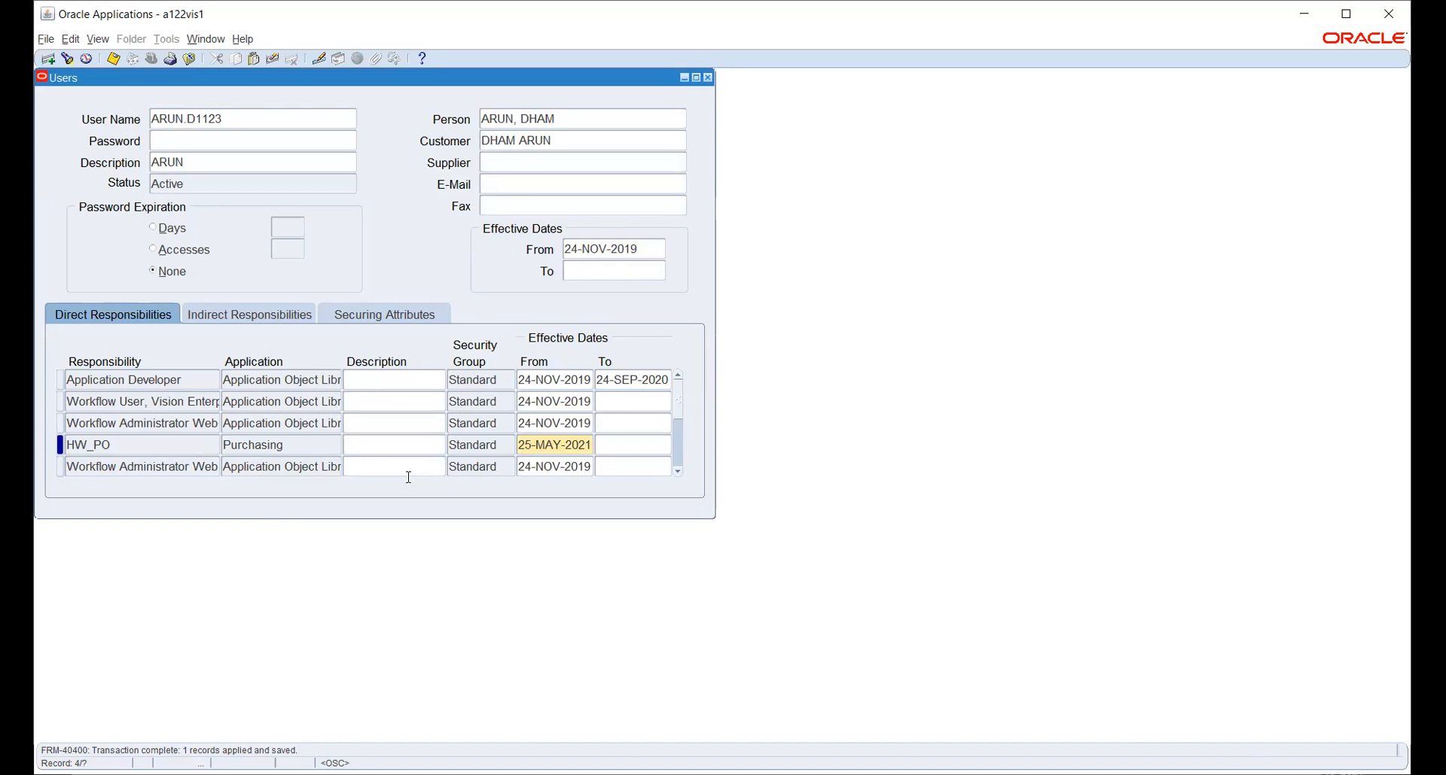
left_click(708, 78)
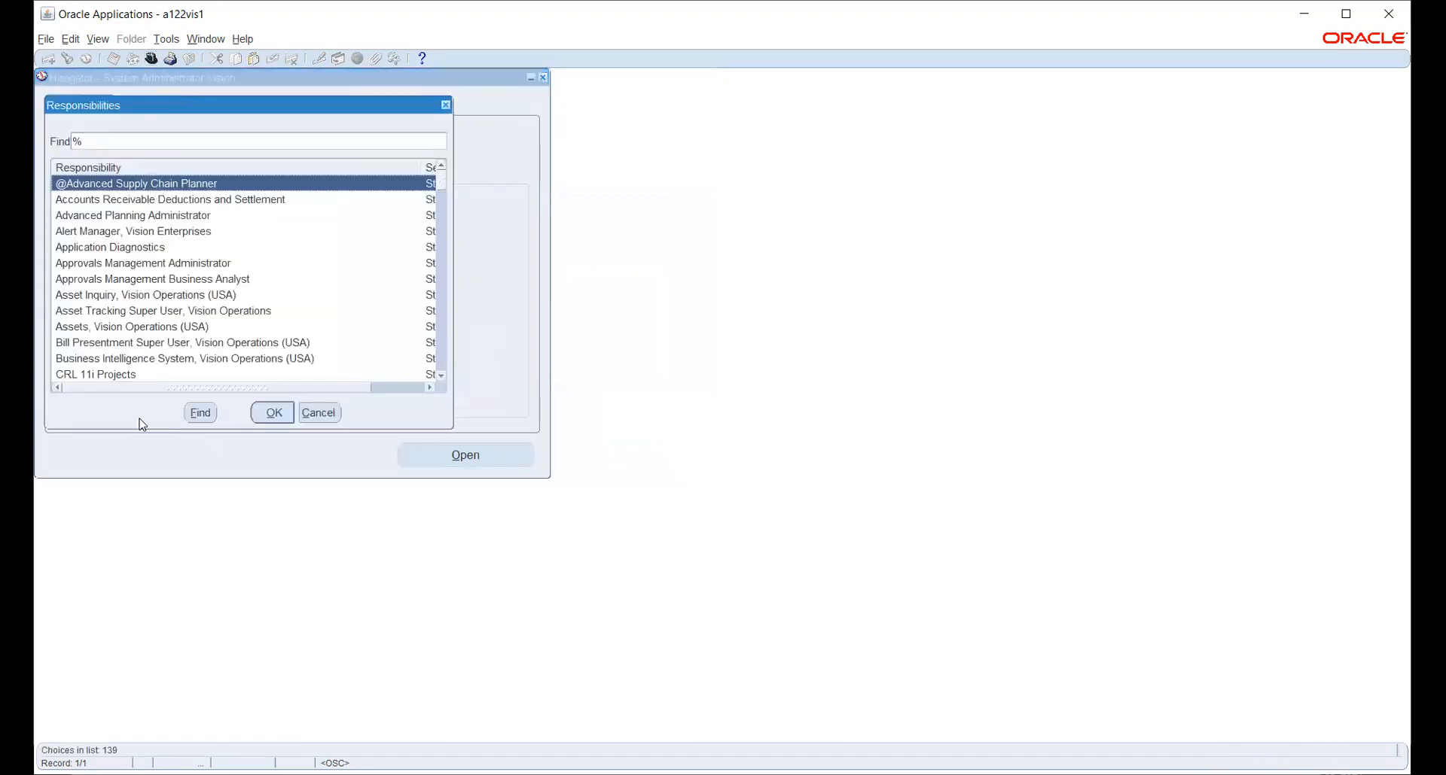
Switch the active responsibility to HW_PO.
type("h")
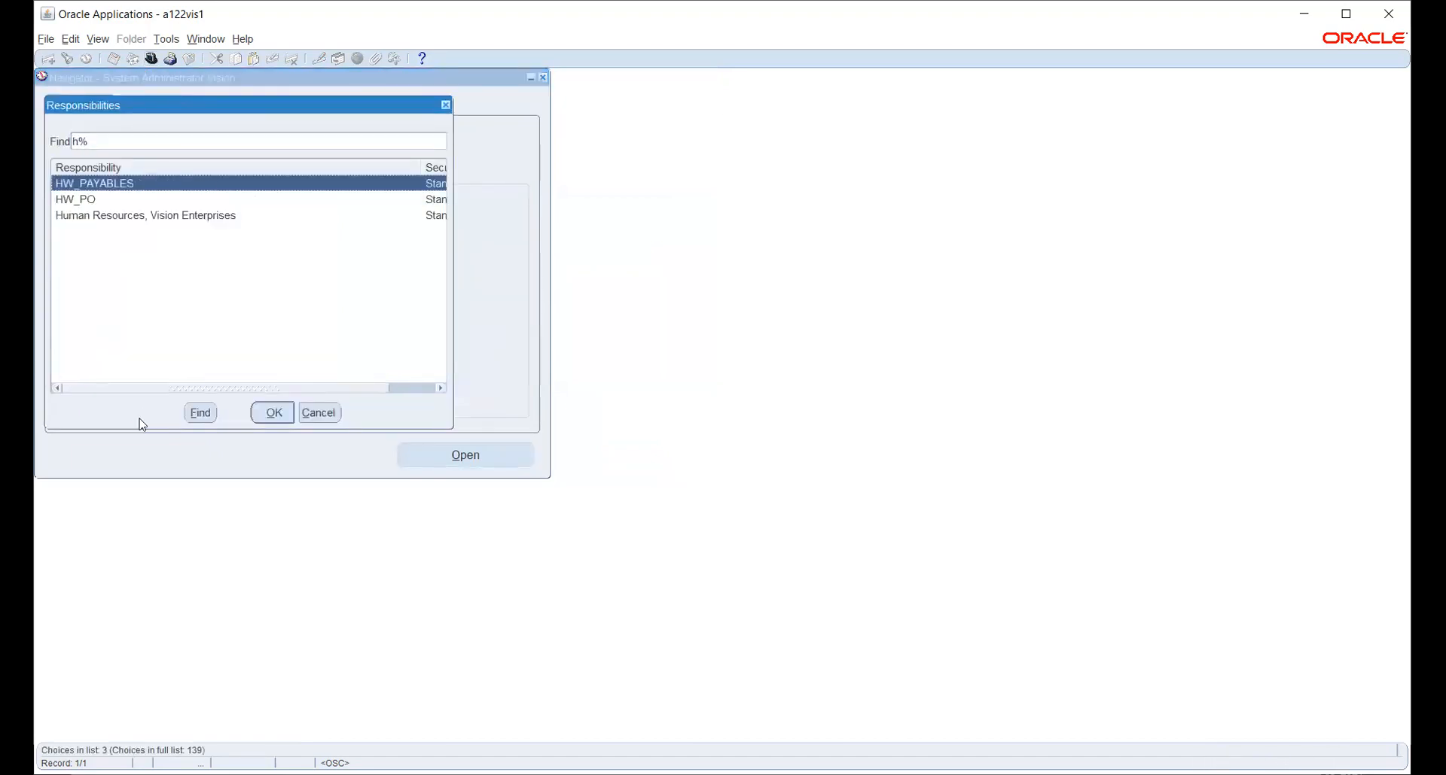
left_click(83, 199)
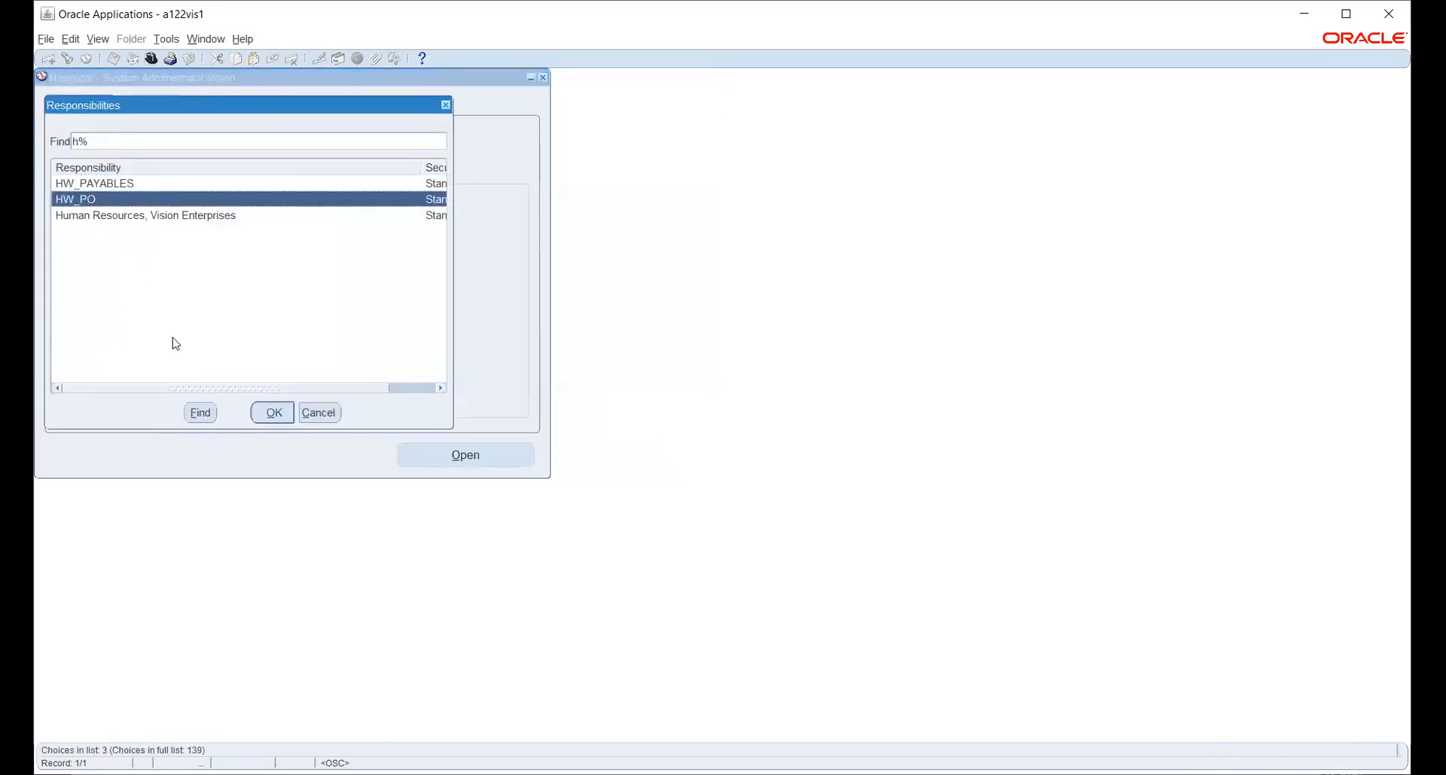
left_click(273, 412)
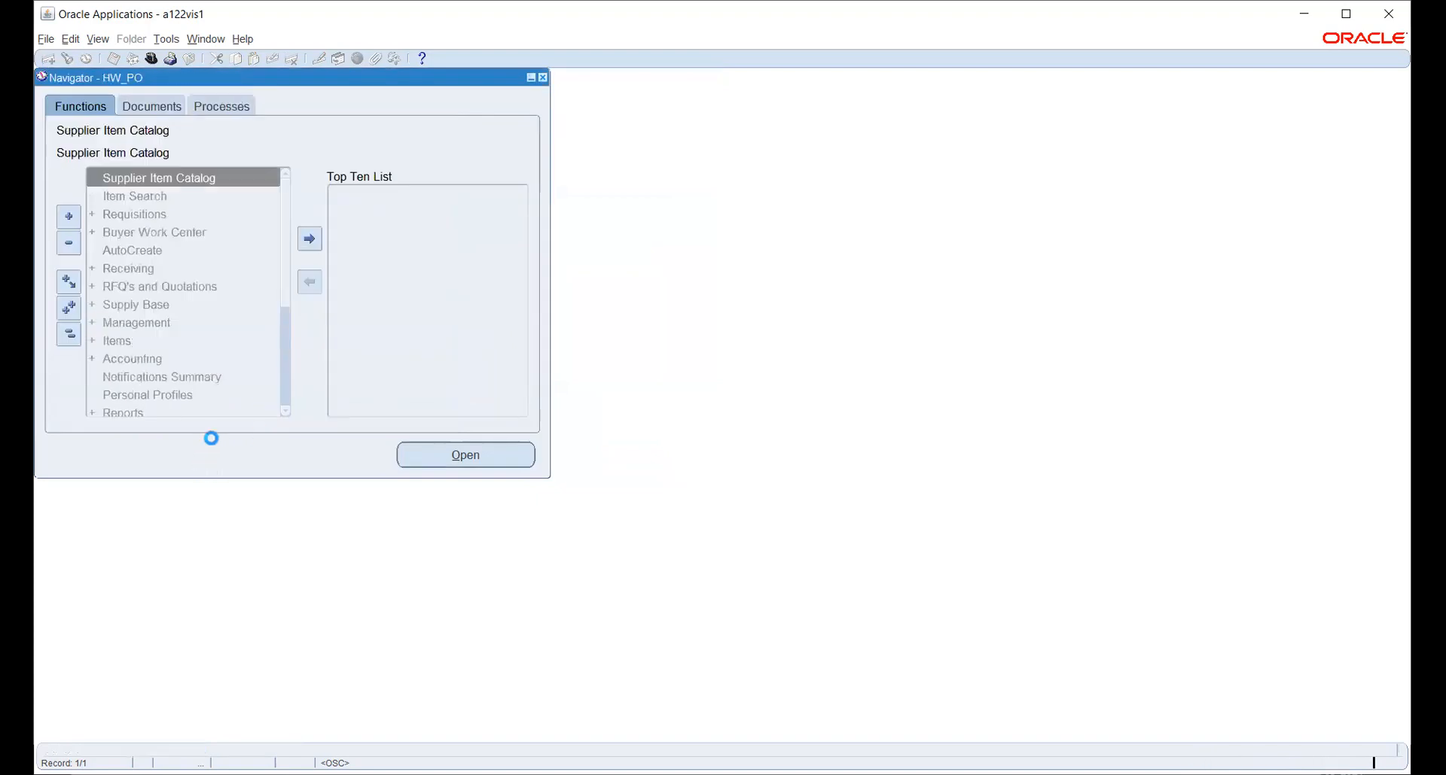
Expand Setup and then its Purchasing functions in the HW_PO Navigator.
scroll(175, 273, "down", 4)
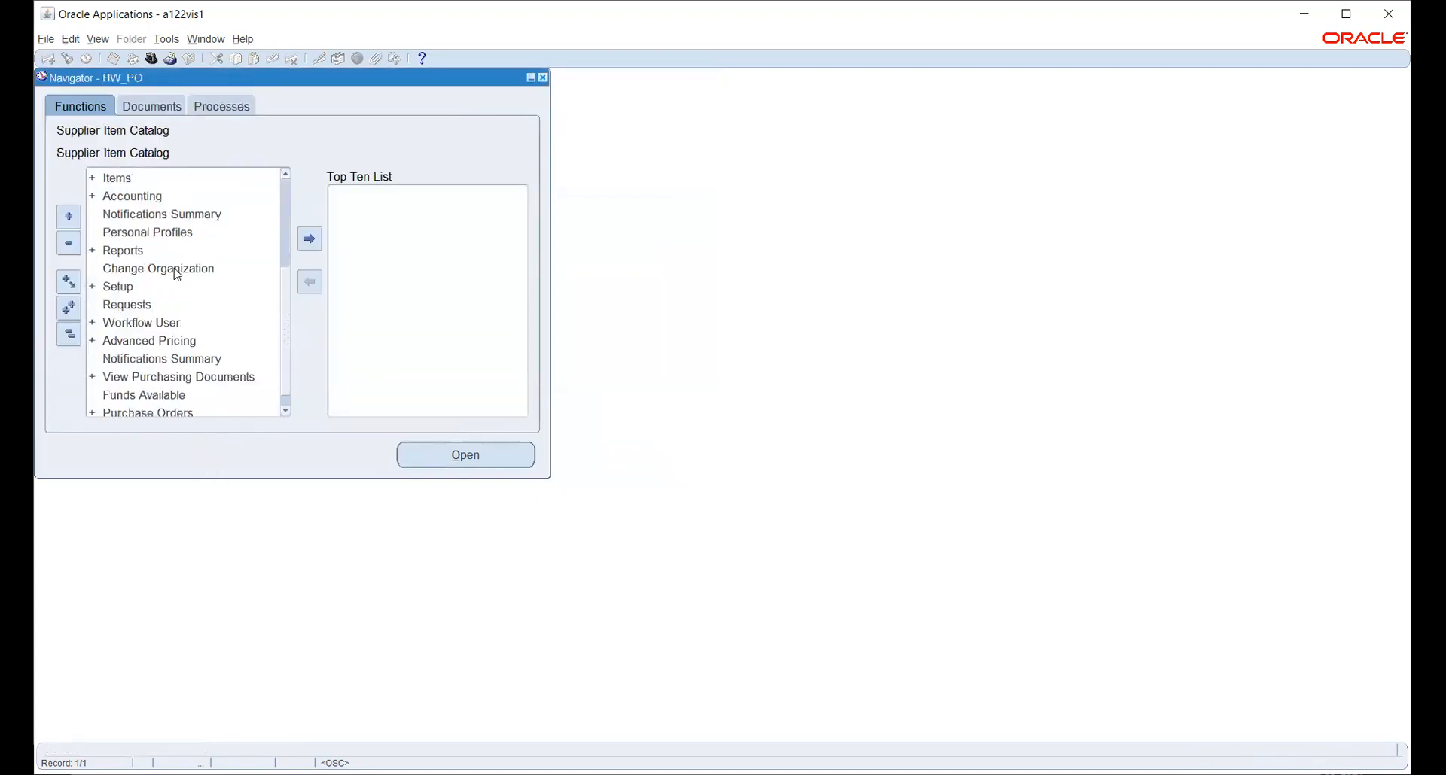
double_click(119, 269)
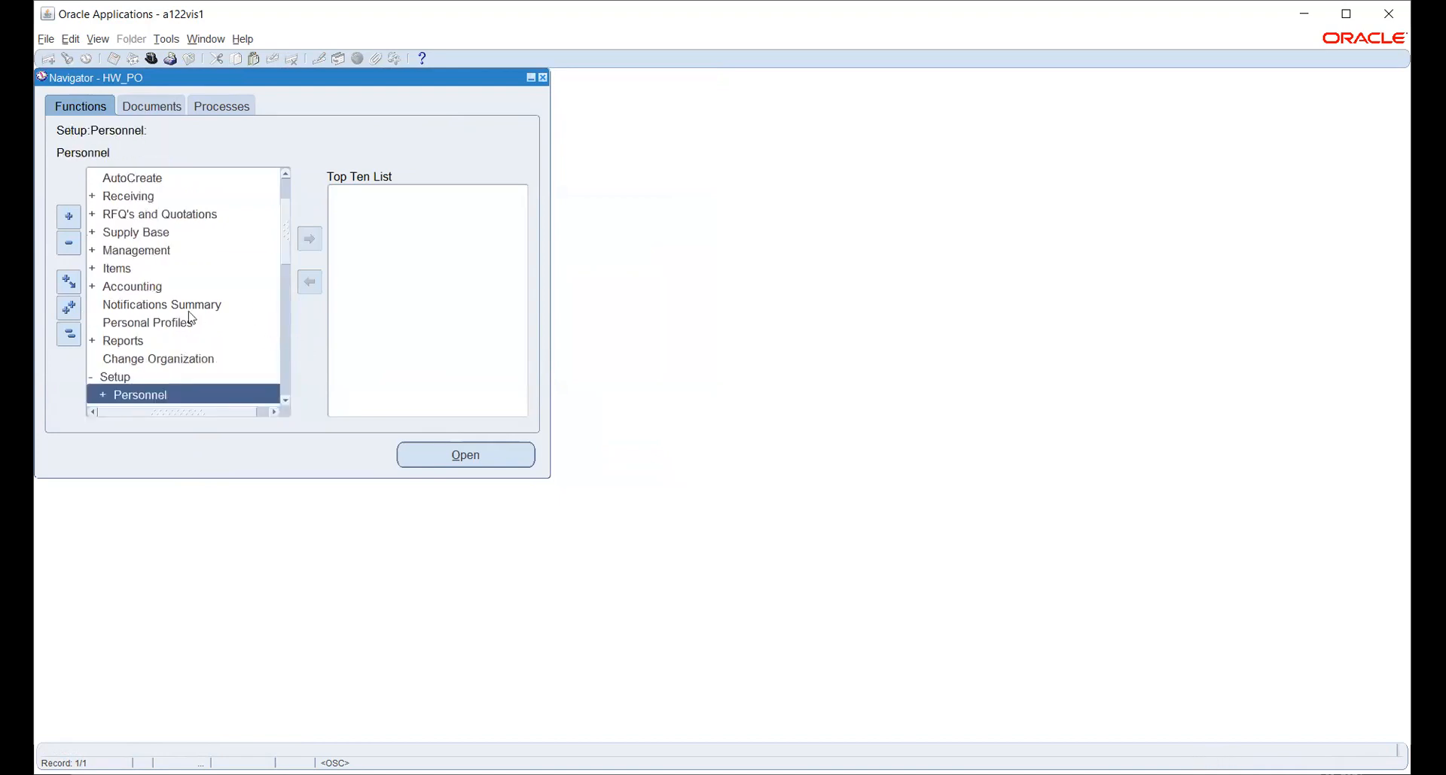
scroll(178, 295, "down", 2)
scroll(189, 333, "down", 1)
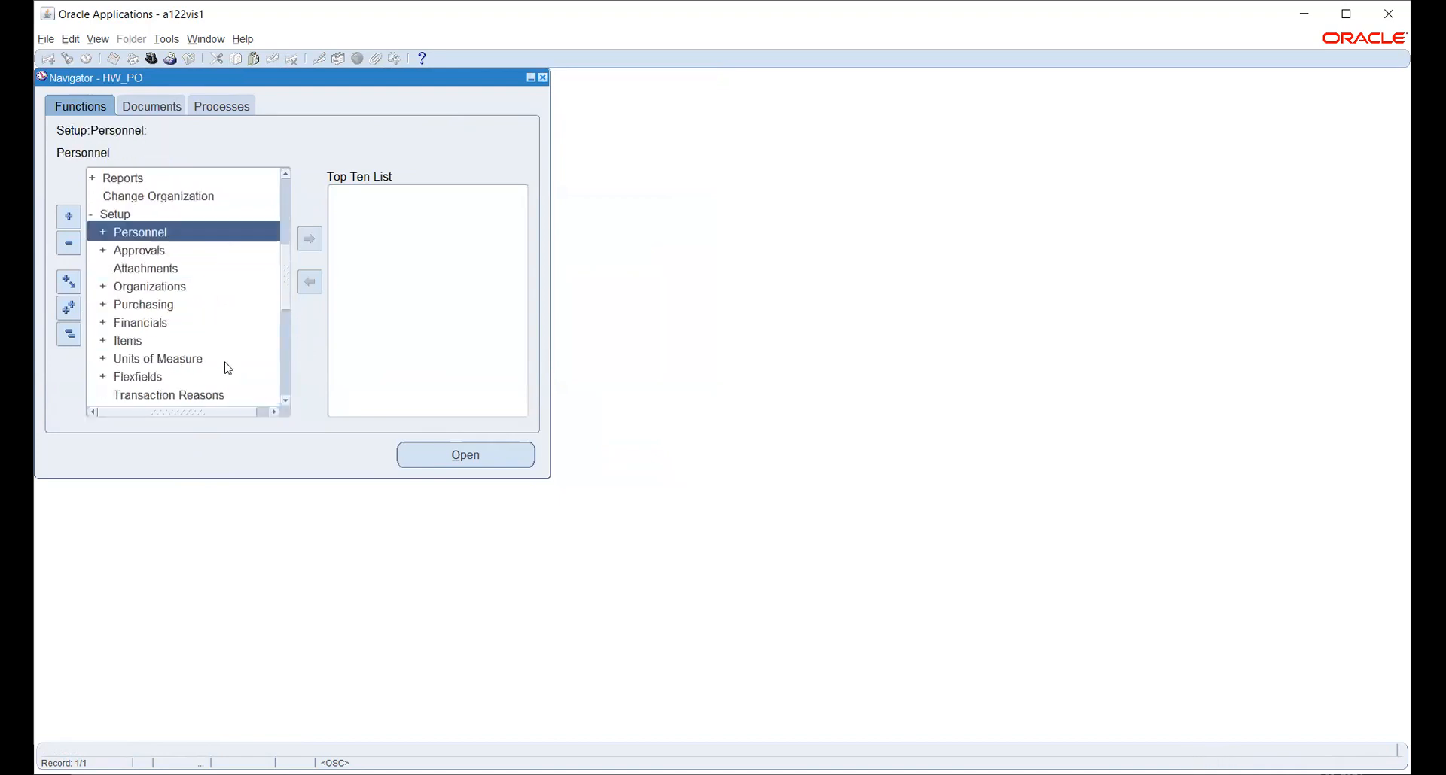
double_click(126, 307)
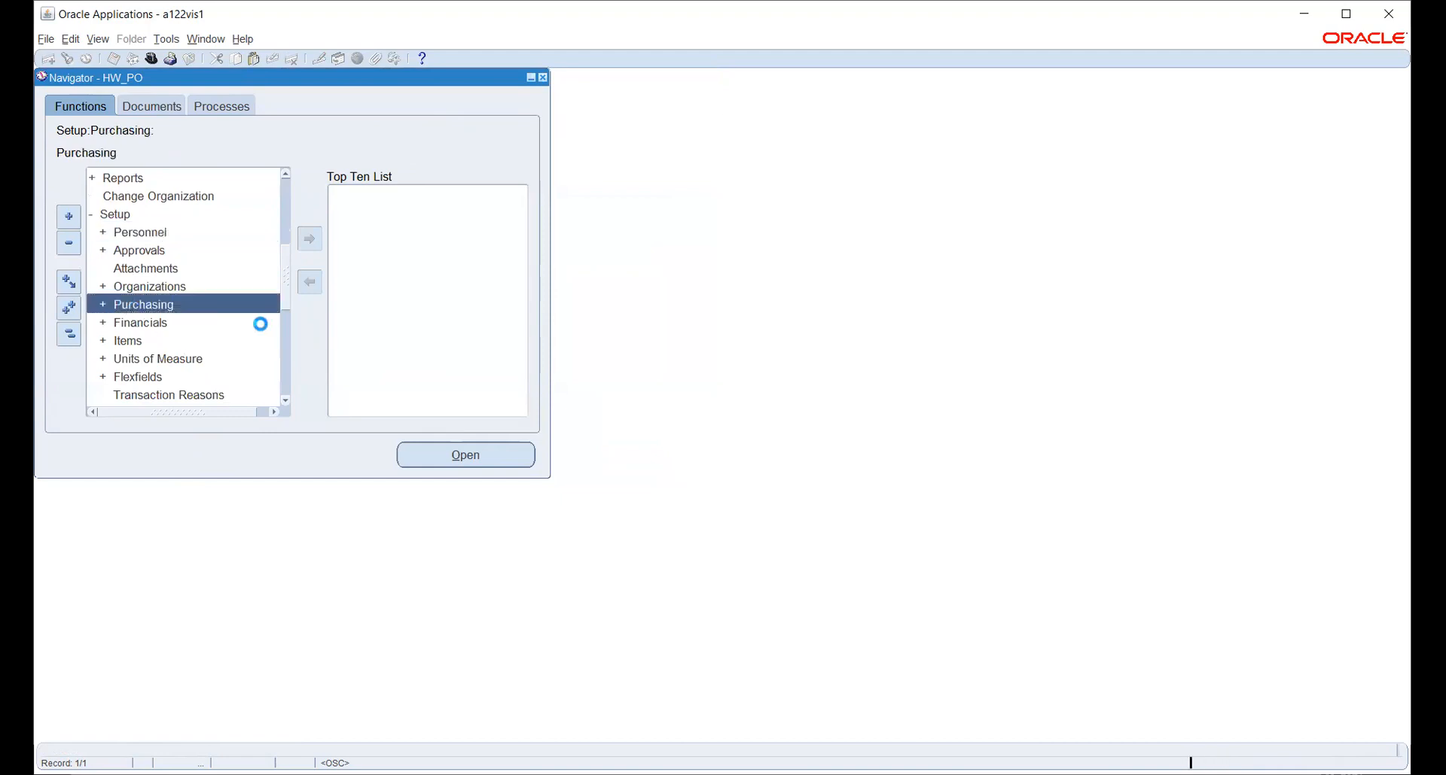
Expand Setup > Organizations and select Purchasing Options.
scroll(207, 290, "down", 1)
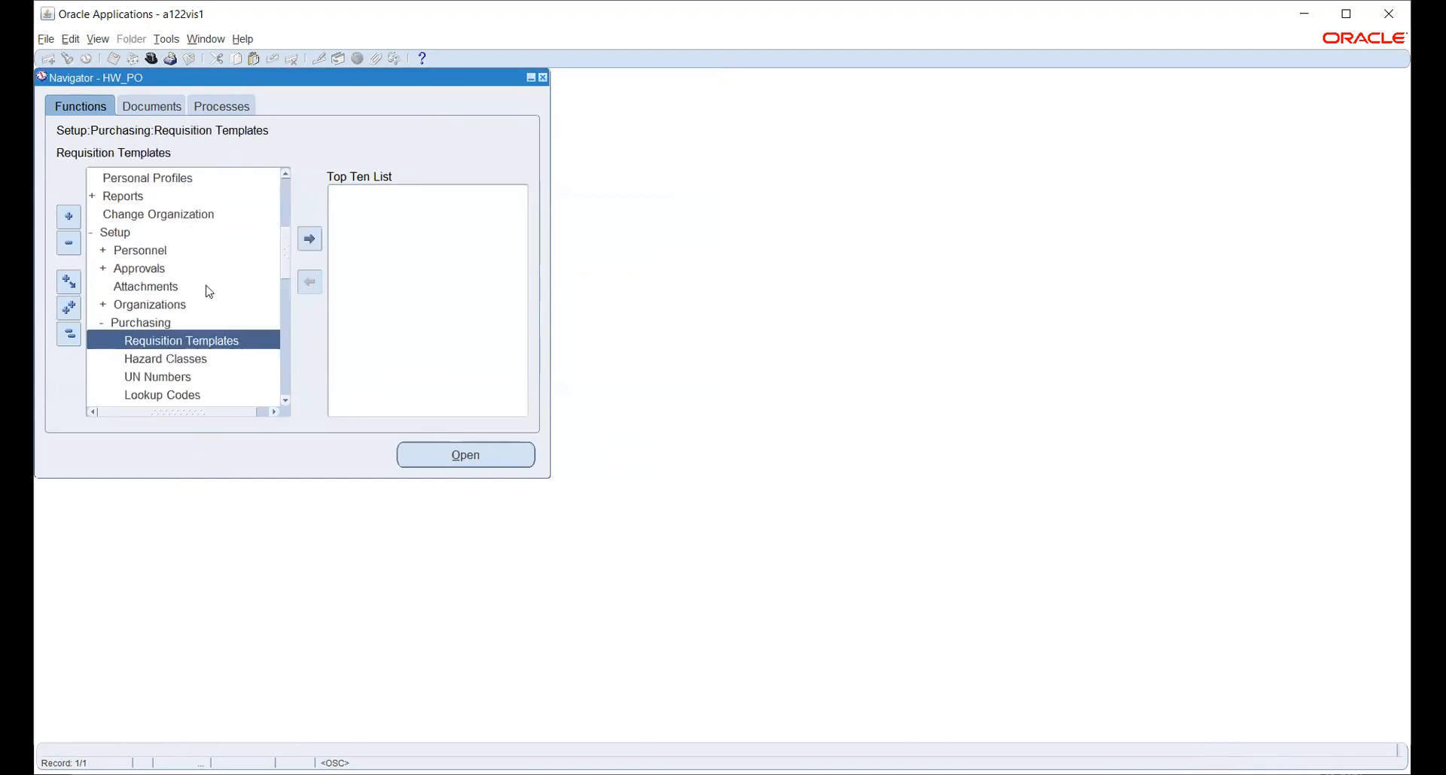
scroll(209, 291, "down", 2)
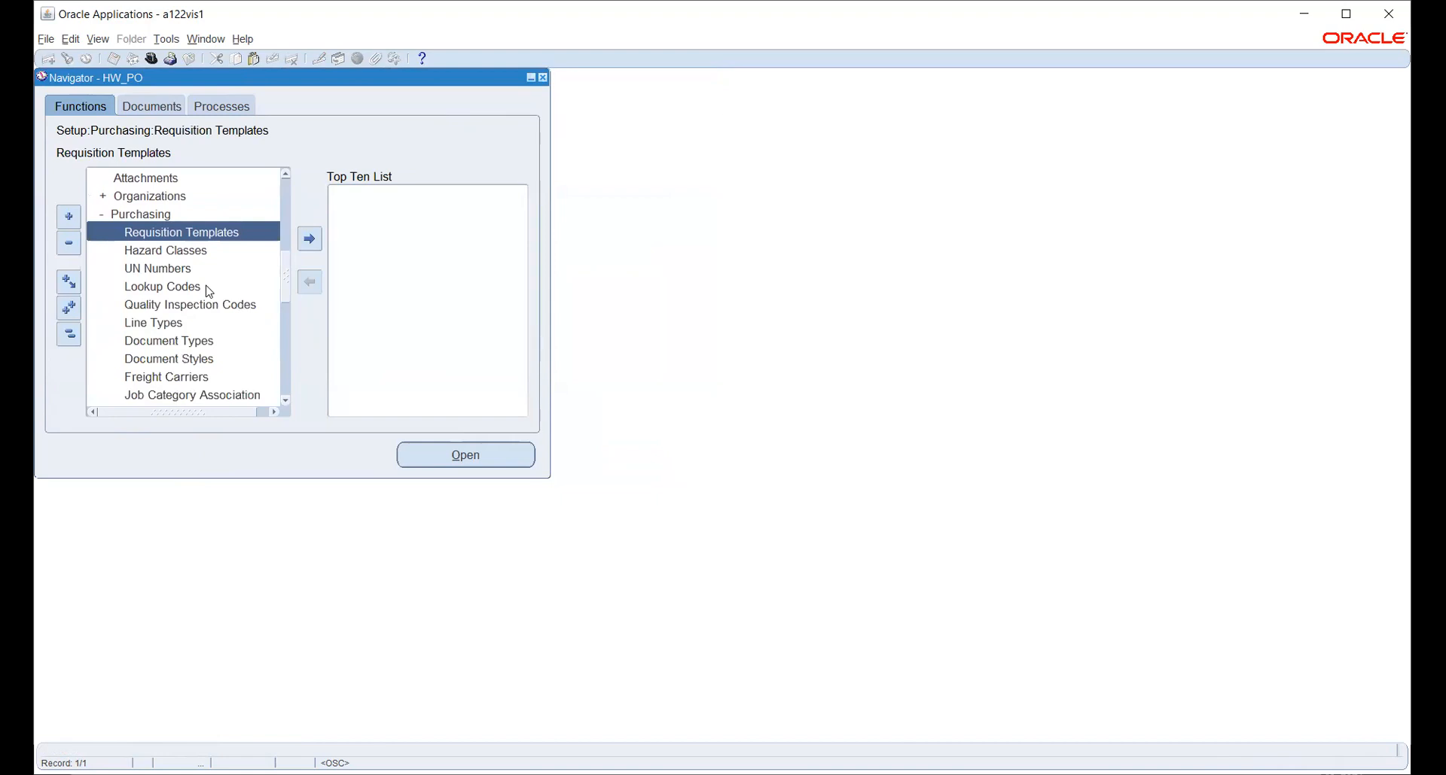
scroll(209, 292, "down", 1)
scroll(209, 292, "down", 1)
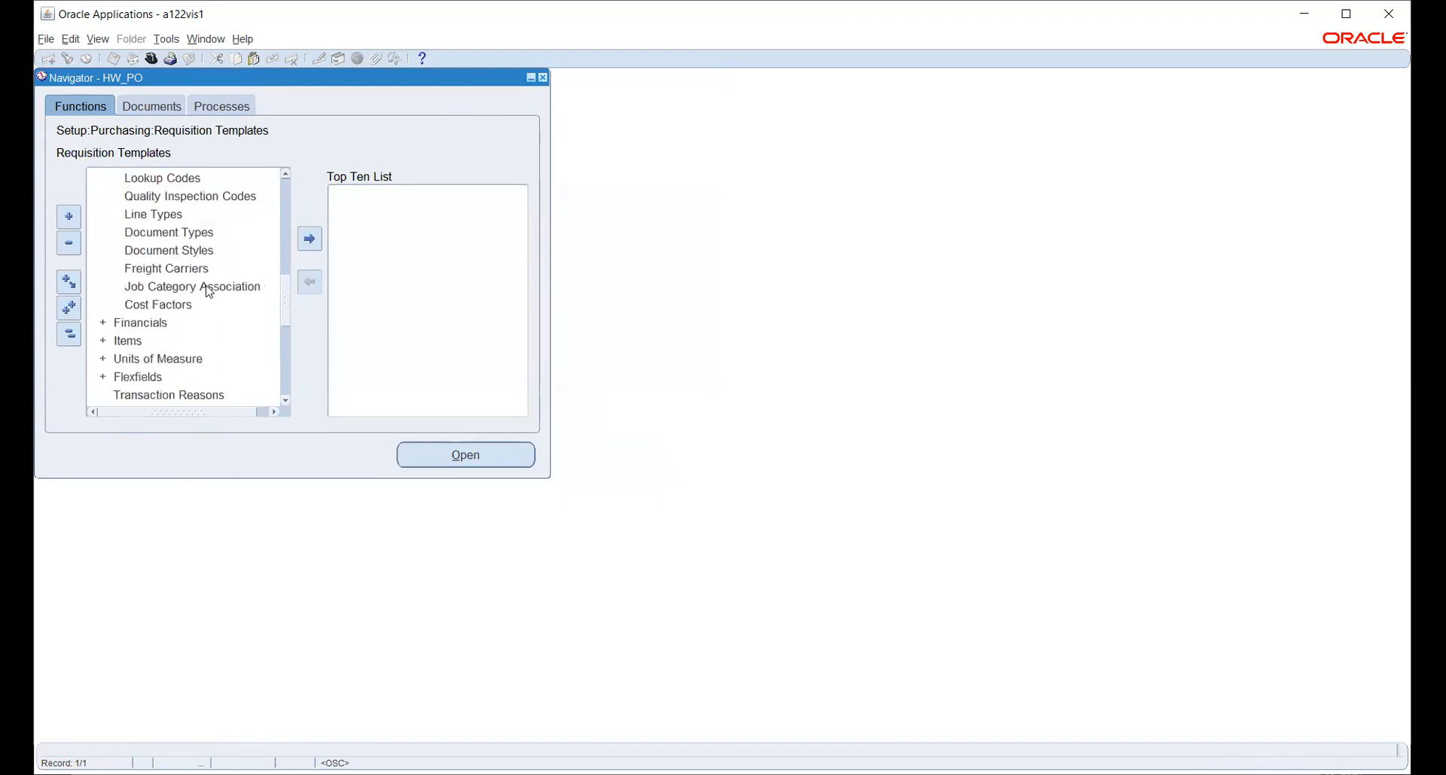
scroll(209, 291, "down", 1)
scroll(208, 292, "up", 6)
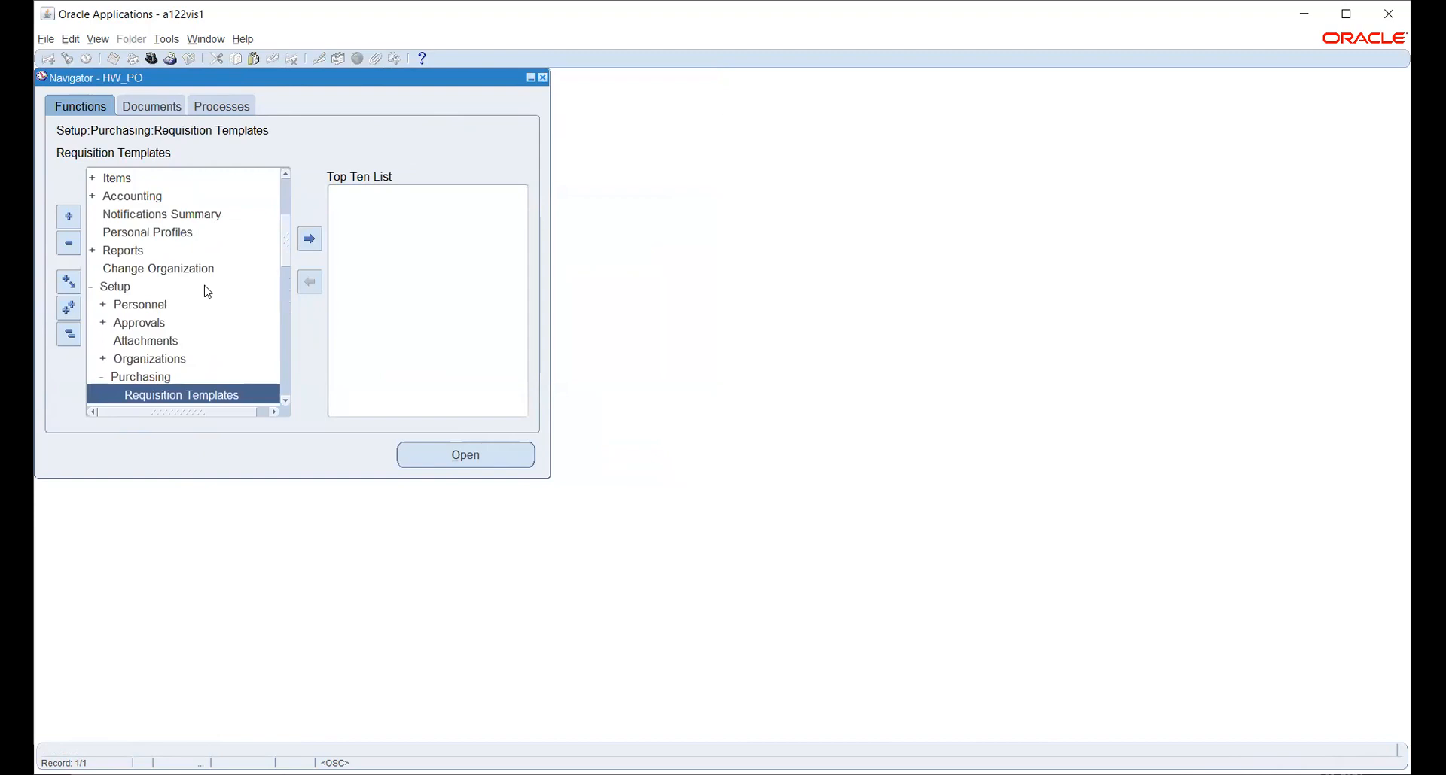
scroll(208, 292, "down", 2)
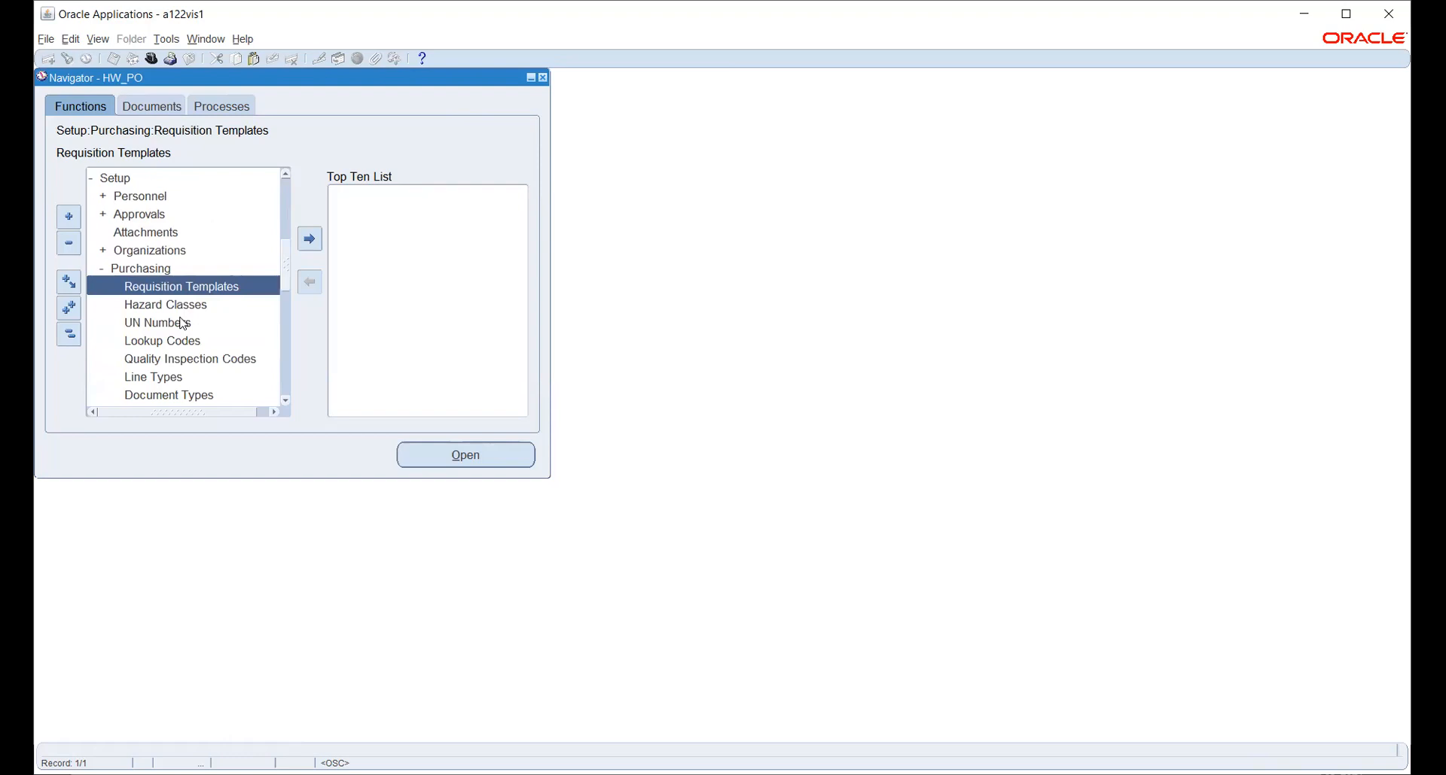
left_click(179, 251)
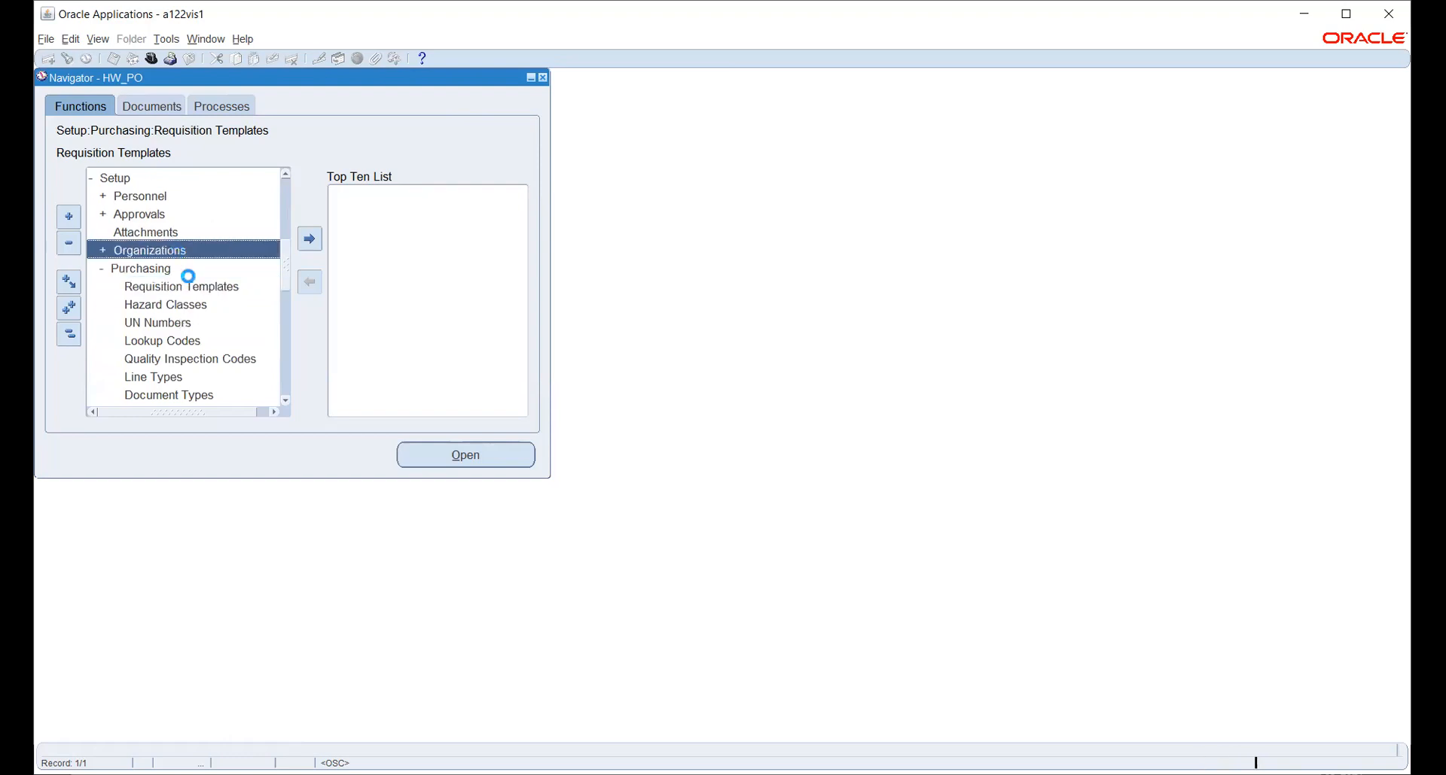
scroll(174, 293, "down", 2)
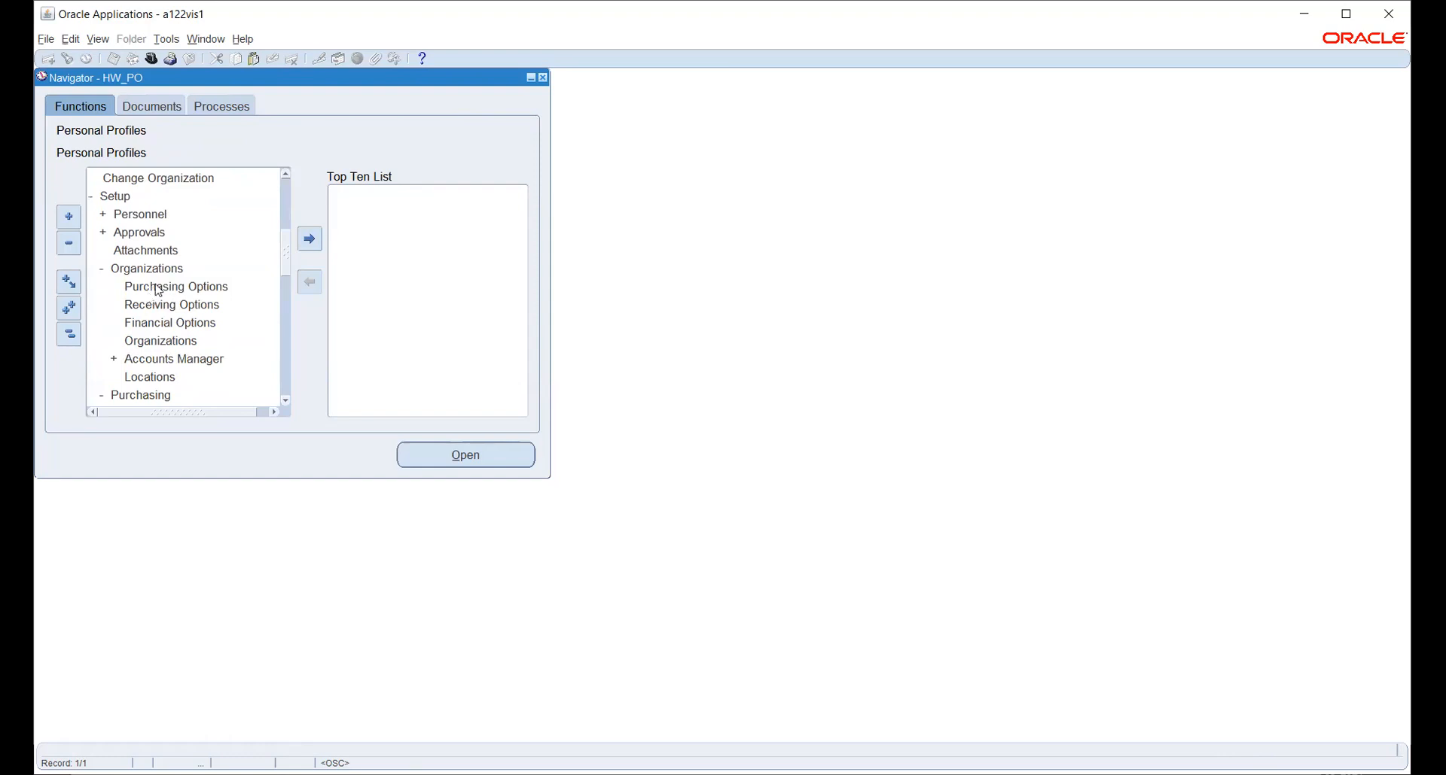
left_click(157, 288)
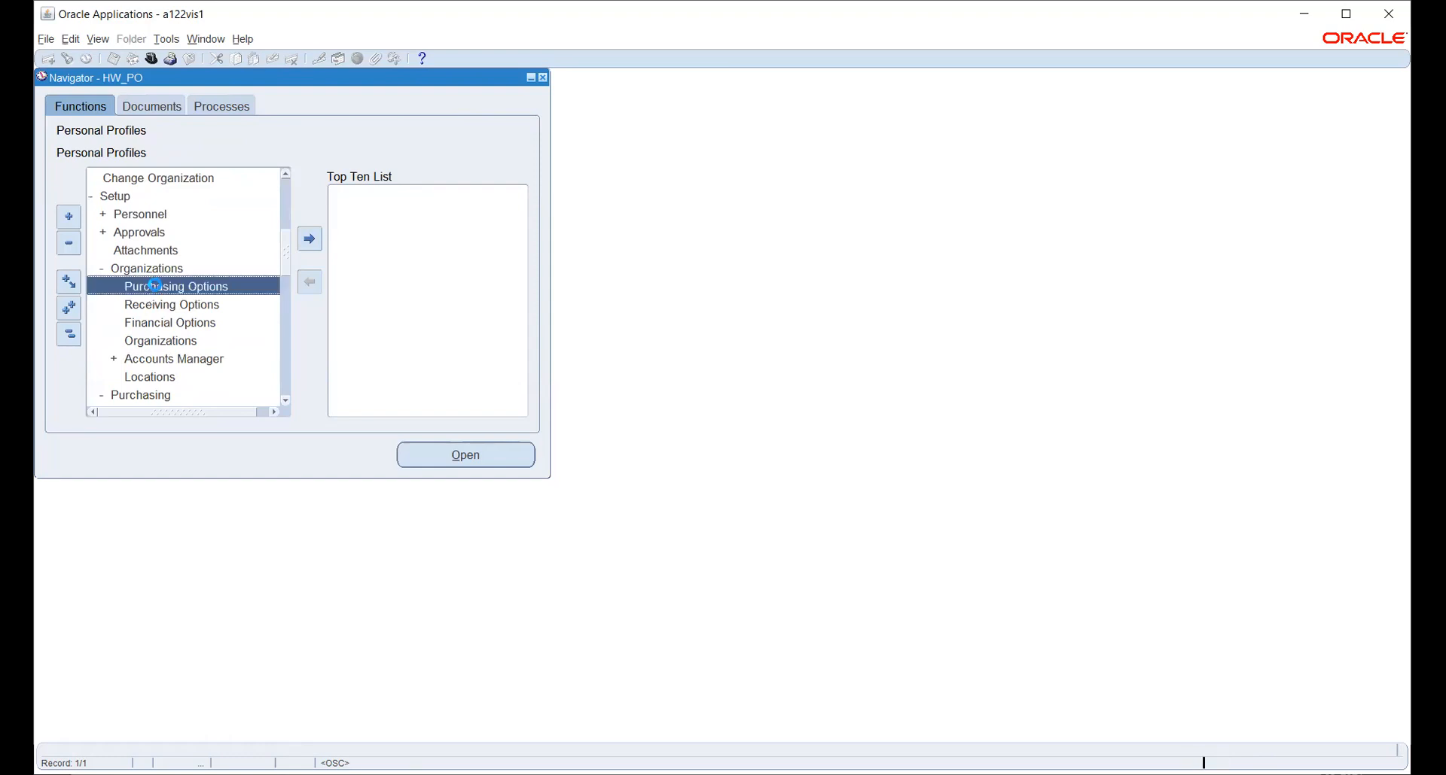
Open Purchasing Options and search other operating units via More… using 'h'.
left_click(467, 456)
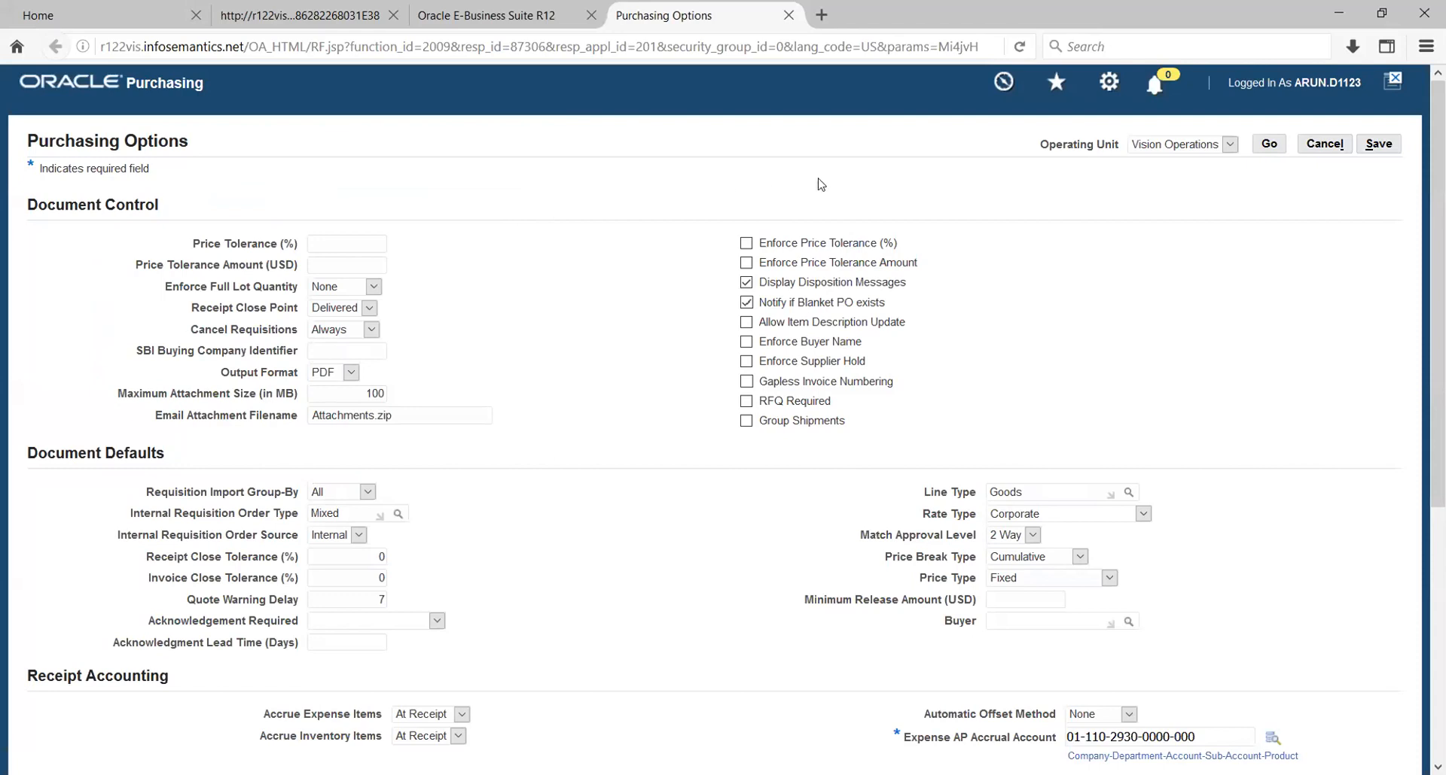
left_click(1229, 144)
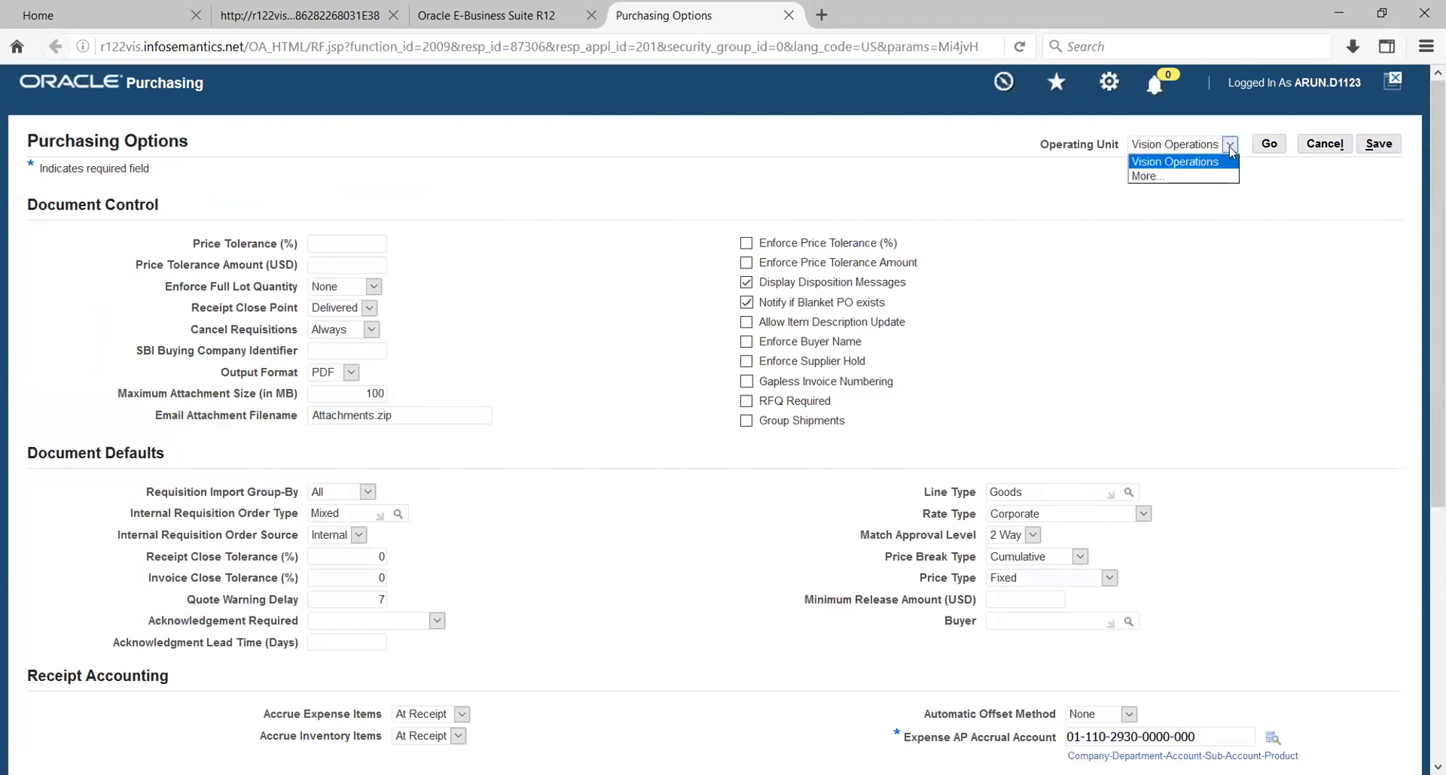
left_click(1188, 178)
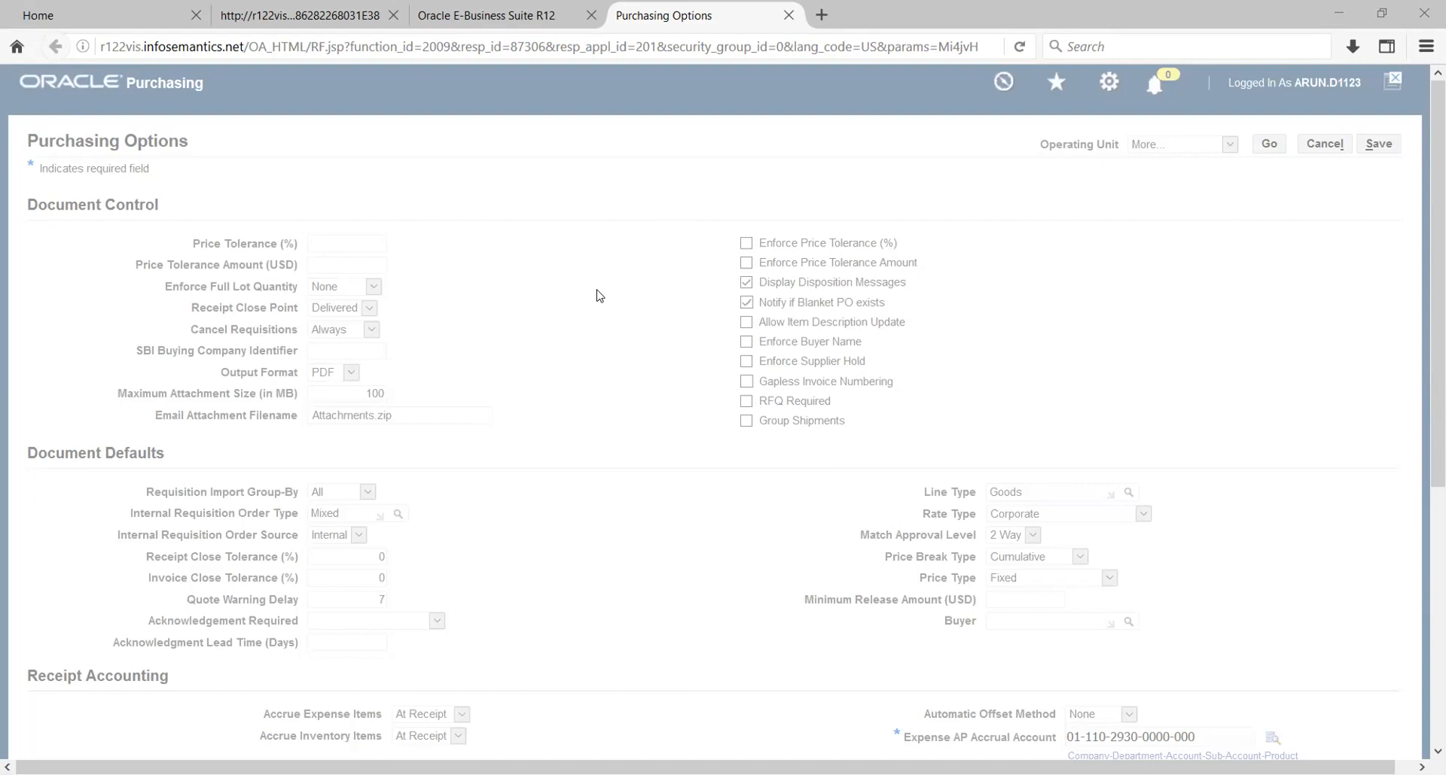
type("h")
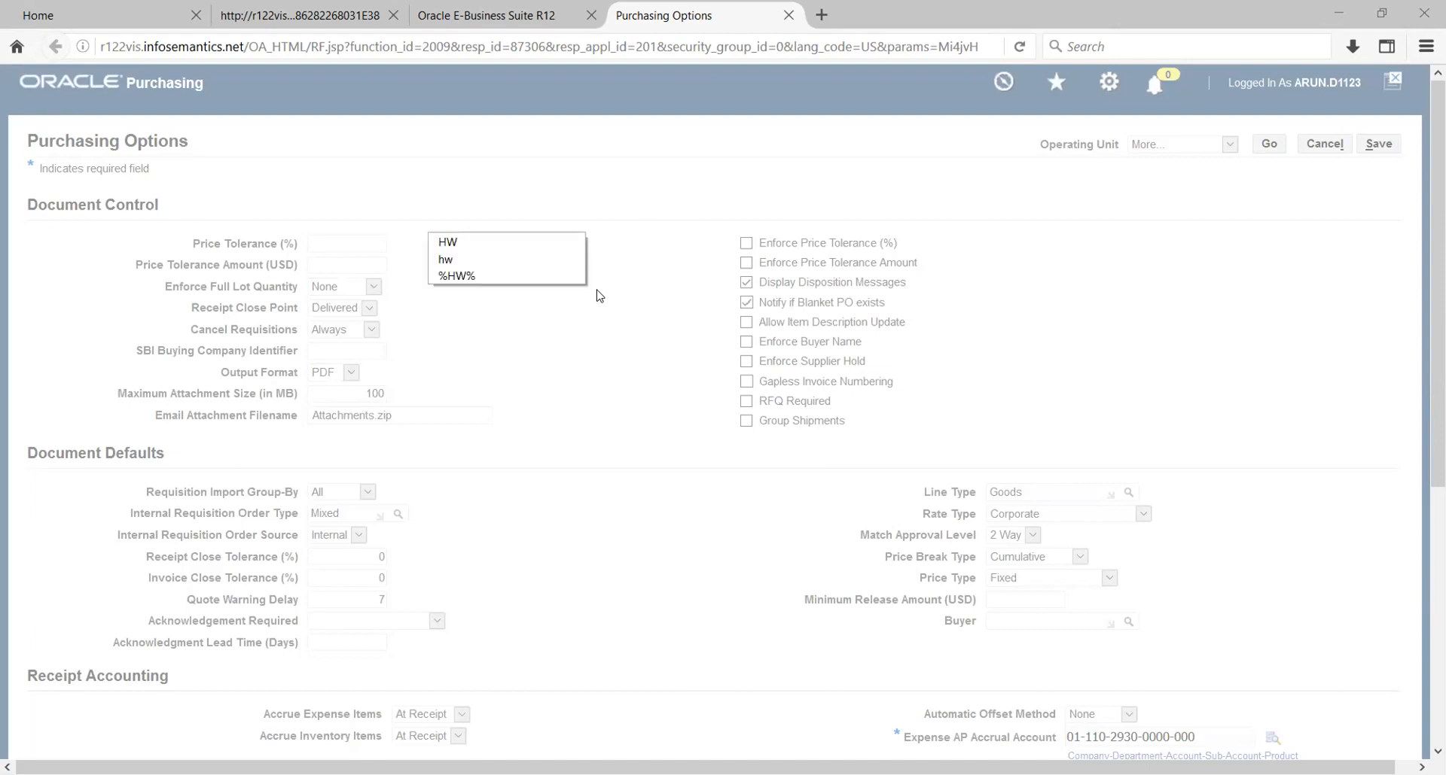
key("Return")
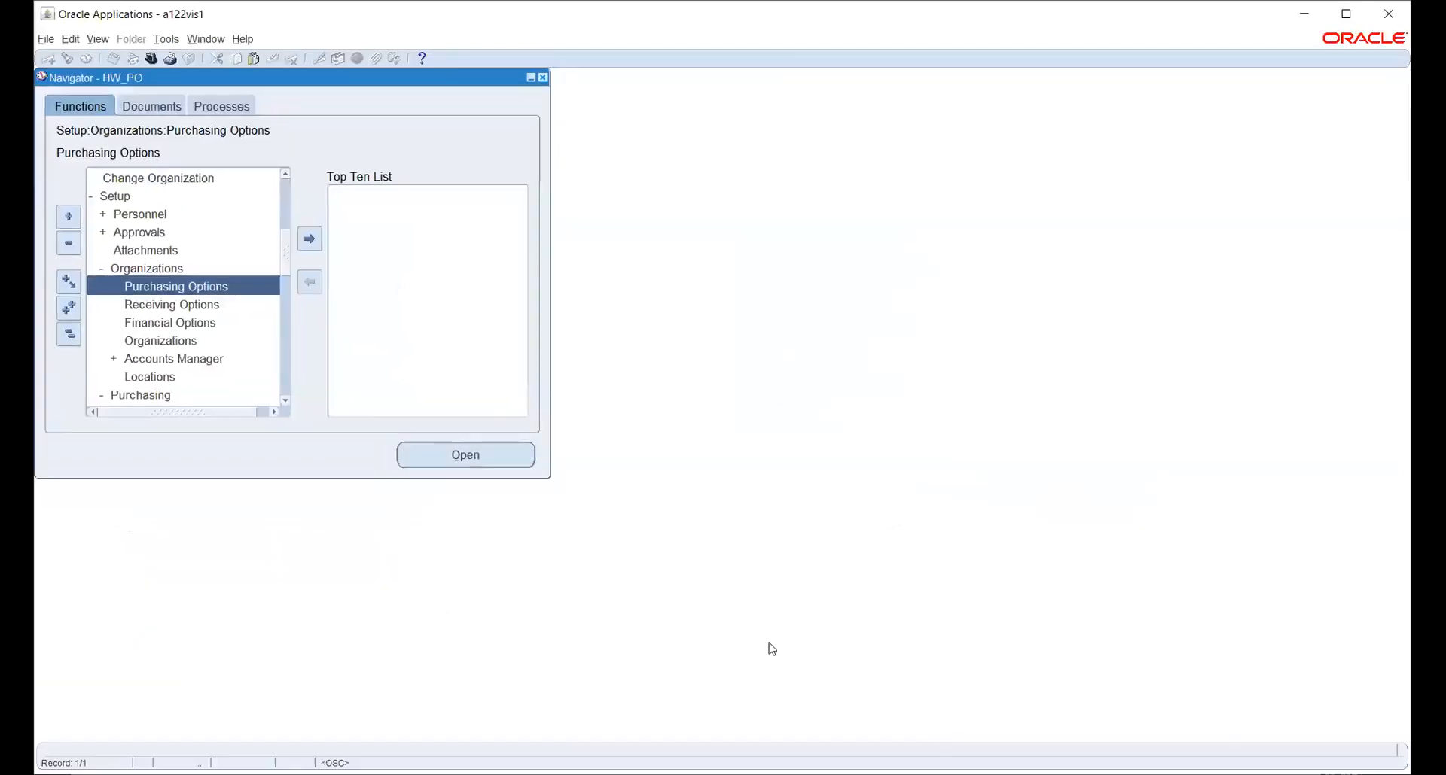
Switch to System Administrator Vision and open Find System Profile Values under Profile.
left_click(151, 58)
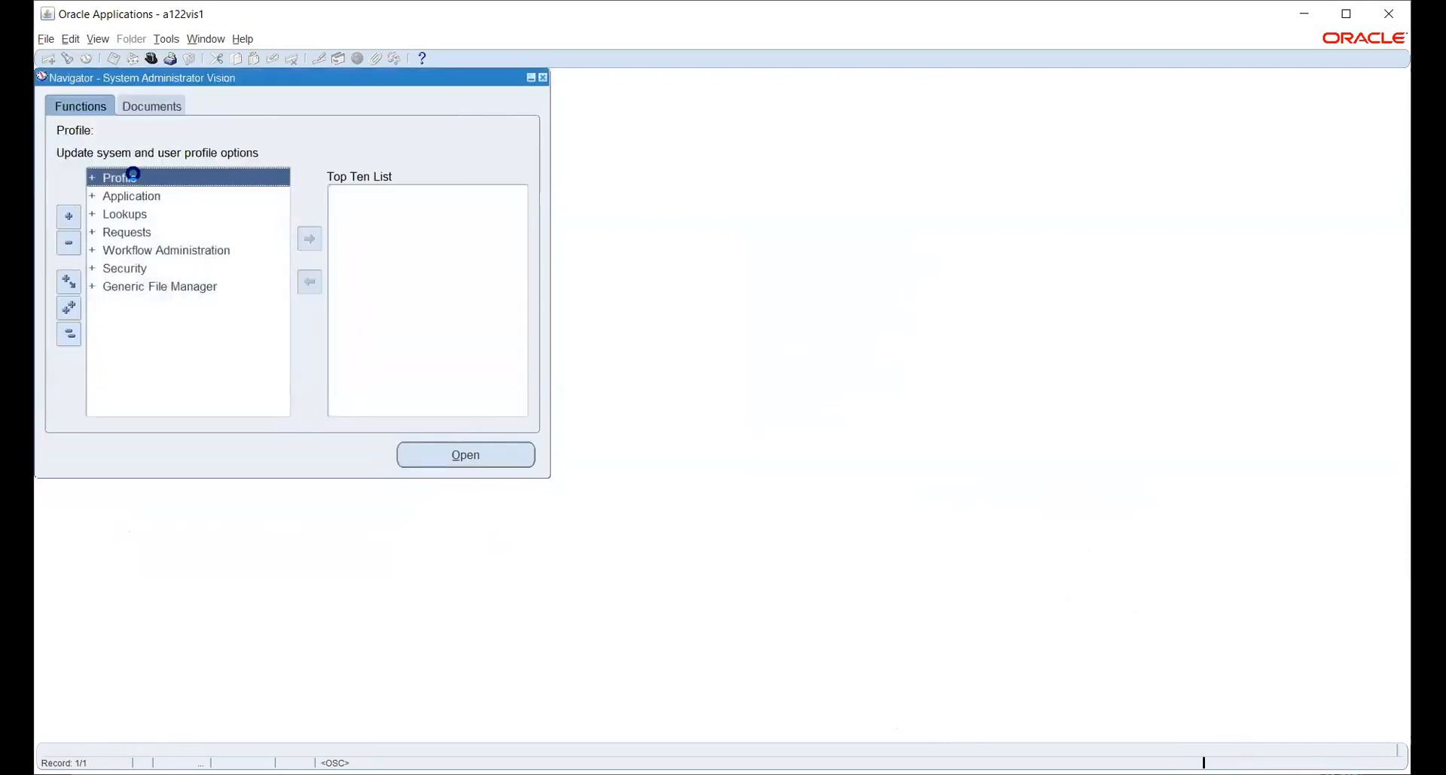
double_click(145, 197)
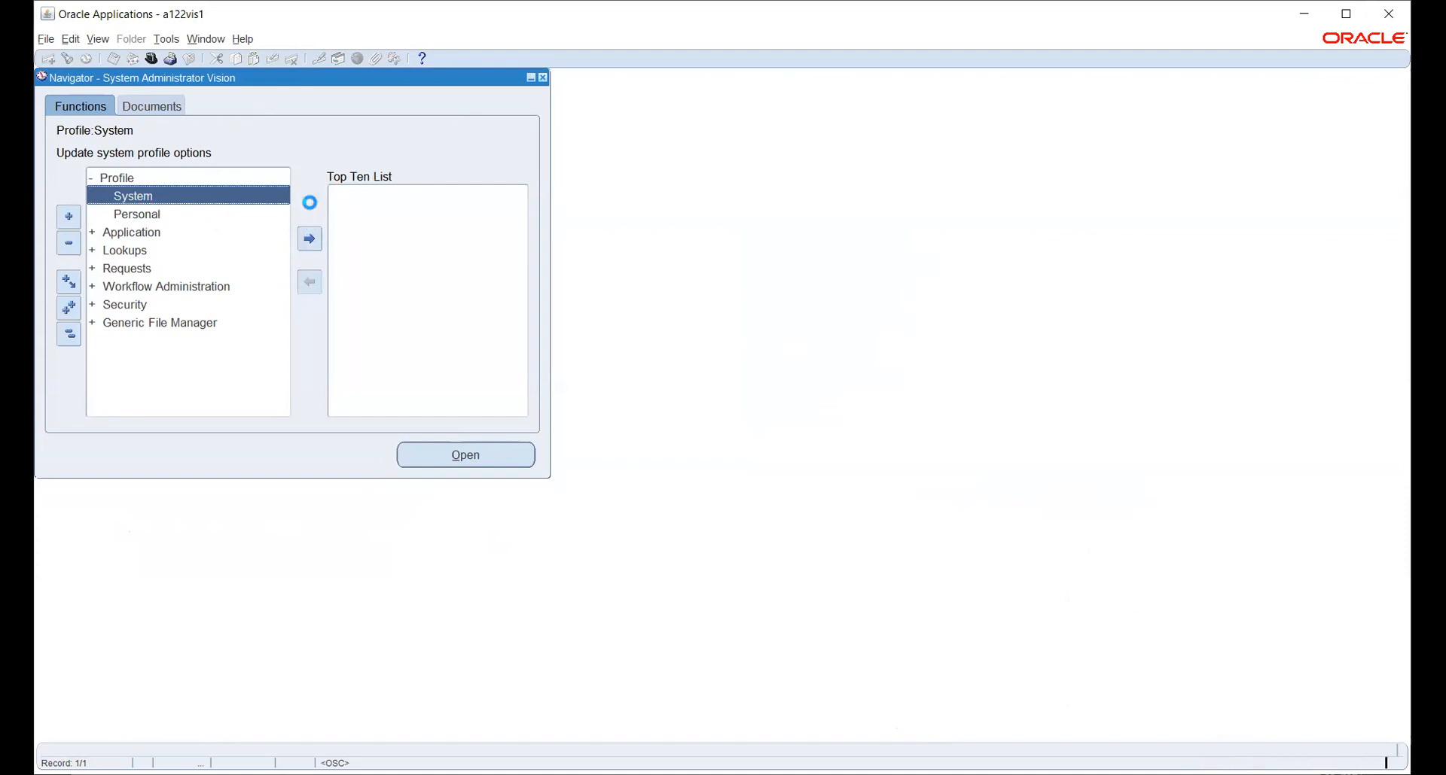
left_click(284, 163)
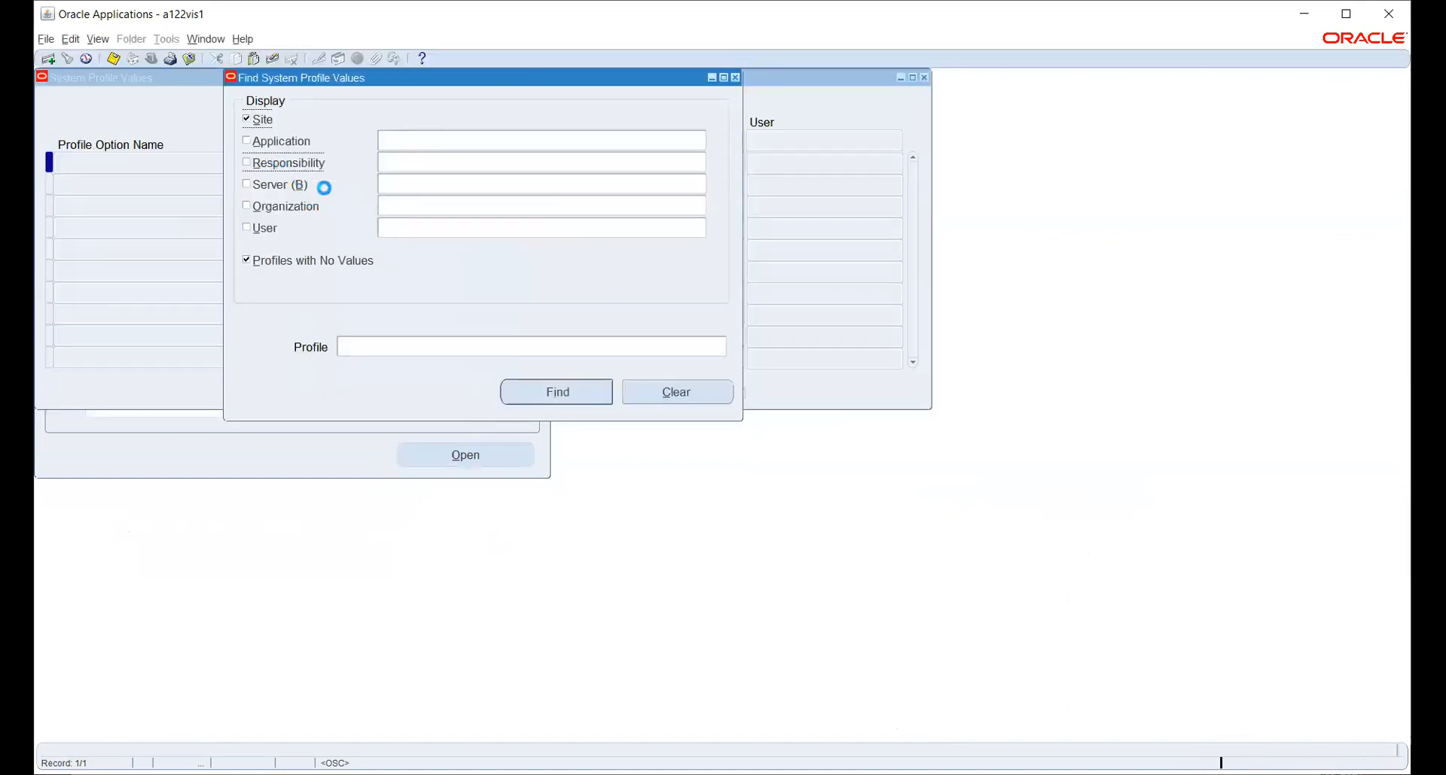
Find HR:User Type profile values for the HW_PO responsibility.
left_click(414, 167)
type("HW")
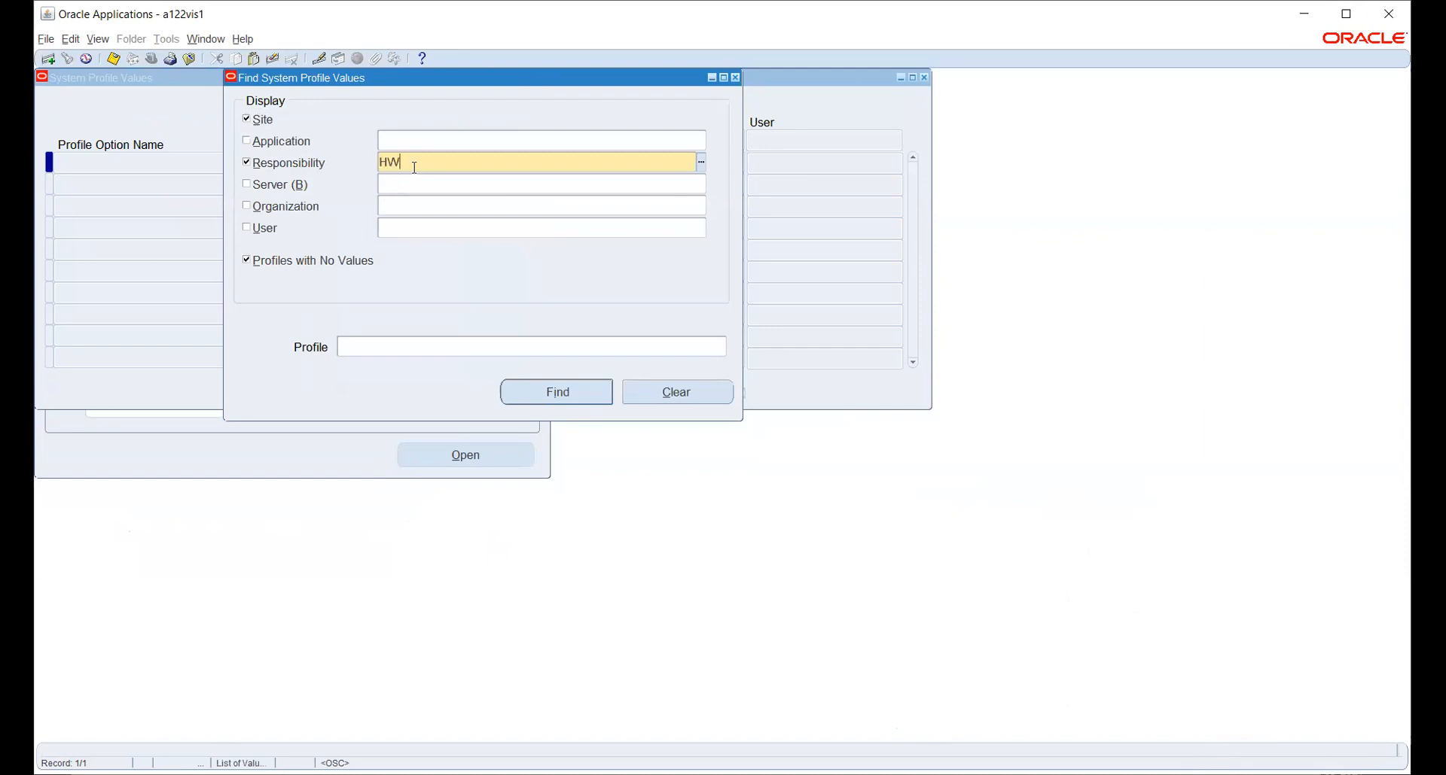
key("Down")
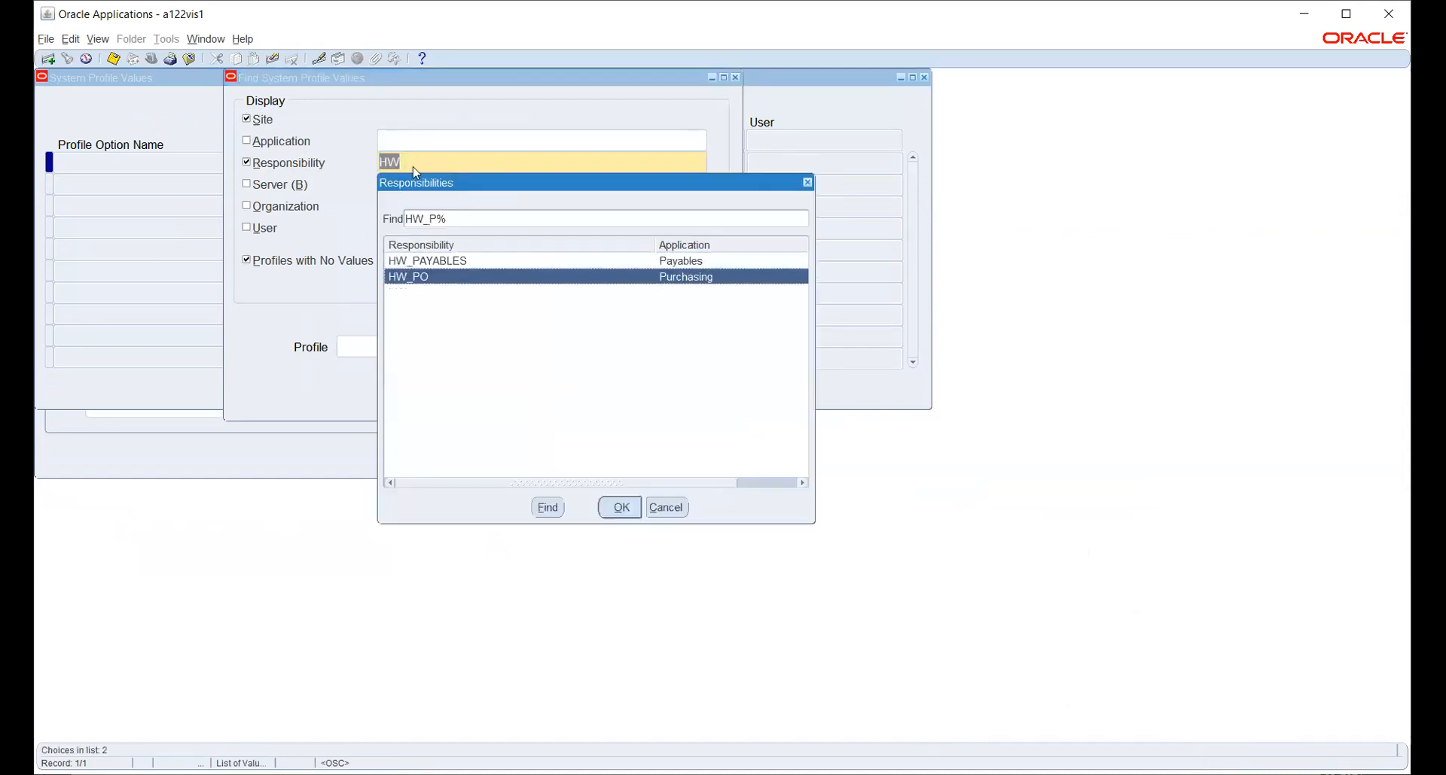
key("Return")
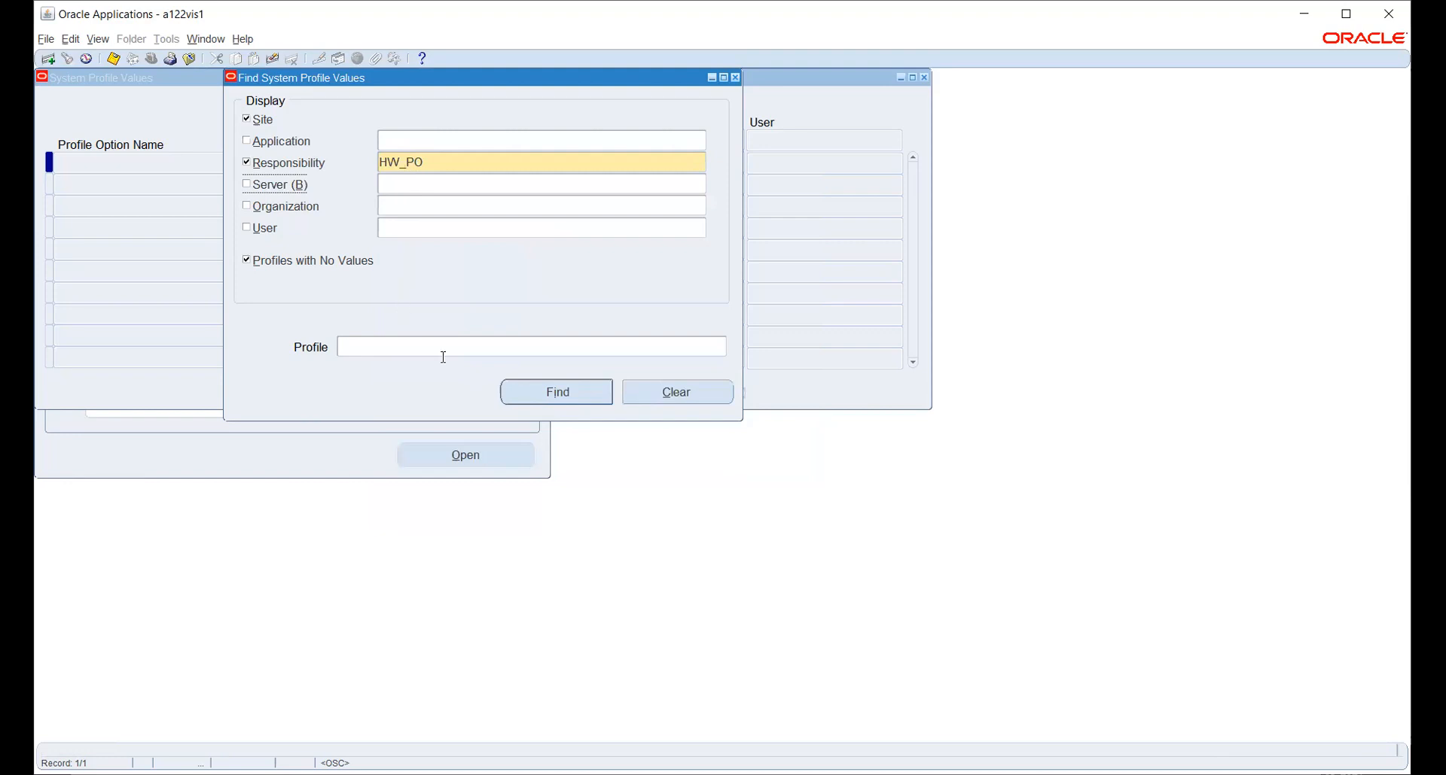
left_click(557, 351)
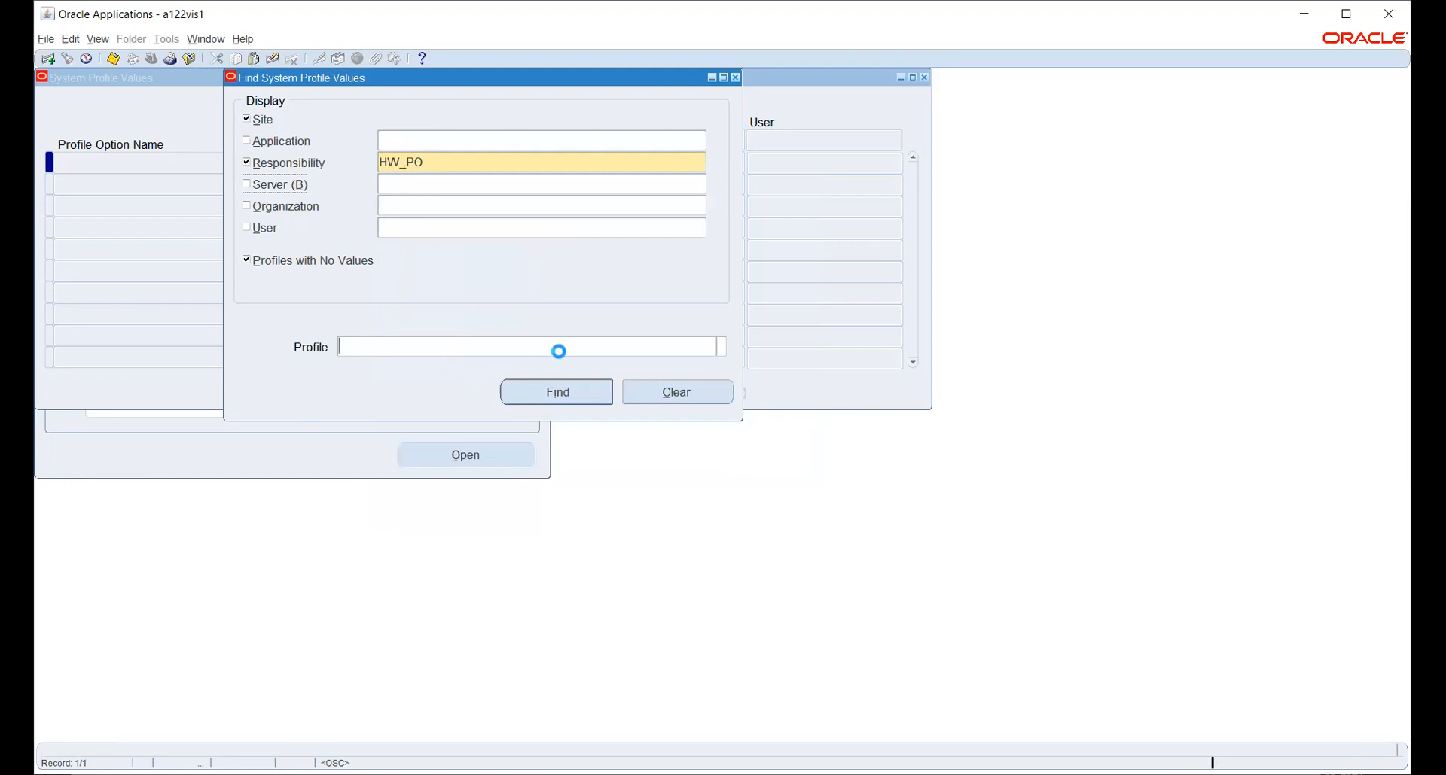
left_click(721, 348)
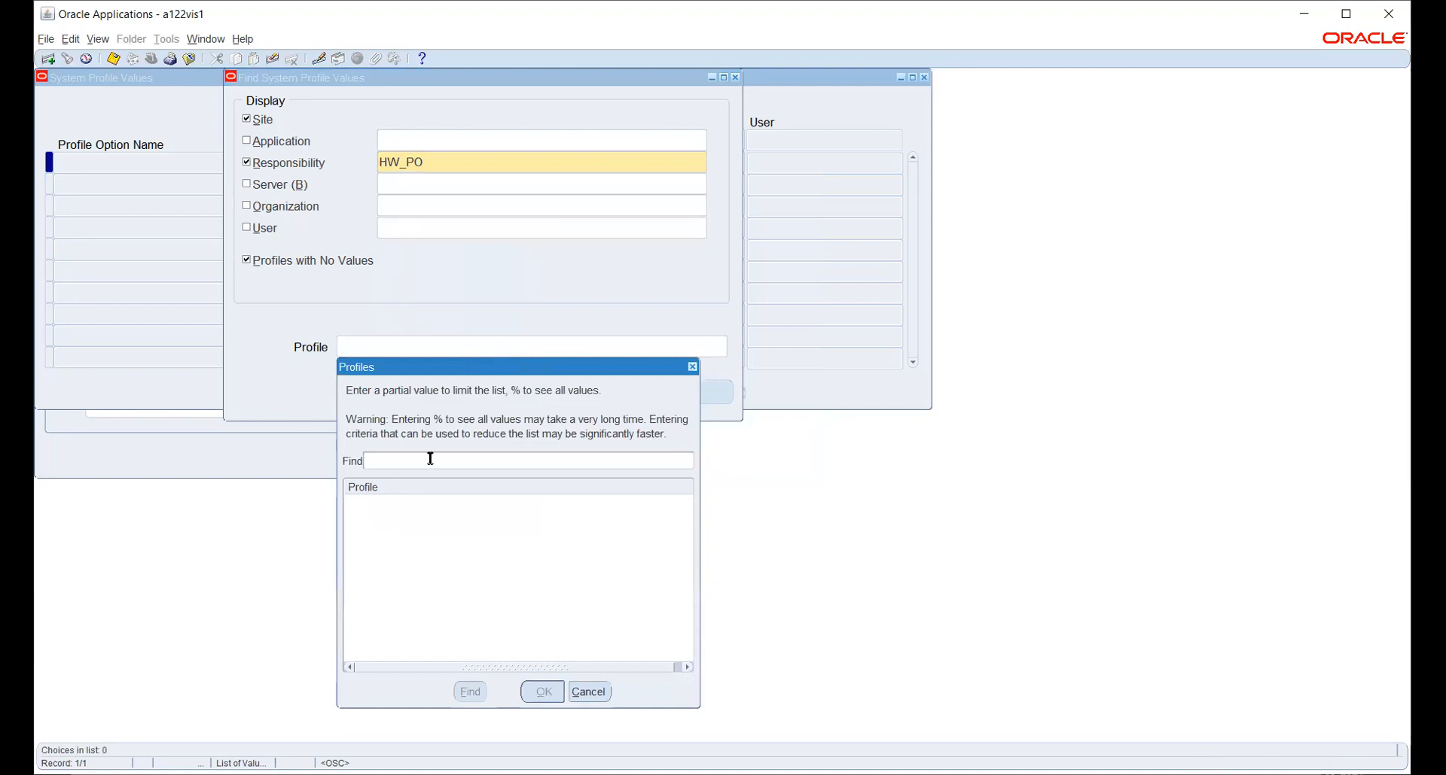
type("HR:Use%")
key("Return")
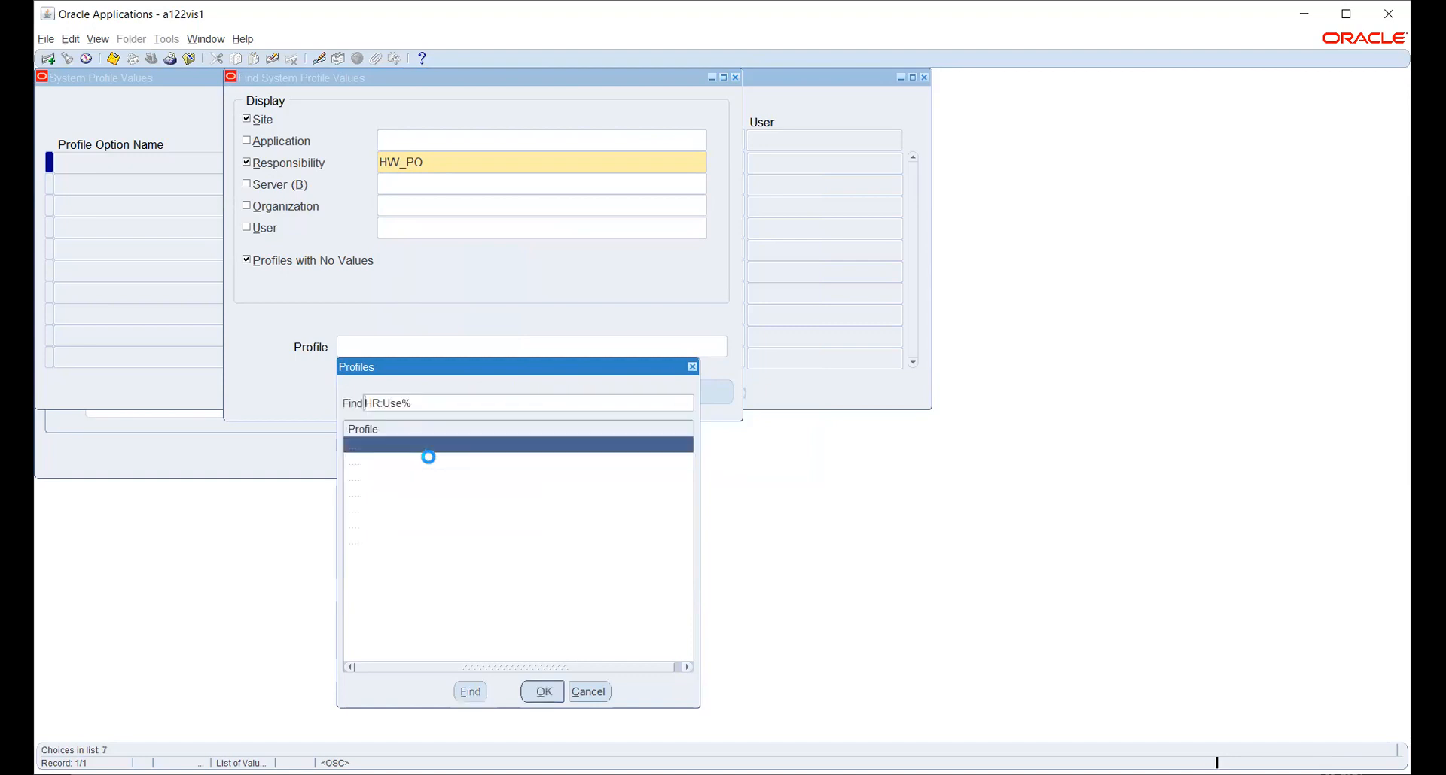
key("Down")
key("Down")
key("Down")
key("Down")
key("Down")
key("Down")
key("Return")
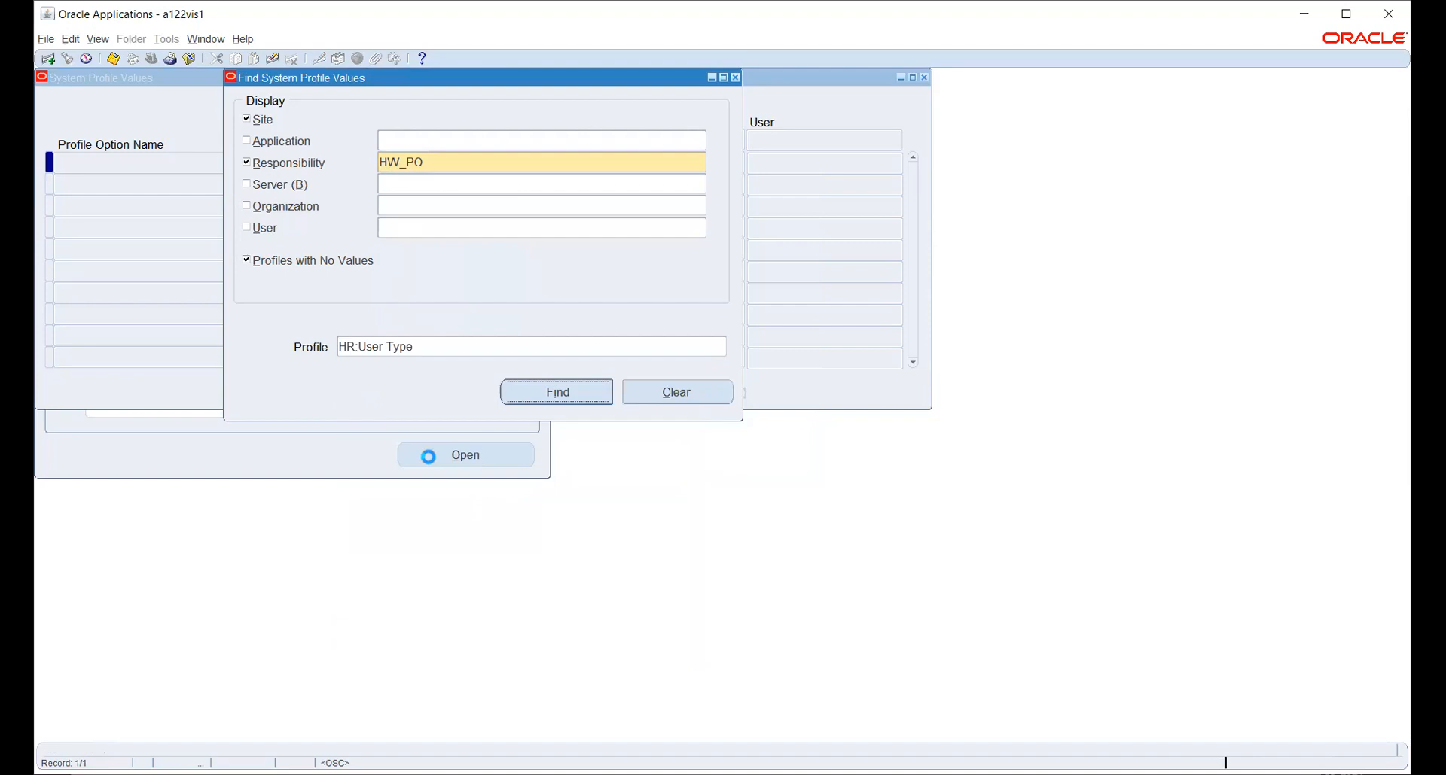
key("Return")
Set HW_PO's HR:User Type value to HR with Payroll User and save.
left_click(670, 162)
left_click(737, 161)
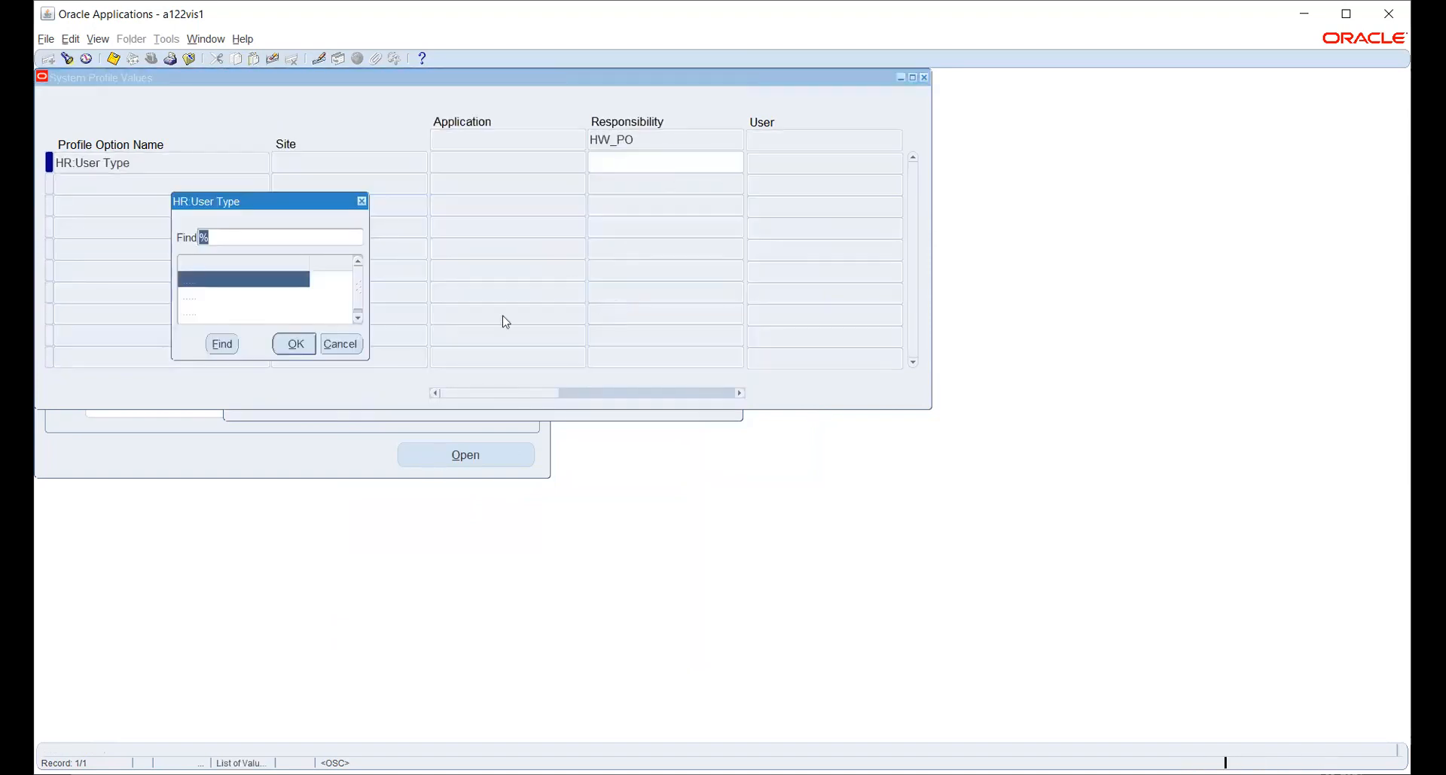
left_click(278, 303)
left_click(294, 344)
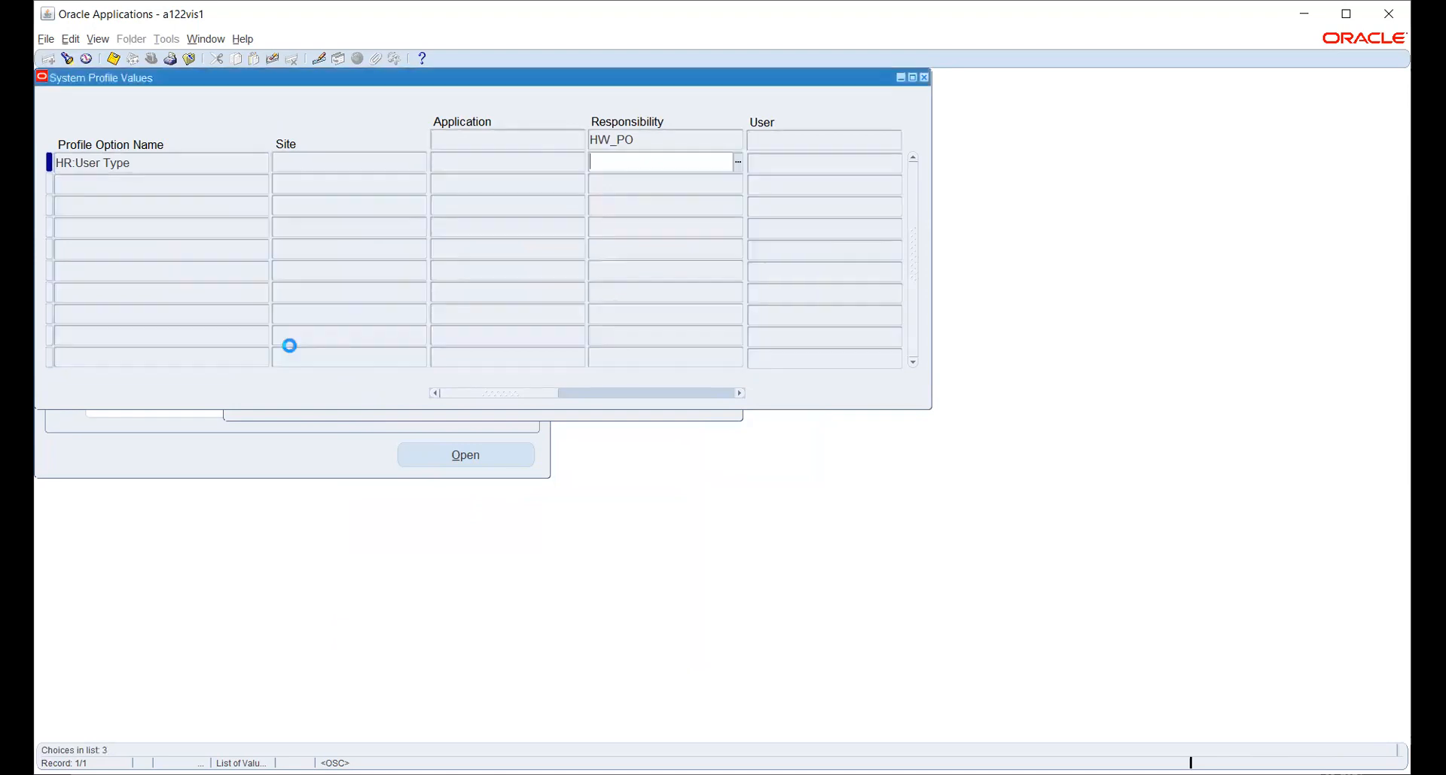
key("ctrl+s")
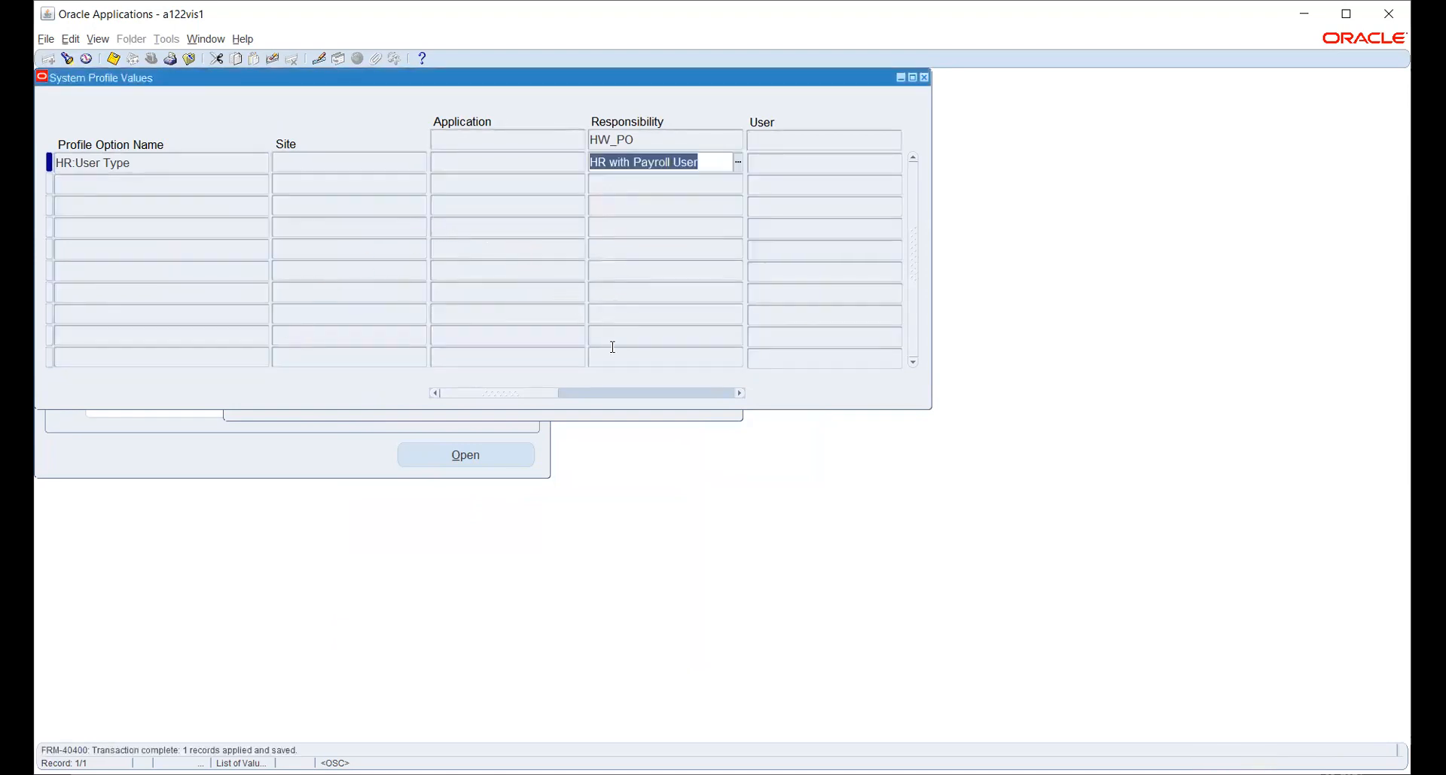
left_click(627, 413)
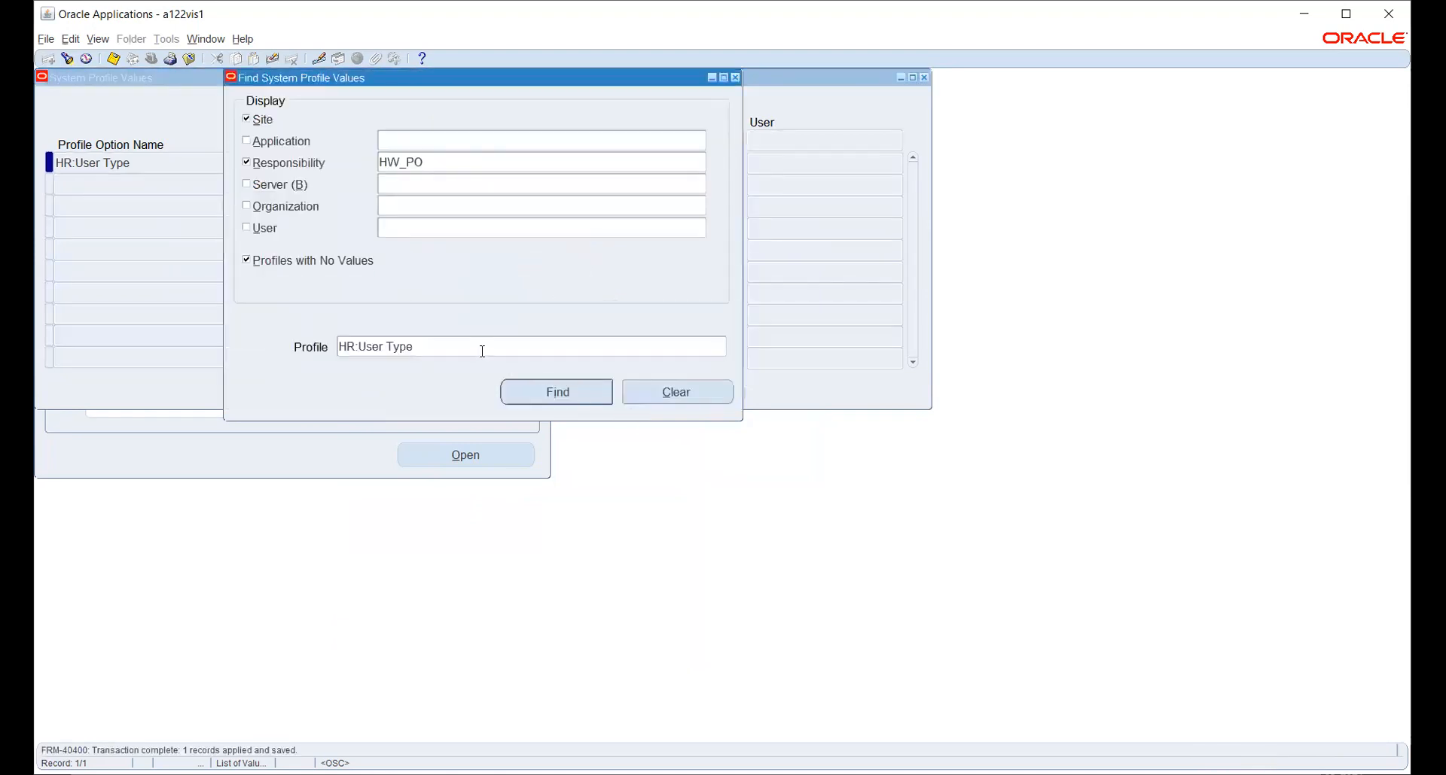
Search profiles with %LEDG% and find GL Ledger Name values for HW_PO.
left_click(721, 347)
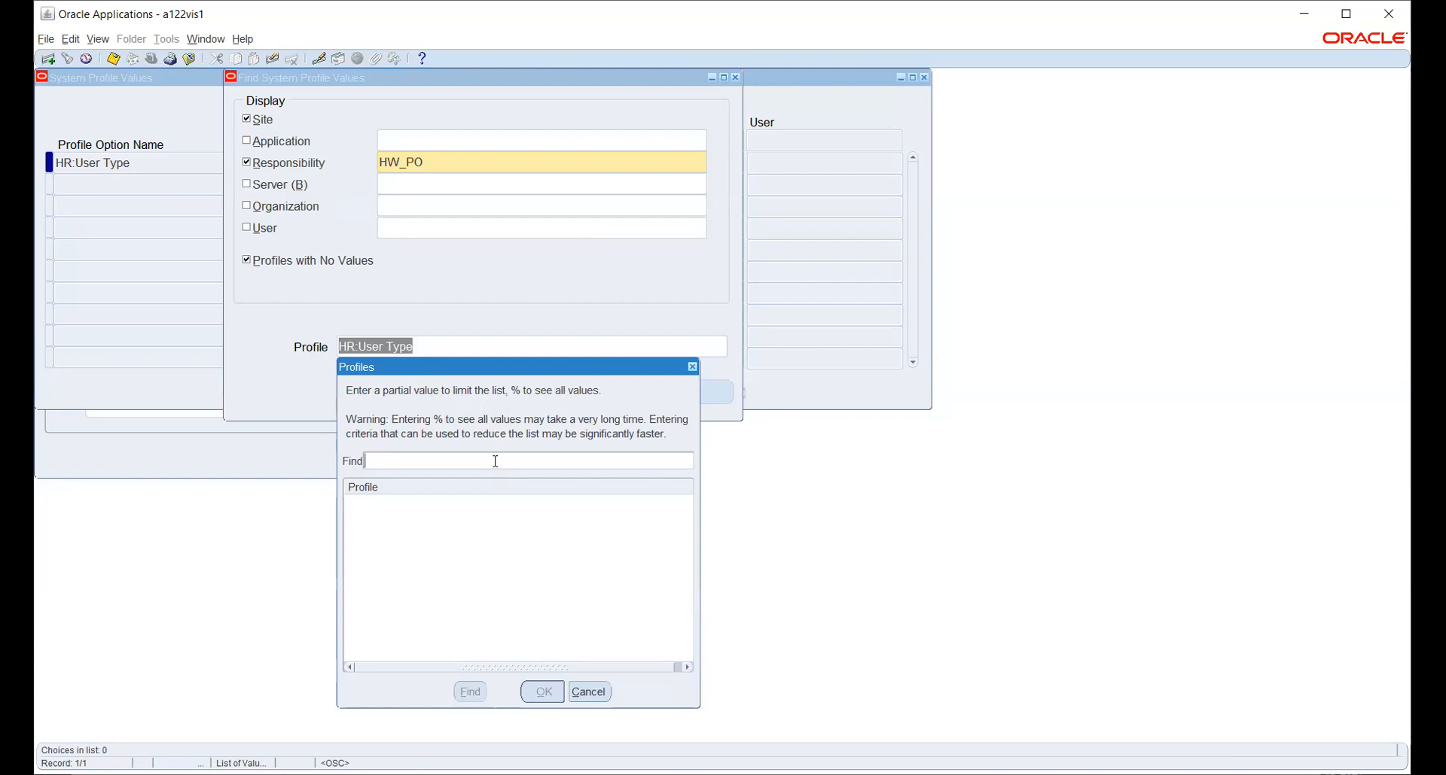
type("GL:LEDG")
key("BackSpace")
key("BackSpace")
key("BackSpace")
key("BackSpace")
key("BackSpace")
key("BackSpace")
key("BackSpace")
type("%LEDG%")
key("Return")
key("Down")
key("Down")
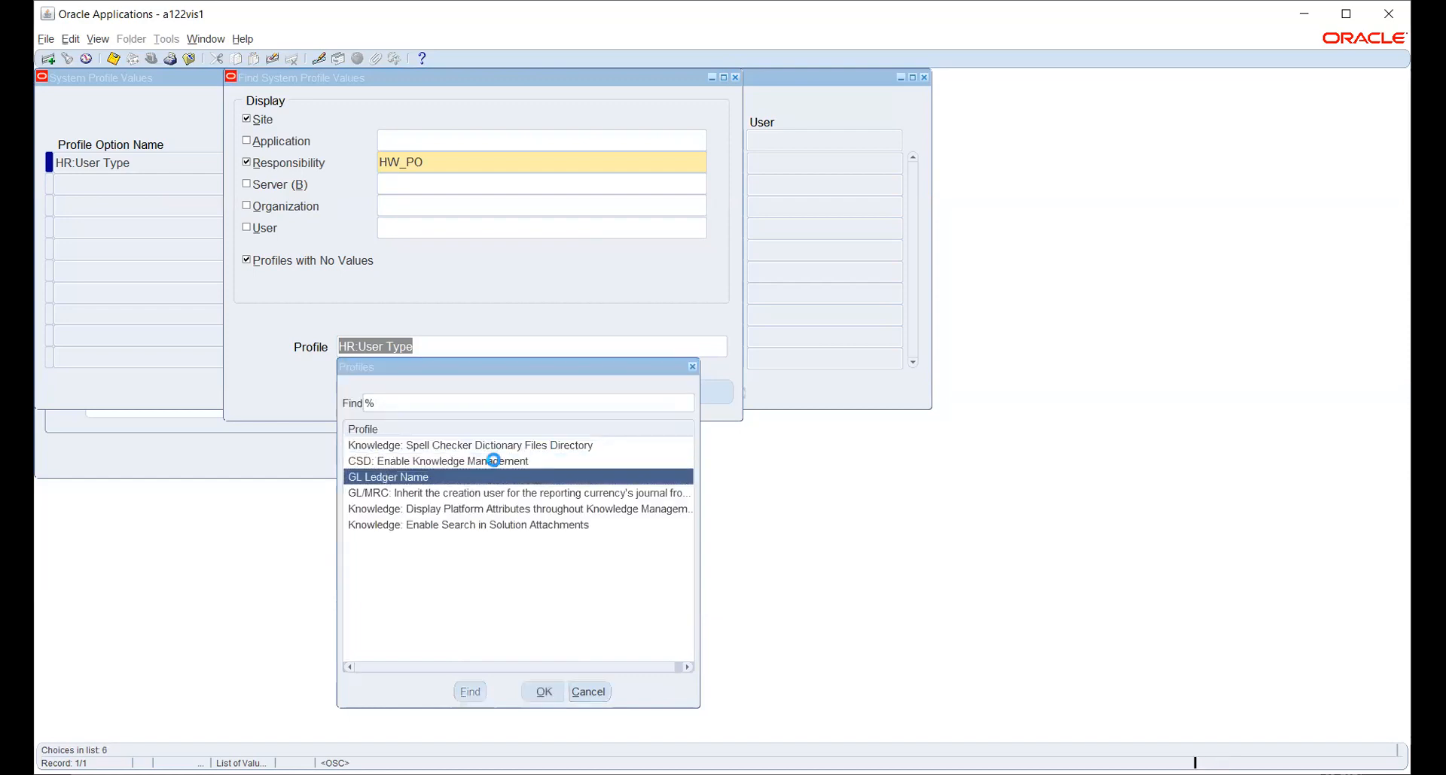
key("Return")
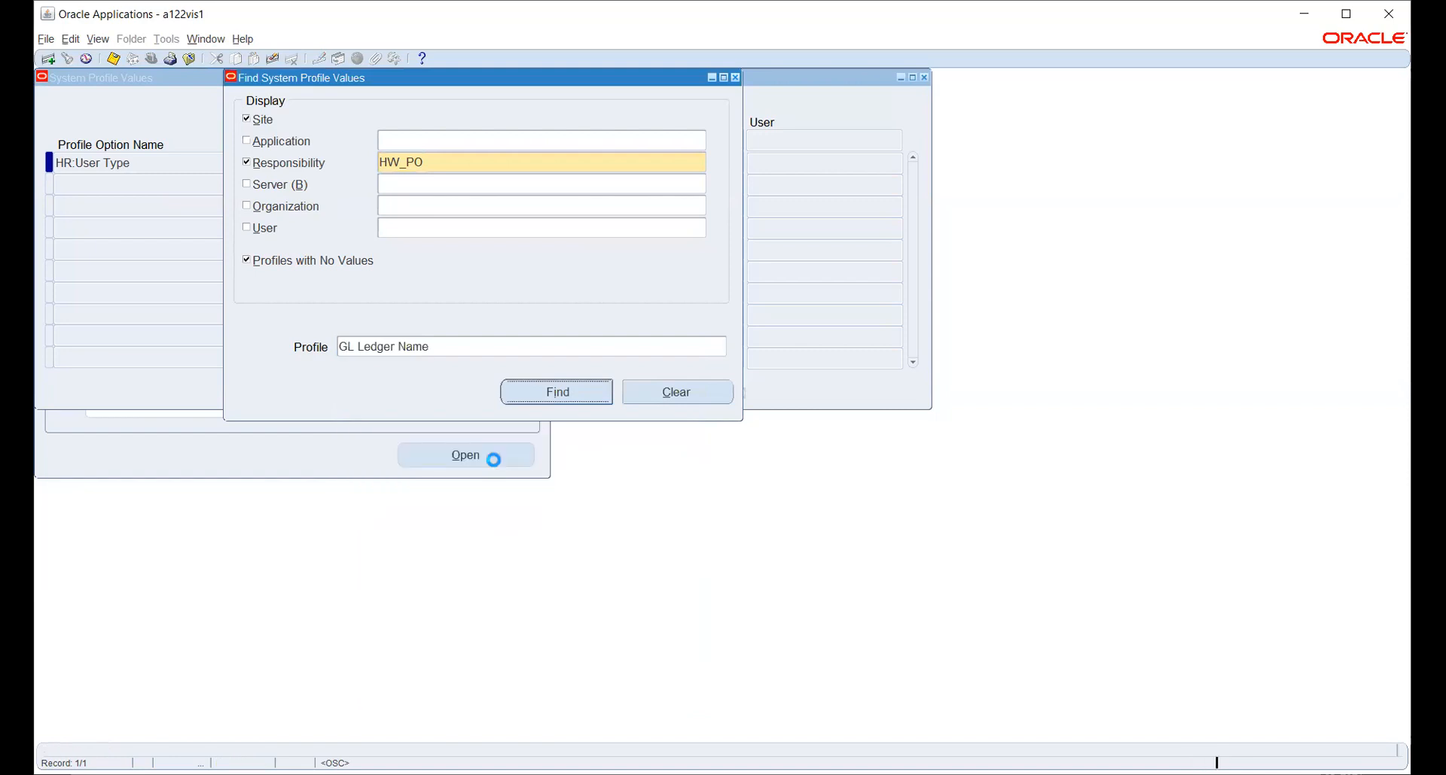
key("Return")
Set HW_PO's GL Ledger Name to HW_PL and save.
left_click(695, 162)
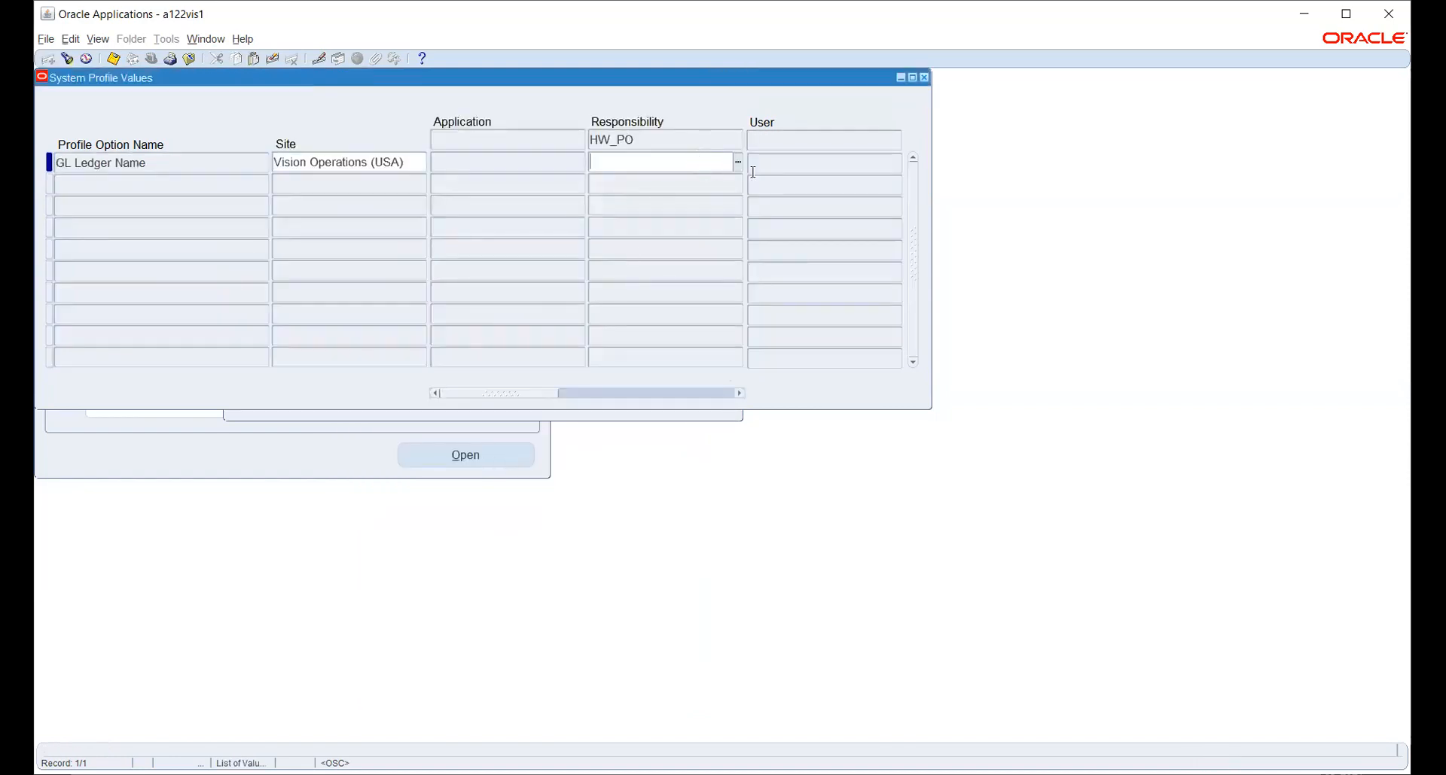
left_click(738, 161)
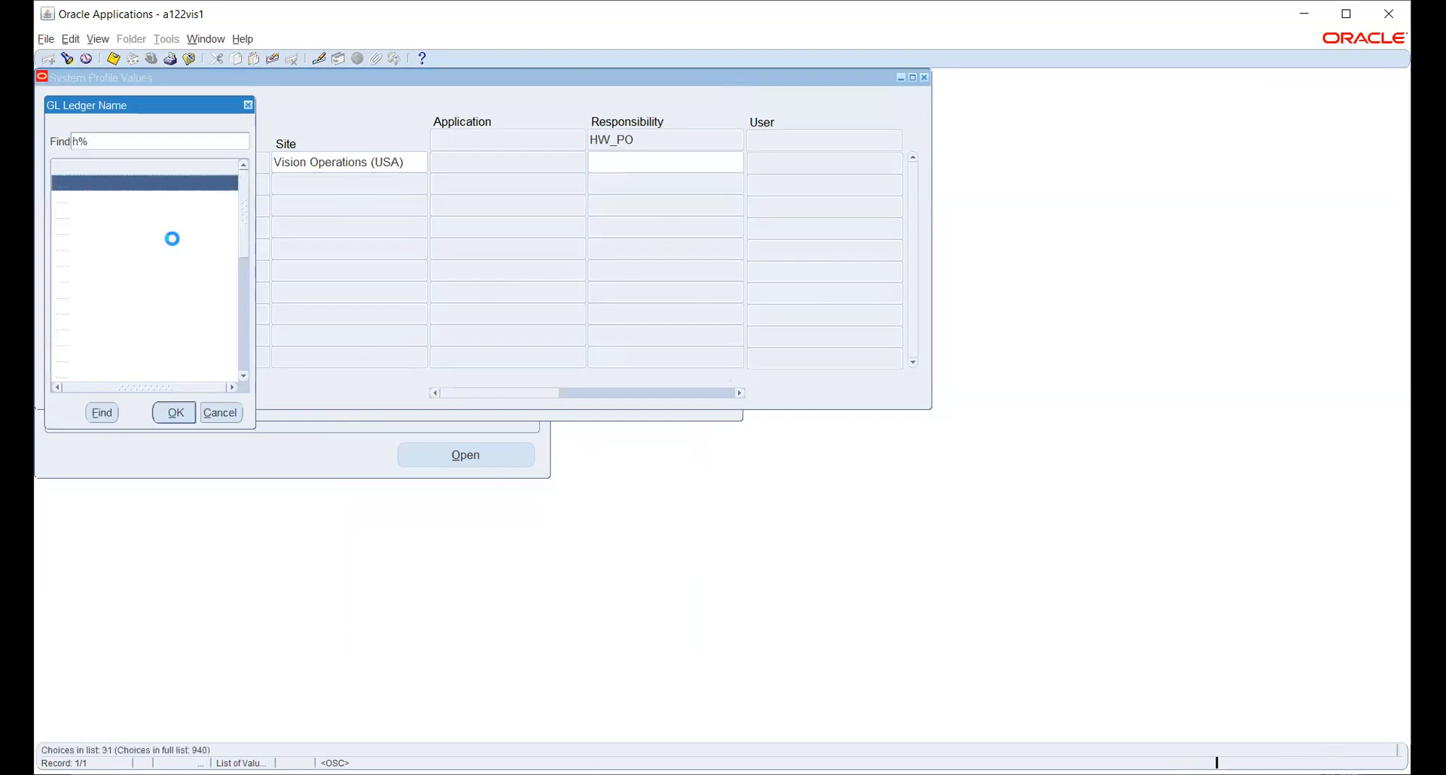
key("Escape")
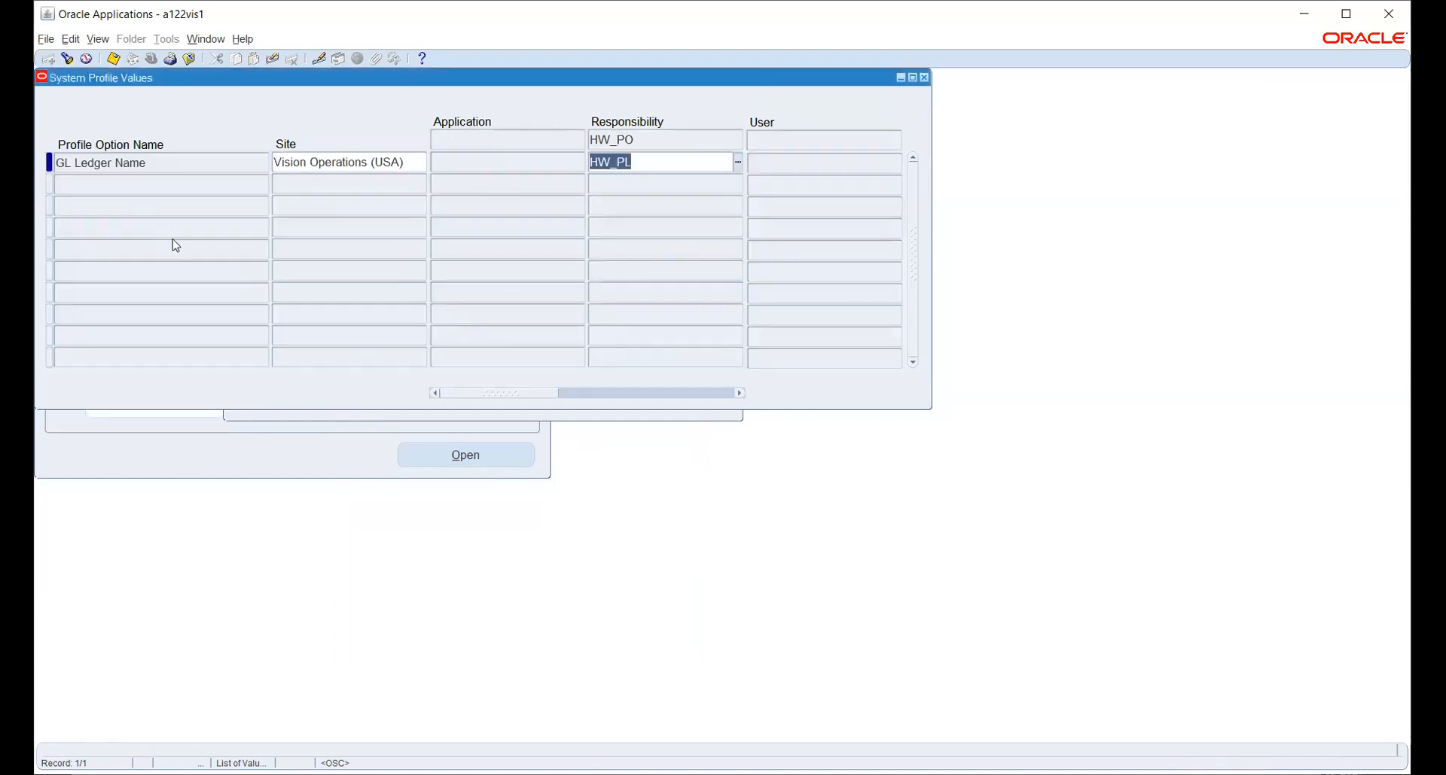
key("ctrl+s")
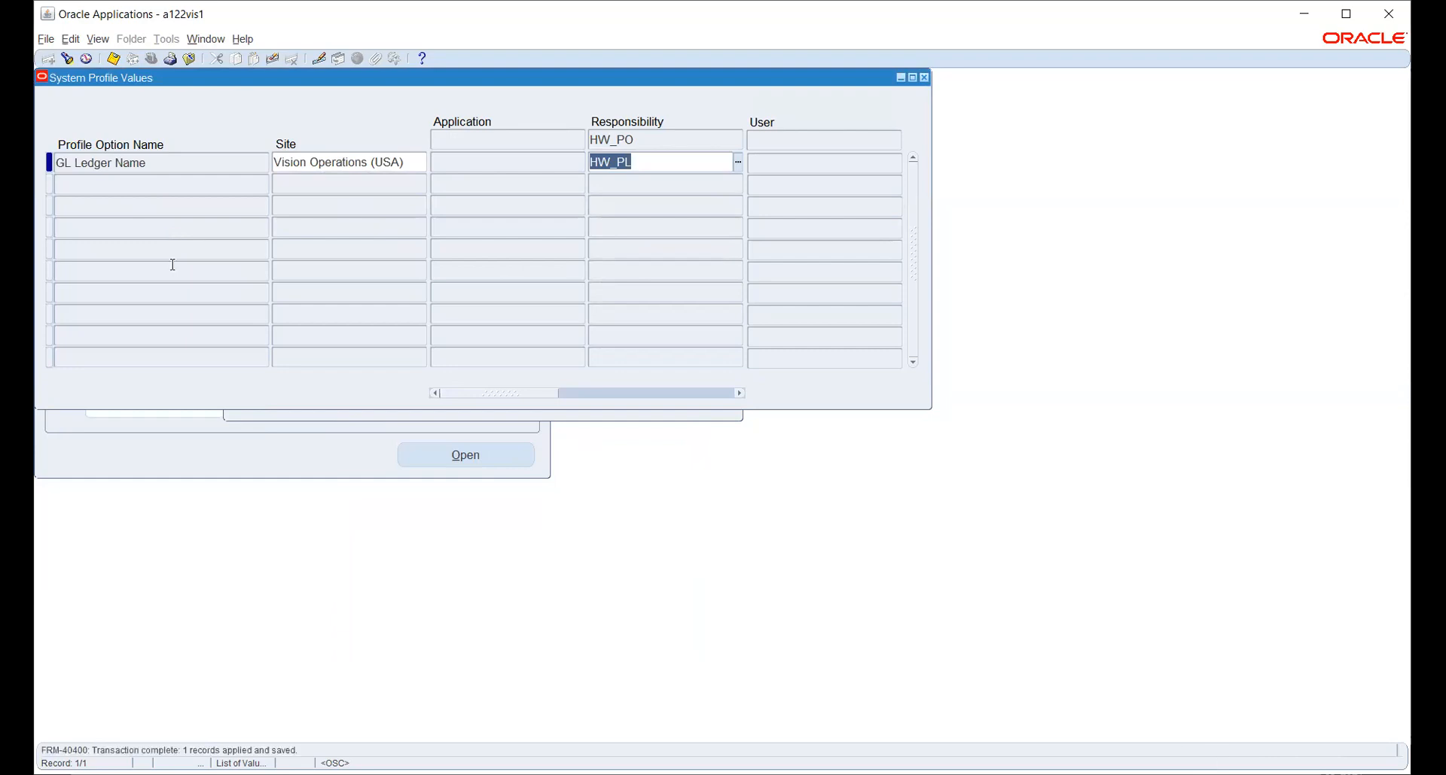
key("ctrl+f")
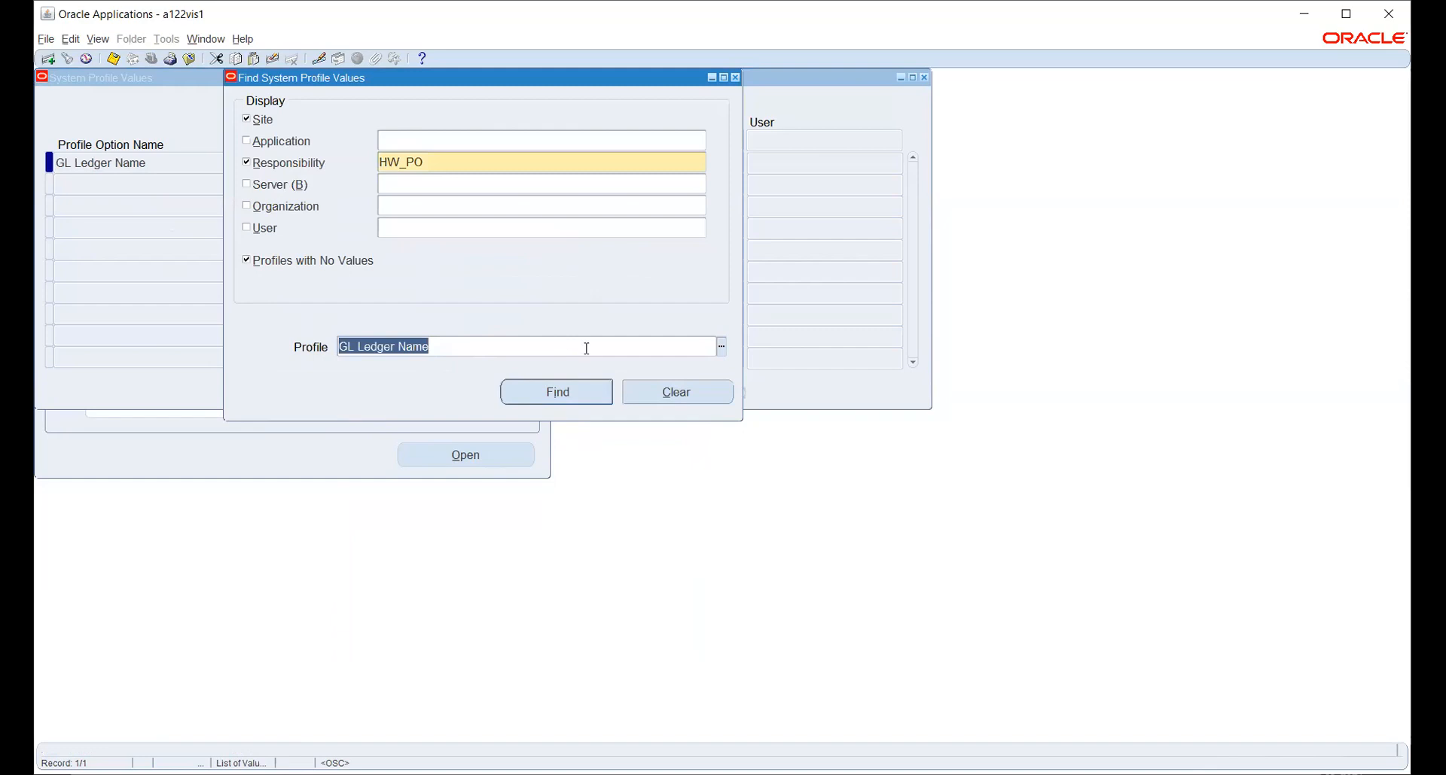
Search profiles with %OPER%UNIT and find MO: Operating Unit values.
left_click(721, 347)
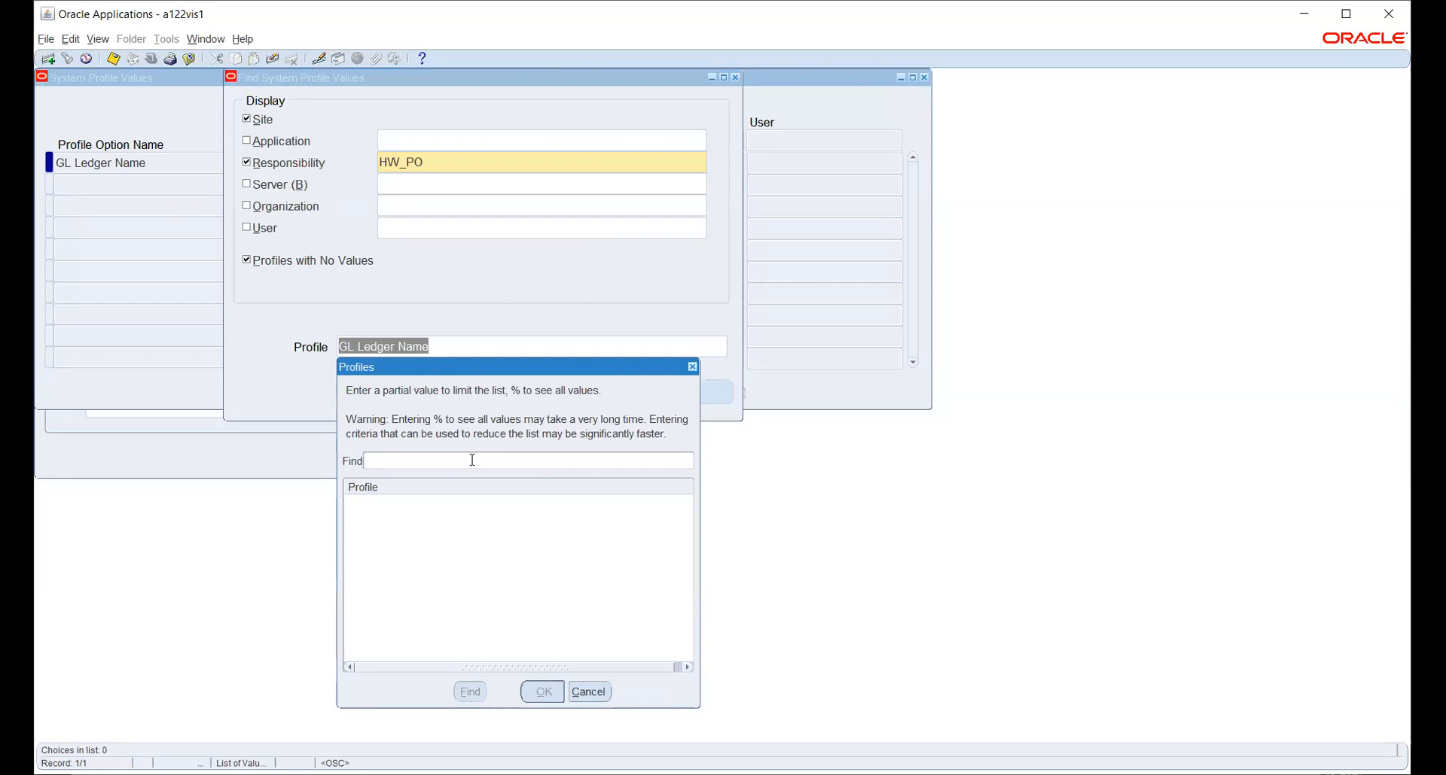
type("%OPER%UNIT")
key("Return")
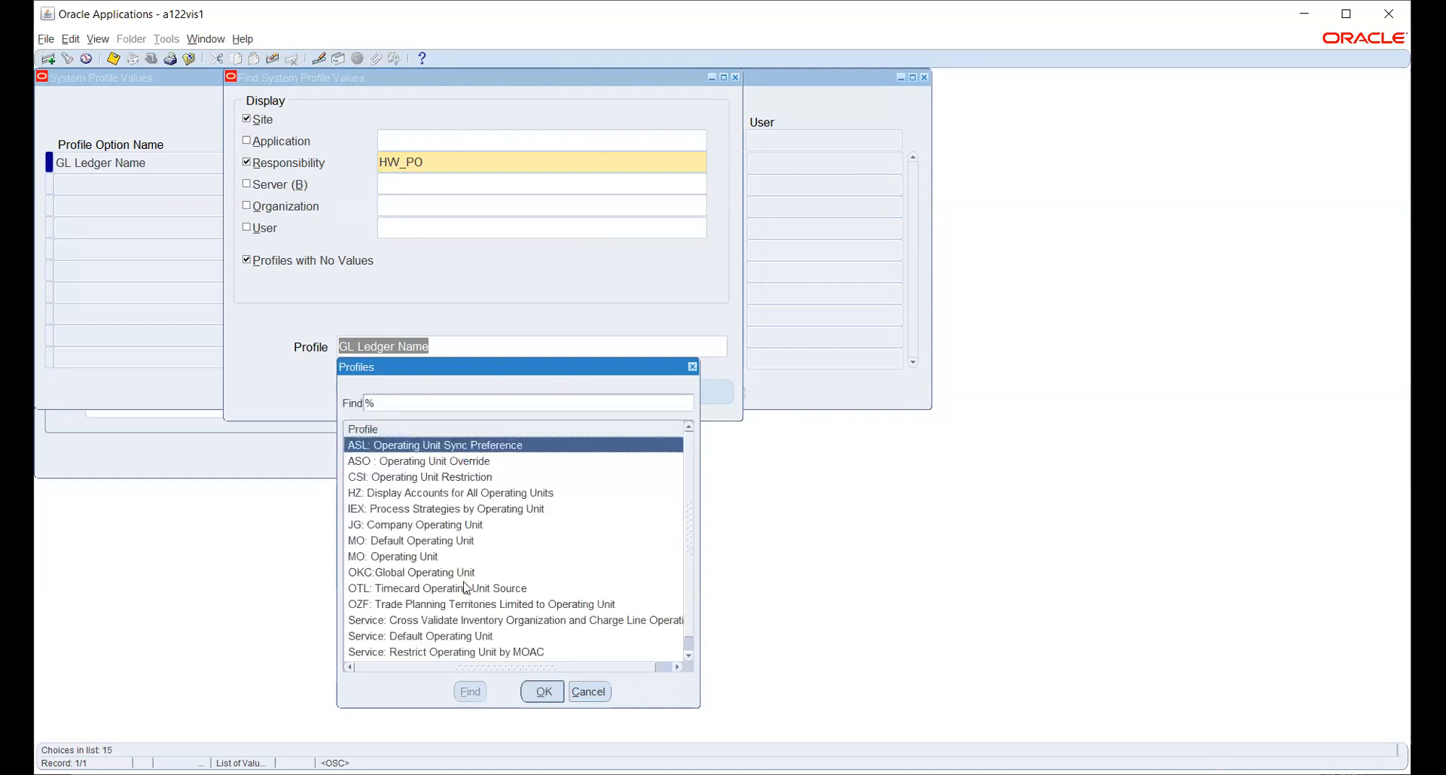
left_click(428, 557)
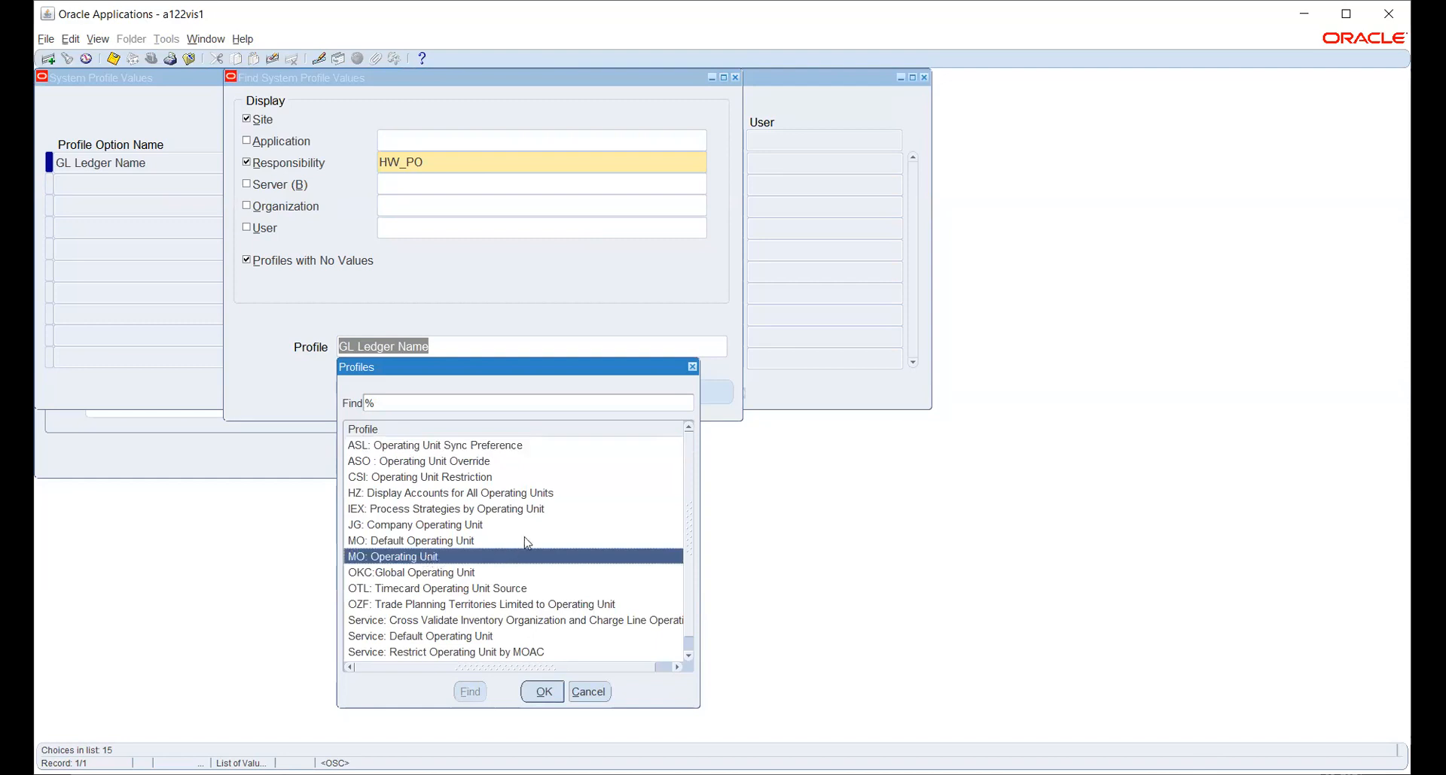
scroll(538, 531, "down", 1)
left_click(543, 693)
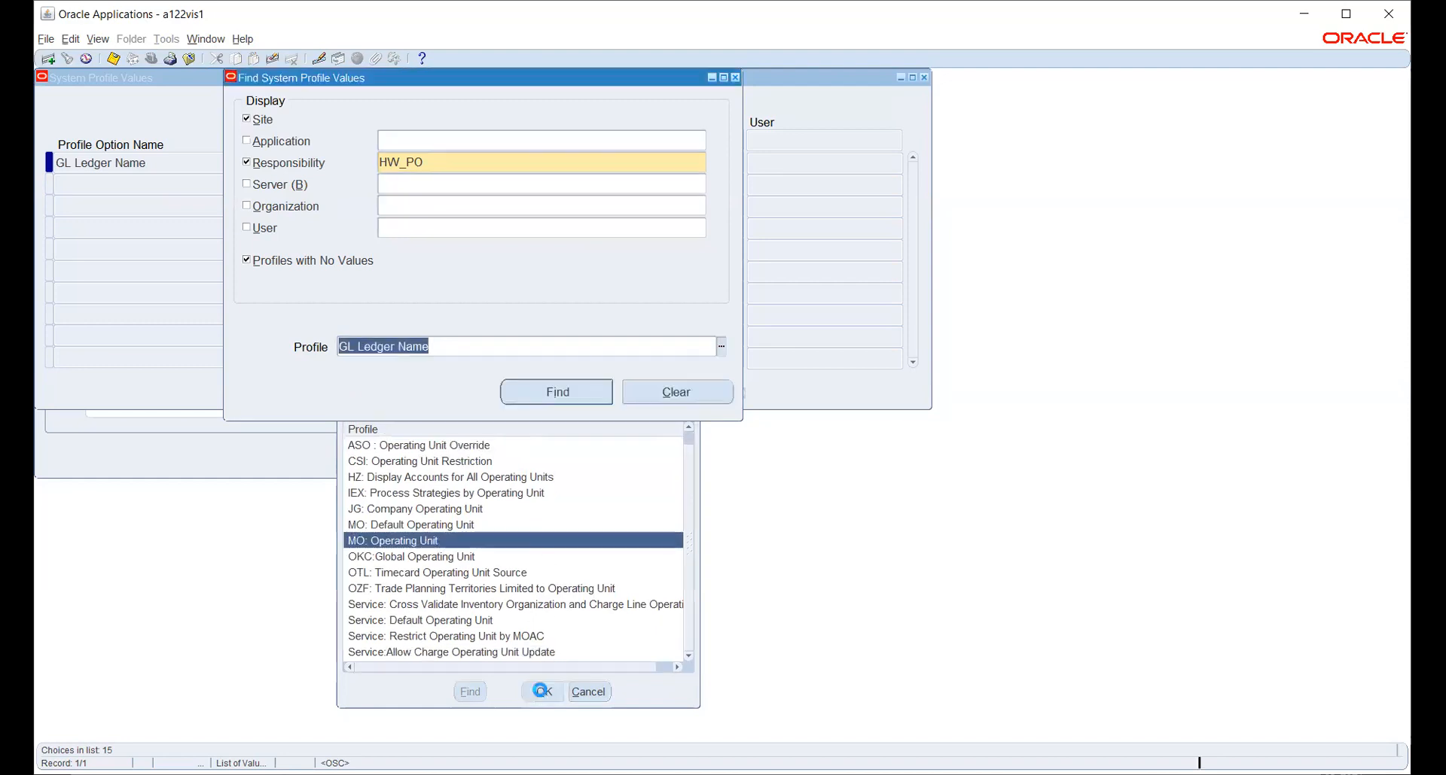
left_click(540, 393)
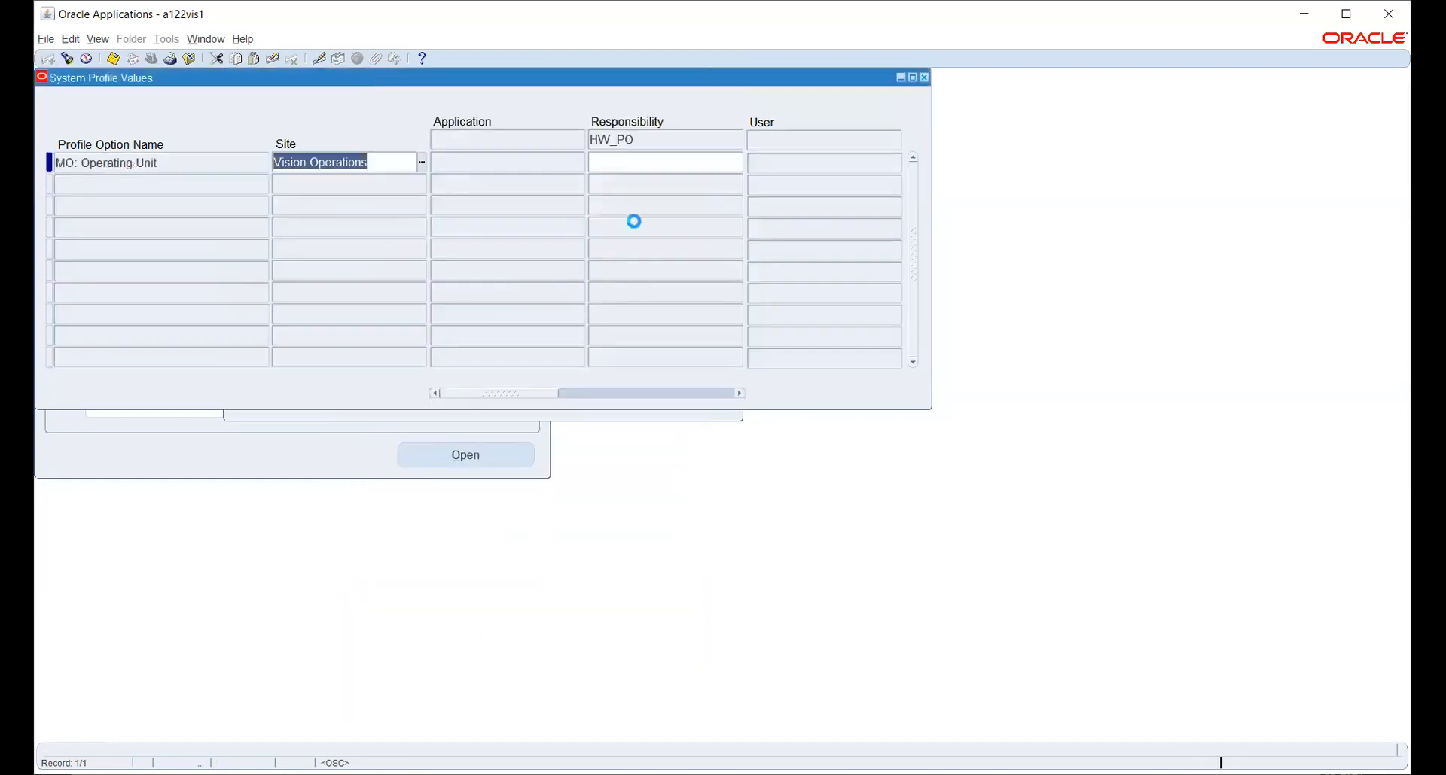
Set HW_PO's MO: Operating Unit to HWOU and save.
left_click(652, 163)
left_click(738, 164)
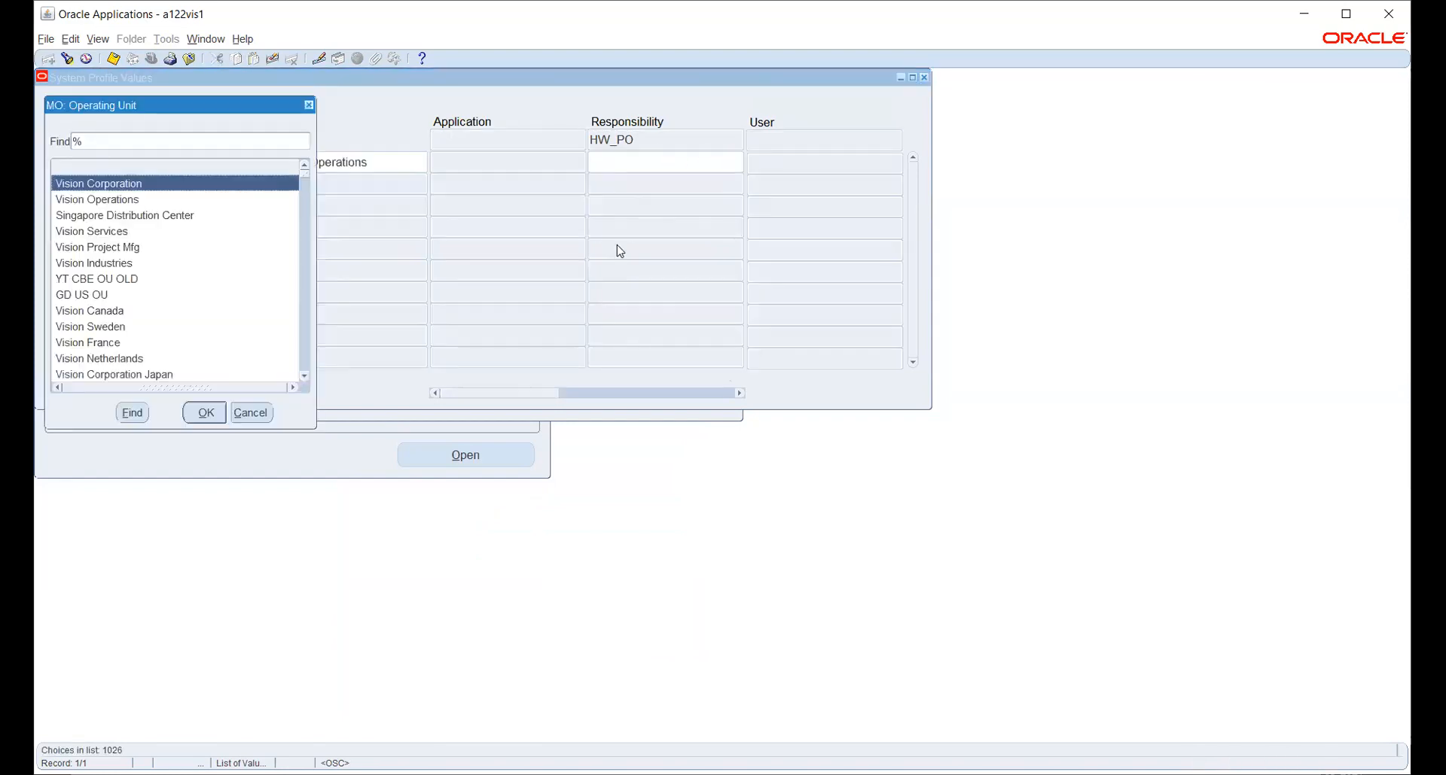
type("hw")
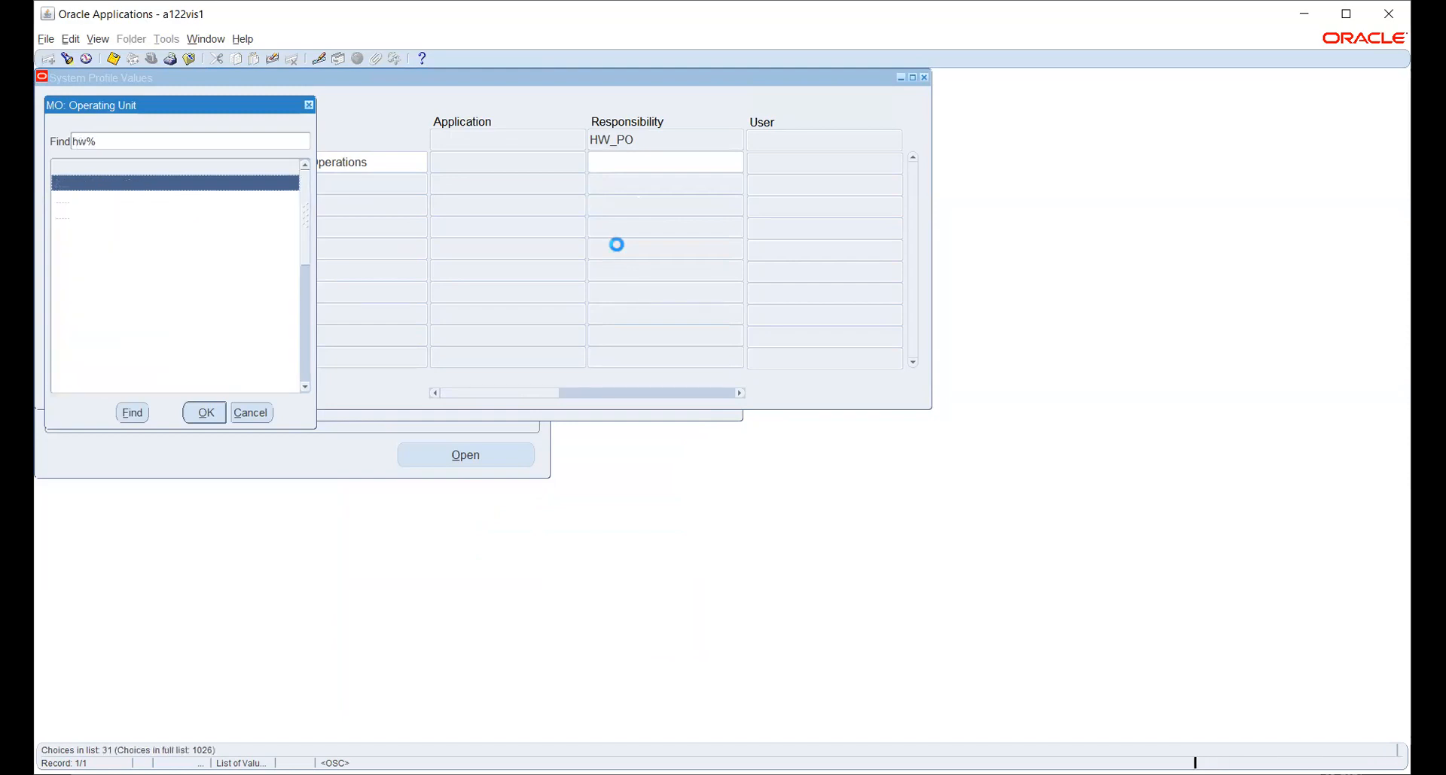
key("Return")
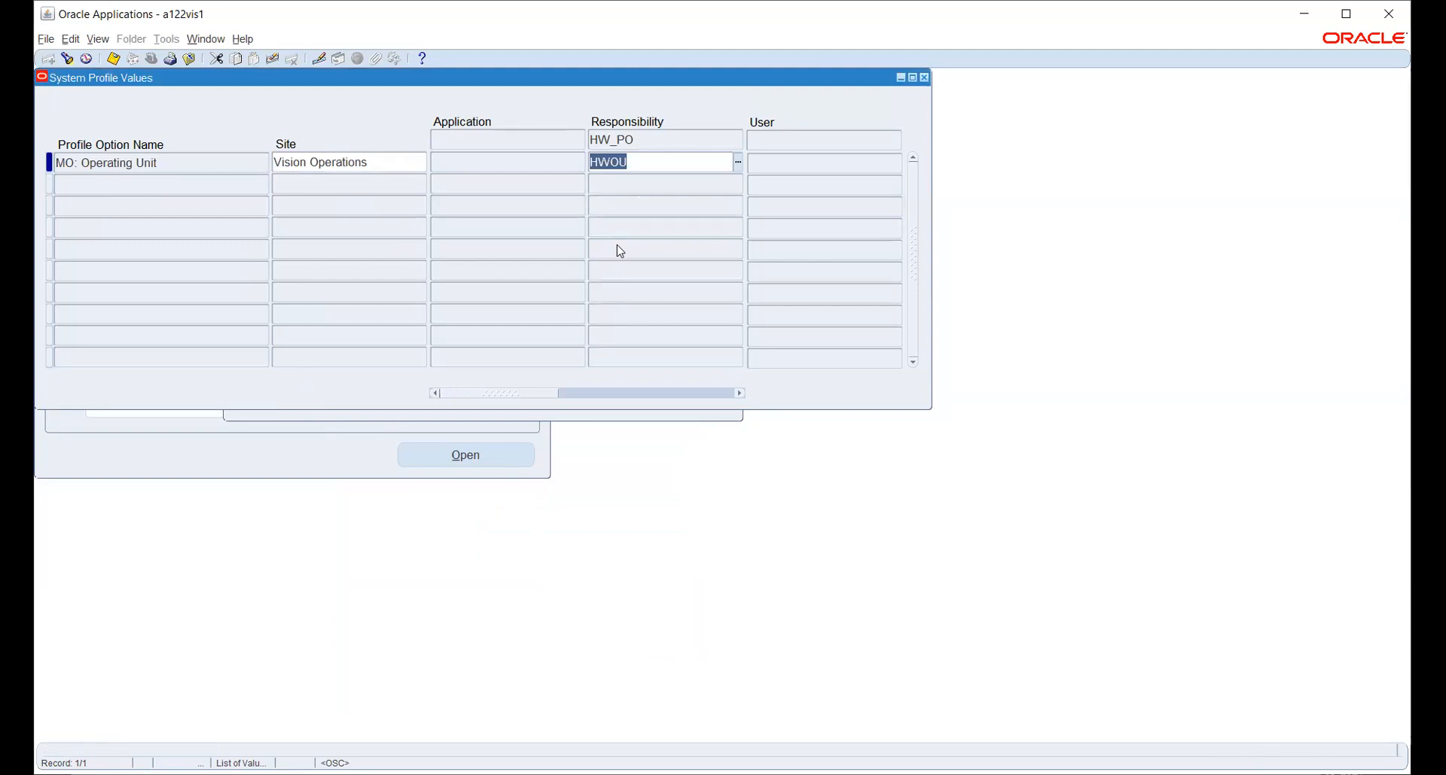
key("ctrl+s")
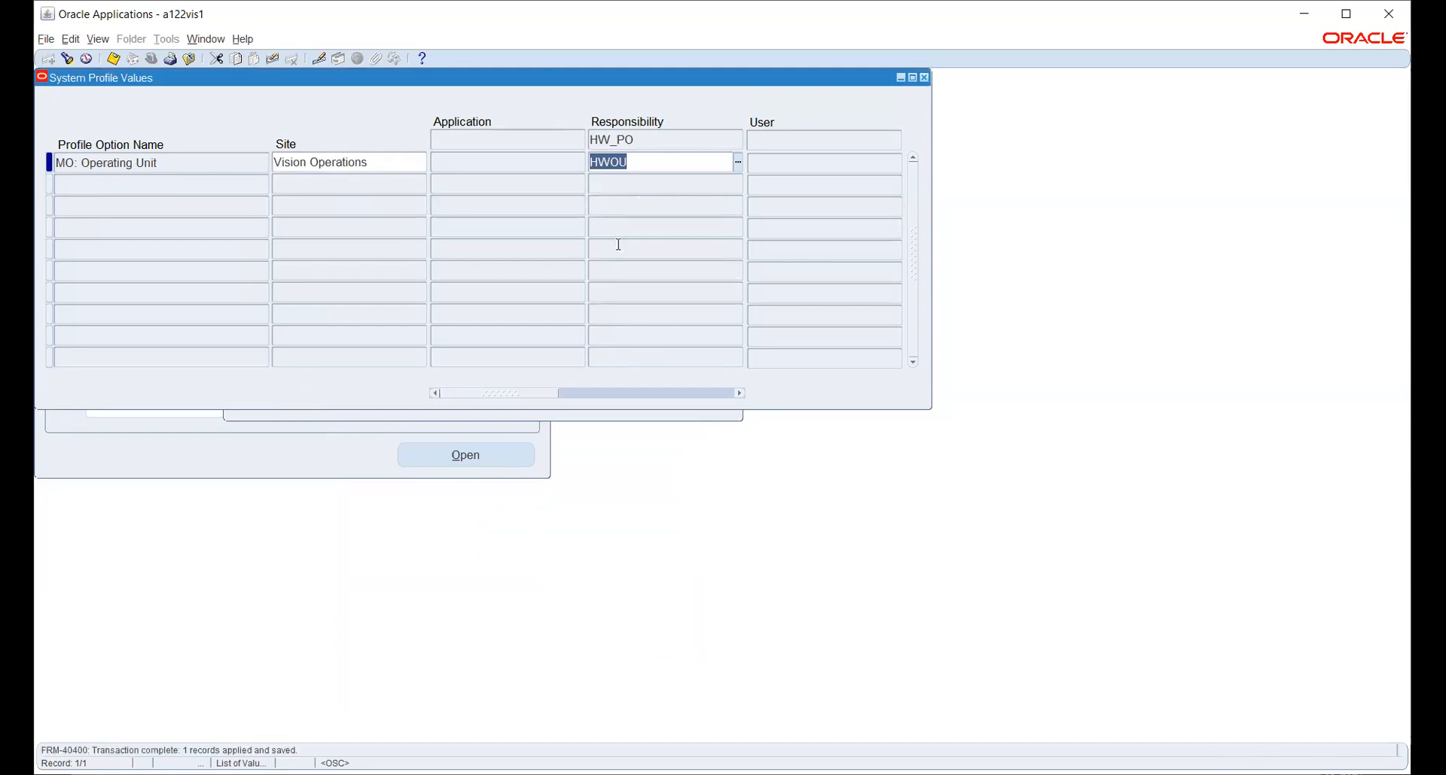
Search profiles with %SECU%PRO and find MO: Security Profile values.
left_click(676, 419)
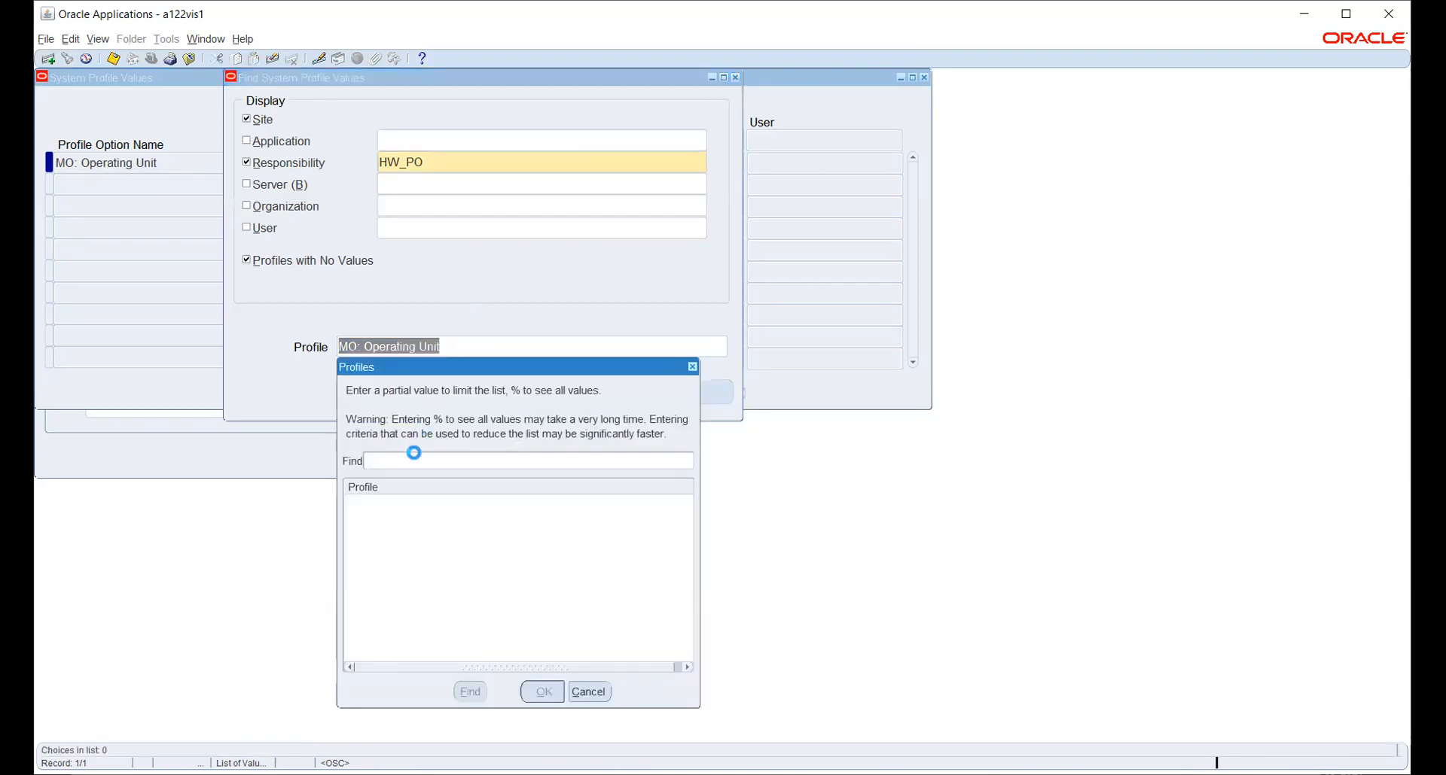
type("m")
key("BackSpace")
key("BackSpace")
key("BackSpace")
type("M")
key("BackSpace")
type("MO:SECUR")
key("BackSpace")
key("BackSpace")
key("BackSpace")
key("BackSpace")
key("BackSpace")
key("BackSpace")
key("BackSpace")
key("BackSpace")
type("%SECU%PRO")
key("Return")
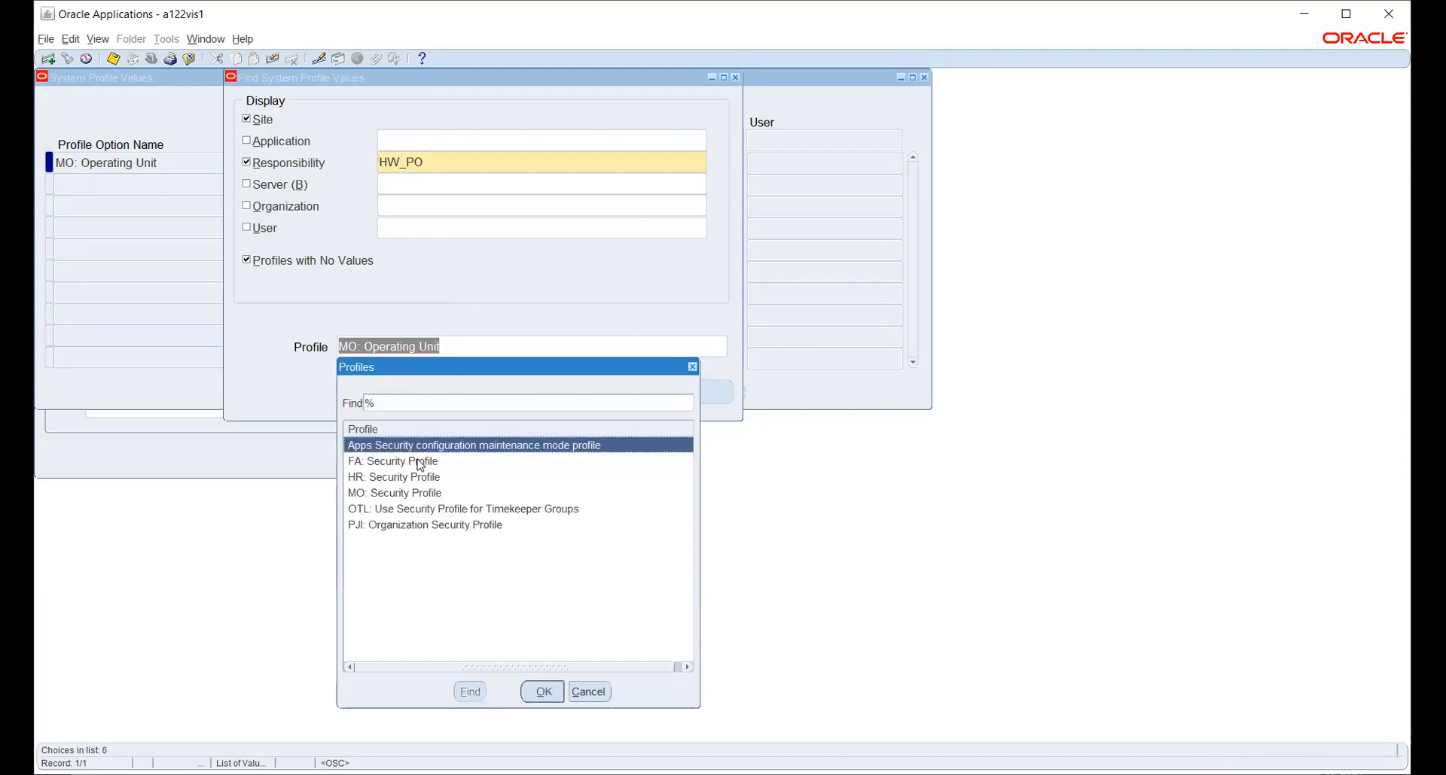
key("Down")
key("Down")
key("Down")
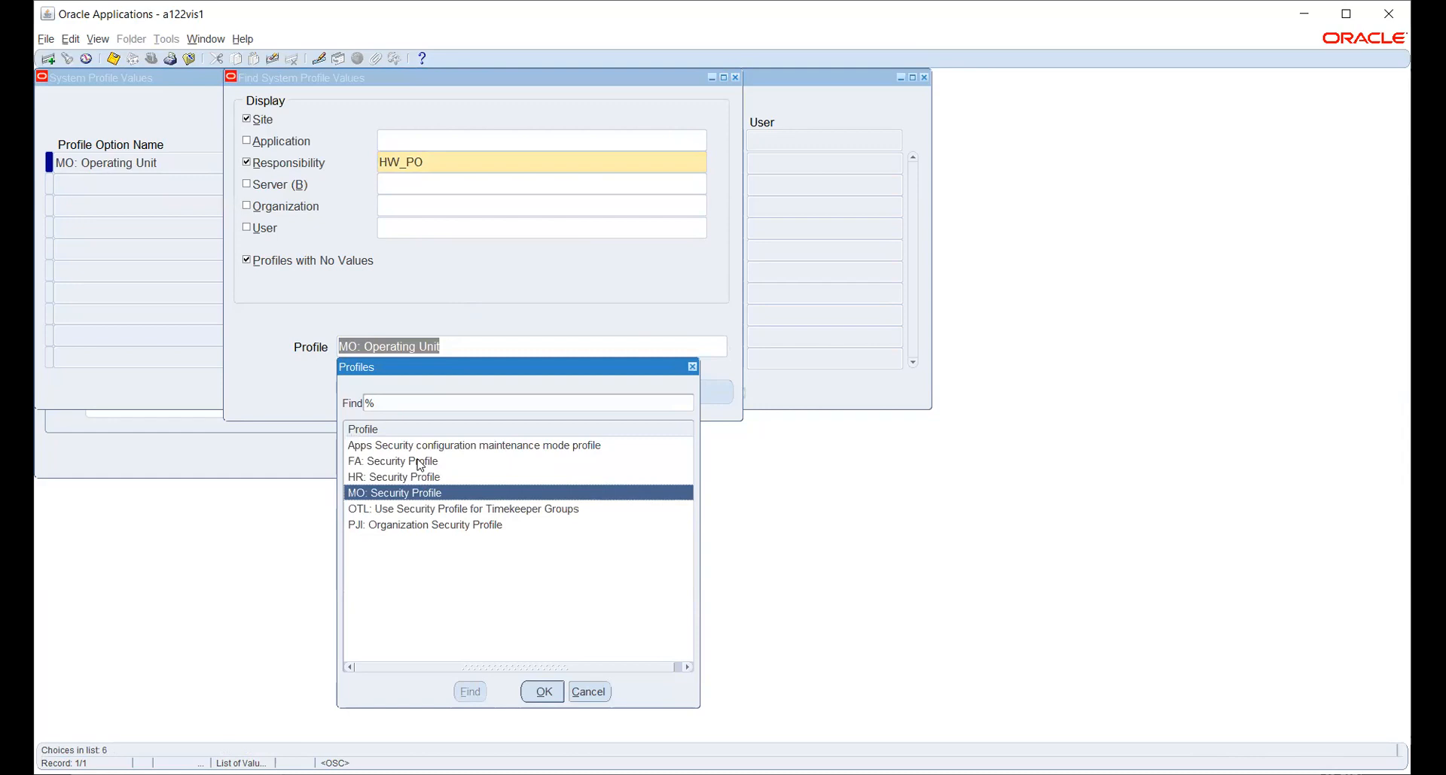
key("Return")
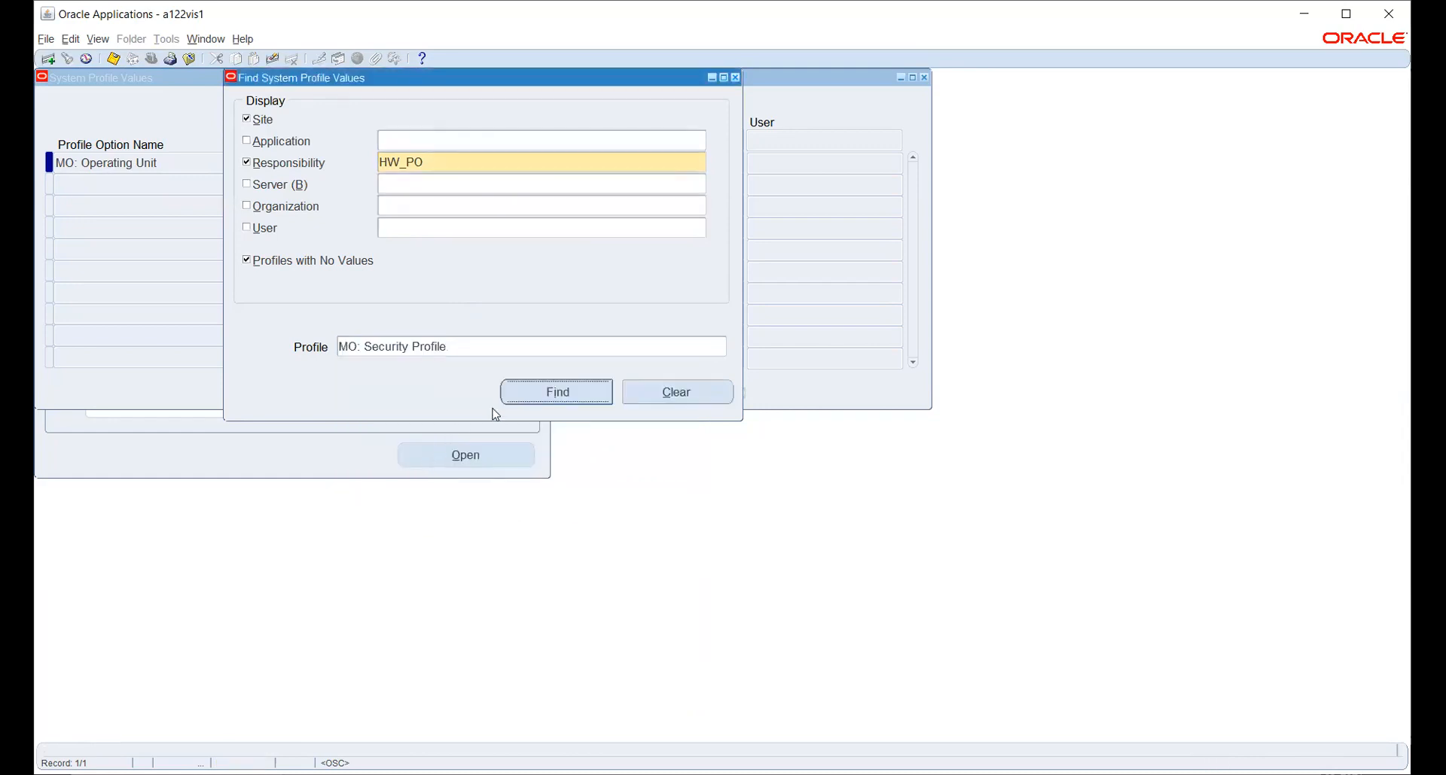
left_click(527, 398)
Set HW_PO's MO: Security Profile to HW_SEC_PROFILE and save.
left_click(612, 168)
type("HW")
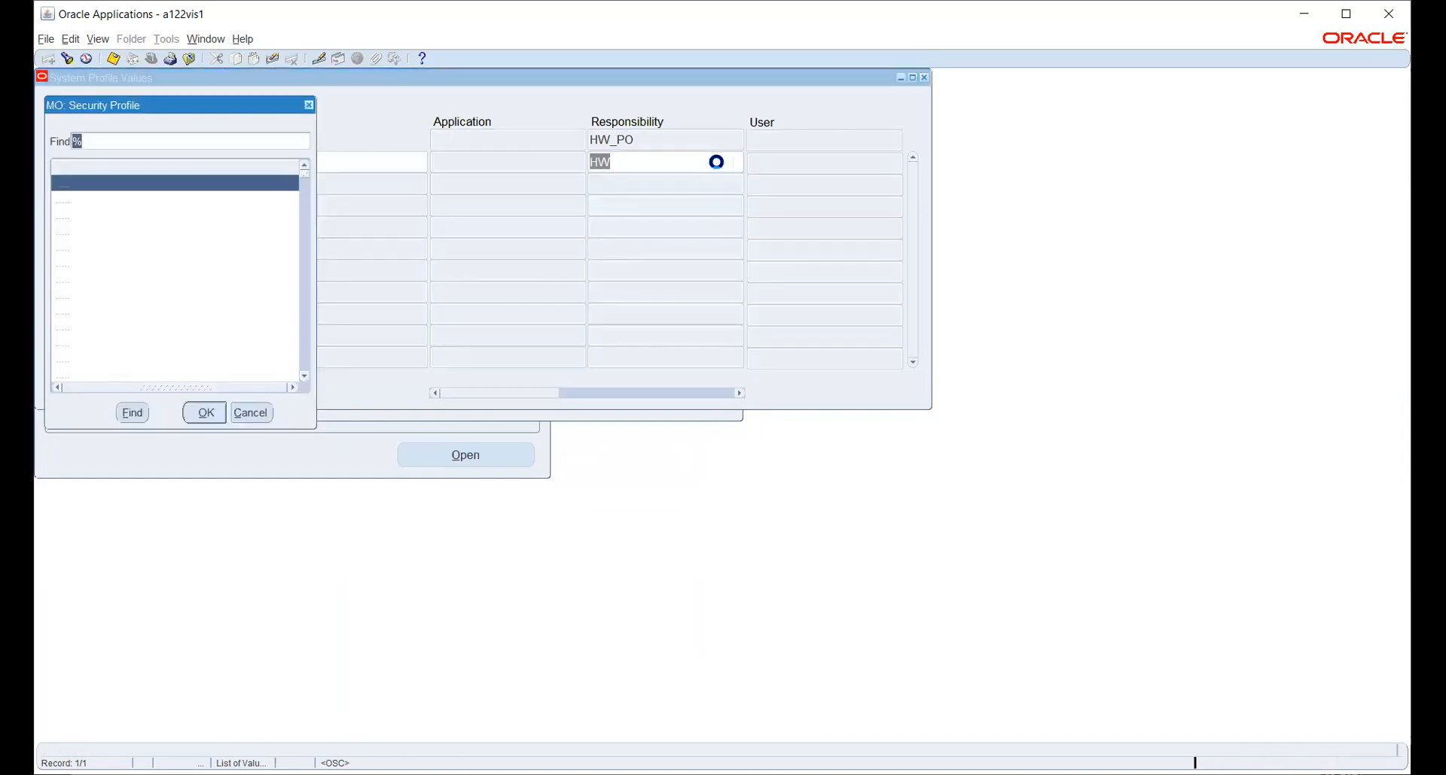
type("hw_")
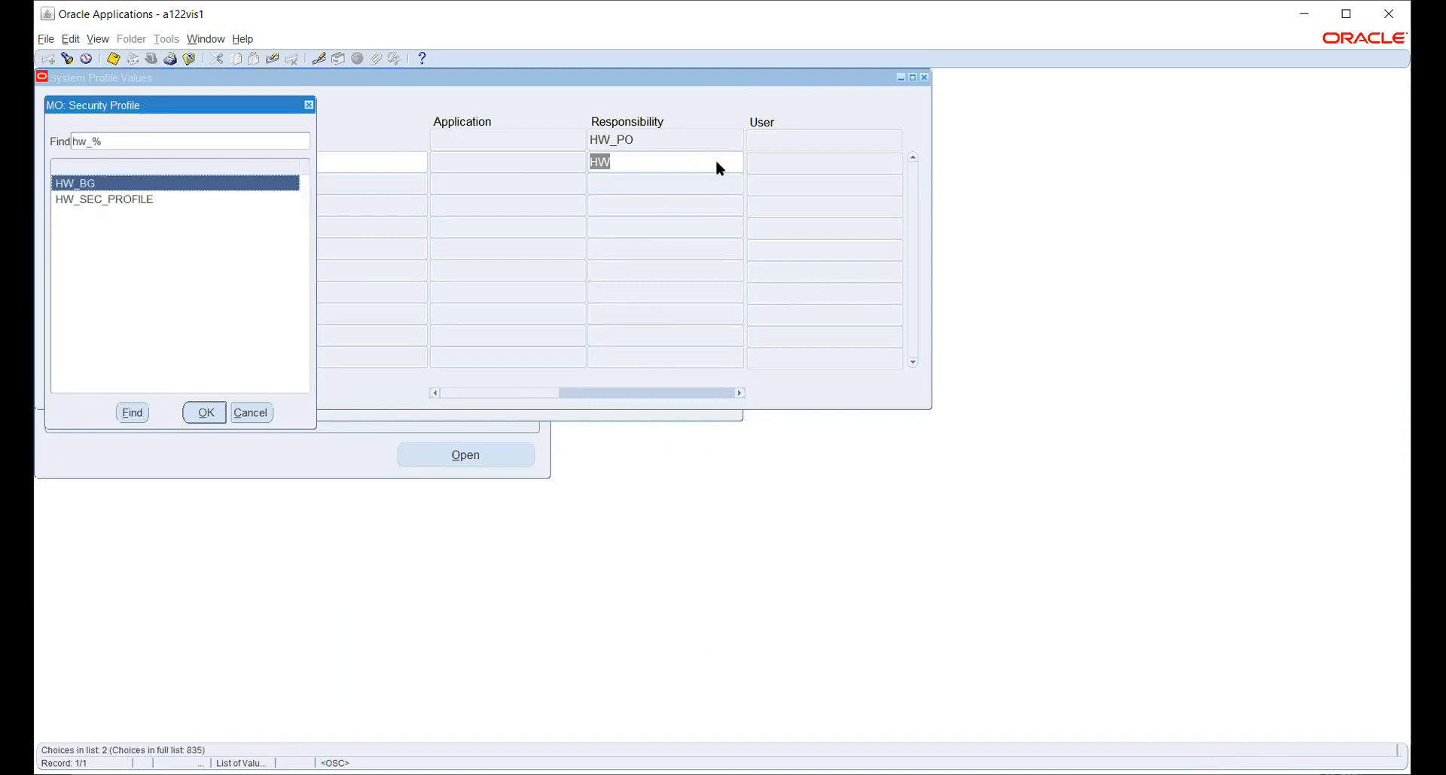
key("Down")
key("Return")
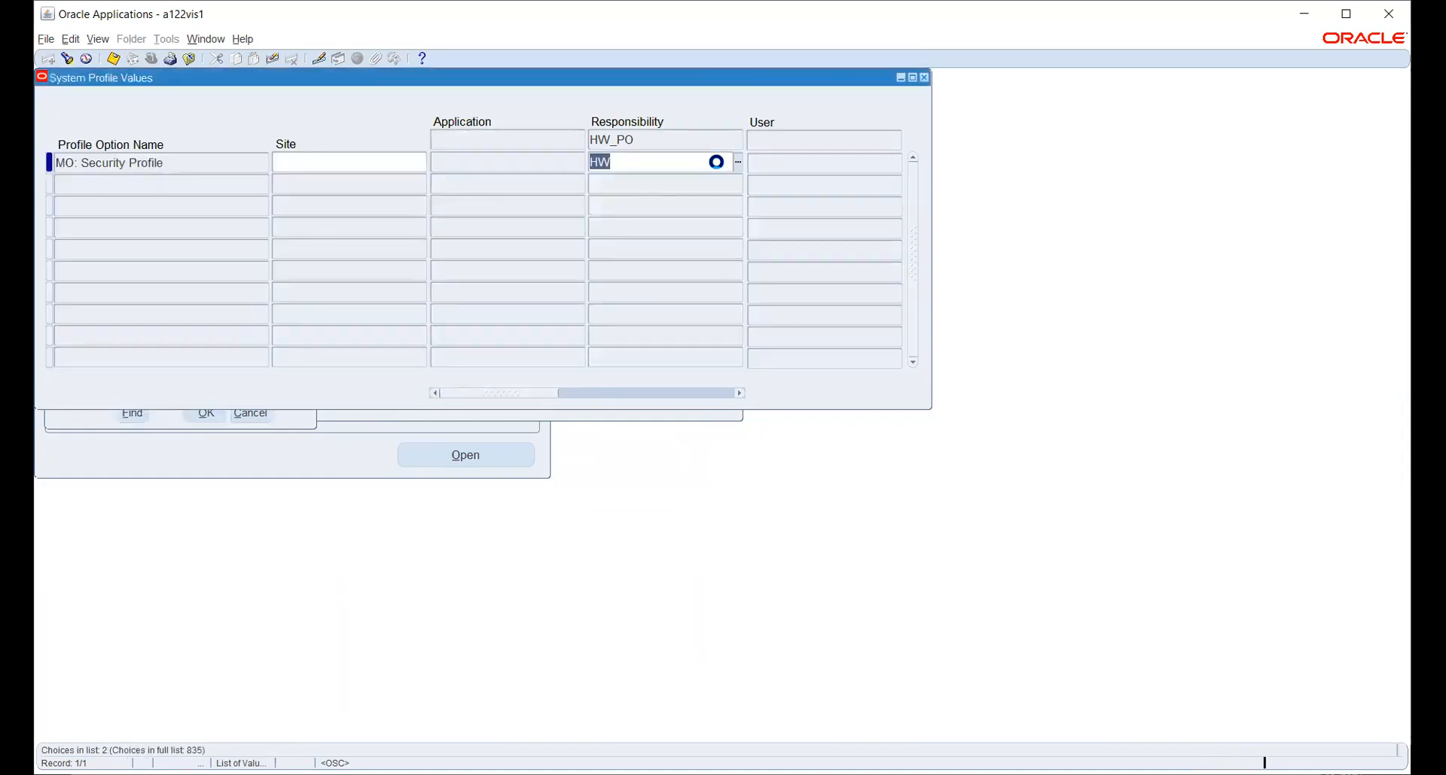
key("ctrl+s")
Search profiles with %SECU%PROF% and find HR: Security Profile values.
left_click(645, 414)
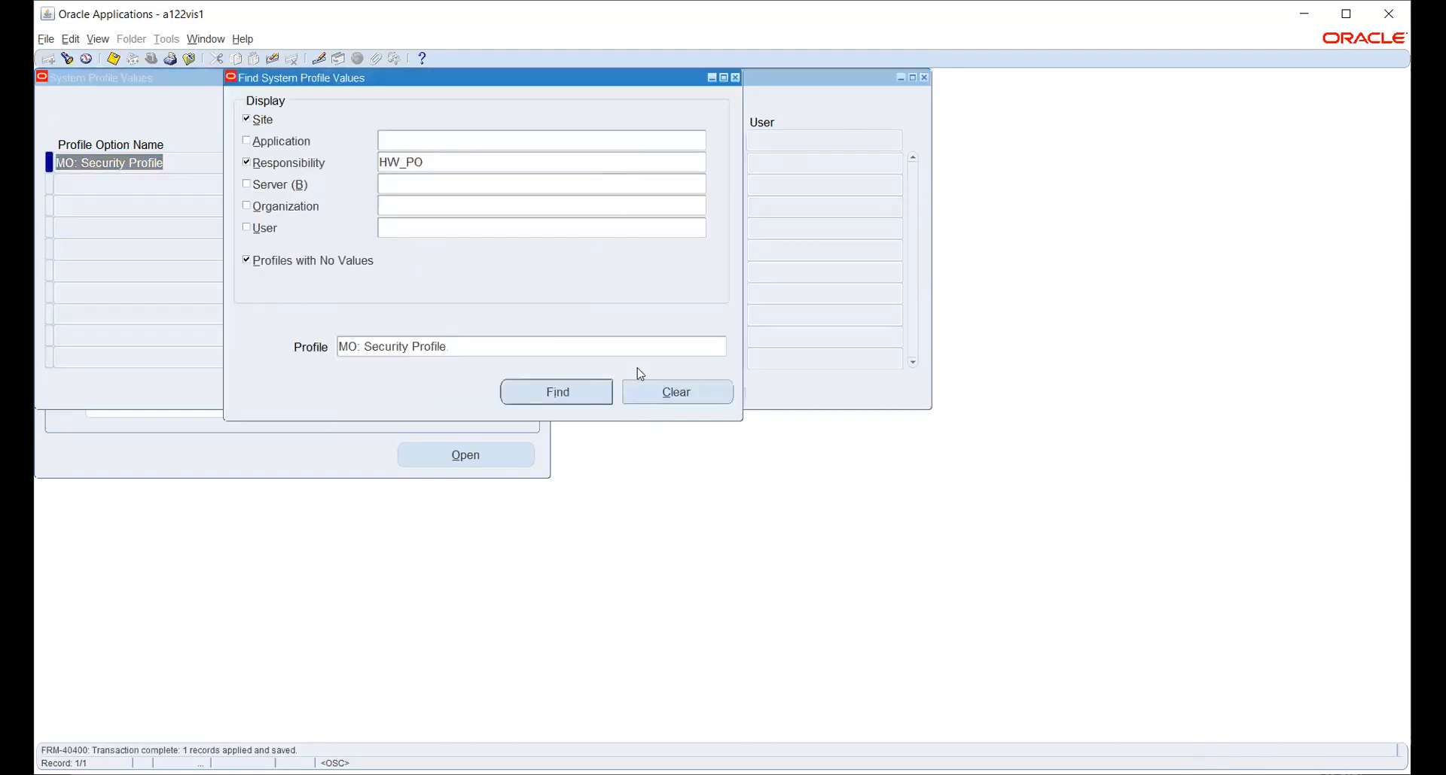
left_click(699, 347)
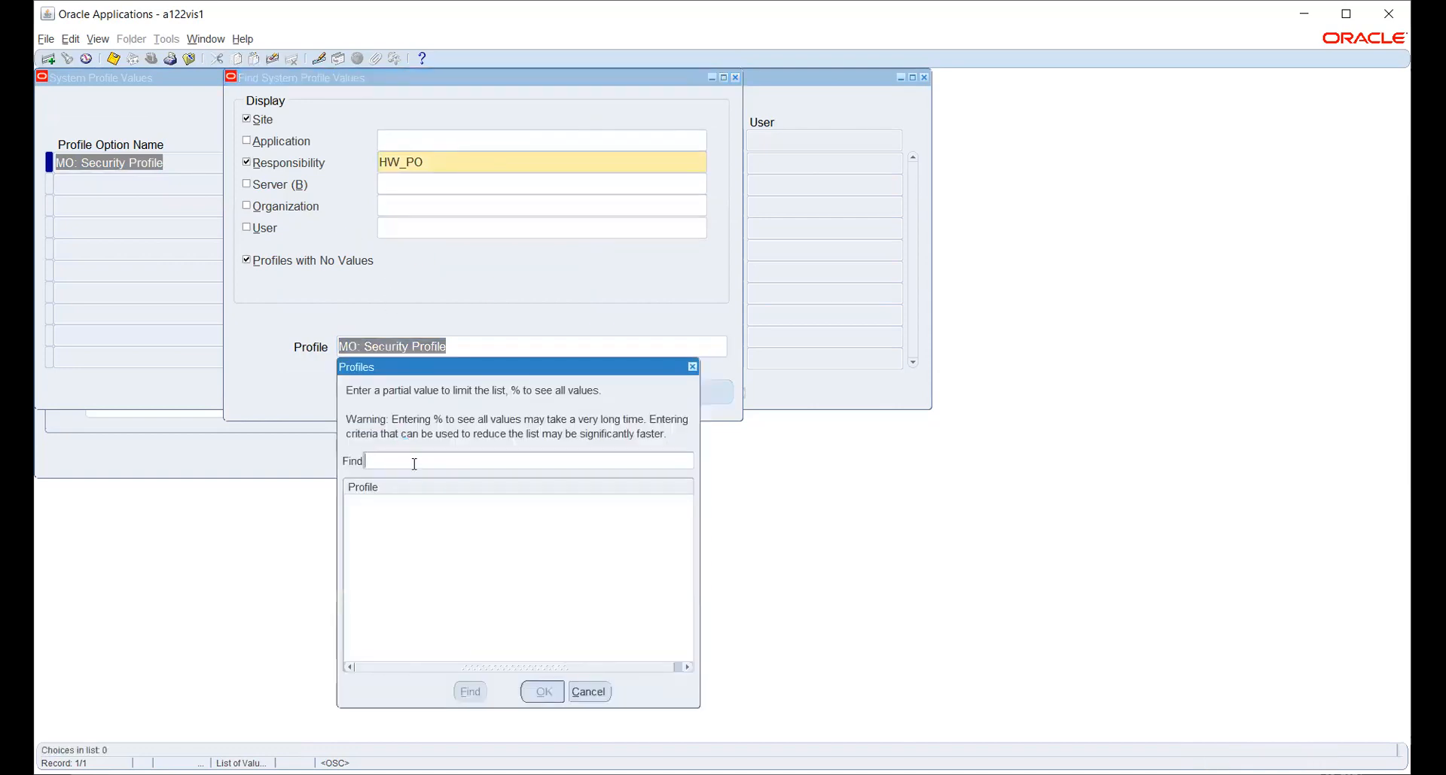
type("%SECU%PROF%")
key("Return")
key("Down")
key("Down")
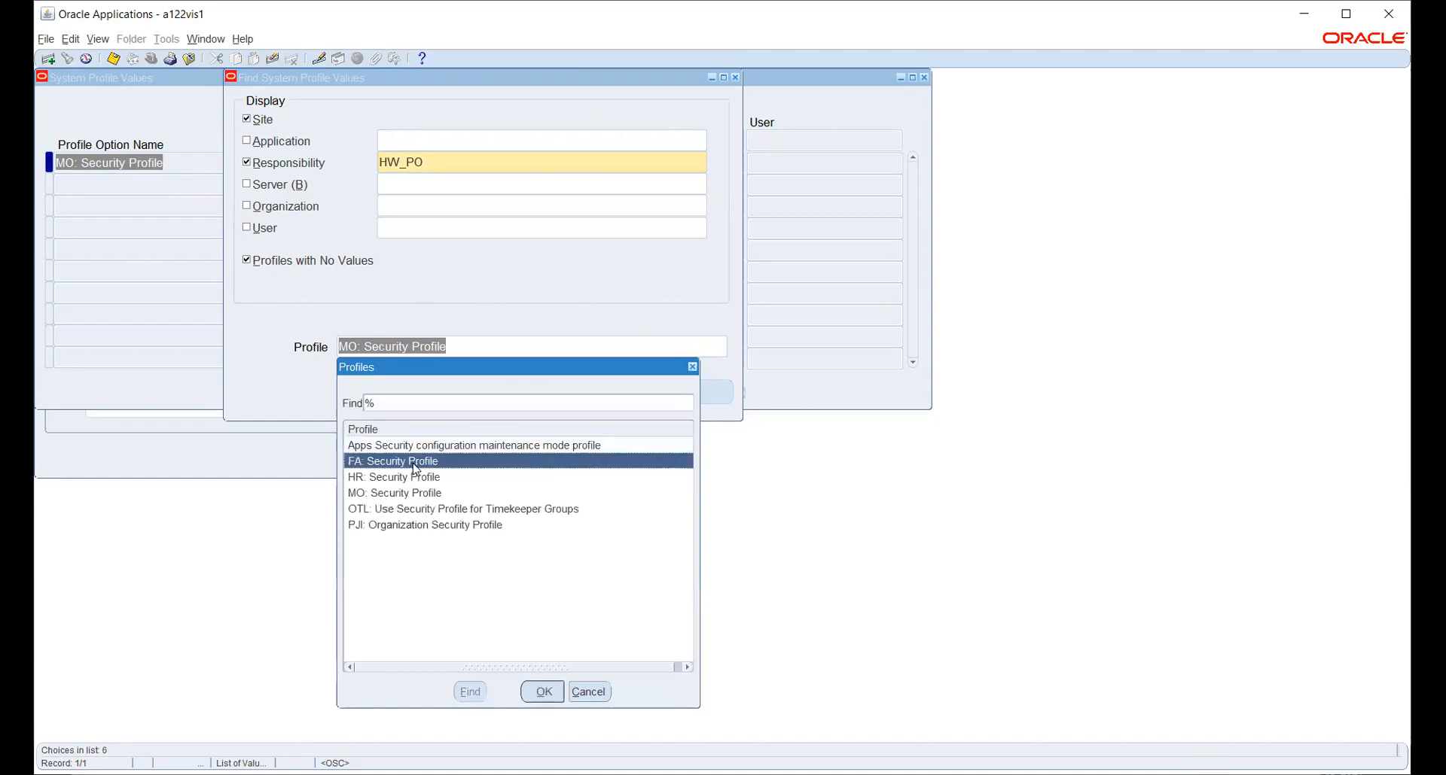
key("Return")
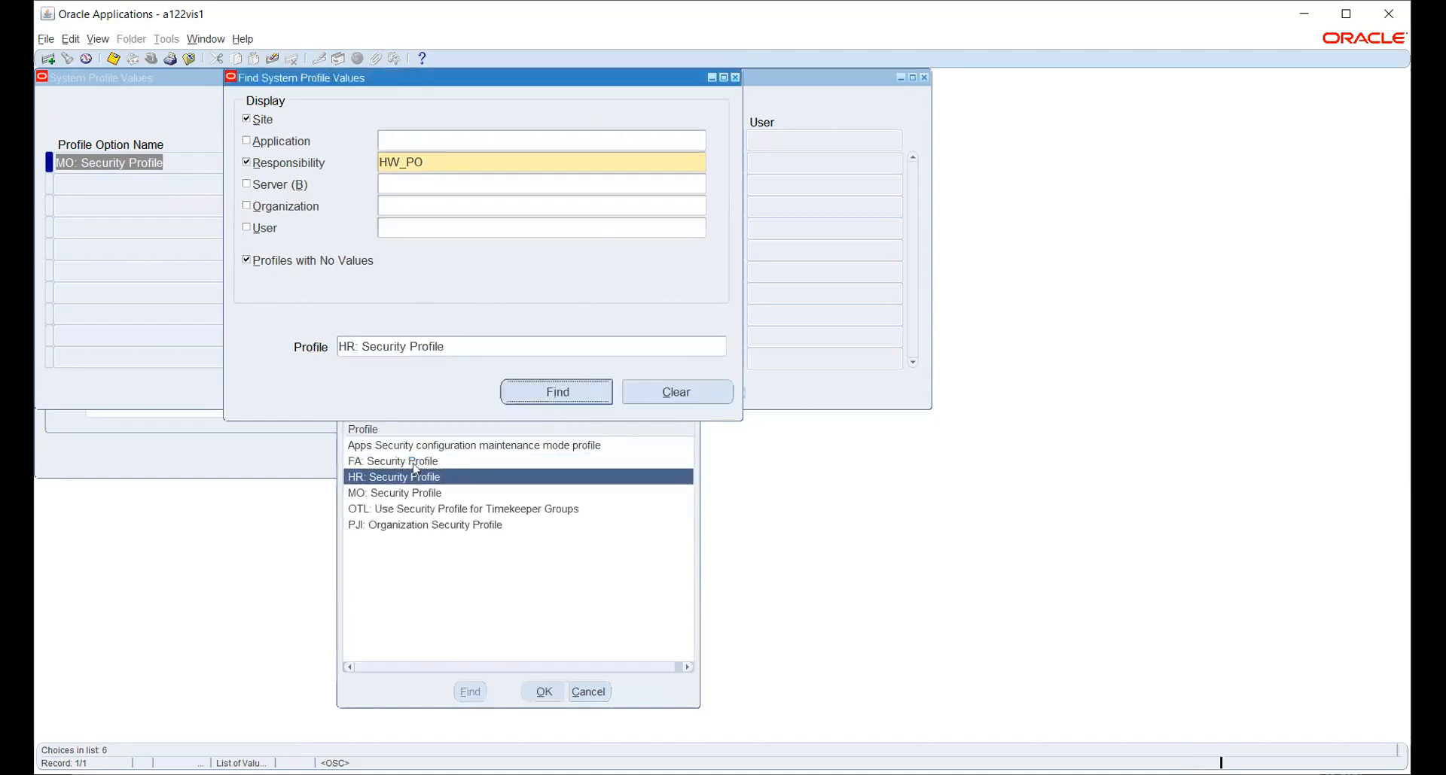
key("Return")
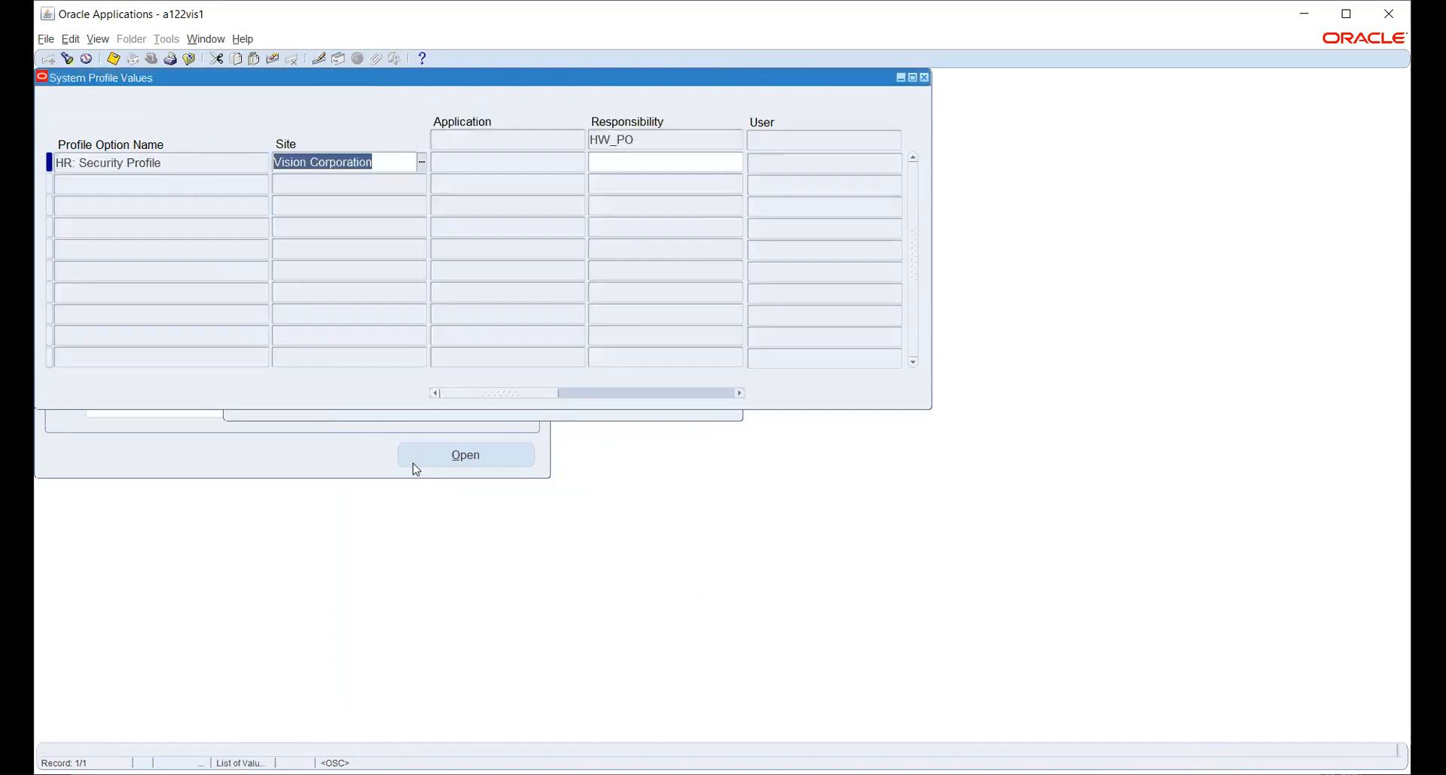
Set HW_PO's HR: Security Profile to HW_SEC_PROFILE and save.
left_click(699, 161)
type("HW")
key("Tab")
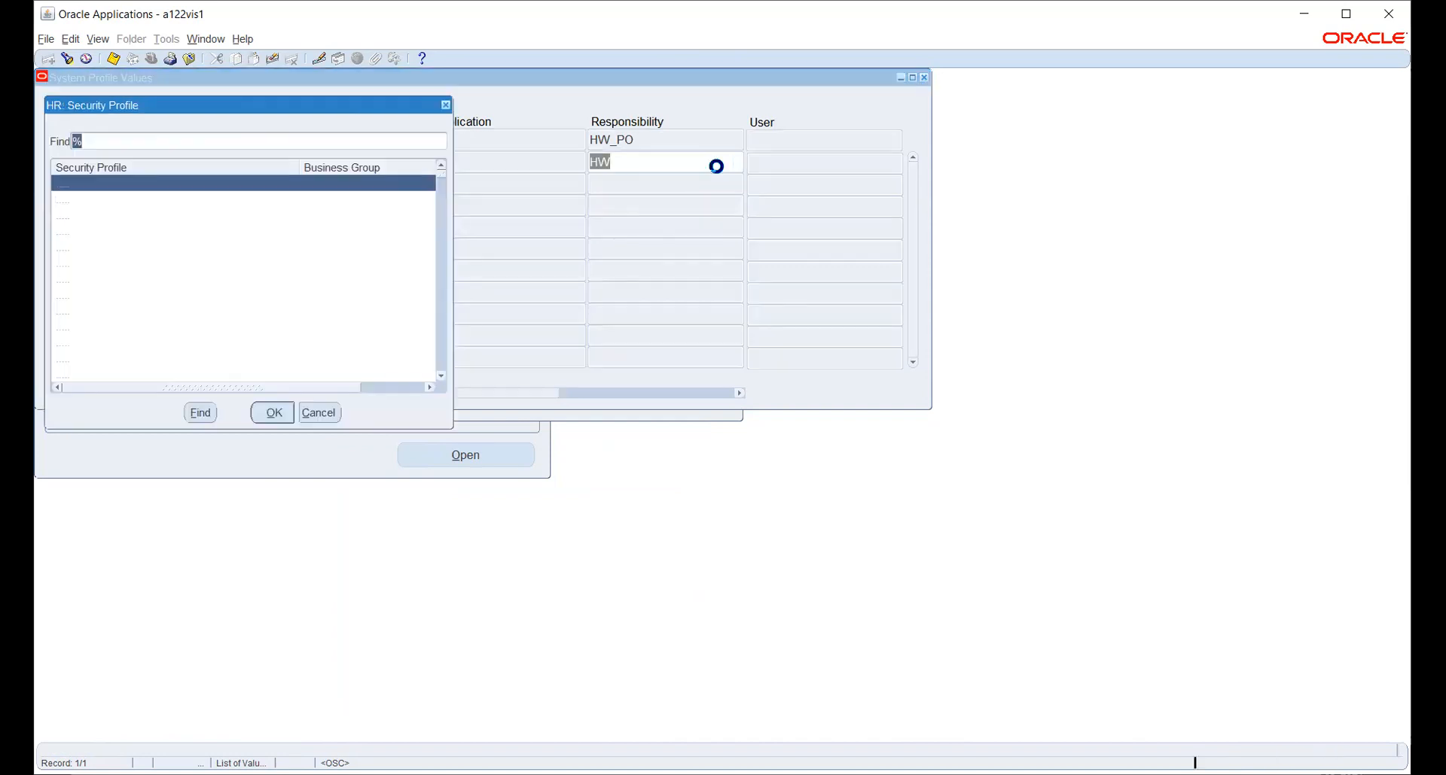
type("h")
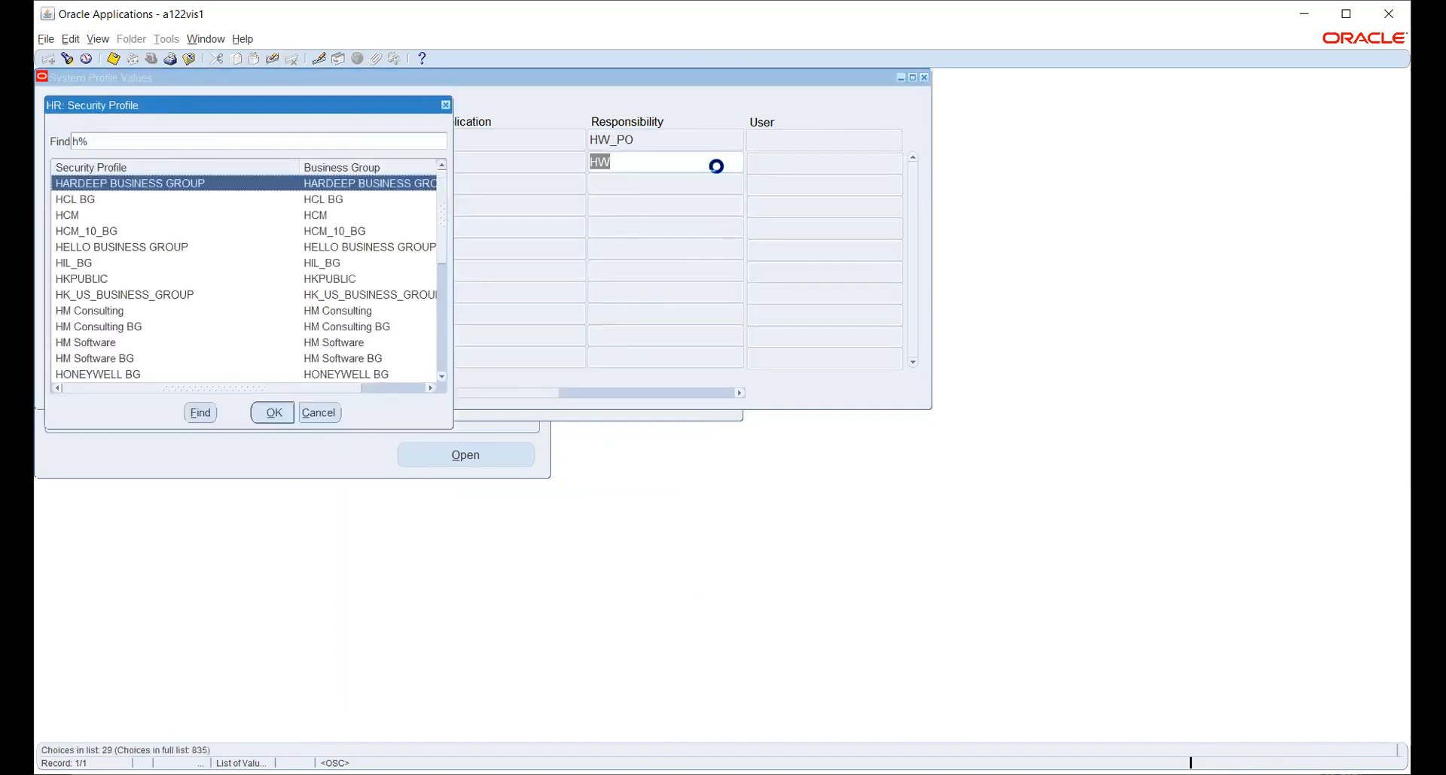
type("w_")
key("Down")
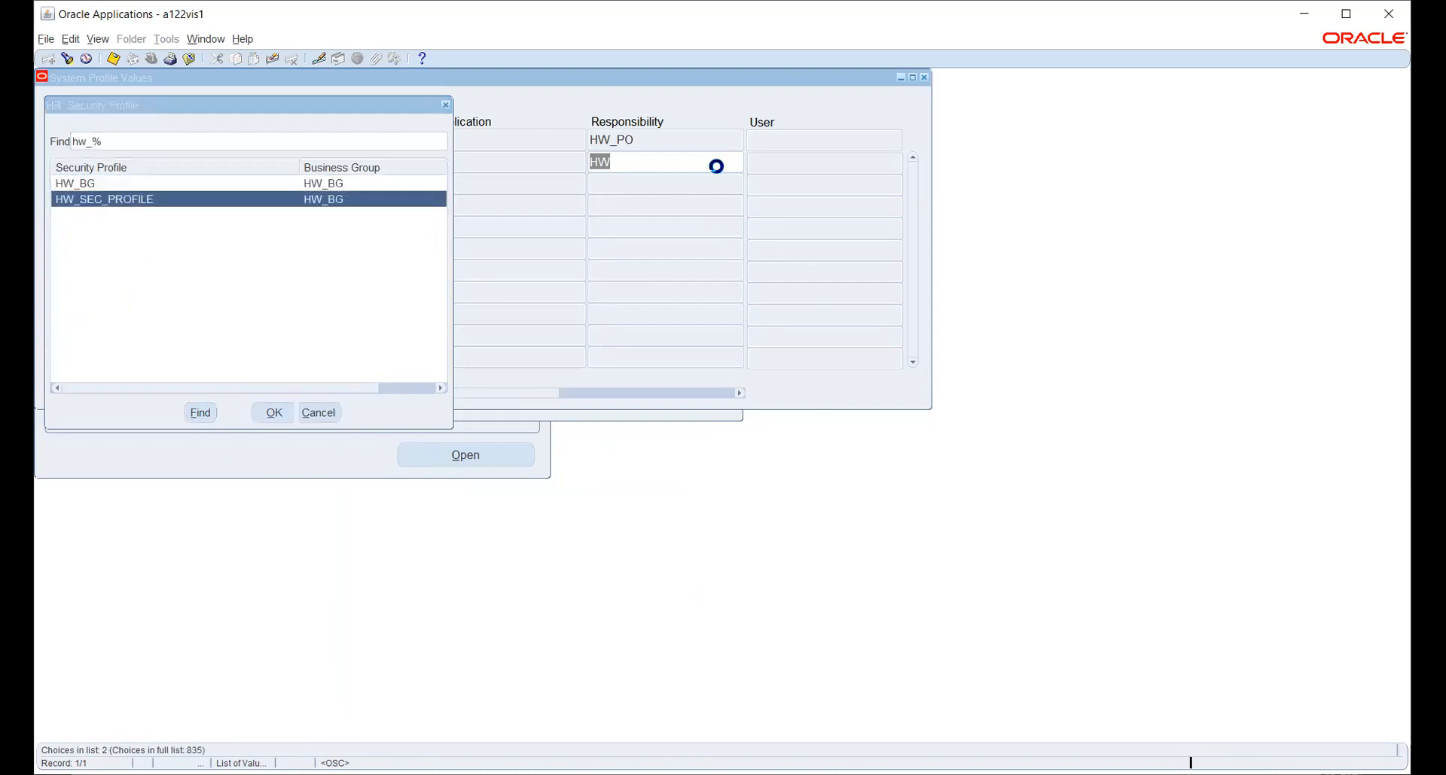
key("Return")
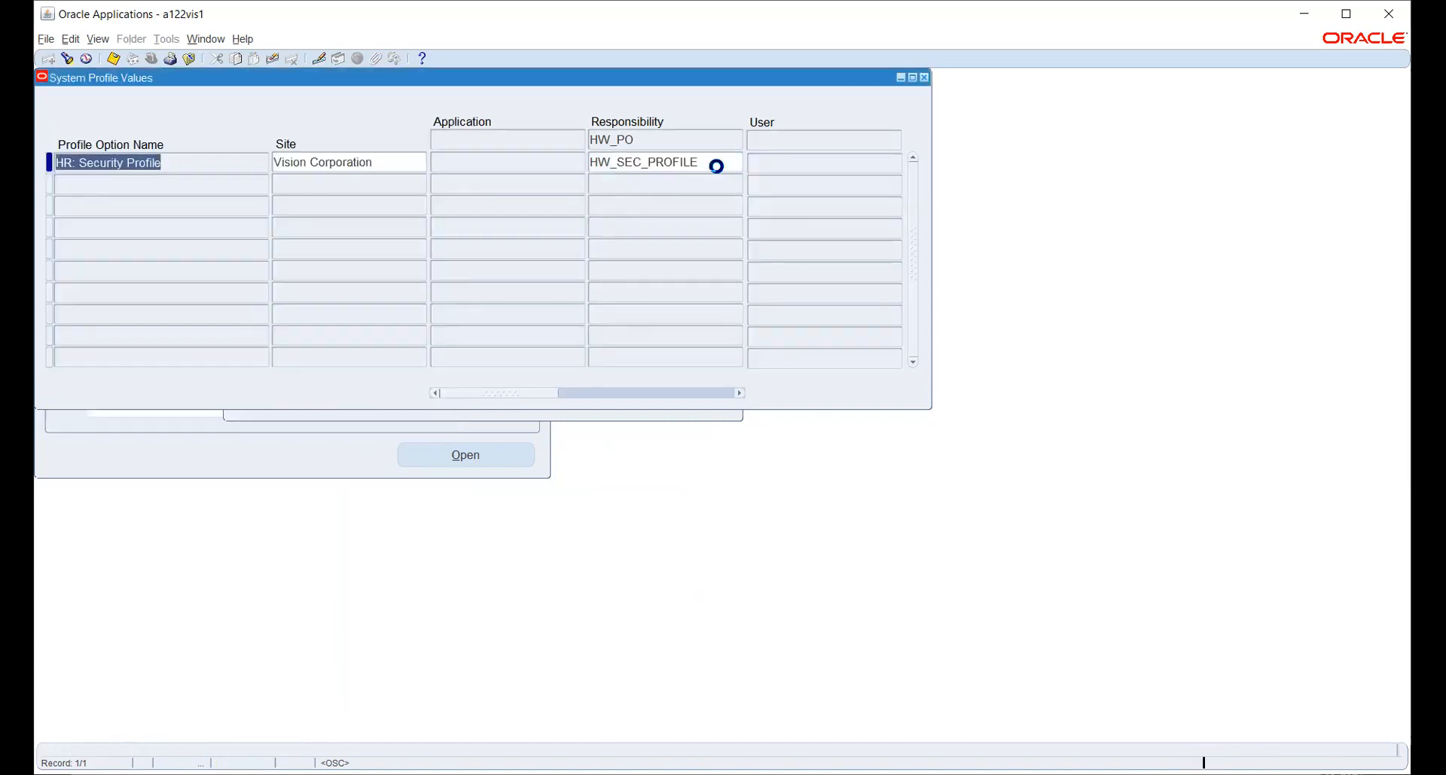
key("F4")
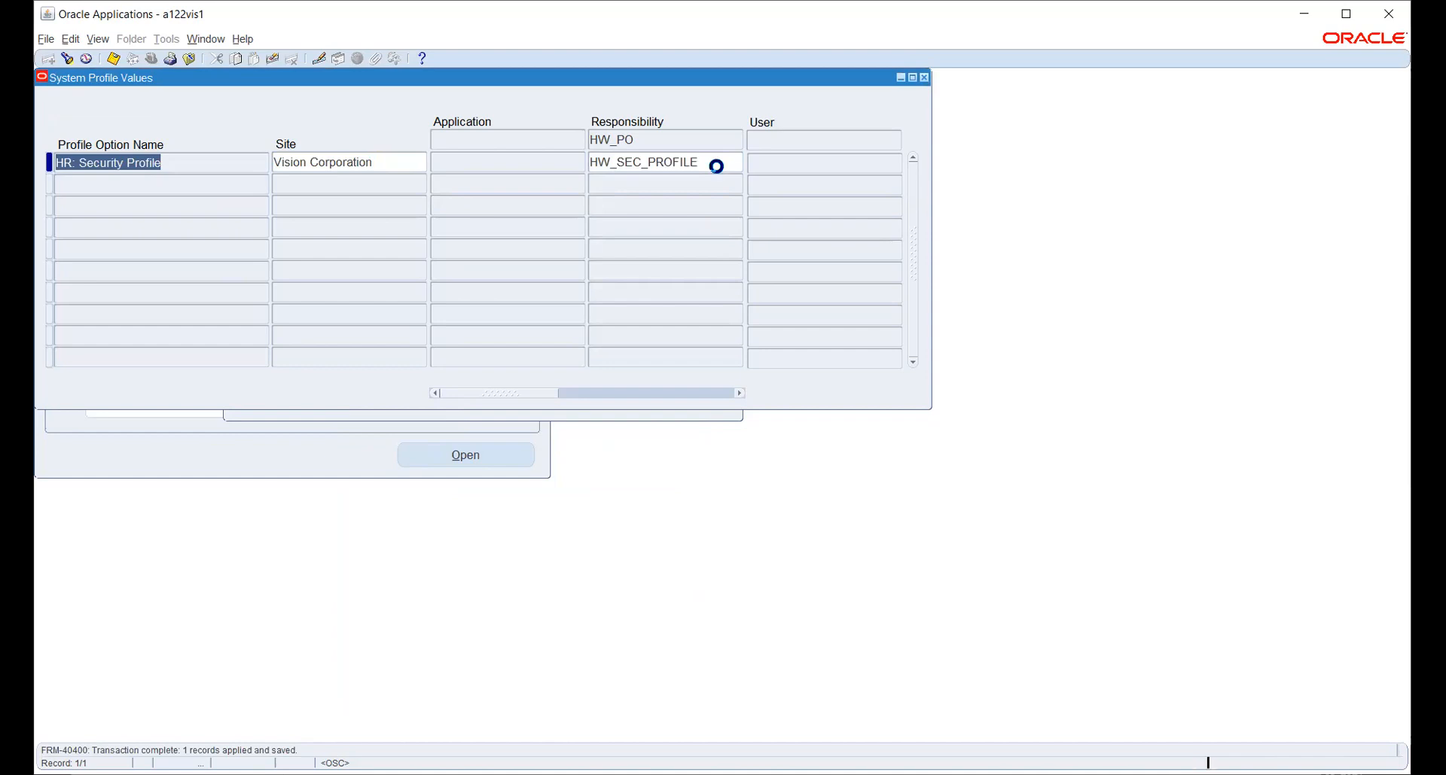
Switch the active responsibility to HW_PO.
left_click(151, 58)
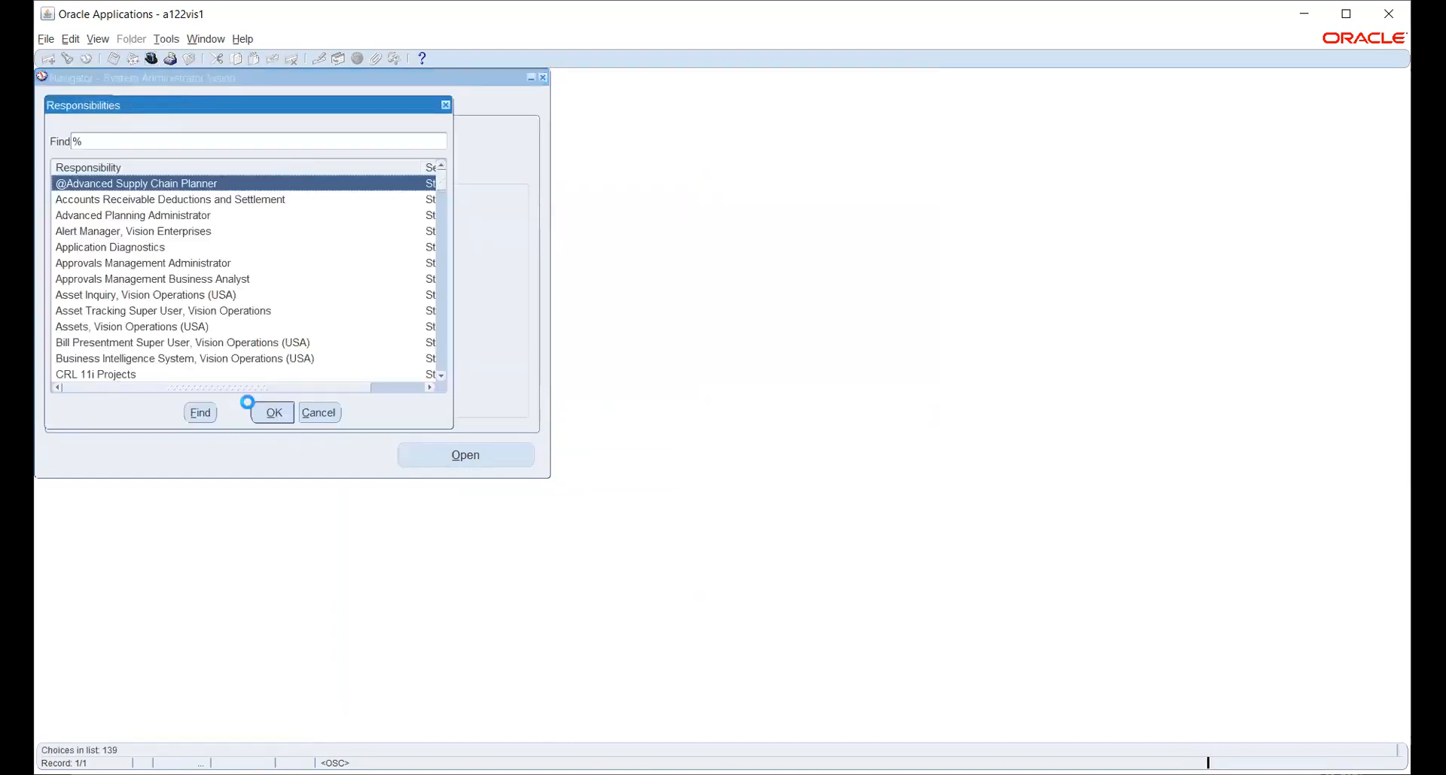
type("h")
key("Down")
left_click(253, 410)
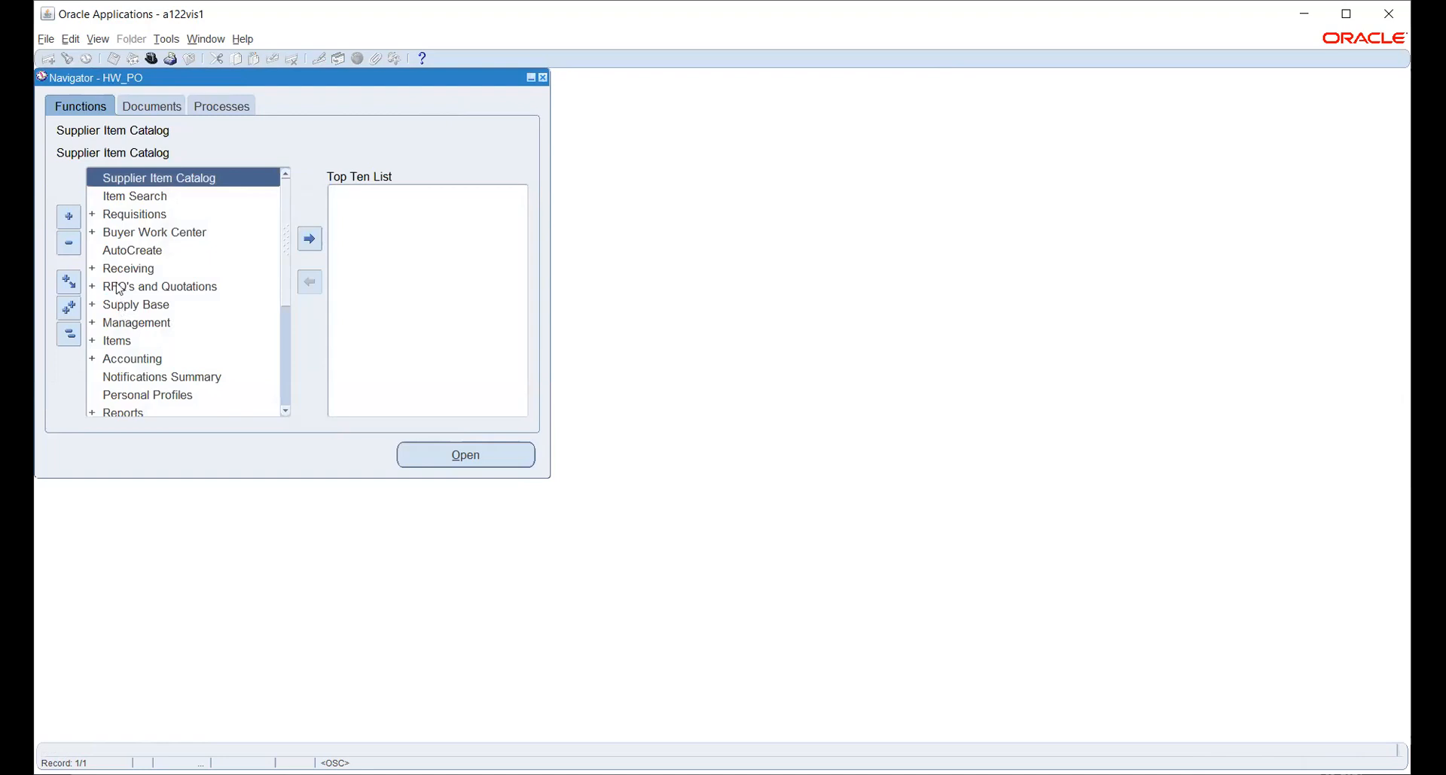
Expand Setup > Organizations to reach Purchasing Options, then return to the Applications window.
scroll(136, 330, "down", 3)
scroll(137, 330, "down", 1)
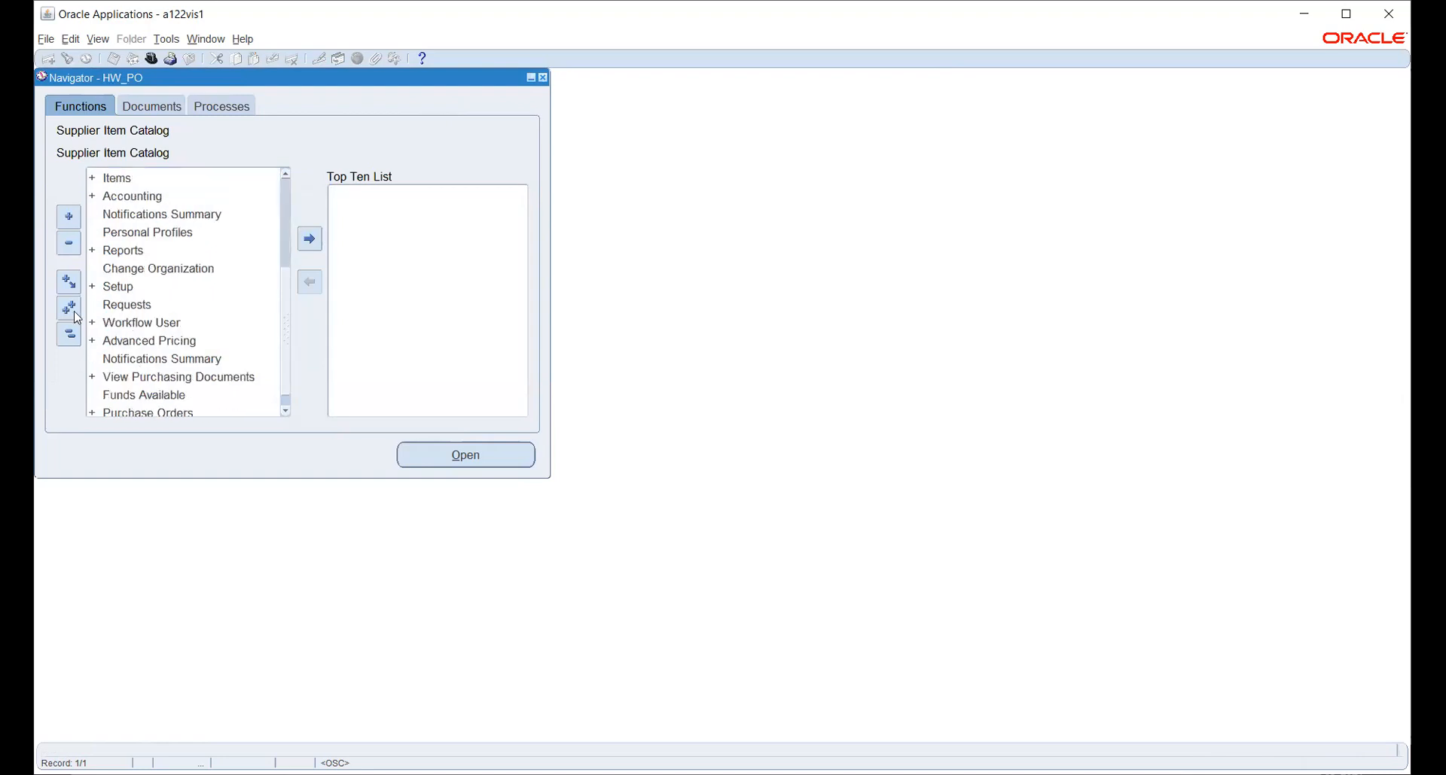
left_click(111, 286)
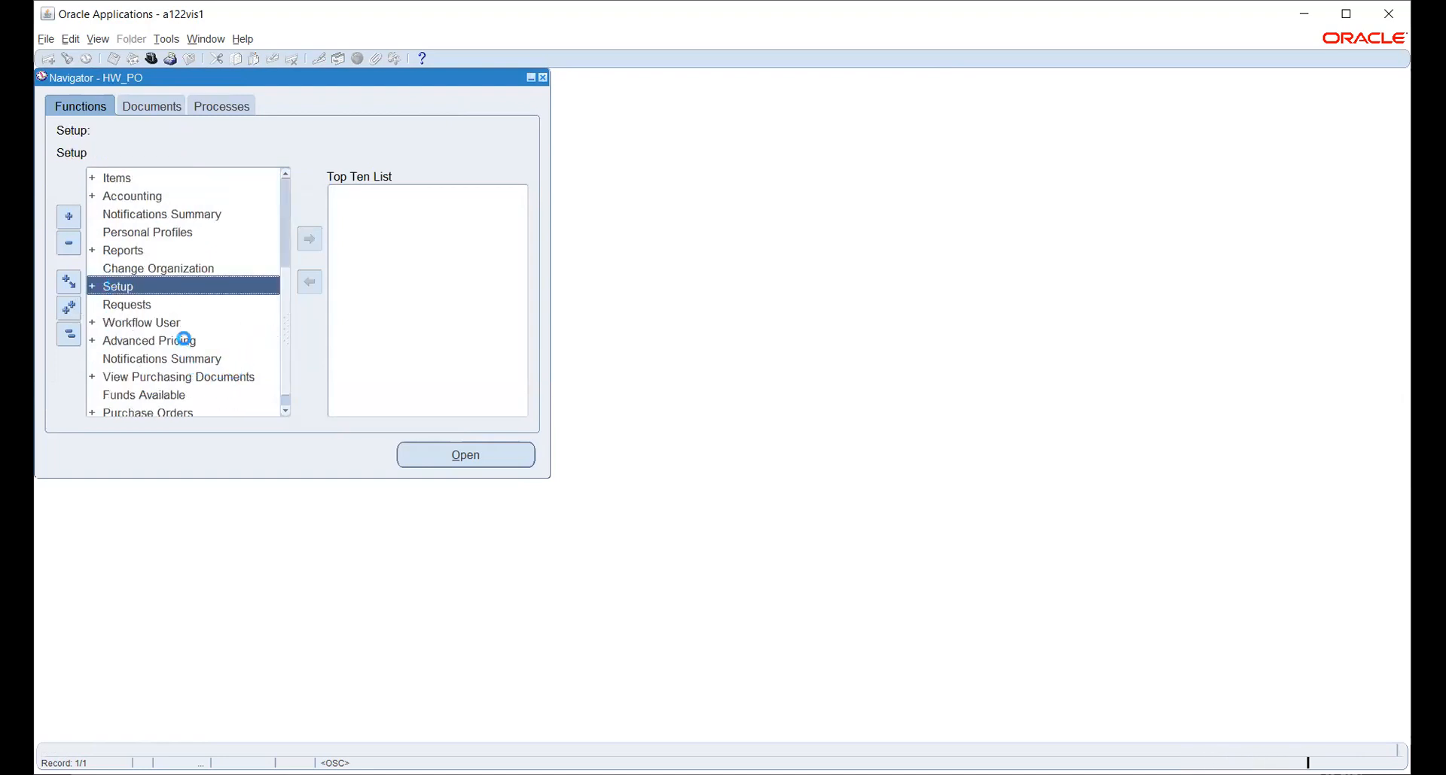
scroll(188, 327, "down", 3)
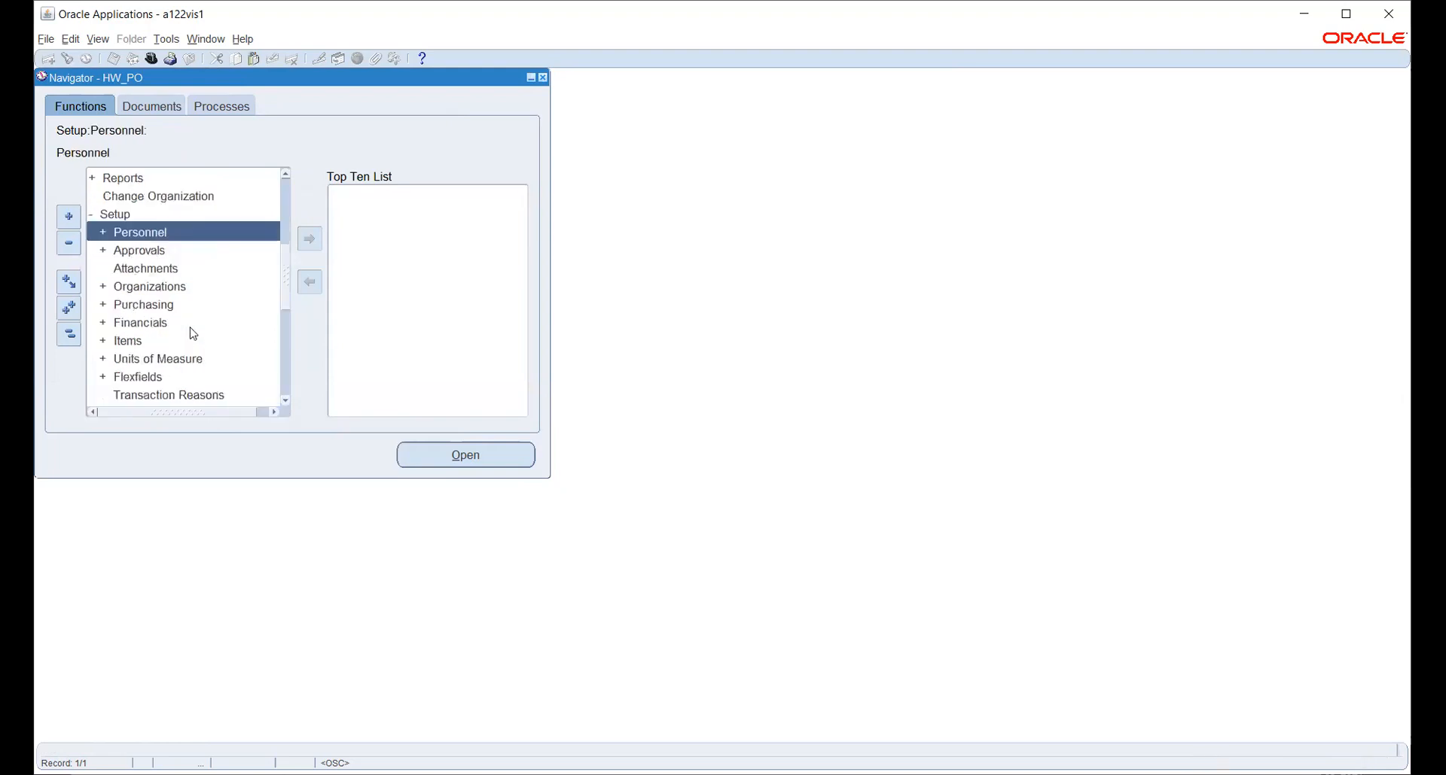
double_click(150, 286)
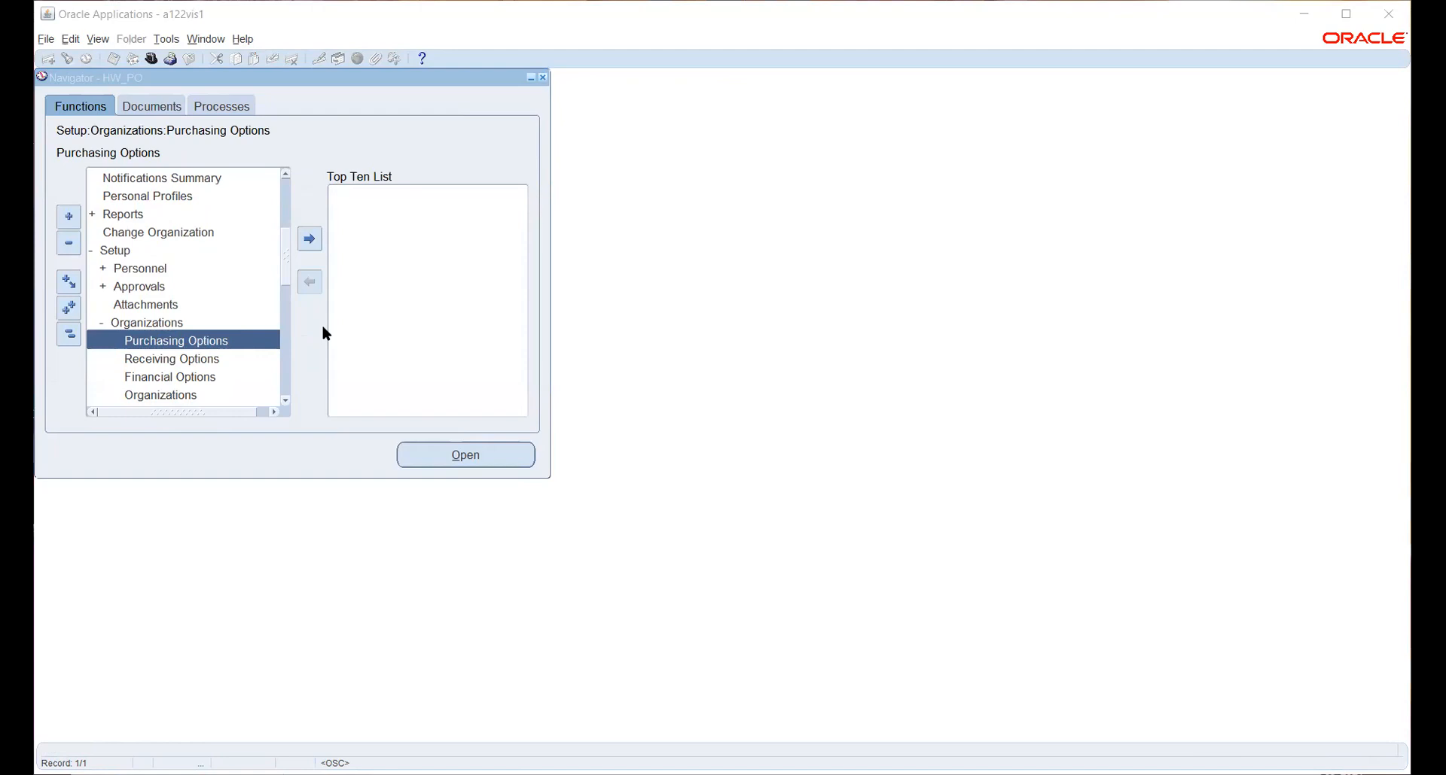
left_click(603, 488)
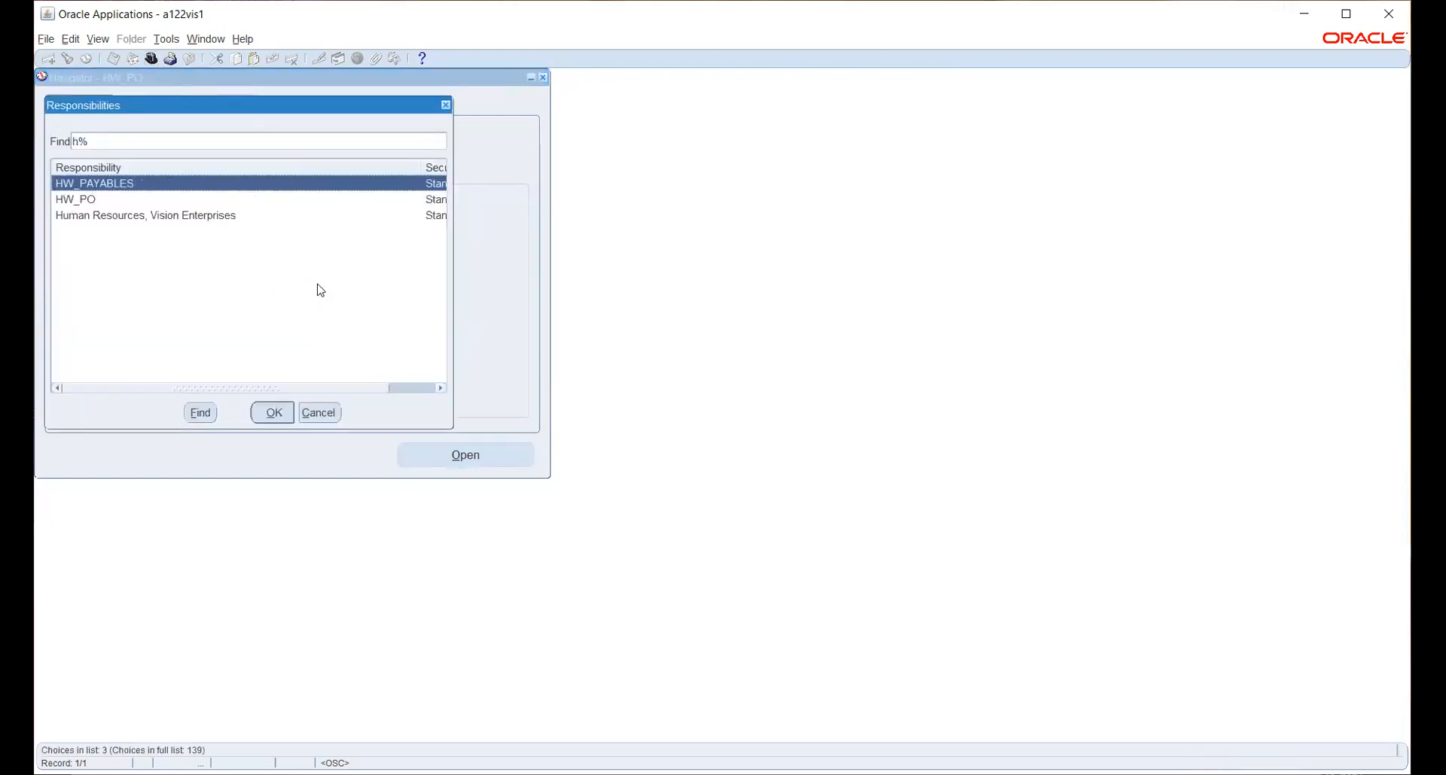
Switch to the Human Resources responsibility and open the concurrent Requests window.
key("Down")
key("Down")
key("Return")
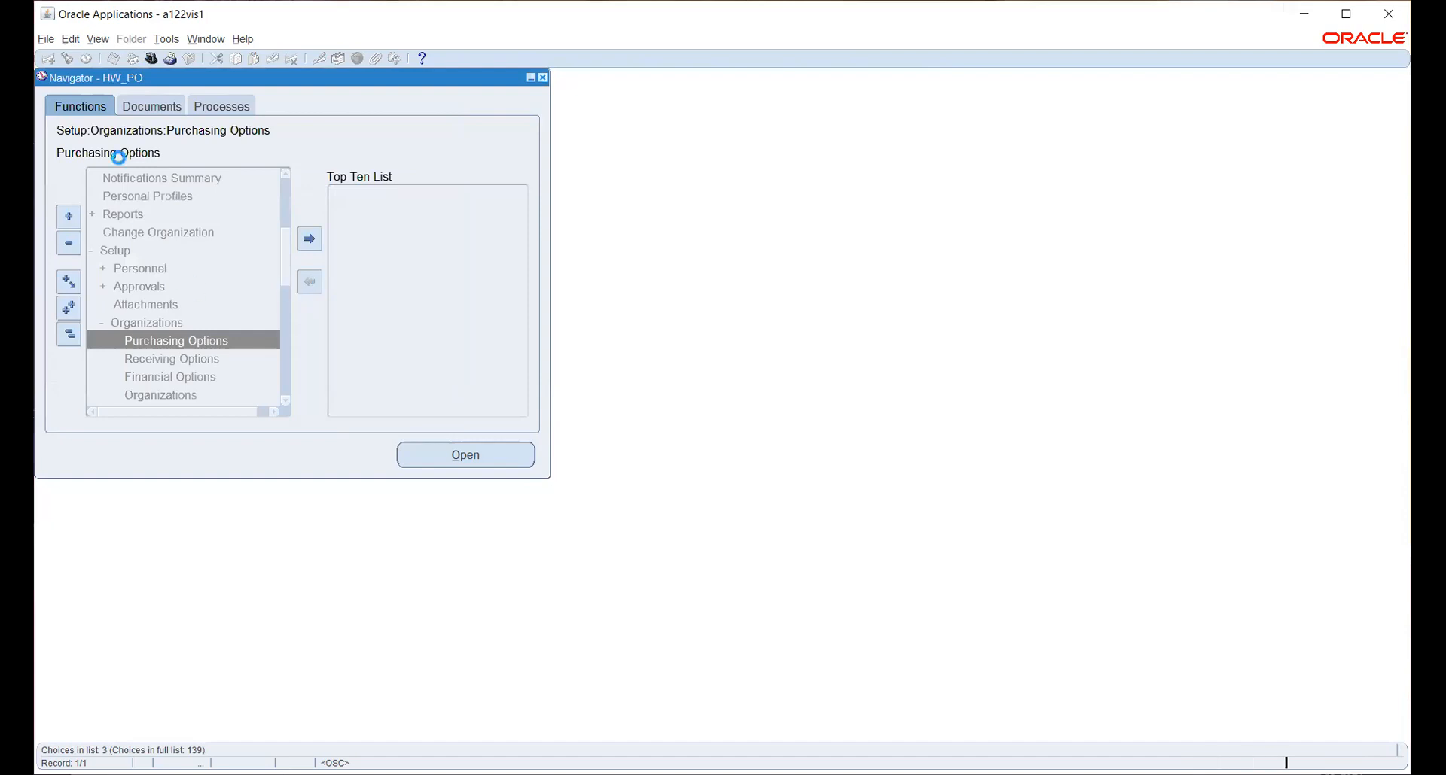
left_click(98, 42)
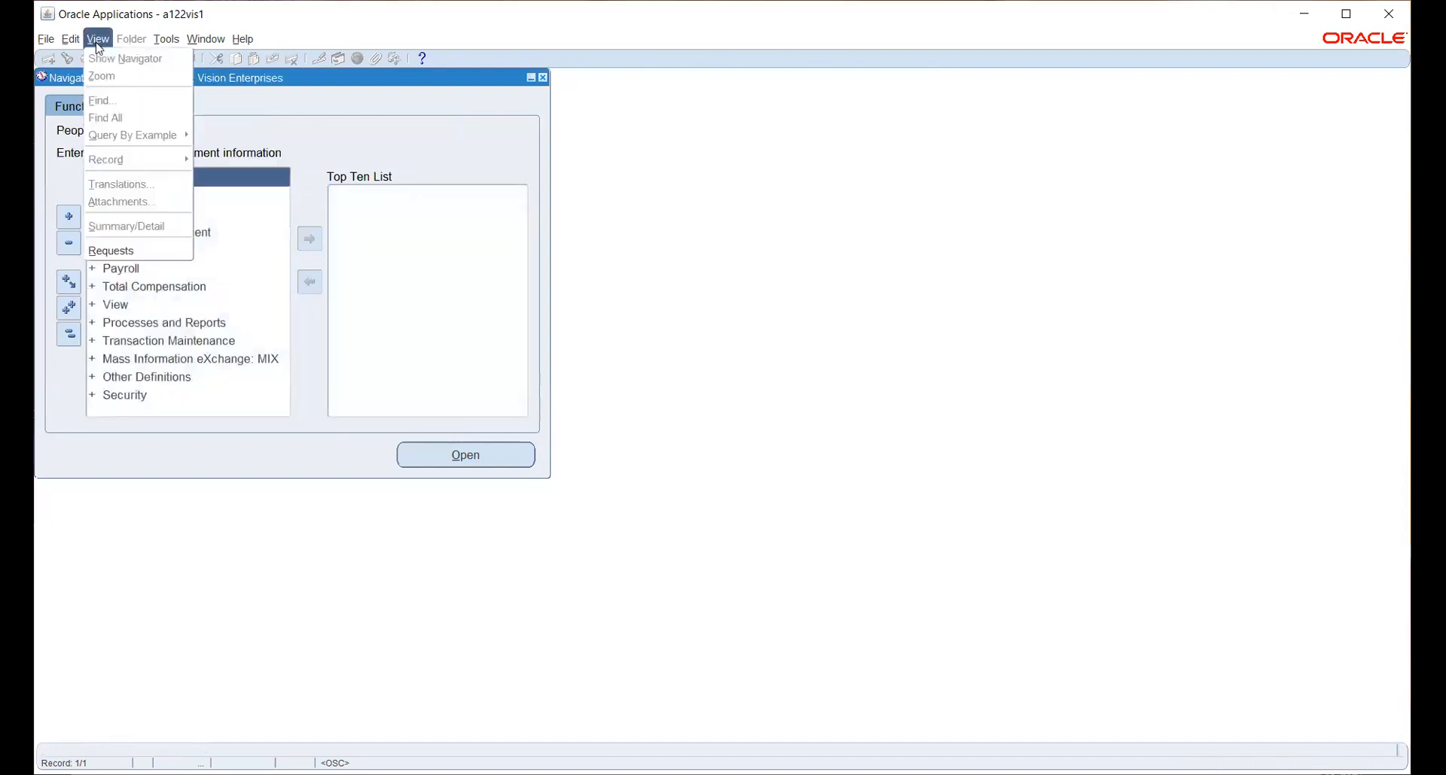
left_click(138, 251)
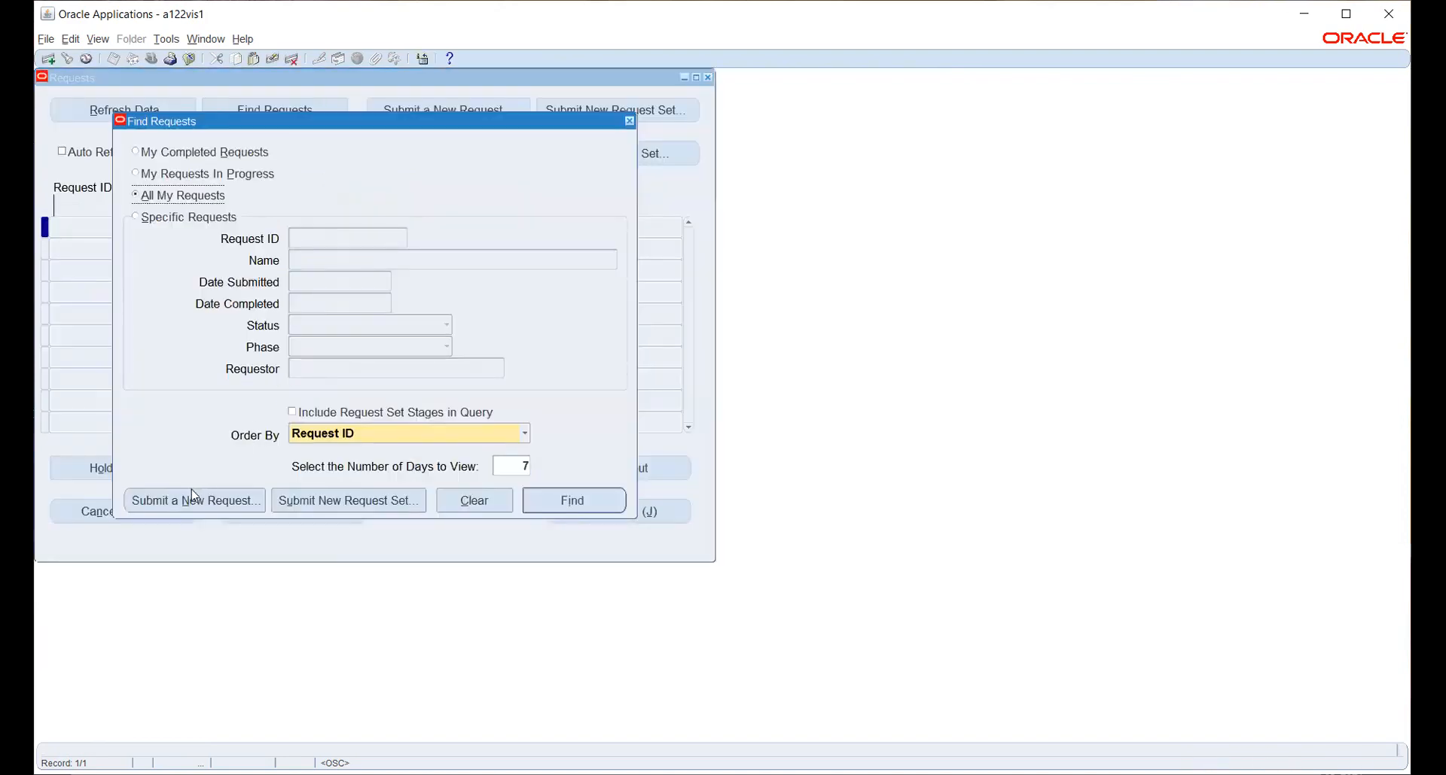
Submit a new Security List Maintenance request with Generate lists for set to All Security Profiles.
left_click(201, 497)
type("SECU")
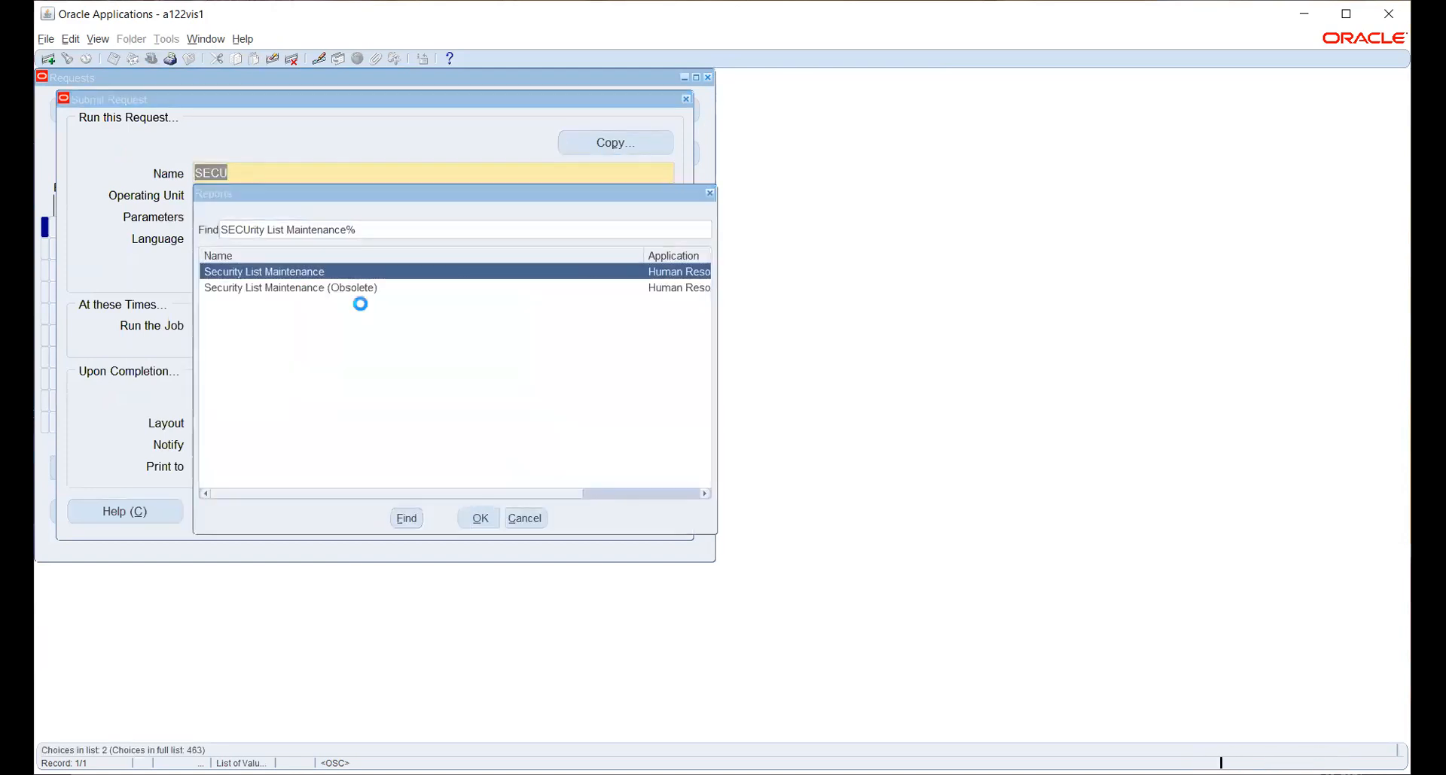
key("Return")
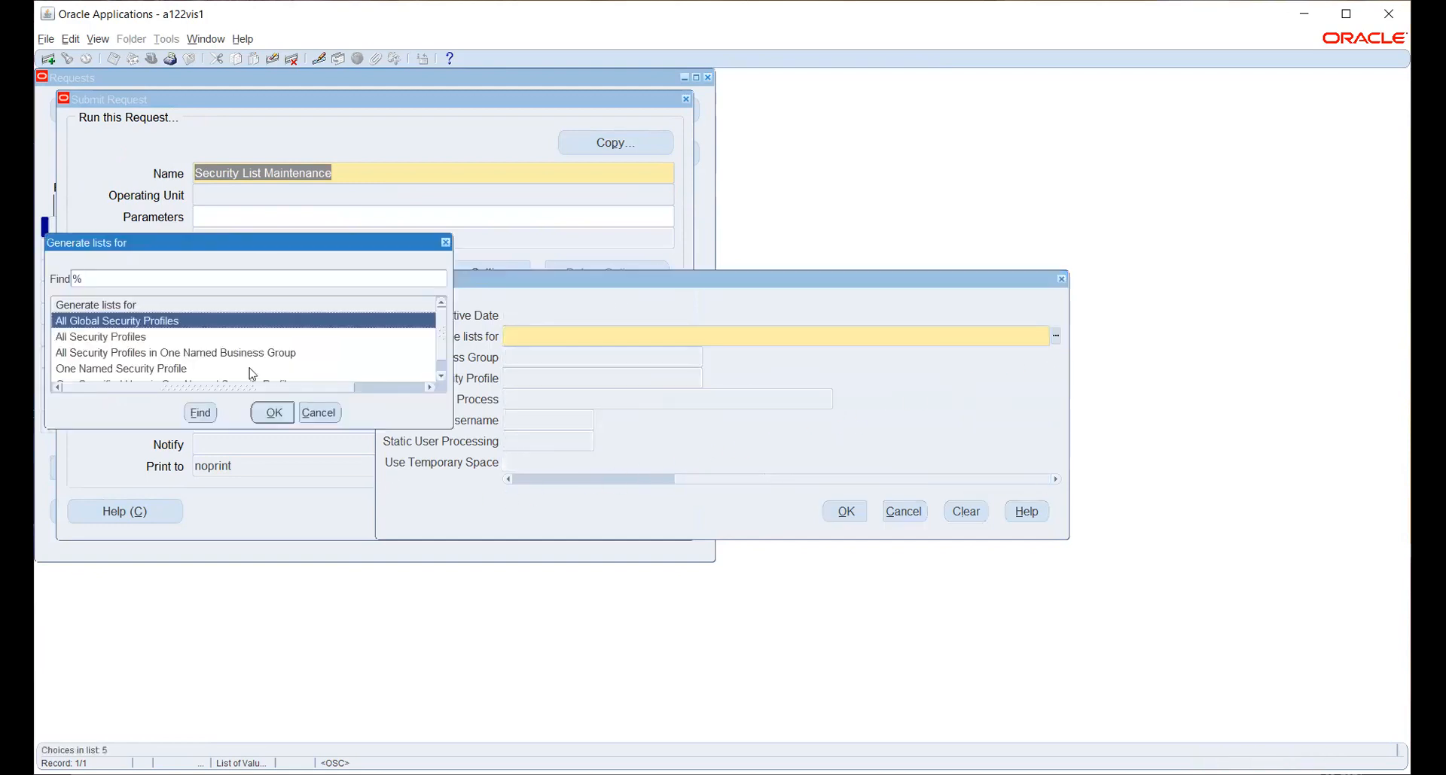
left_click(134, 344)
left_click(270, 414)
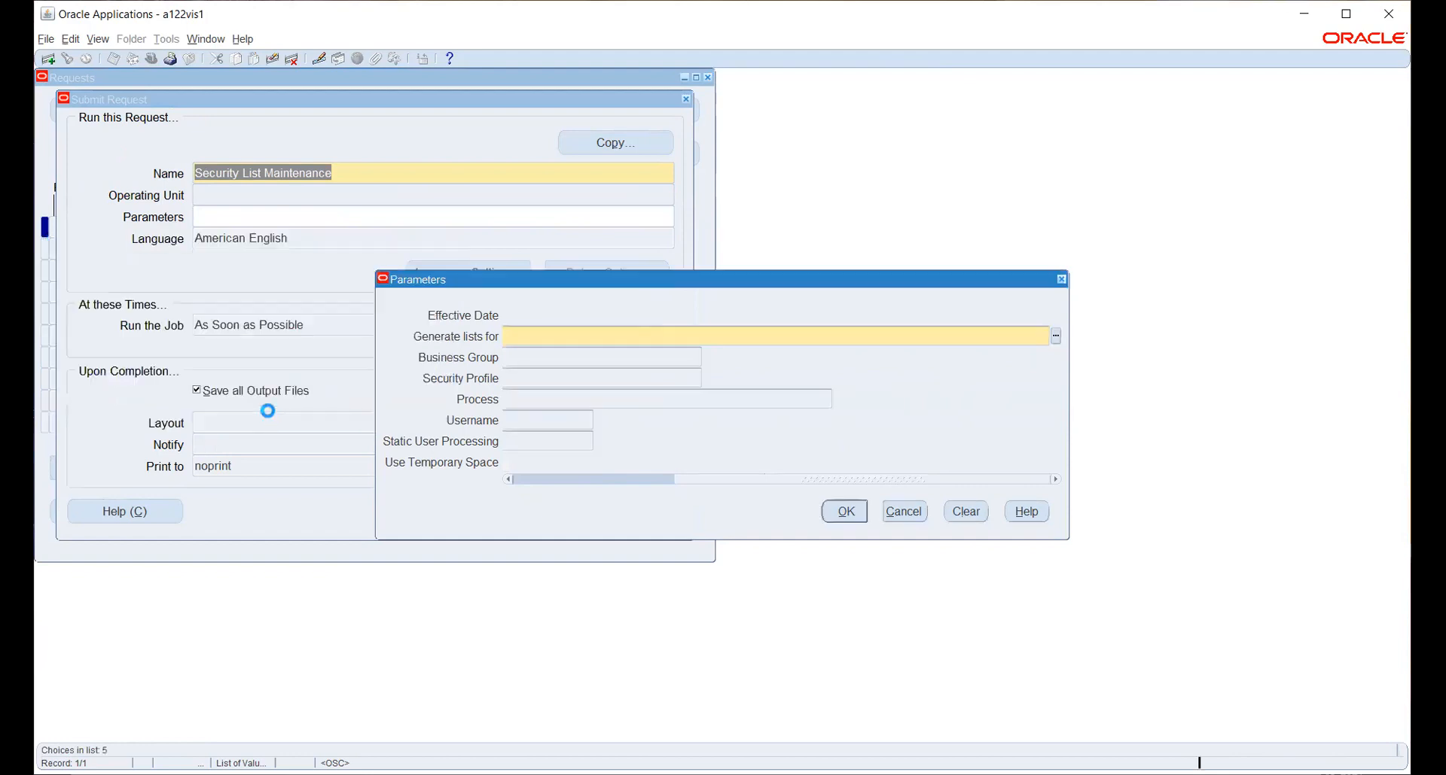
left_click(844, 511)
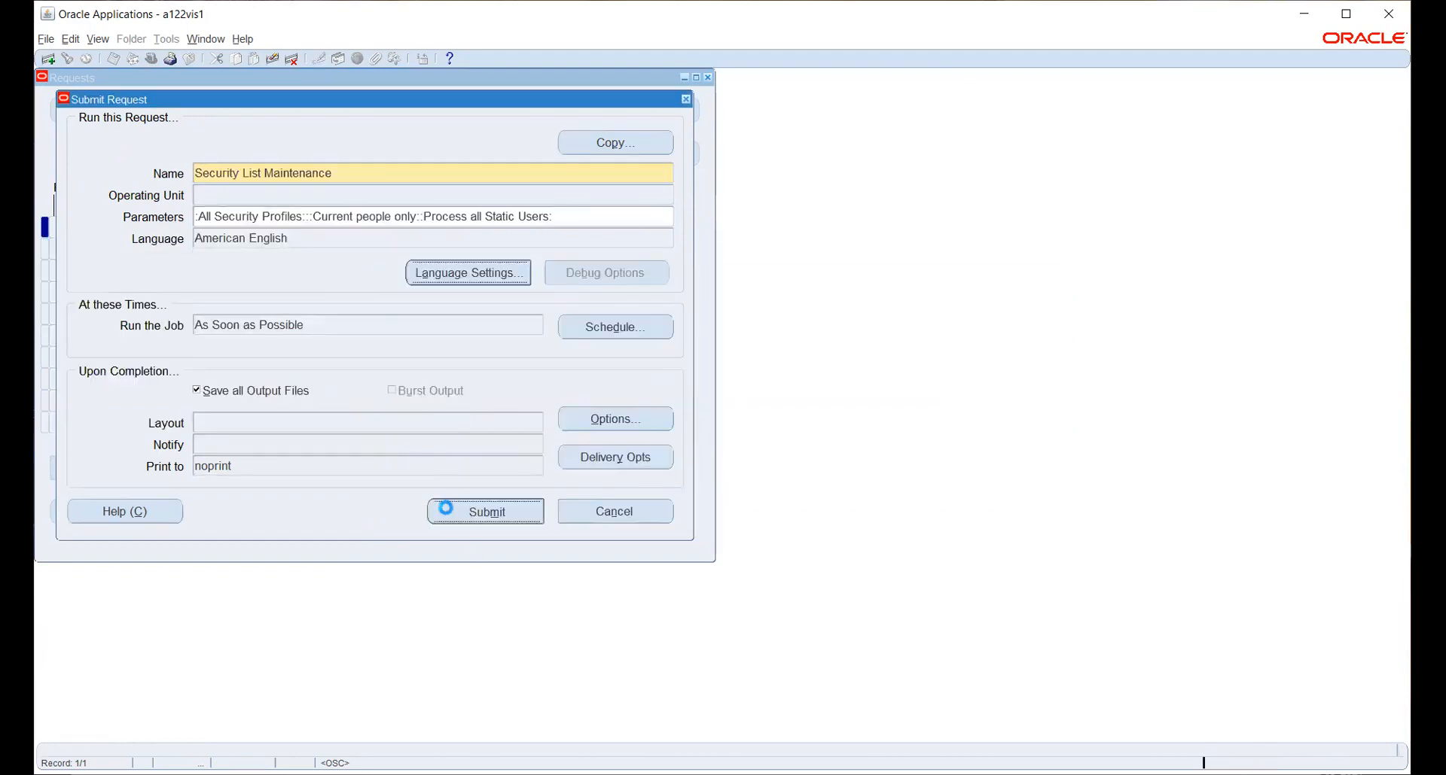
left_click(775, 452)
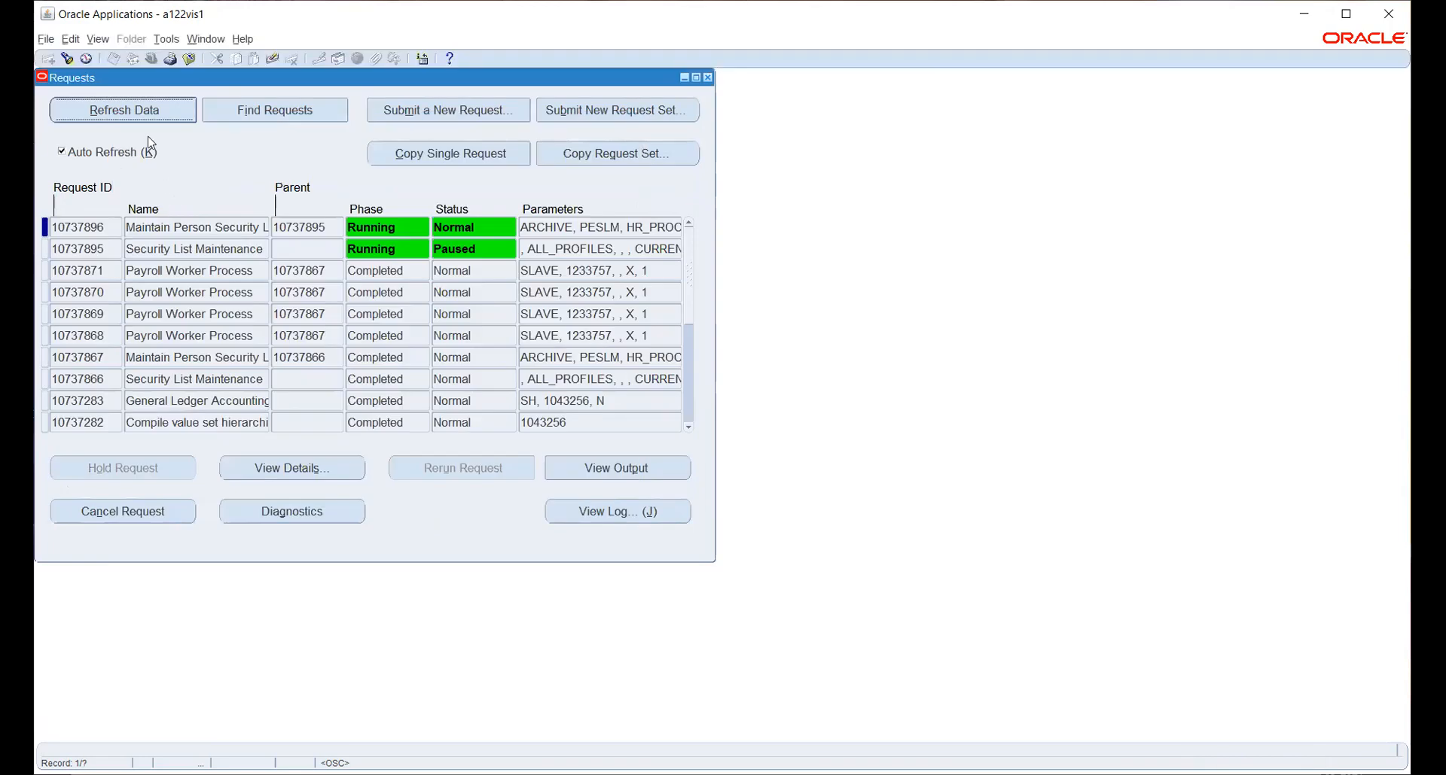
Refresh the Requests list until Security List Maintenance and its child worker processes show Completed, Normal.
left_click(145, 110)
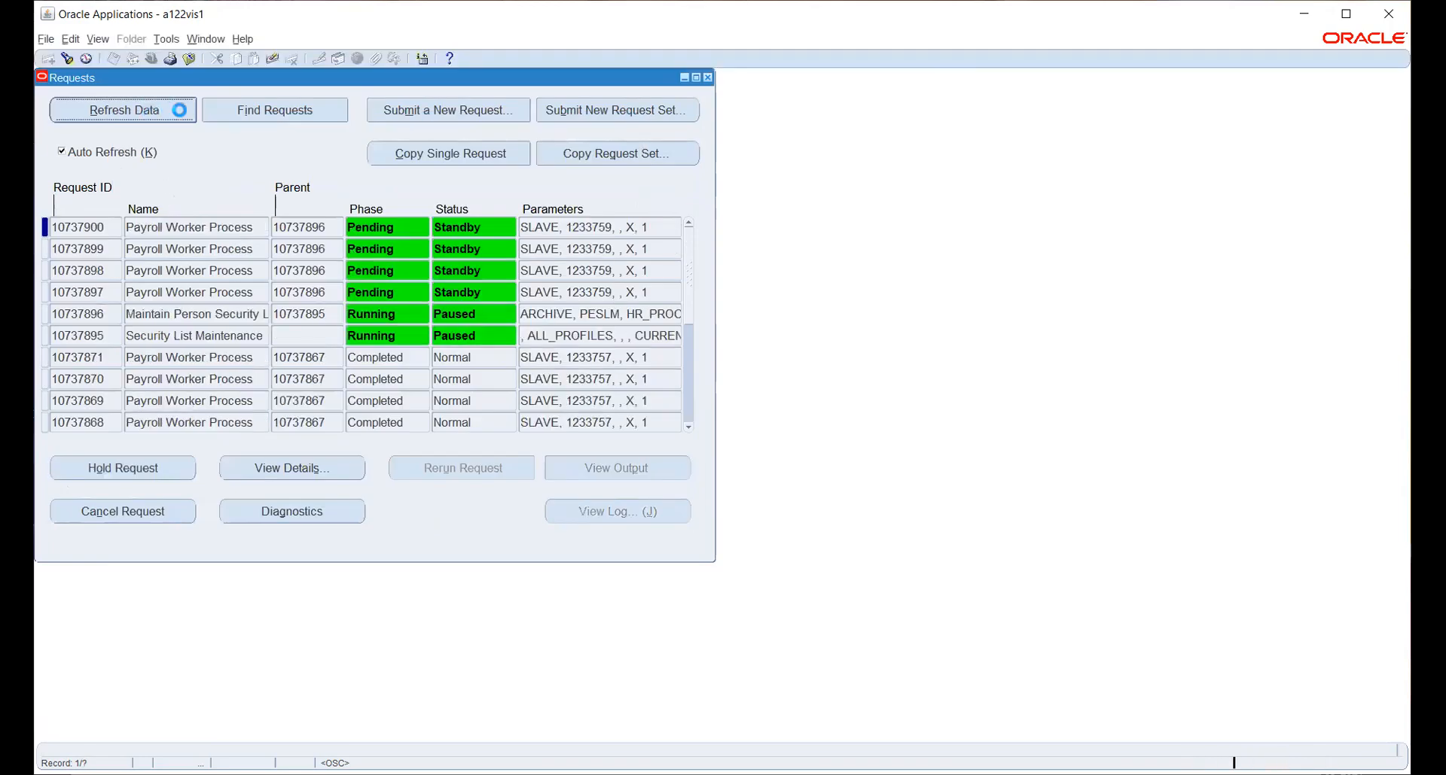
left_click(179, 113)
left_click(178, 112)
left_click(181, 118)
left_click(181, 118)
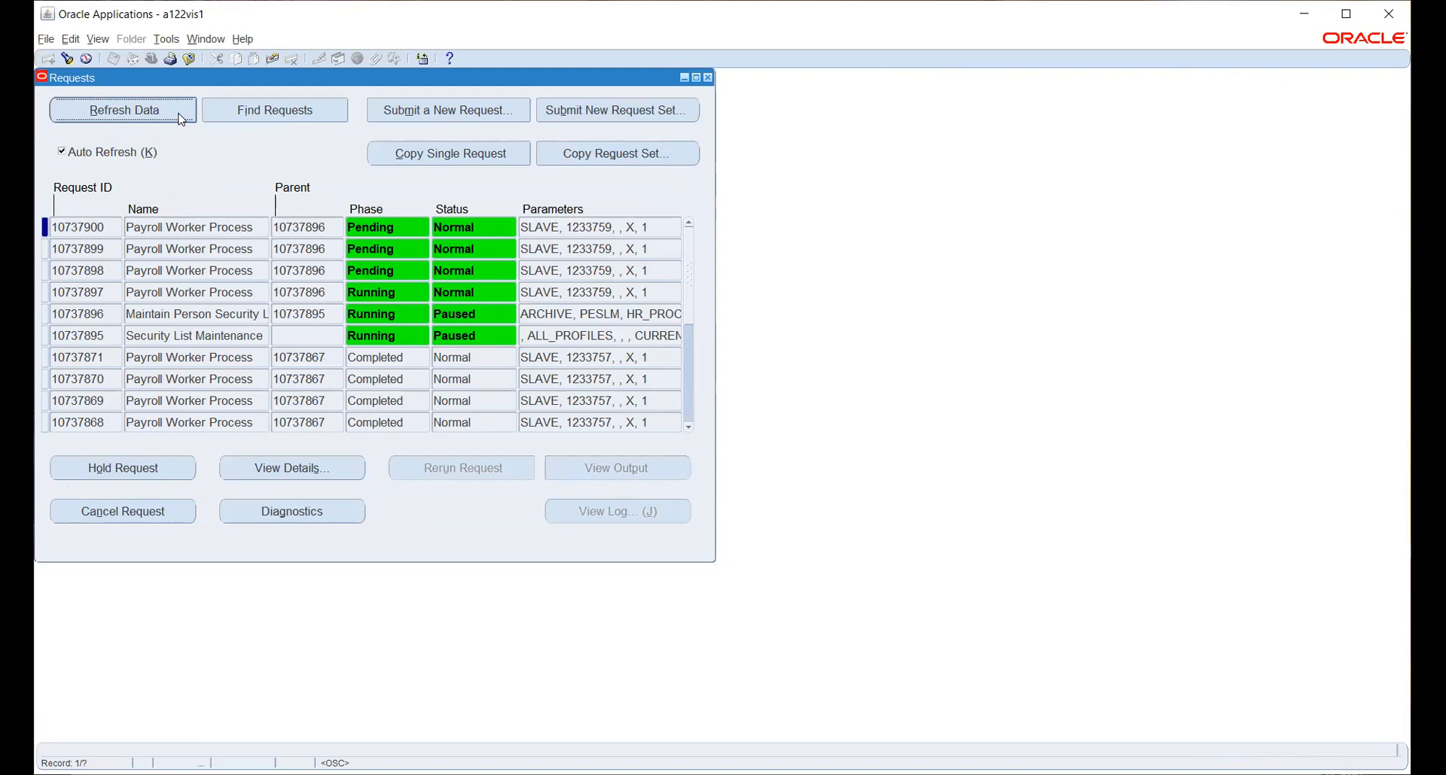
left_click(179, 115)
left_click(179, 113)
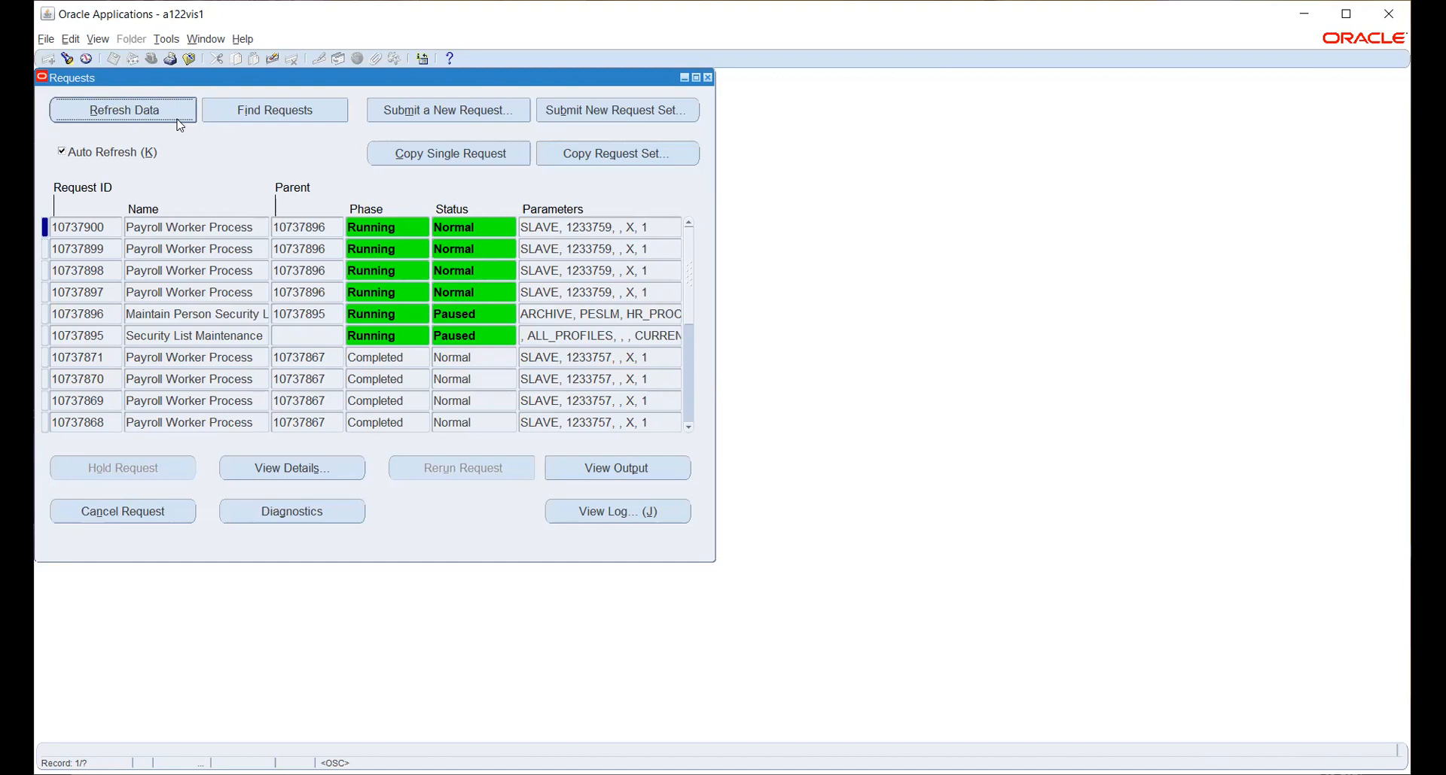
left_click(173, 104)
left_click(160, 119)
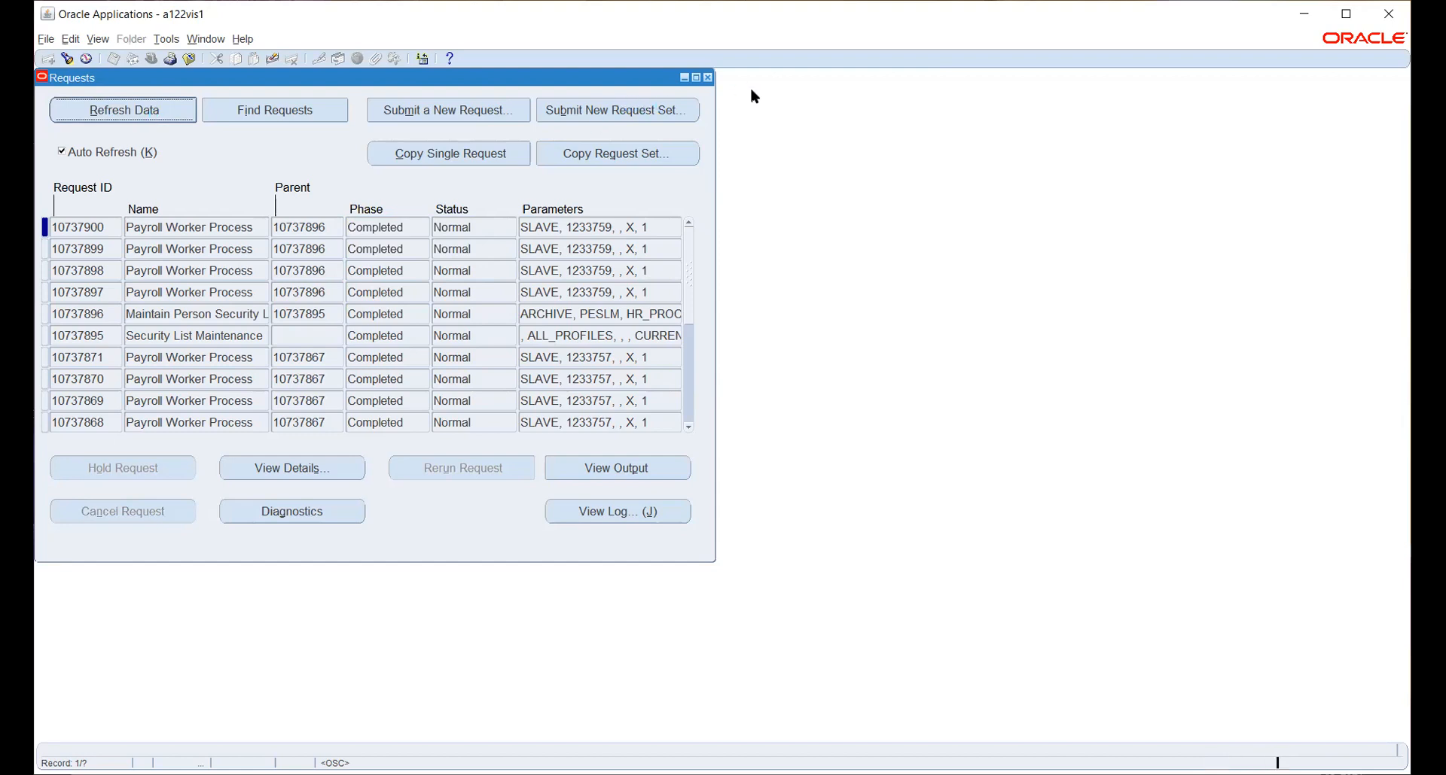
Close the Requests window and switch to the HW_PO responsibility.
key("F4")
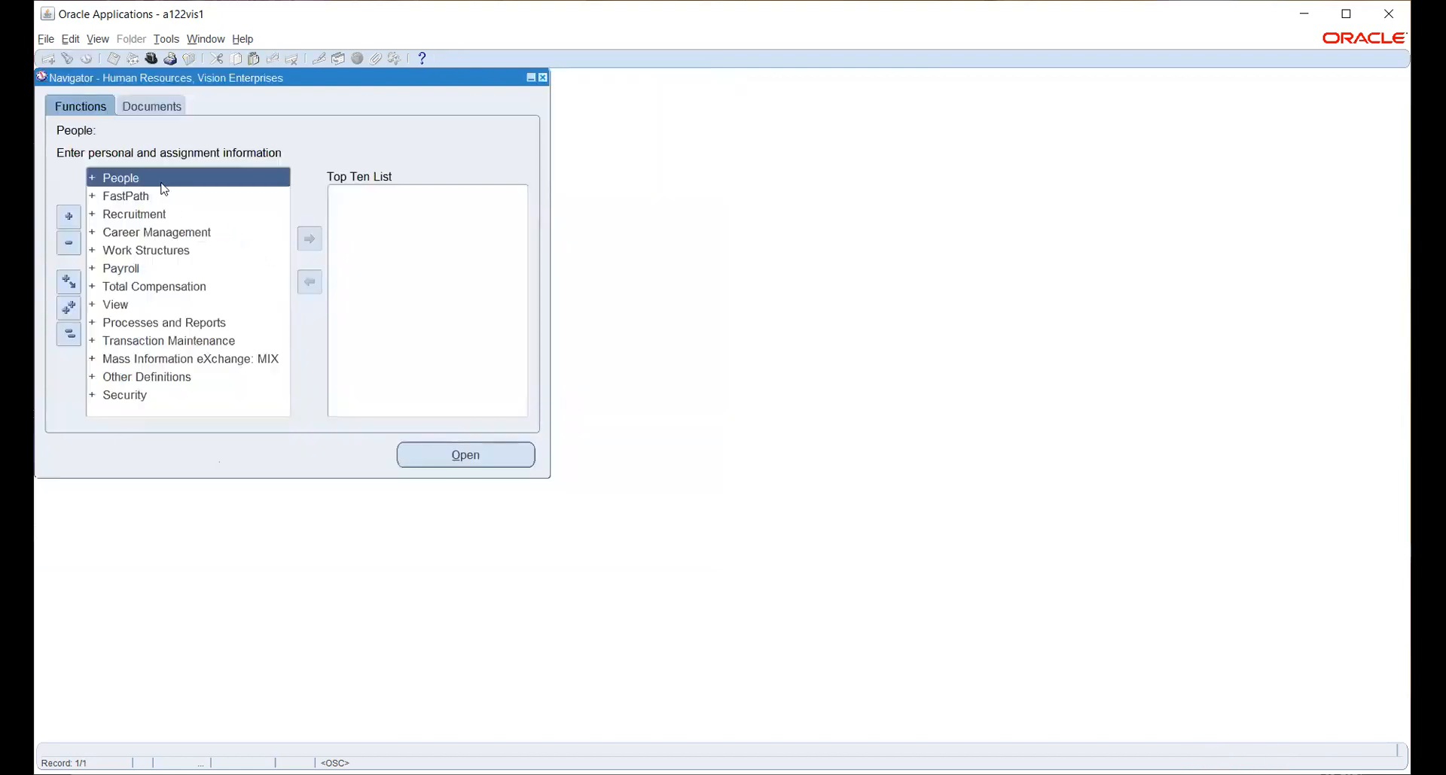
left_click(153, 59)
type("h%")
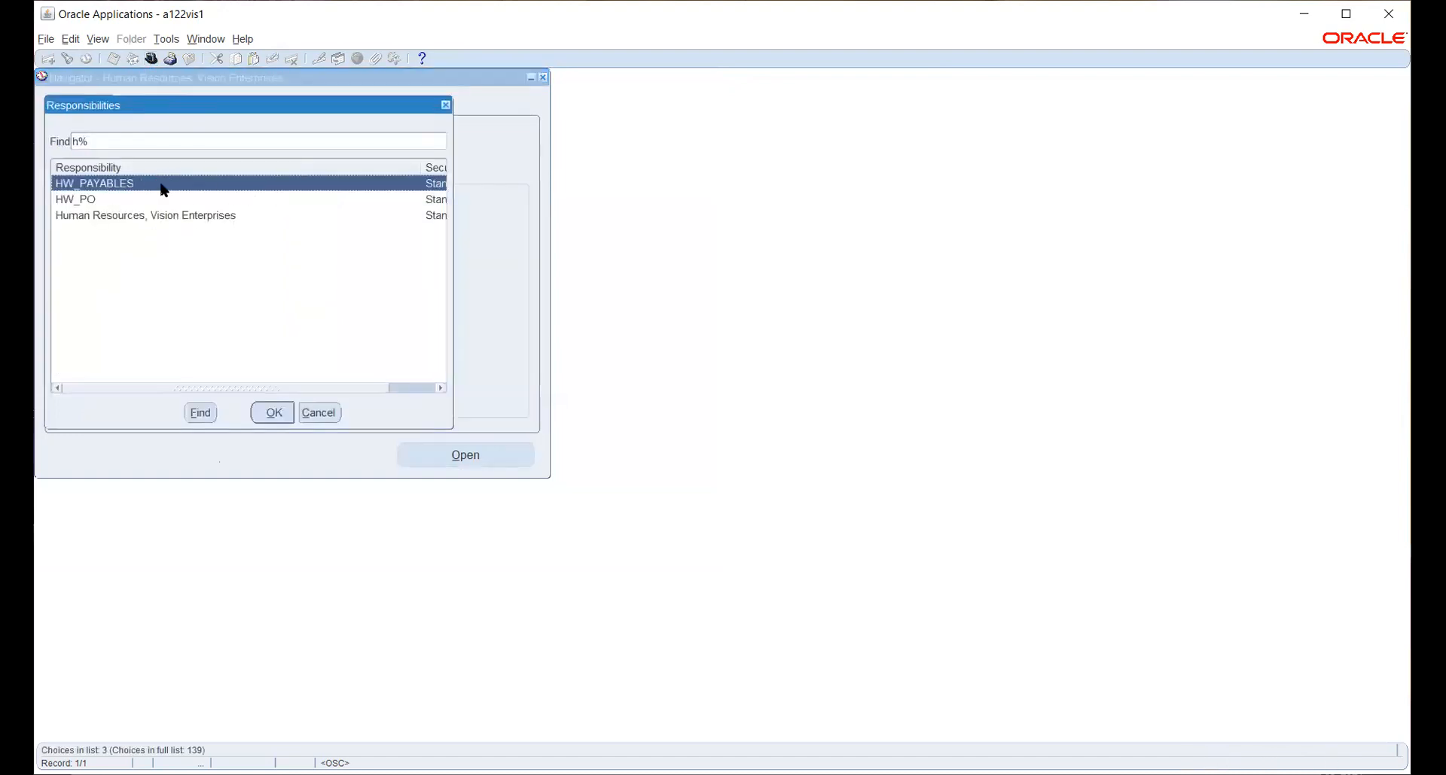
key("Down")
key("Return")
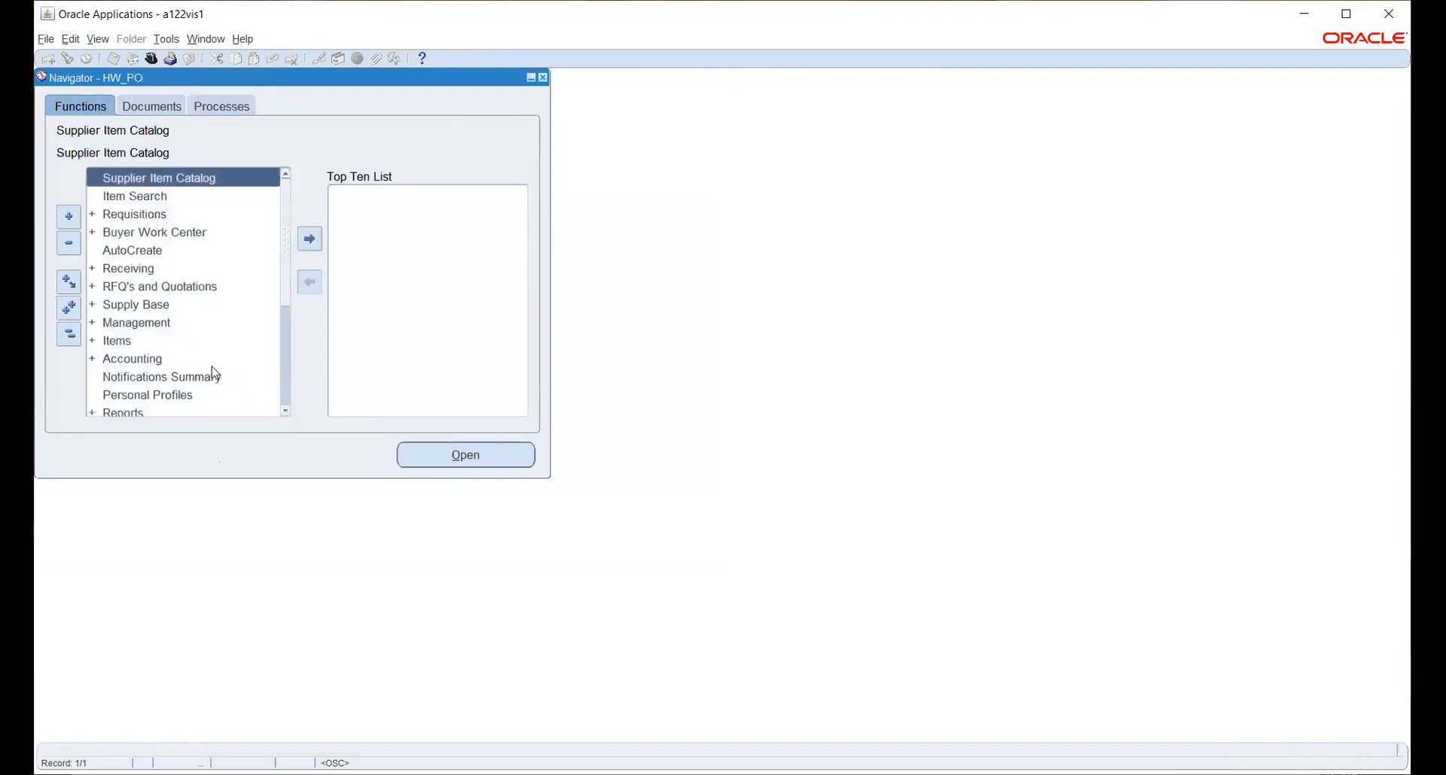
Expand Setup > Organizations in the HW_PO Navigator and launch Purchasing Options.
scroll(145, 273, "down", 2)
left_click(114, 337)
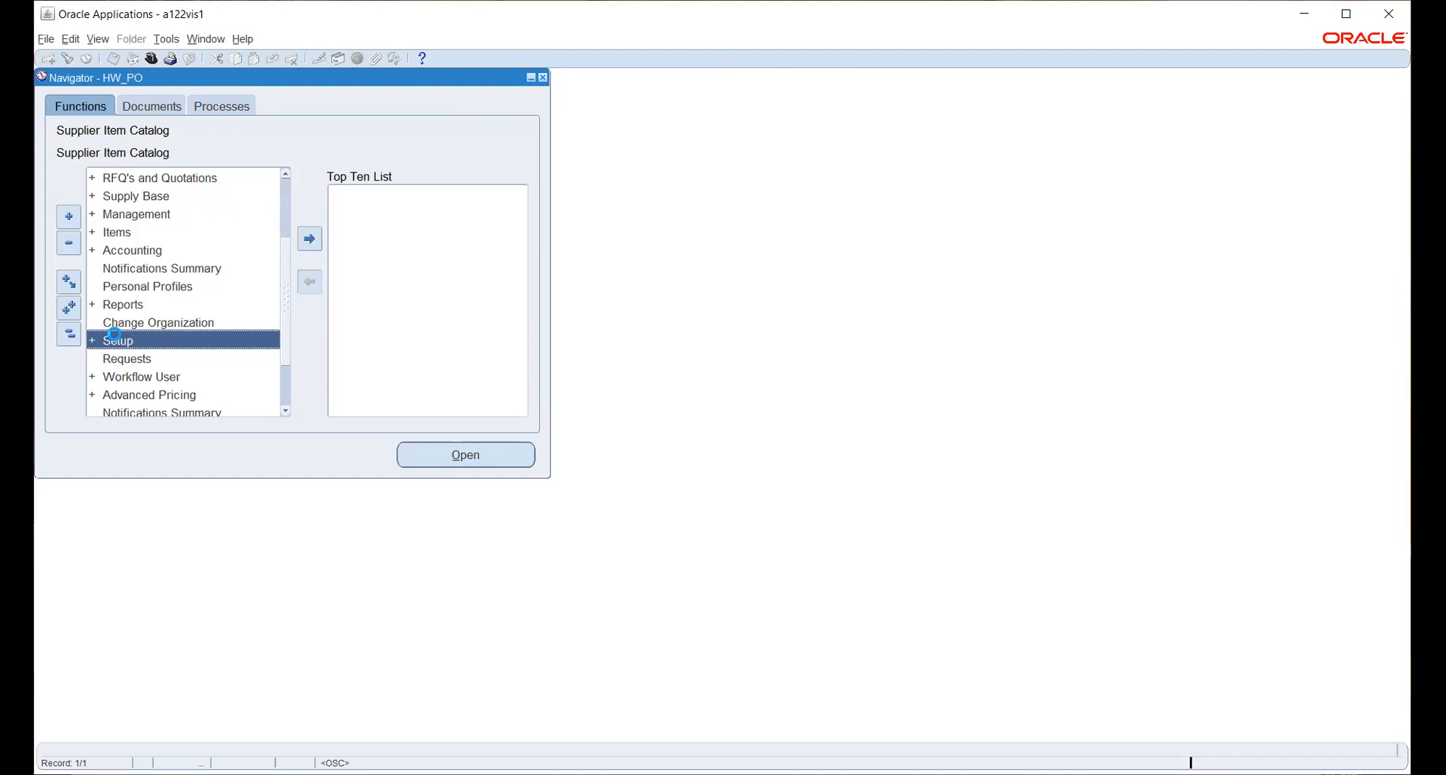
double_click(154, 337)
scroll(151, 354, "down", 2)
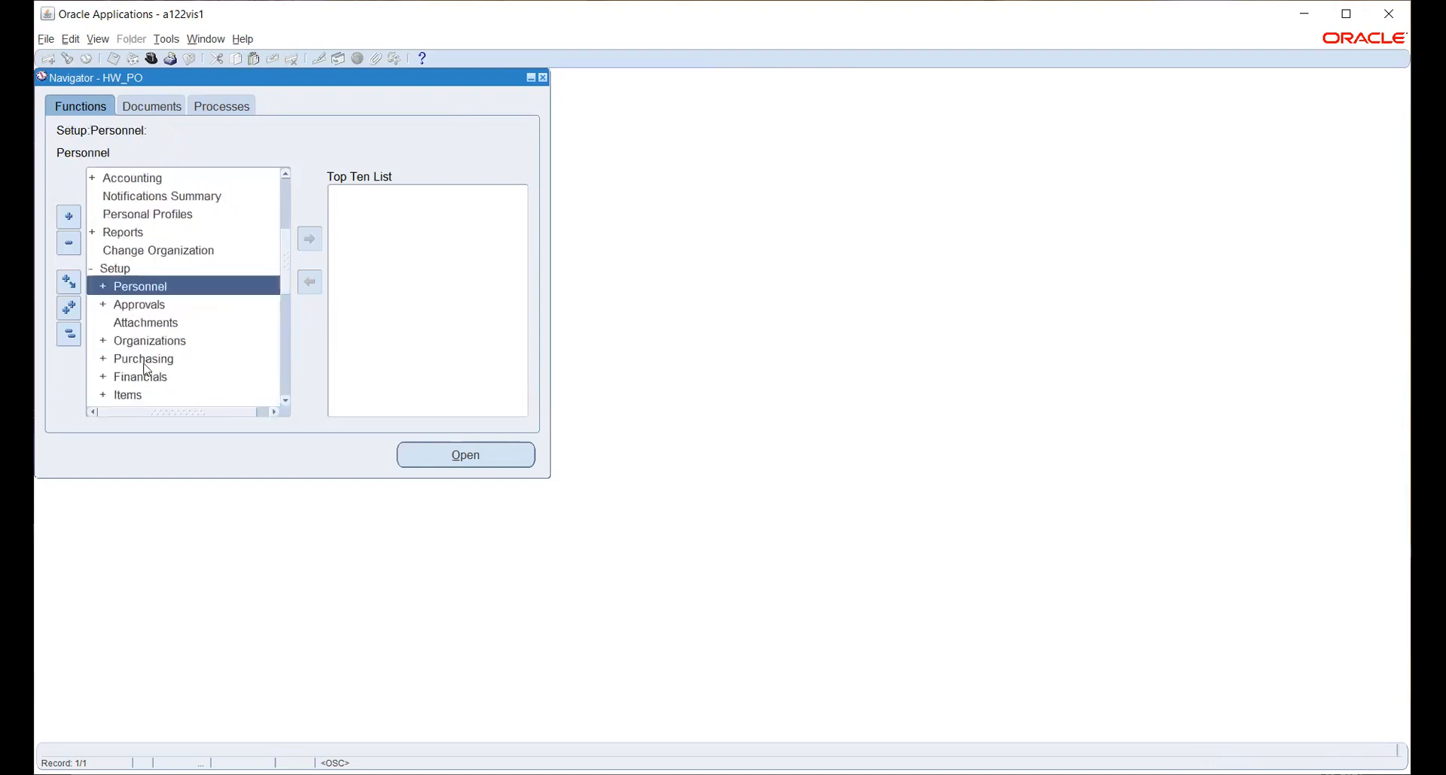
double_click(162, 340)
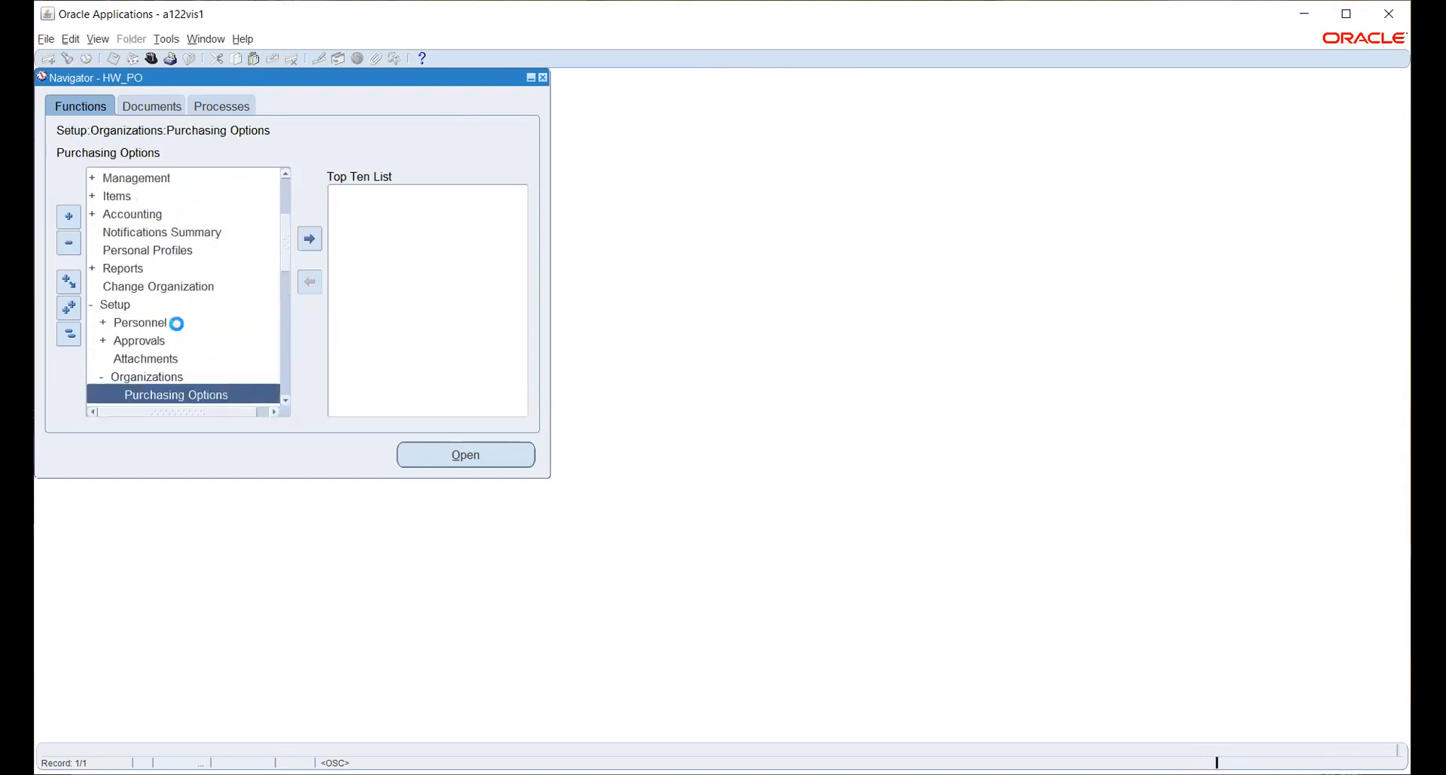
scroll(181, 301, "down", 2)
left_click(472, 456)
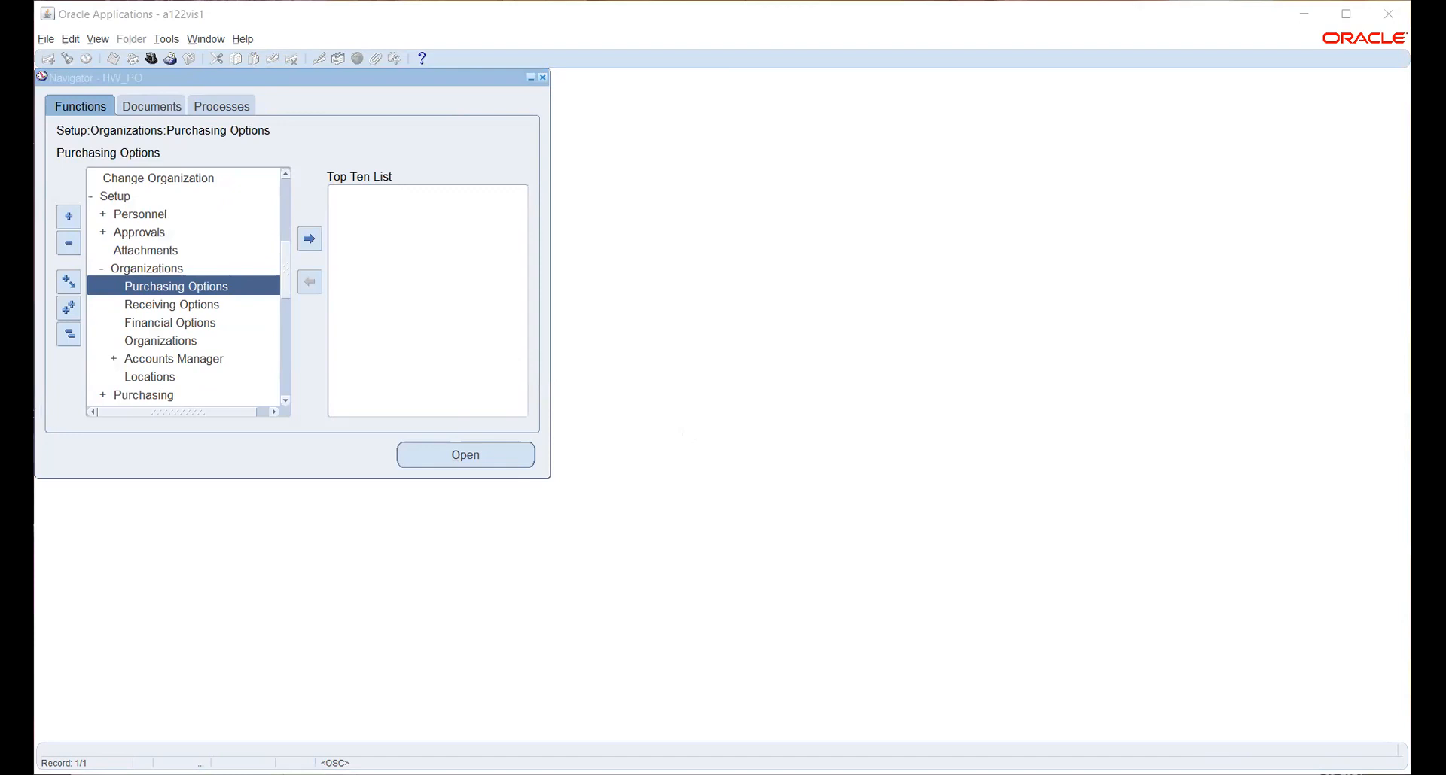
left_click(522, 423)
Select Receiving Options under Setup > Organizations in the HW_PO Navigator.
left_click(170, 306)
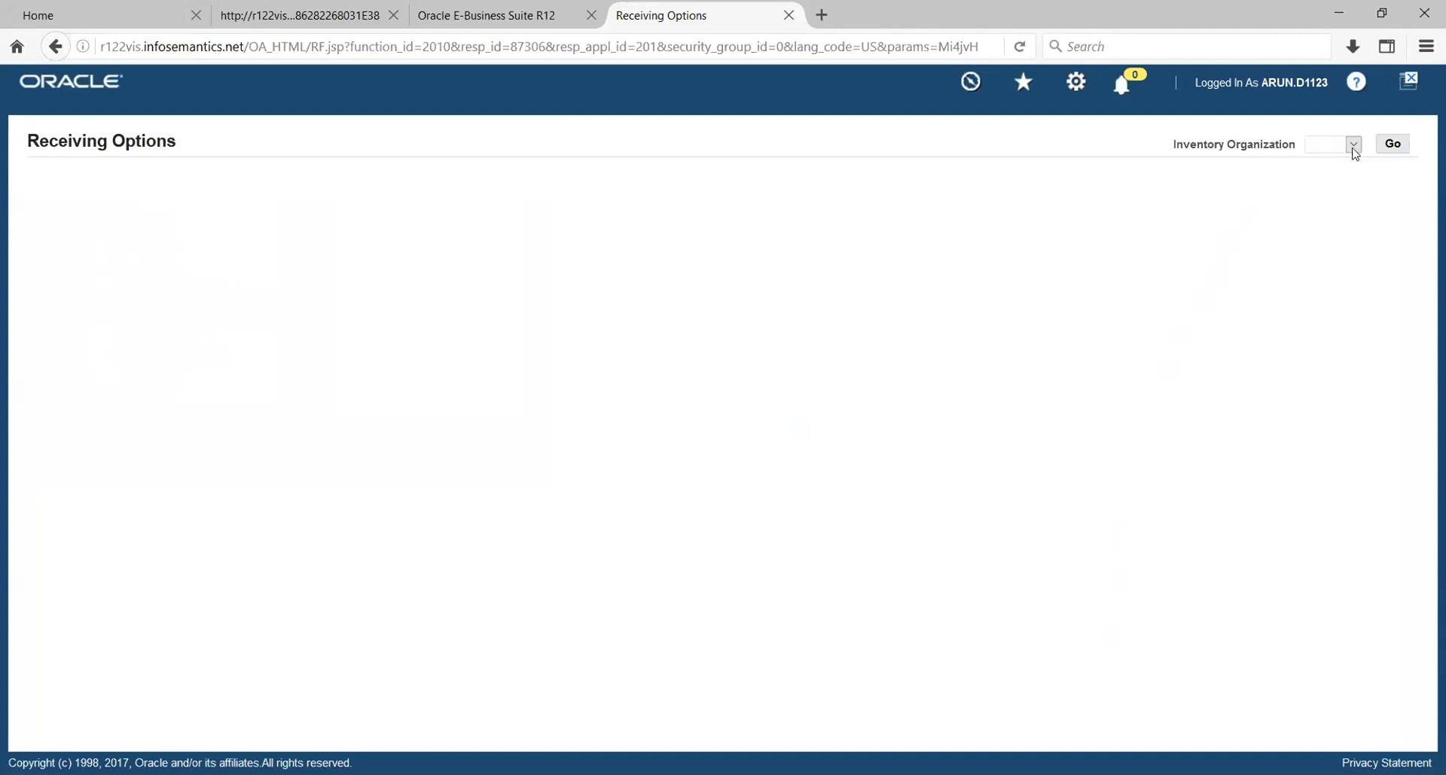
Open and dismiss the Inventory Organization list without choosing, then review the resulting Error Page tab.
left_click(1354, 146)
left_click(1069, 224)
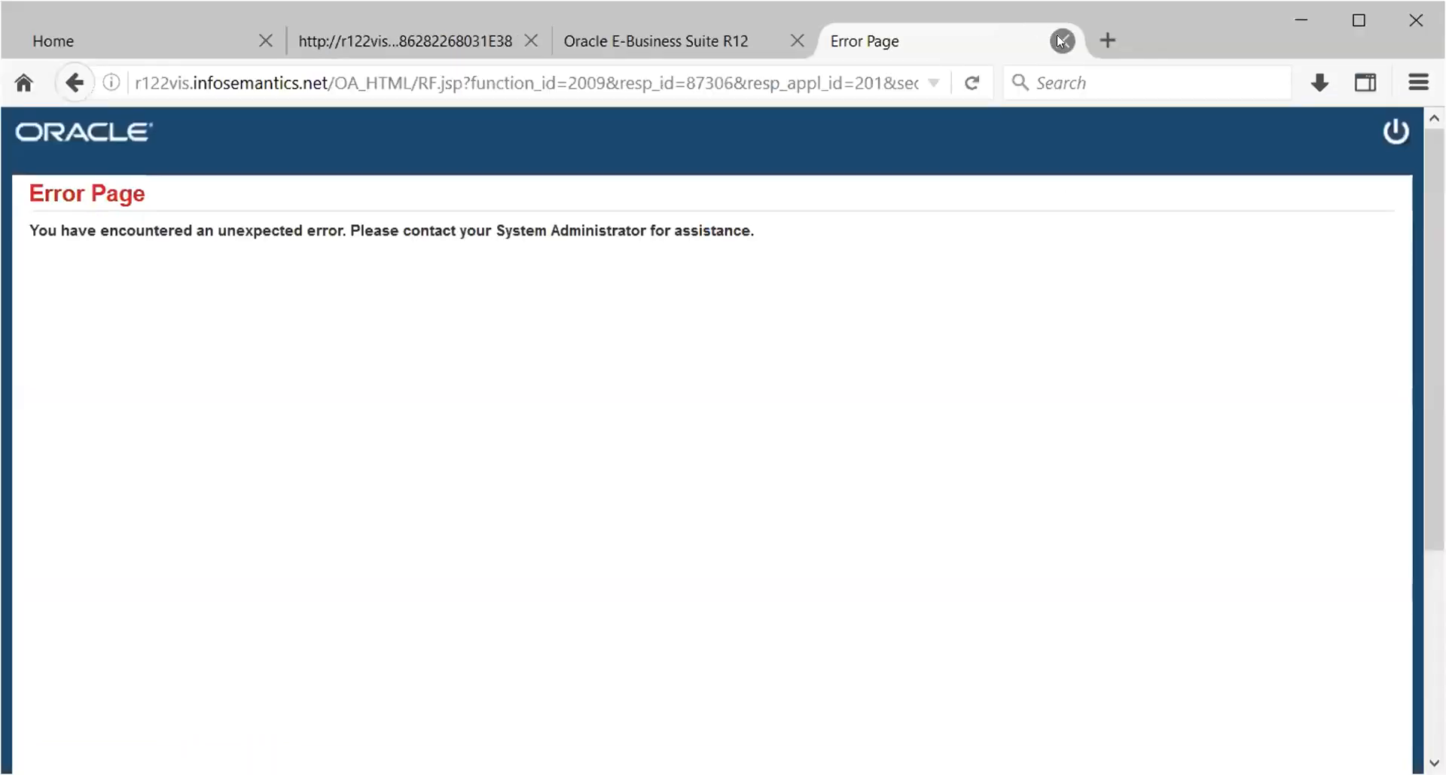
left_click(1062, 41)
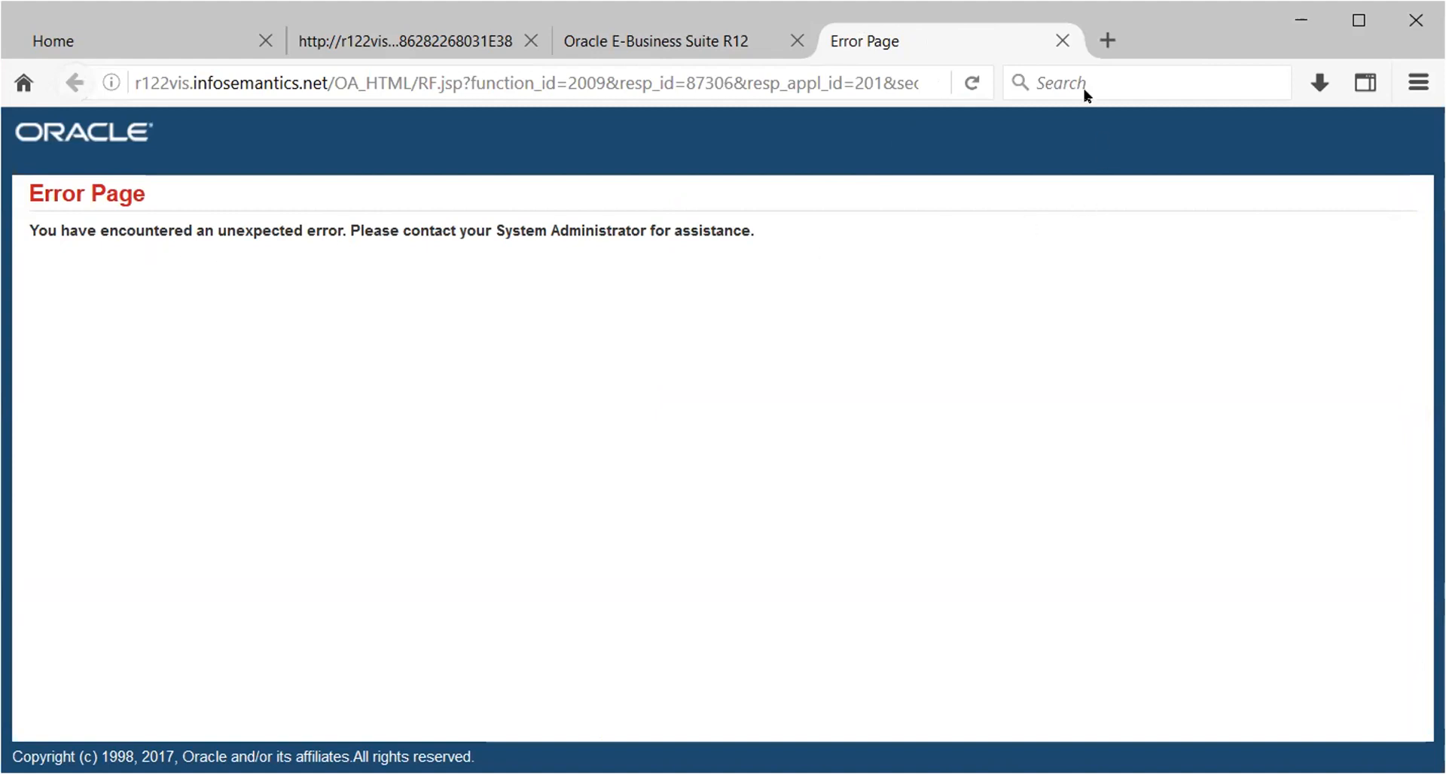
left_click(1061, 42)
Close the Error Page, frmservlet and R12 forms tabs, then log out from the Home page.
left_click(1065, 43)
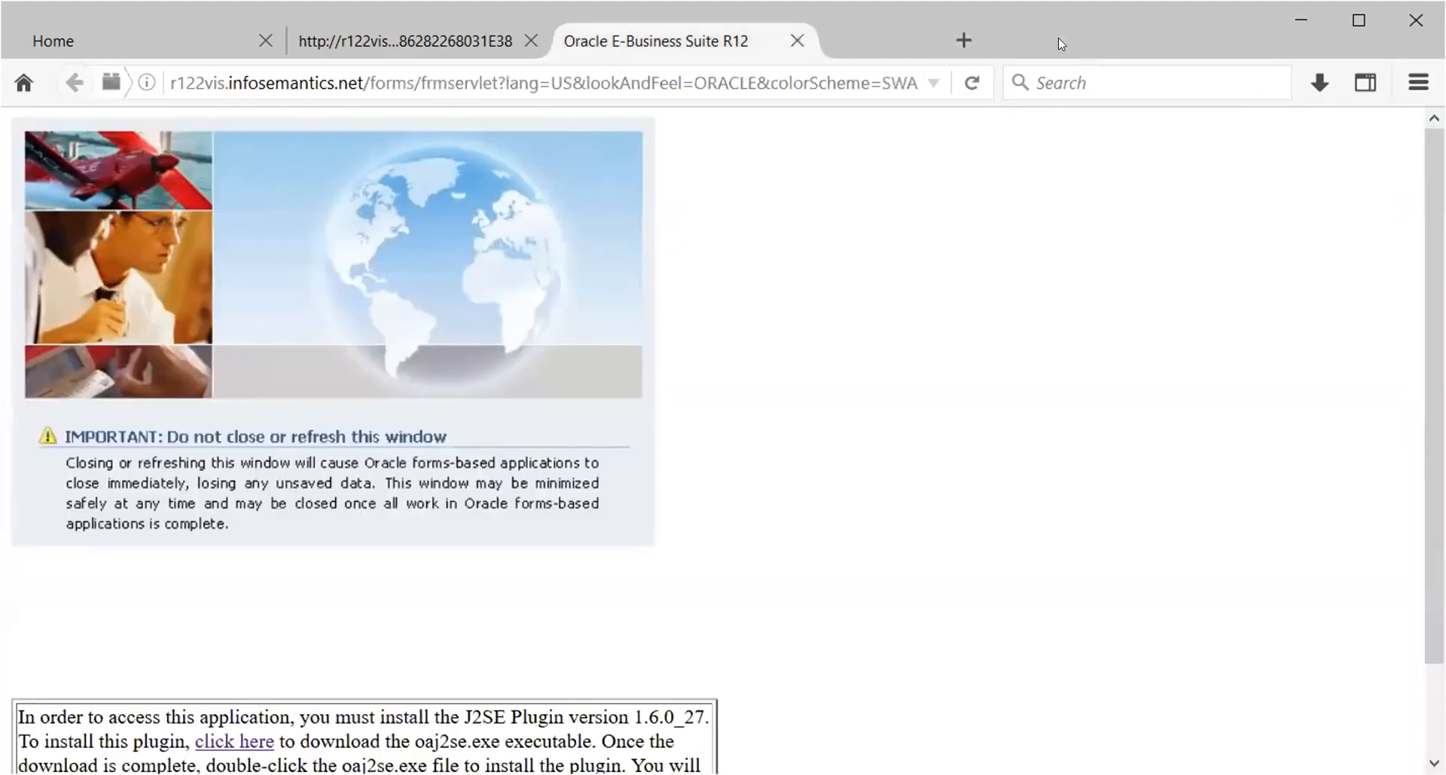
left_click(530, 43)
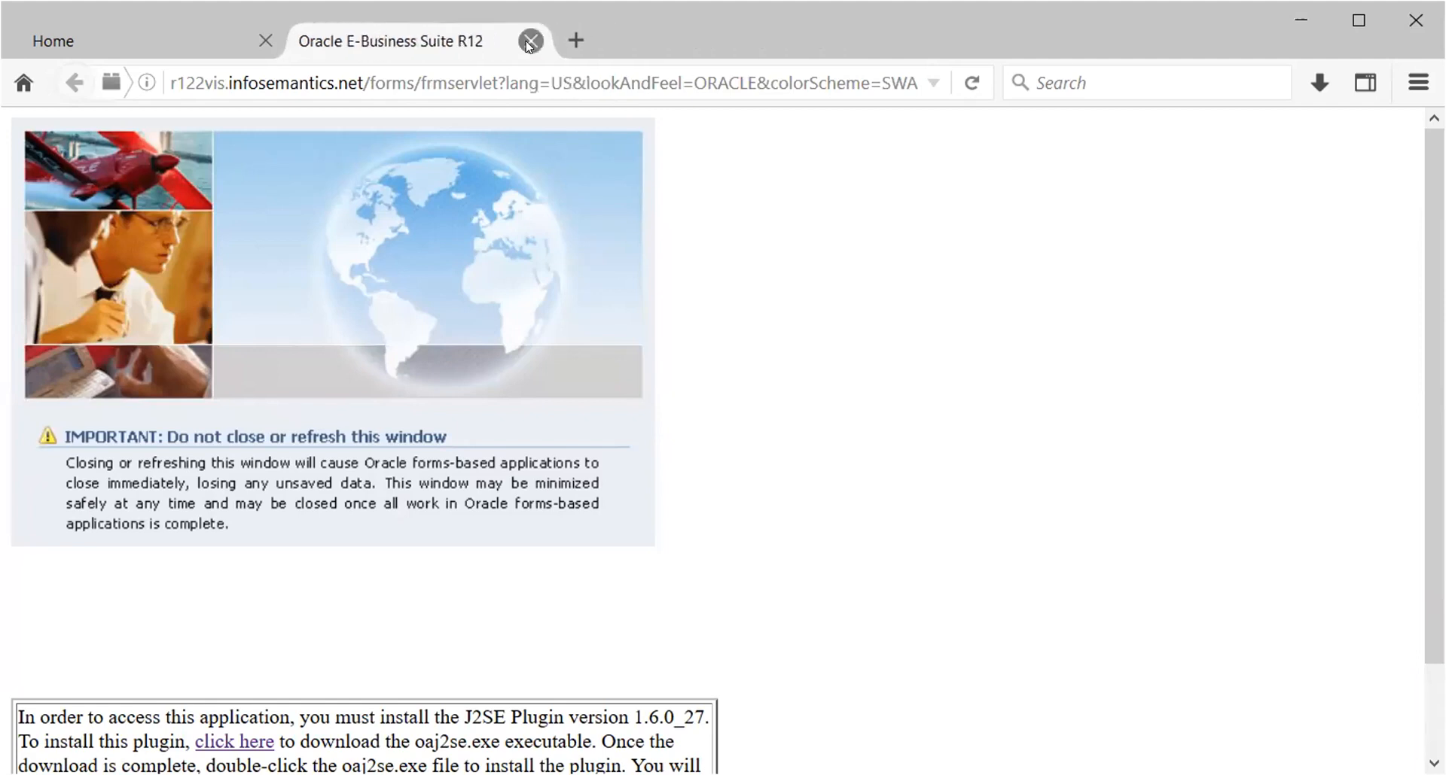
left_click(530, 42)
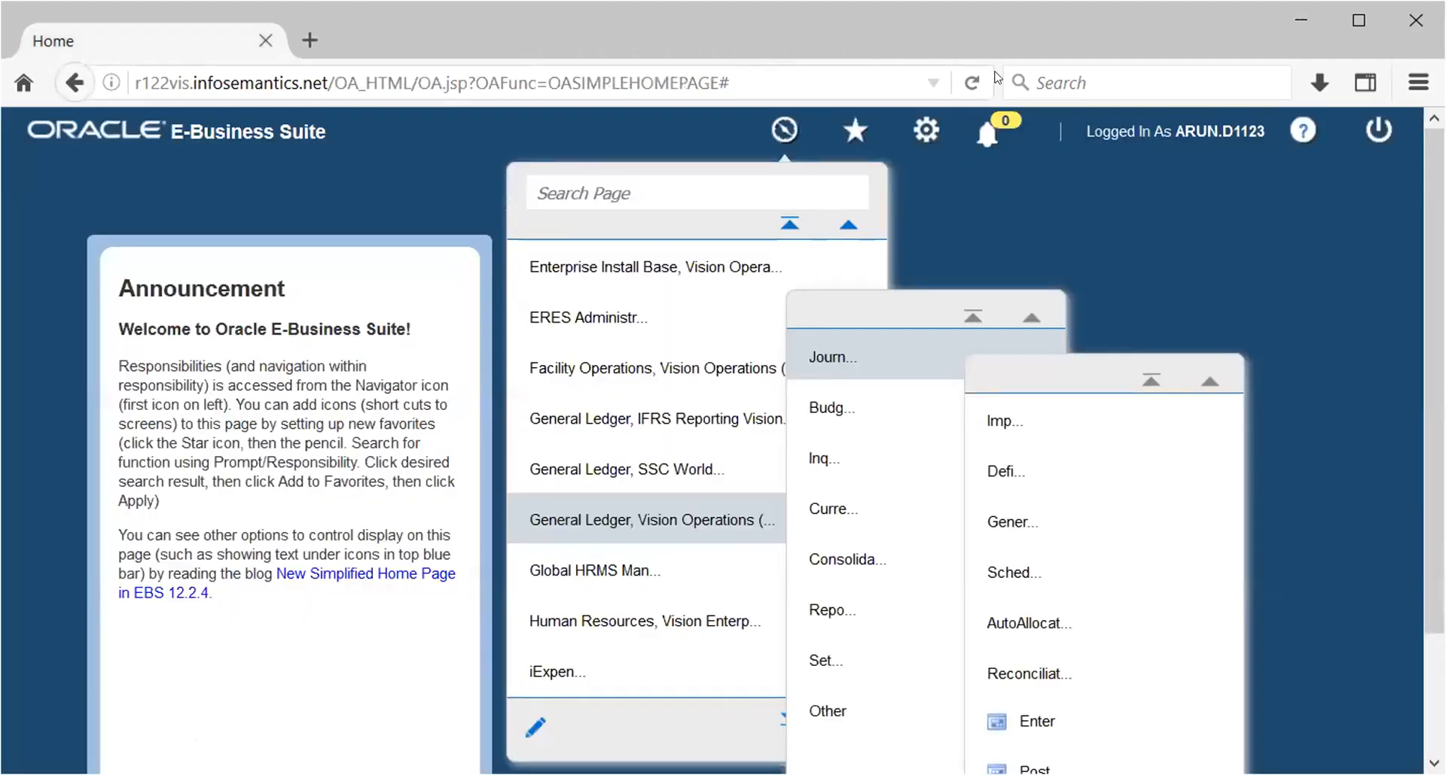
left_click(1378, 128)
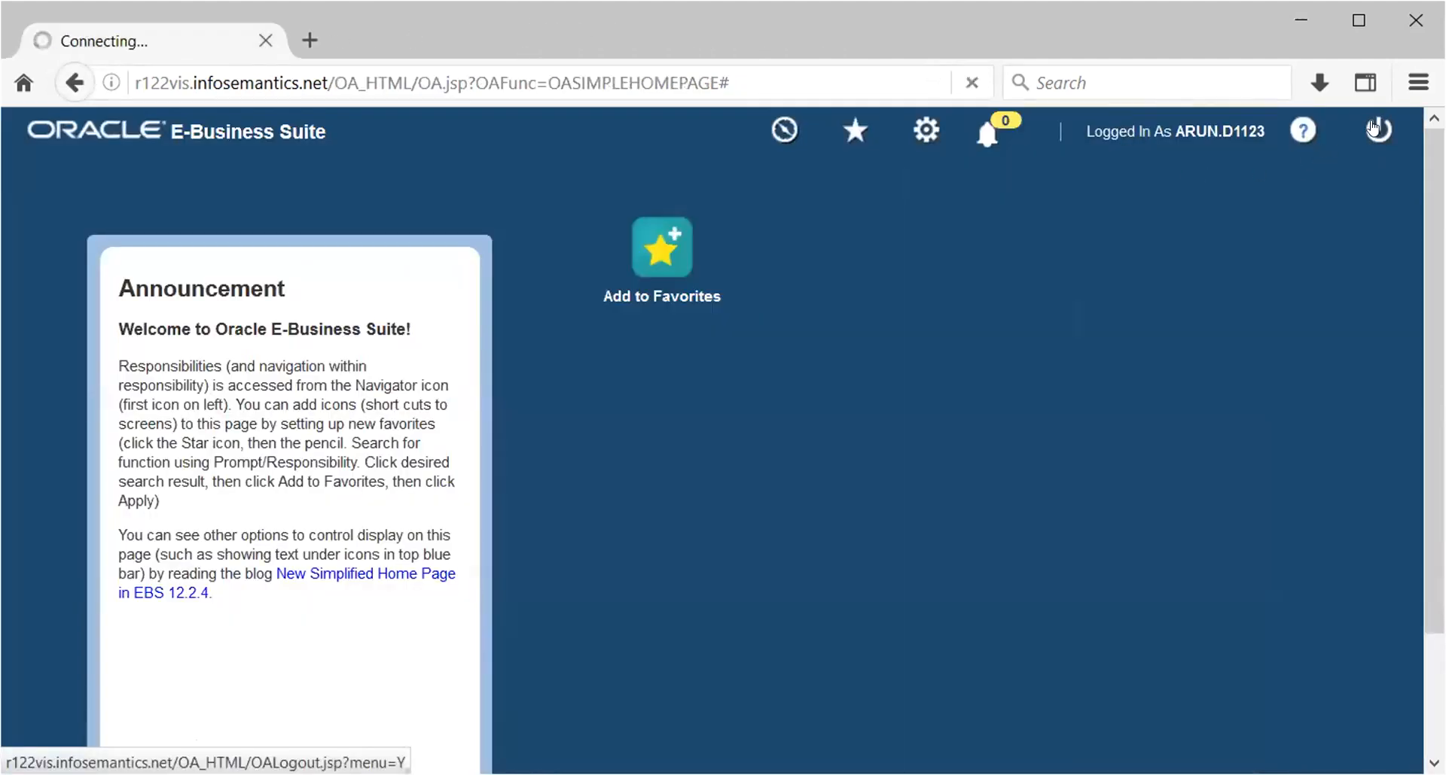
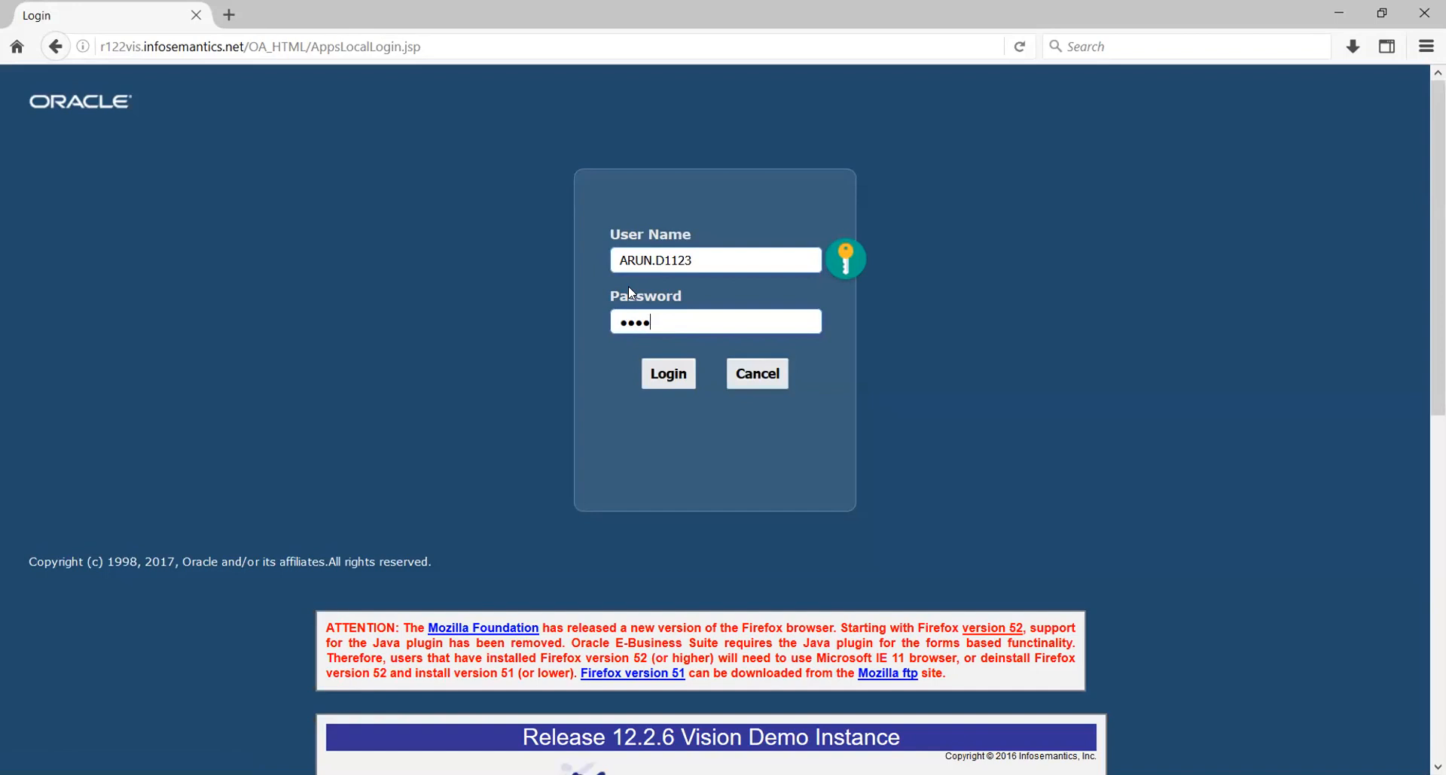
Enter the user name and type the account password on the login page.
type("*****")
Log in and launch General Ledger, Vision Operations > Journals > Enter.
left_click(664, 373)
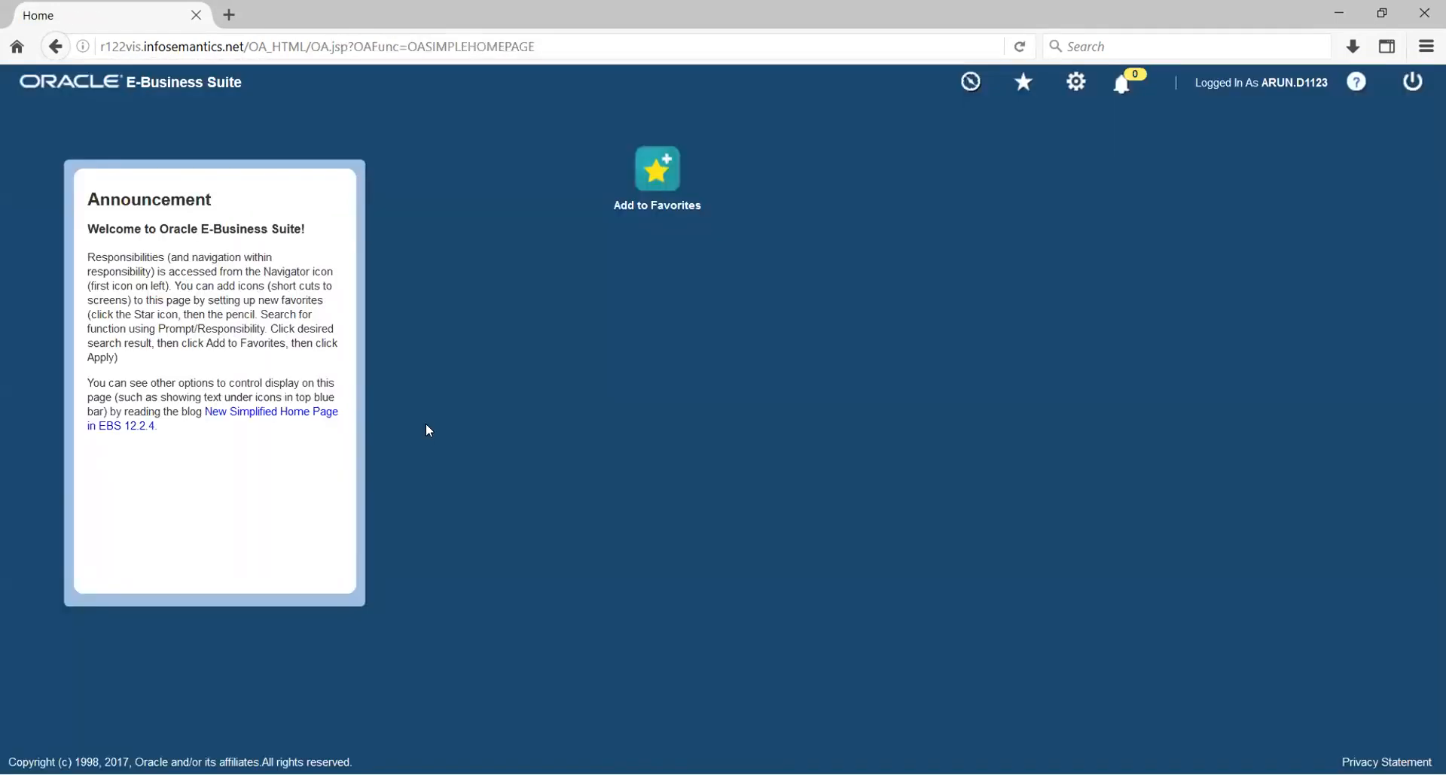
left_click(970, 85)
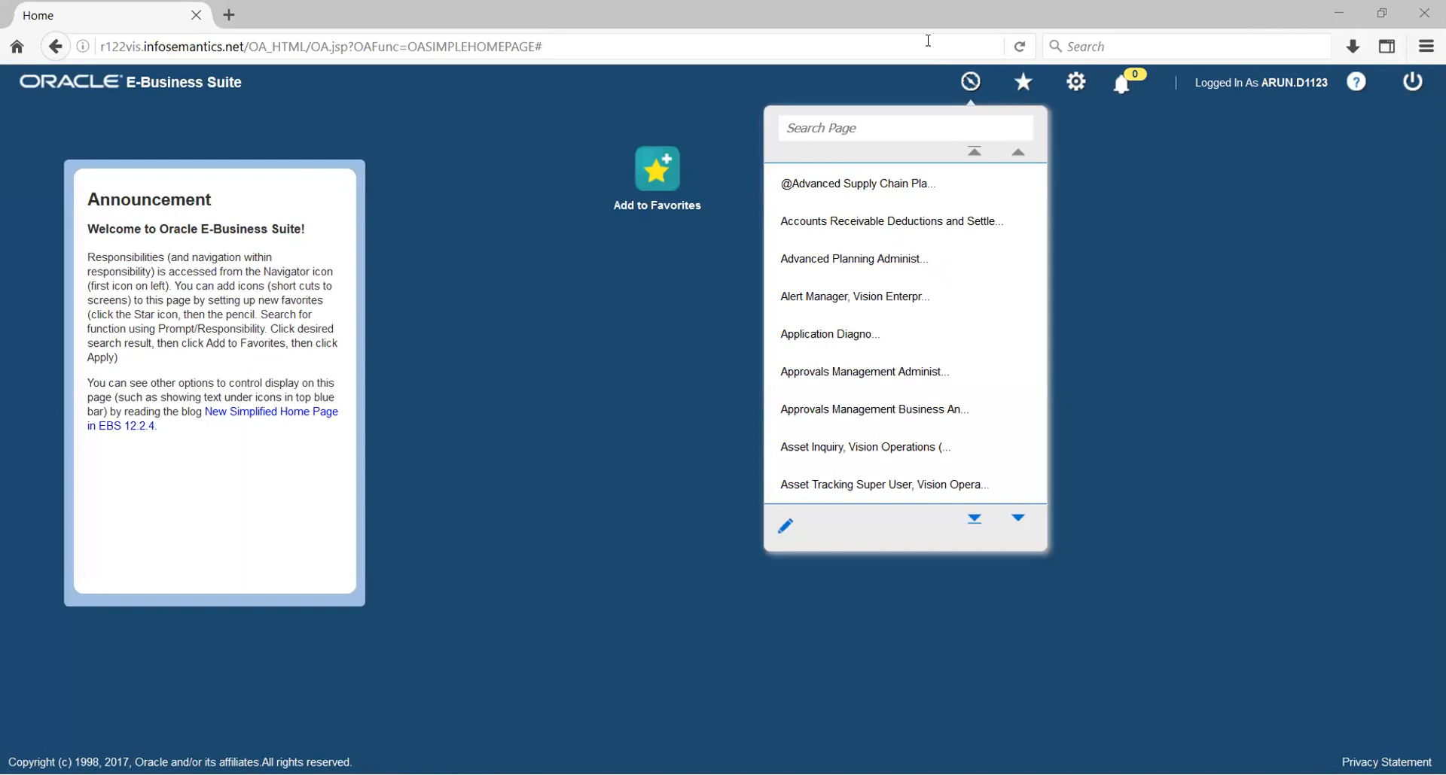
scroll(883, 297, "down", 5)
scroll(884, 298, "down", 8)
scroll(881, 296, "down", 8)
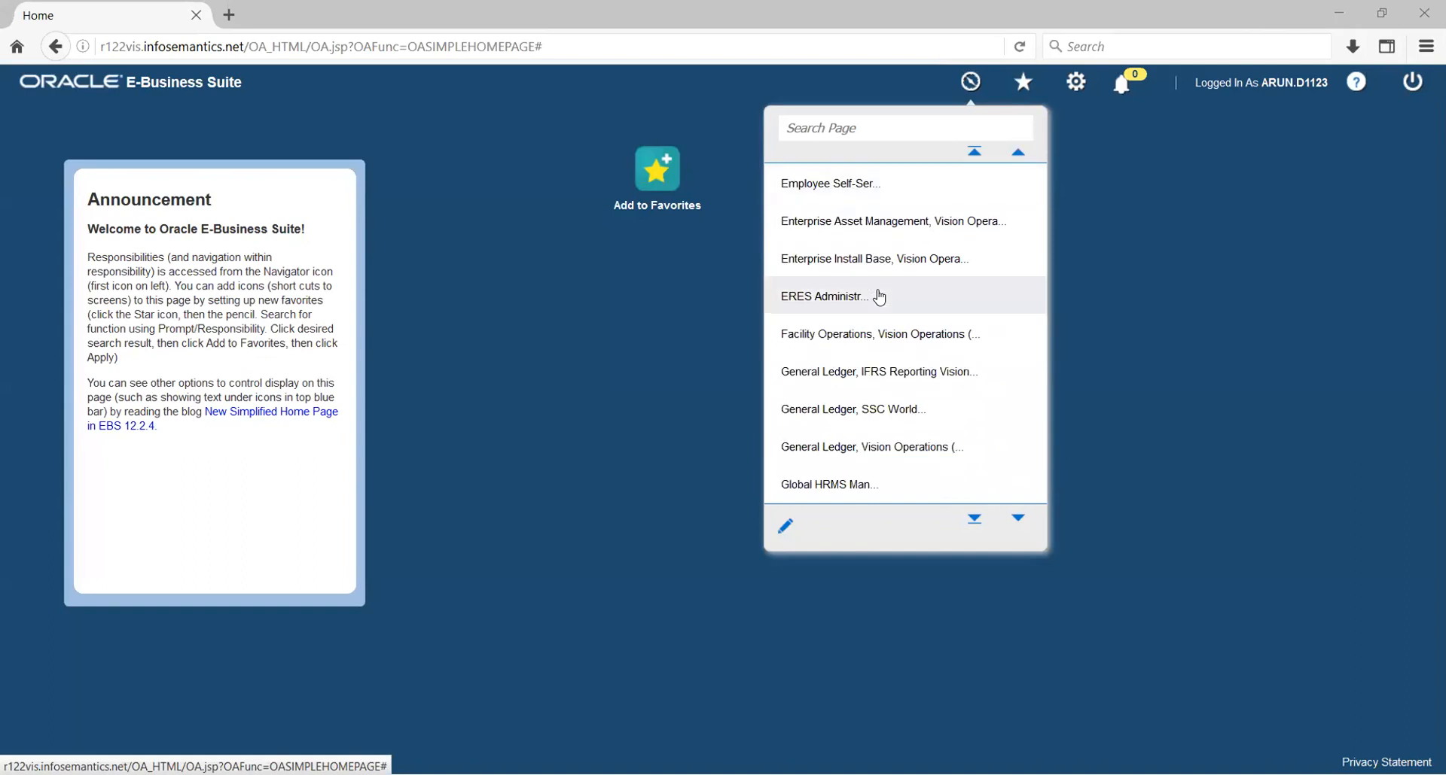
scroll(878, 298, "down", 1)
scroll(878, 298, "down", 1)
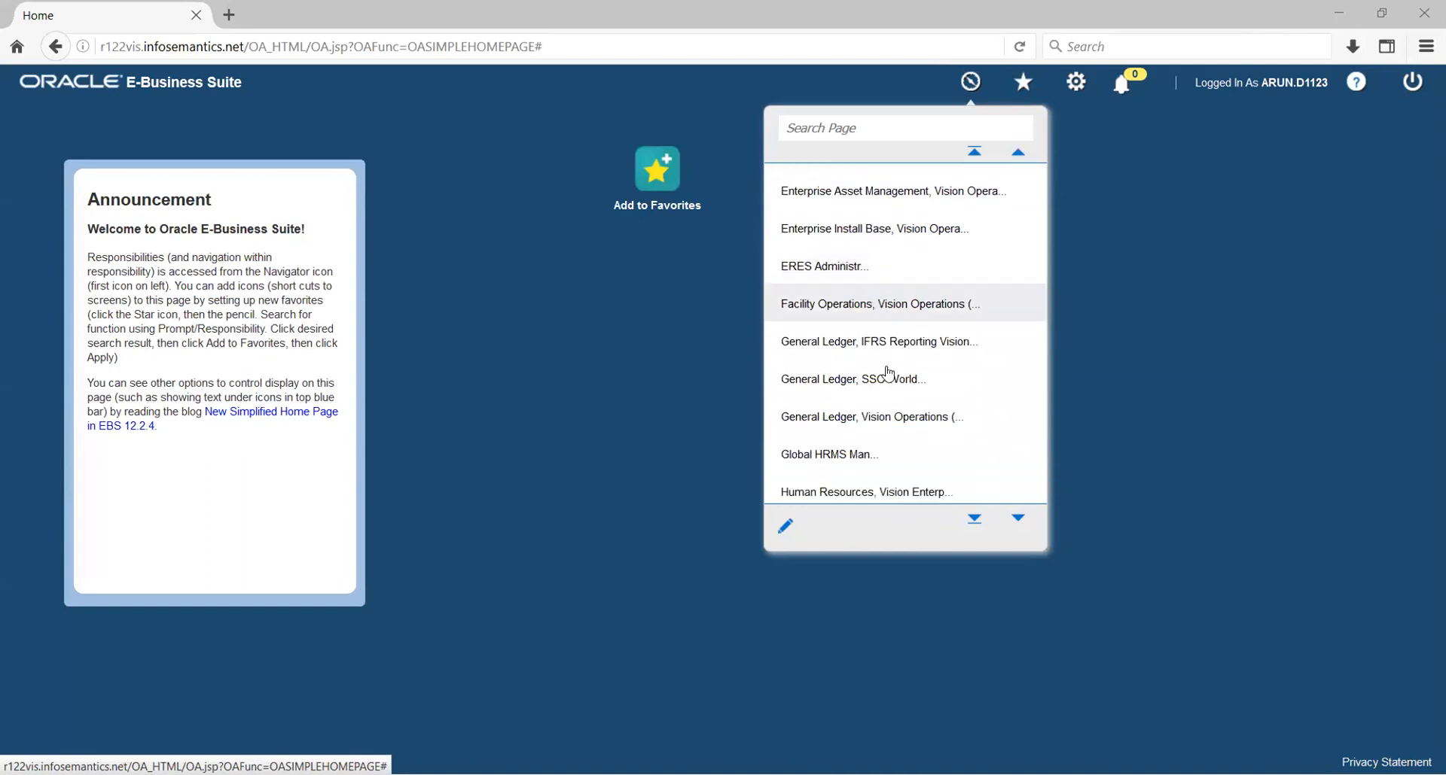
left_click(901, 422)
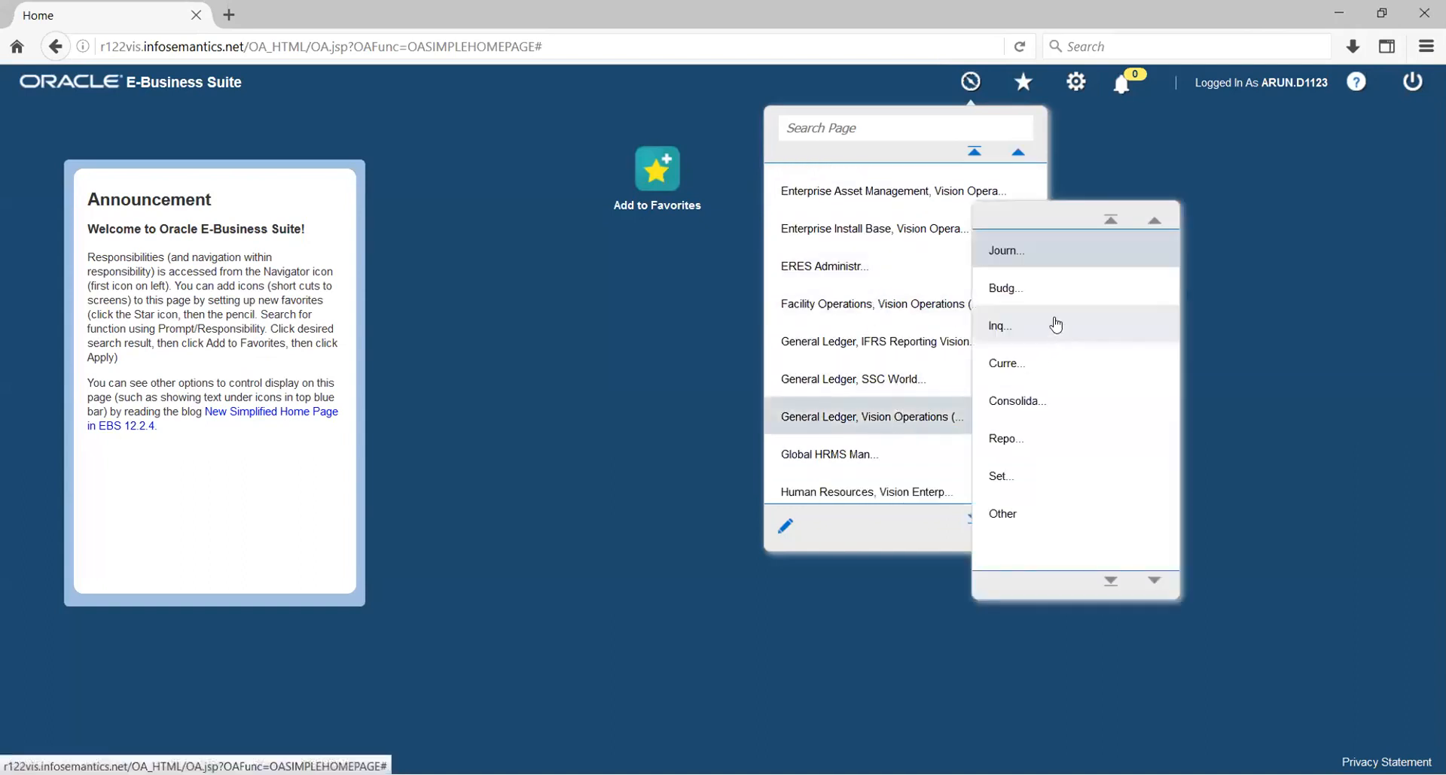
left_click(1026, 251)
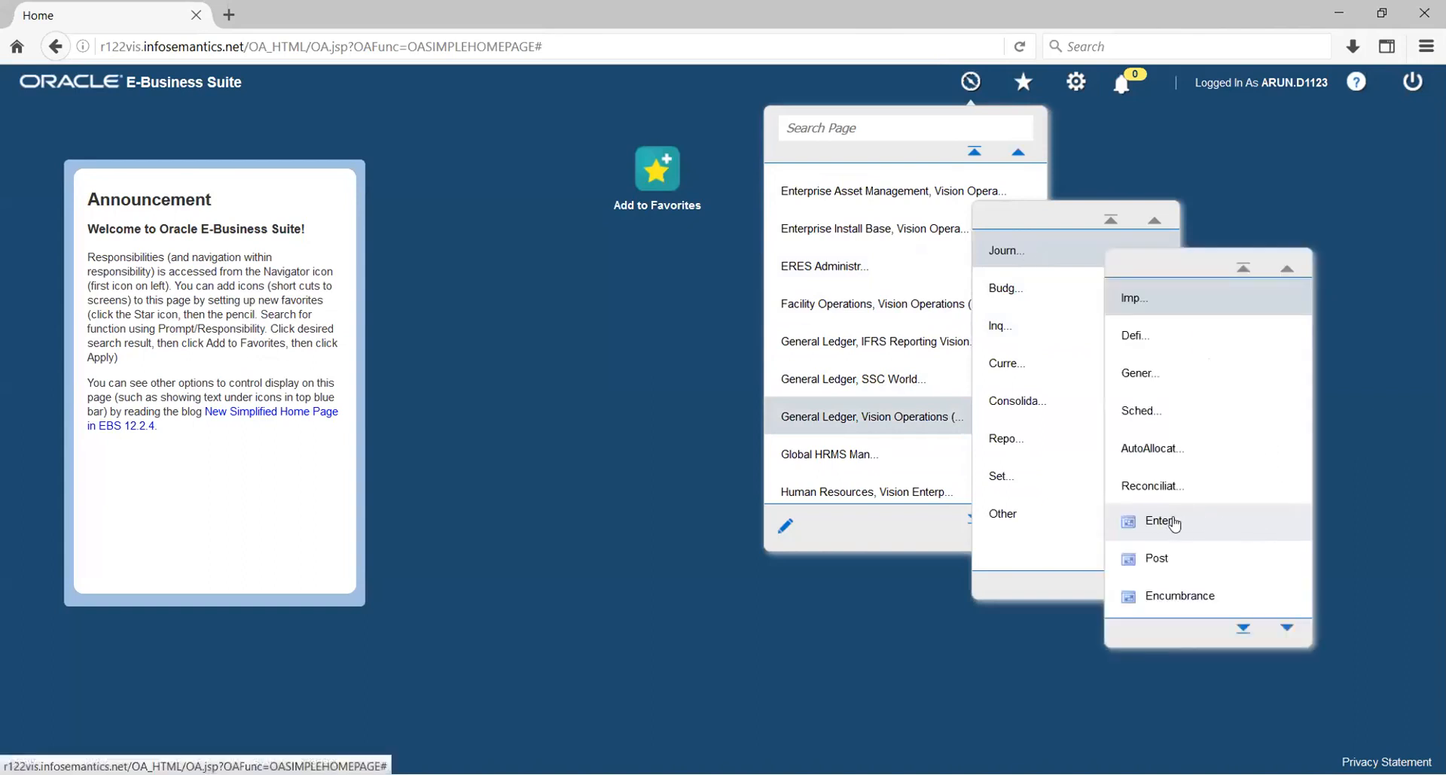
left_click(1170, 520)
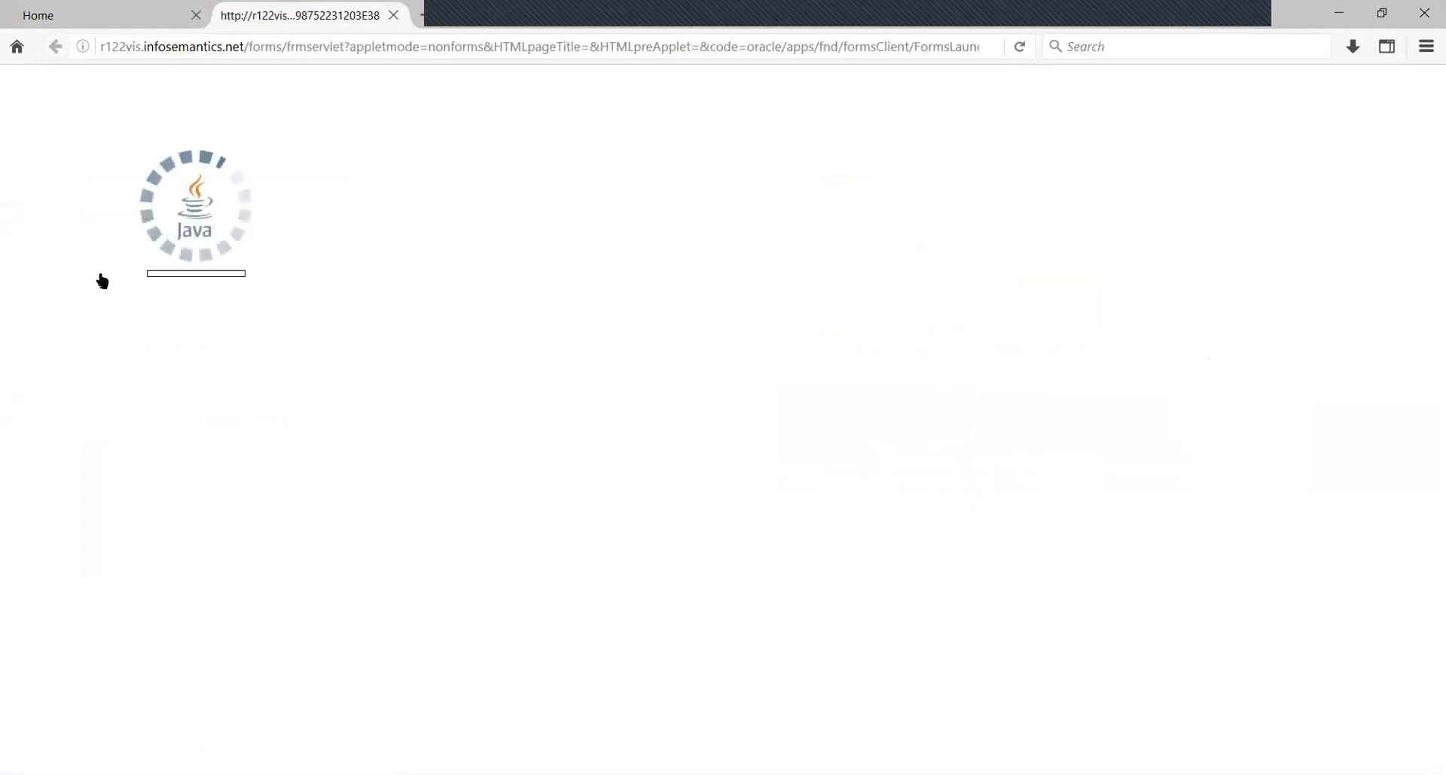
Accept the Java security risk and run the forms applet for Enter Journals.
left_click(585, 482)
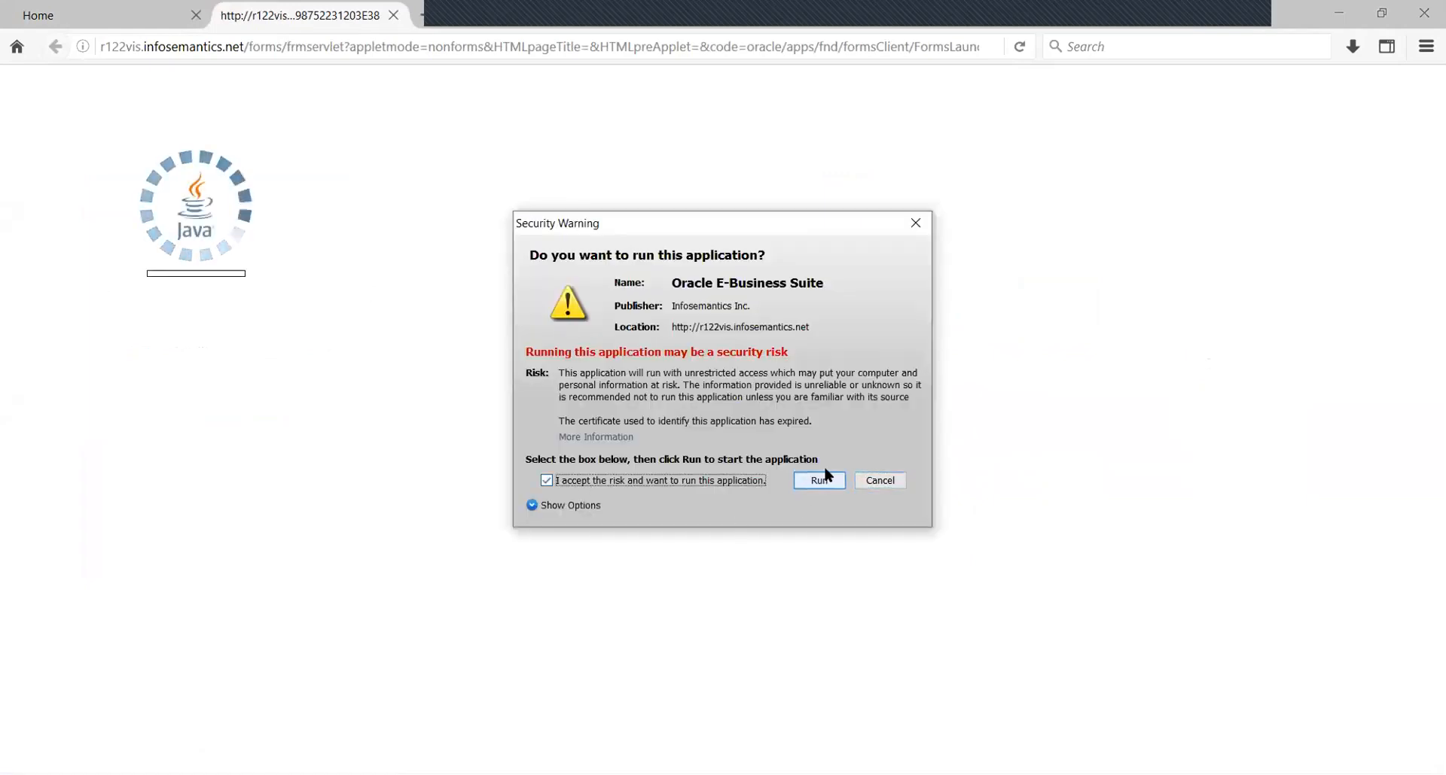
key("Return")
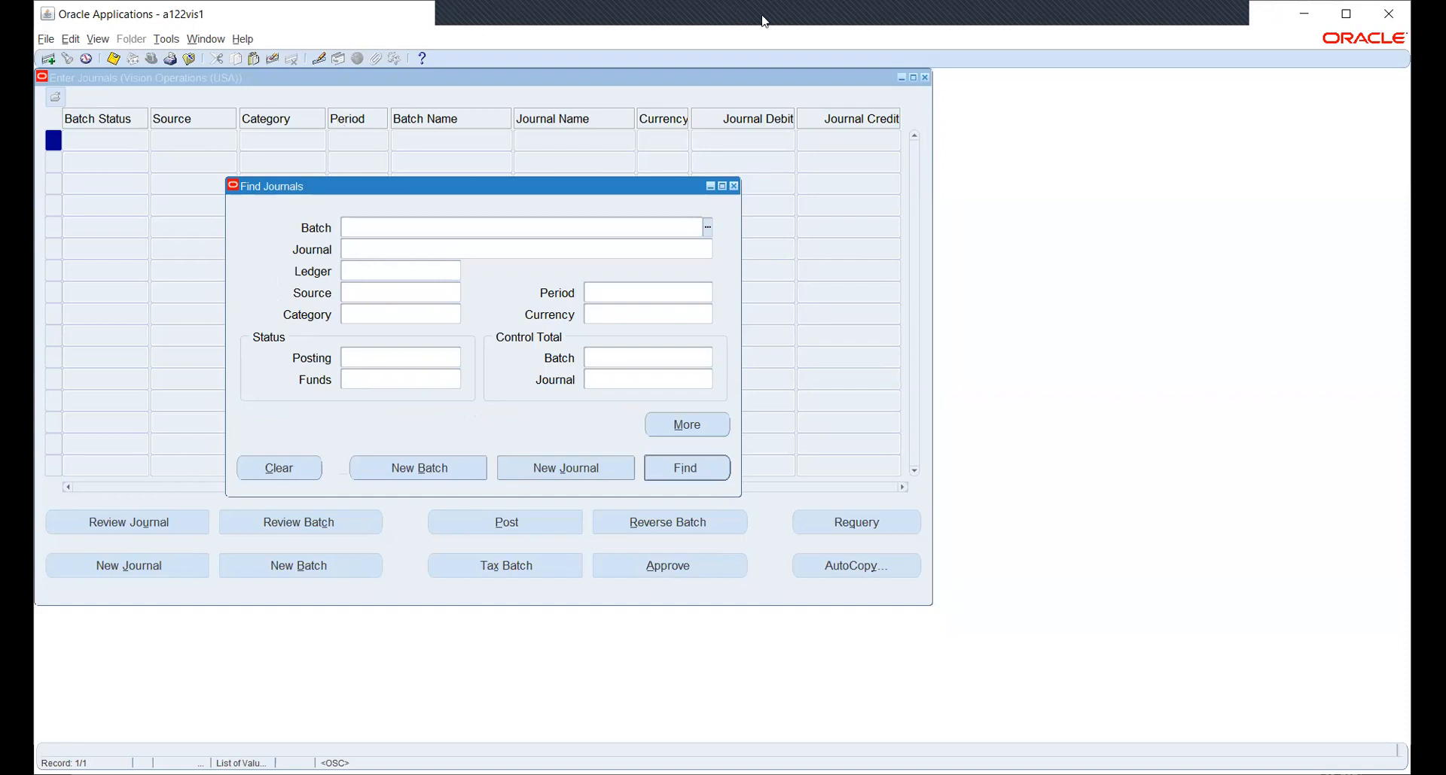
Close the Find Journals dialog and Enter Journals form to return to the Navigator.
left_click(548, 16)
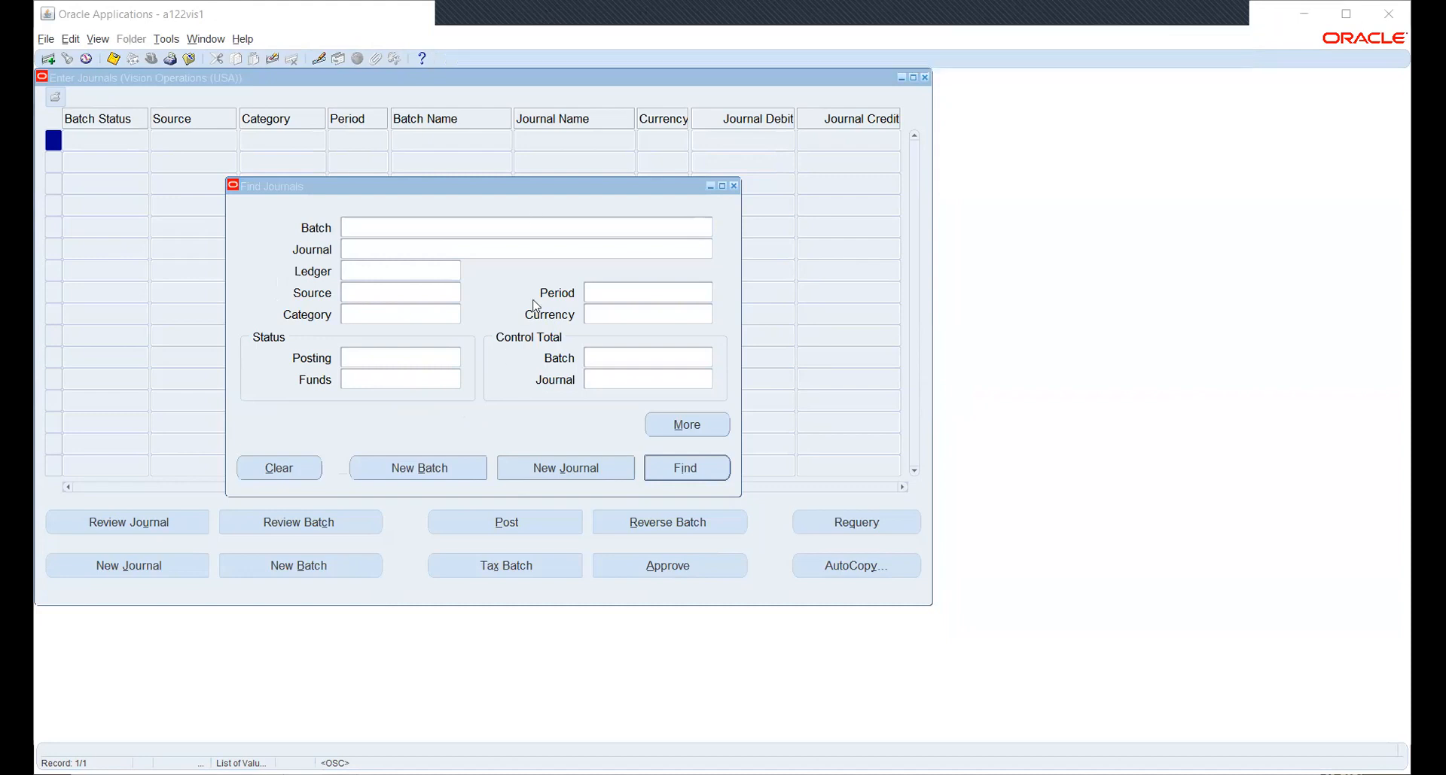
left_click(735, 186)
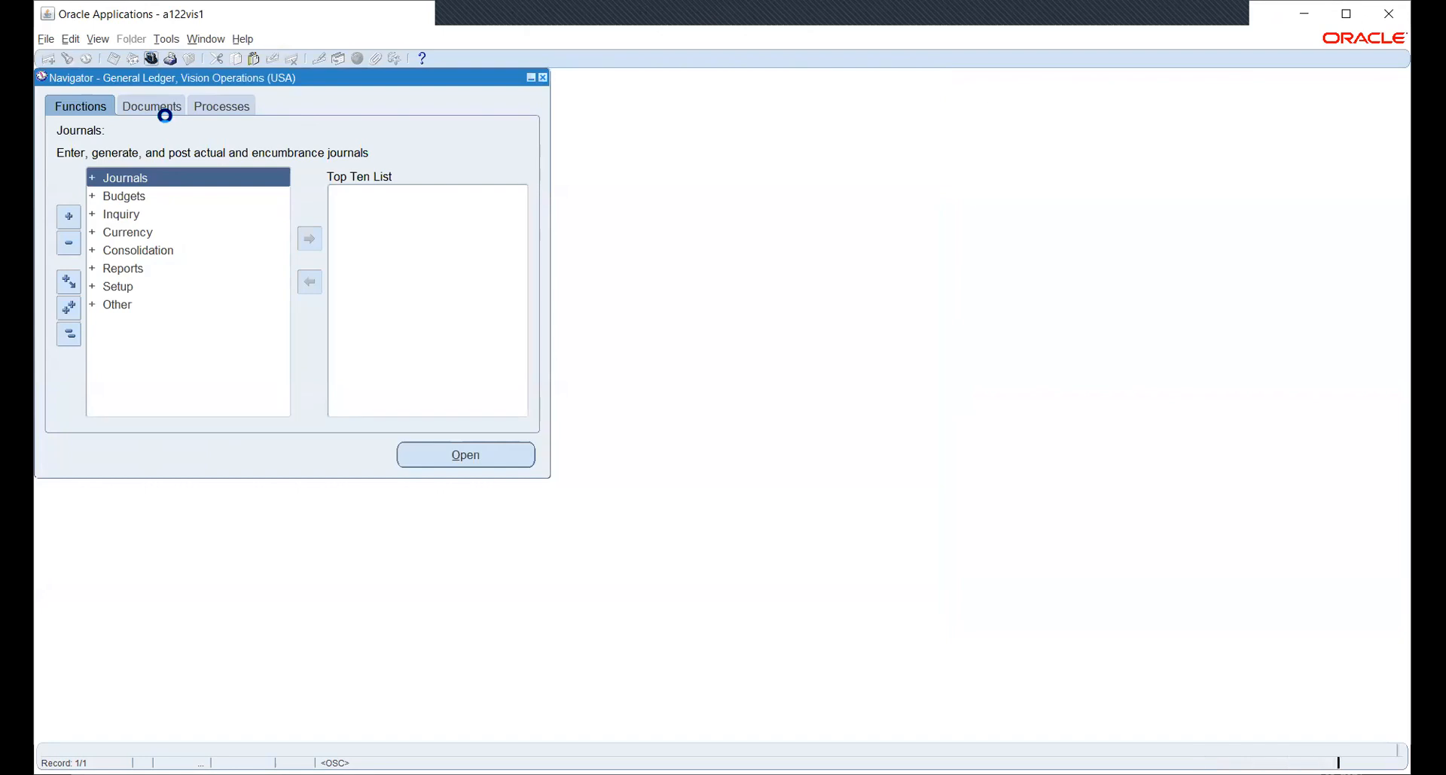
Switch the responsibility to HW_PO.
type("hw_P")
key("Down")
key("Return")
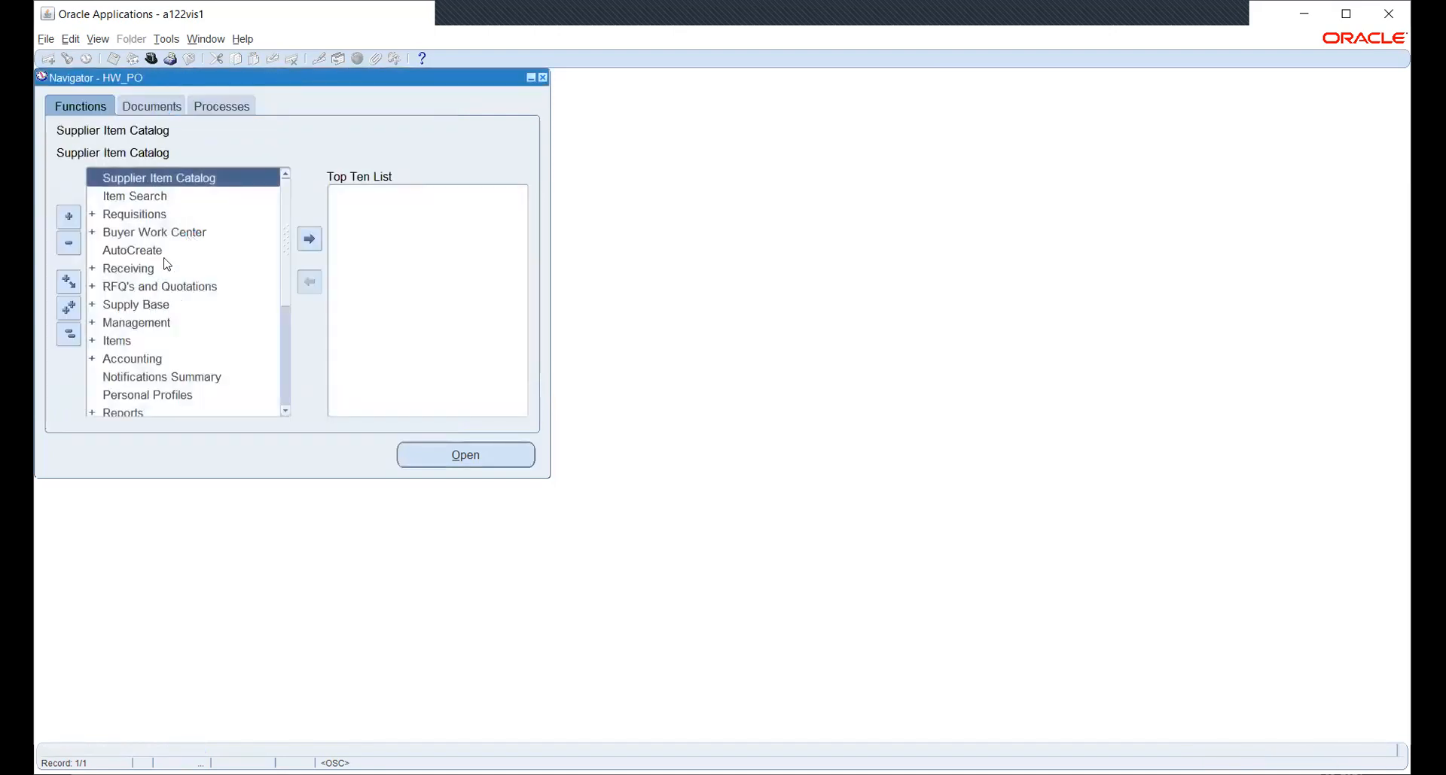
Expand Setup > Organizations and open the Purchasing Options form.
scroll(167, 264, "down", 3)
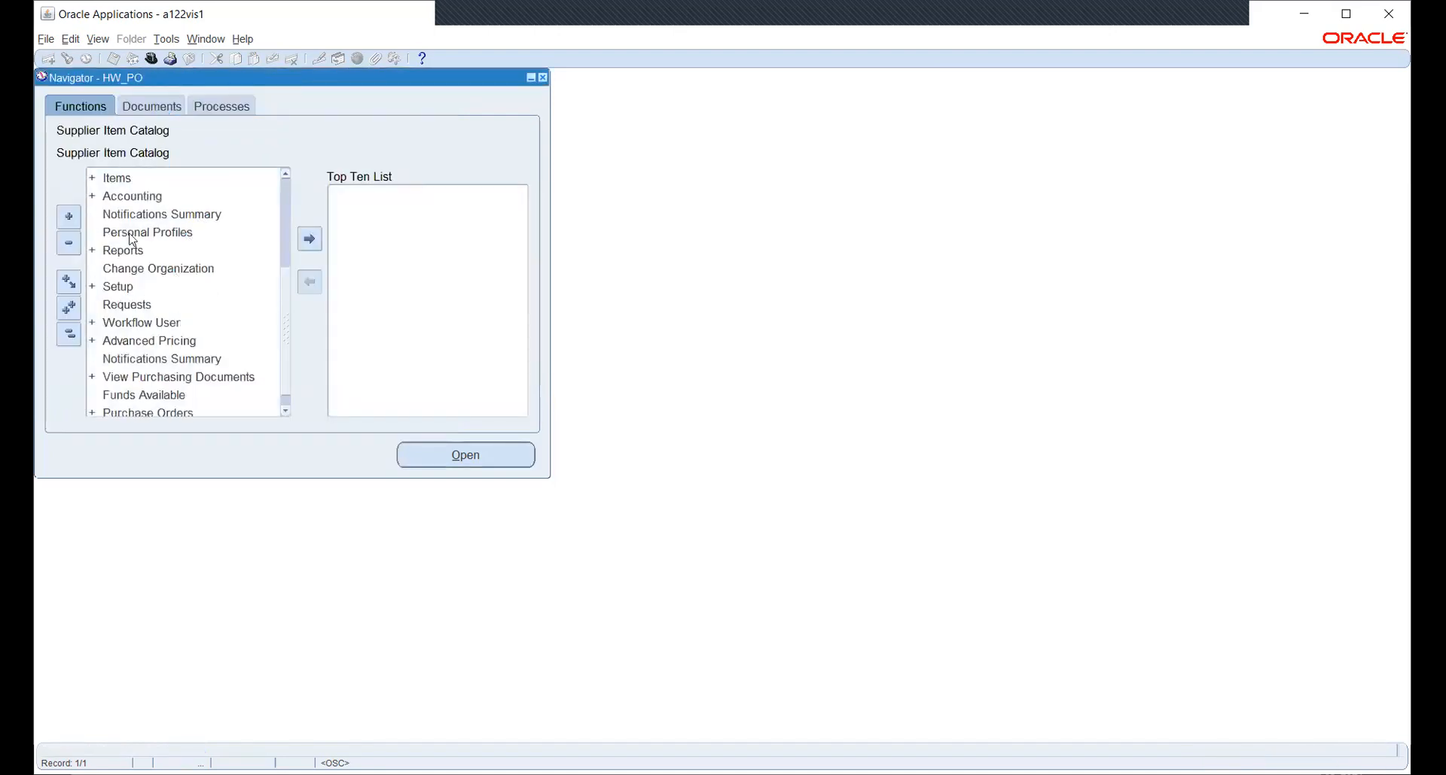
double_click(148, 291)
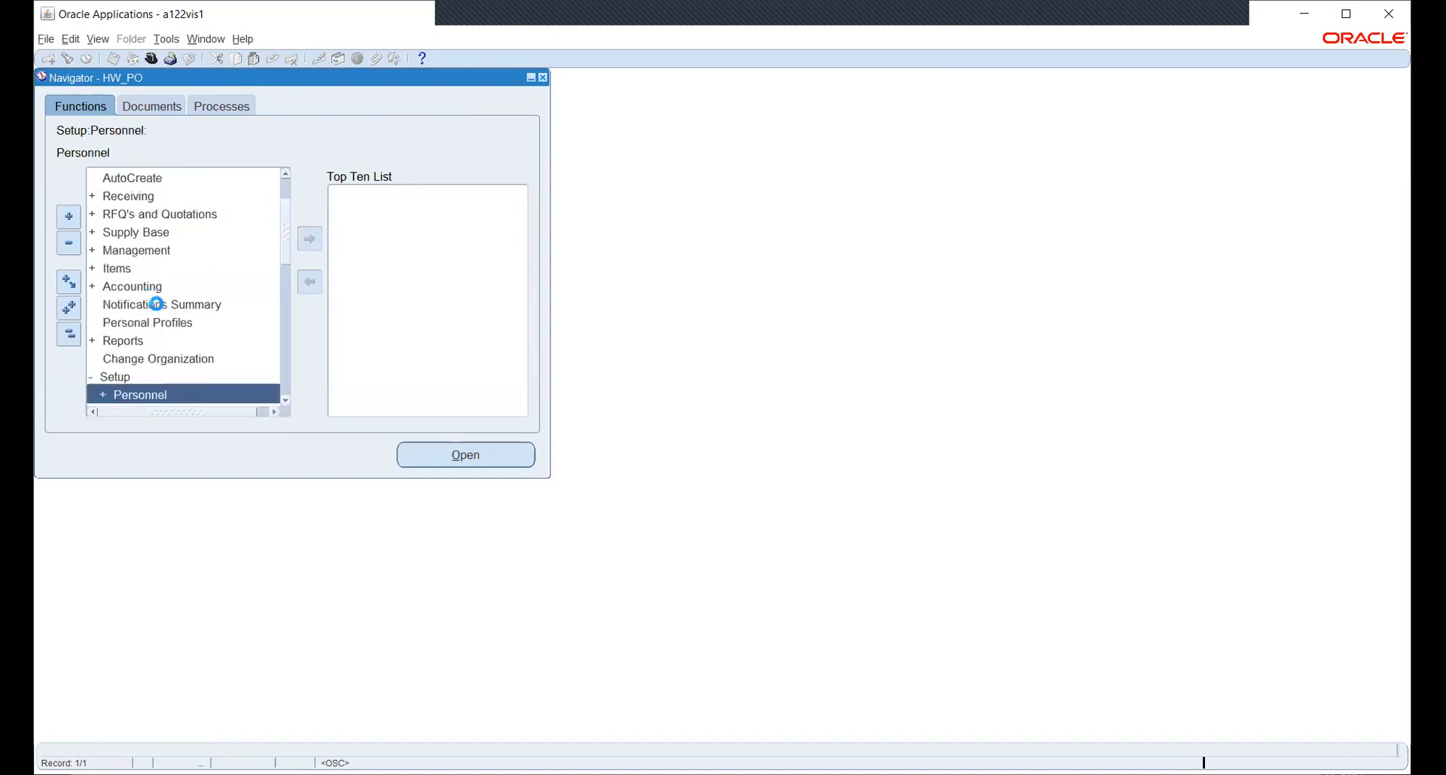
scroll(153, 242, "down", 3)
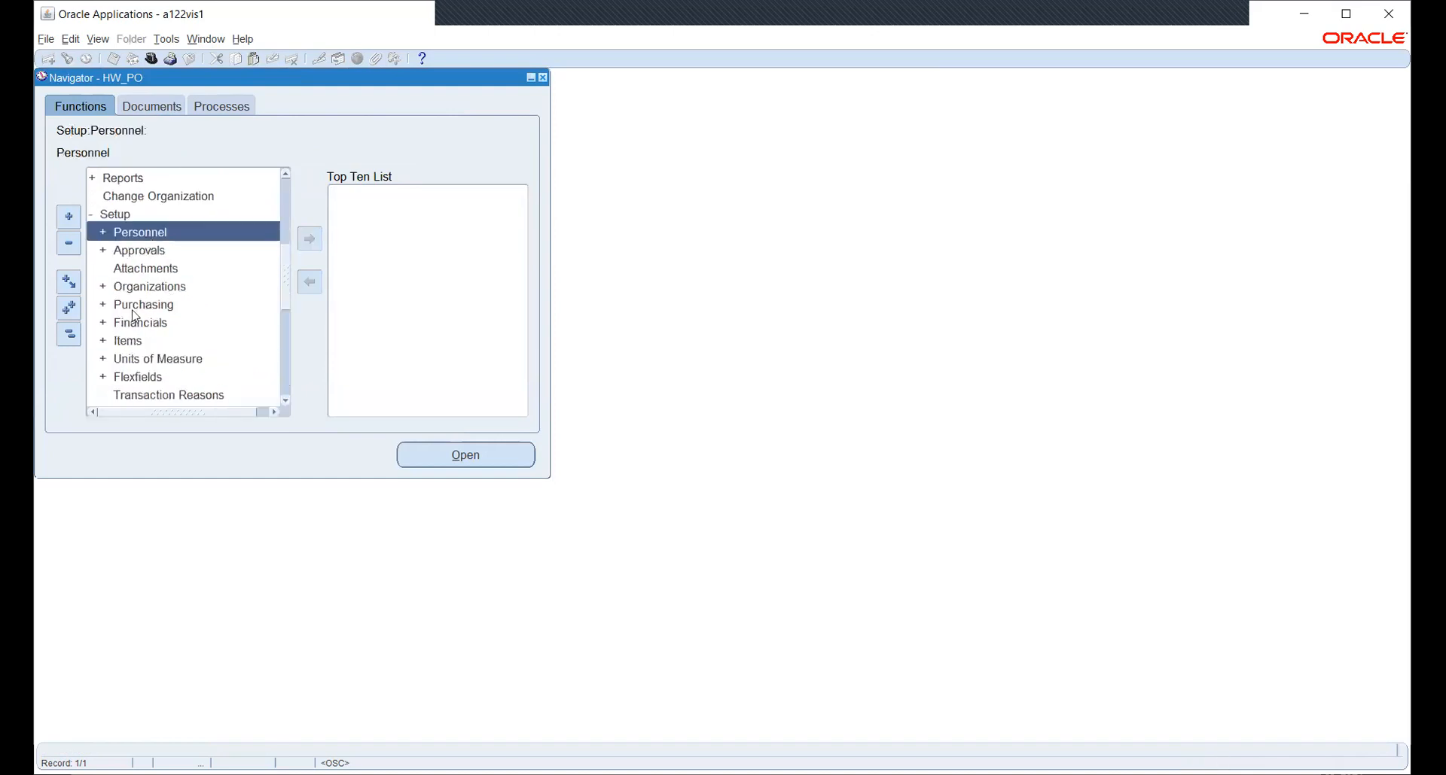
left_click(125, 305)
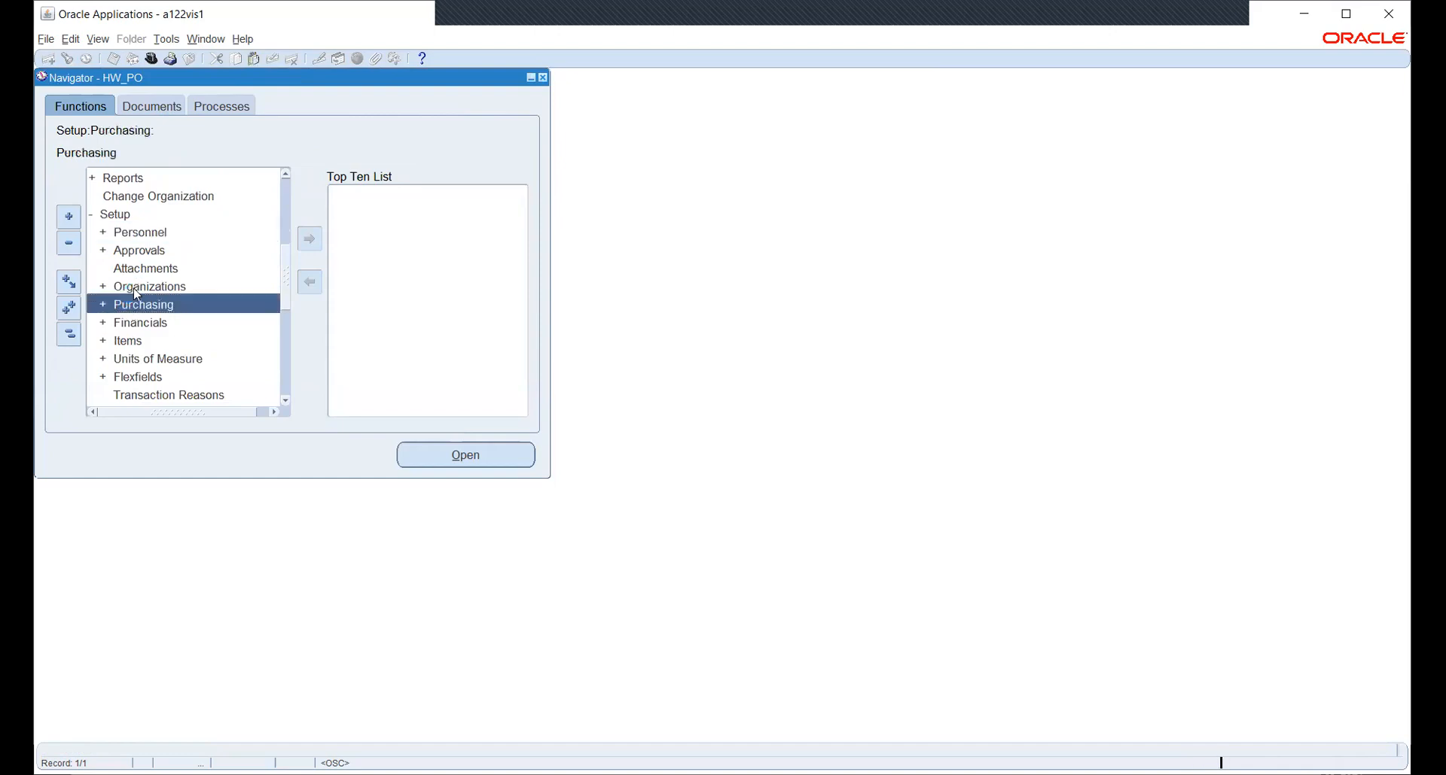
left_click(136, 291)
left_click(464, 457)
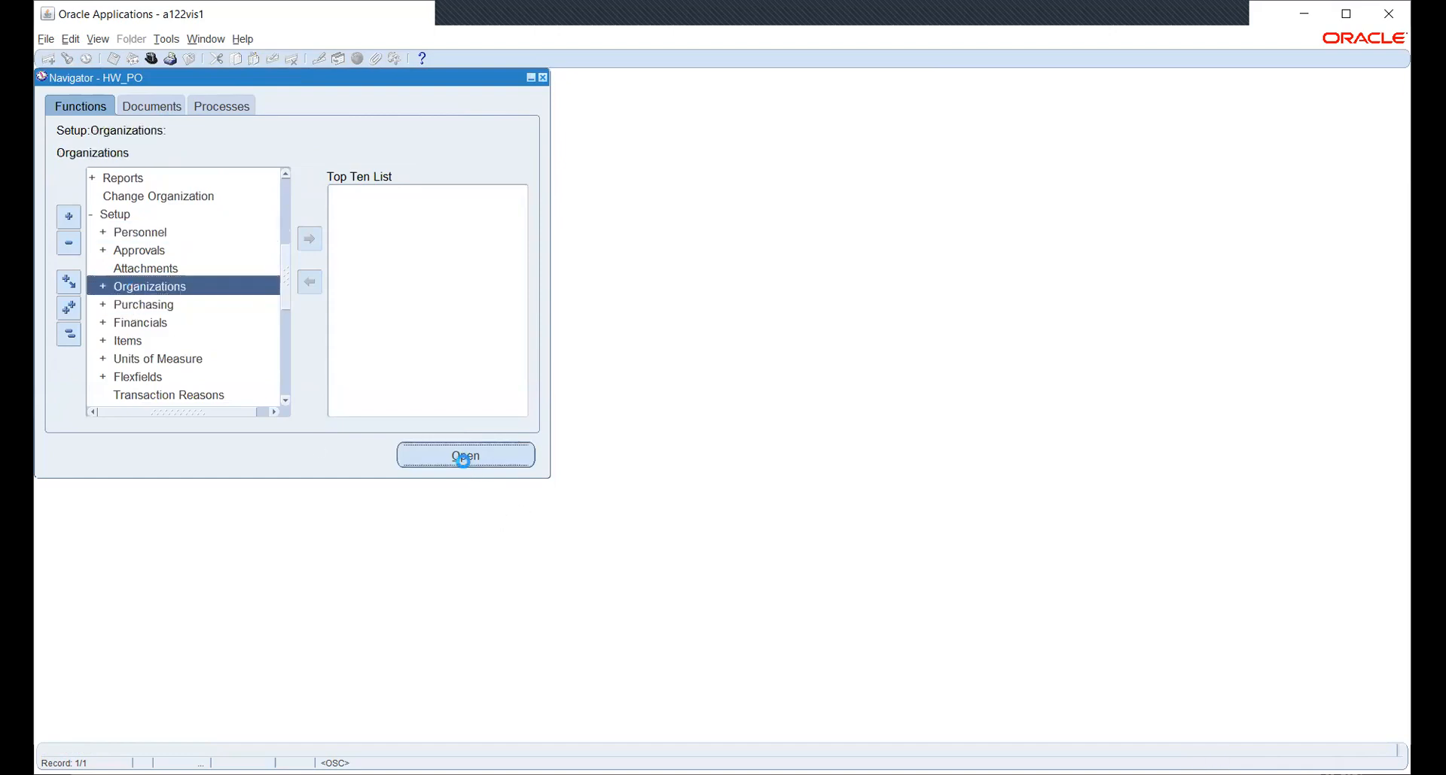
left_click(453, 455)
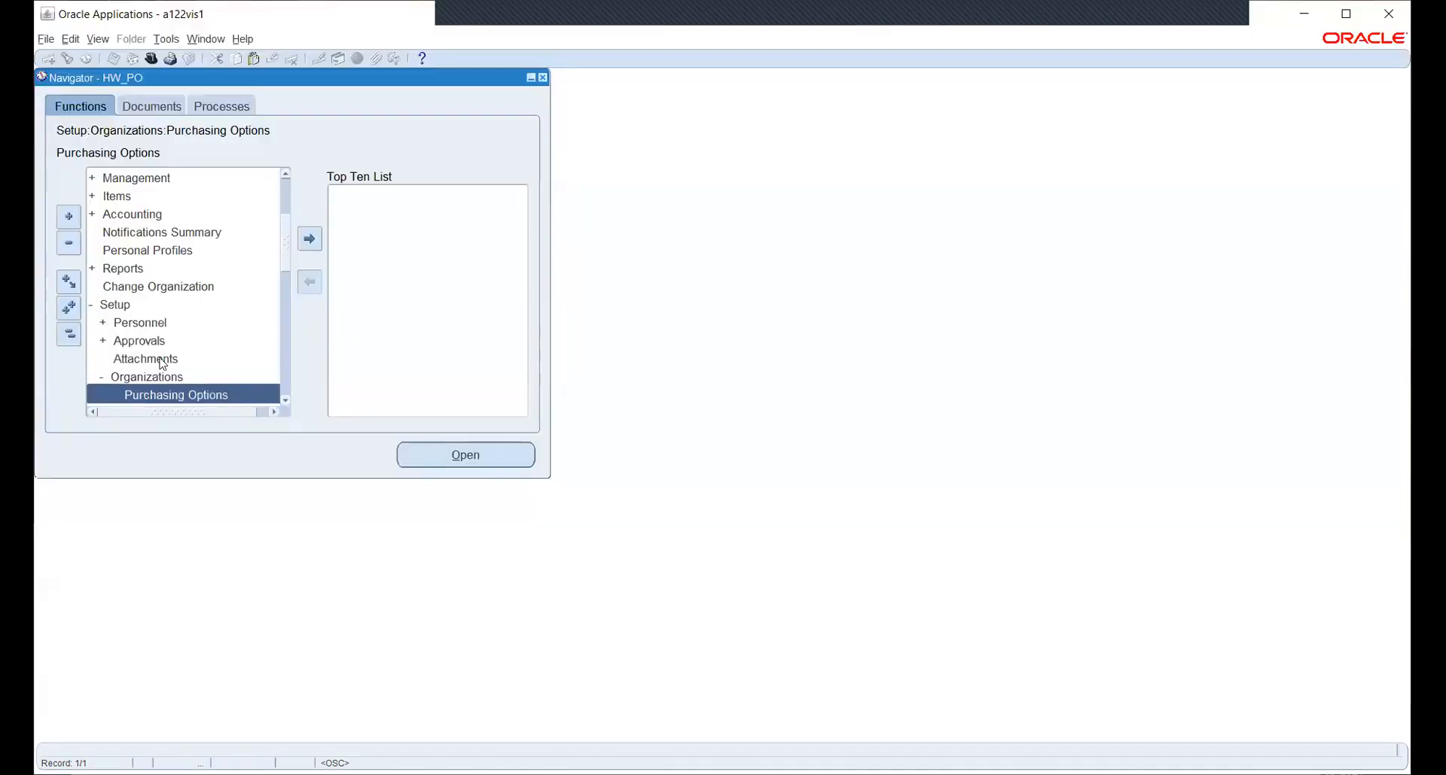
Open Receiving Options under Setup > Organizations, then return to the HW_PO Navigator.
scroll(188, 319, "down", 1)
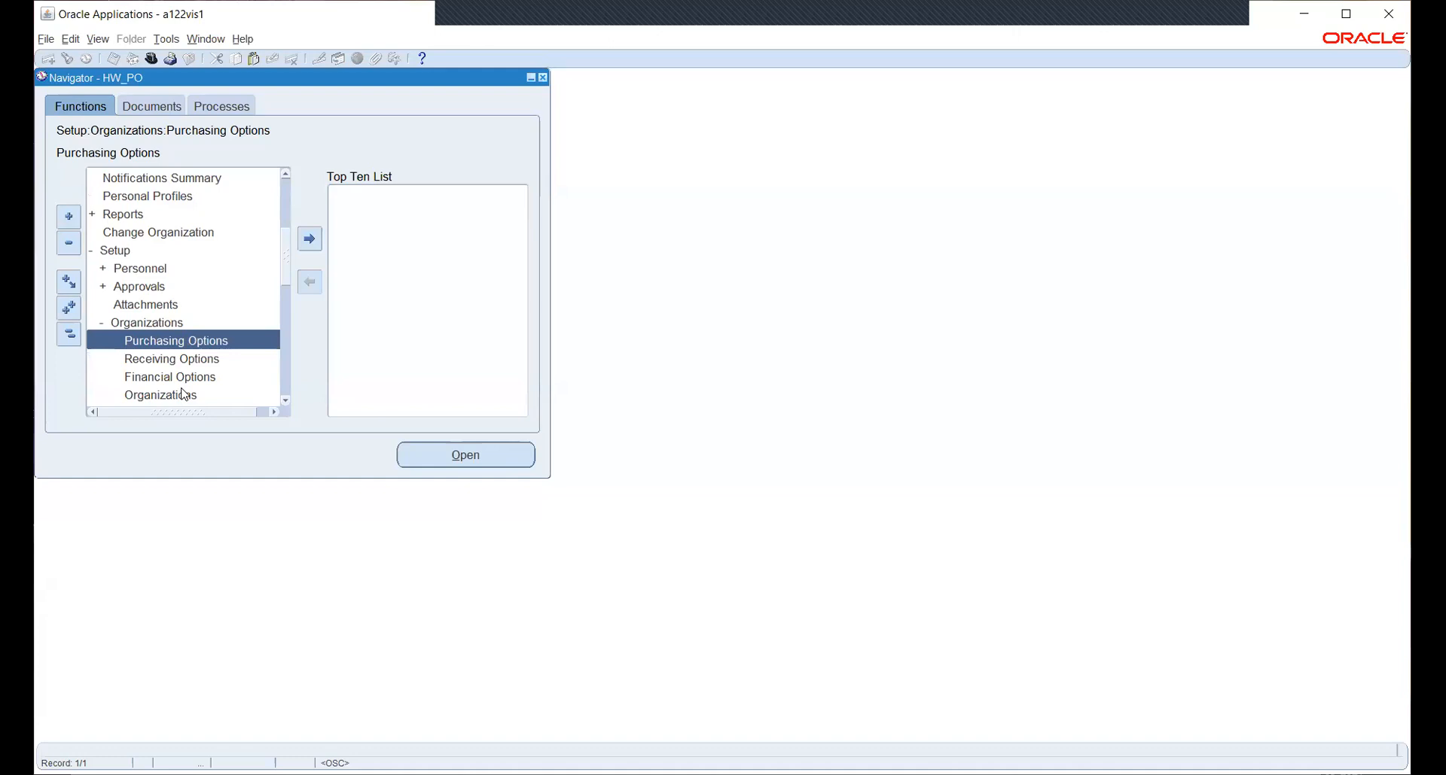
left_click(167, 359)
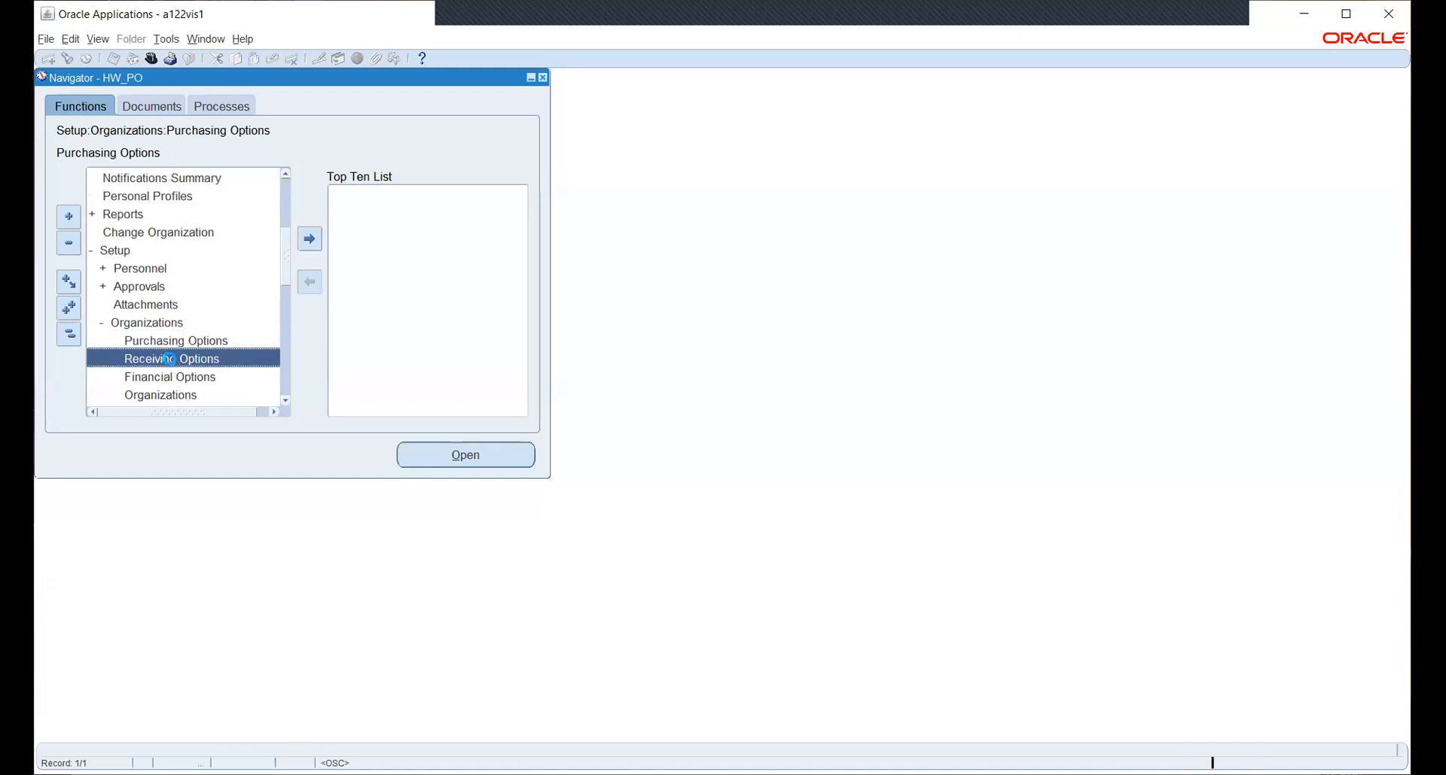
left_click(449, 465)
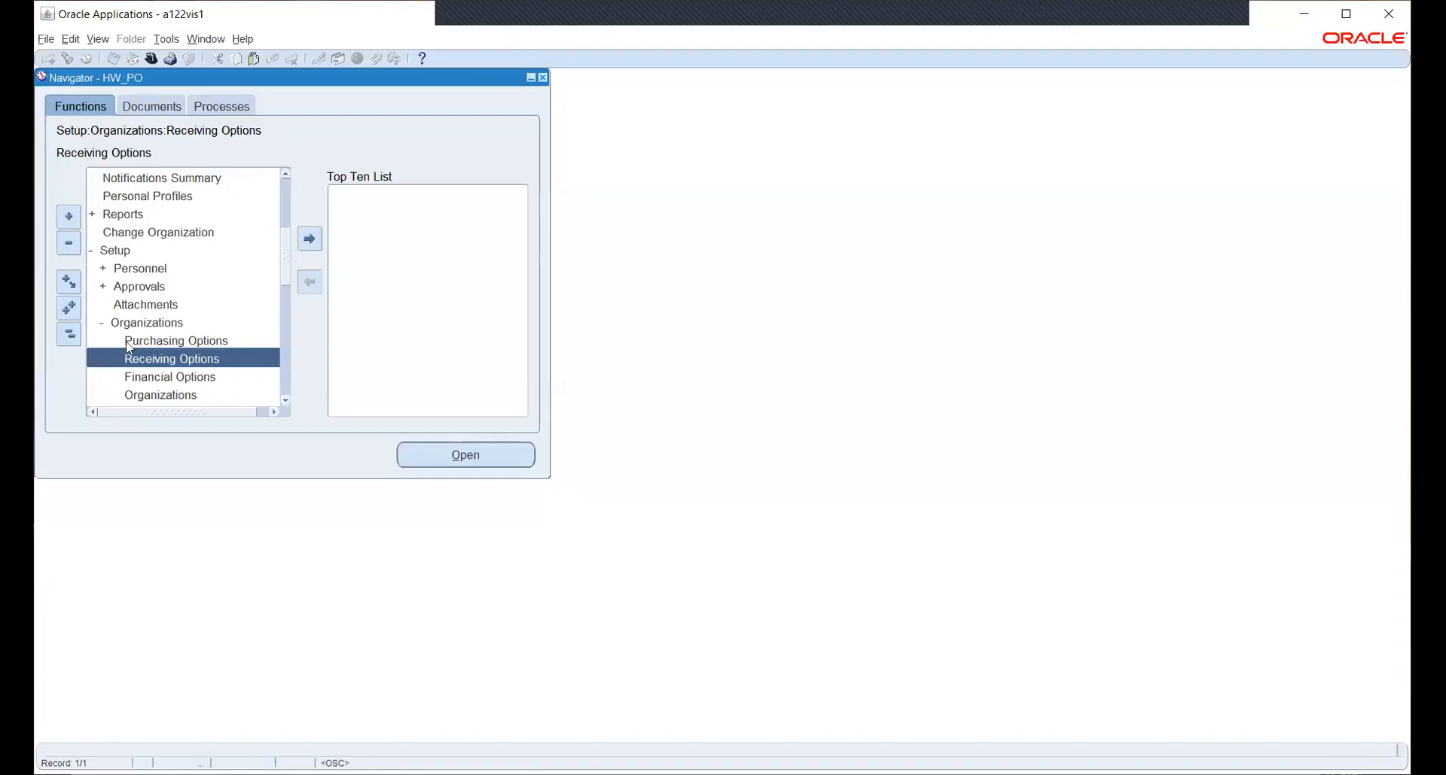
left_click(128, 342)
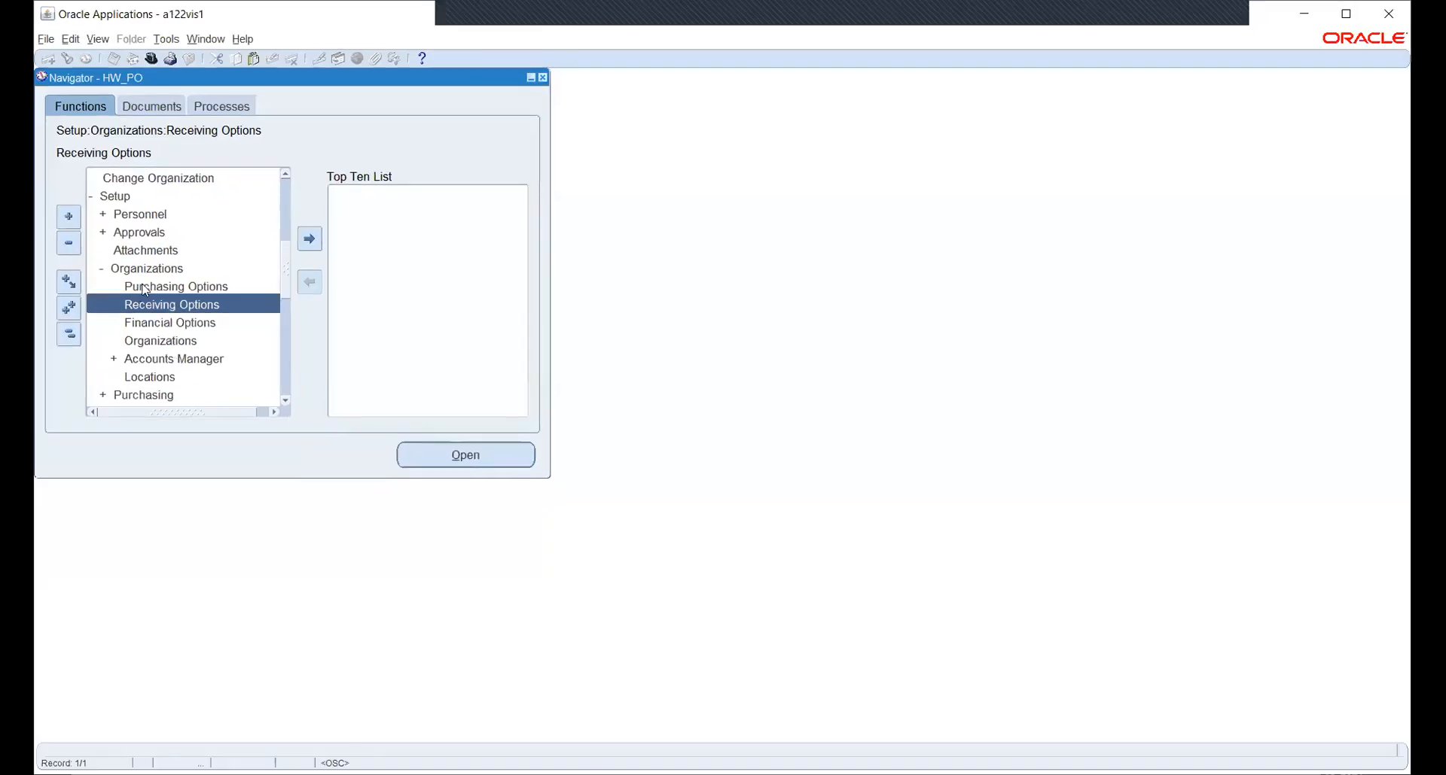
Open the Financial Options form for HWOU from Setup > Organizations.
left_click(145, 287)
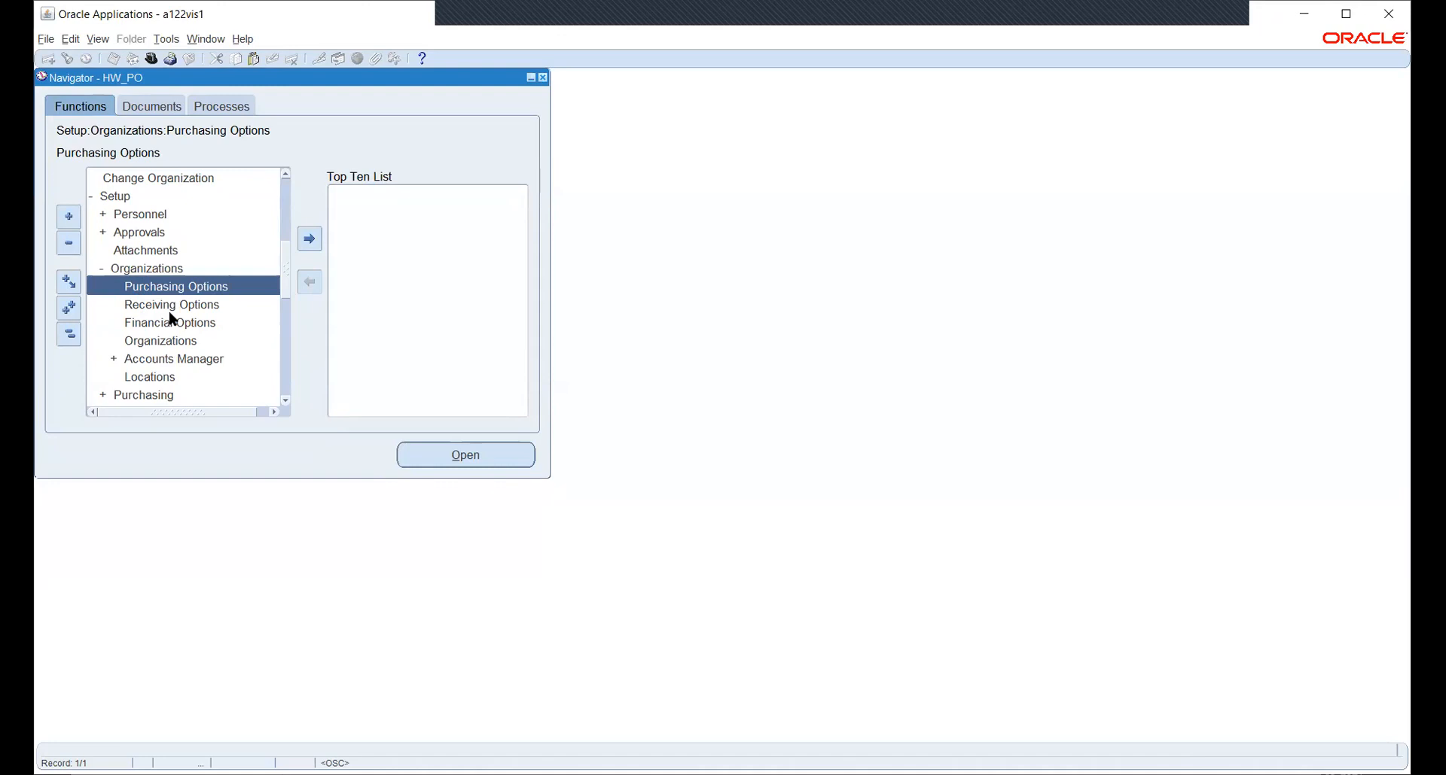
left_click(161, 331)
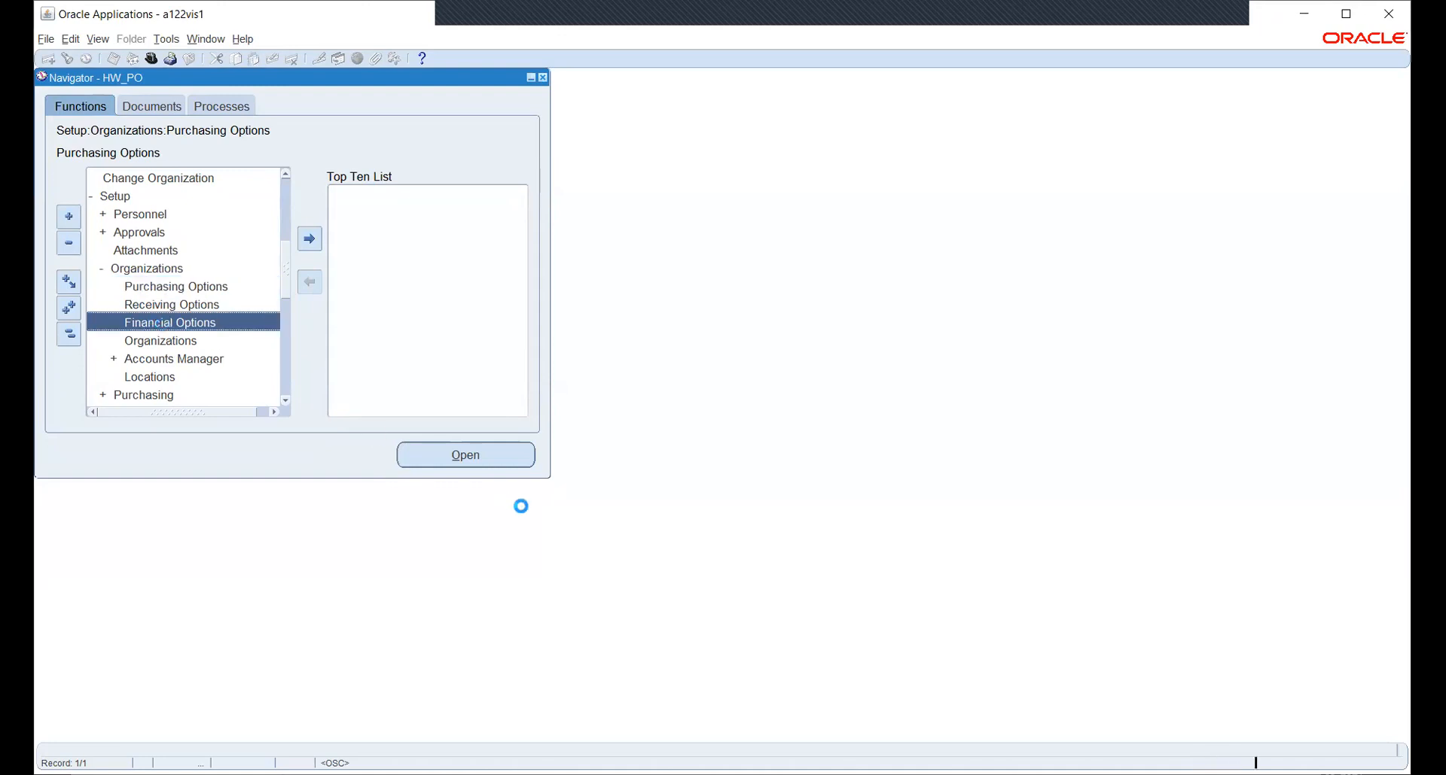
left_click(430, 455)
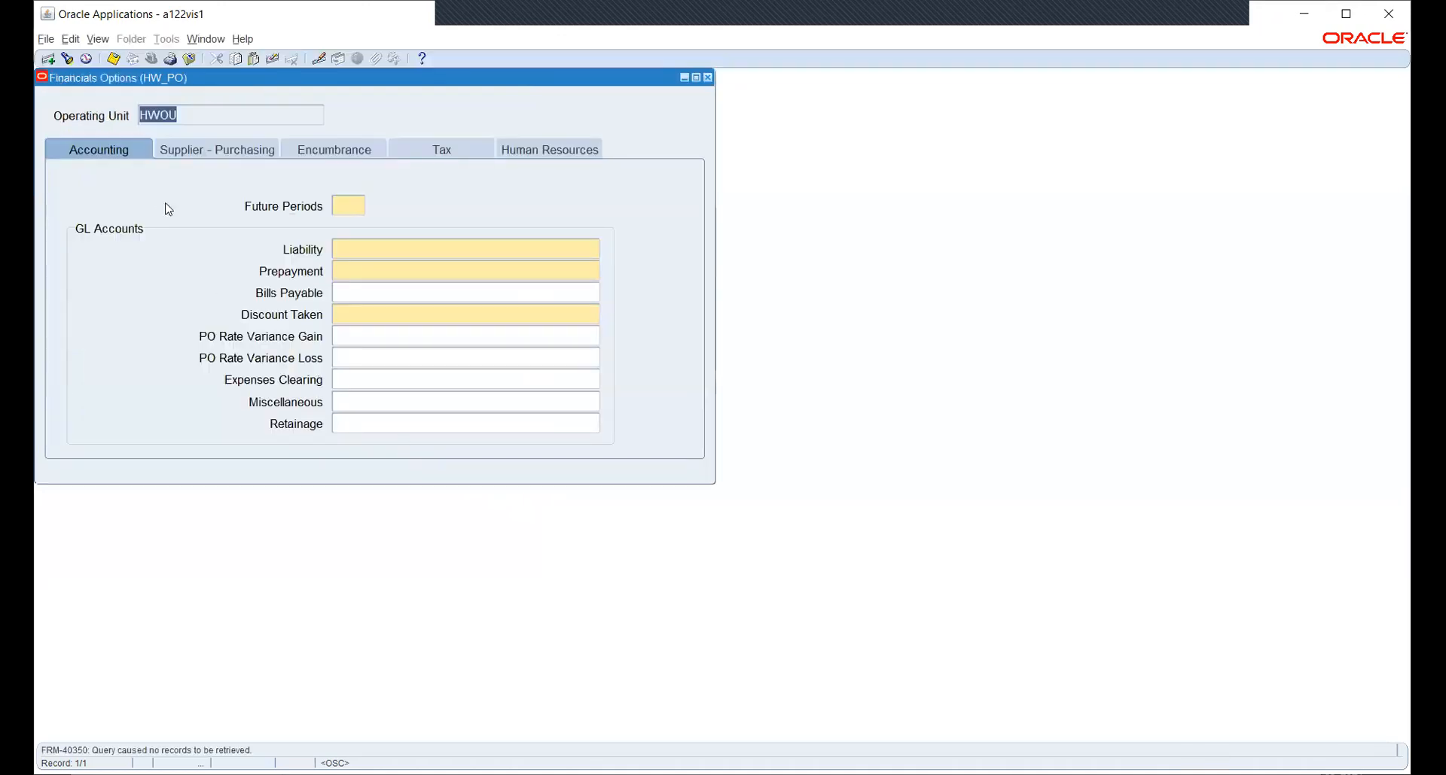
Try the Inventory Organization list, dismiss the errors, and close Financial Options without saving.
left_click(184, 149)
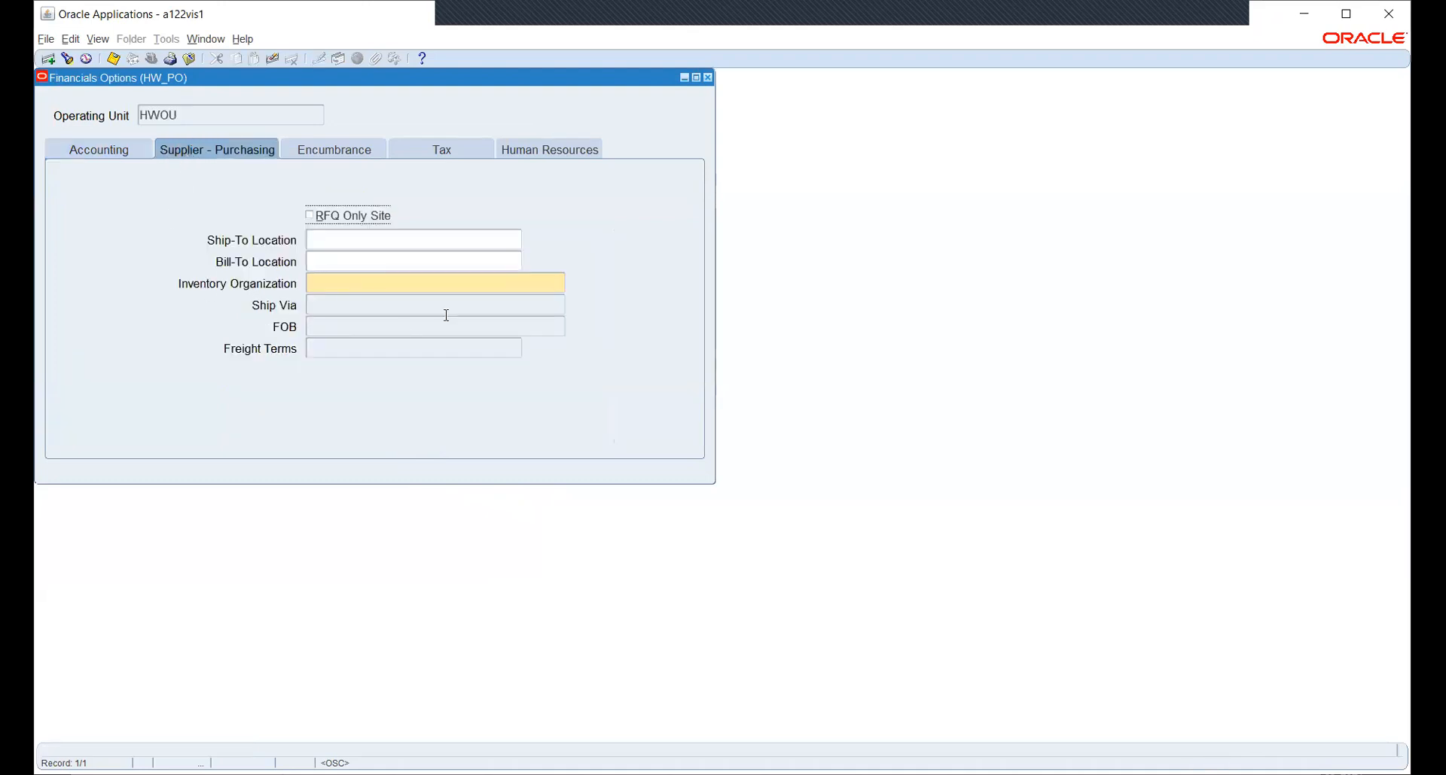
left_click(472, 285)
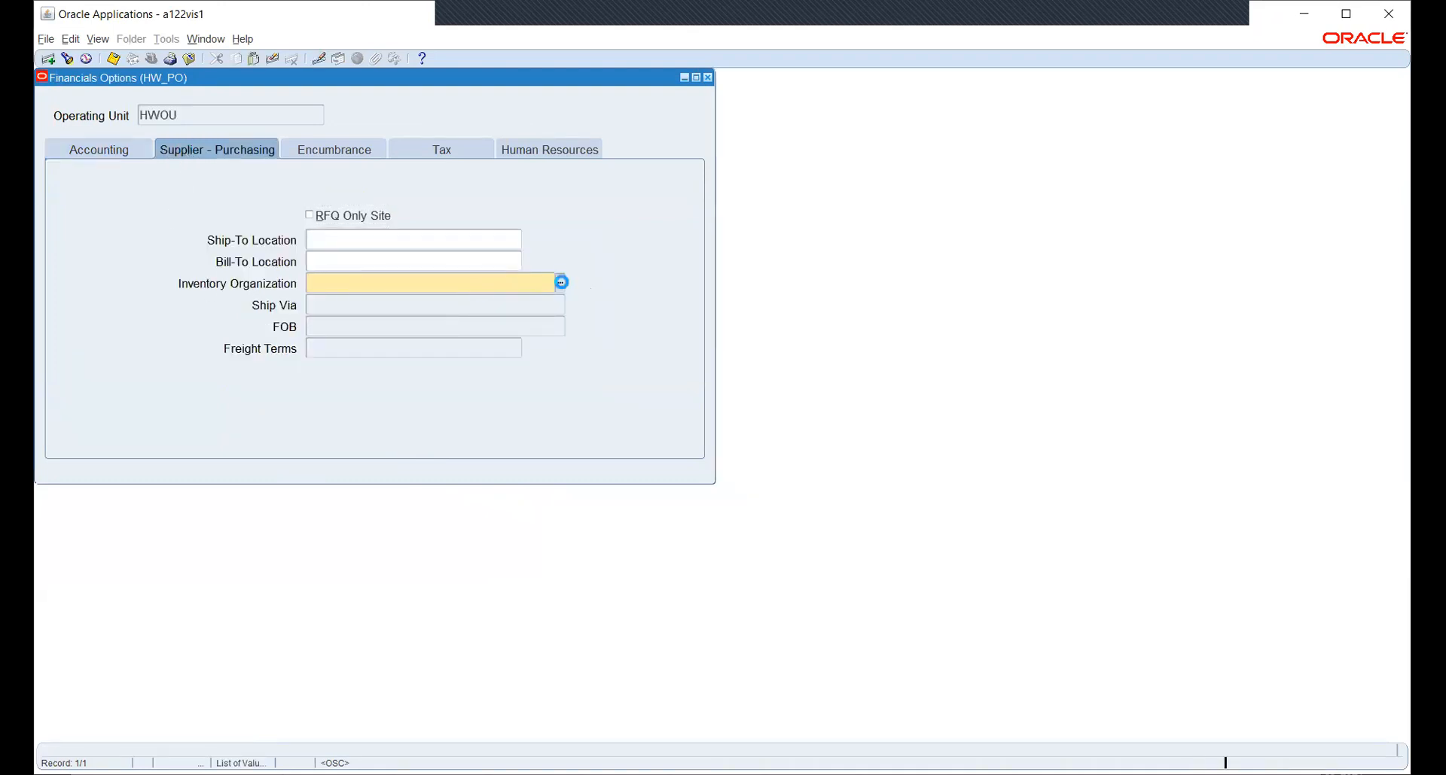
left_click(562, 283)
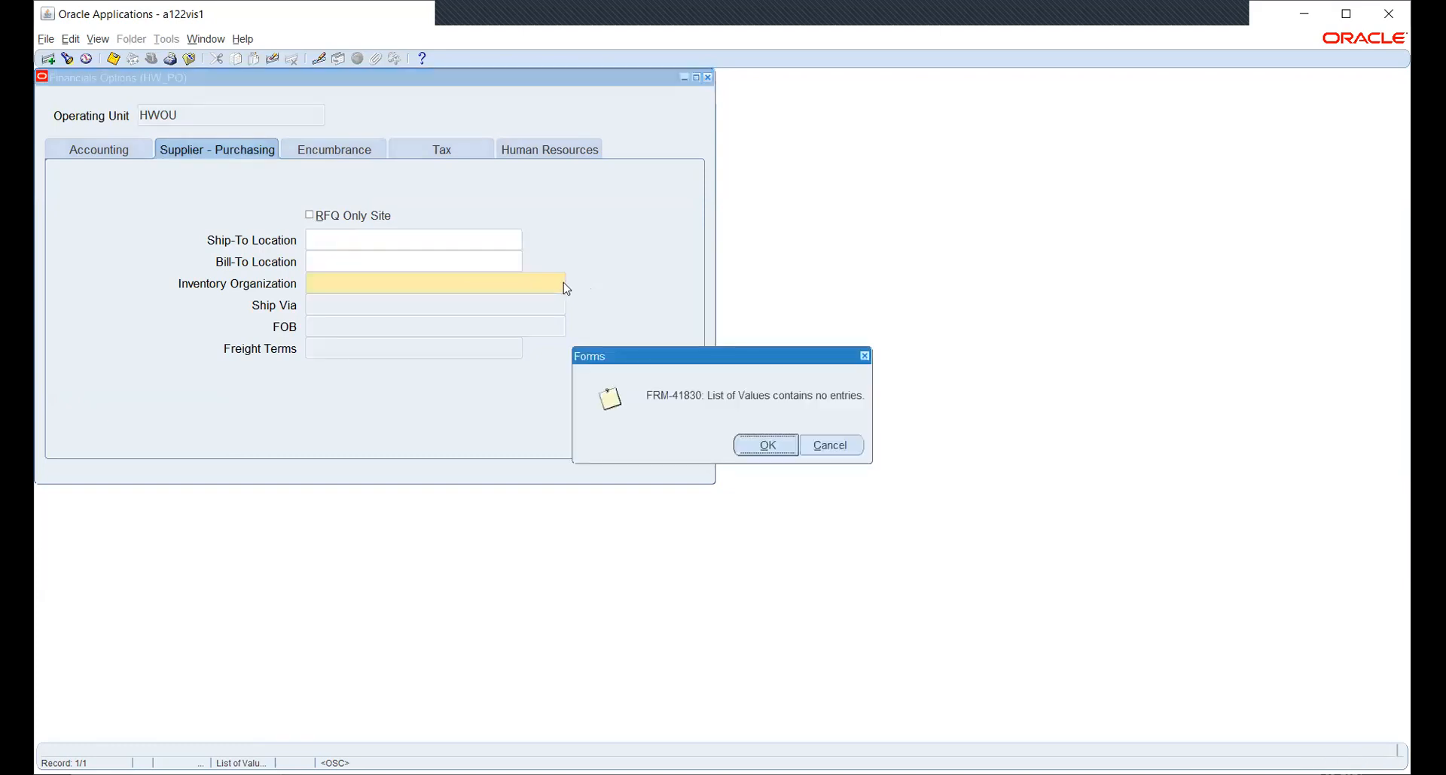
left_click(767, 443)
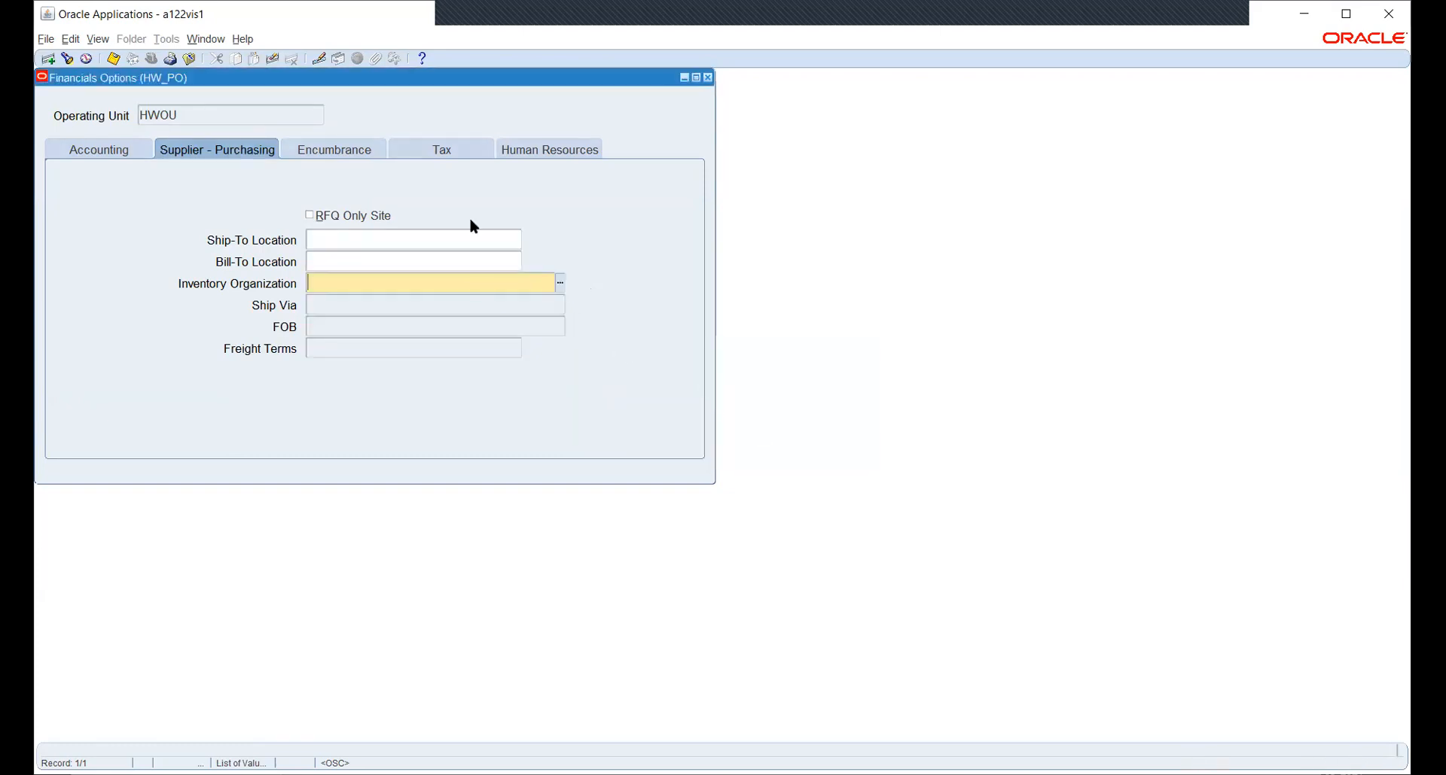
left_click(172, 121)
left_click(734, 445)
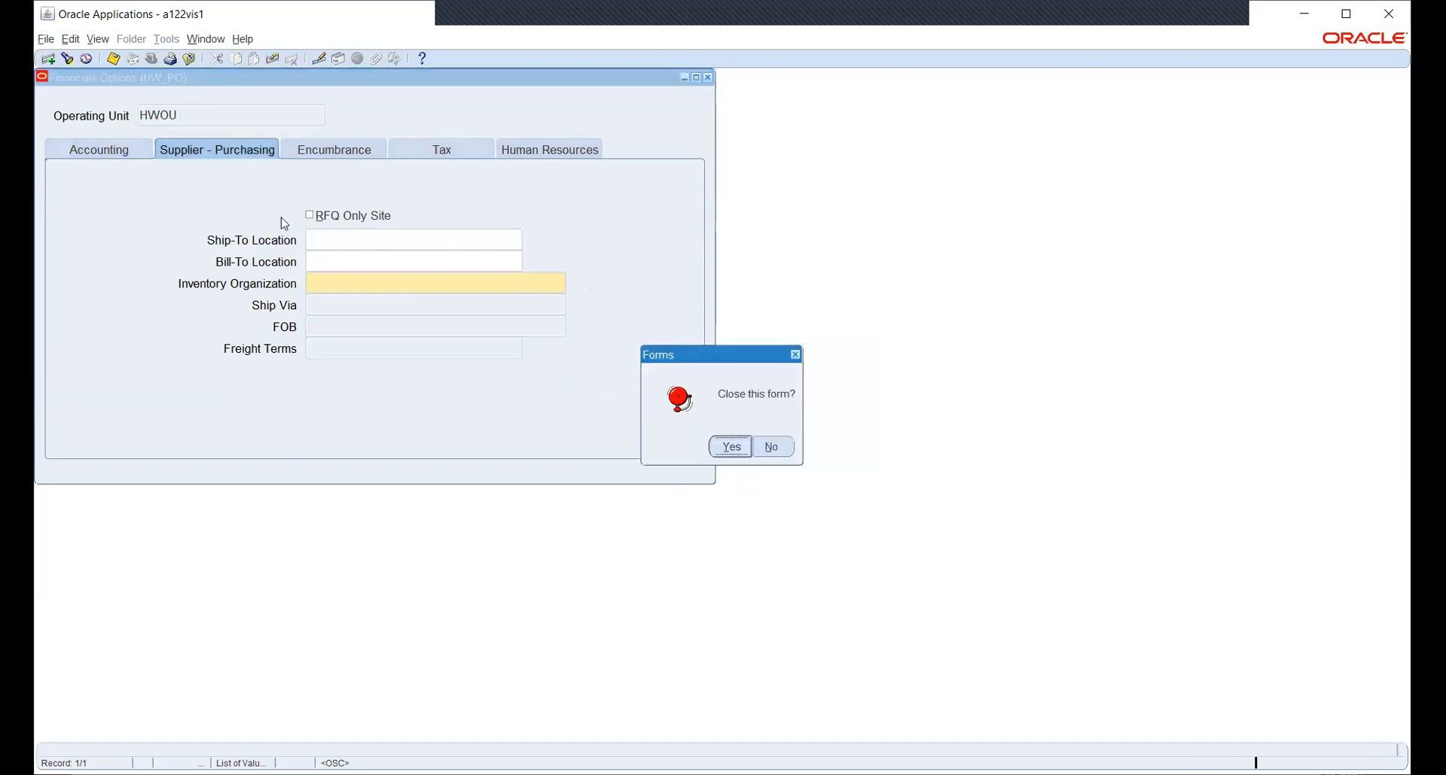
left_click(725, 450)
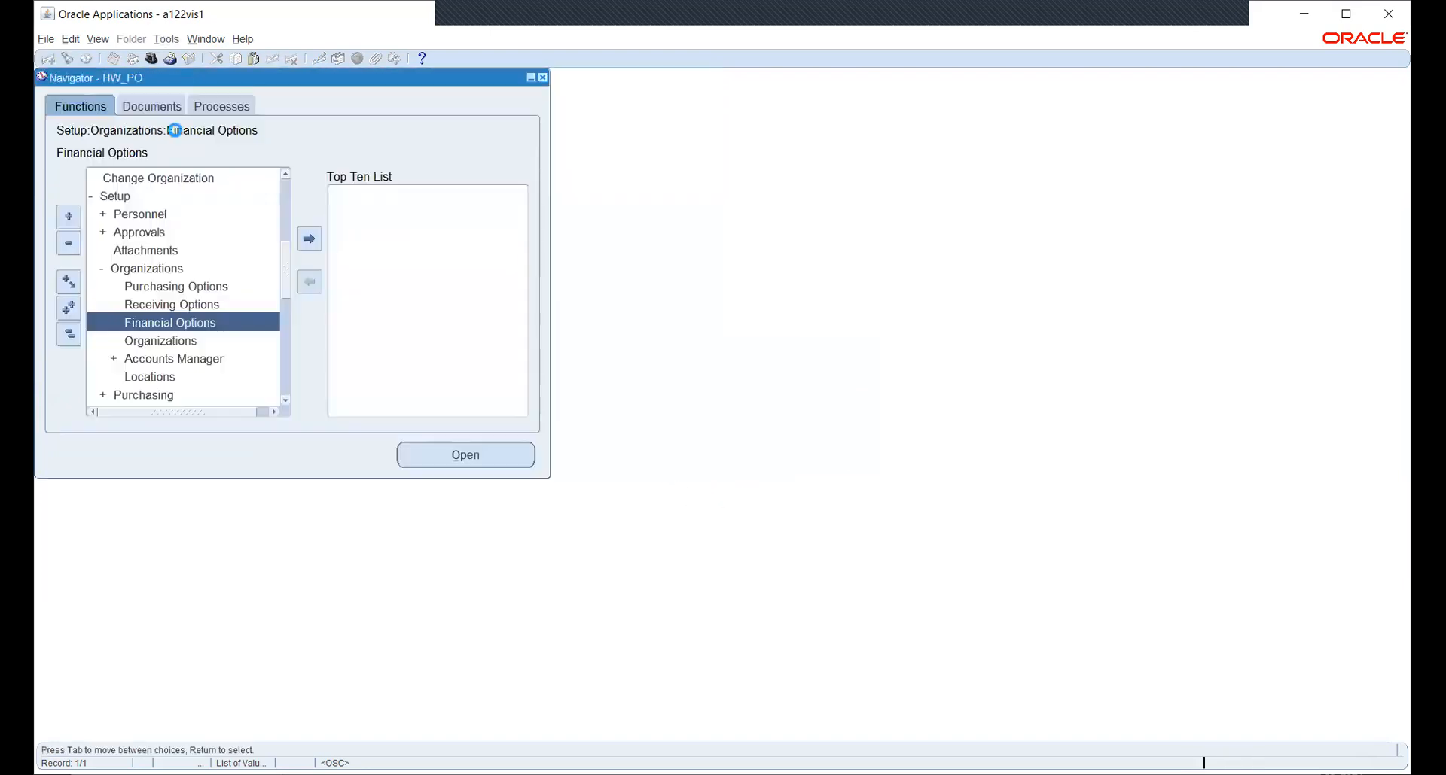
Switch to System Administrator and open the Profile > System values form.
left_click(152, 59)
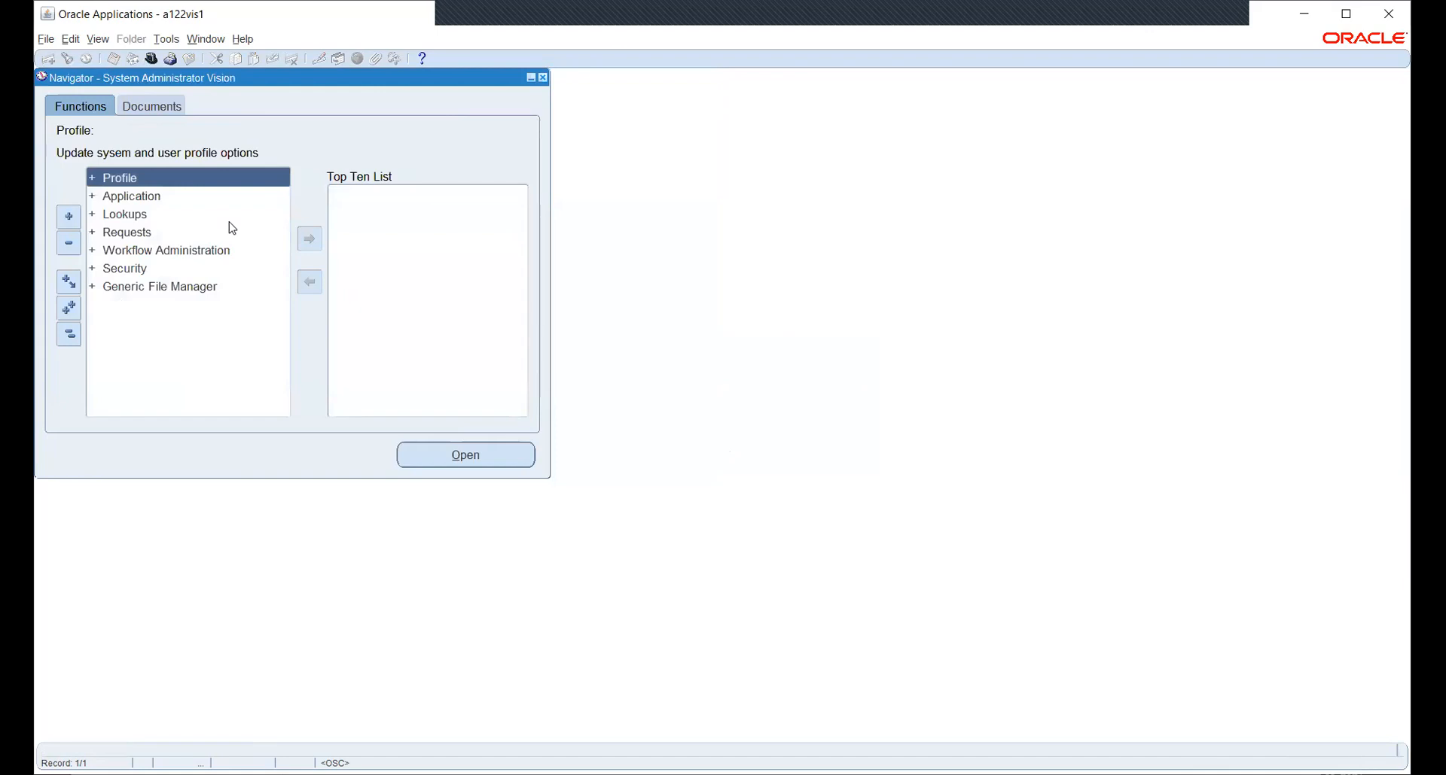
key("Down")
key("Up")
key("Right")
key("Down")
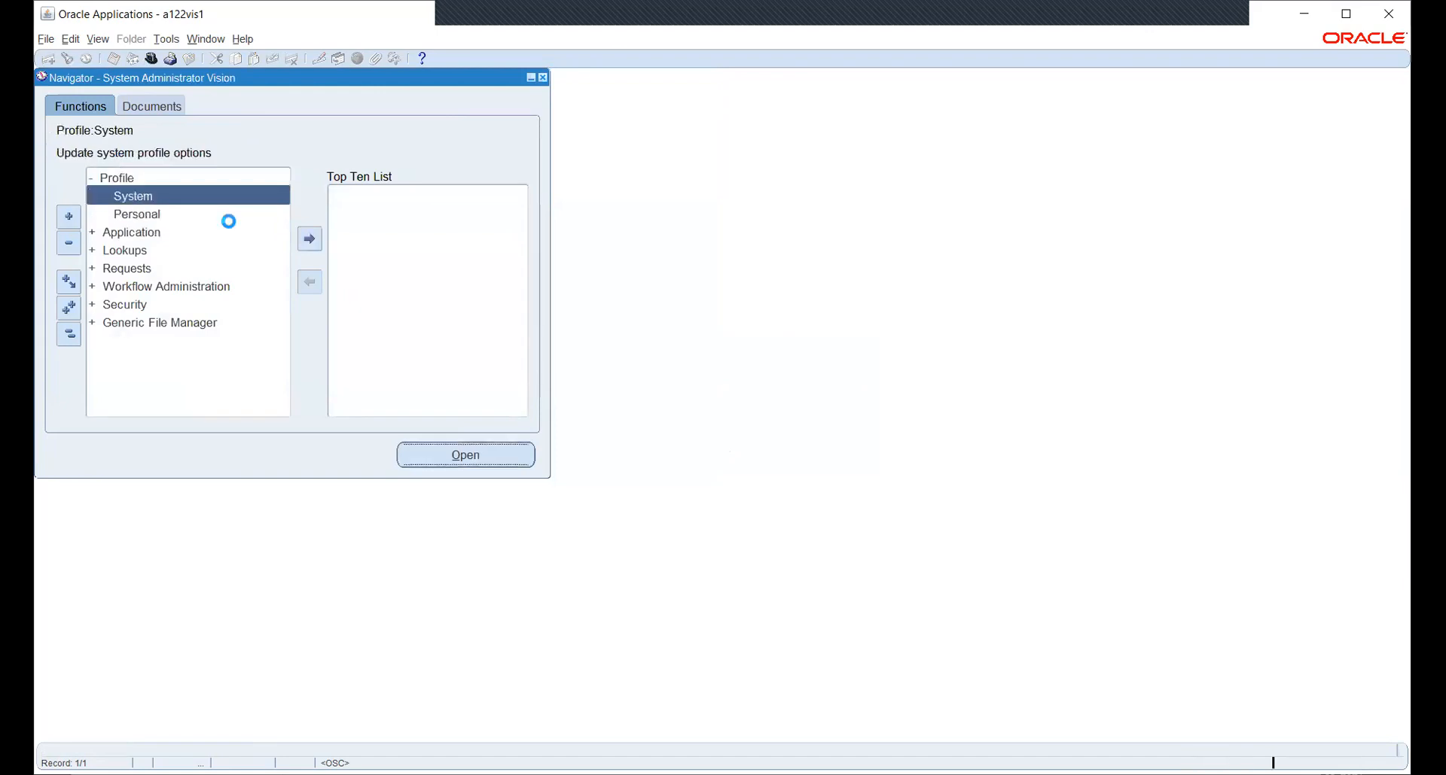
key("Return")
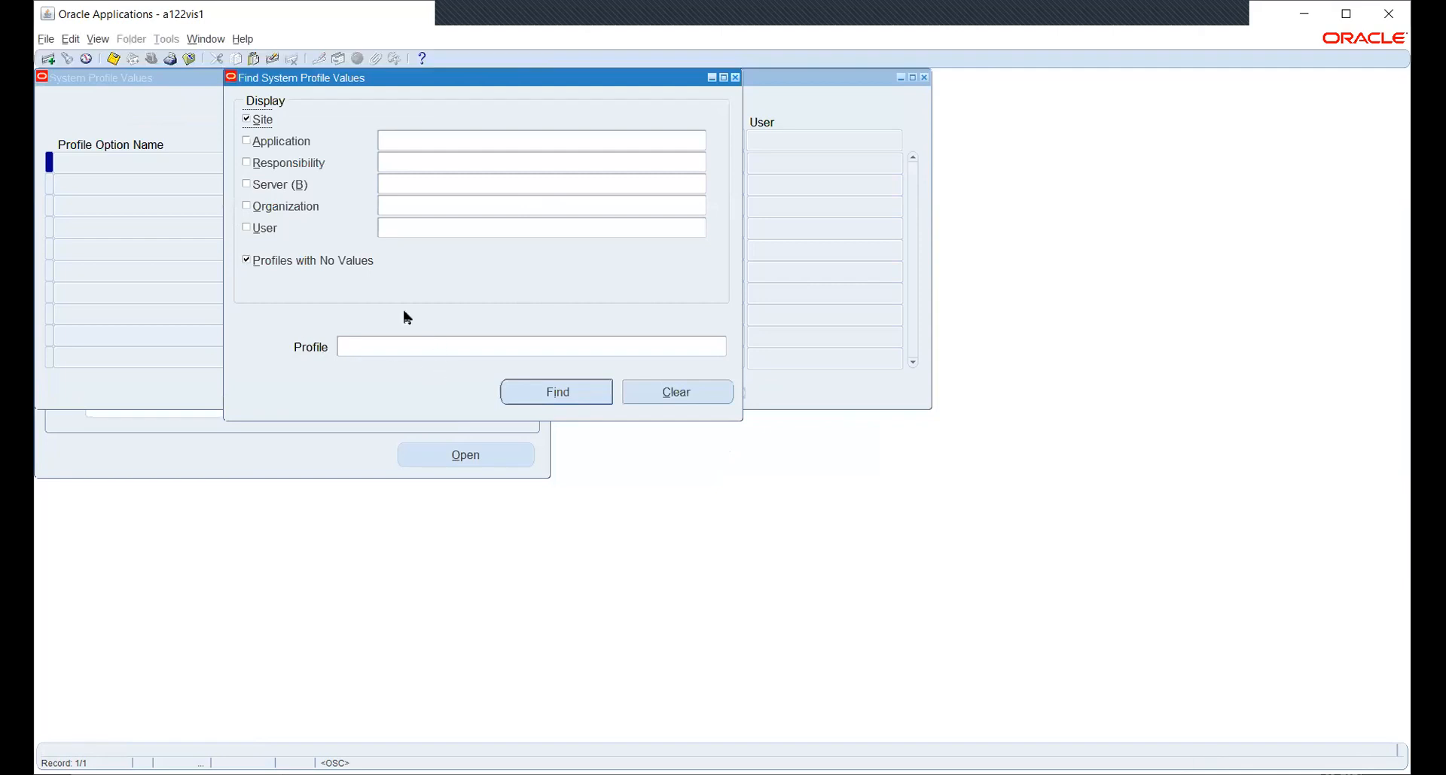
Find the MO: Security Profile value for the HW_PO responsibility.
left_click(296, 164)
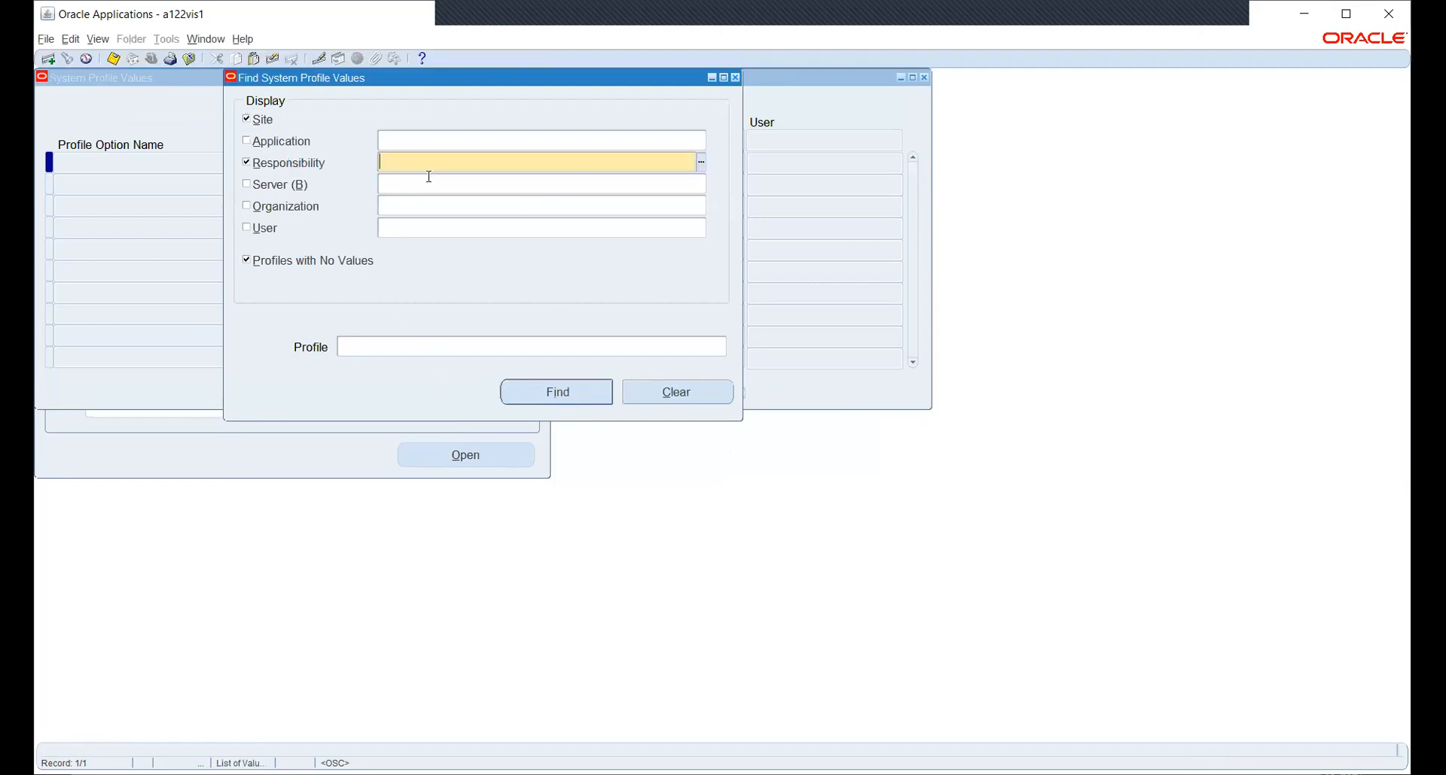
type("HW")
key("Tab")
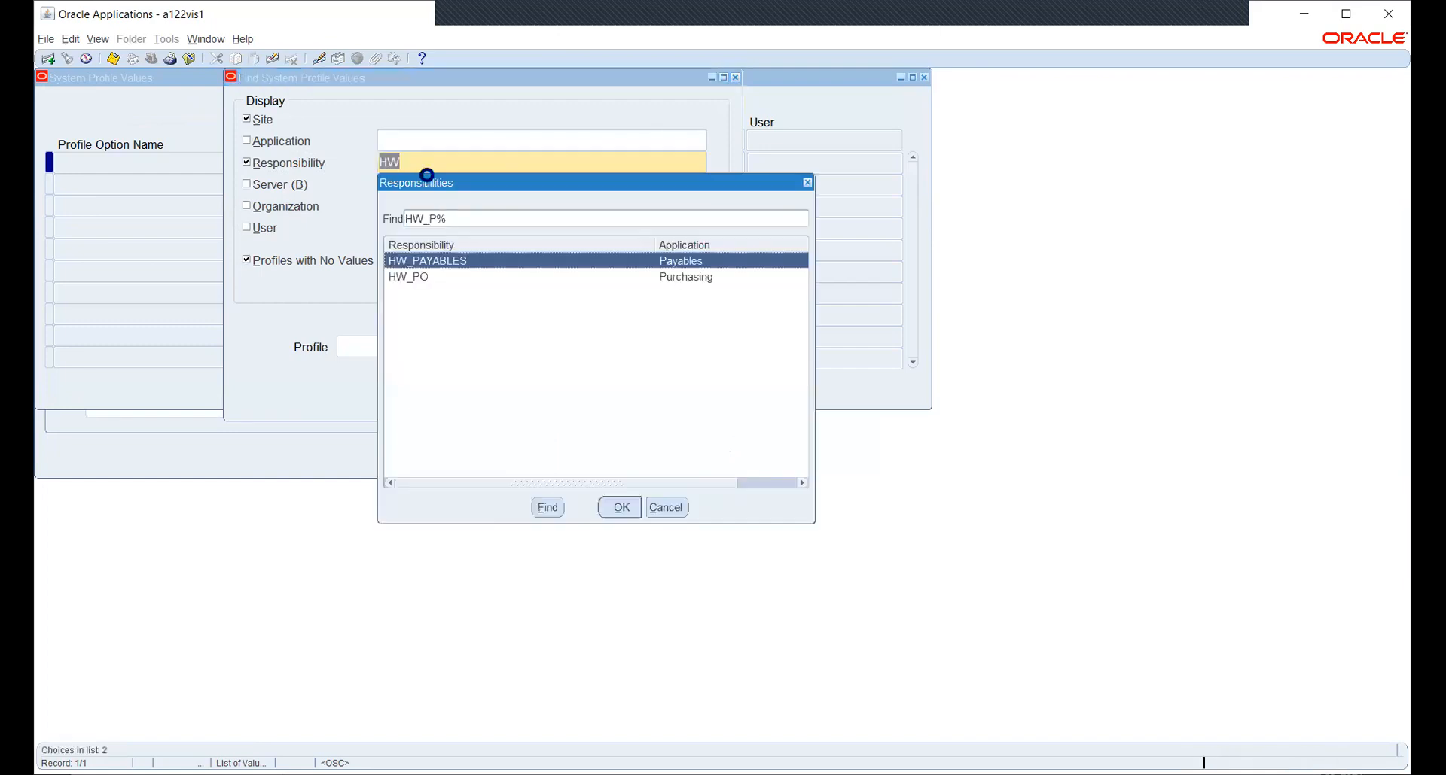
key("Down")
key("Return")
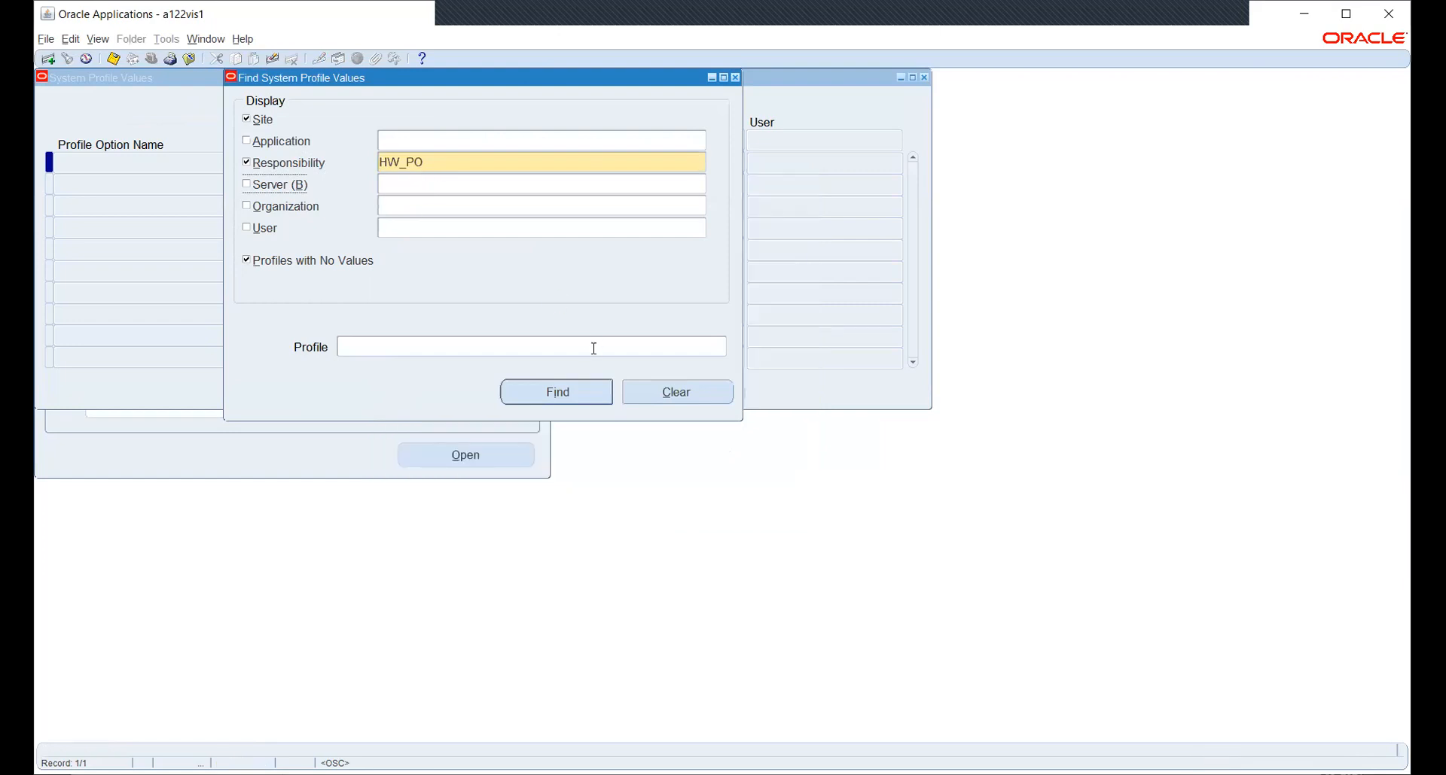
left_click(715, 346)
left_click(720, 348)
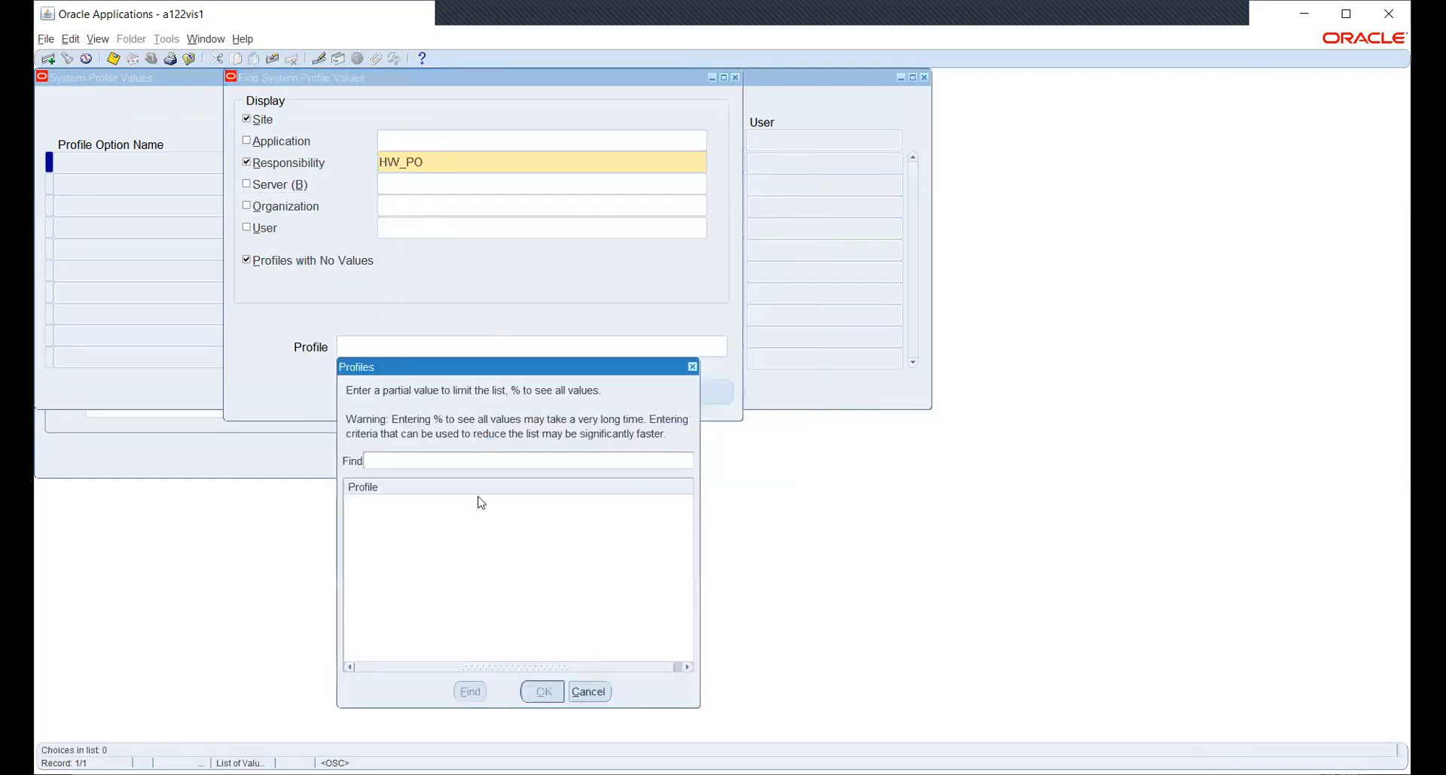
type("%SECU%PR%")
key("Return")
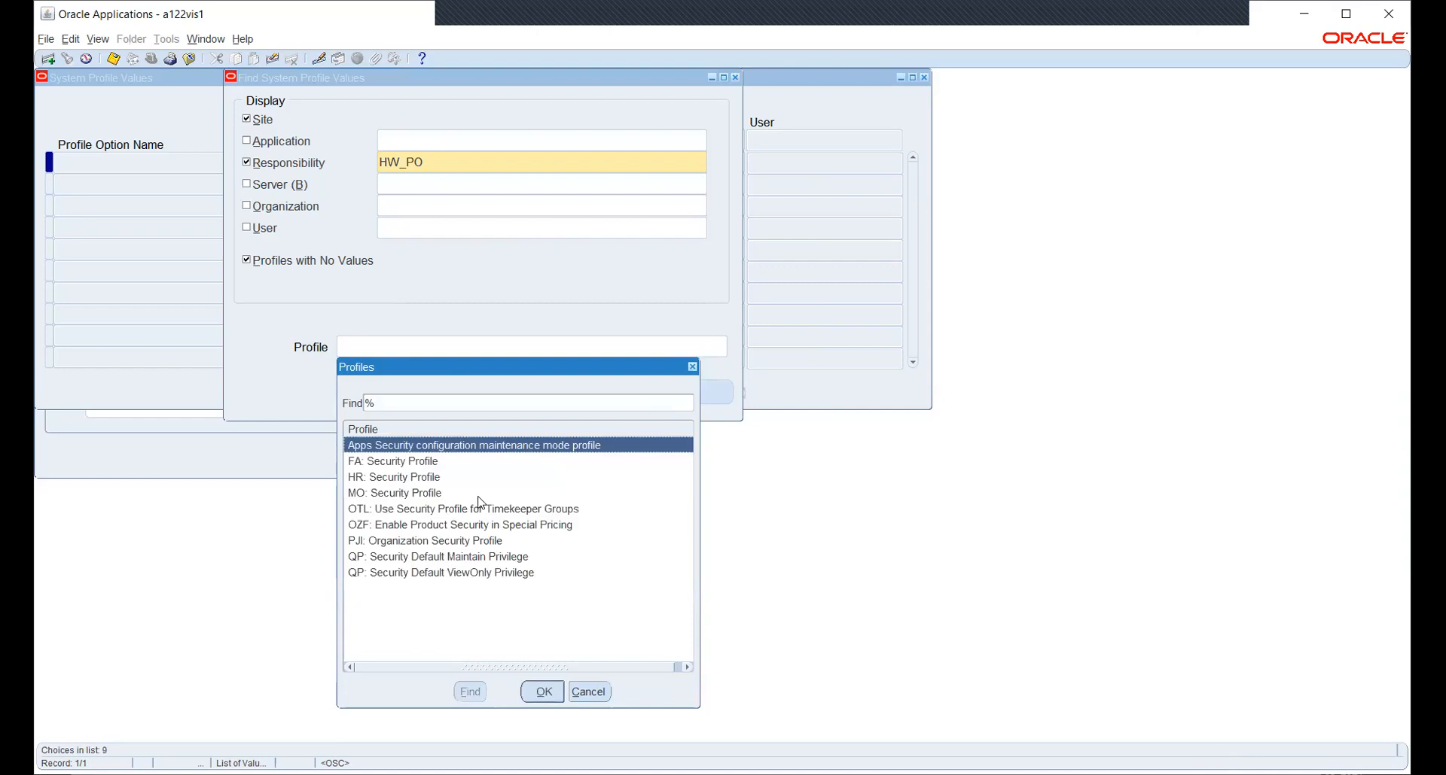
key("Down")
key("Down")
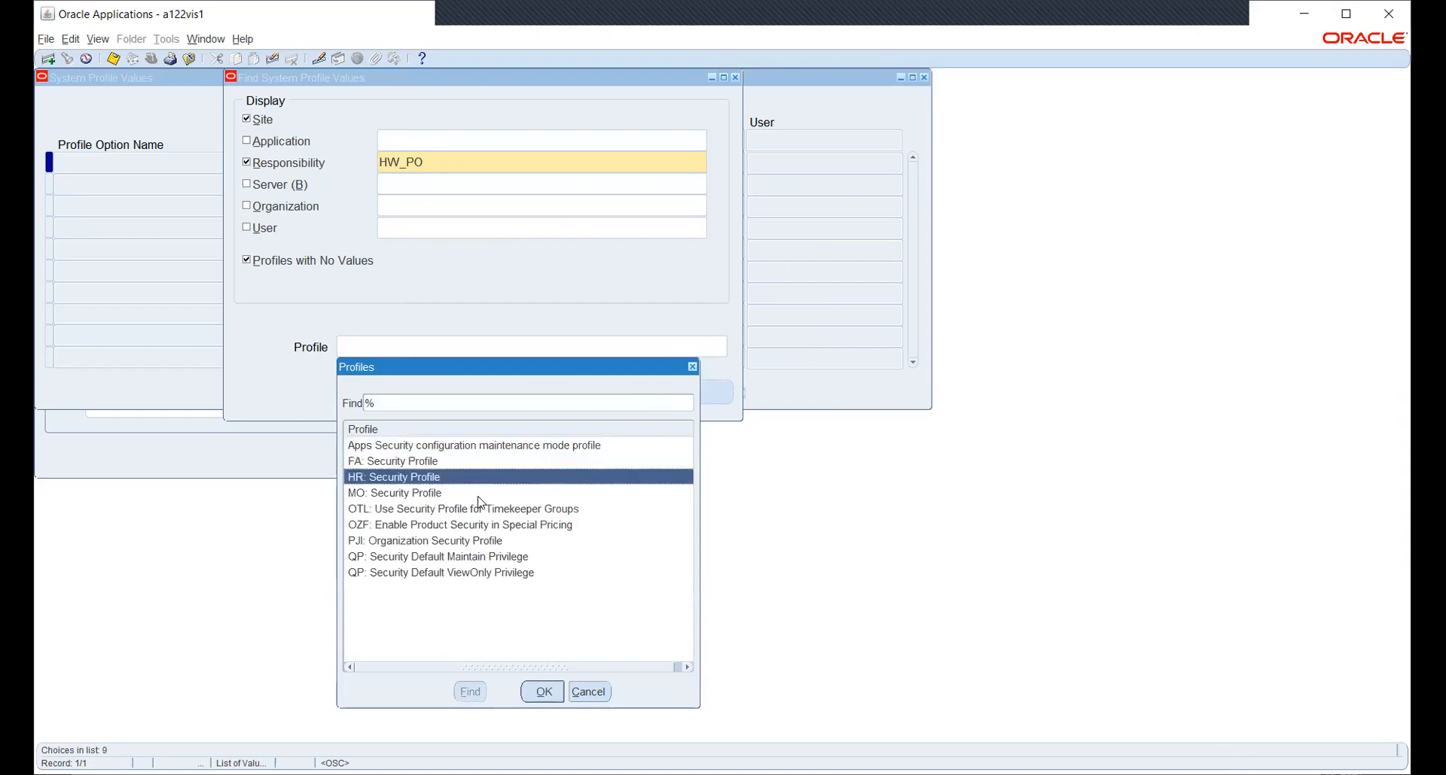
key("Down")
key("Return")
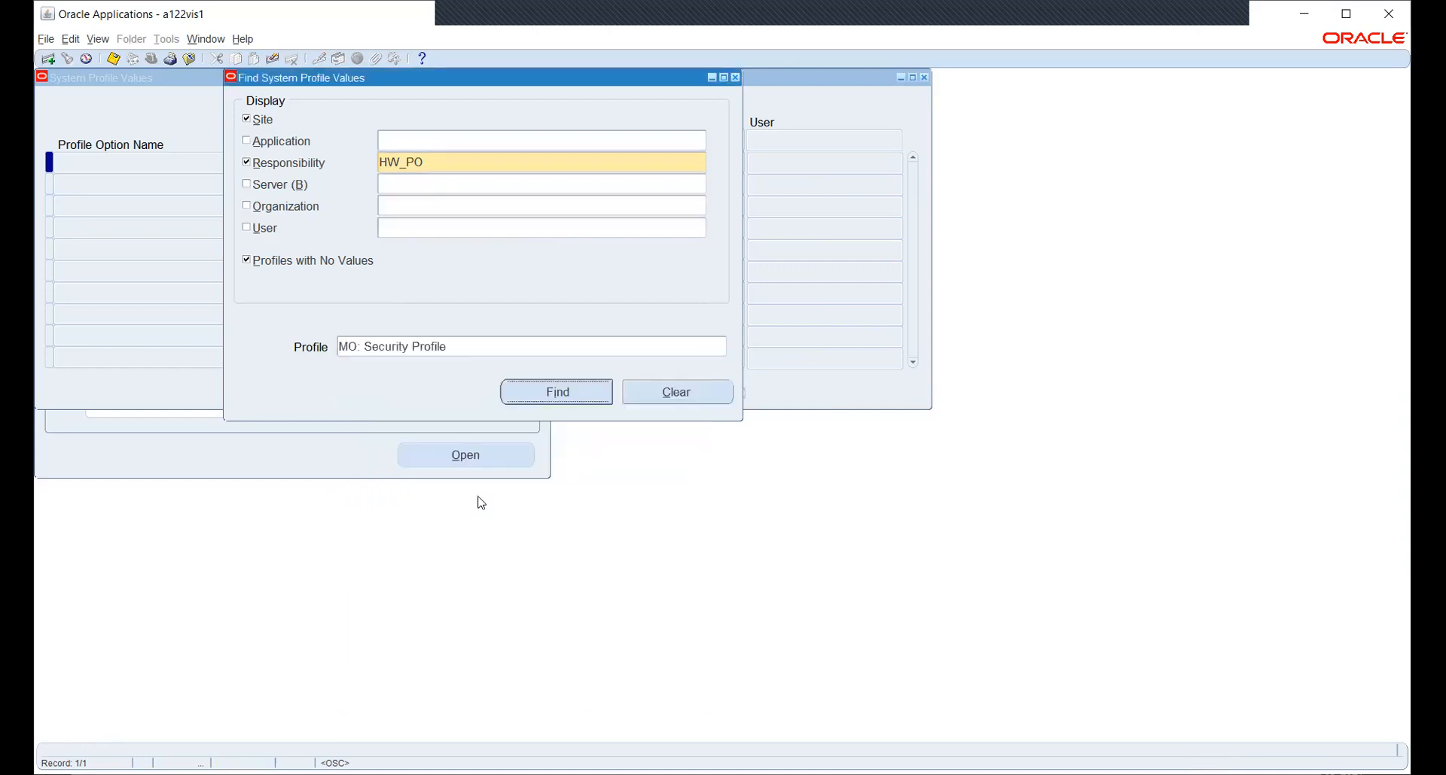
key("Return")
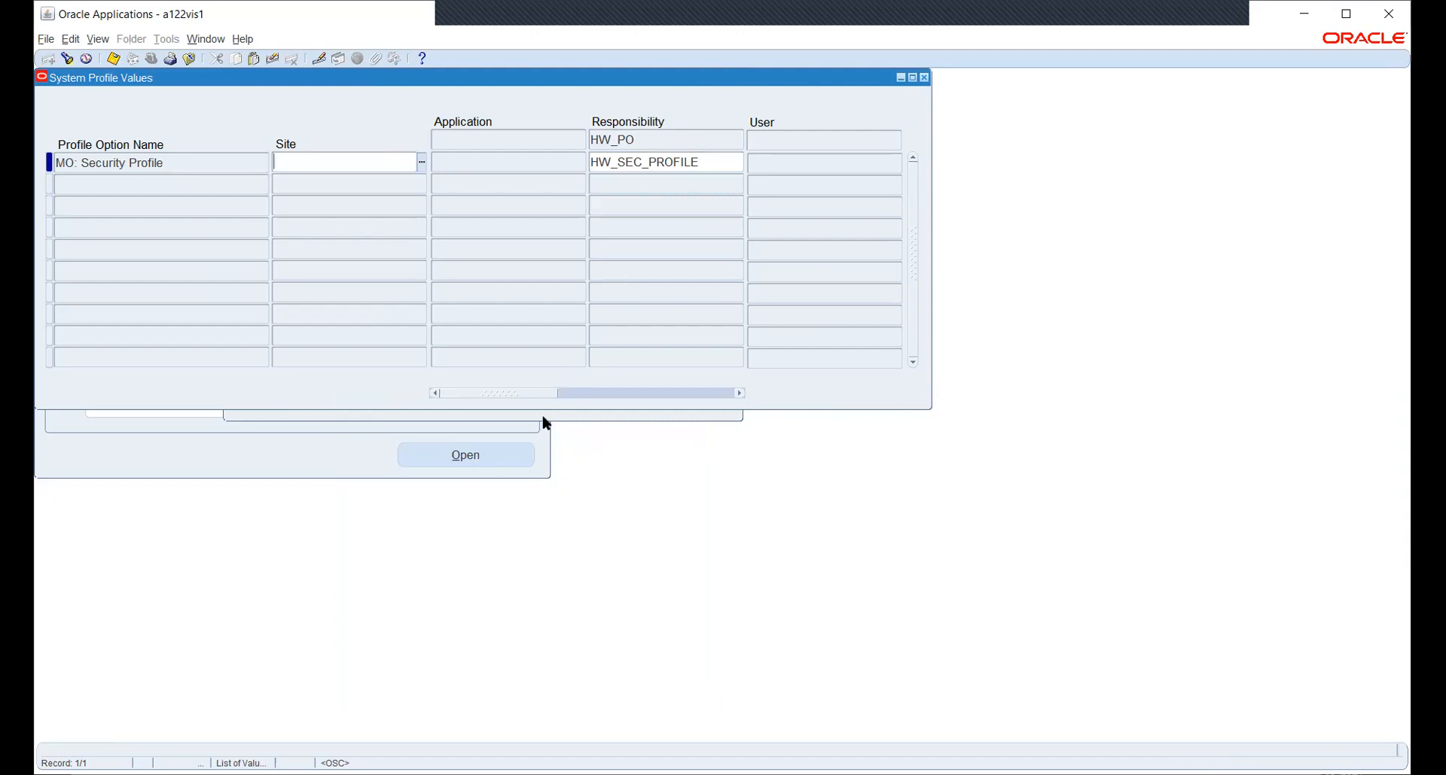
Search again for MO: Operating Unit values, showing HWOU for HW_PO.
key("ctrl+f")
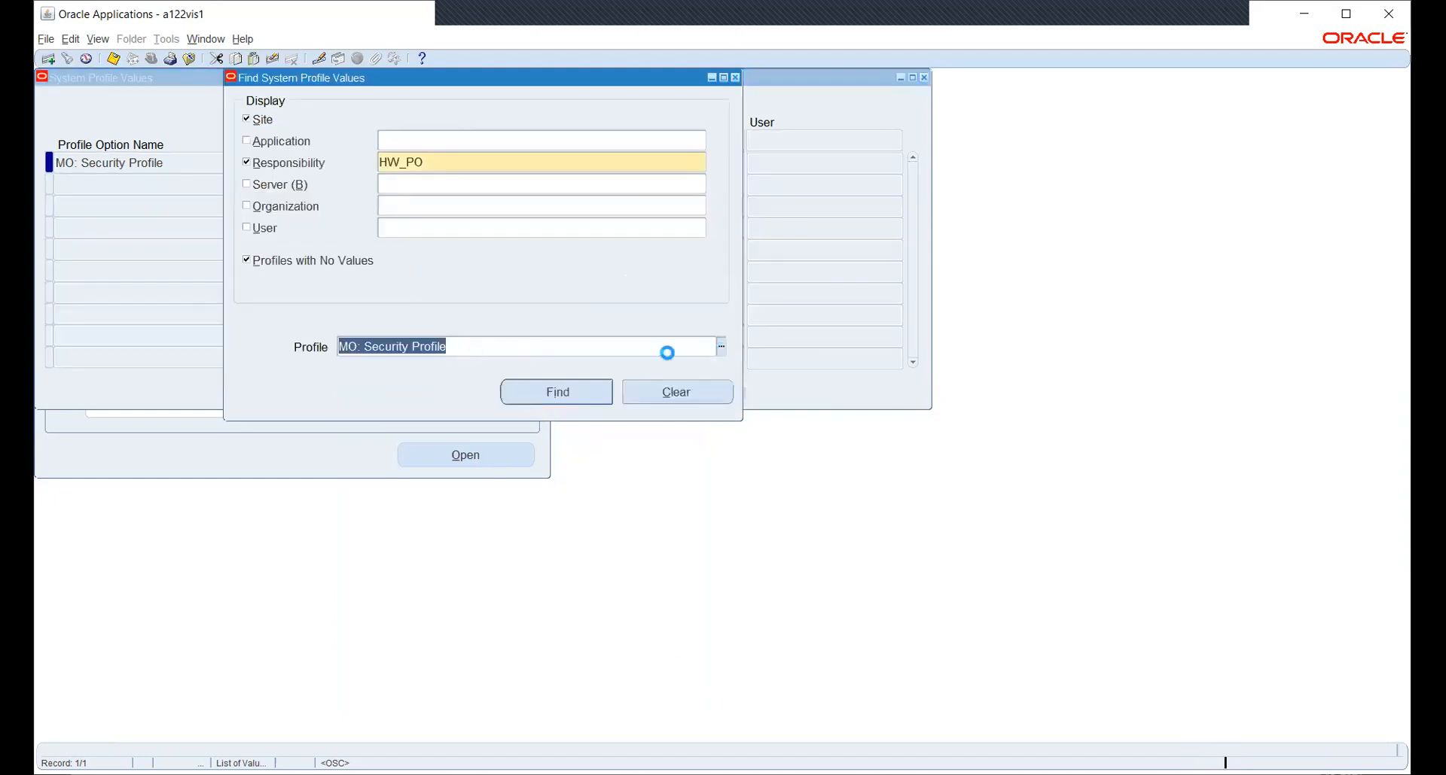
key("ctrl+l")
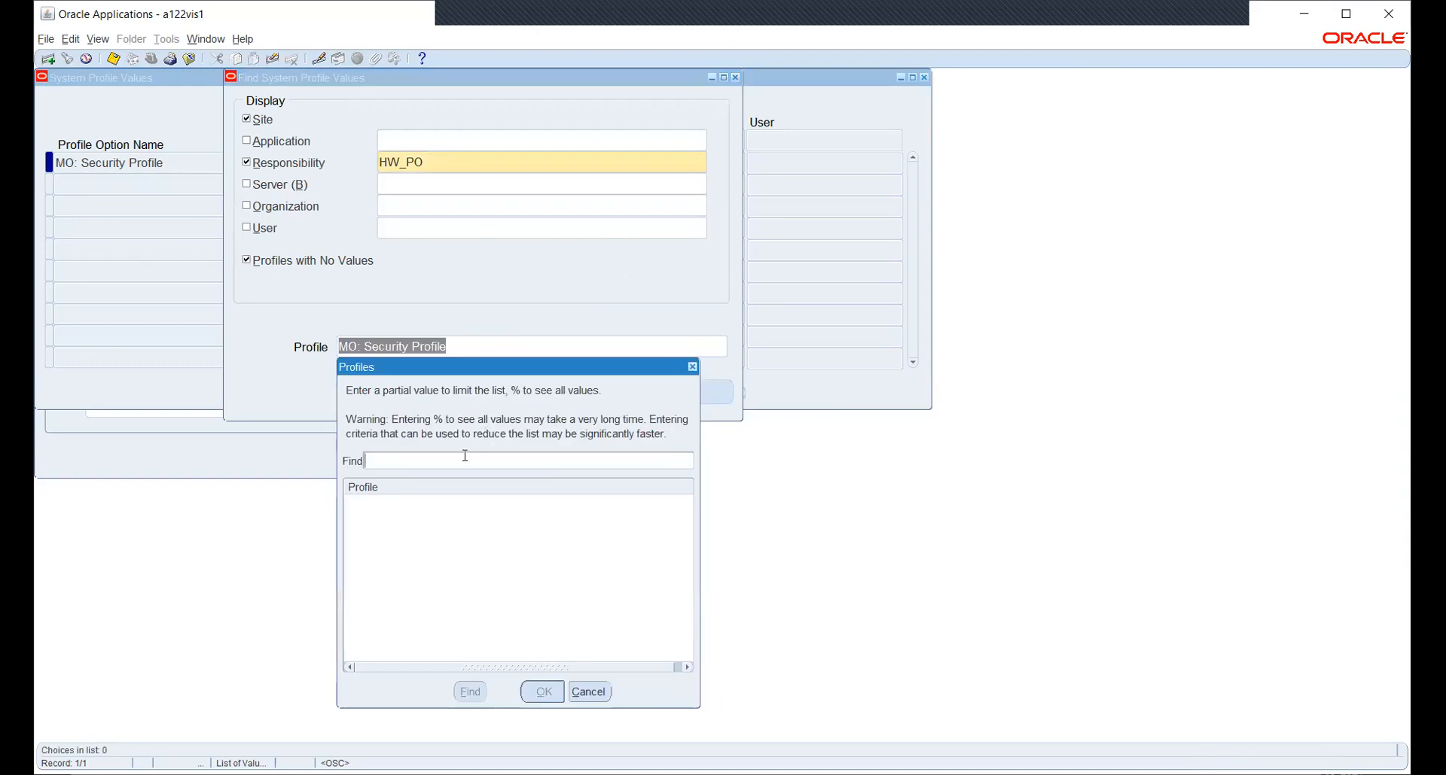
type("MO:%OPE%")
key("Return")
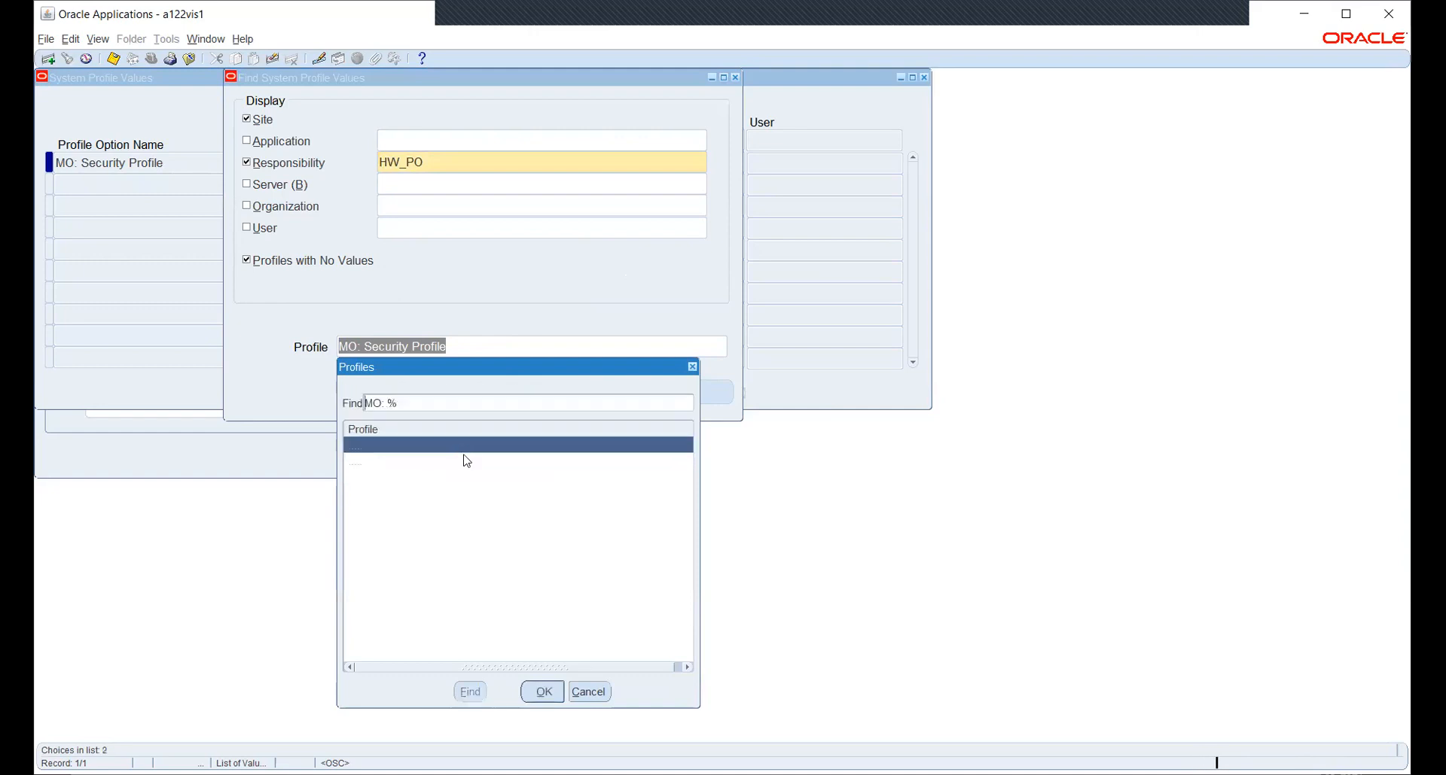
left_click(466, 461)
double_click(464, 456)
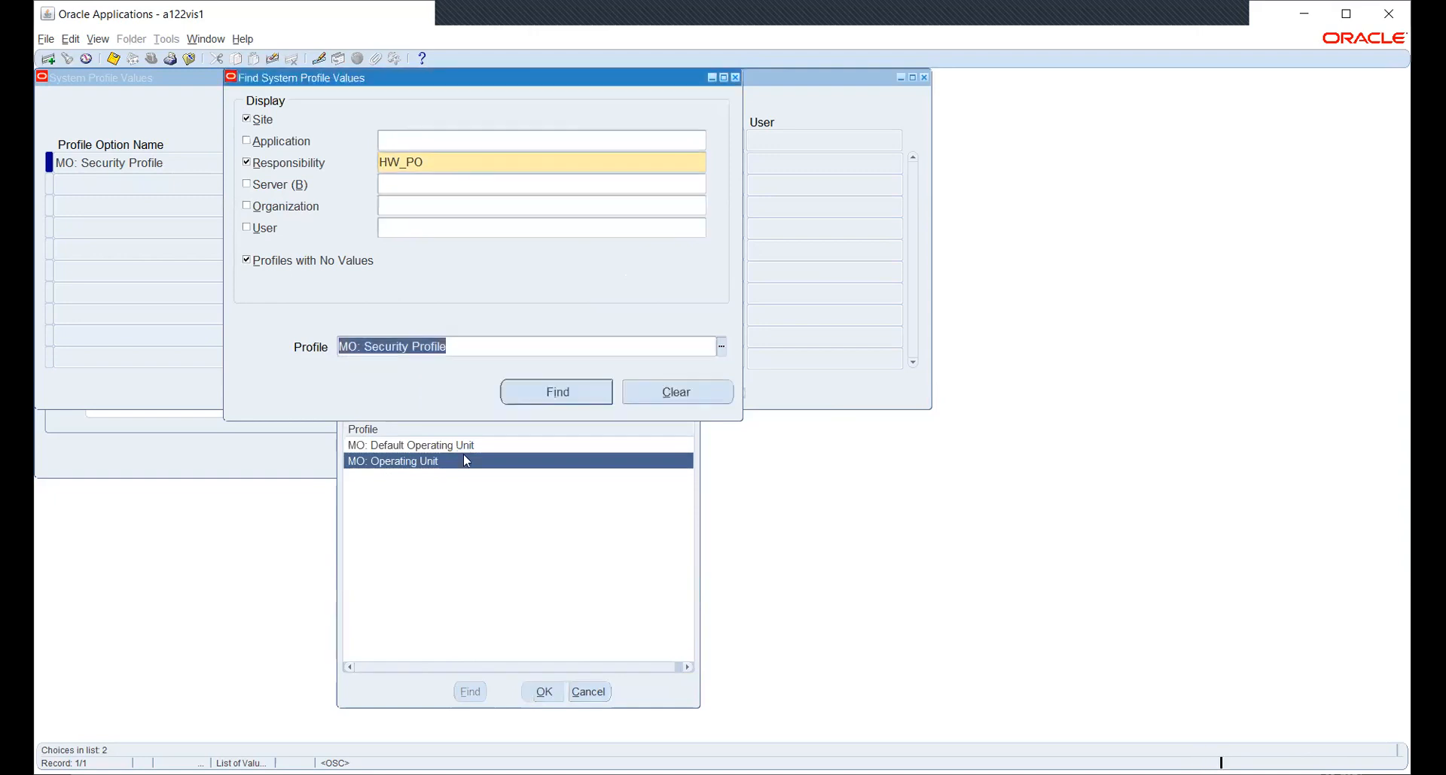
key("Return")
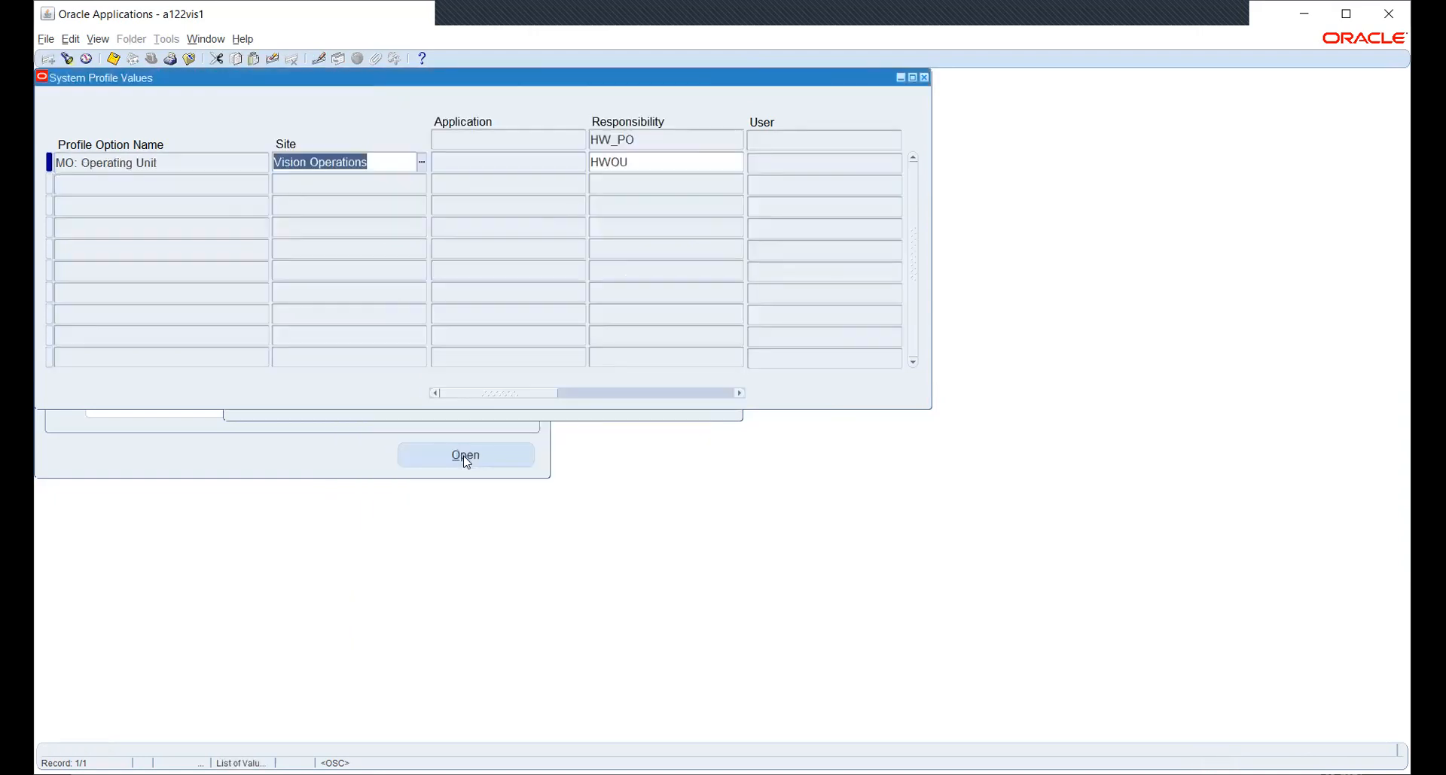
Leave HW_PO's operating unit as HWOU and close System Profile Values.
left_click(717, 164)
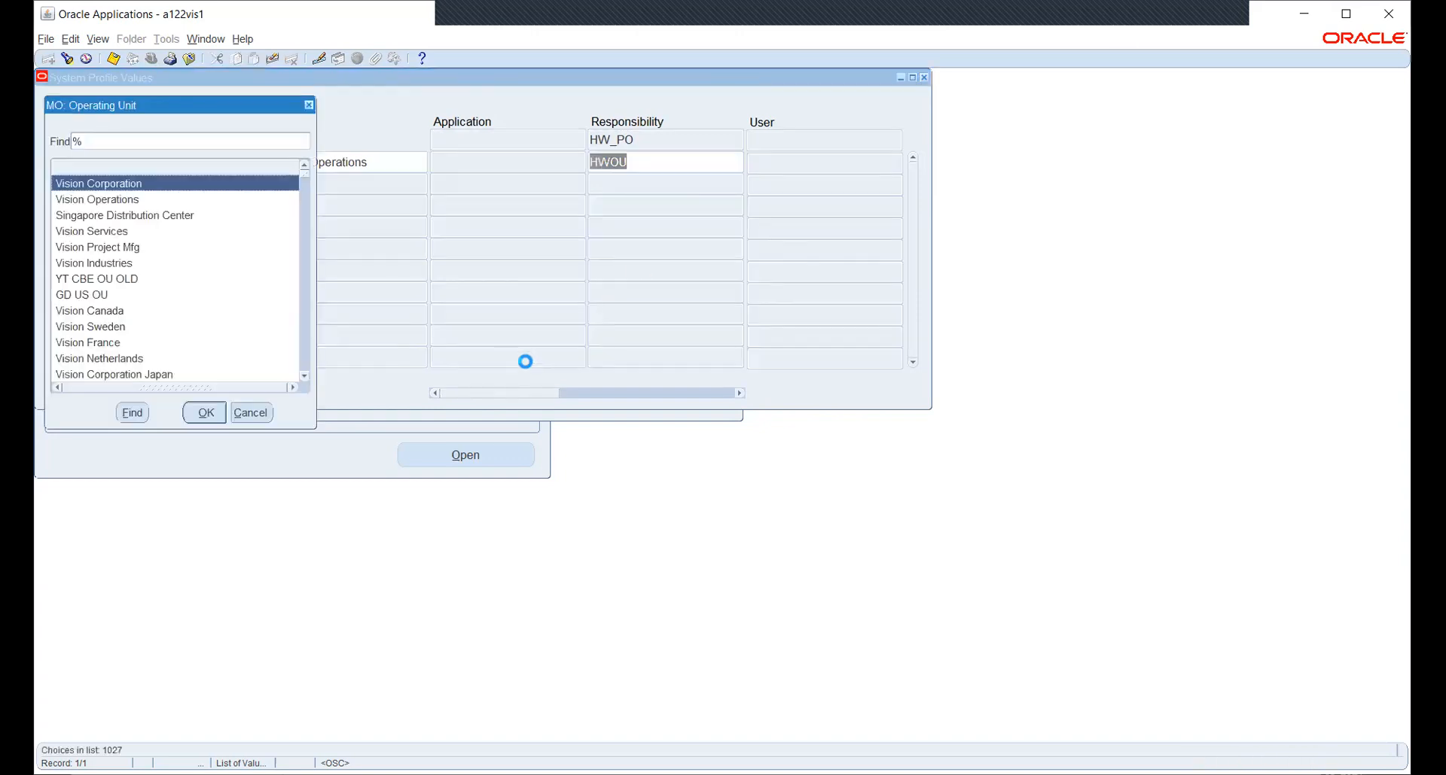
type("hw")
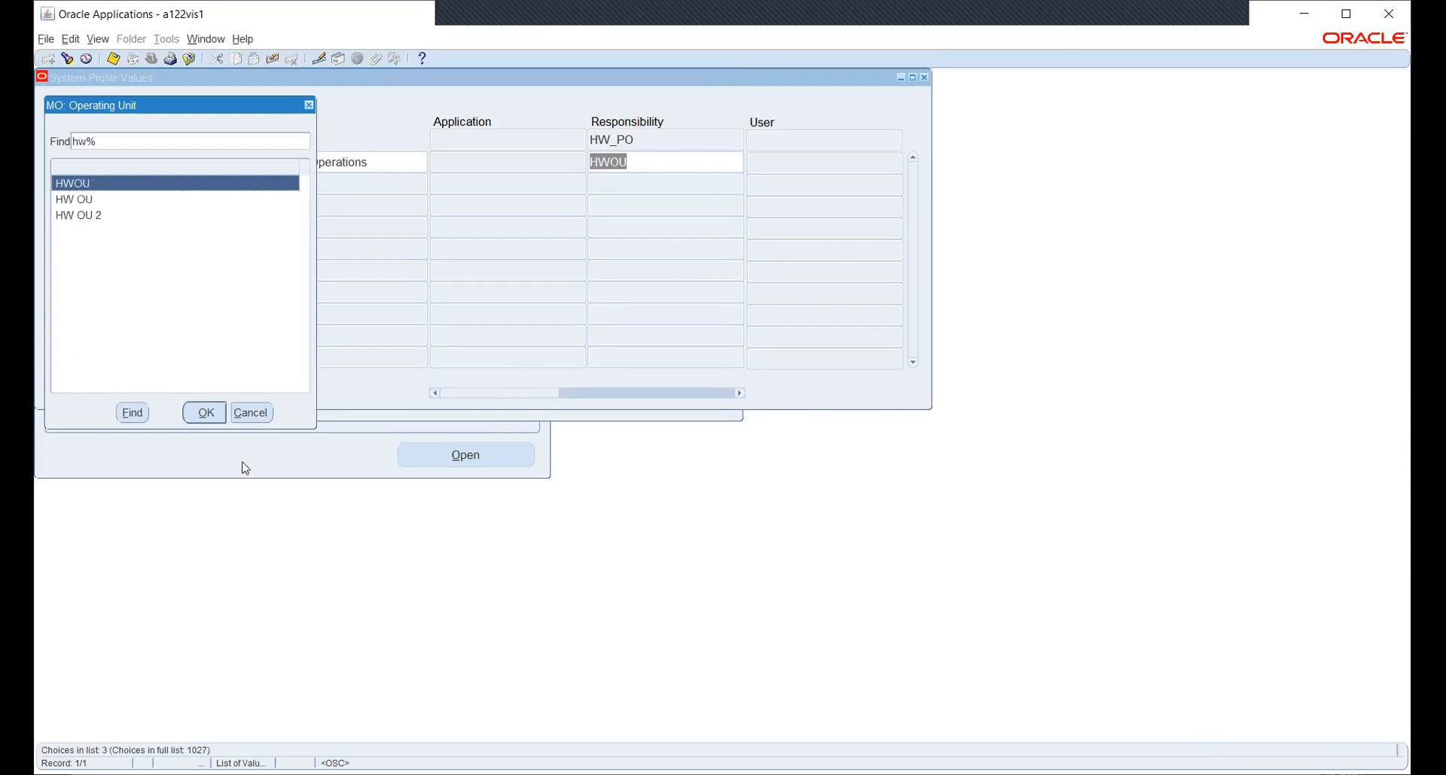
left_click(255, 413)
key("F4")
Switch the responsibility to Human Resources, Vision Enterprises.
left_click(150, 59)
type("h%")
left_click(128, 215)
As Human Resources, Vision Enterprises, open Work Structures > Organization and load the HW_INV record.
left_click(273, 413)
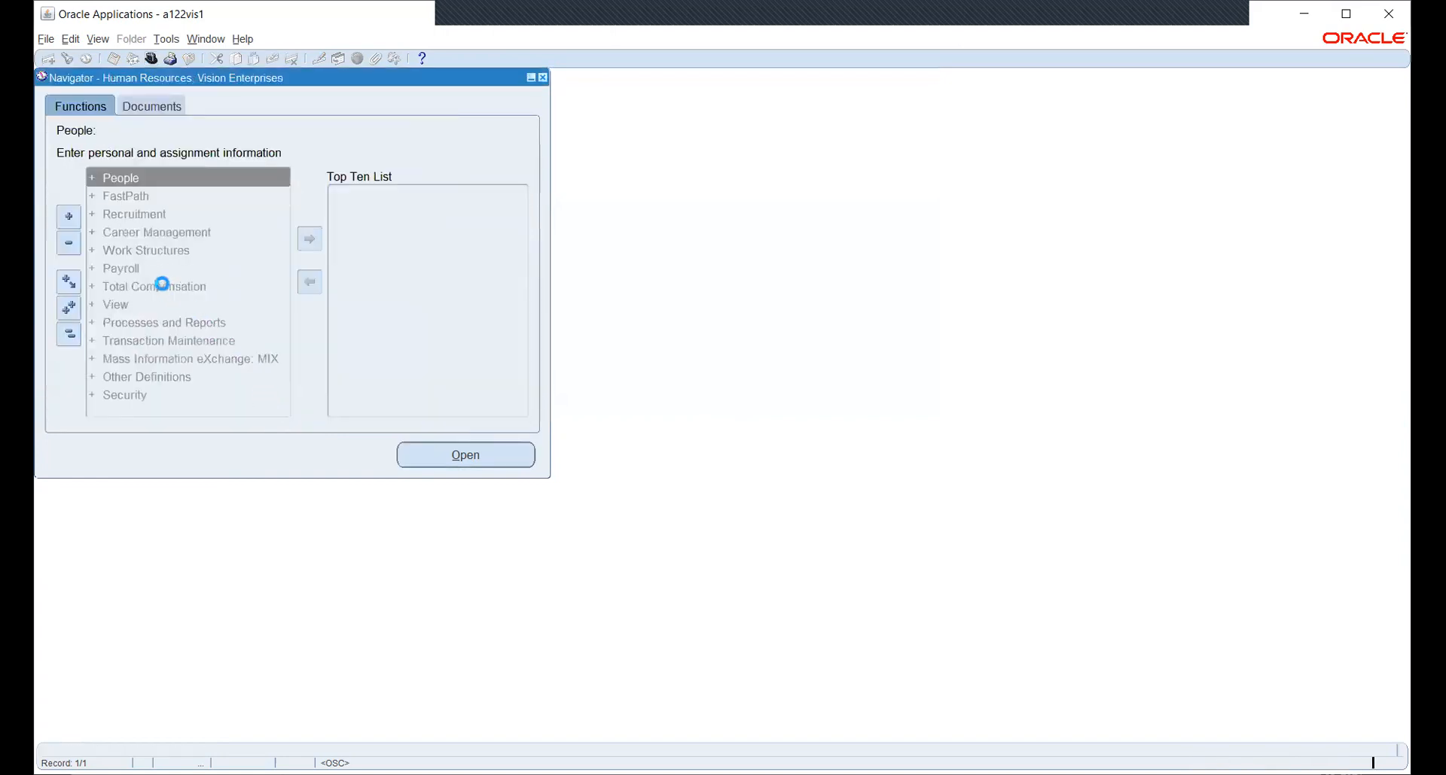
left_click(128, 250)
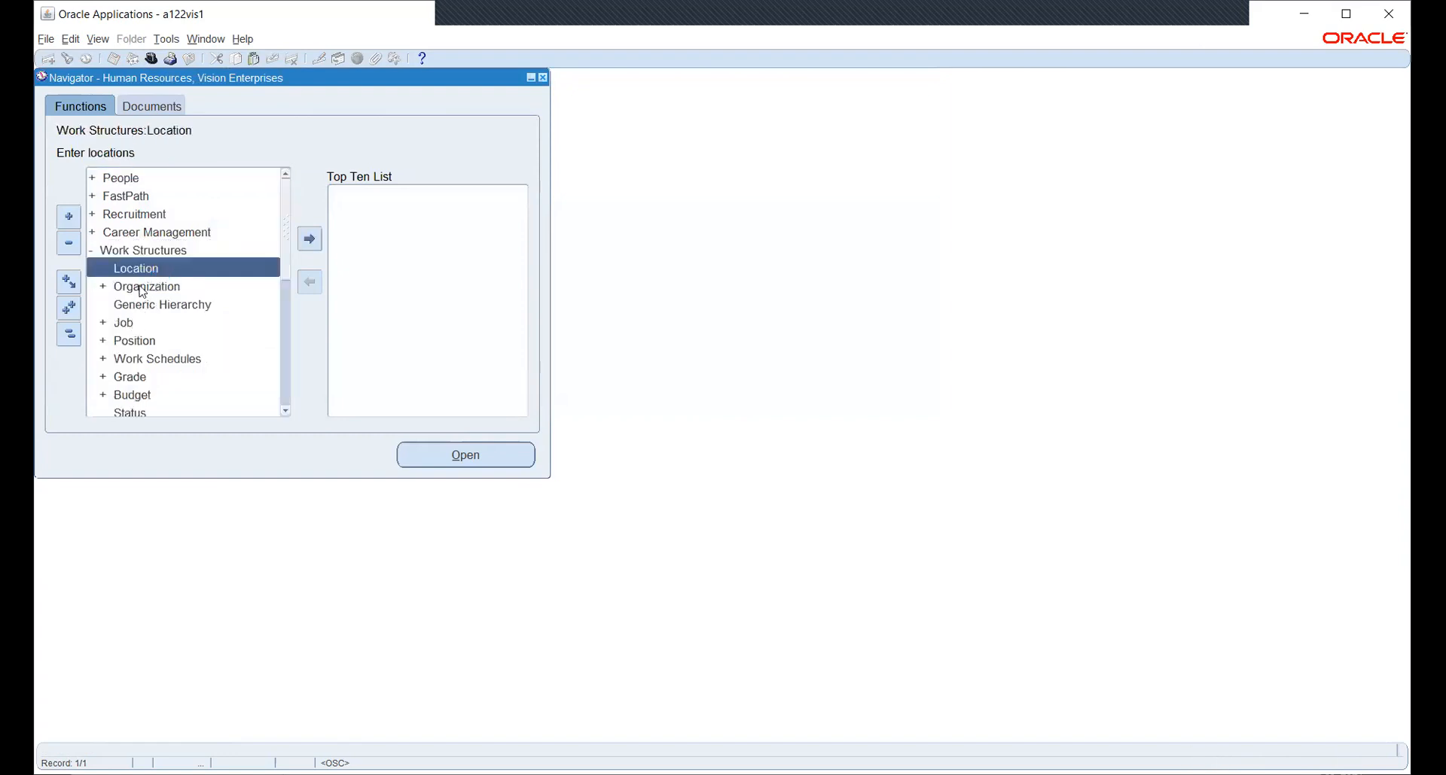
double_click(142, 290)
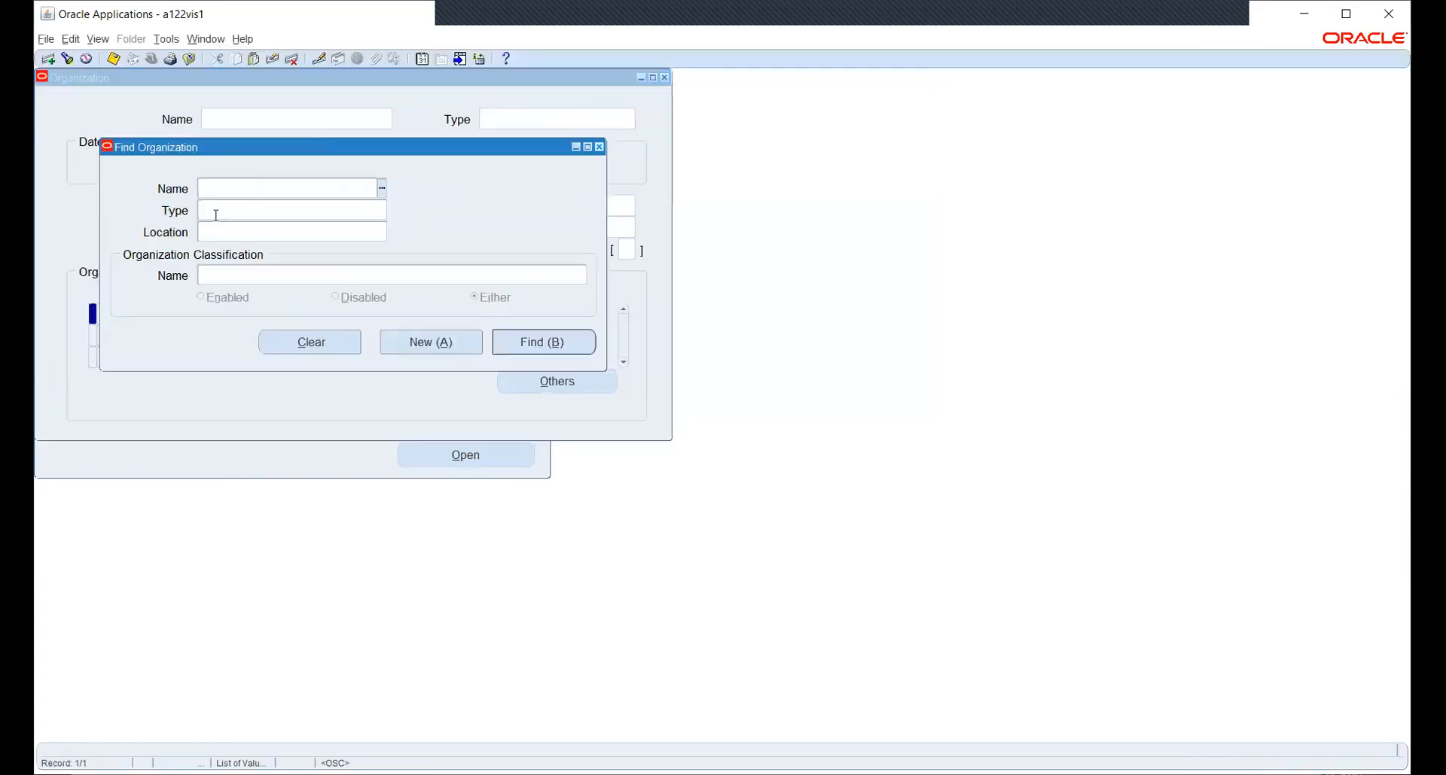
type("W")
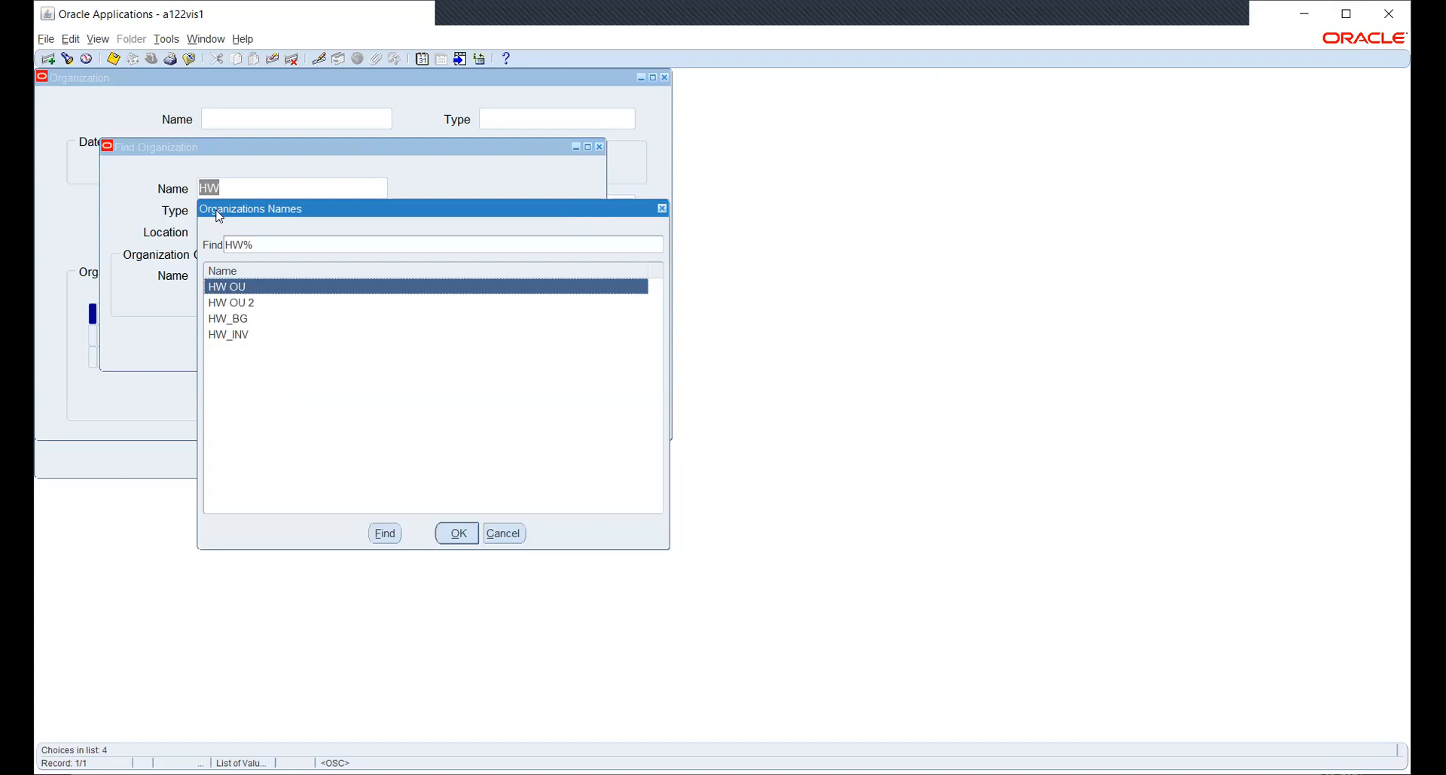
key("Down")
key("Down")
key("Down")
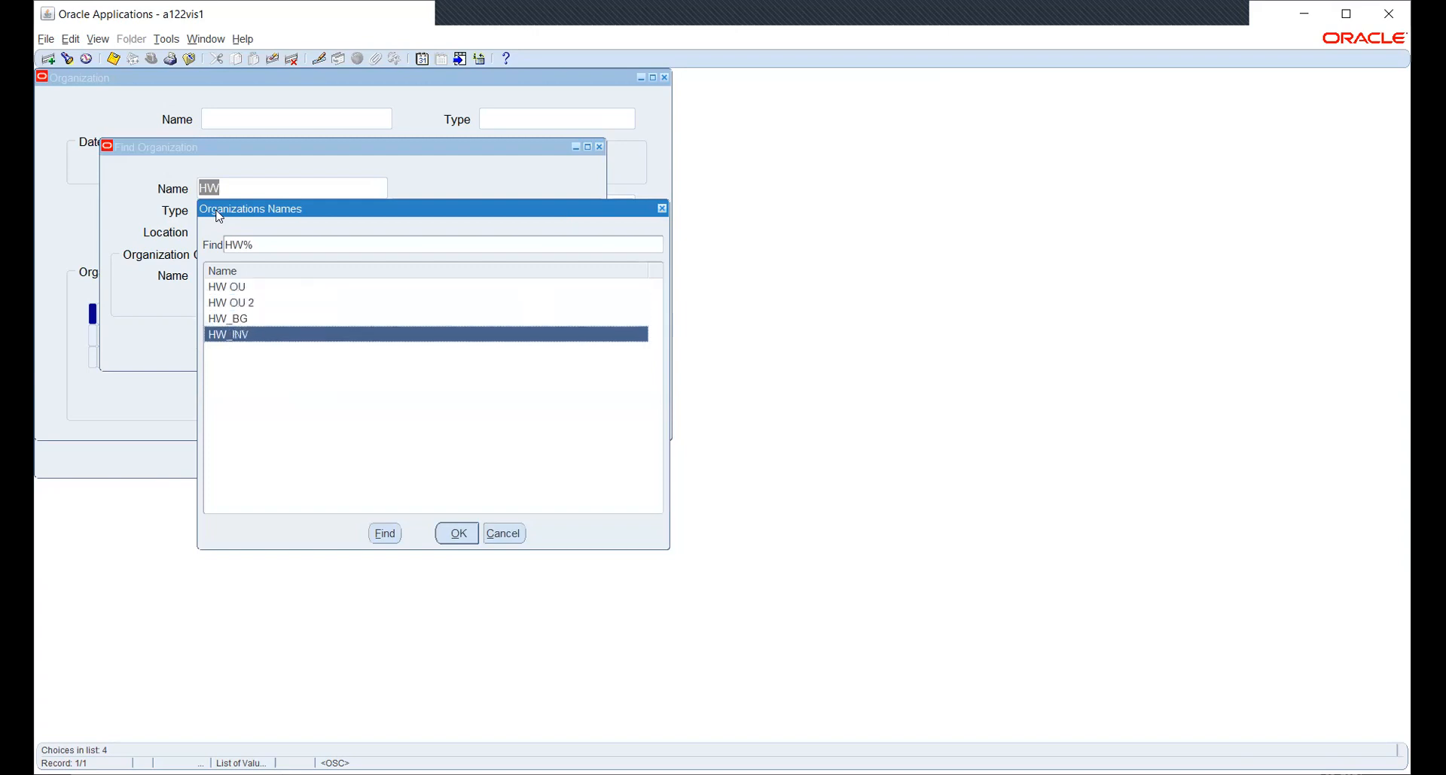
key("Return")
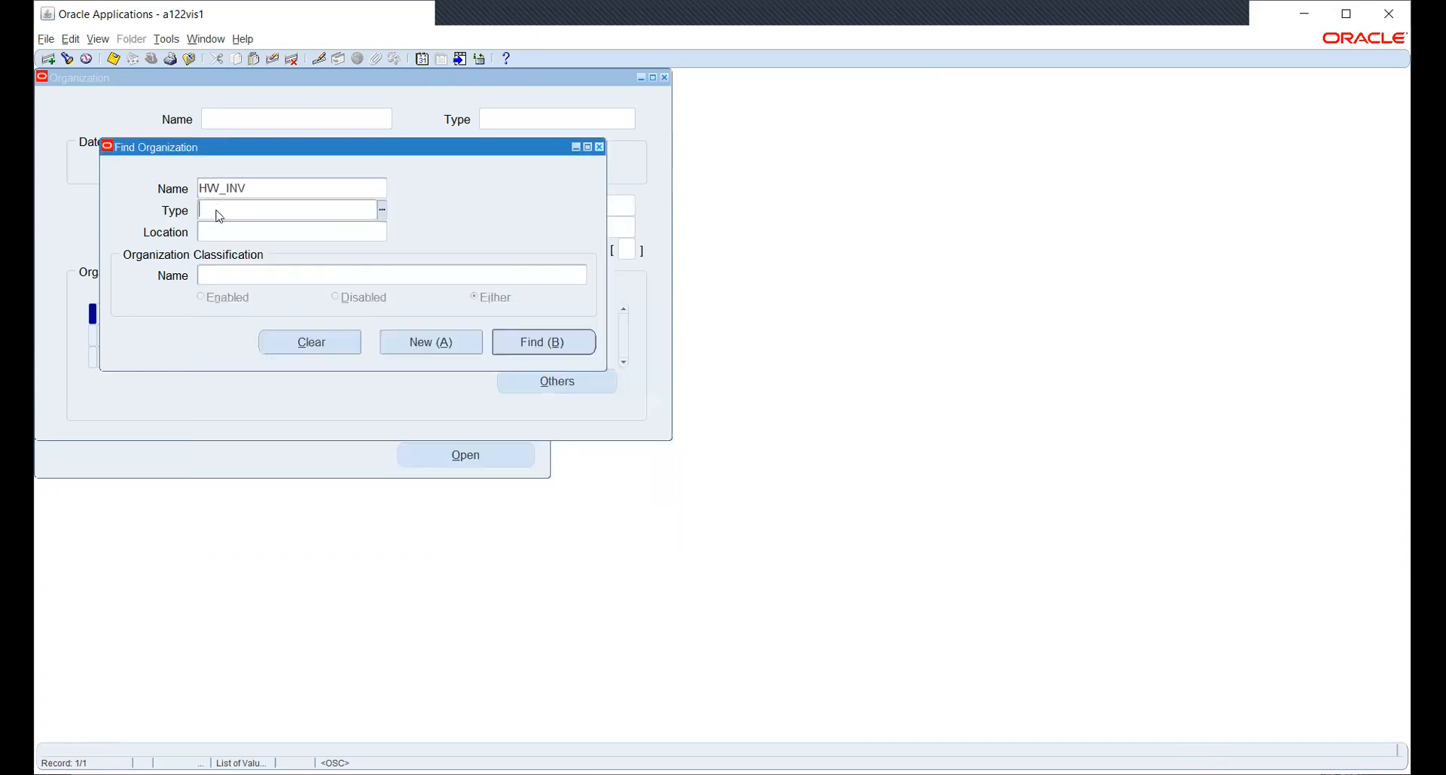
left_click(553, 345)
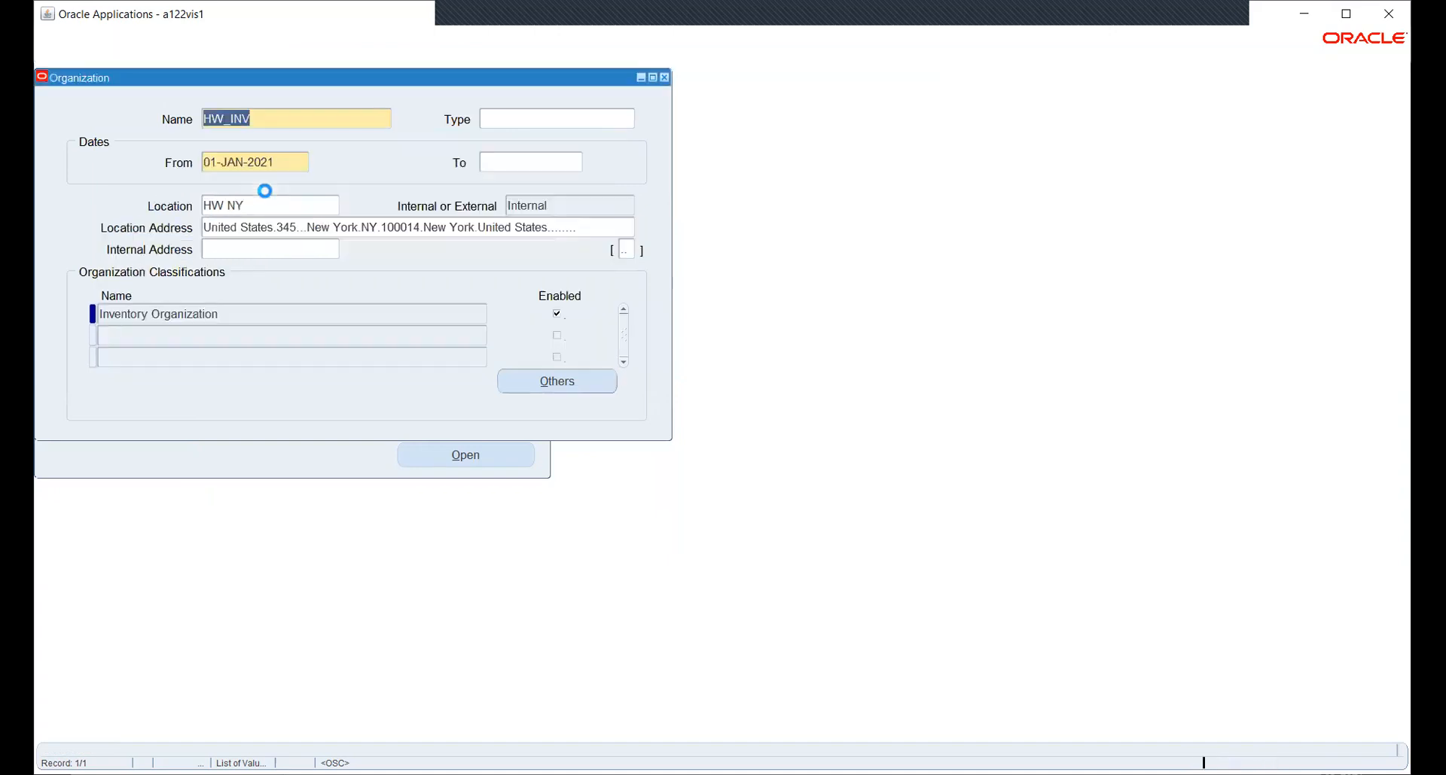
Open HW_INV's Inventory Organization accounting information and review the HW OU operating unit list.
left_click(284, 314)
left_click(527, 380)
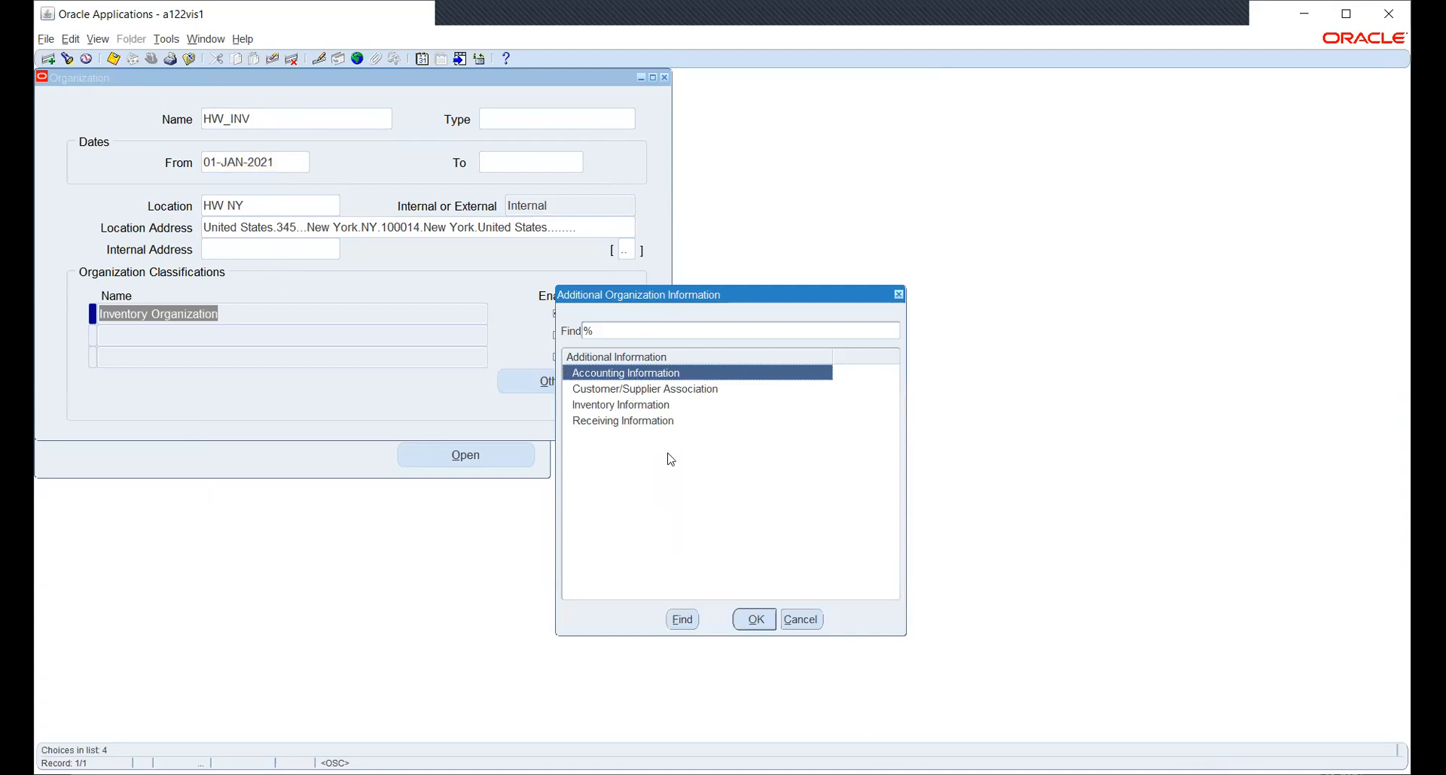
left_click(755, 618)
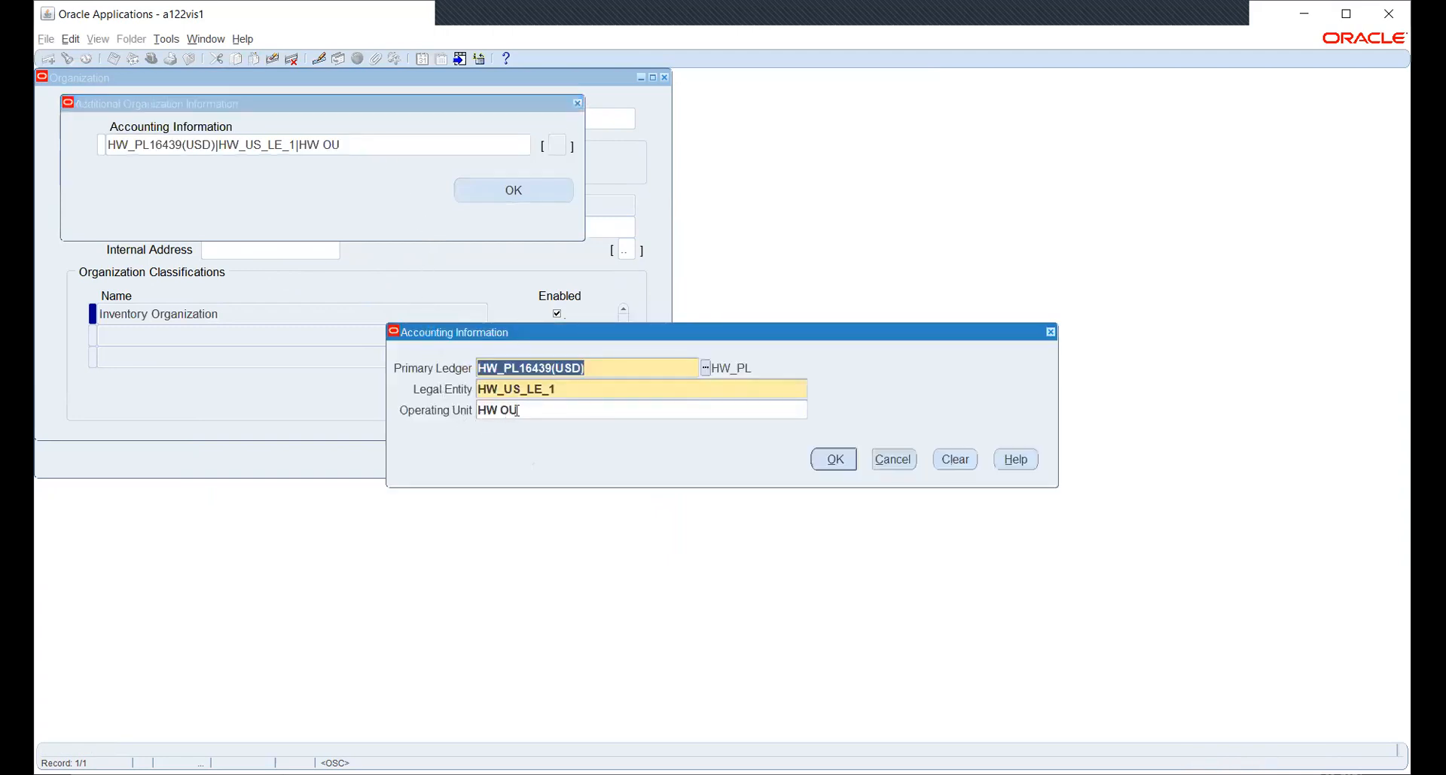
left_click(544, 410)
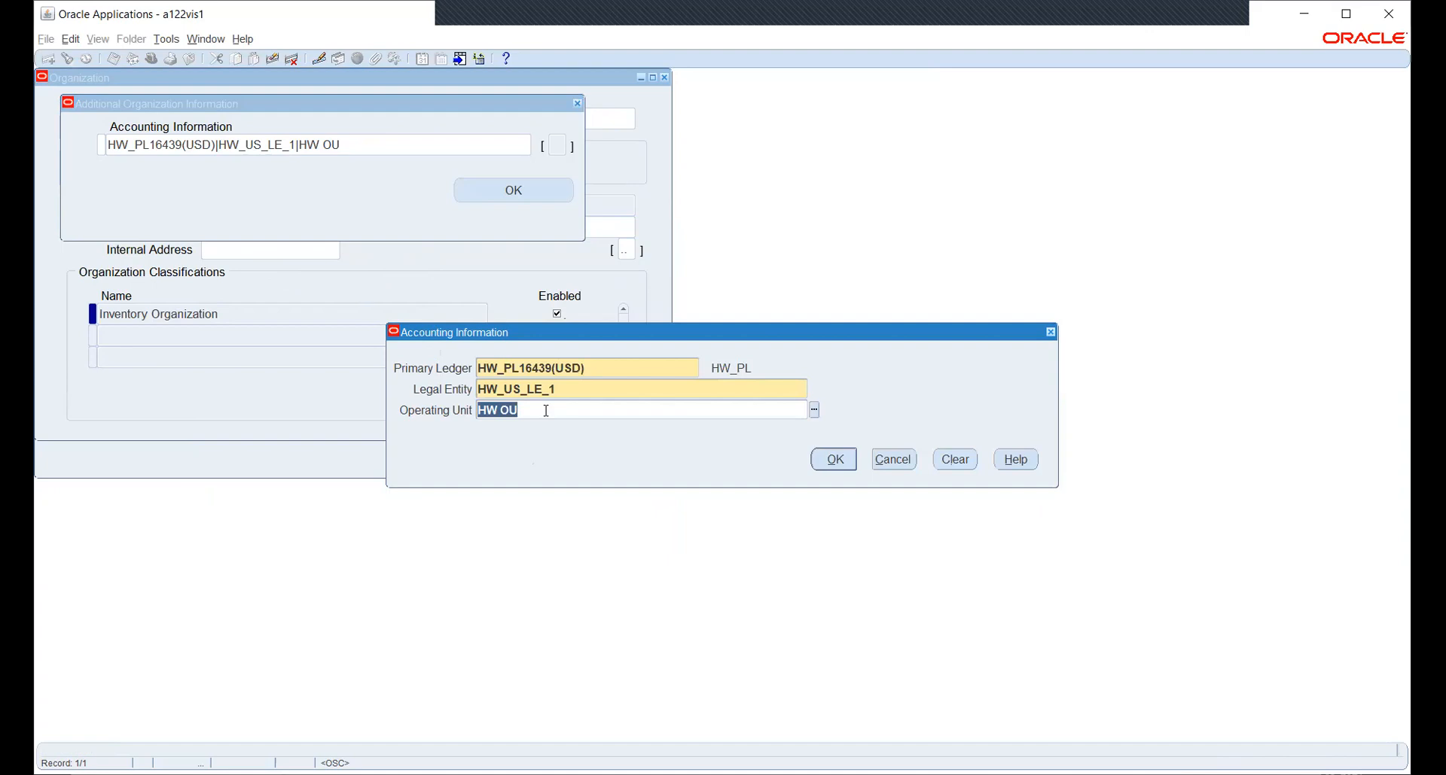
left_click(814, 411)
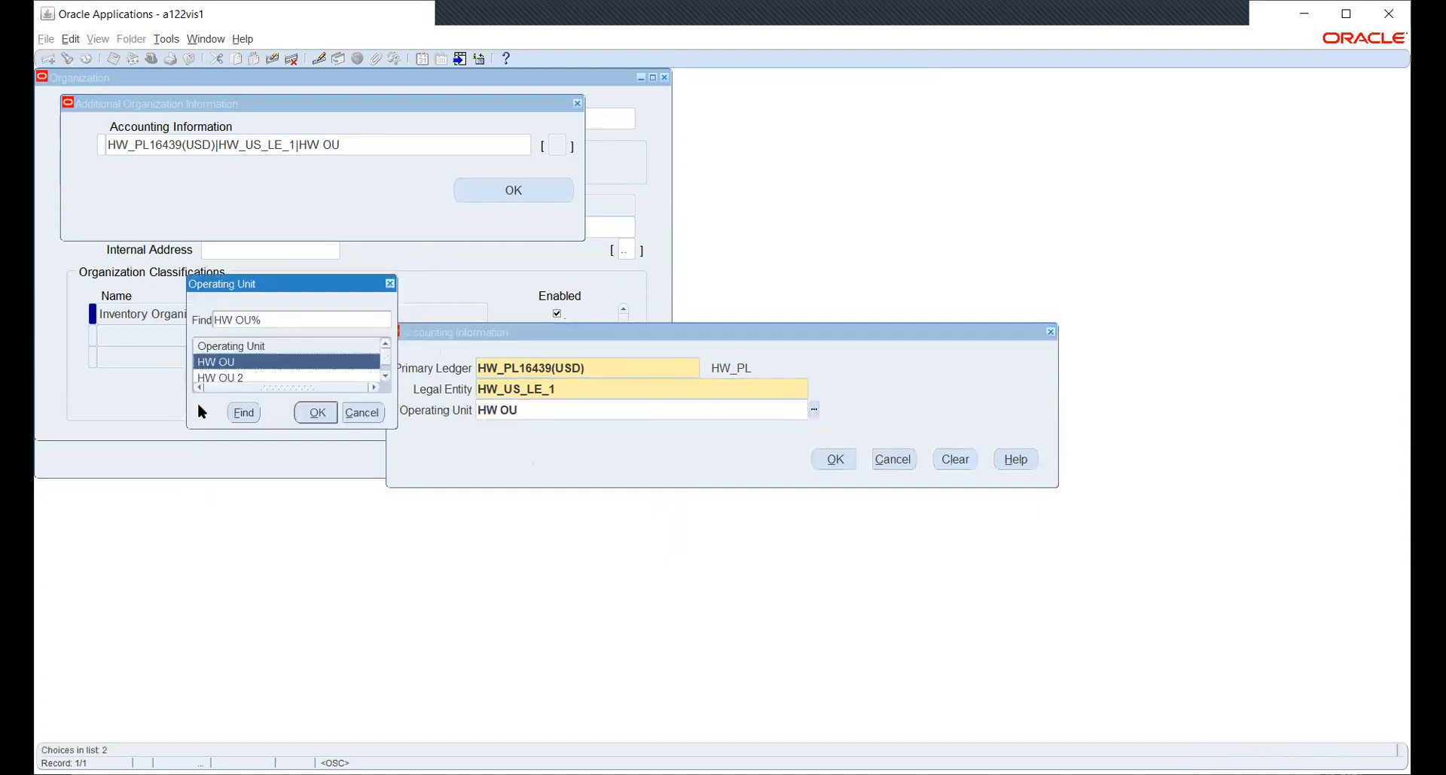
left_click(365, 412)
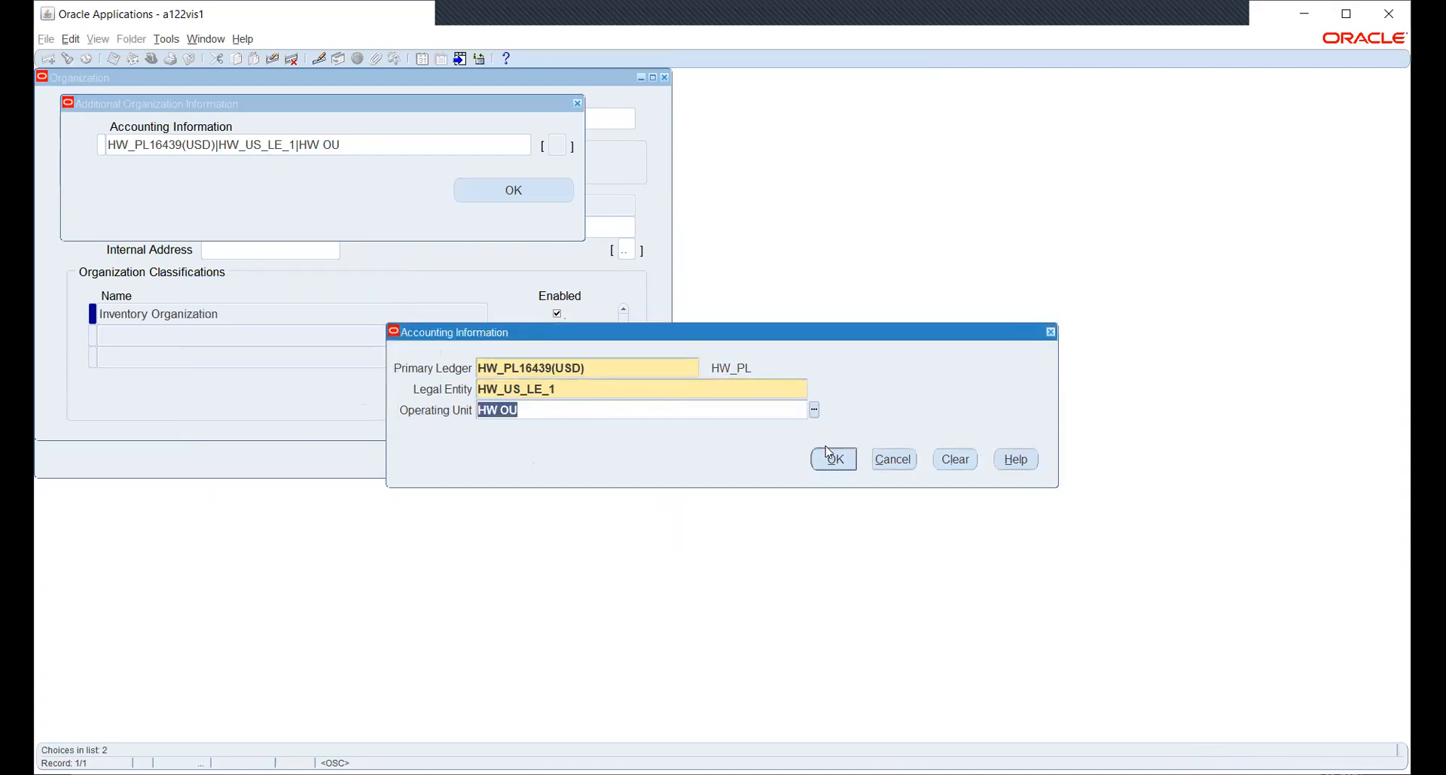
Close the accounting information and the HW_INV Organization form without changes.
left_click(895, 460)
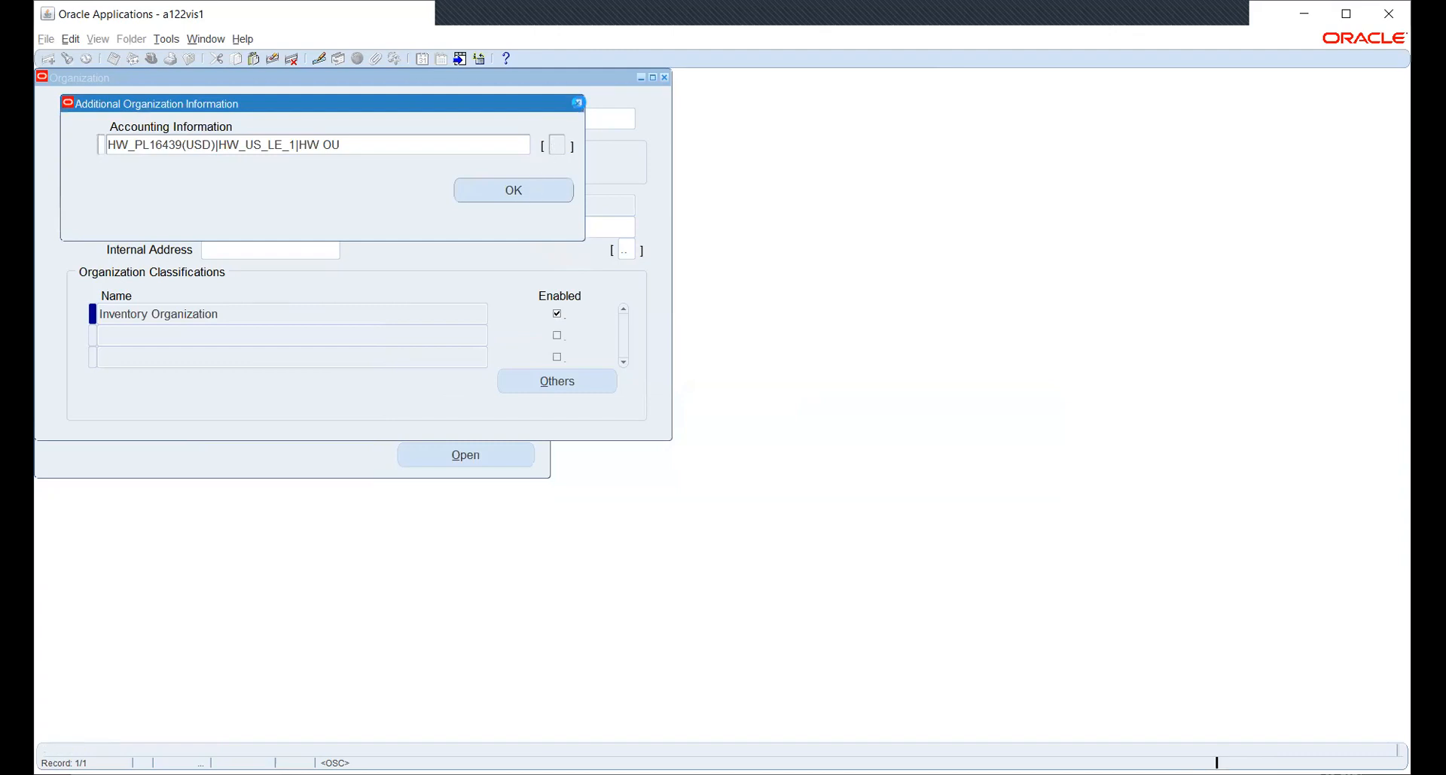
left_click(578, 104)
left_click(666, 78)
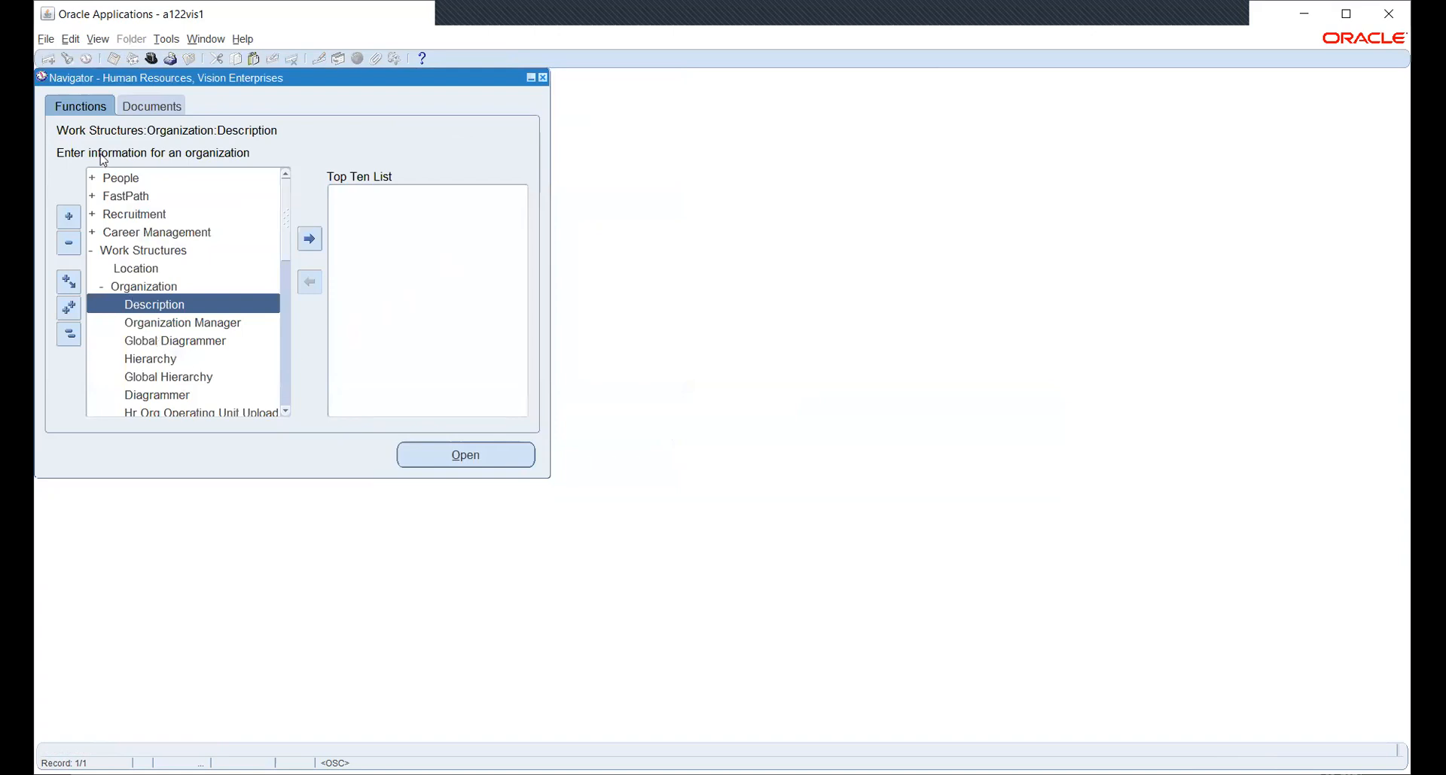
As System Administrator, open the System Profile Values search with responsibility HW_PO.
left_click(151, 58)
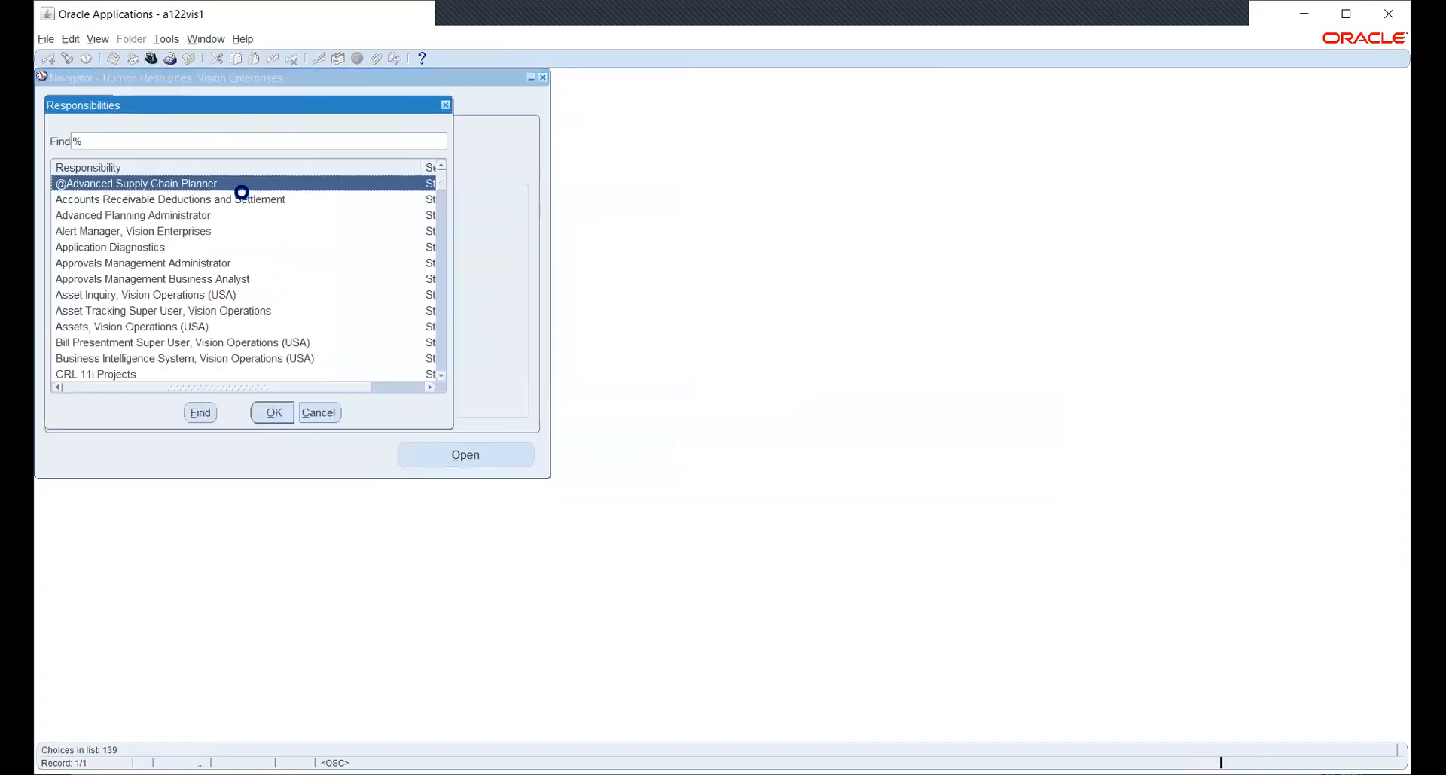
key("Escape")
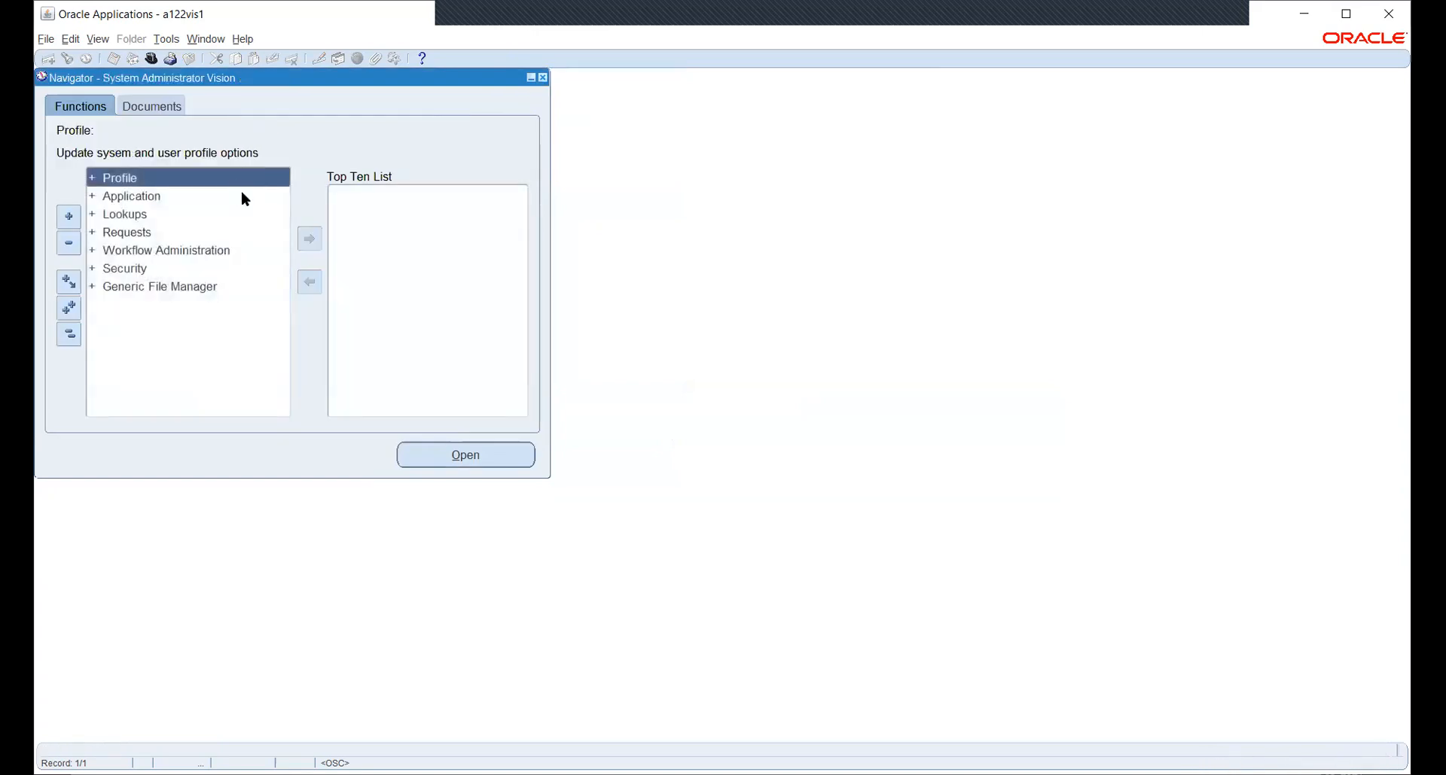
double_click(241, 188)
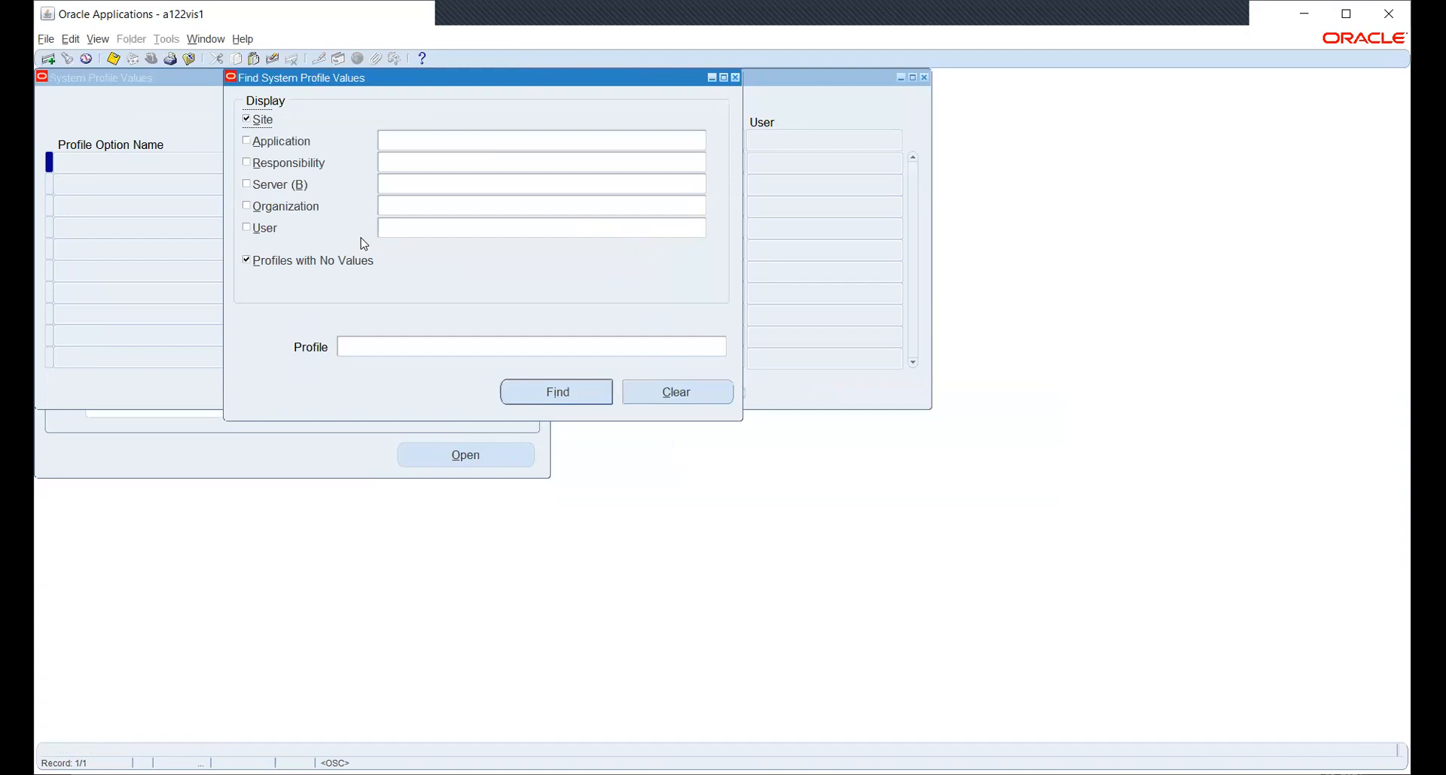
left_click(288, 164)
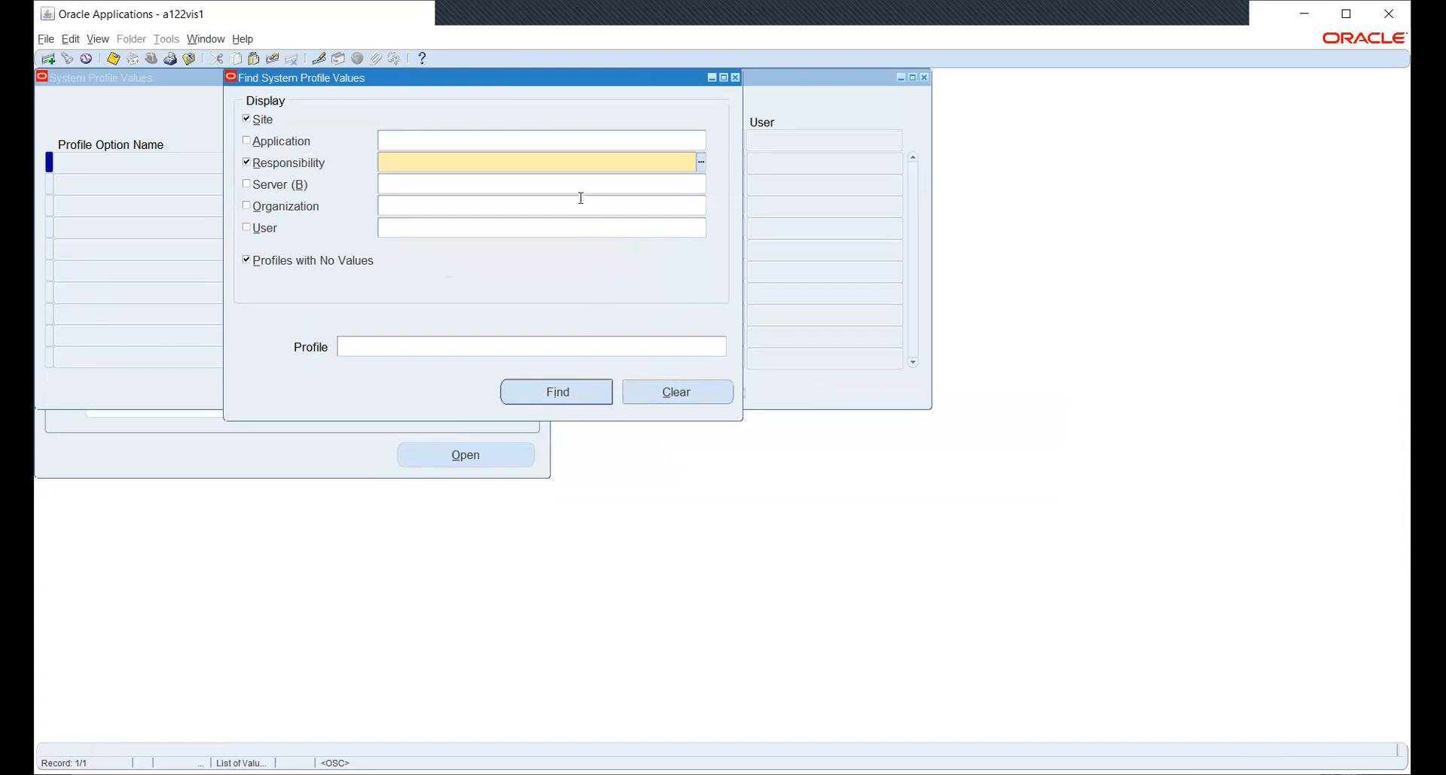
type("HW")
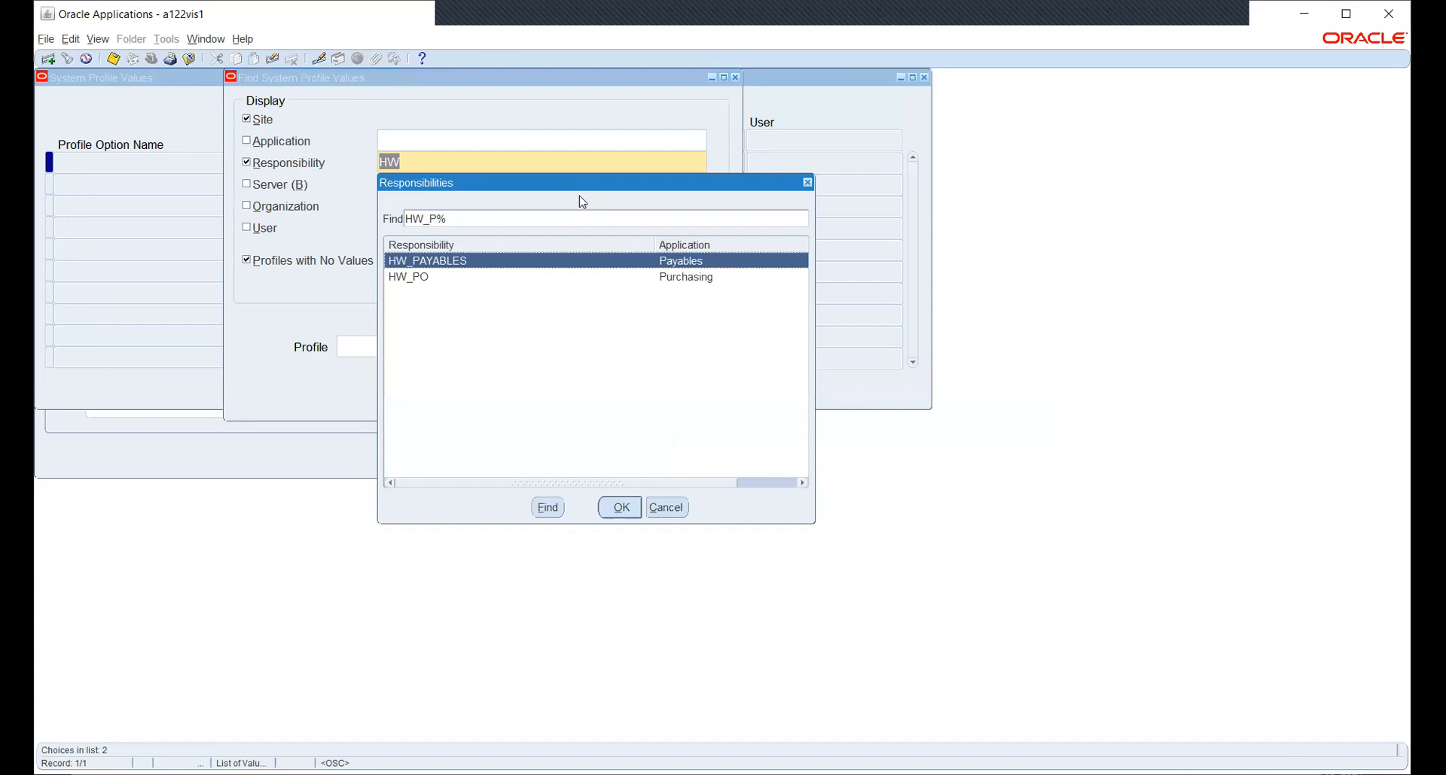
key("Down")
key("Return")
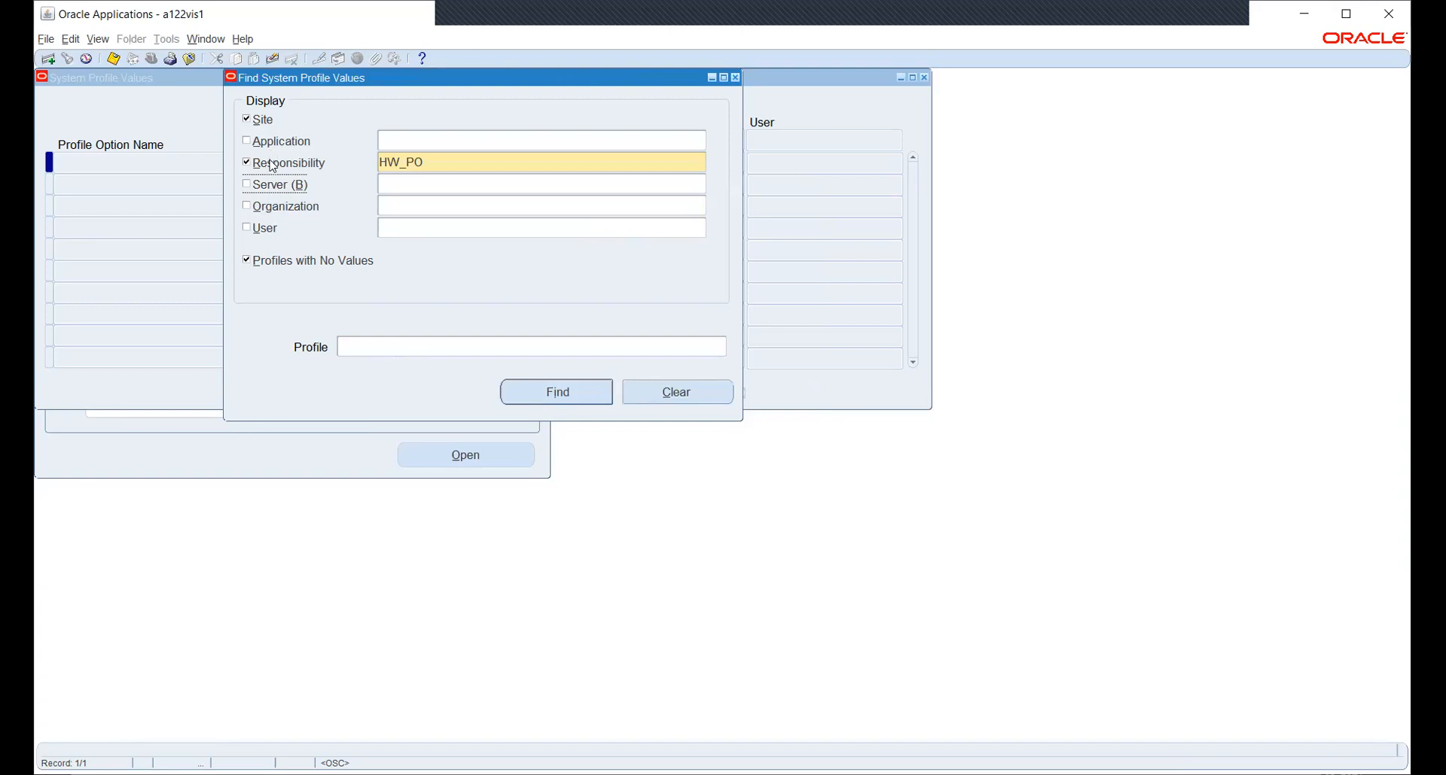
Look up the MO: Operating Unit profile with MO:%OP and find its values.
left_click(525, 351)
left_click(723, 348)
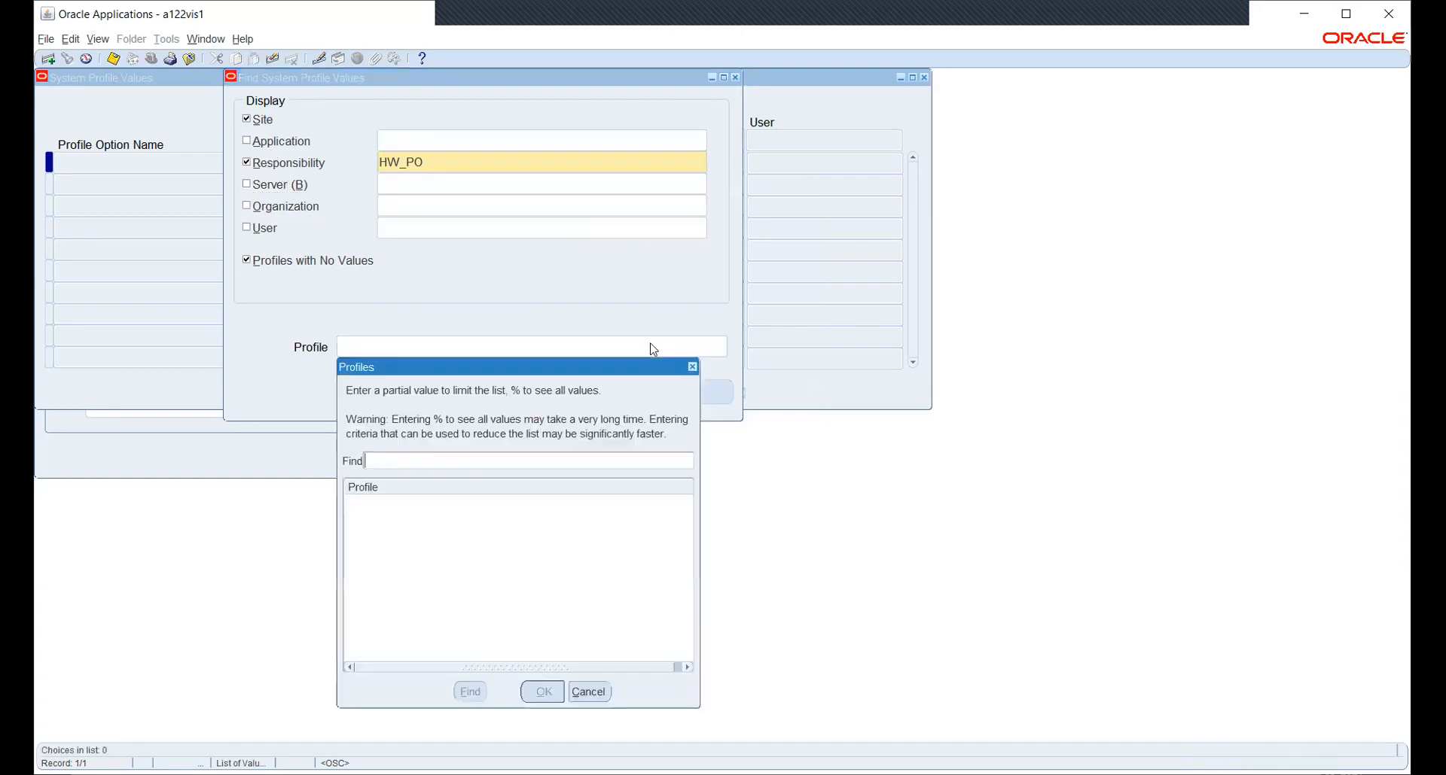
type("%")
key("BackSpace")
type("MO:%OP")
key("Return")
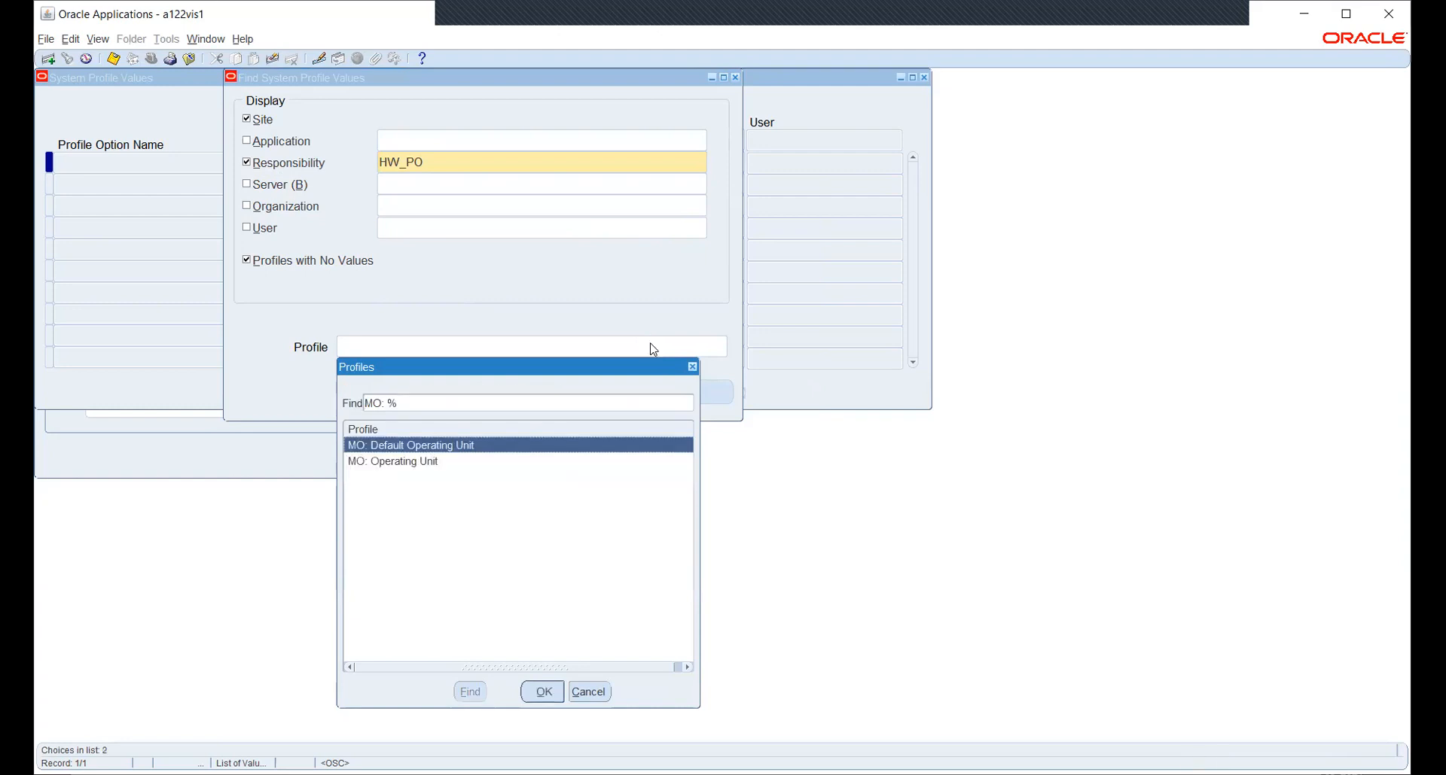
key("Down")
key("Return")
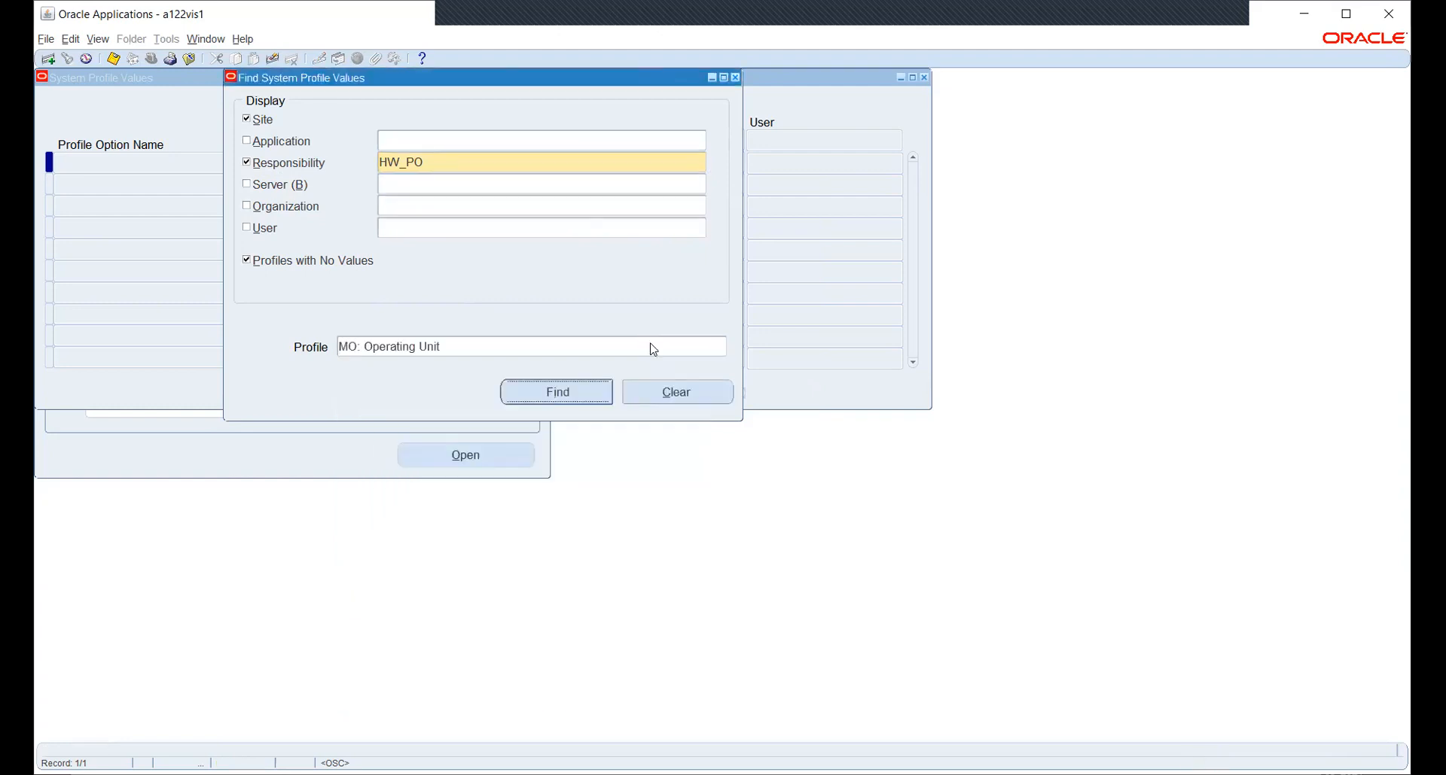
key("Return")
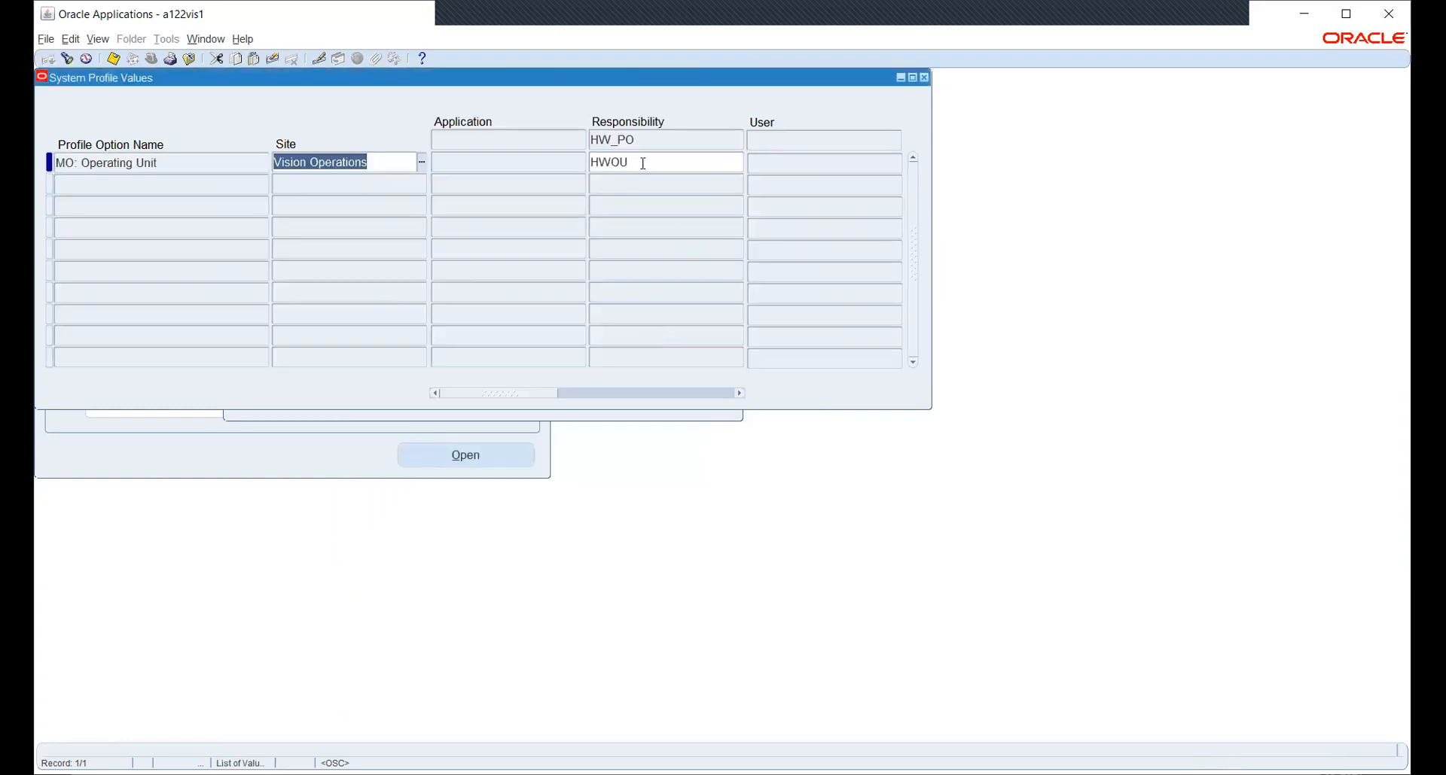
Change HW_PO's MO: Operating Unit value to HW OU, save, and close the profile values.
left_click(643, 163)
left_click(738, 162)
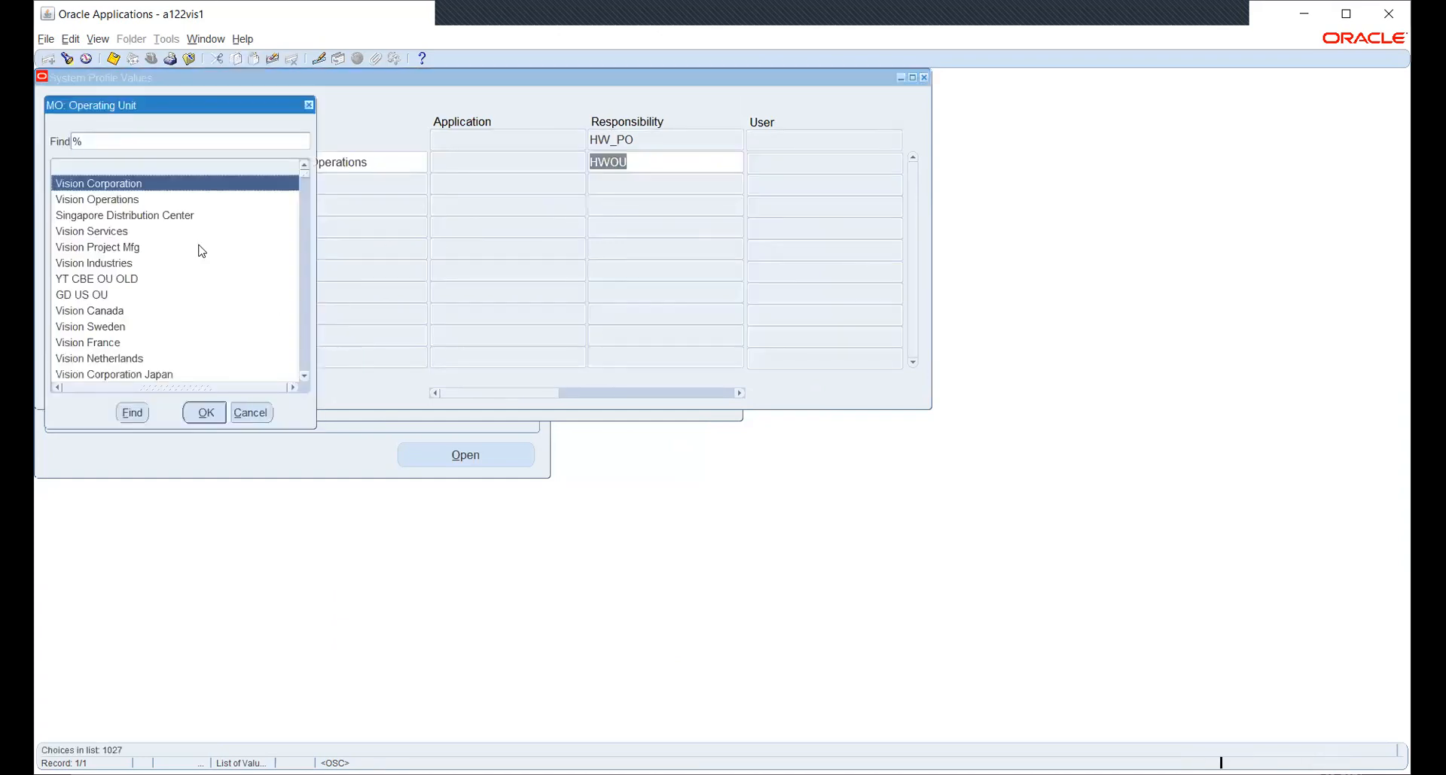
type("hw")
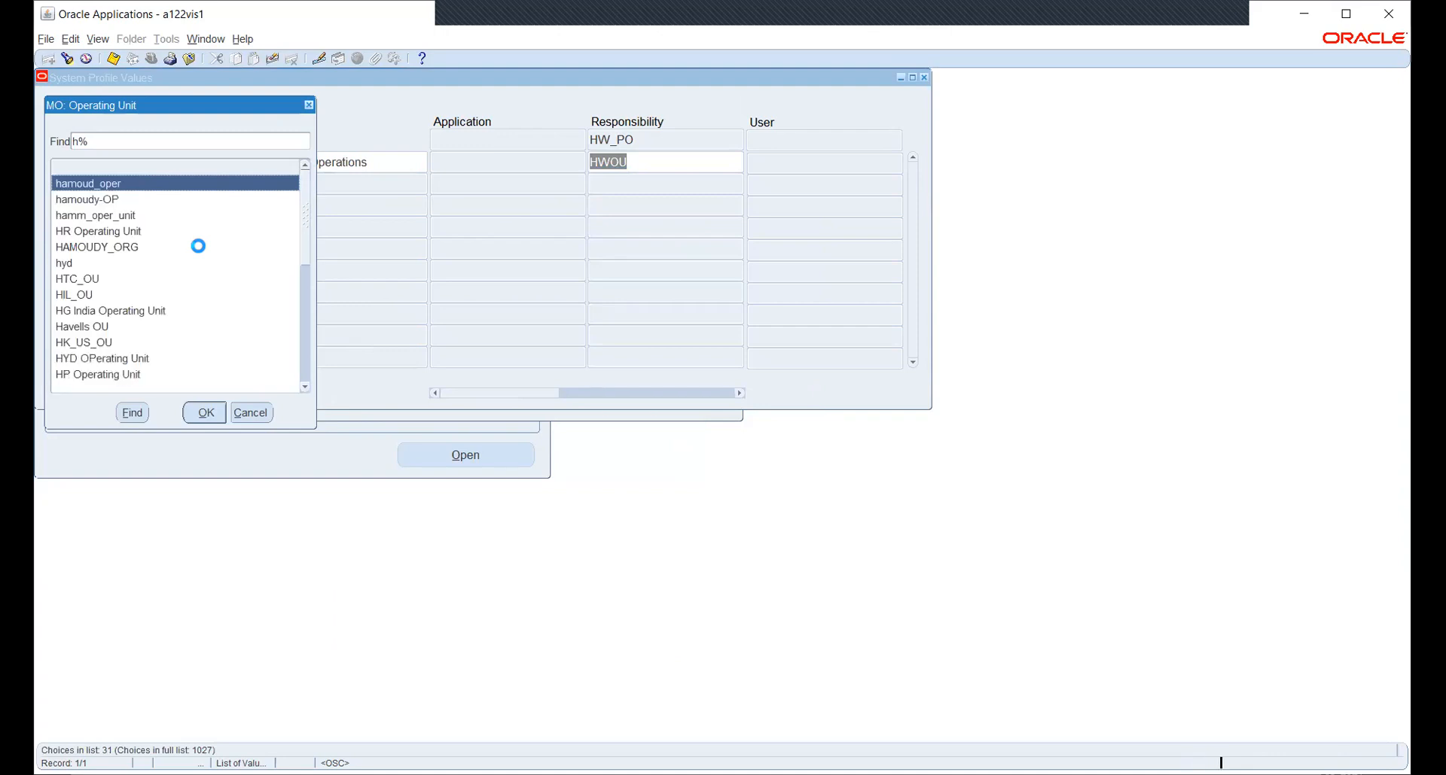
key("Down")
key("Return")
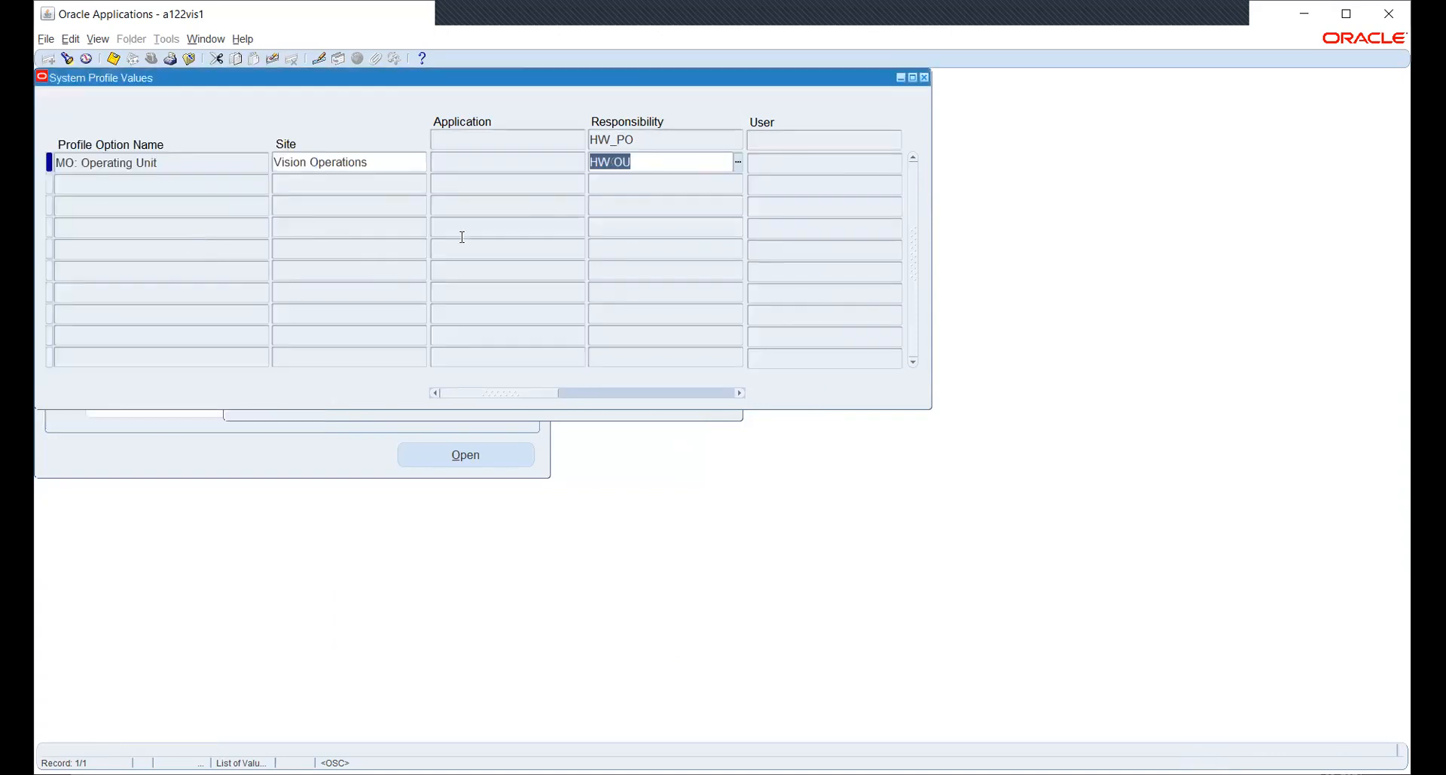
key("ctrl+s")
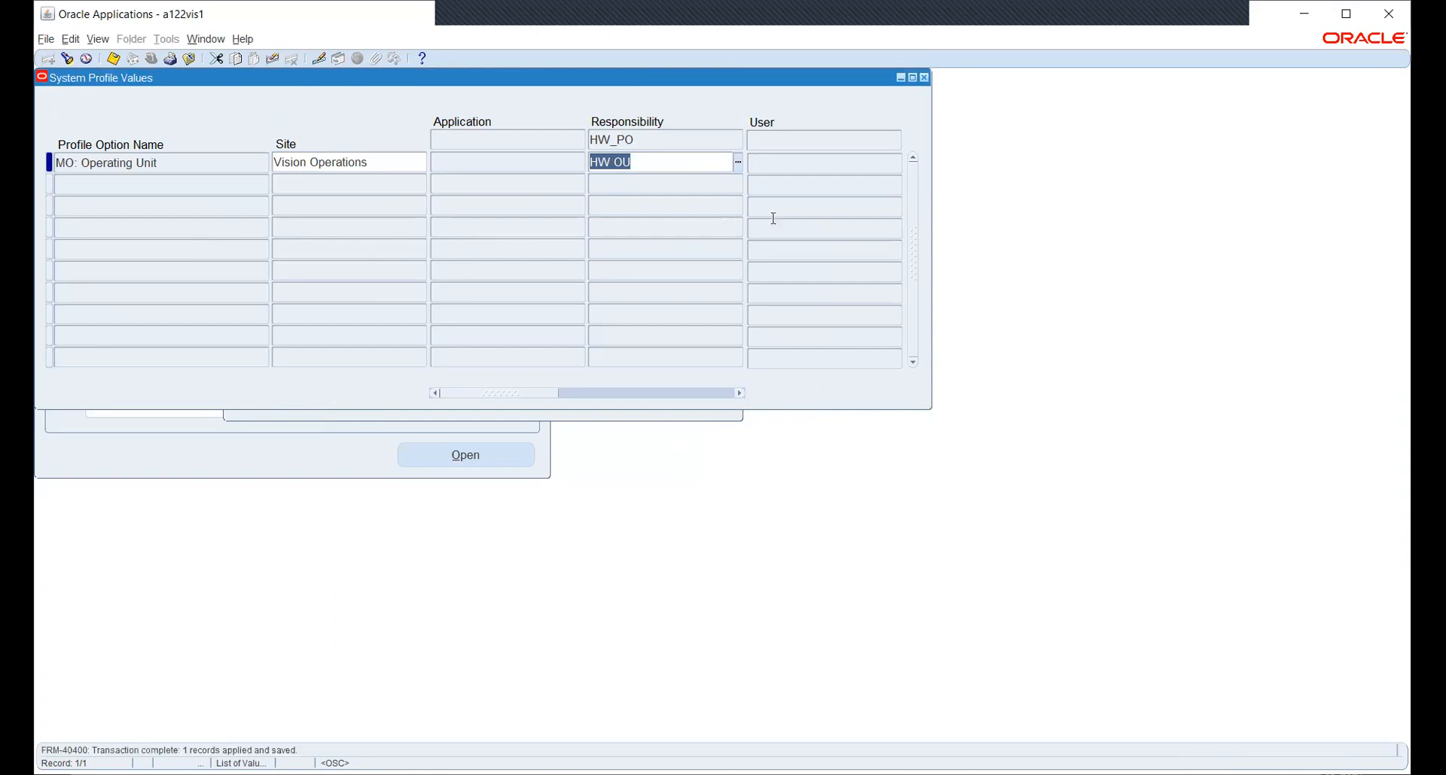
left_click(924, 77)
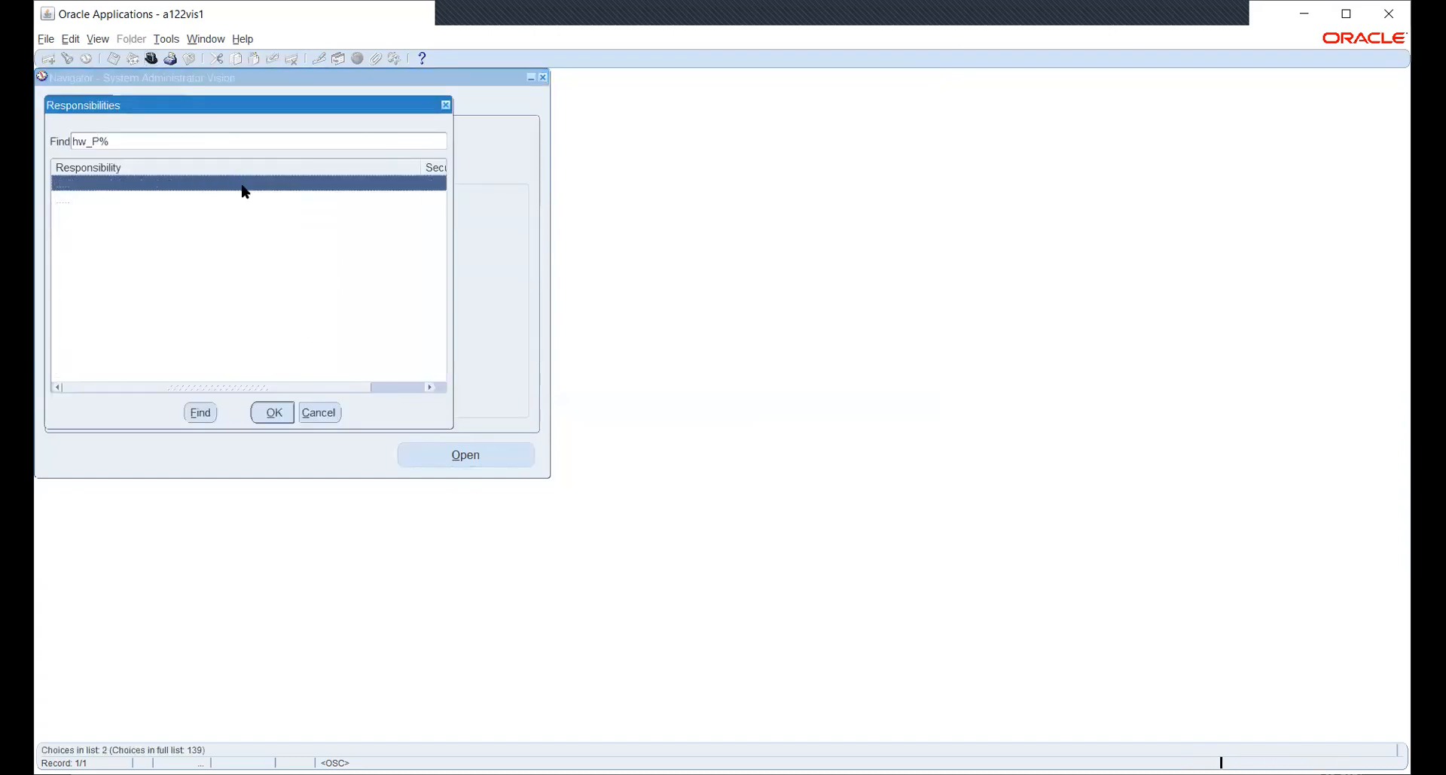
Switch to HW_PO and select Financial Options under Setup > Organizations.
key("Down")
key("Return")
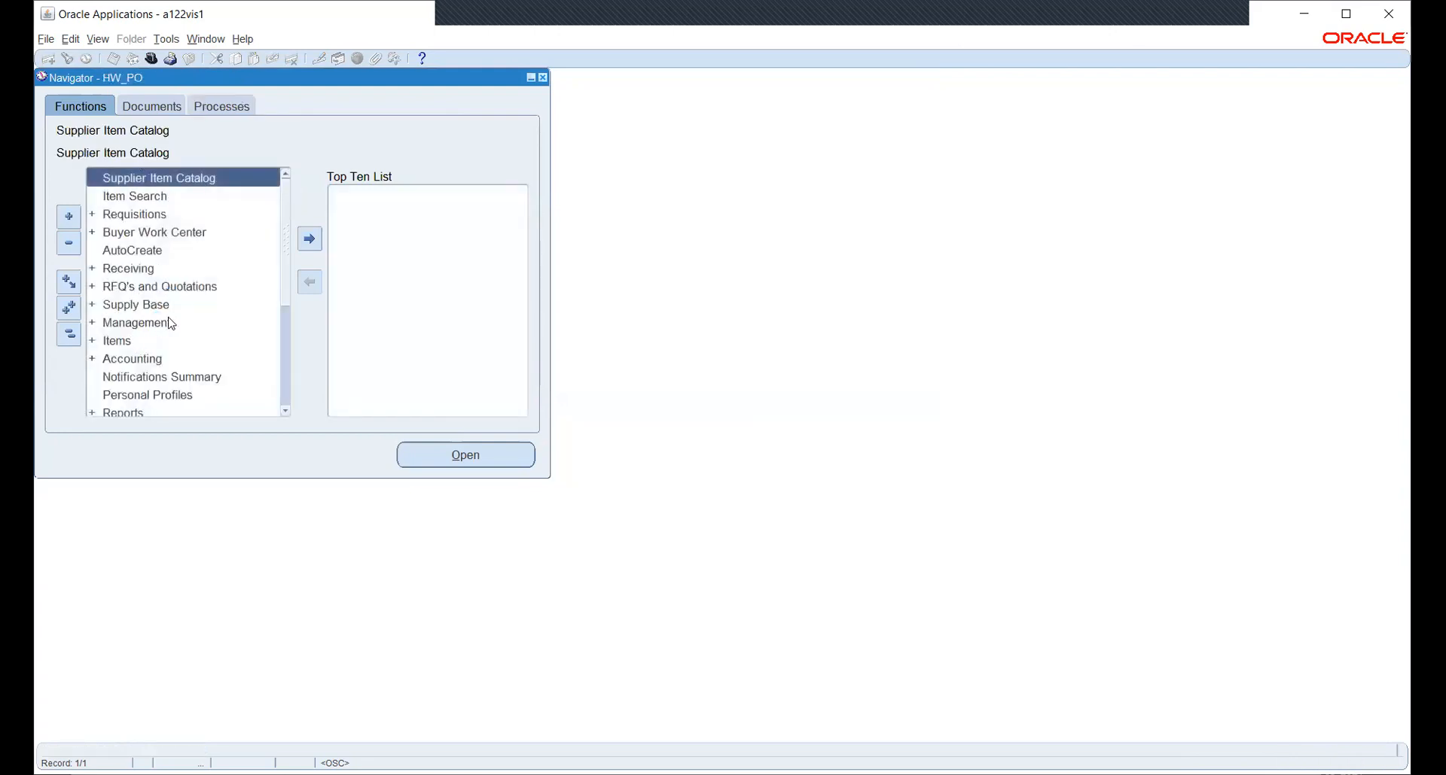
scroll(167, 324, "down", 2)
double_click(139, 343)
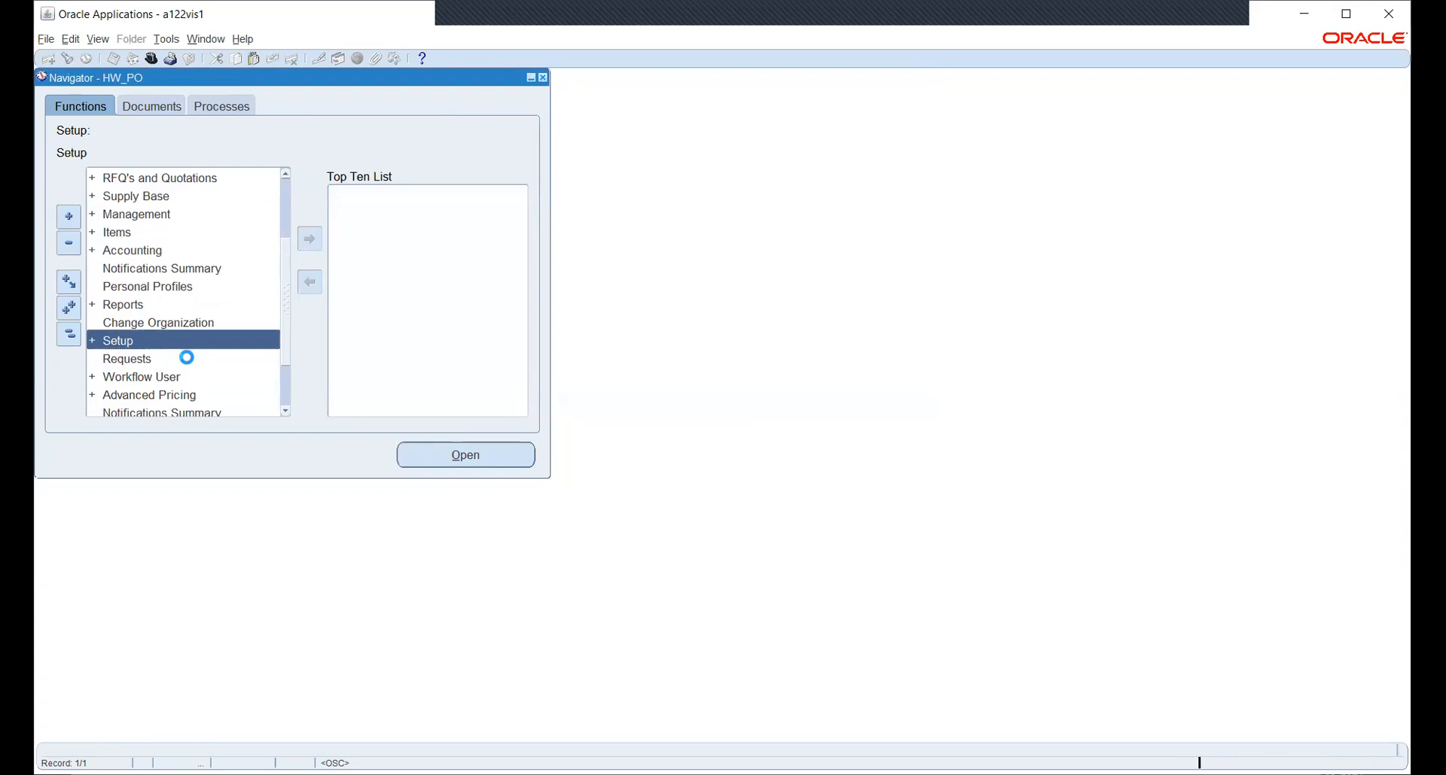
scroll(198, 304, "down", 2)
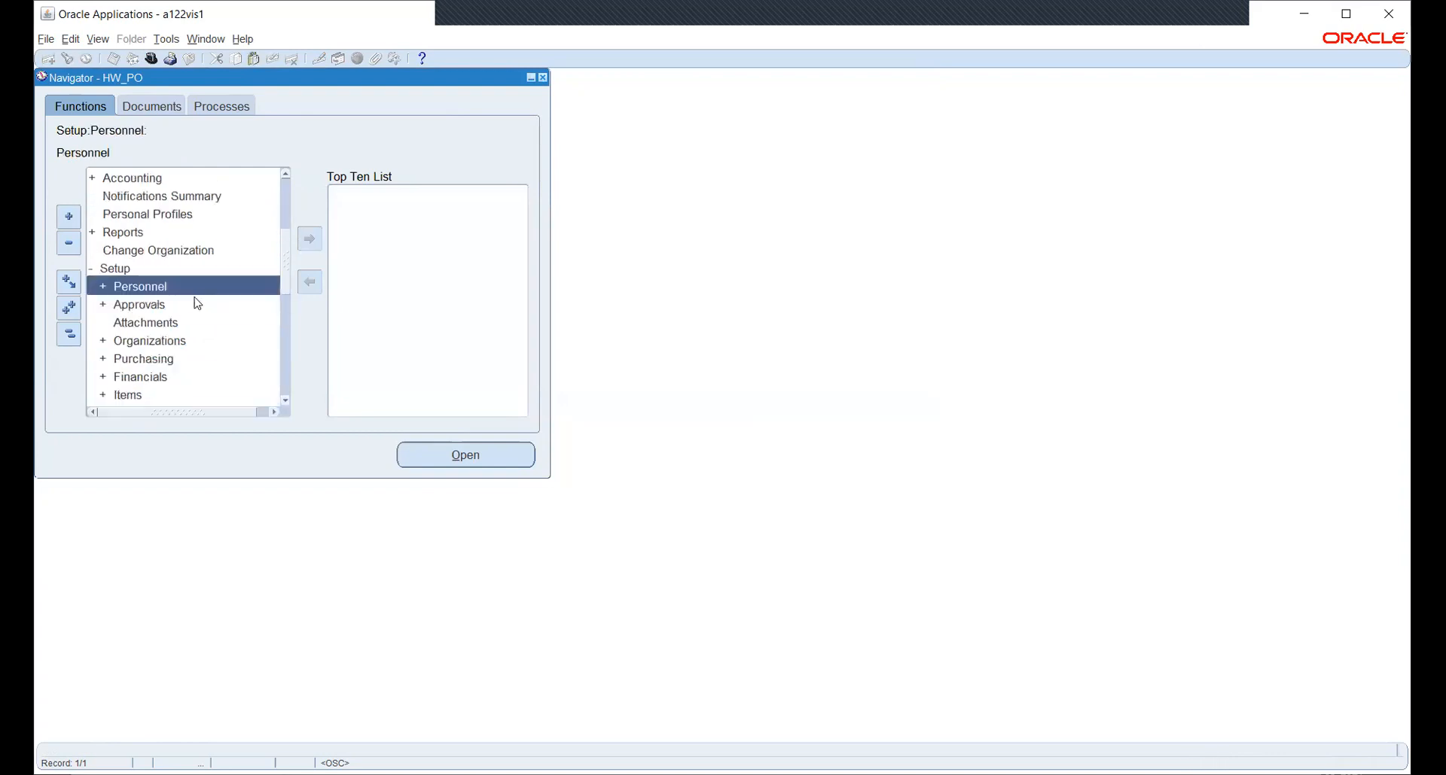
scroll(178, 262, "down", 1)
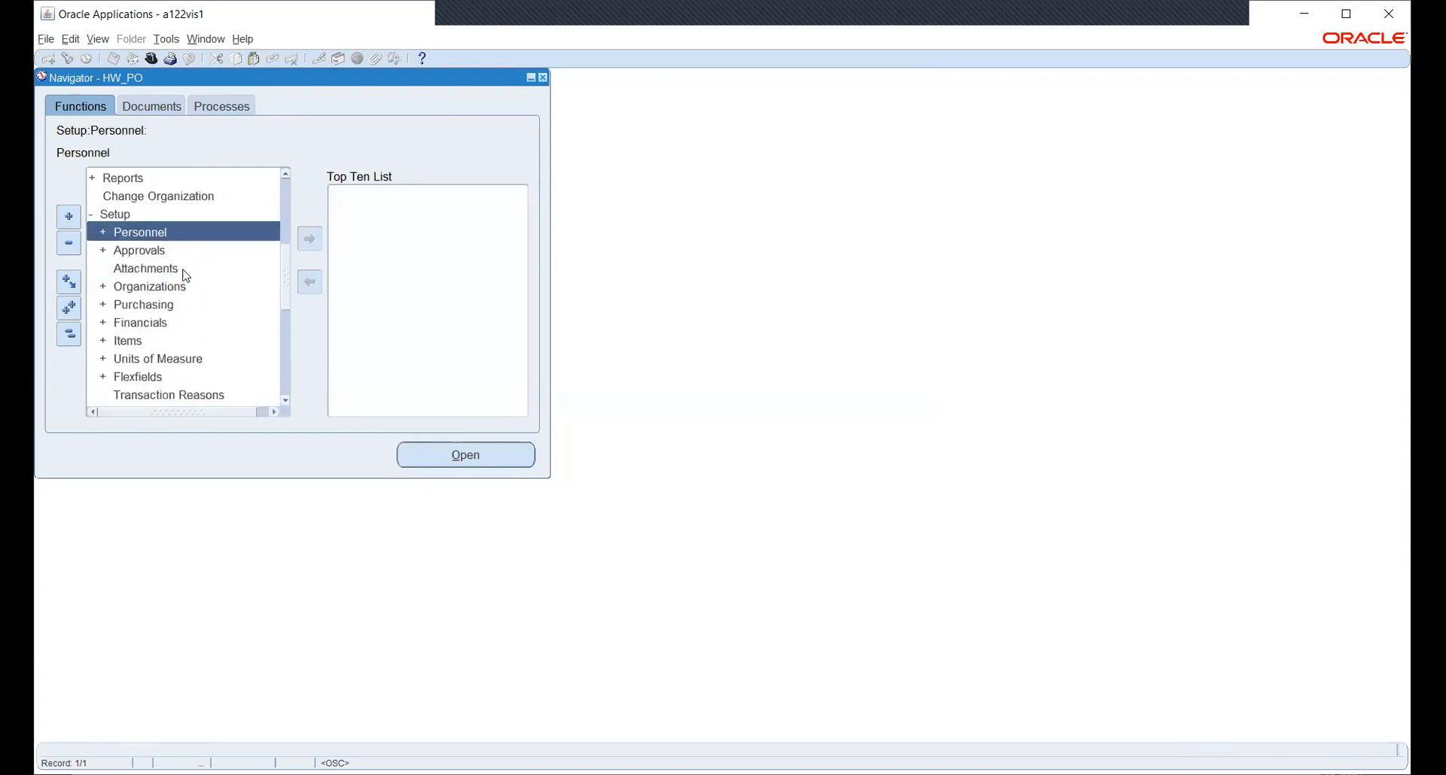
double_click(149, 287)
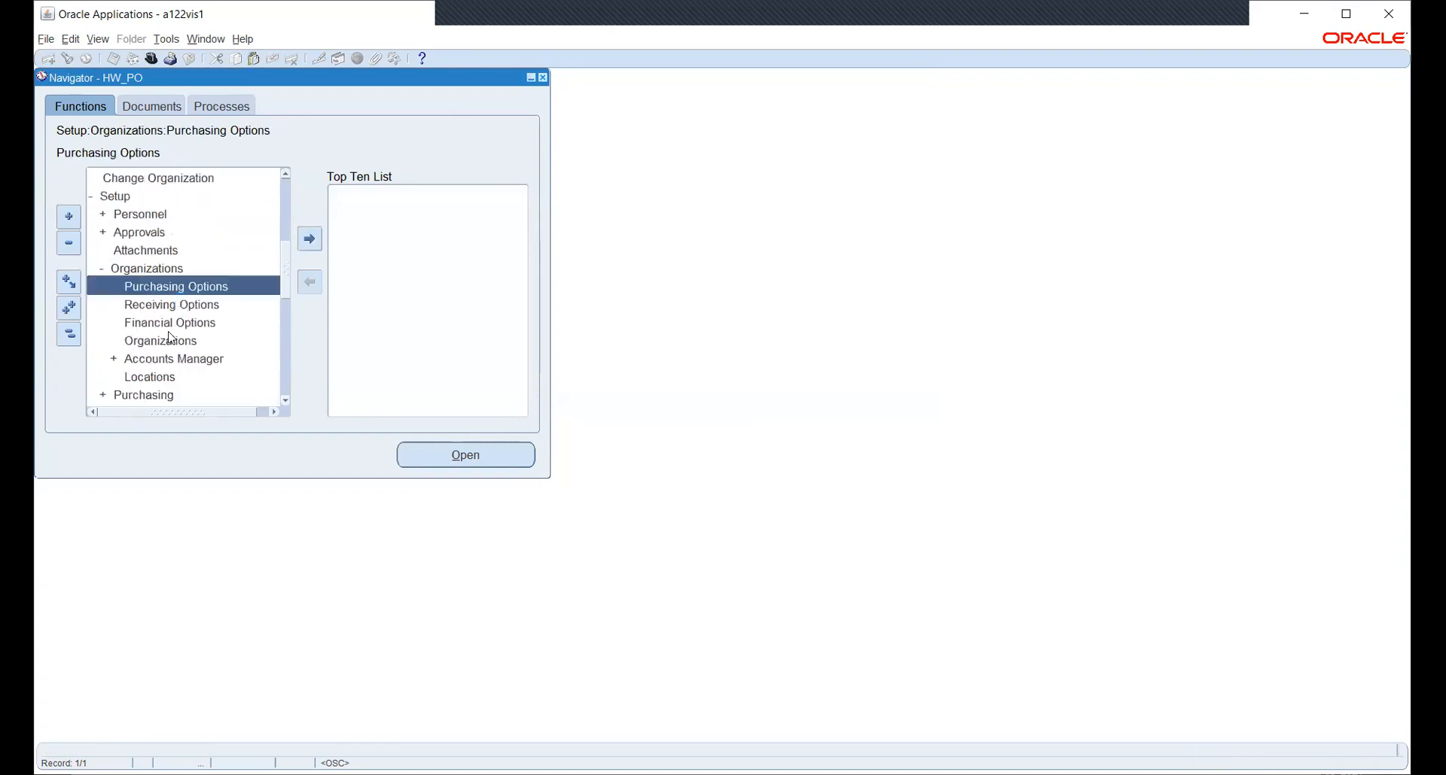
left_click(172, 325)
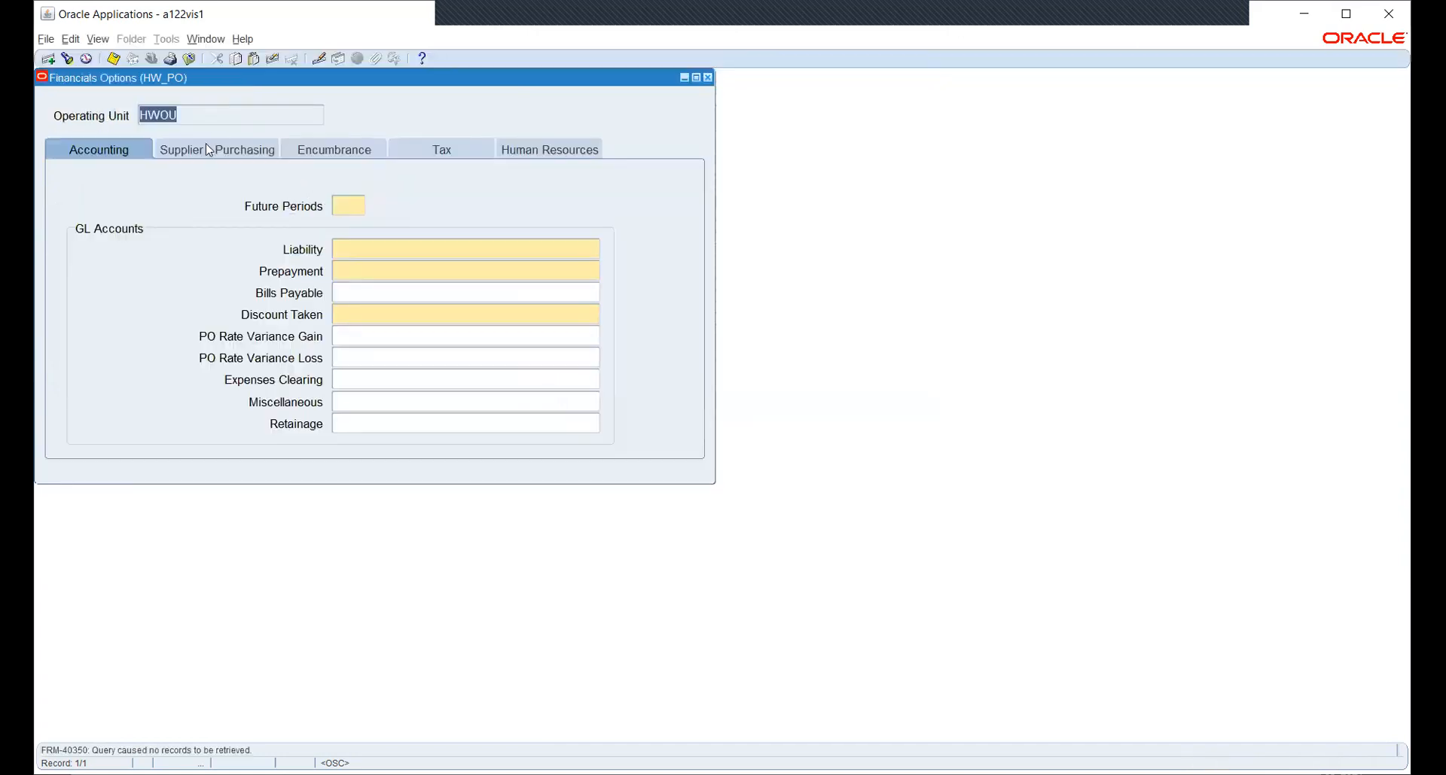
Review HWOU's Supplier - Purchasing options, then close Financials Options without saving.
left_click(189, 149)
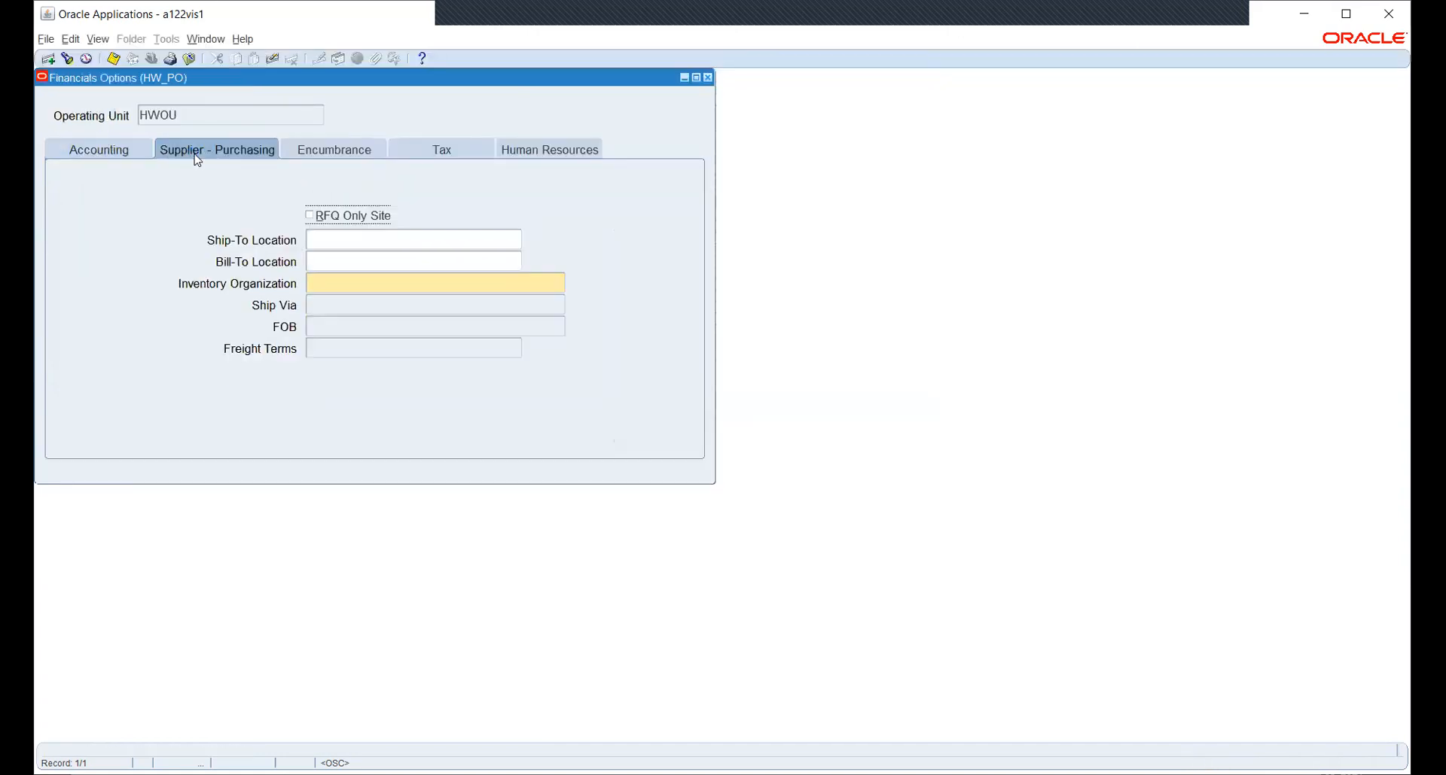
double_click(174, 121)
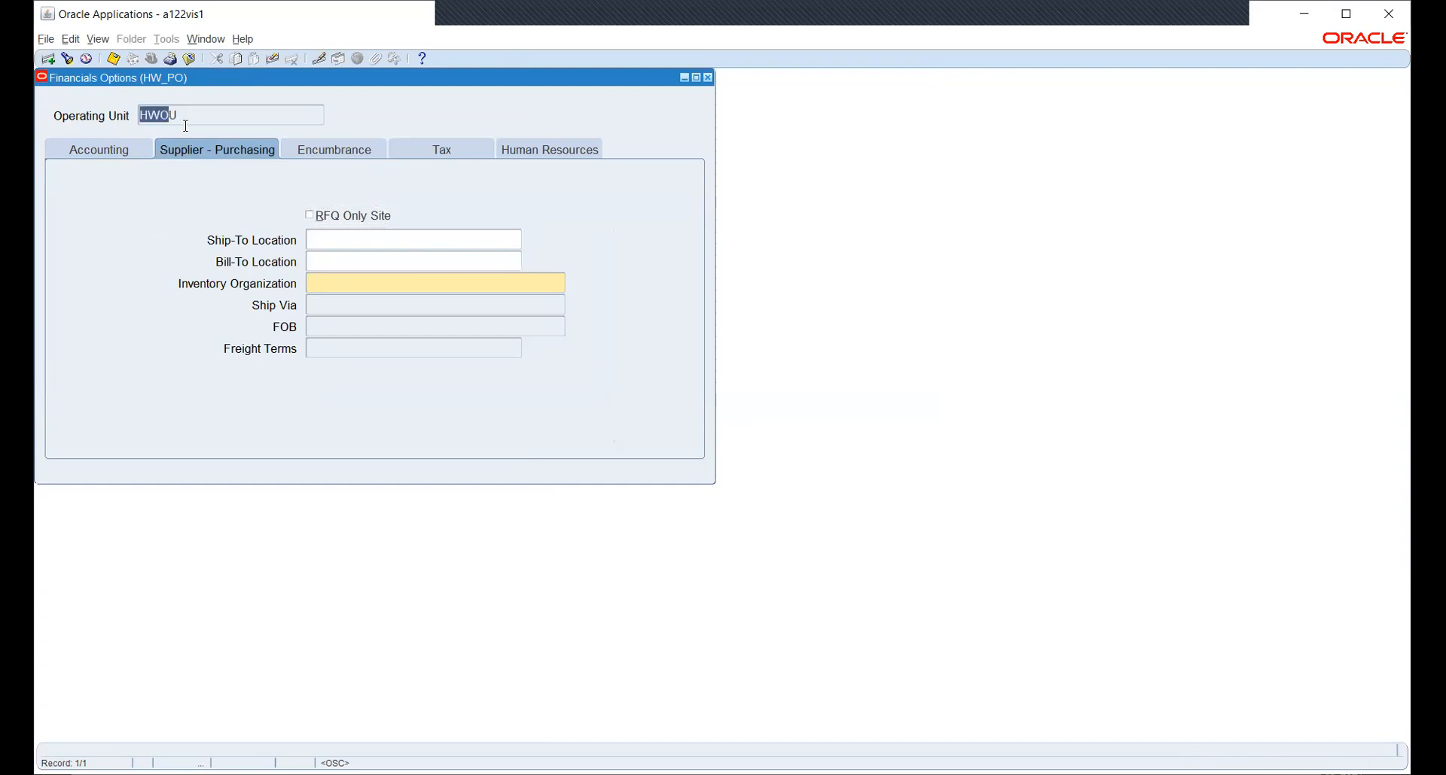
left_click(188, 118)
left_click(707, 77)
left_click(745, 446)
left_click(731, 448)
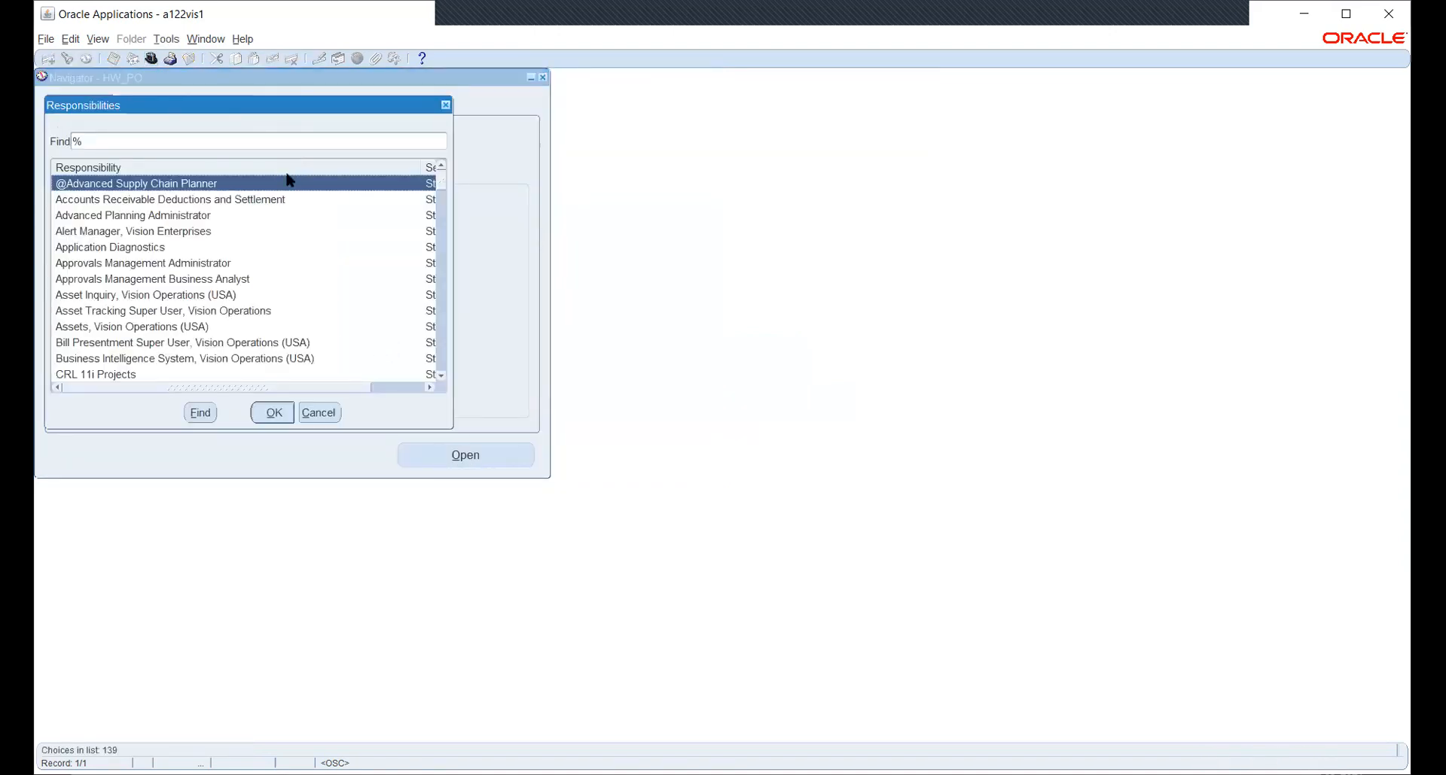
Switch to Human Resources, Vision Enterprises and open Security > Profile.
type("h")
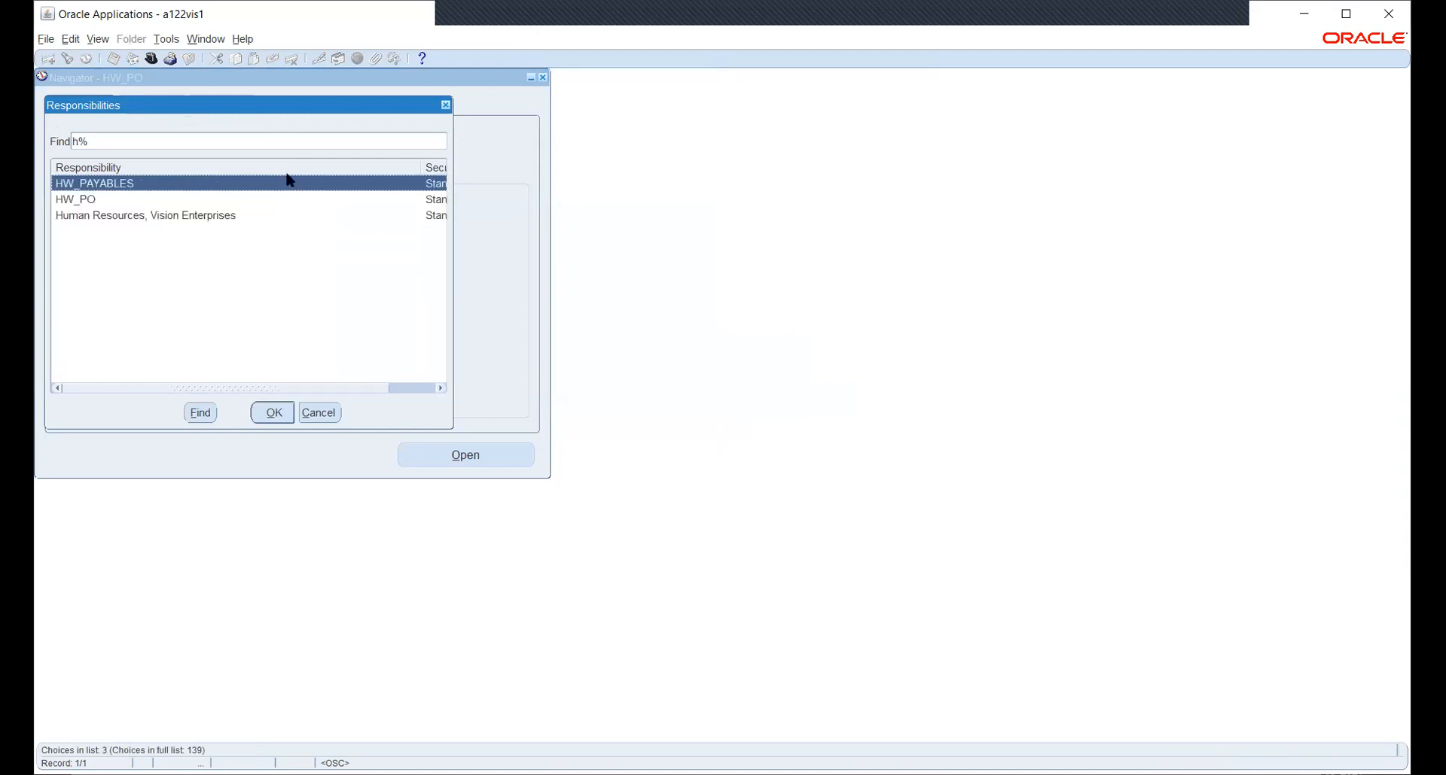
key("Down")
key("Down")
key("Return")
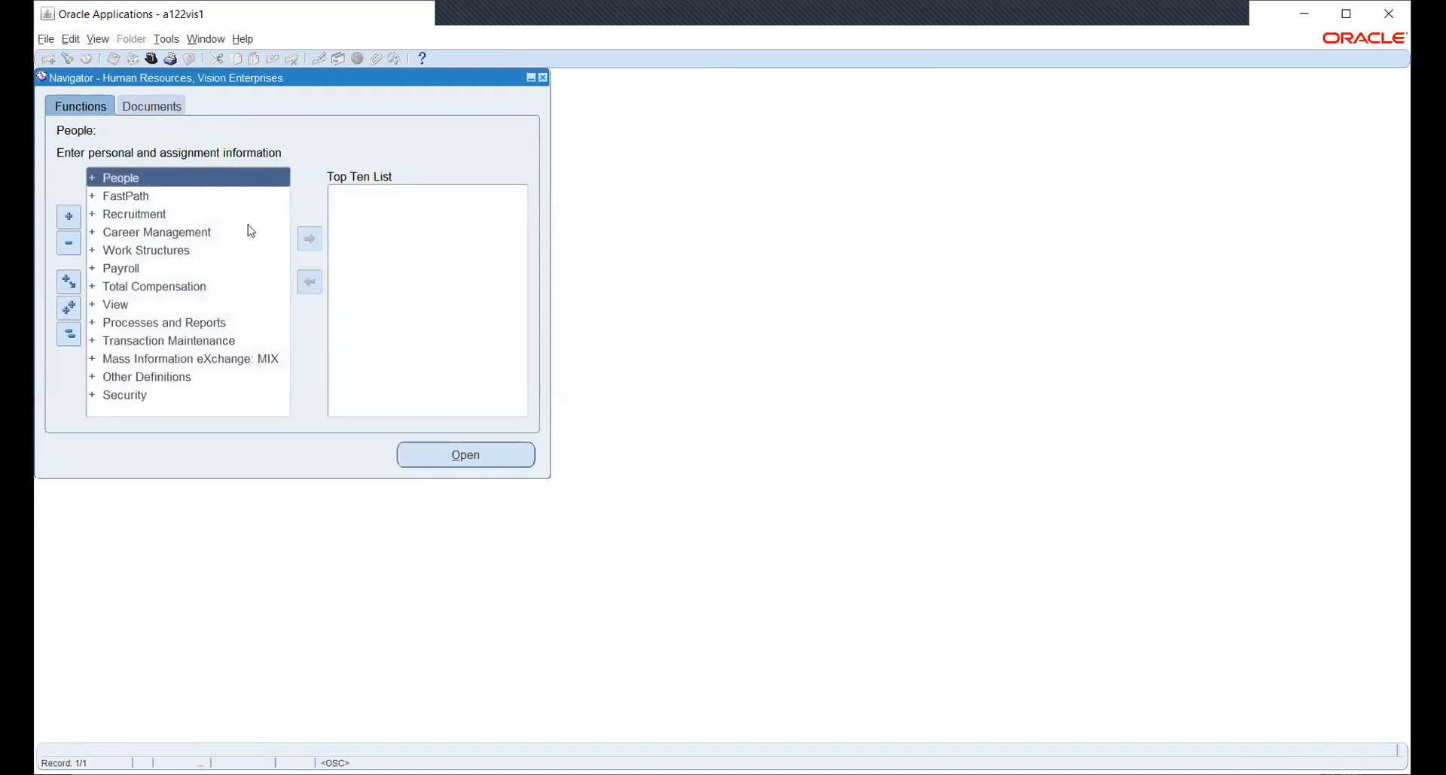
double_click(121, 394)
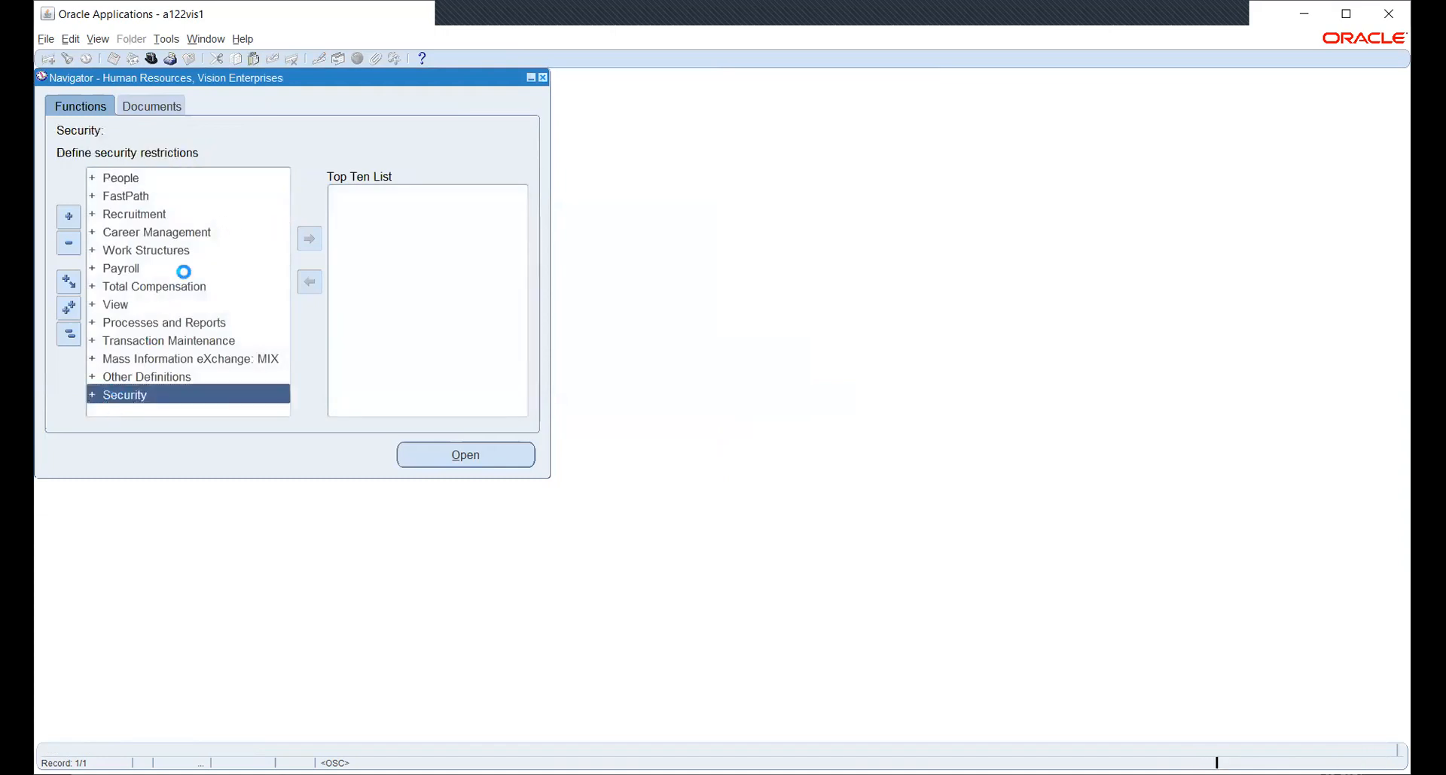
left_click(143, 322)
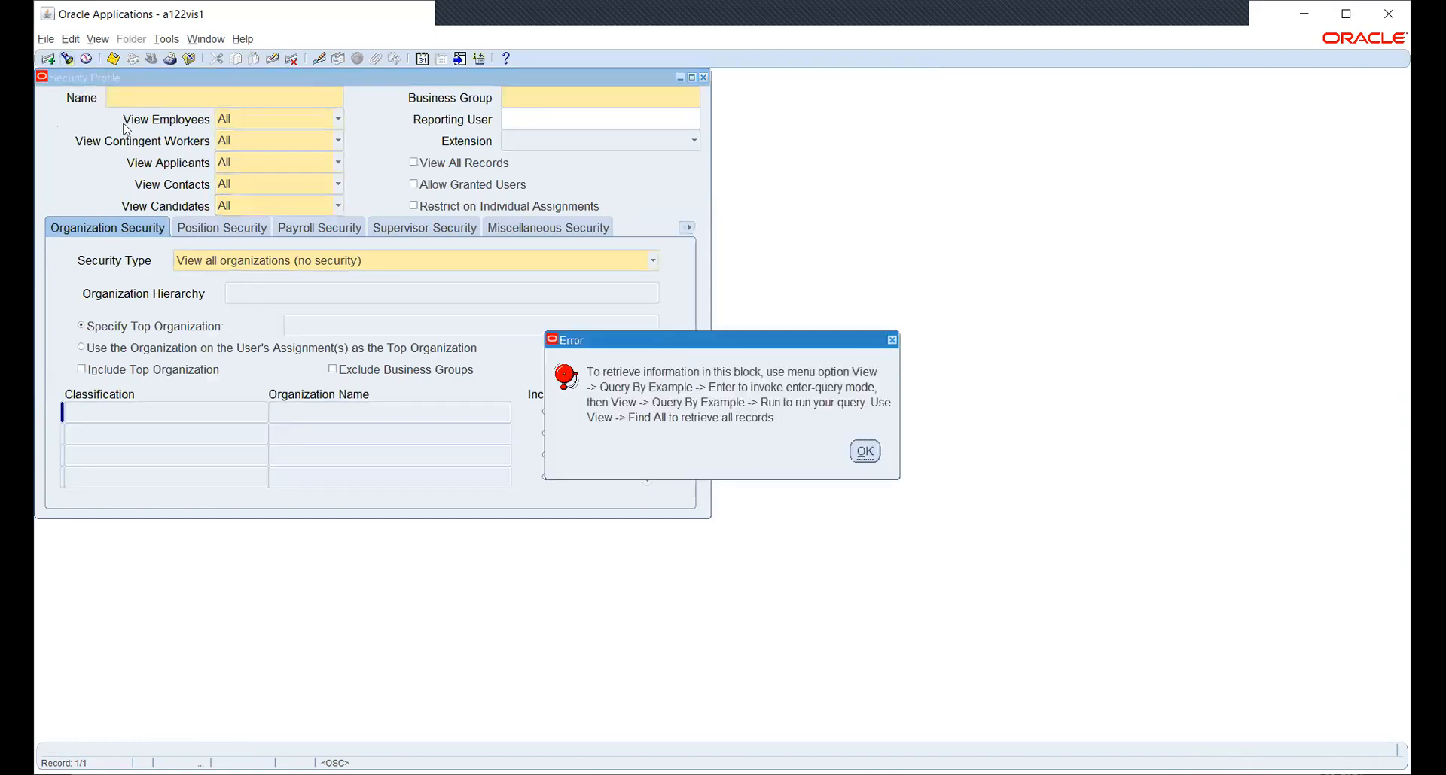
Query security profiles matching HW and move to HW_SEC_PROFILE.
left_click(865, 452)
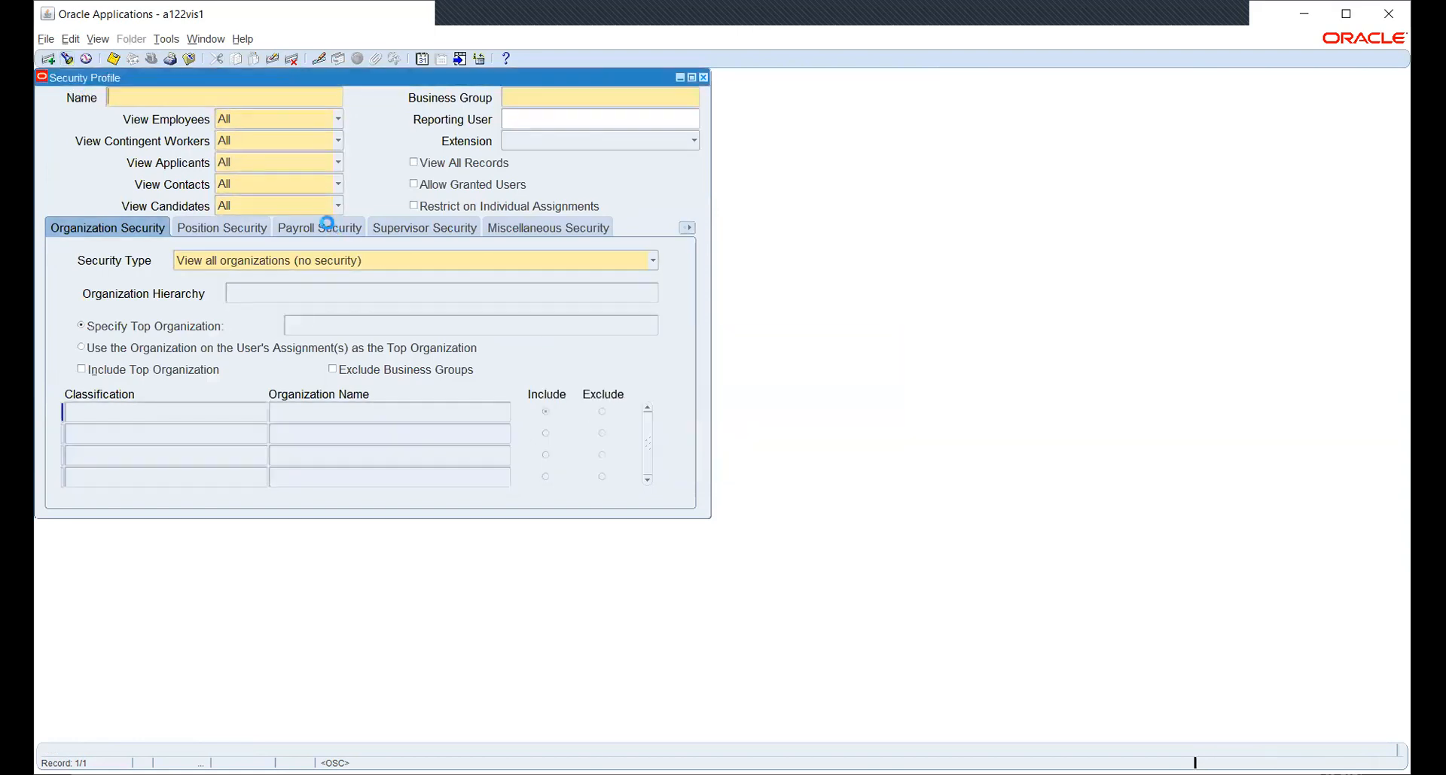
key("F11")
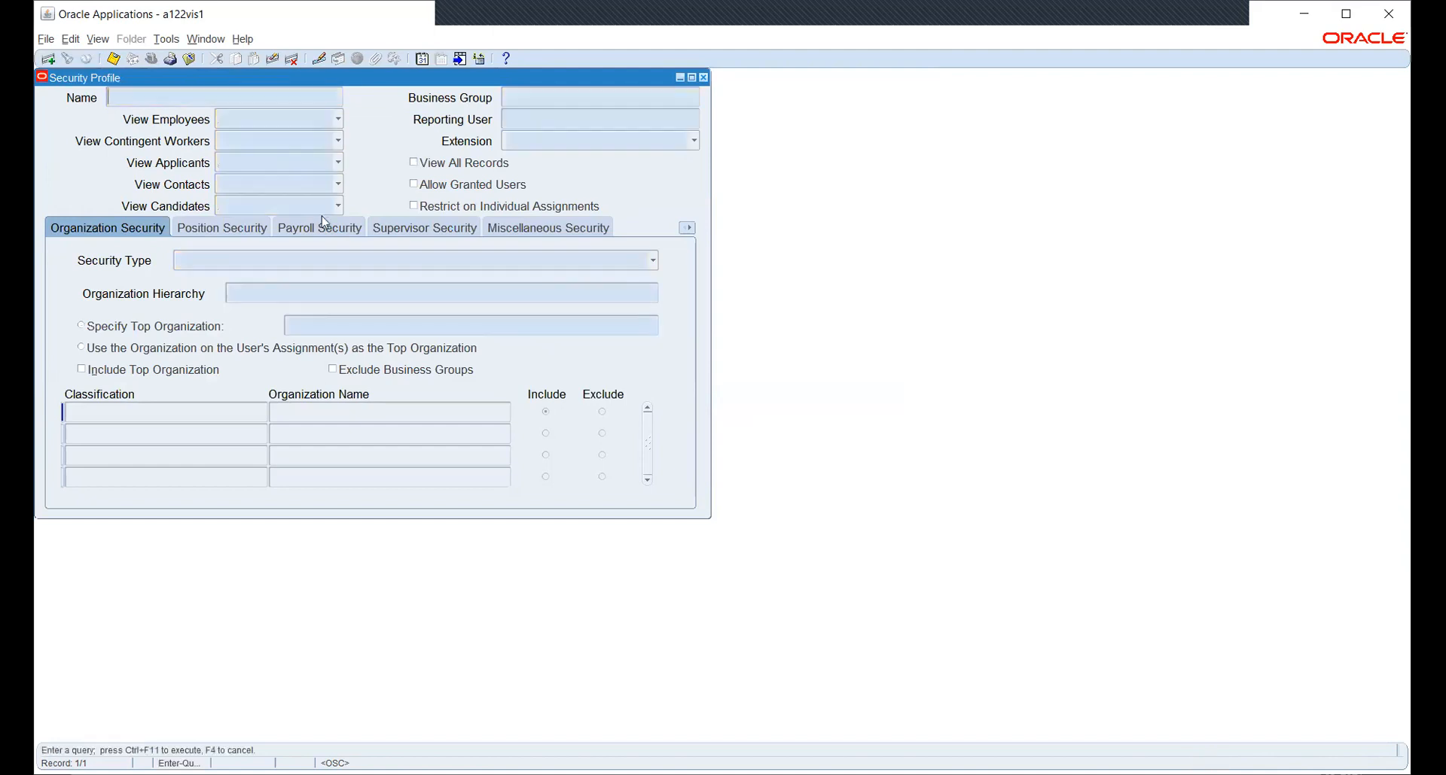
type("HW_SEC_PROFILE")
key("ctrl+F11")
key("Down")
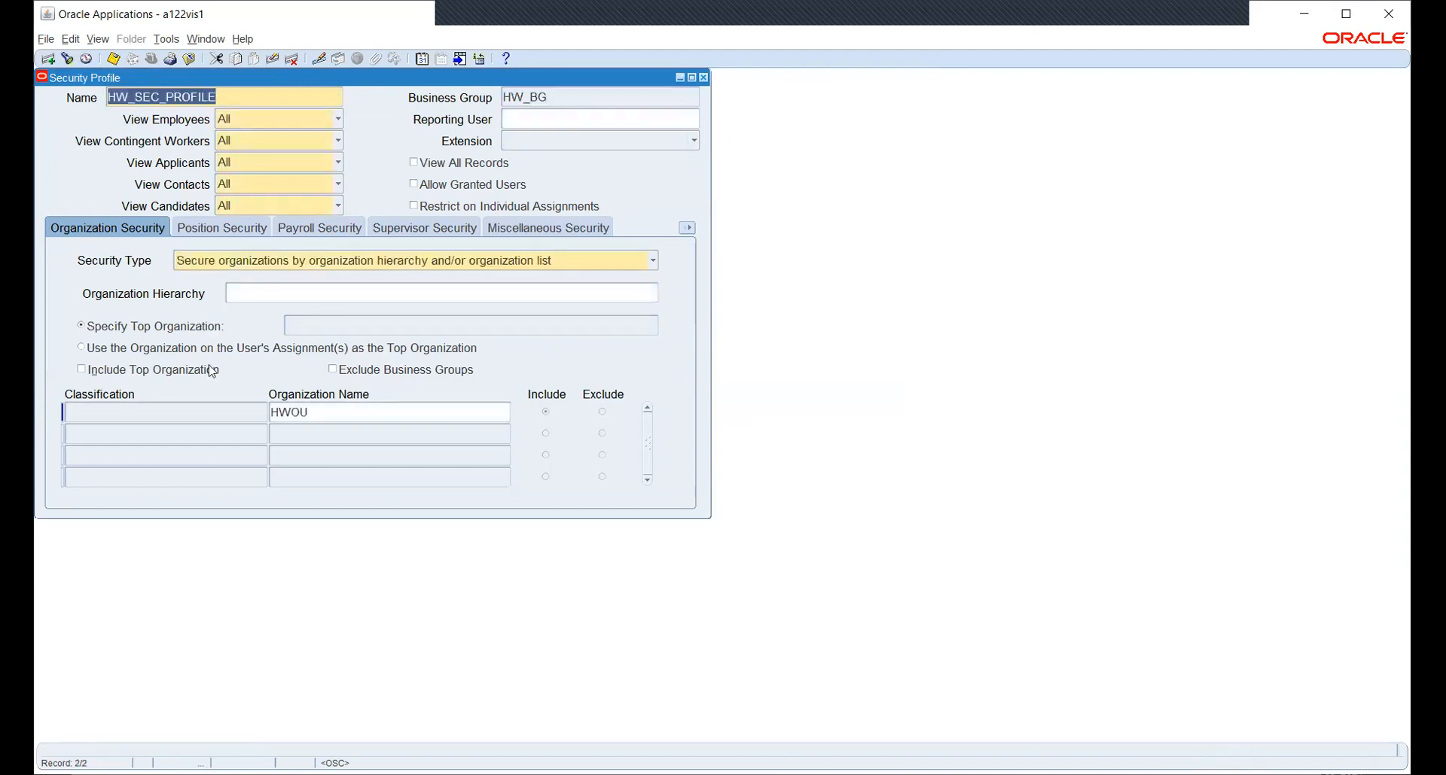
Review the available operating units HWOU, NS_OU and New York_OU, then close the Security Profile form.
left_click(354, 411)
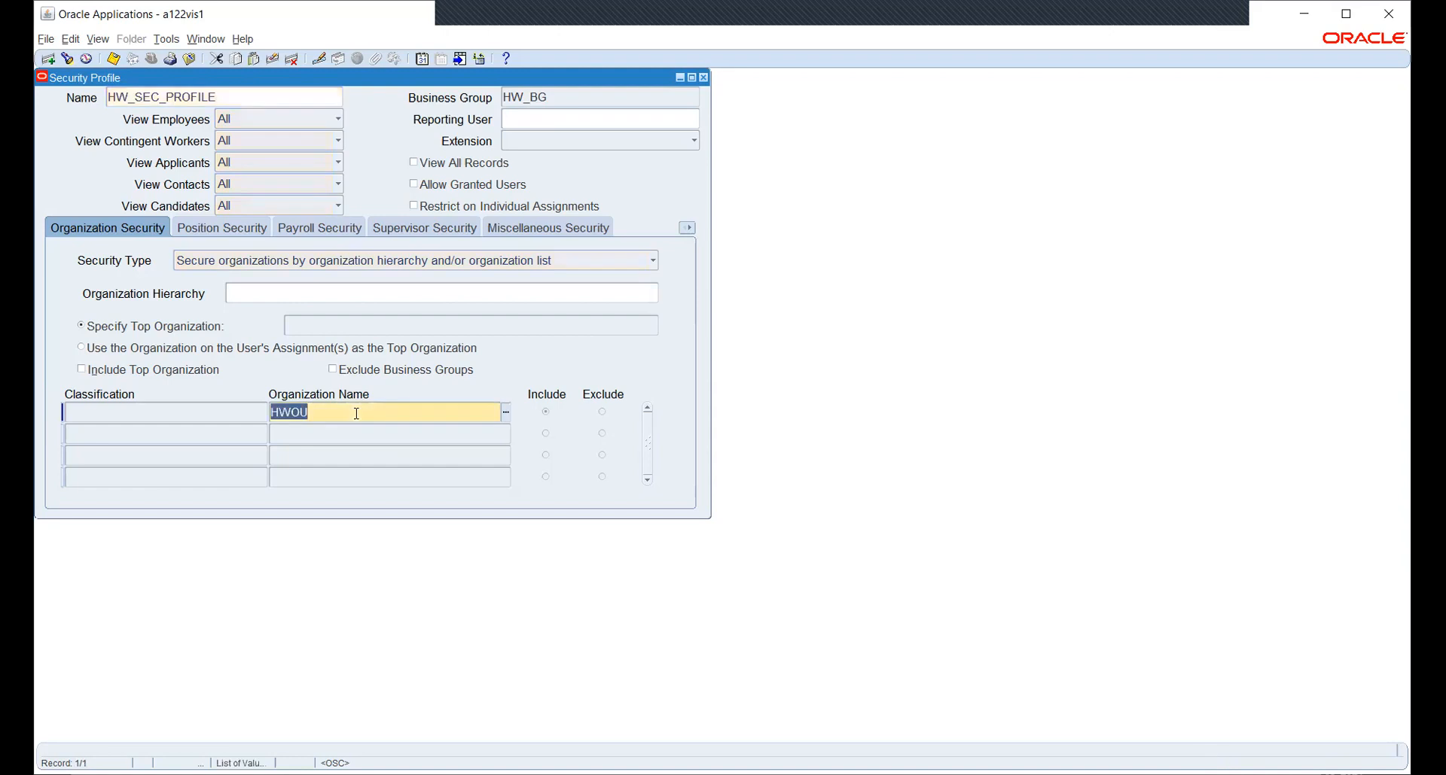
left_click(507, 412)
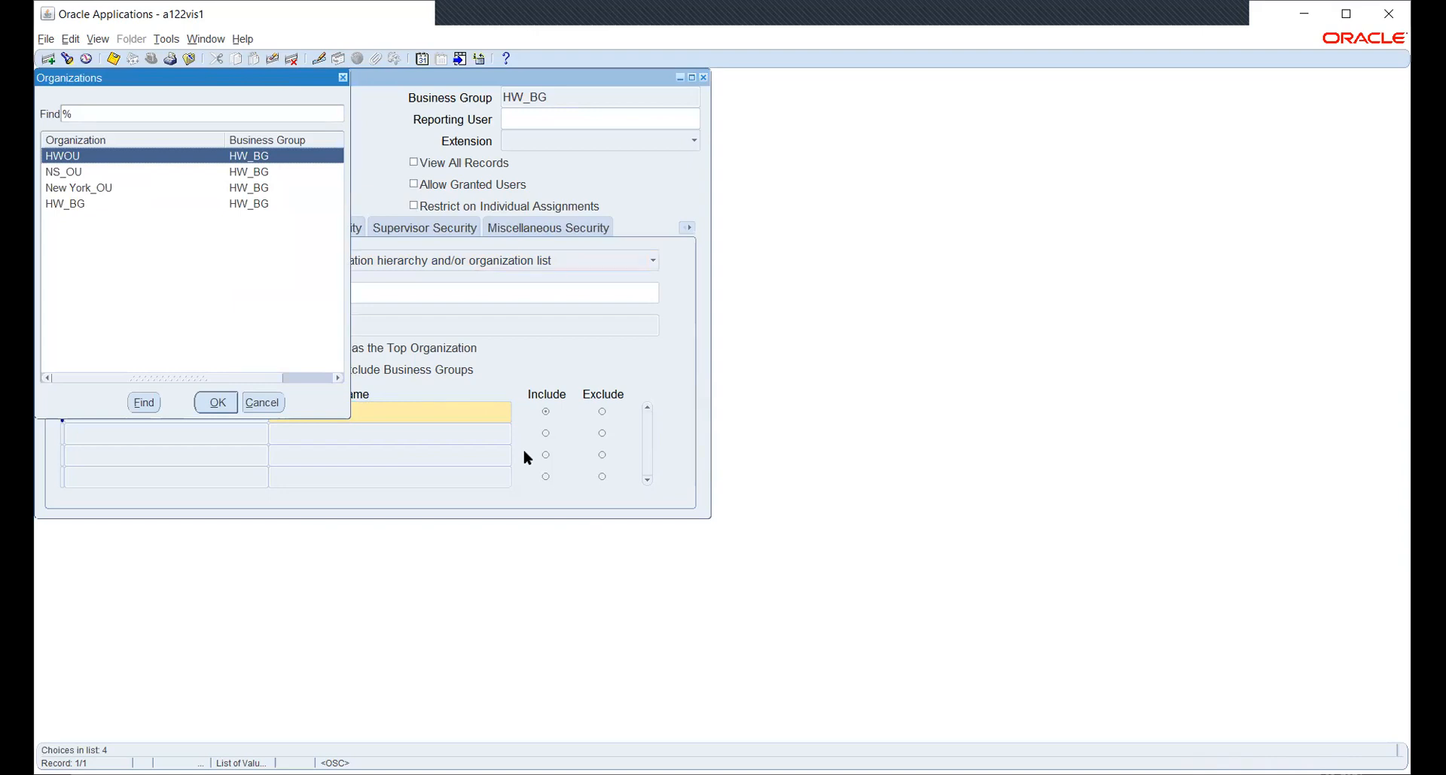
key("Right")
key("Right")
key("Right")
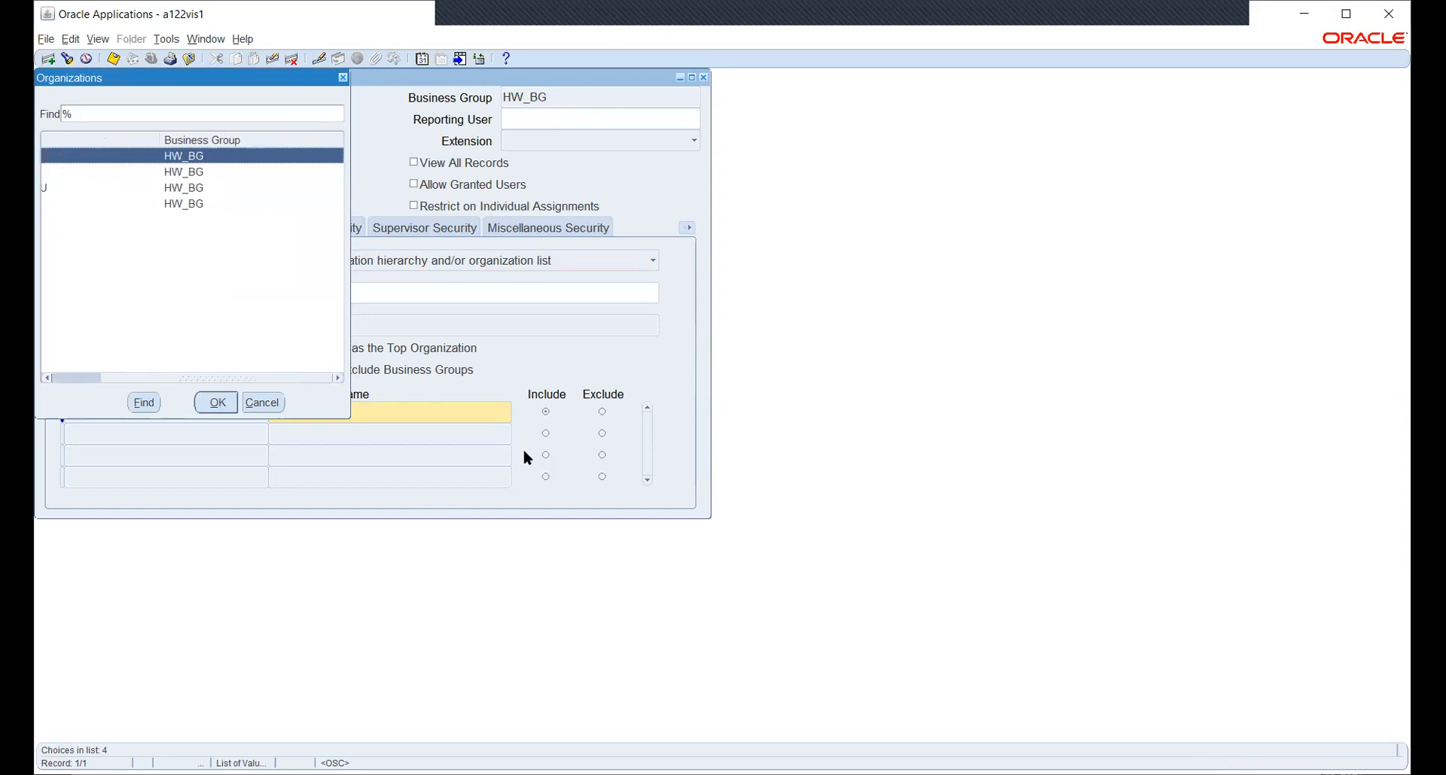
key("Left")
key("Left")
key("Left")
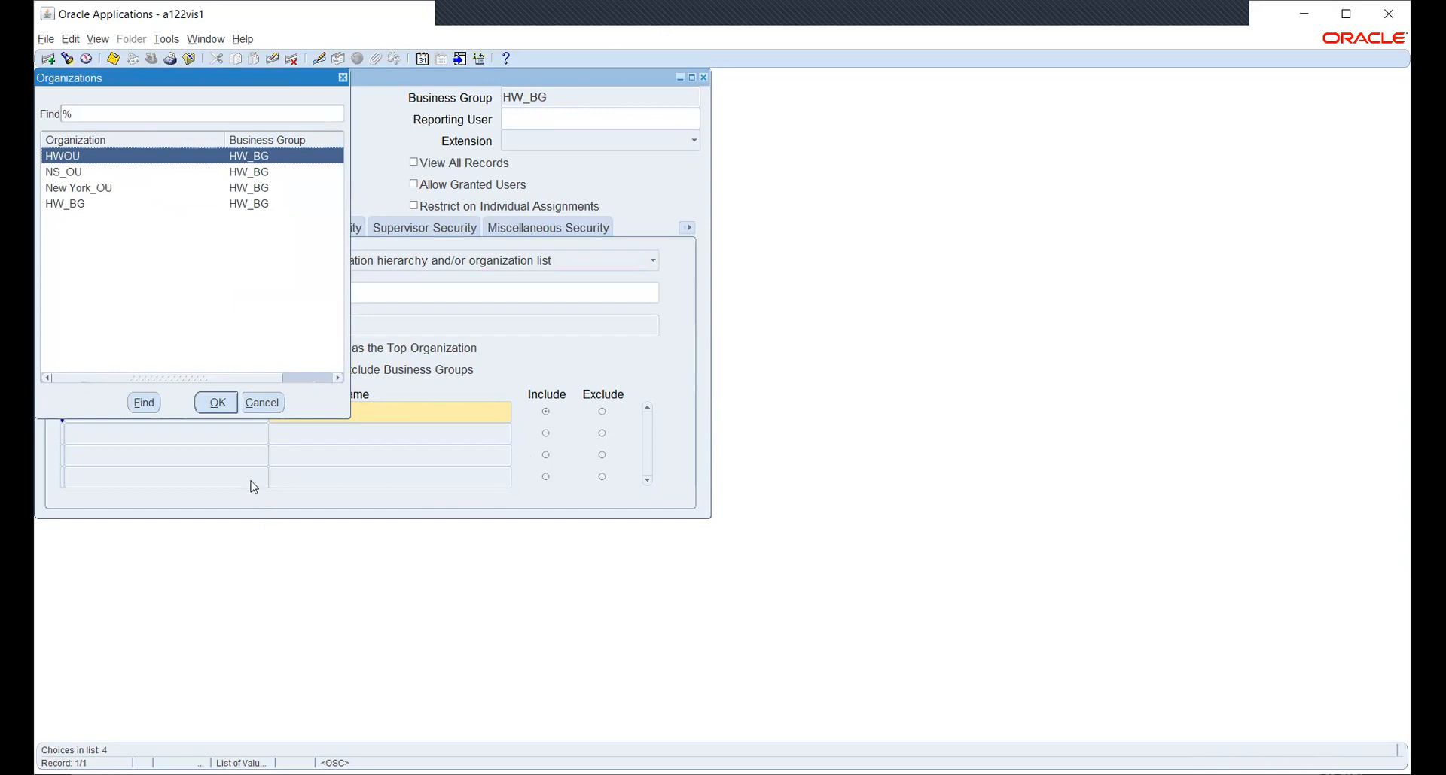
left_click(268, 408)
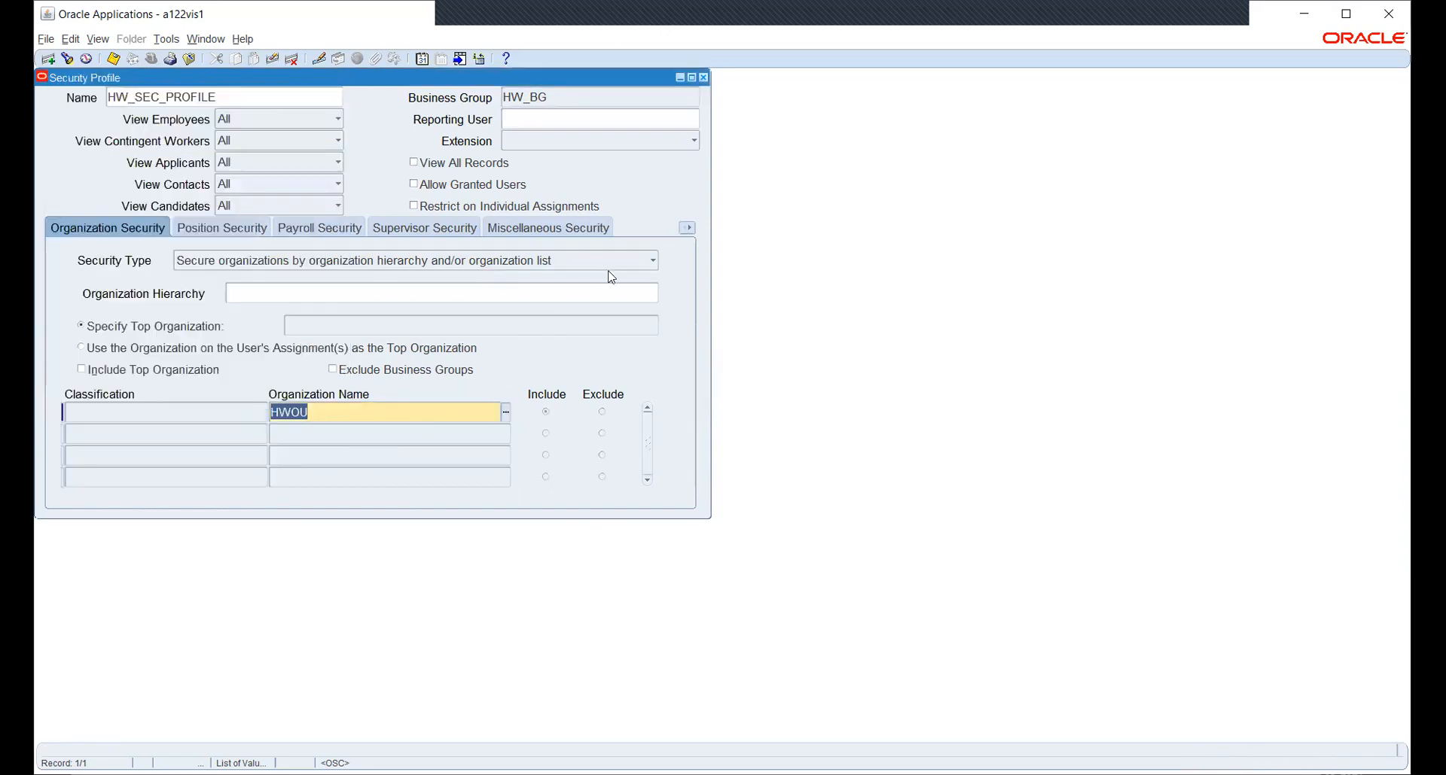
left_click(704, 76)
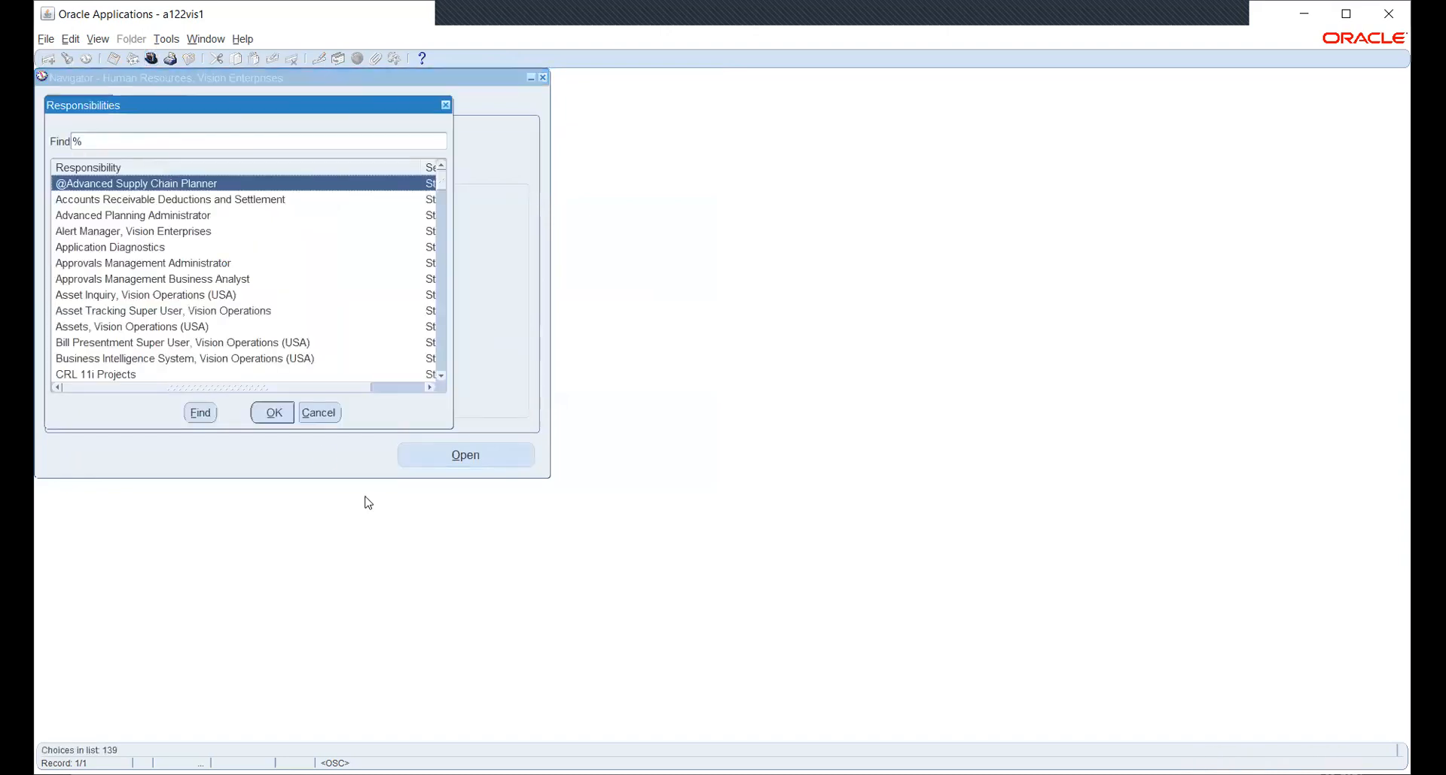
Cancel the responsibility switch and open Work Structures > Organization > Description.
left_click(334, 412)
scroll(194, 252, "up", 2)
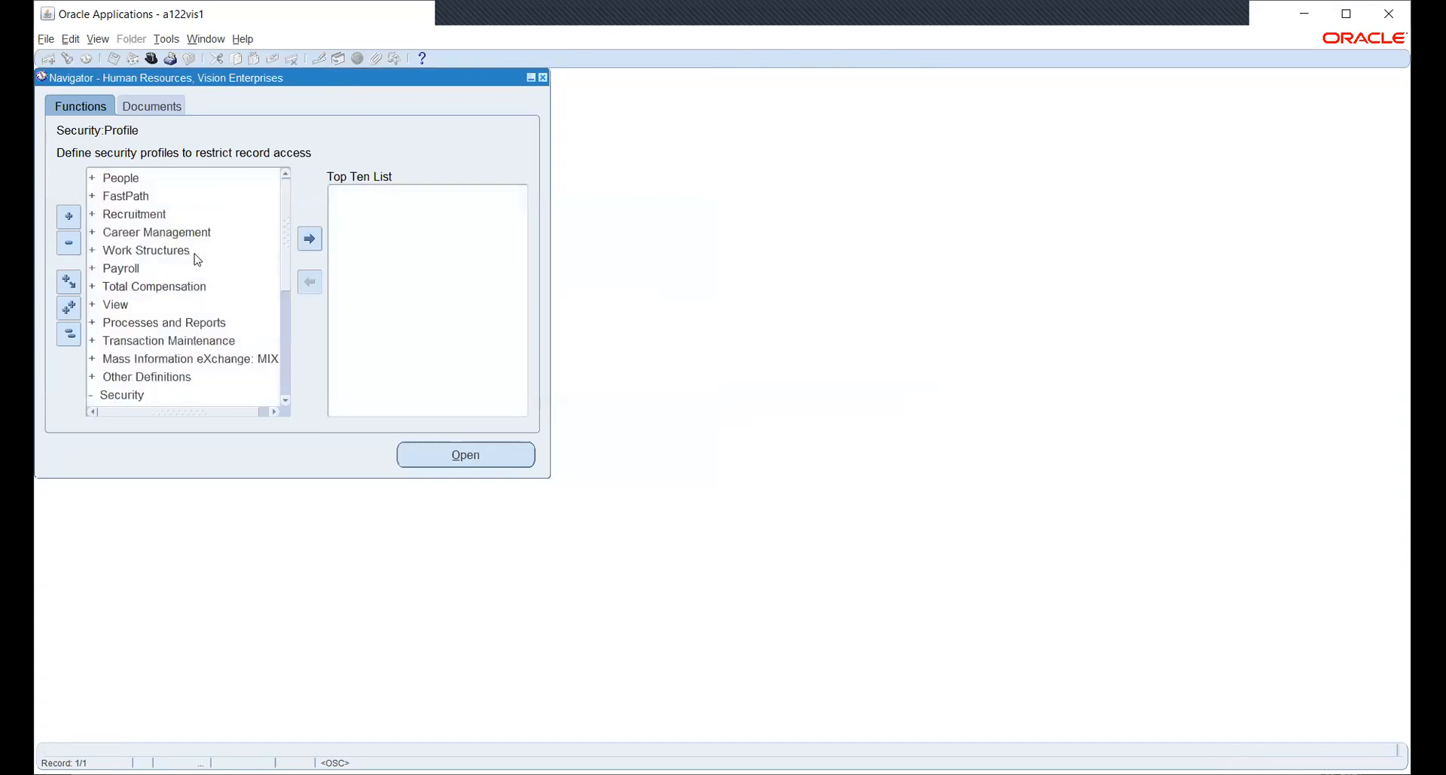
double_click(142, 252)
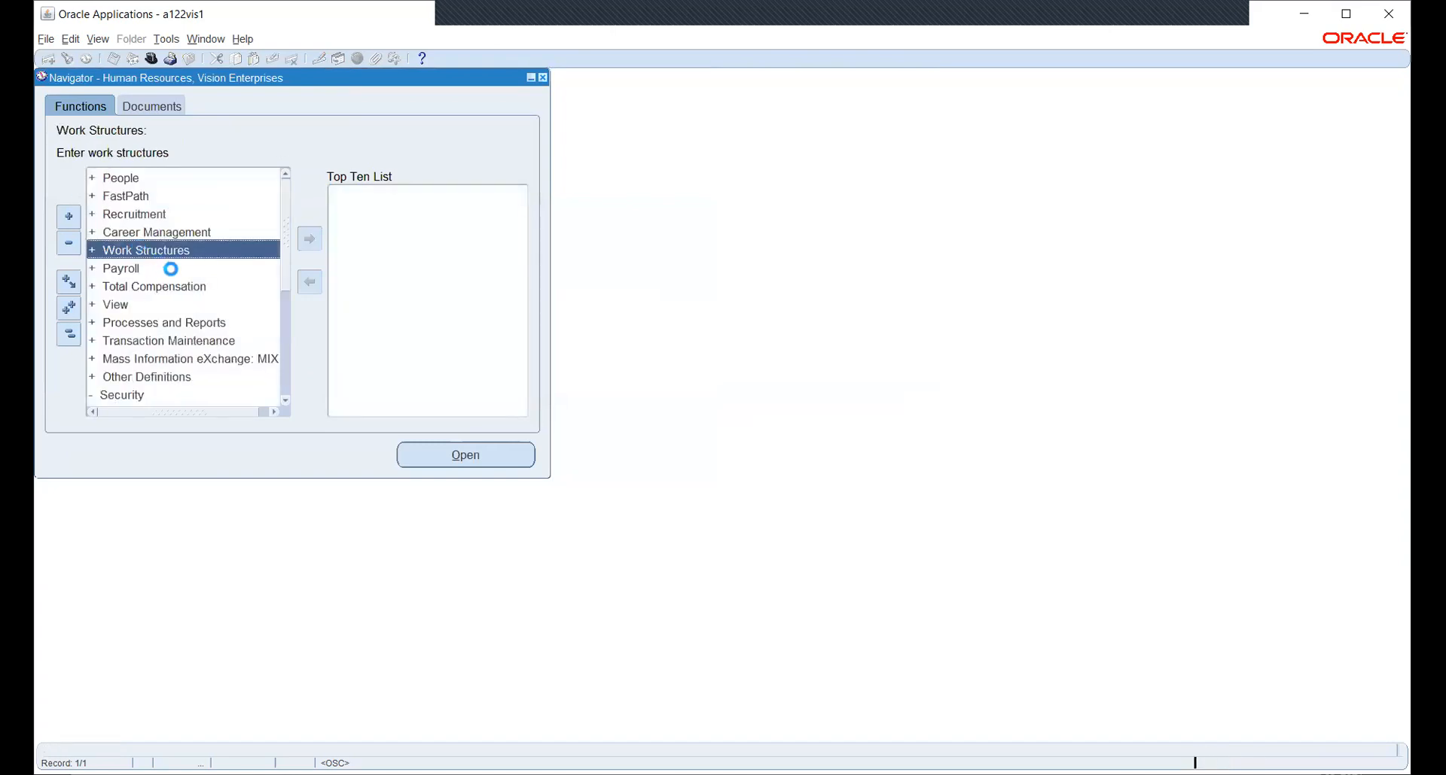
double_click(146, 287)
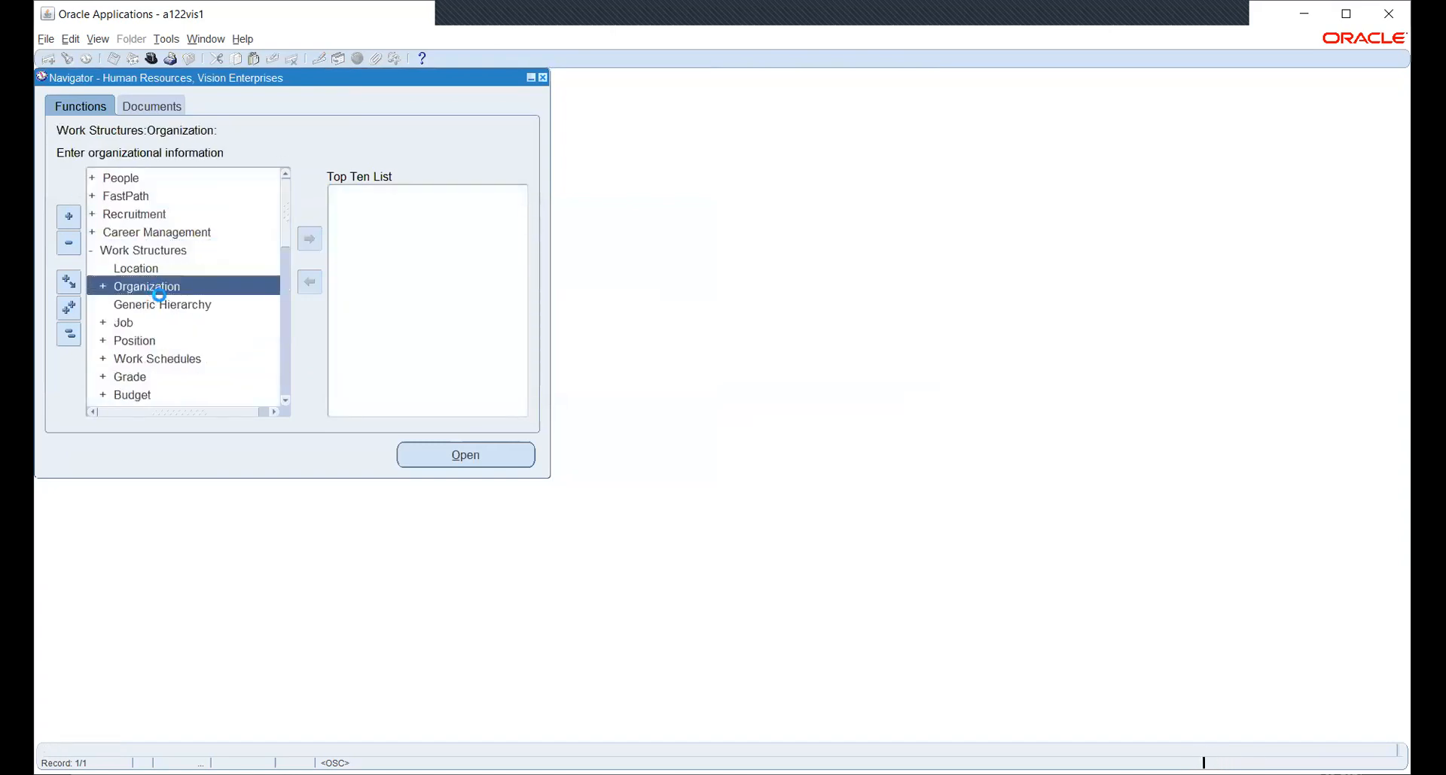
left_click(158, 305)
double_click(167, 307)
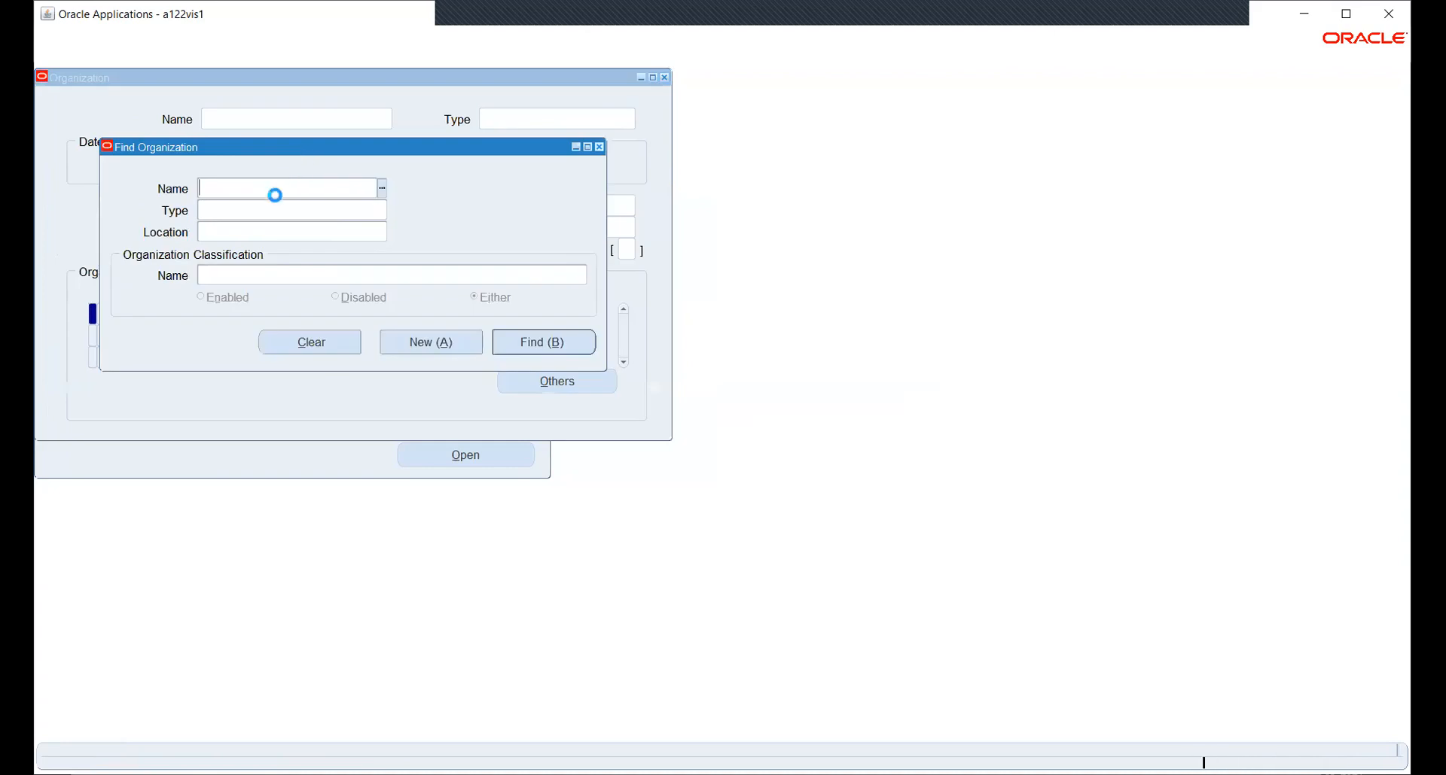
Try NShady in the organization name lookup, cancel it, and clear the name criterion.
type("NS")
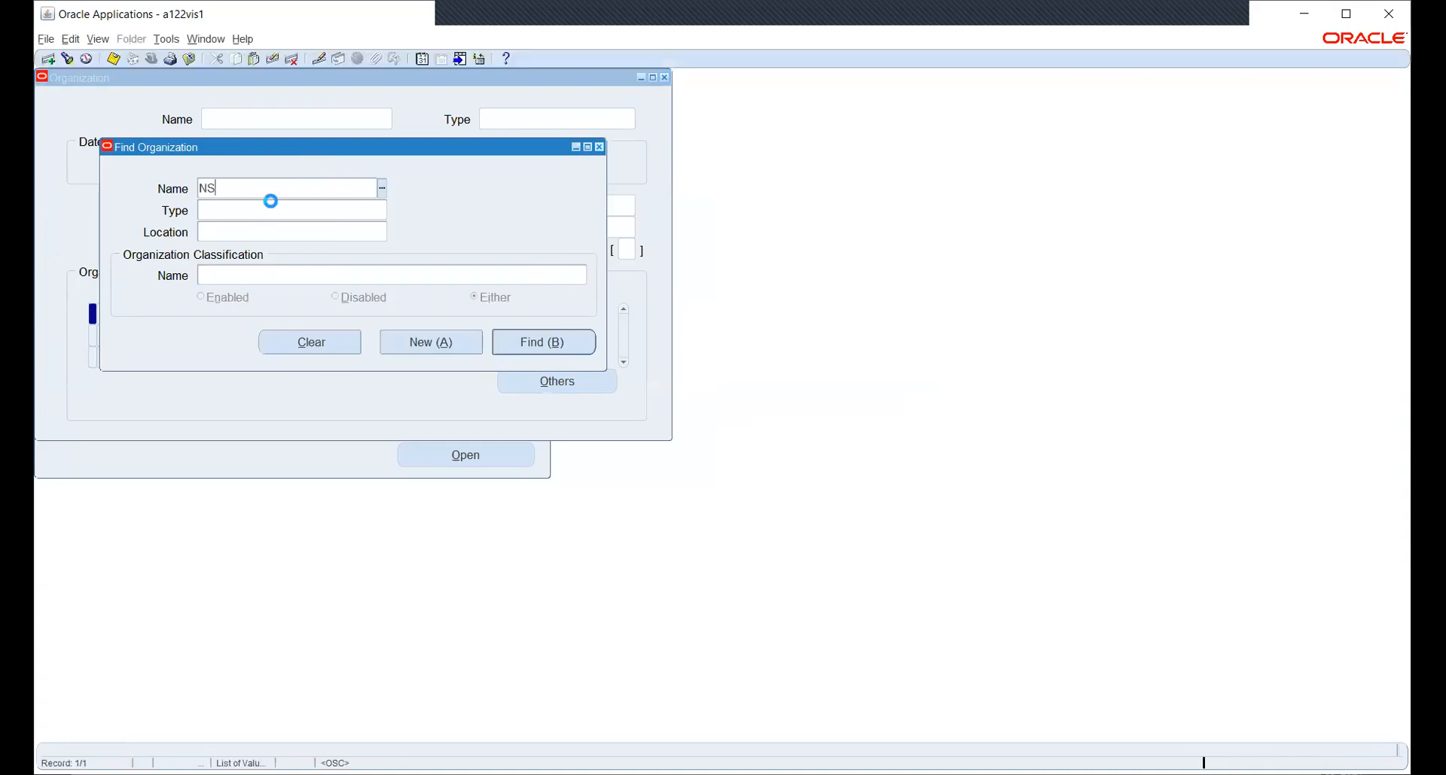
type("hady%")
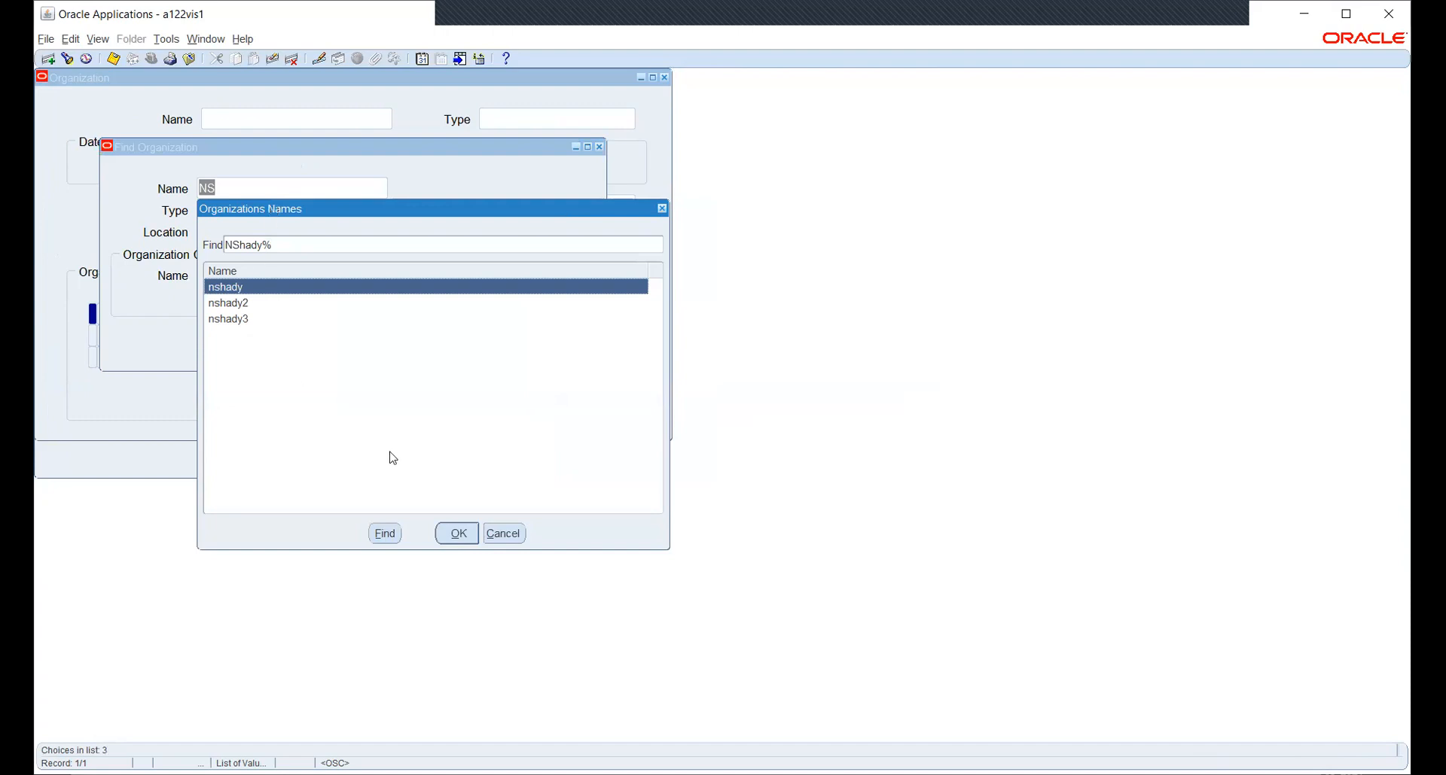
left_click(515, 533)
left_click(382, 189)
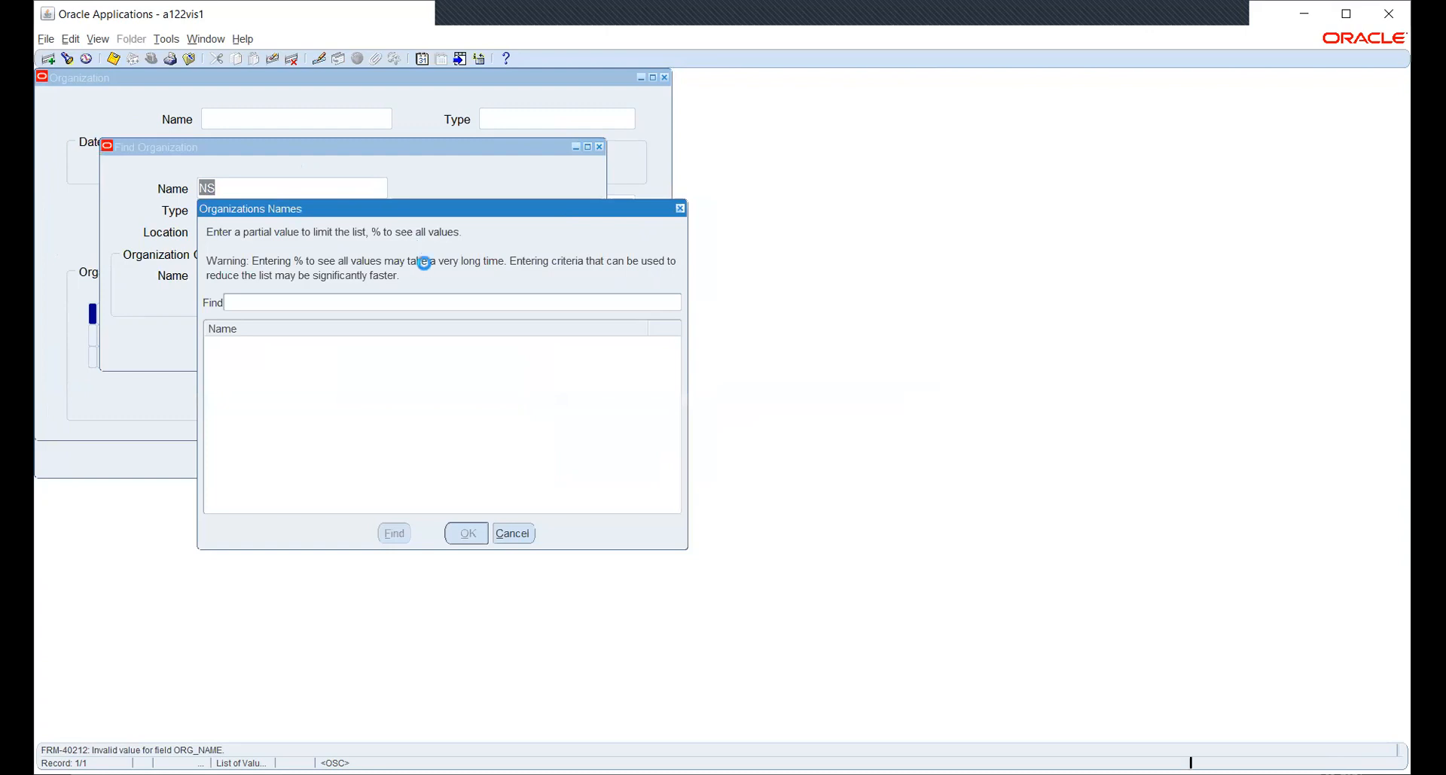
left_click(512, 533)
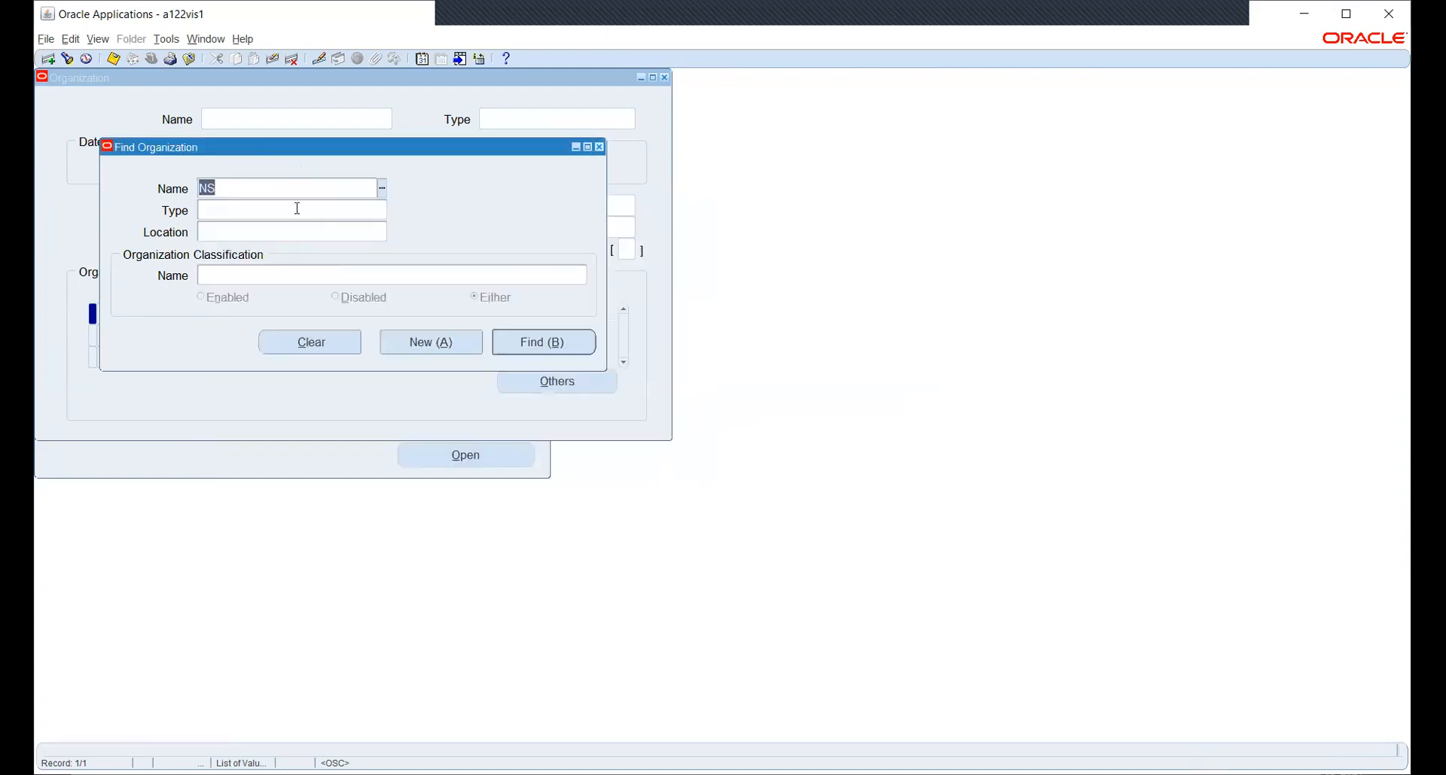
key("BackSpace")
Set the Find Organization classification criterion to Operating Unit.
left_click(282, 275)
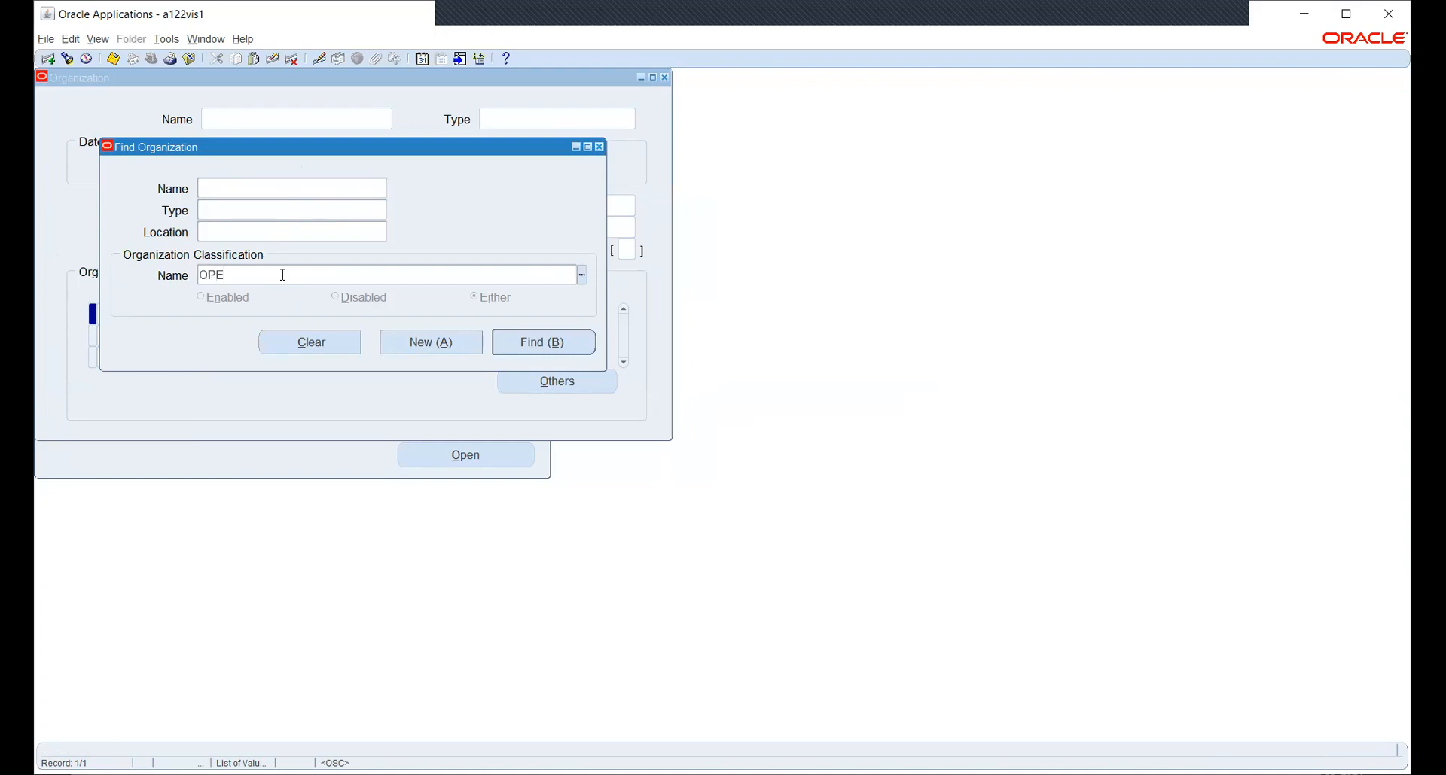
key("Tab")
key("Down")
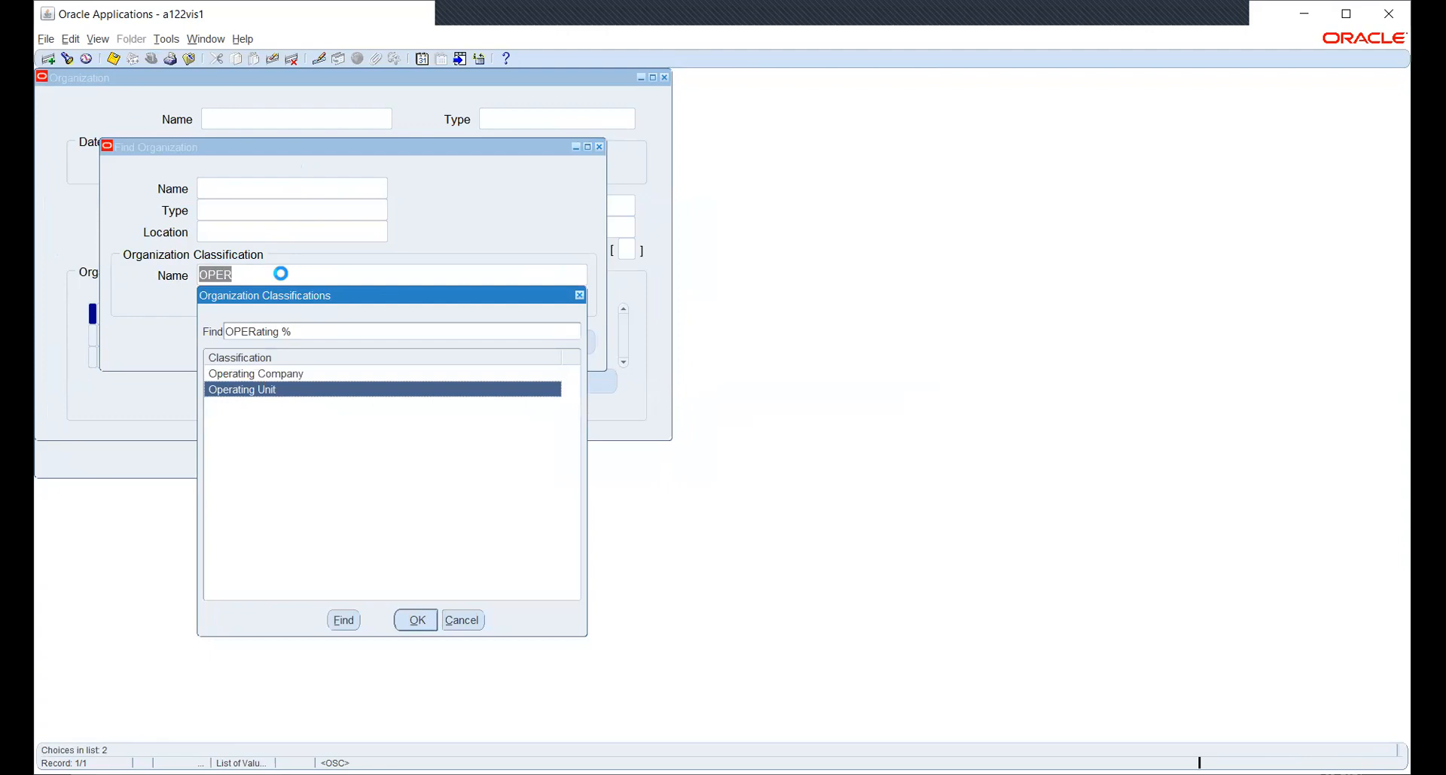
key("Return")
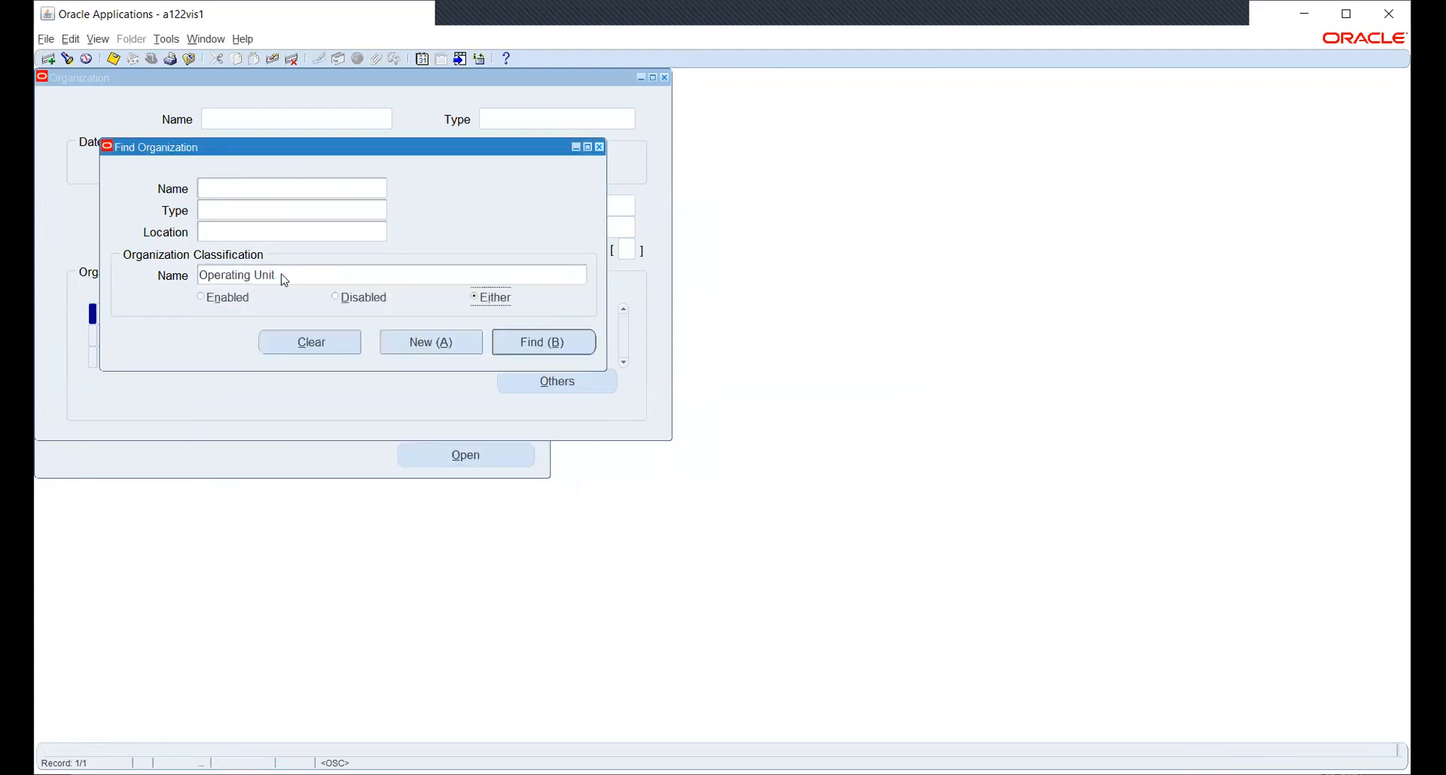
List organization names with % and then NS%, cancel the list, and run the Operating Unit search.
left_click(254, 193)
left_click(381, 190)
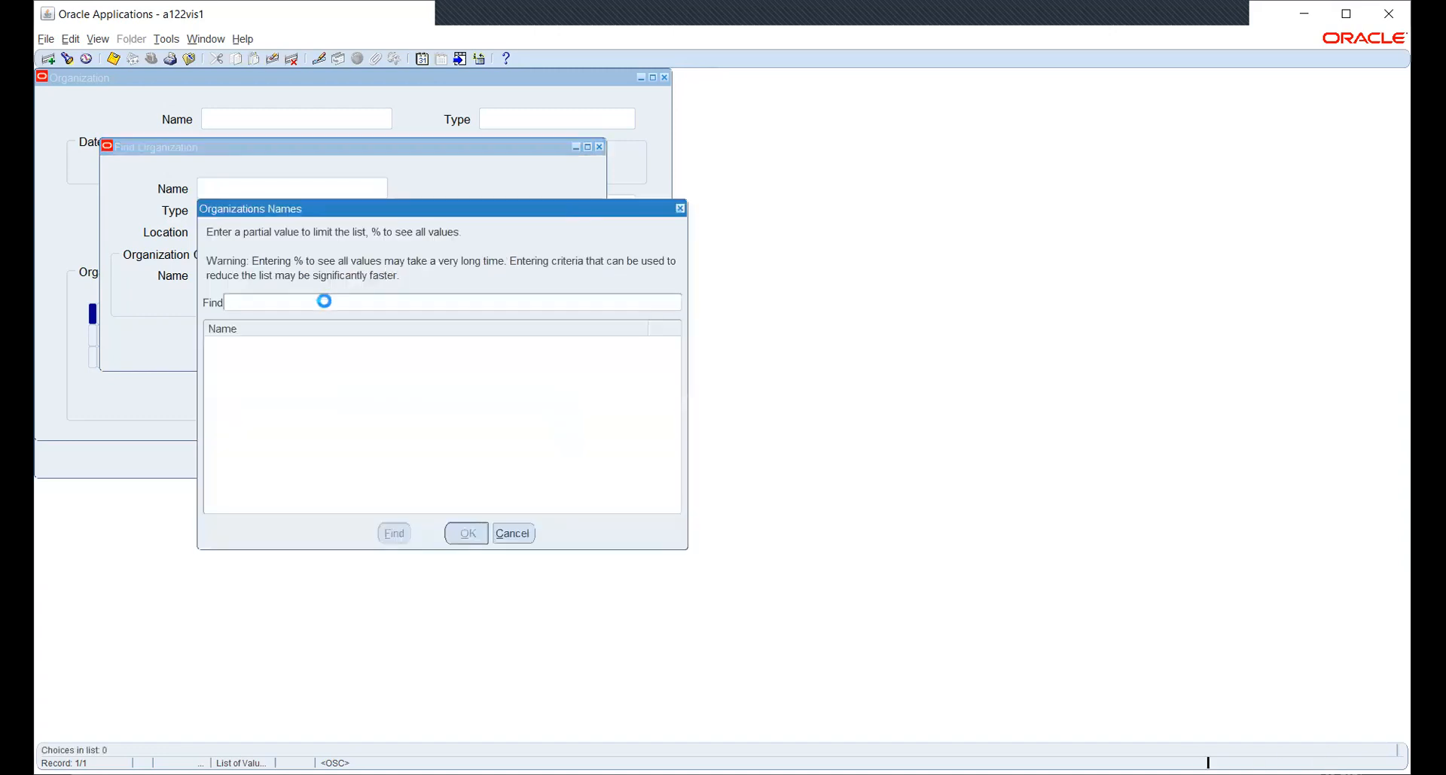
type("%")
key("Return")
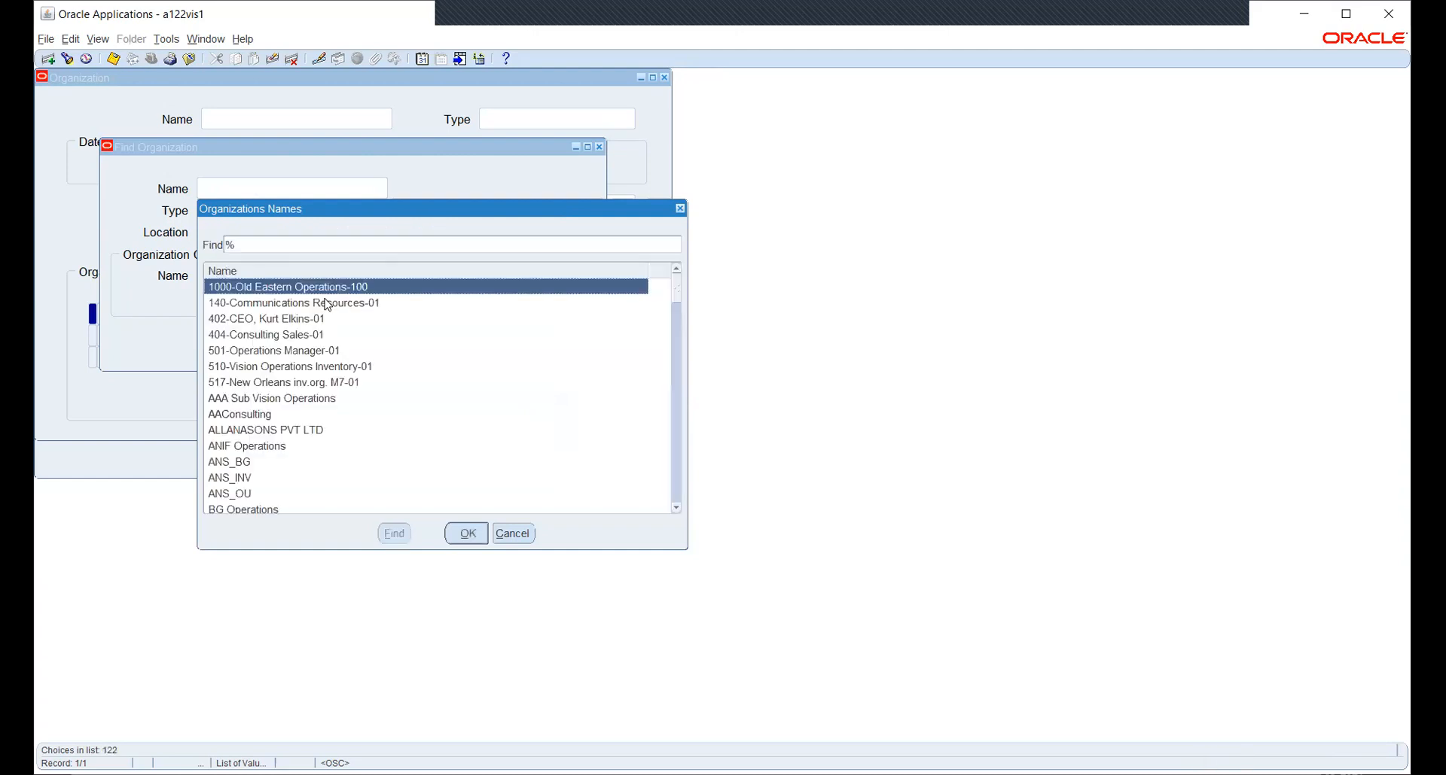
left_click(312, 241)
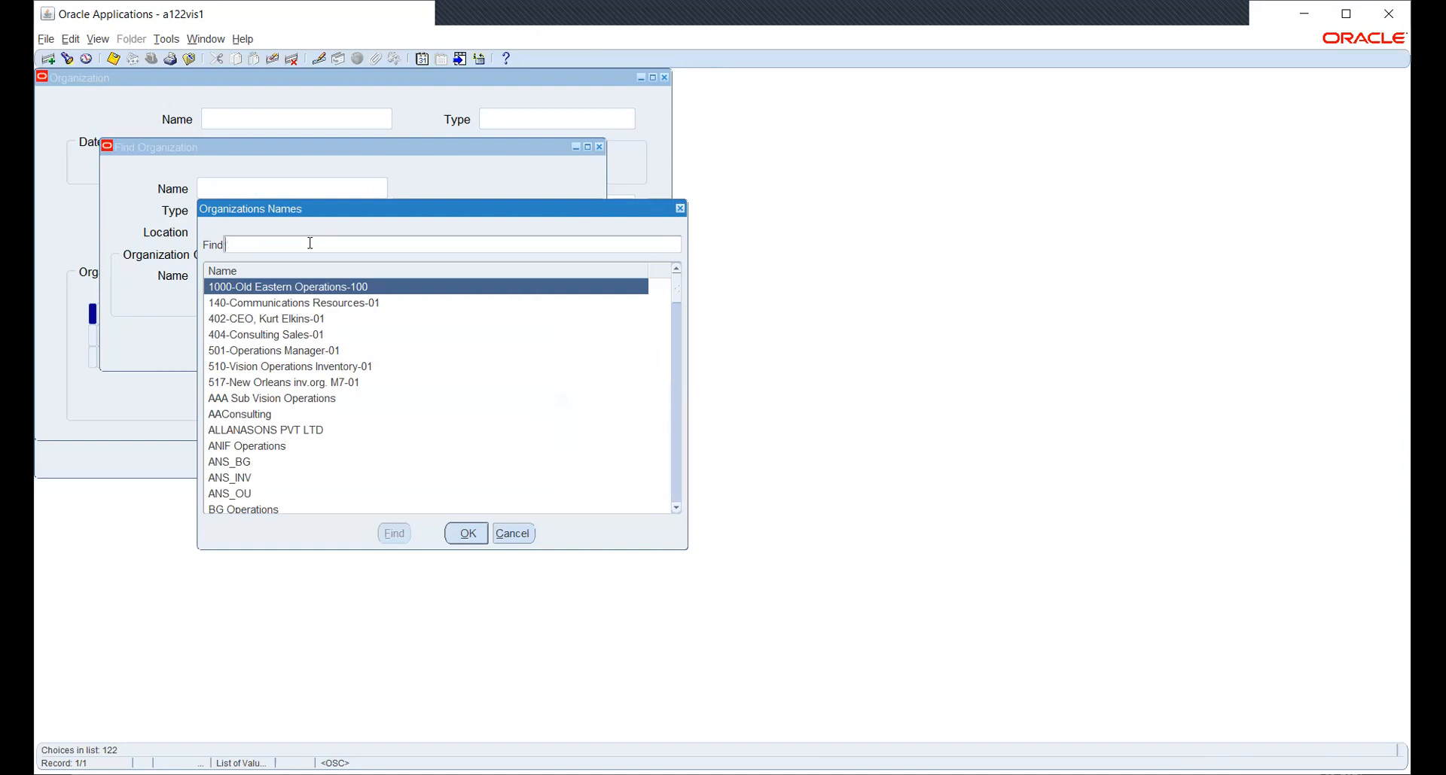
type("NS%")
key("Return")
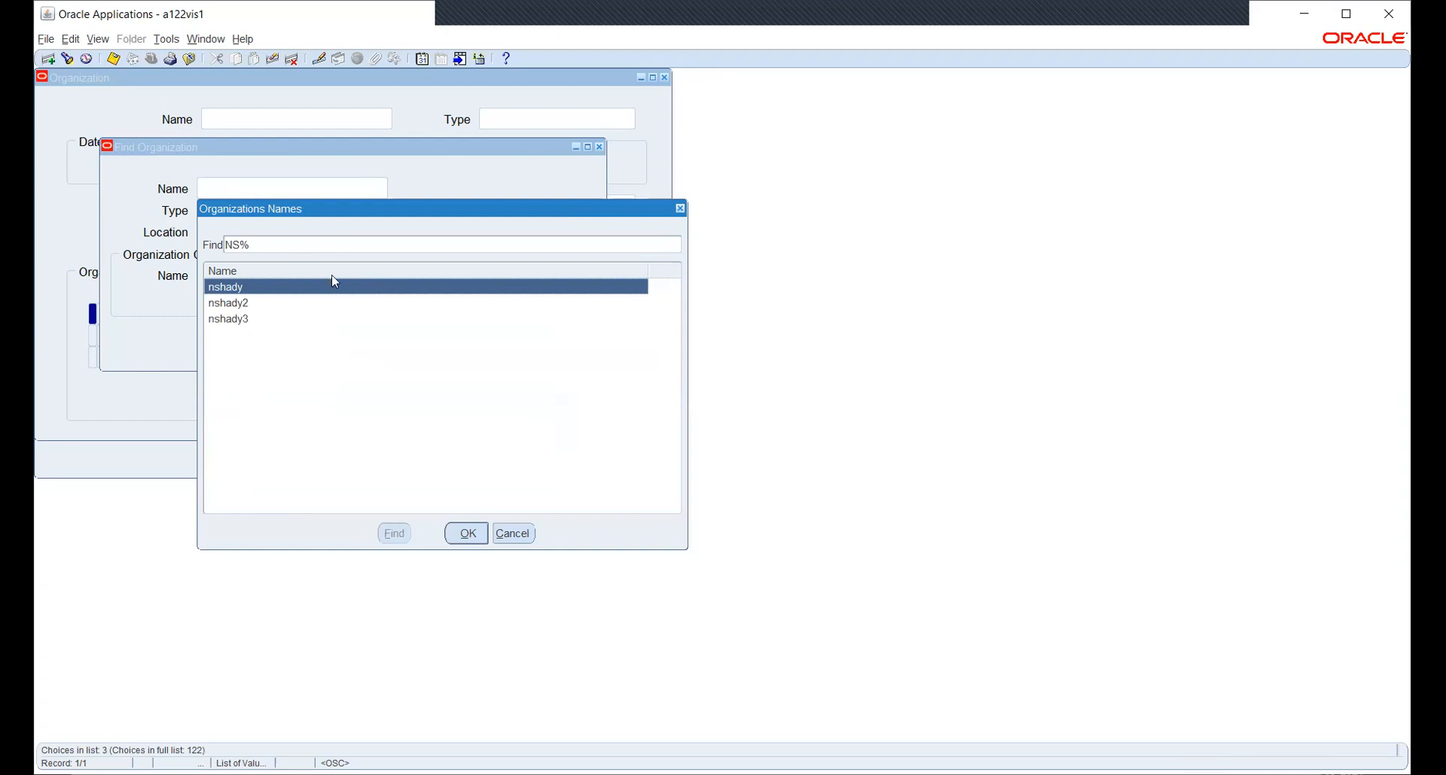
left_click(512, 535)
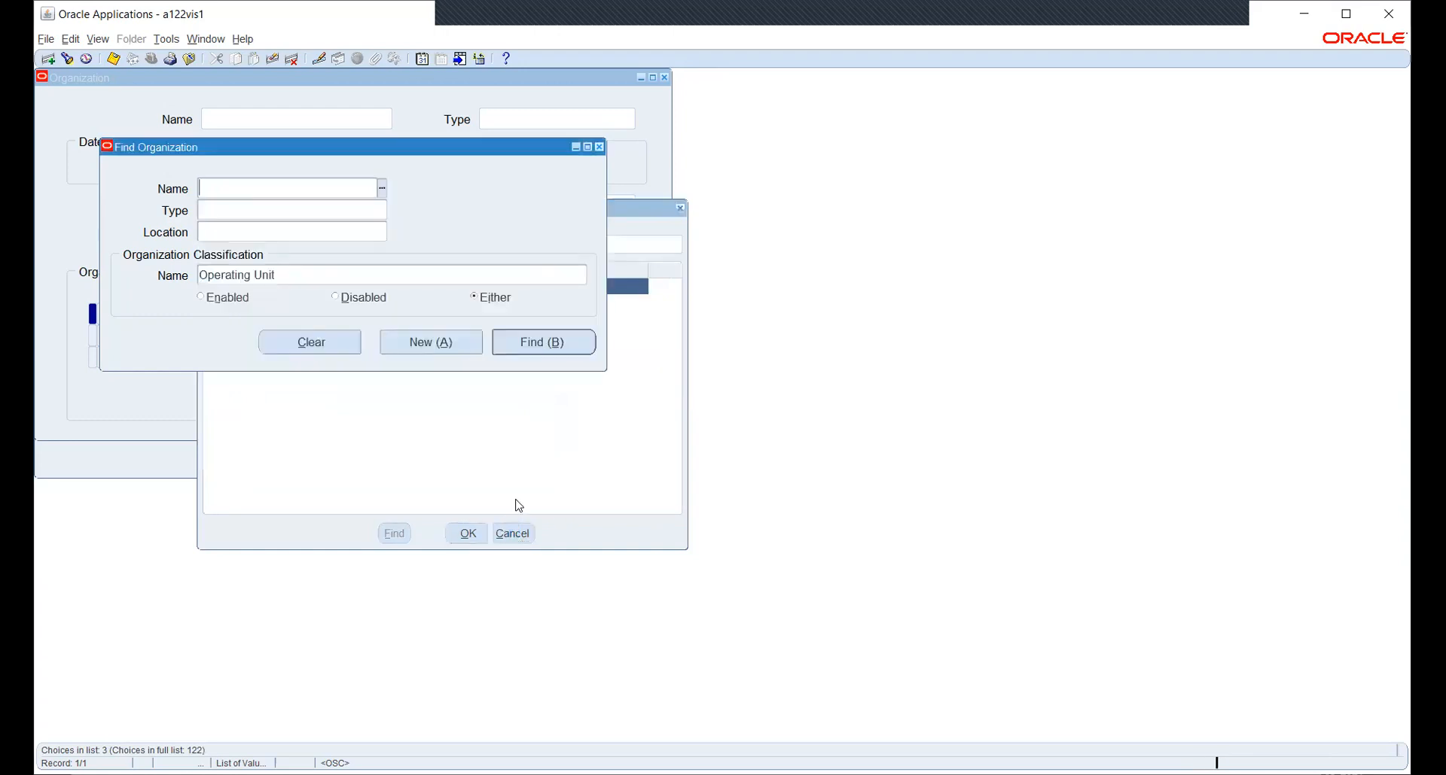
left_click(519, 340)
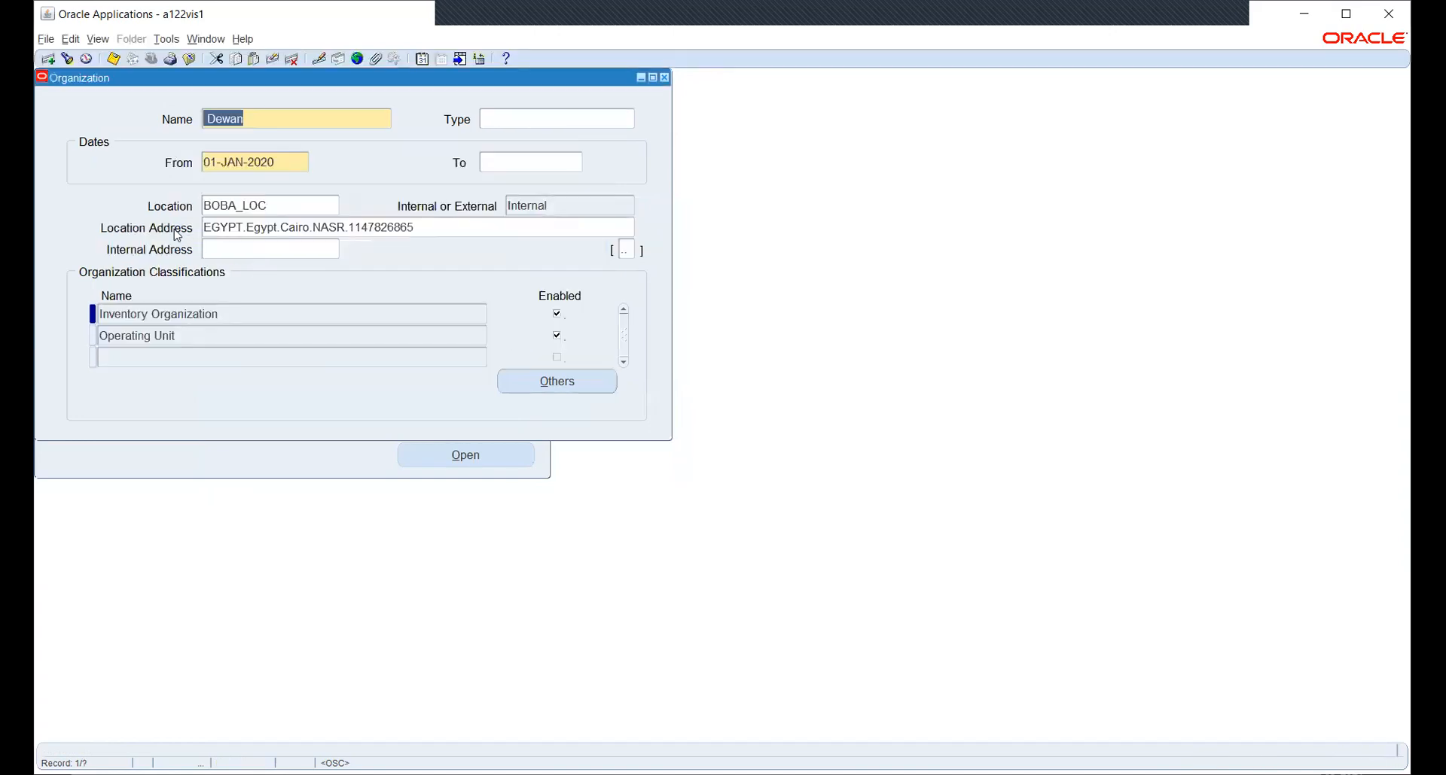
Search organizations for HW and load the HW OU operating unit record.
left_click(67, 59)
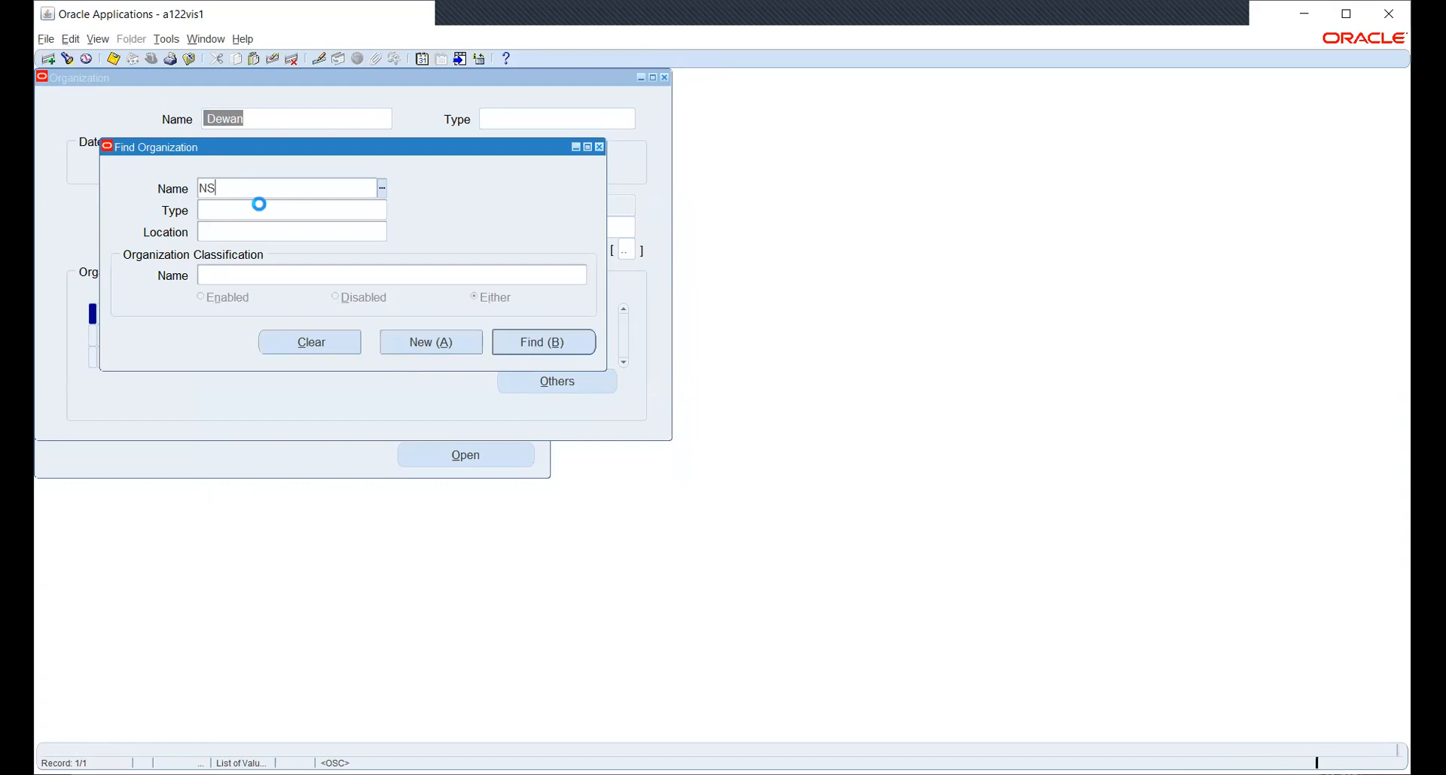
left_click(512, 534)
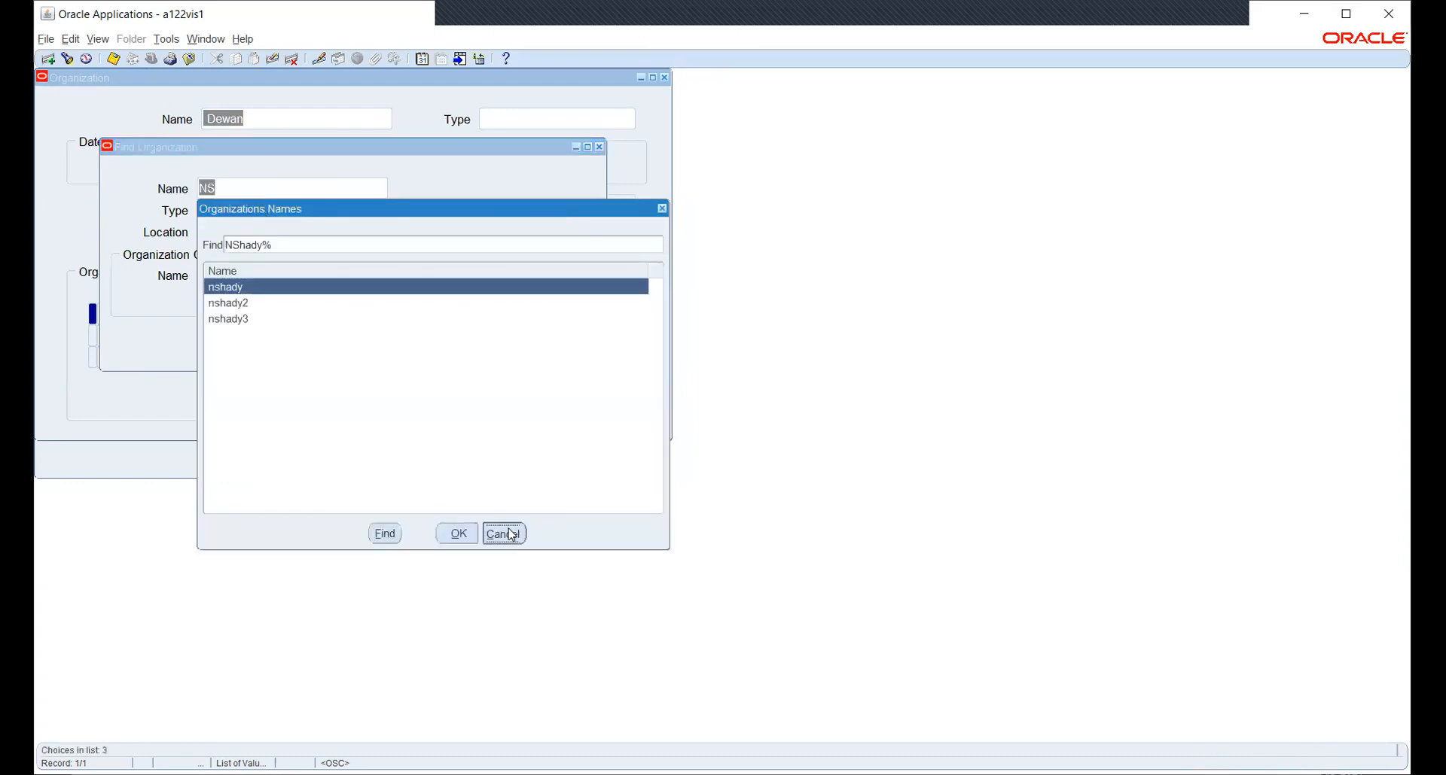
type("HW")
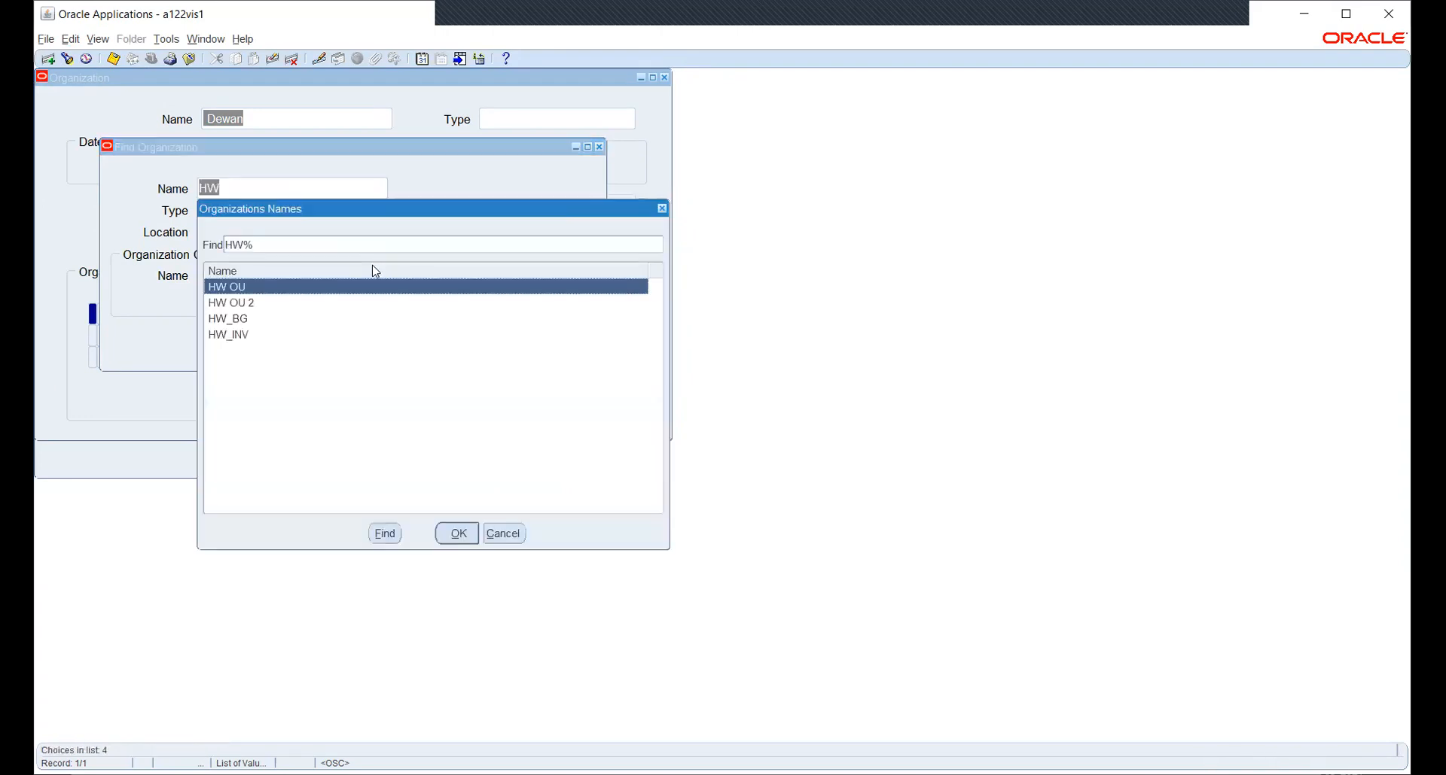
key("Return")
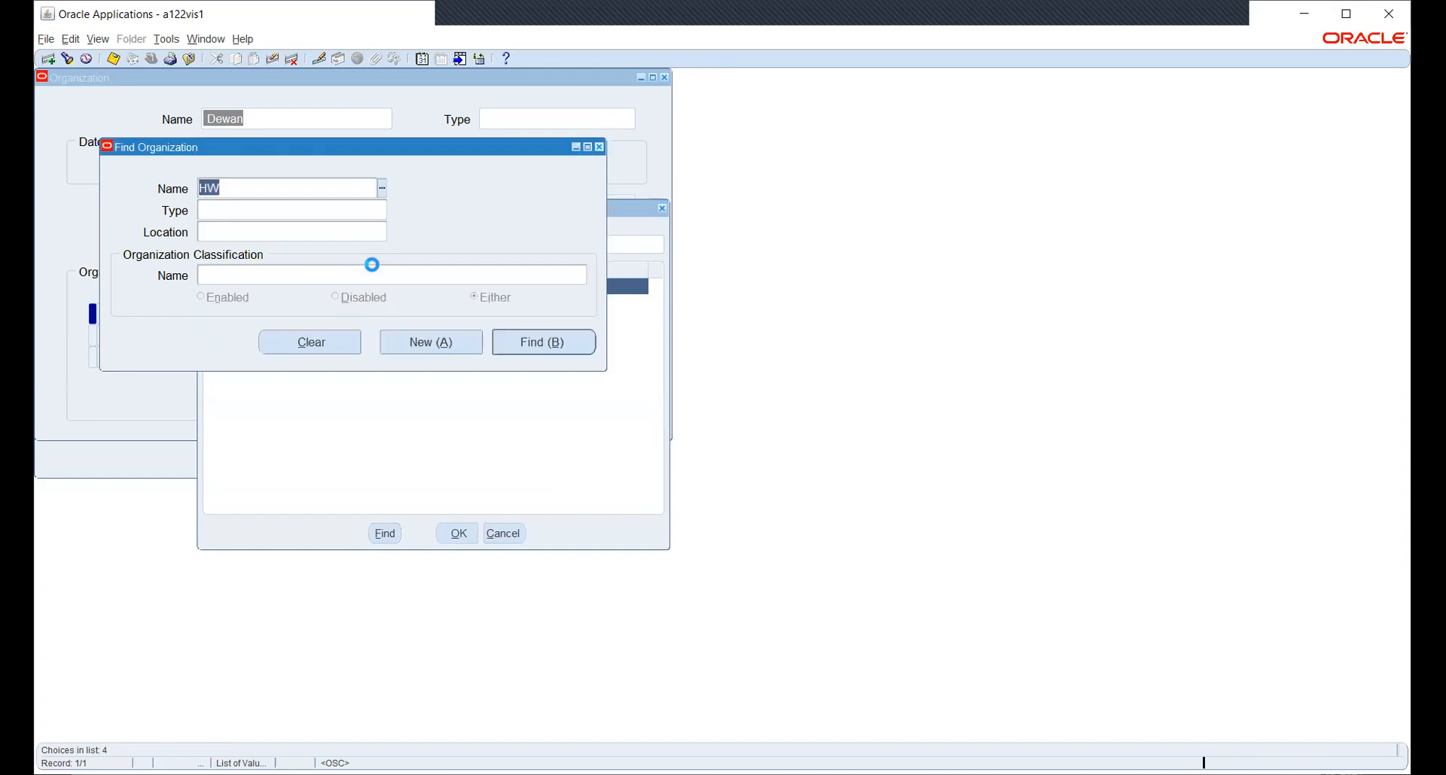
key("Return")
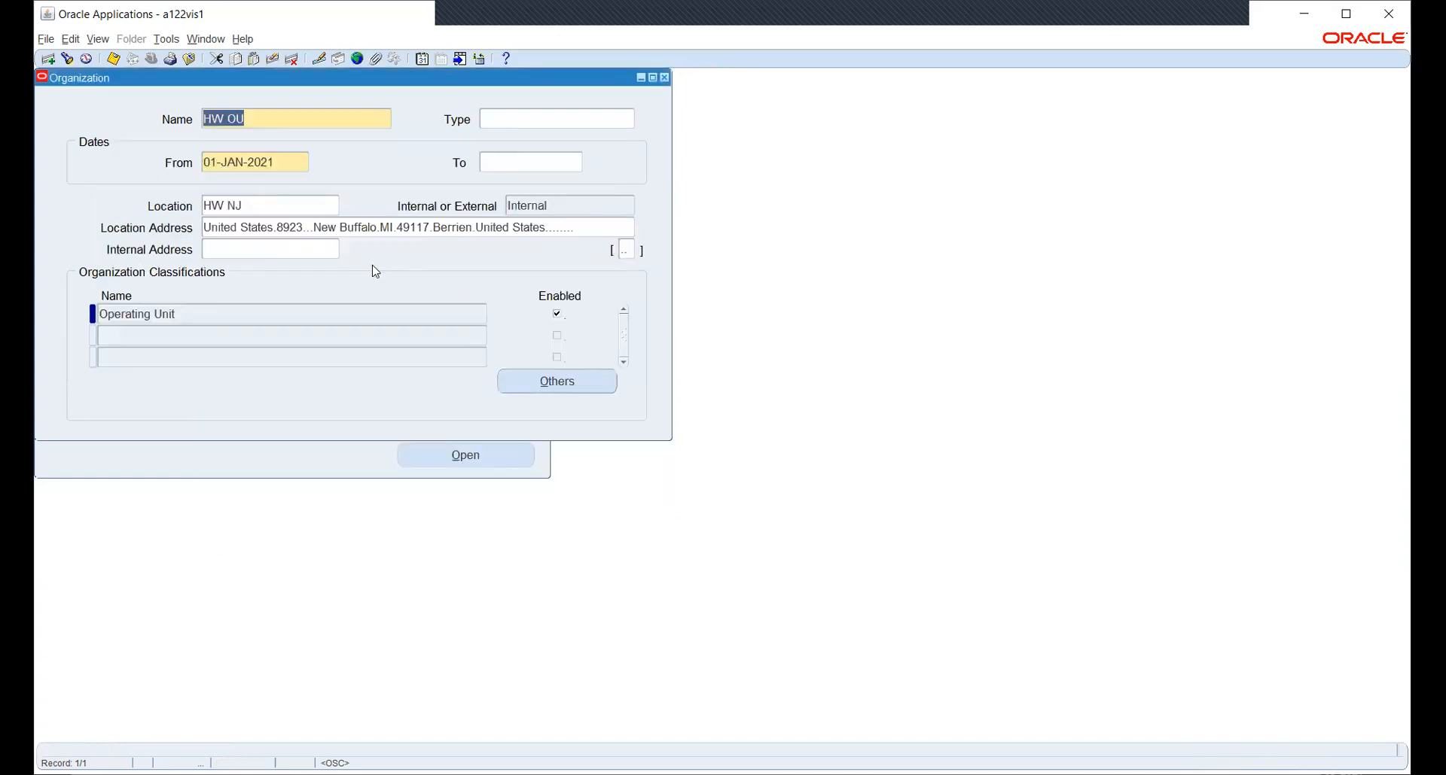
left_click(442, 322)
left_click(549, 379)
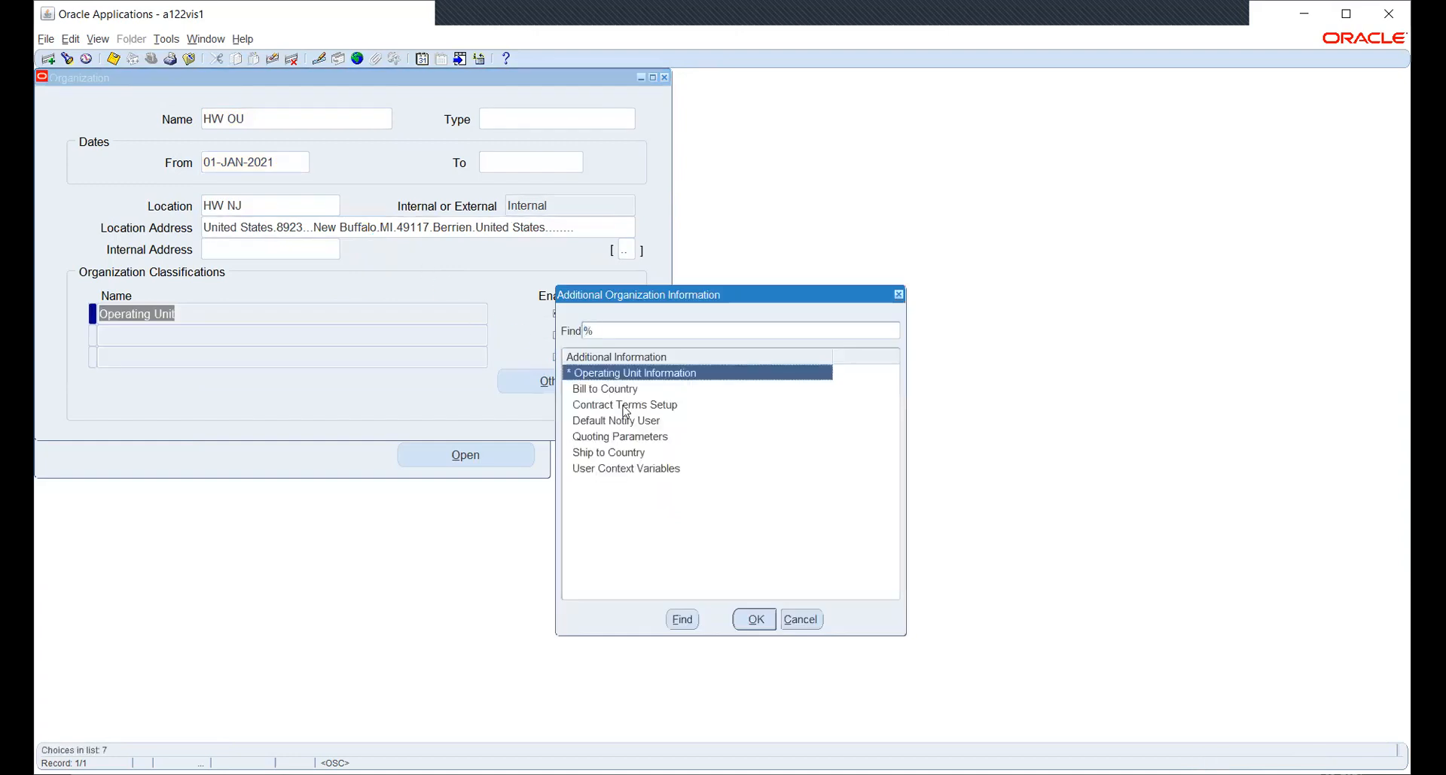
left_click(756, 621)
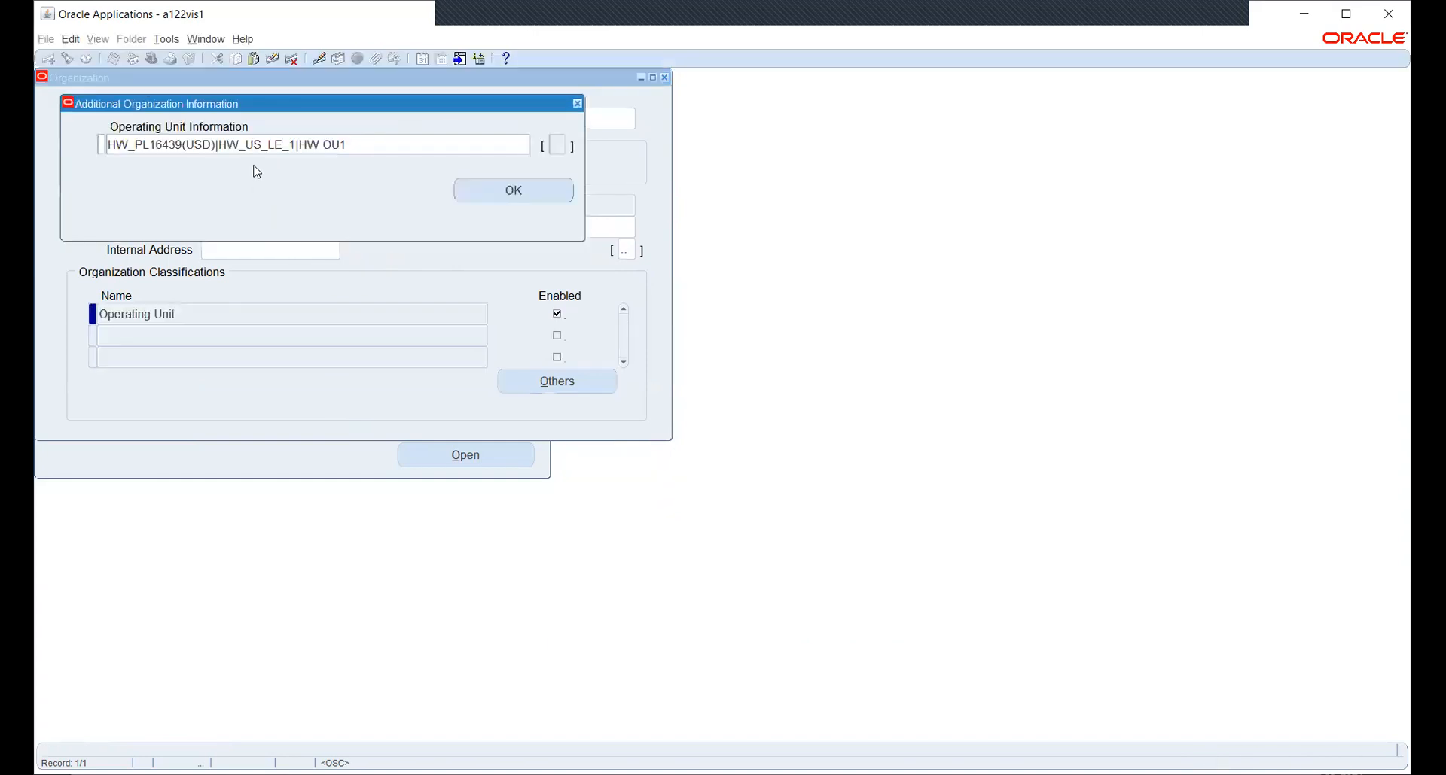
left_click(335, 146)
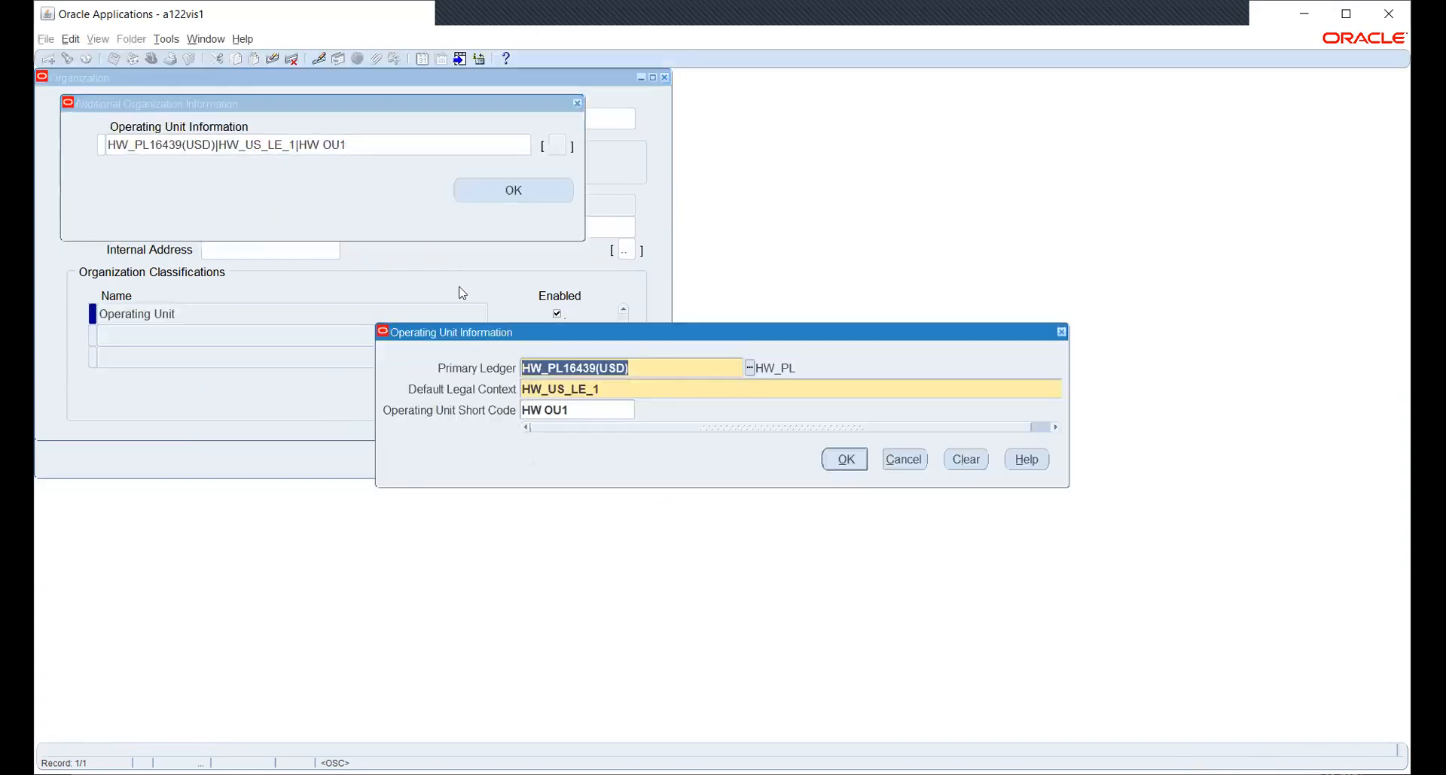
left_click(894, 460)
left_click(540, 191)
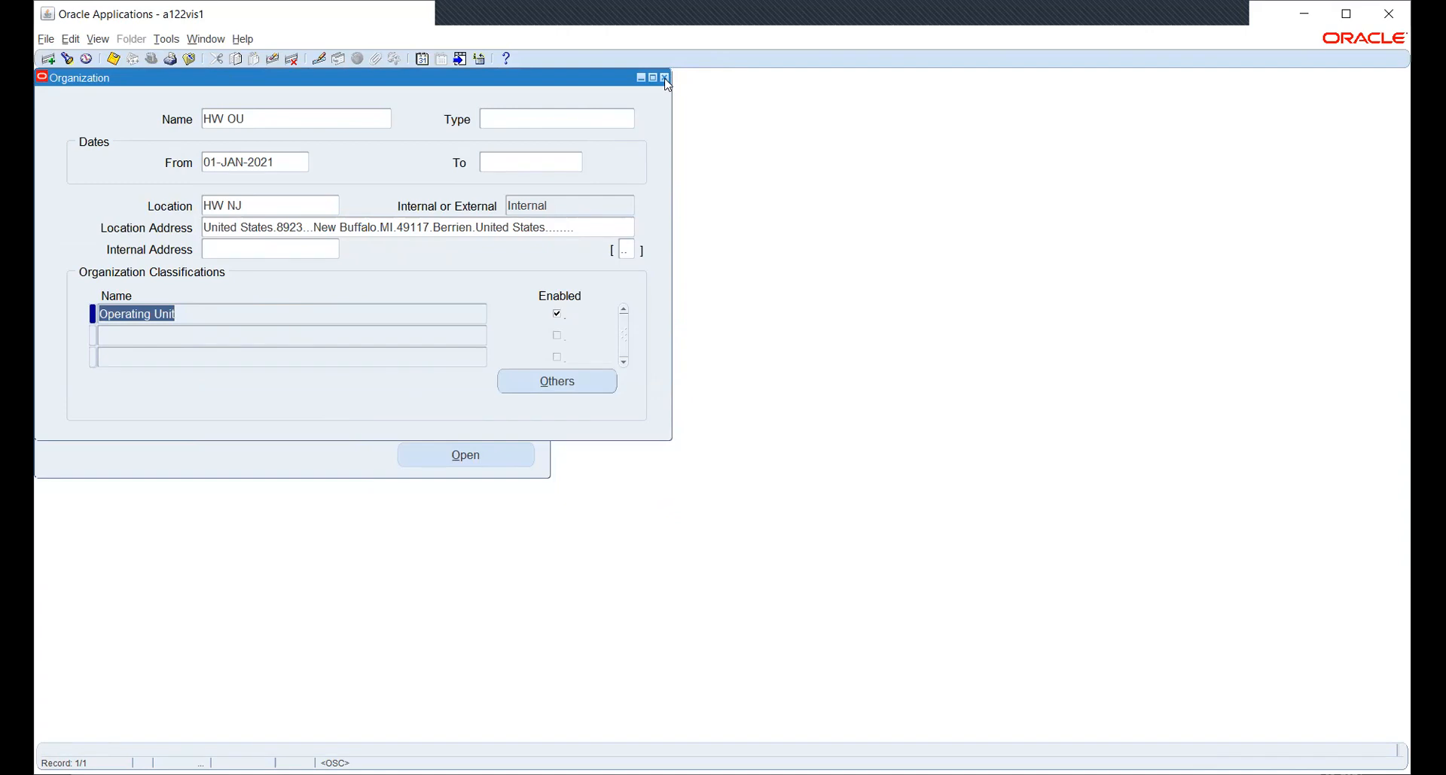
left_click(539, 378)
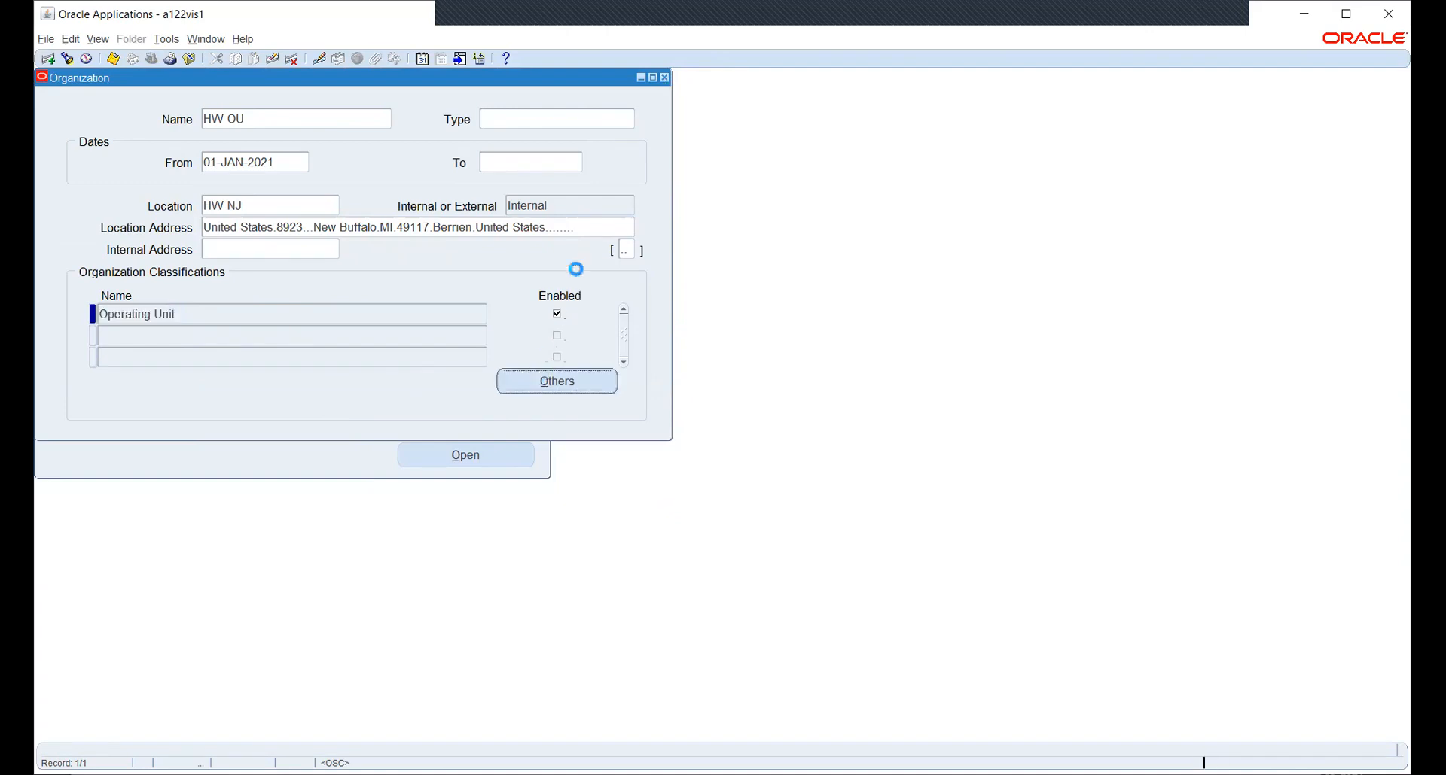
left_click(753, 619)
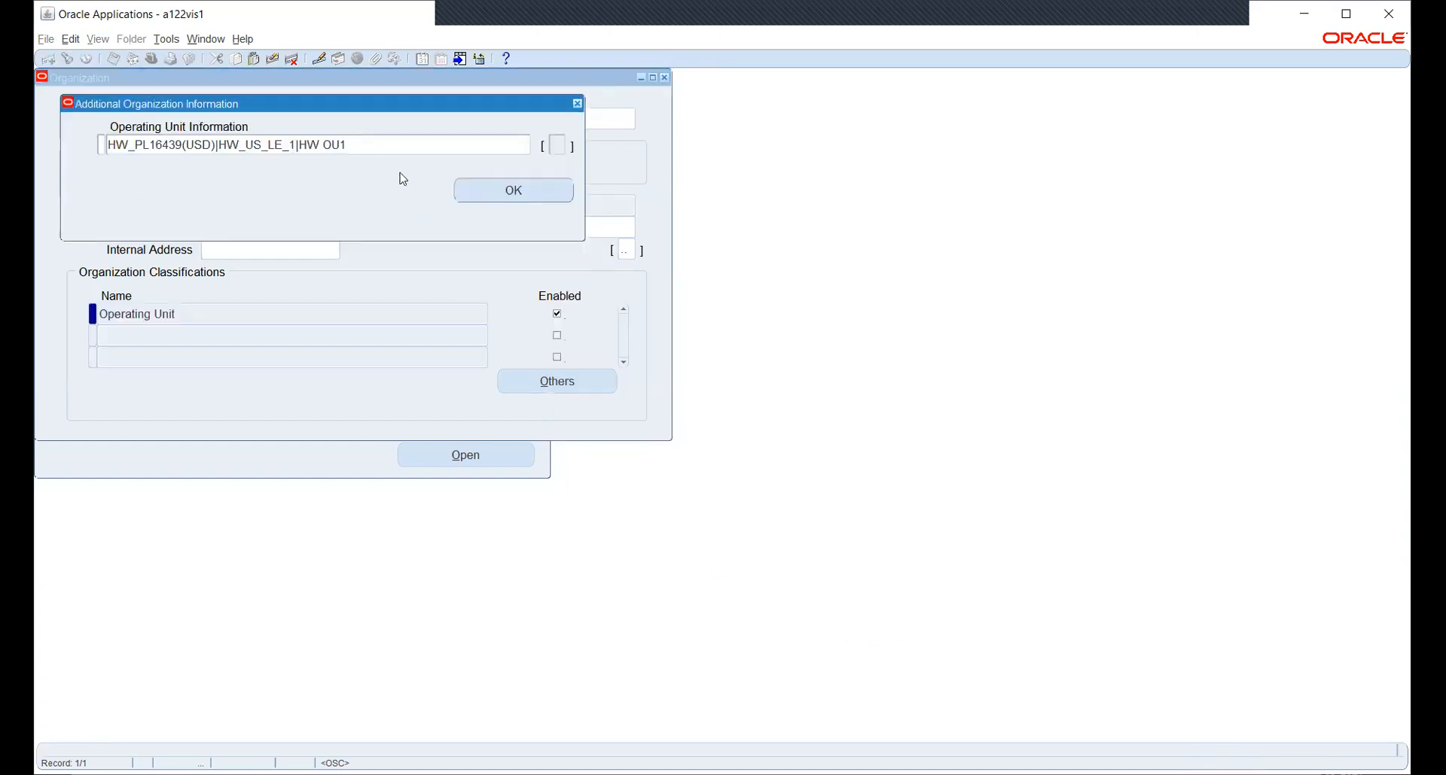
left_click(198, 143)
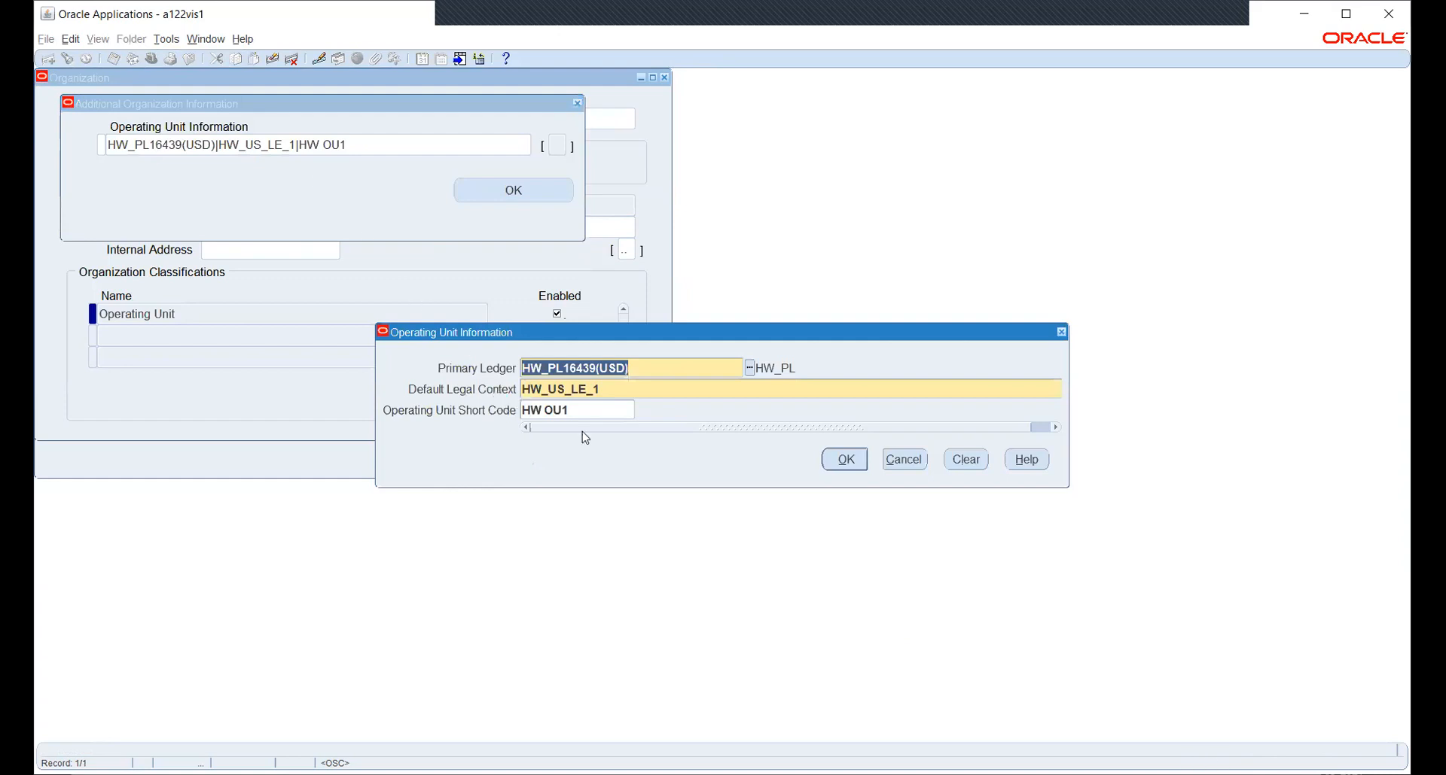
left_click(847, 462)
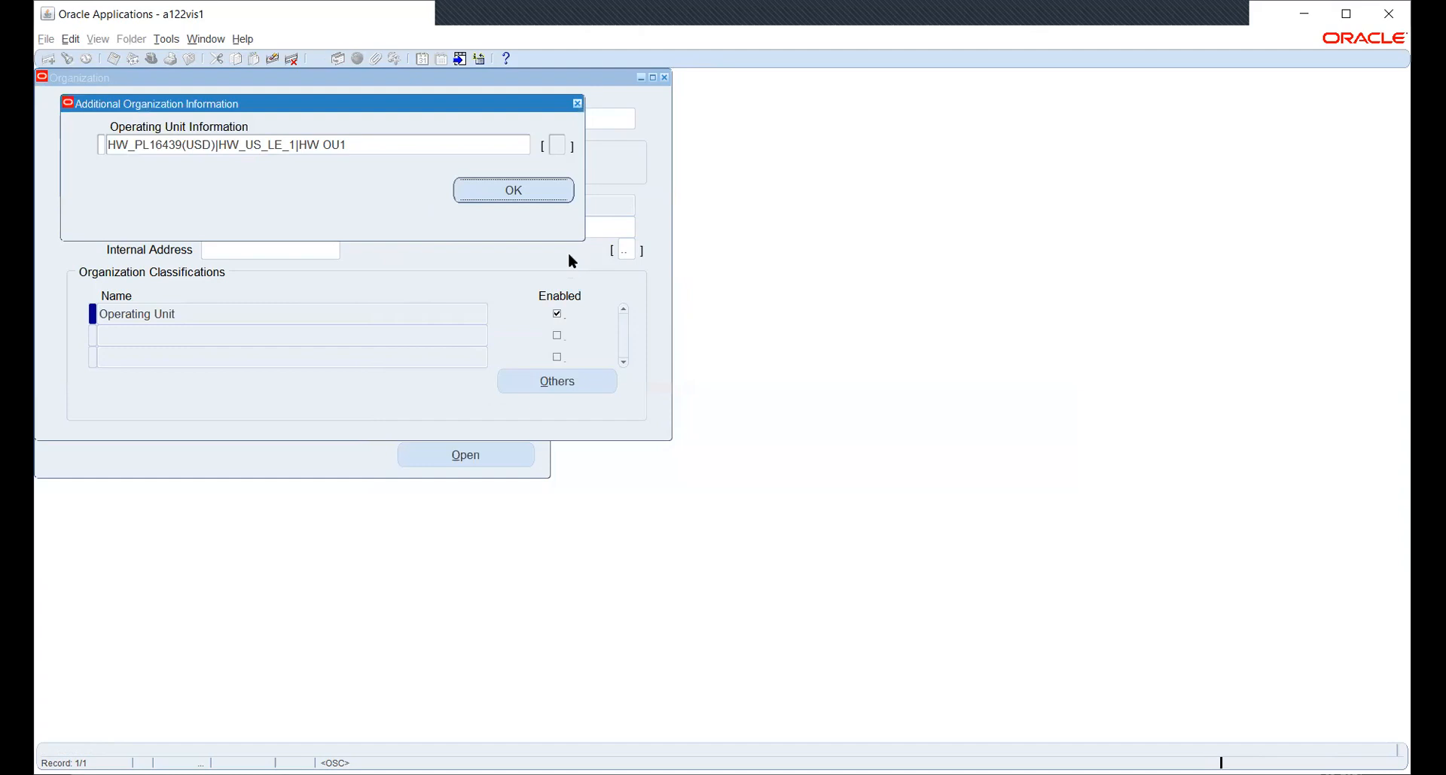
left_click(577, 103)
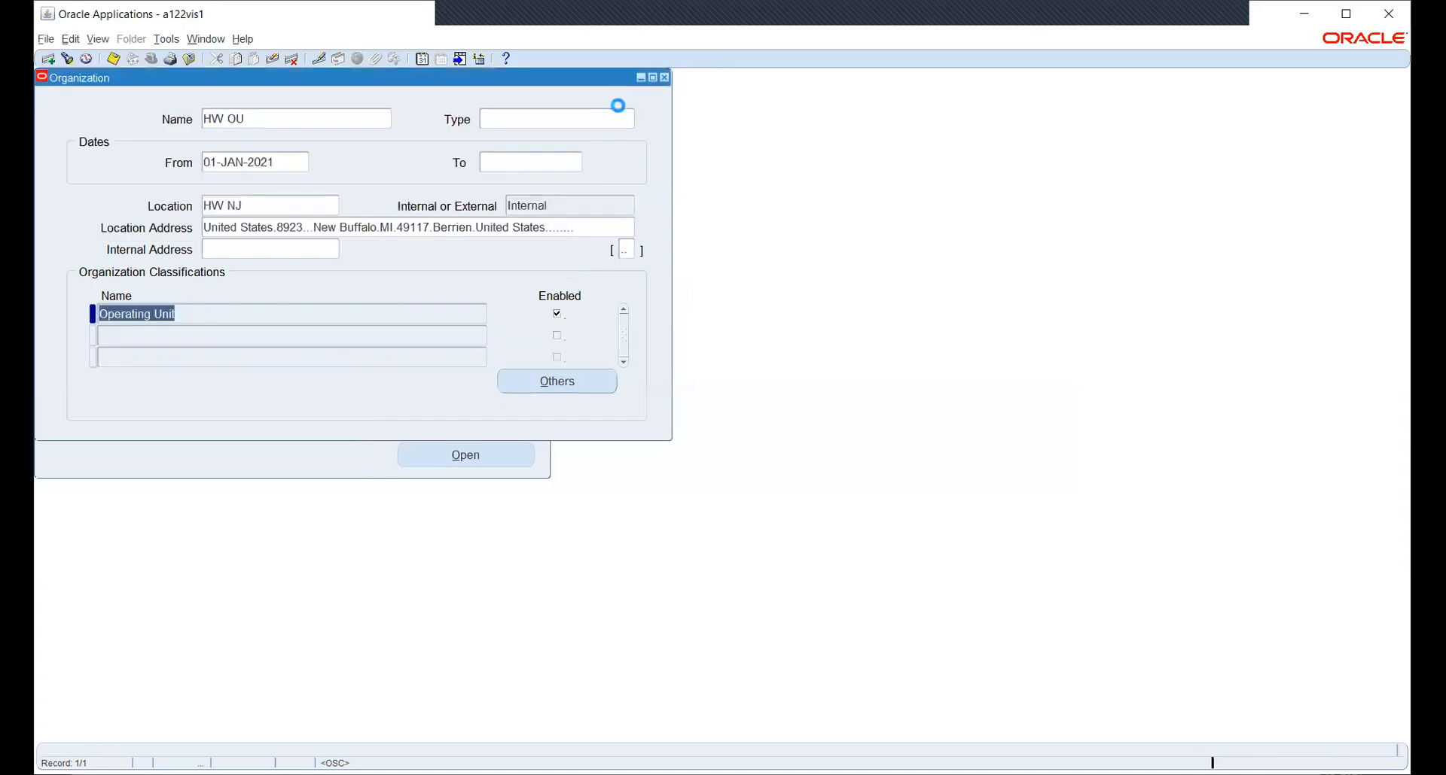
left_click(274, 120)
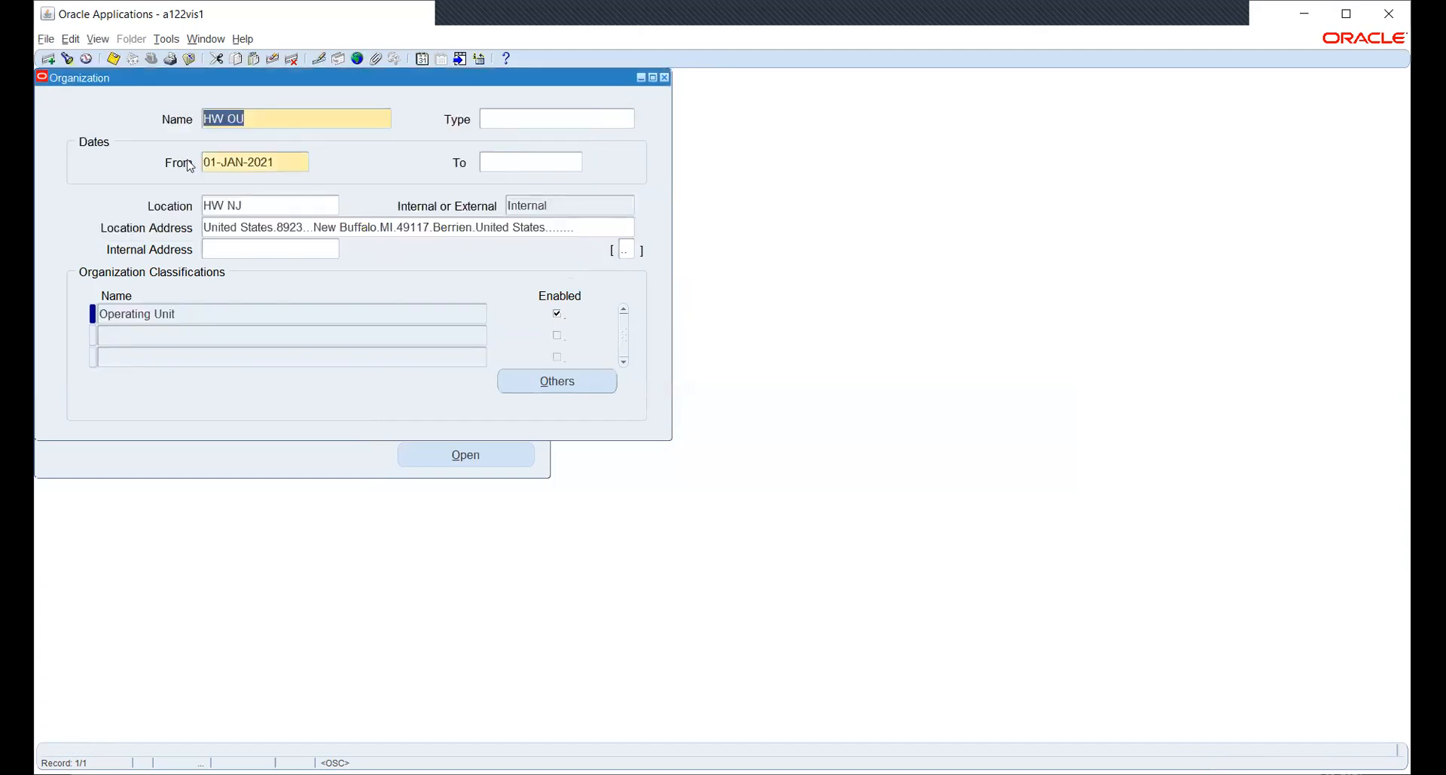
Query the HW_INV inventory organization and bring up its additional information types.
left_click(67, 60)
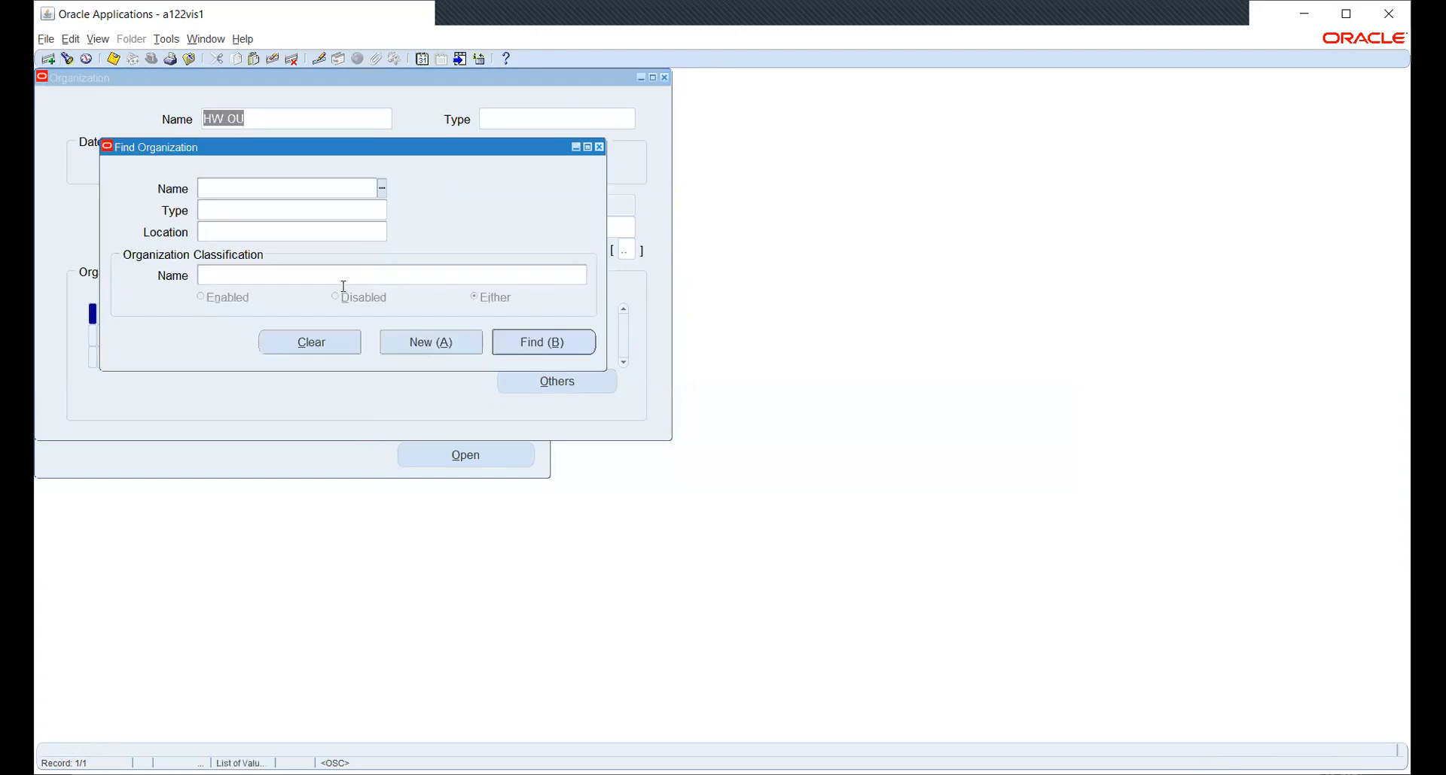
type("HW")
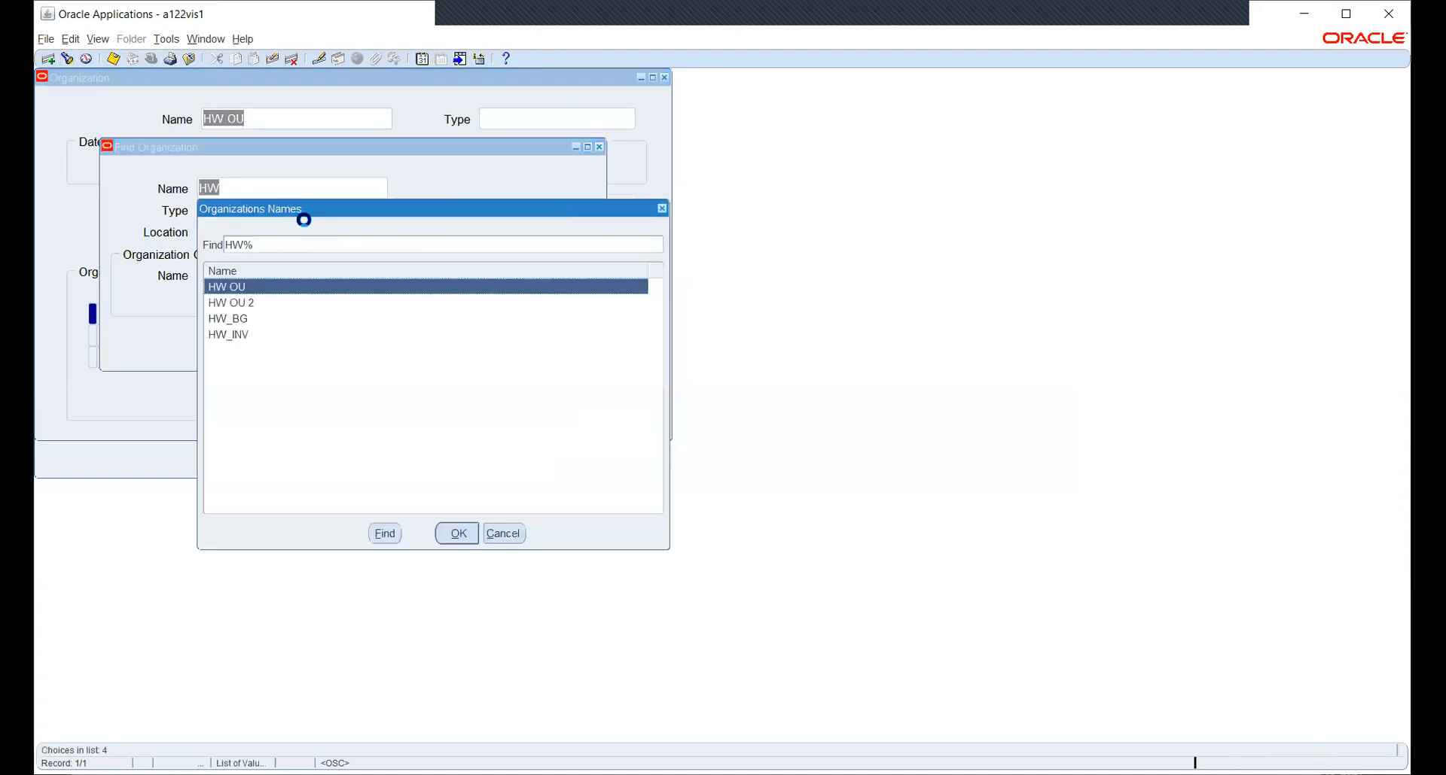
key("Down")
key("Down")
key("Down")
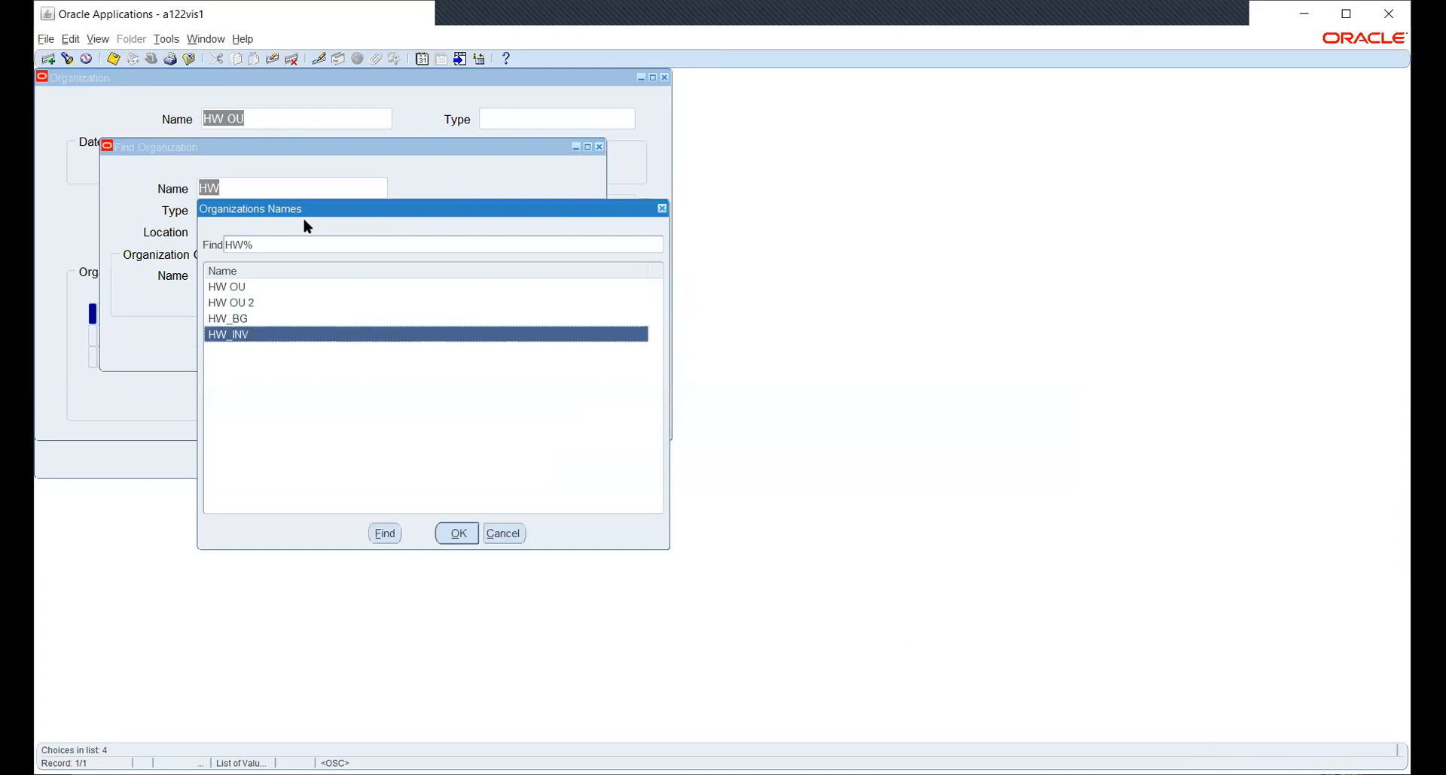
key("Return")
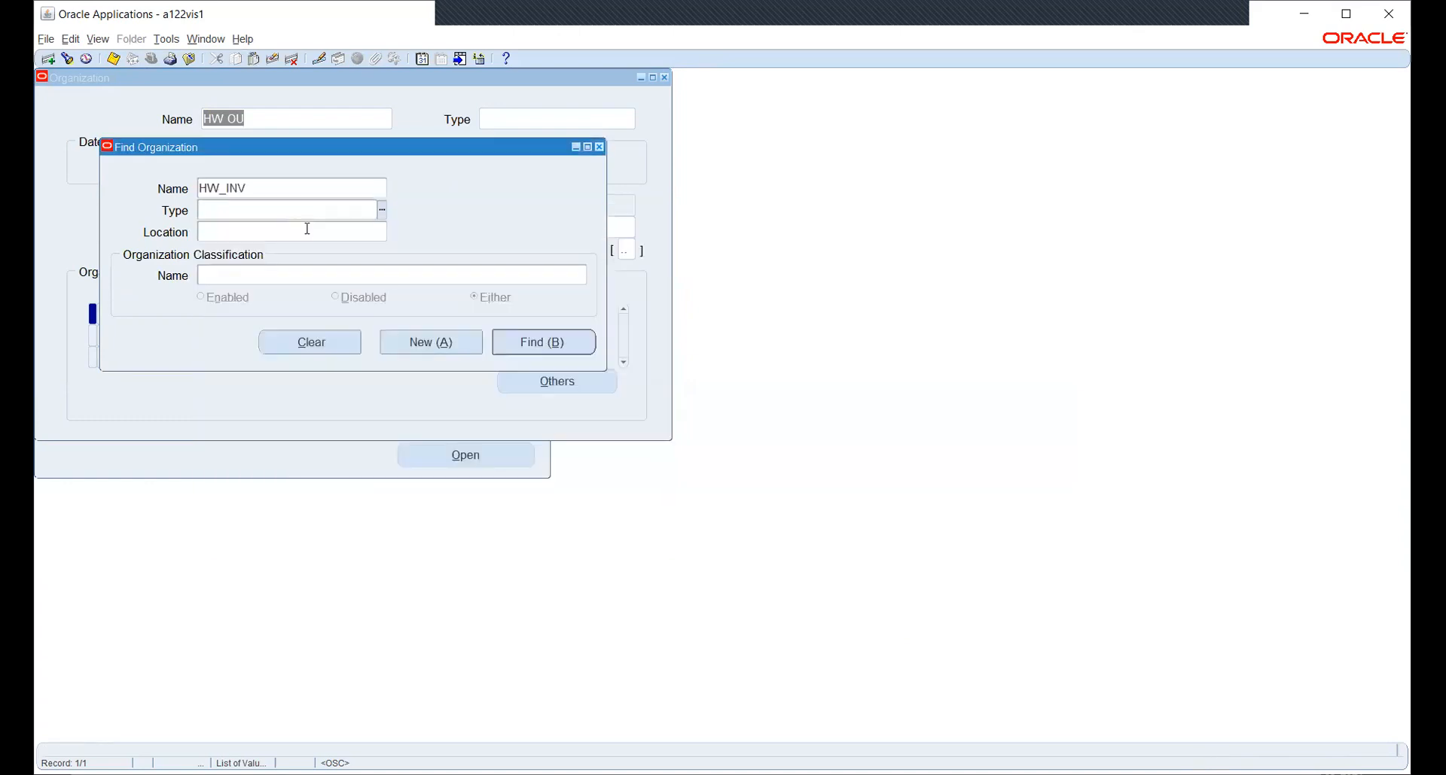
left_click(541, 343)
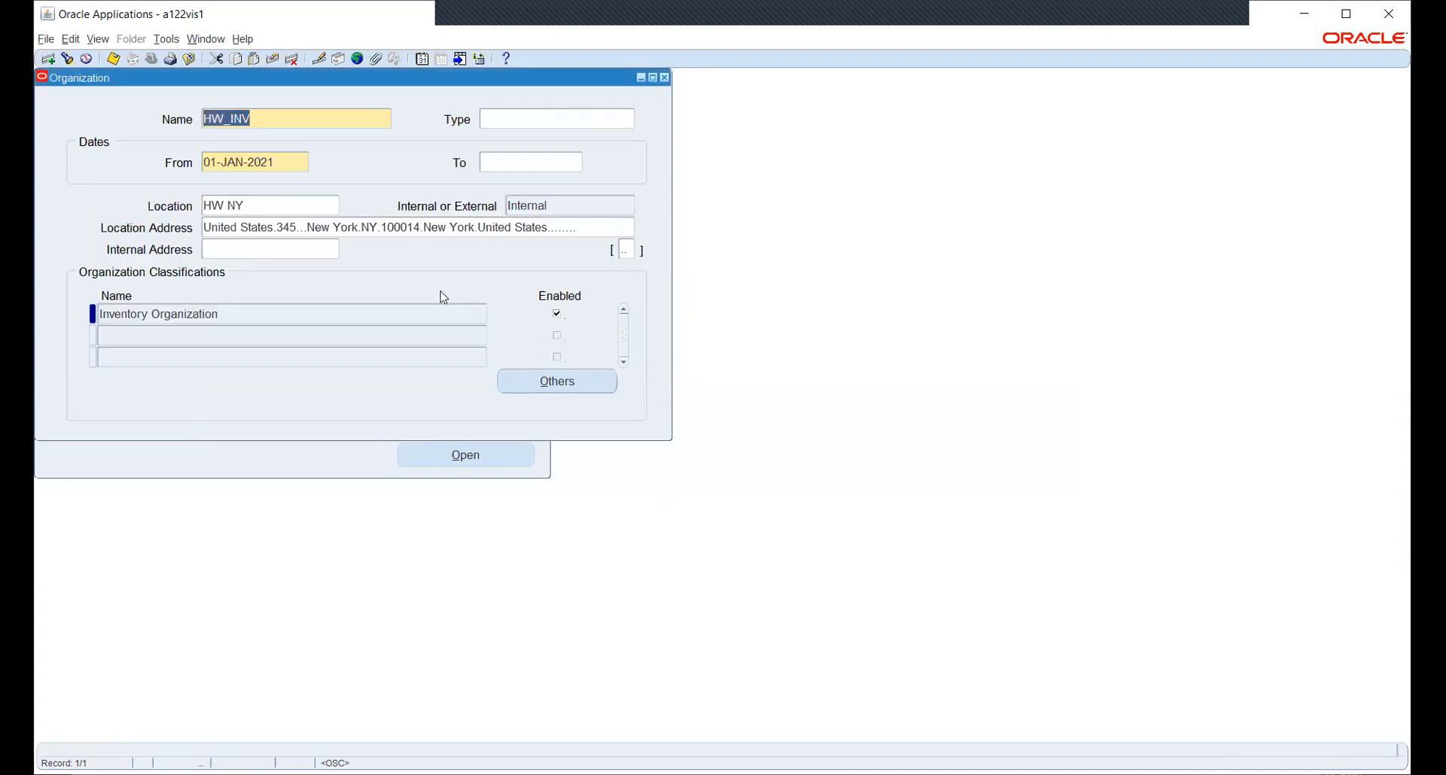
left_click(542, 382)
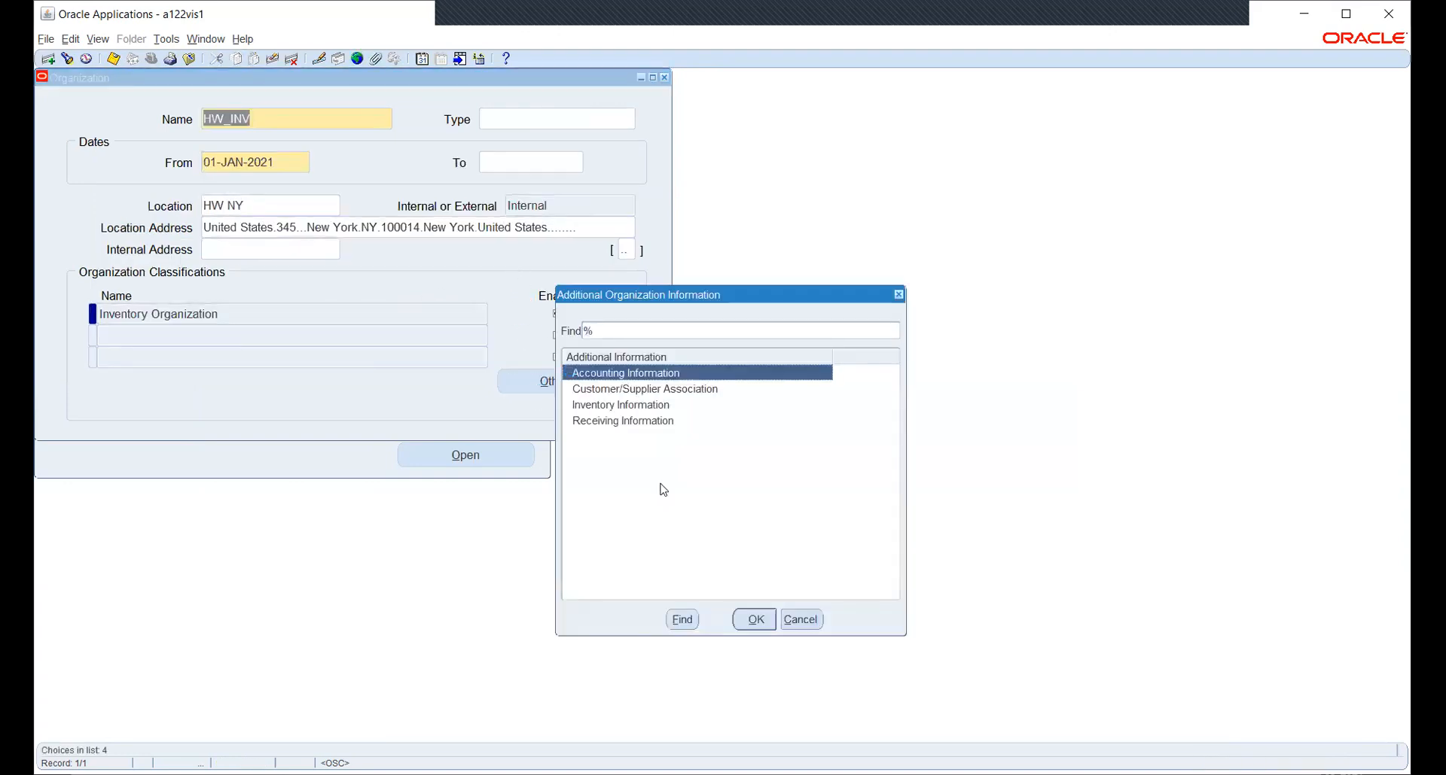
Inspect HW_INV's Accounting Information (operating unit HW OU) and close it without changes.
left_click(755, 619)
left_click(350, 144)
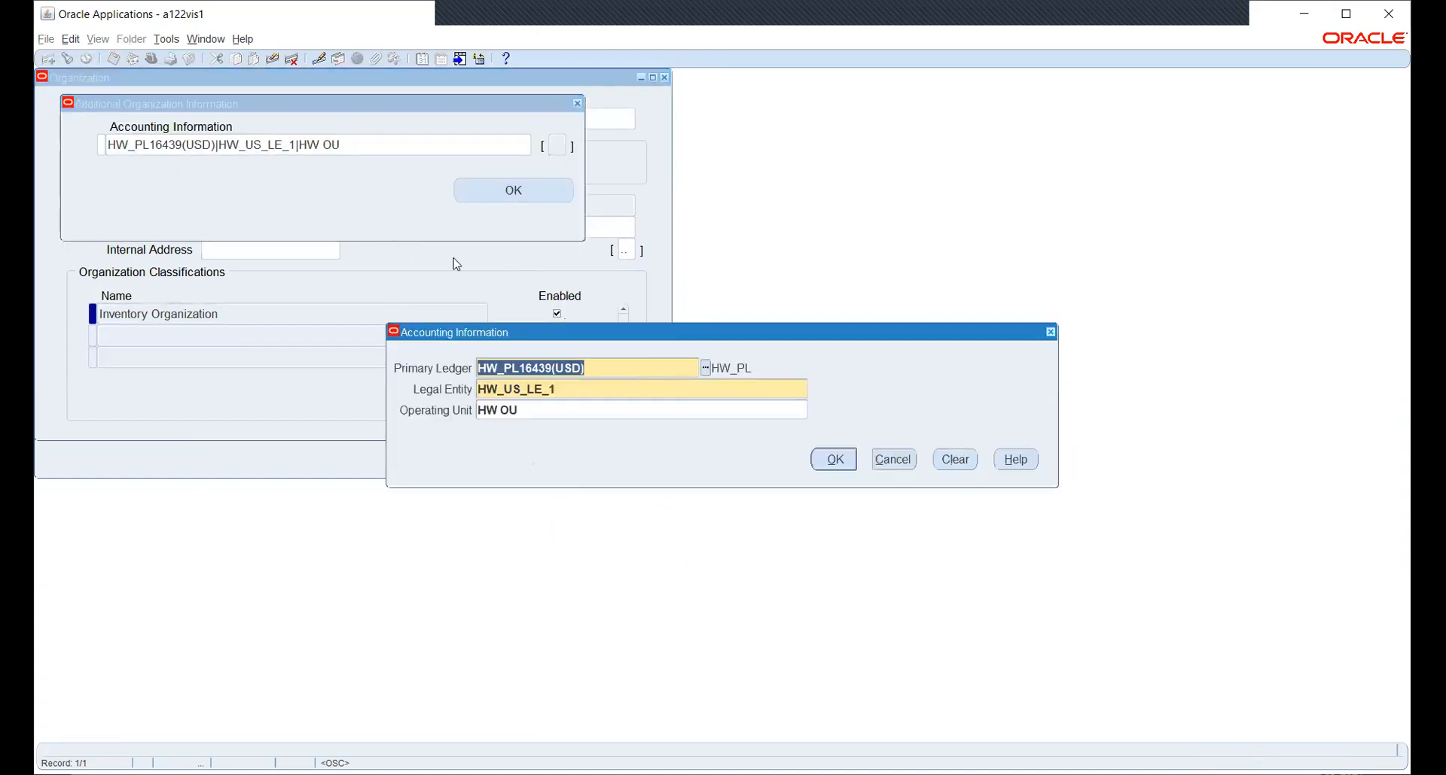
left_click(706, 406)
left_click(814, 410)
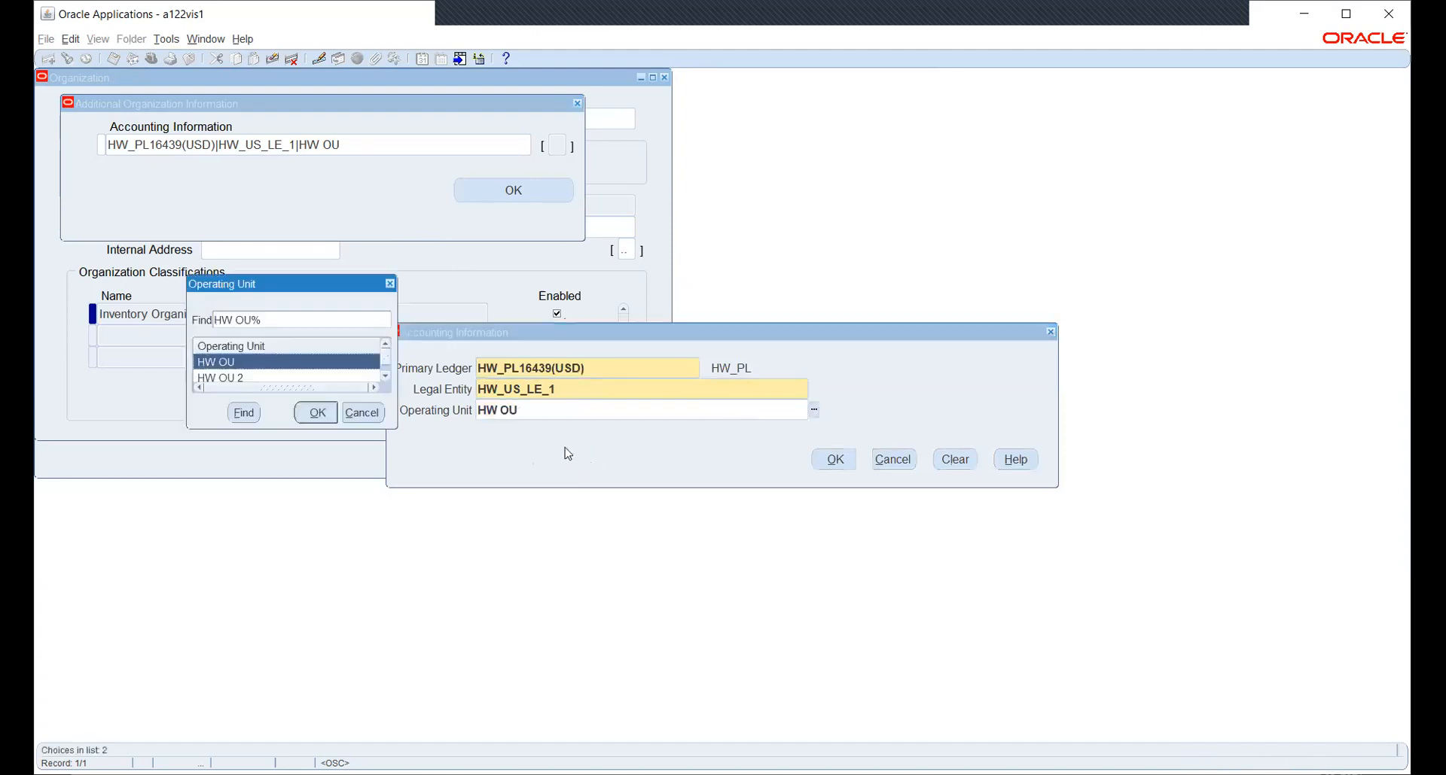
left_click(386, 376)
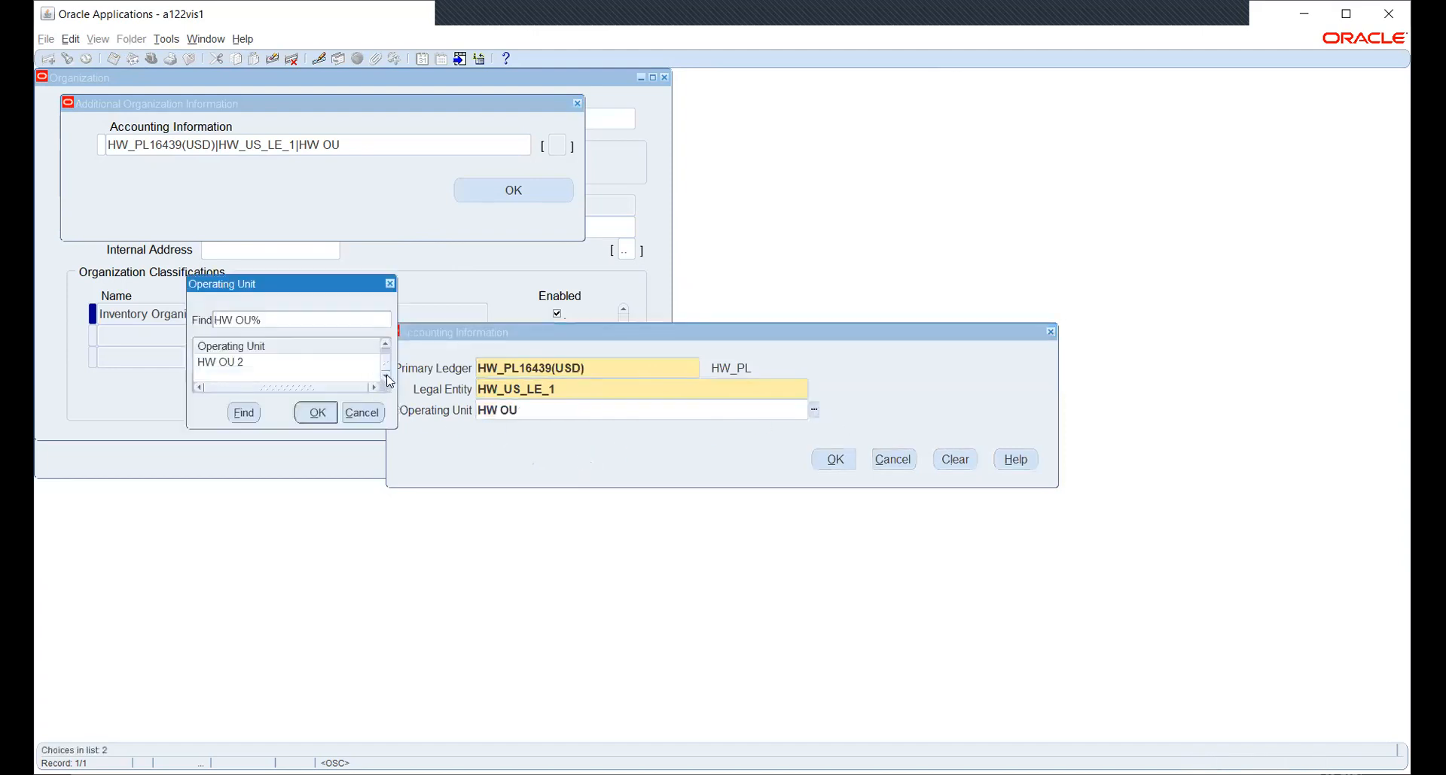
left_click(387, 344)
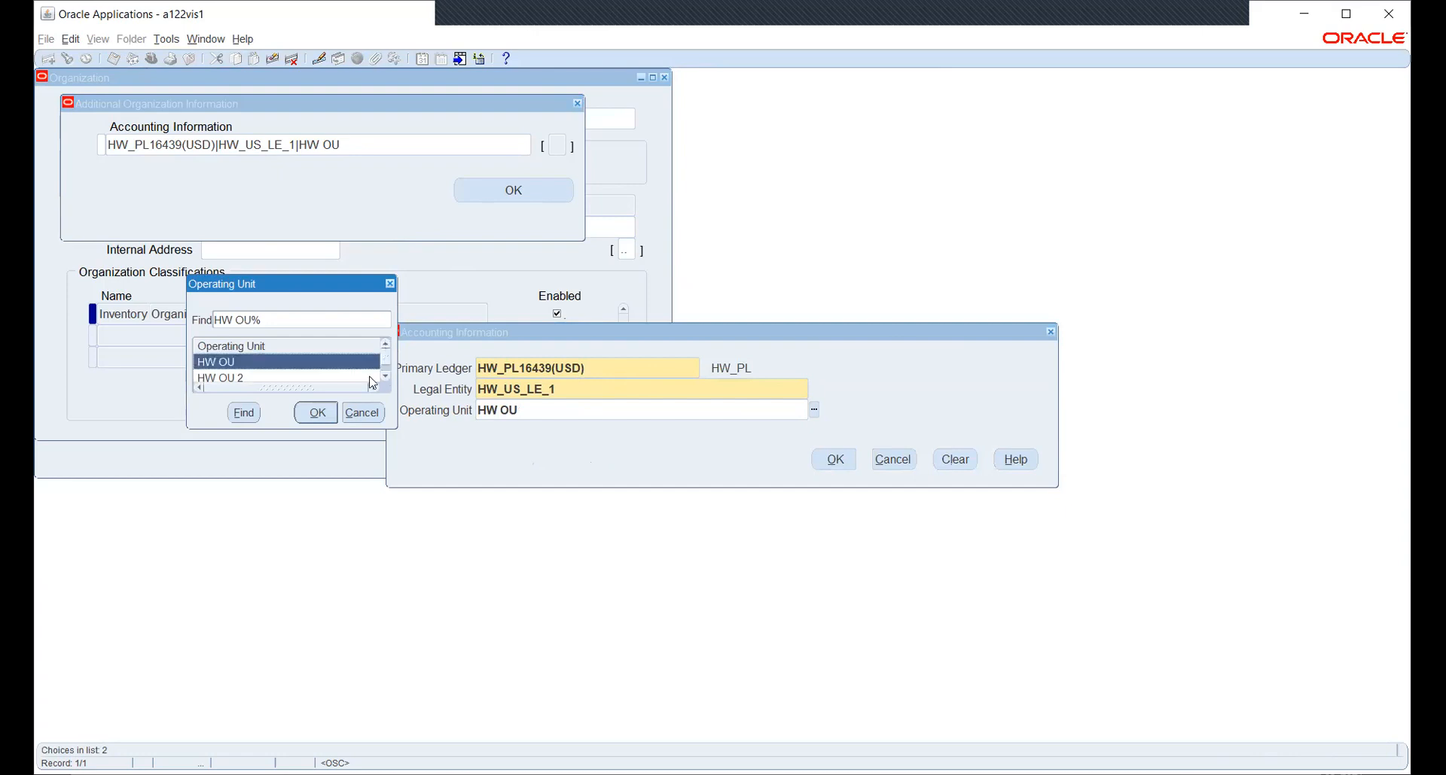
left_click(363, 415)
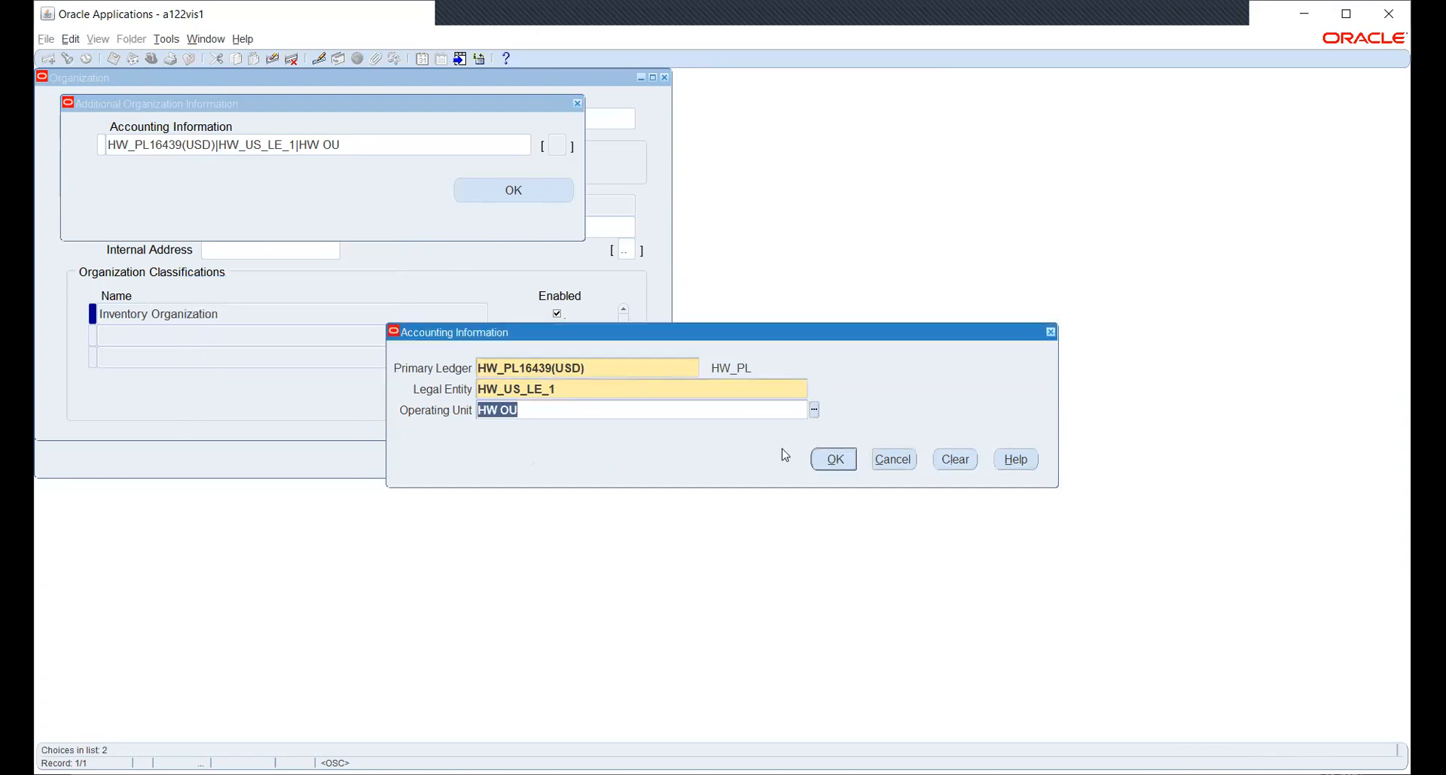
left_click(893, 461)
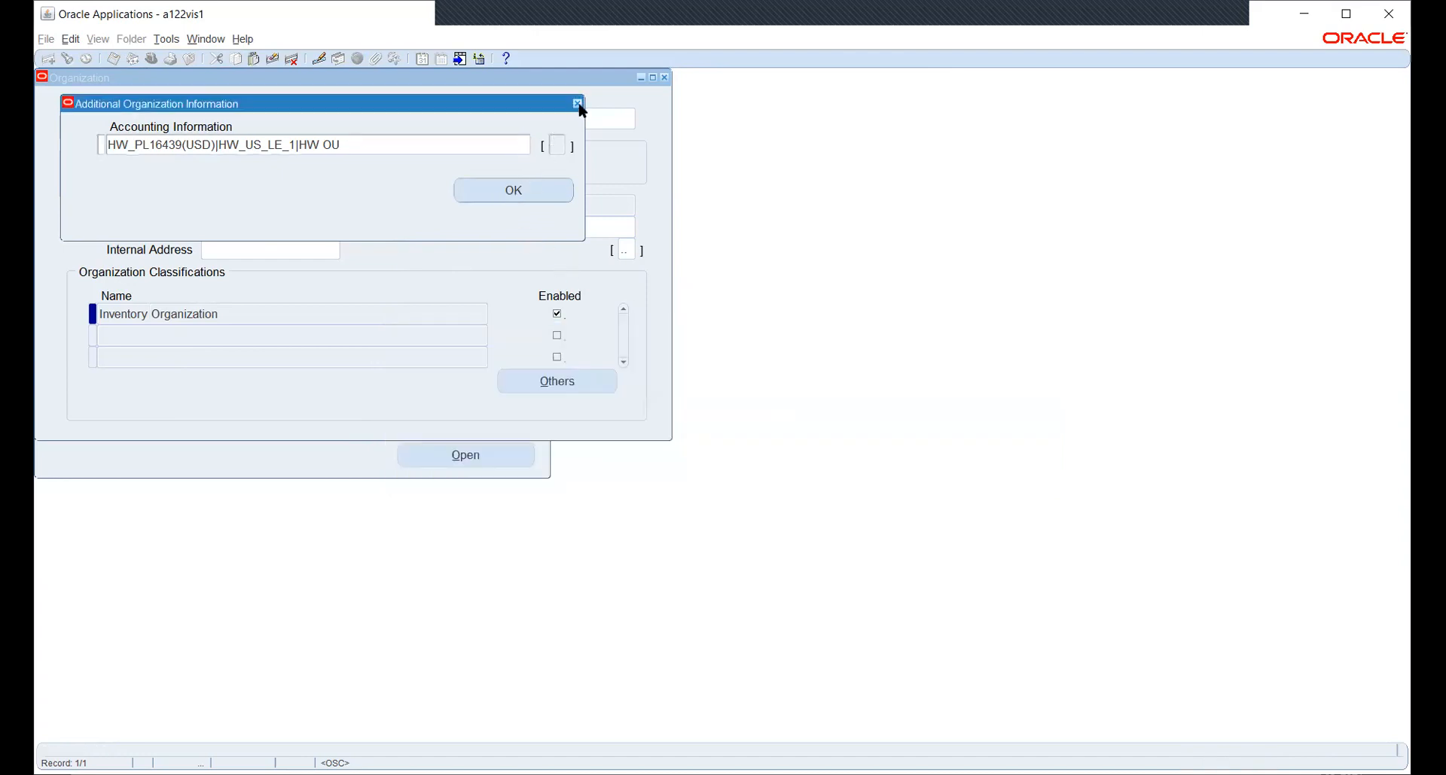
left_click(578, 105)
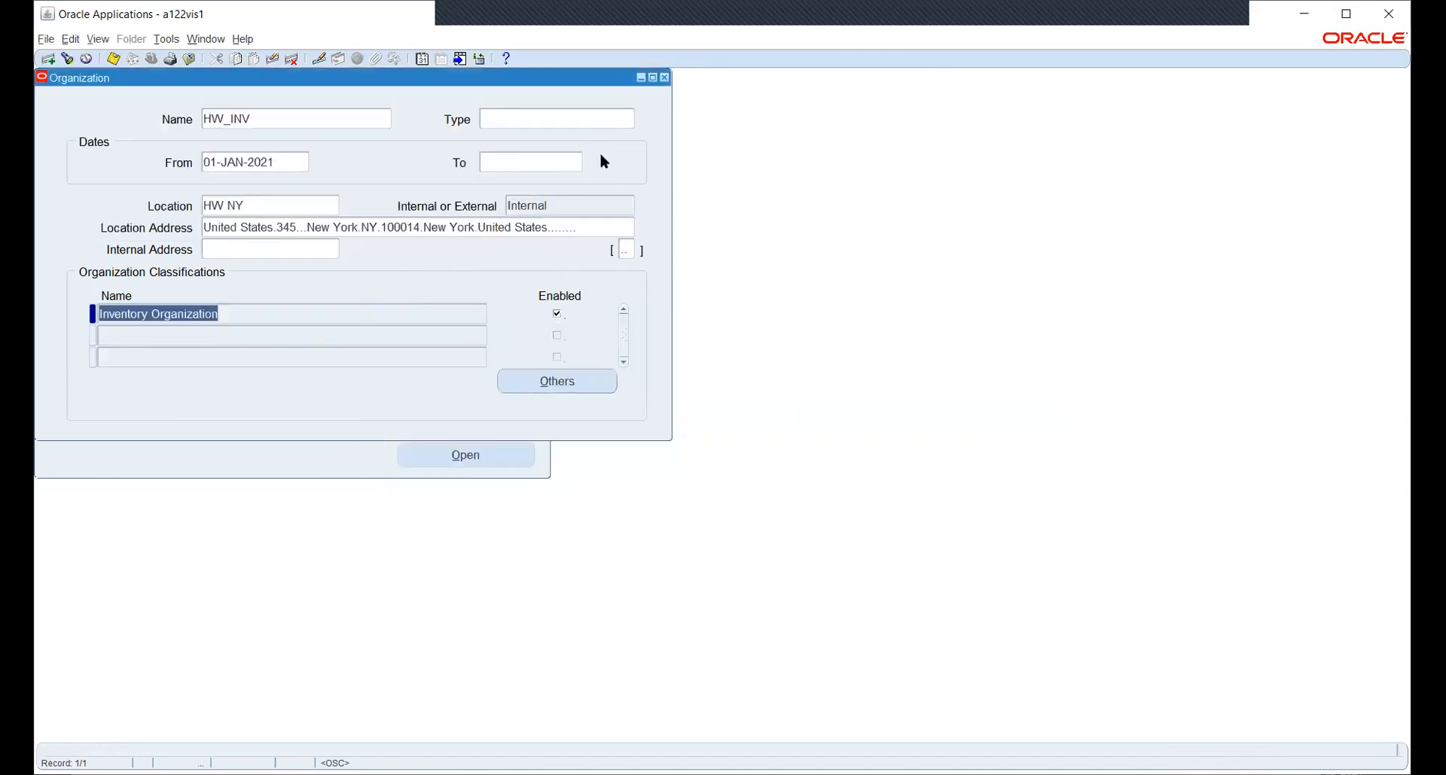
Close the HW_INV organization record and open Security > Profile from the Navigator.
left_click(665, 78)
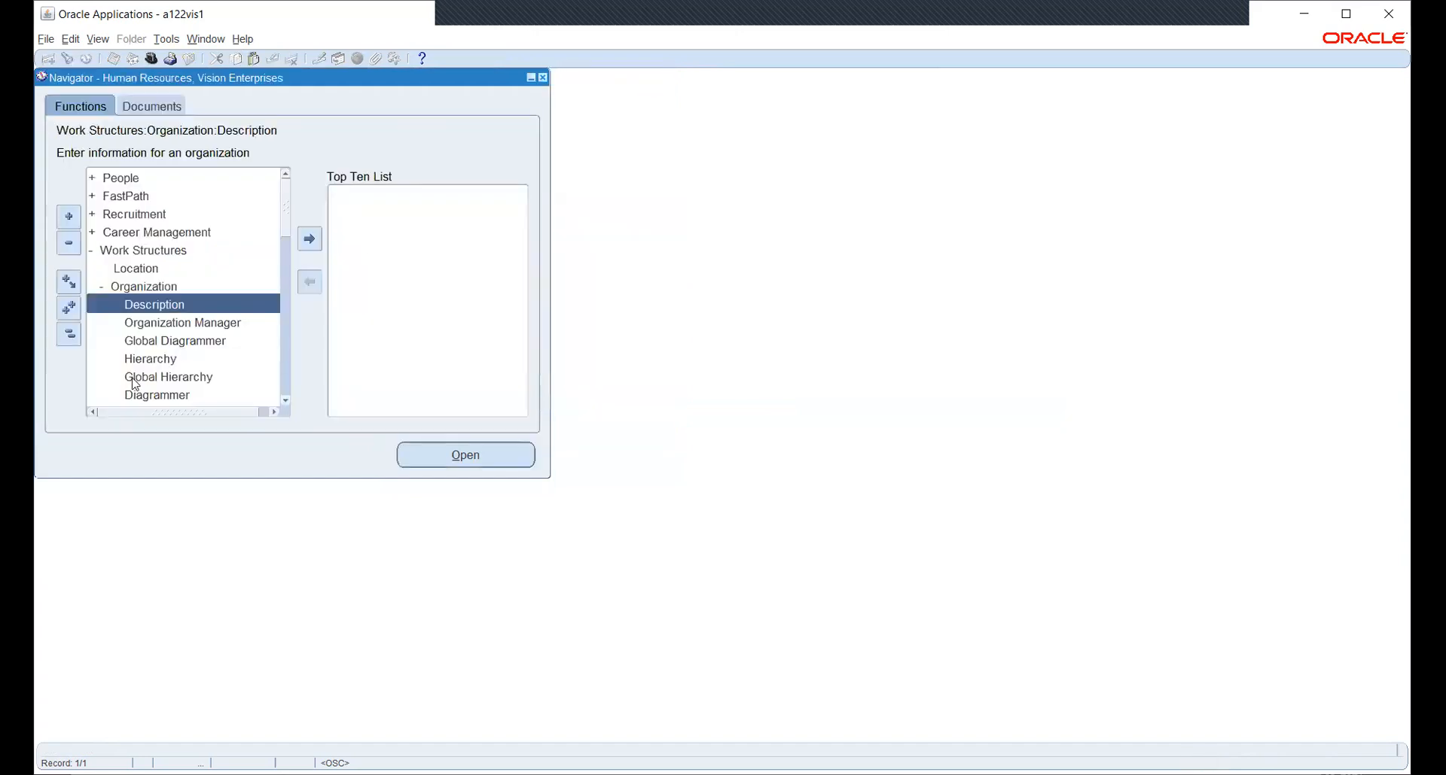
scroll(173, 288, "down", 10)
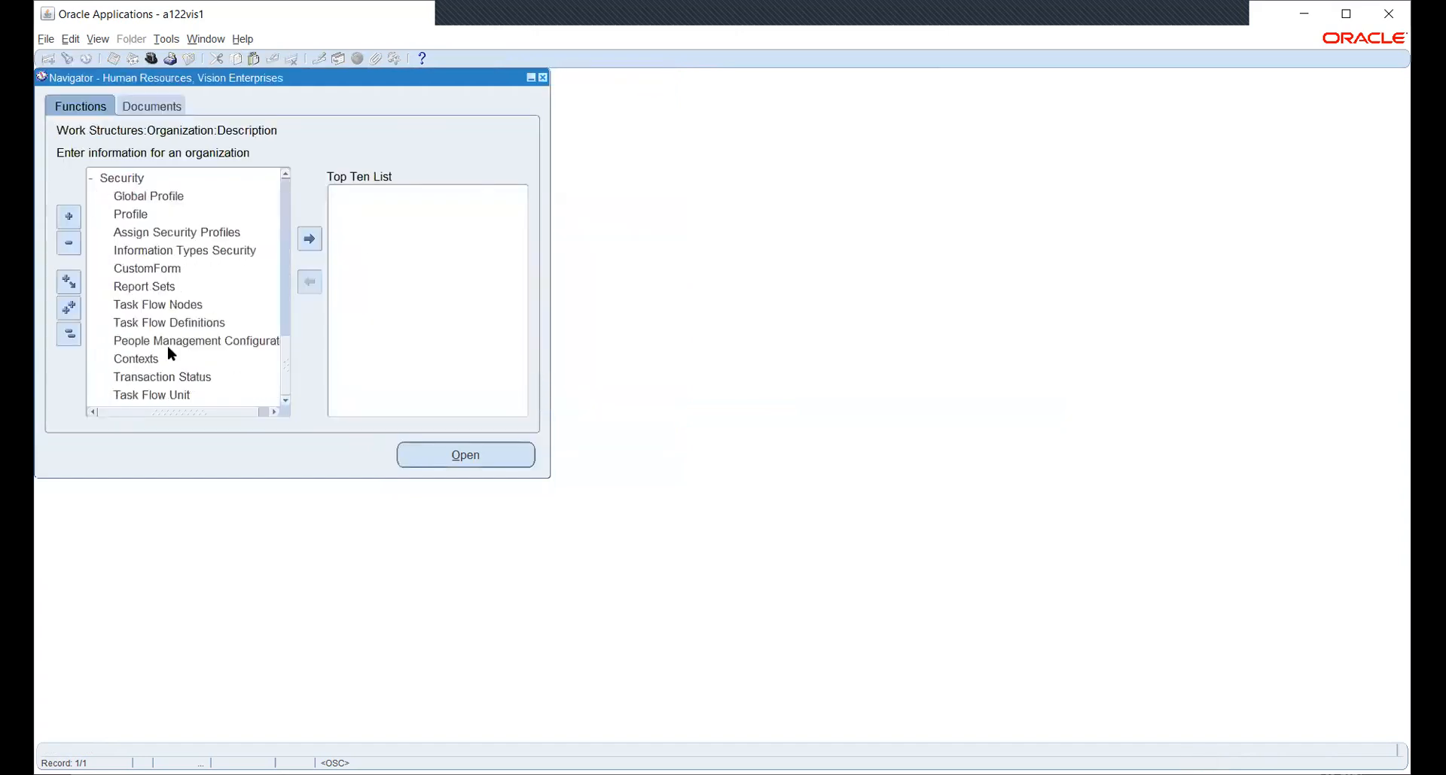
left_click(154, 217)
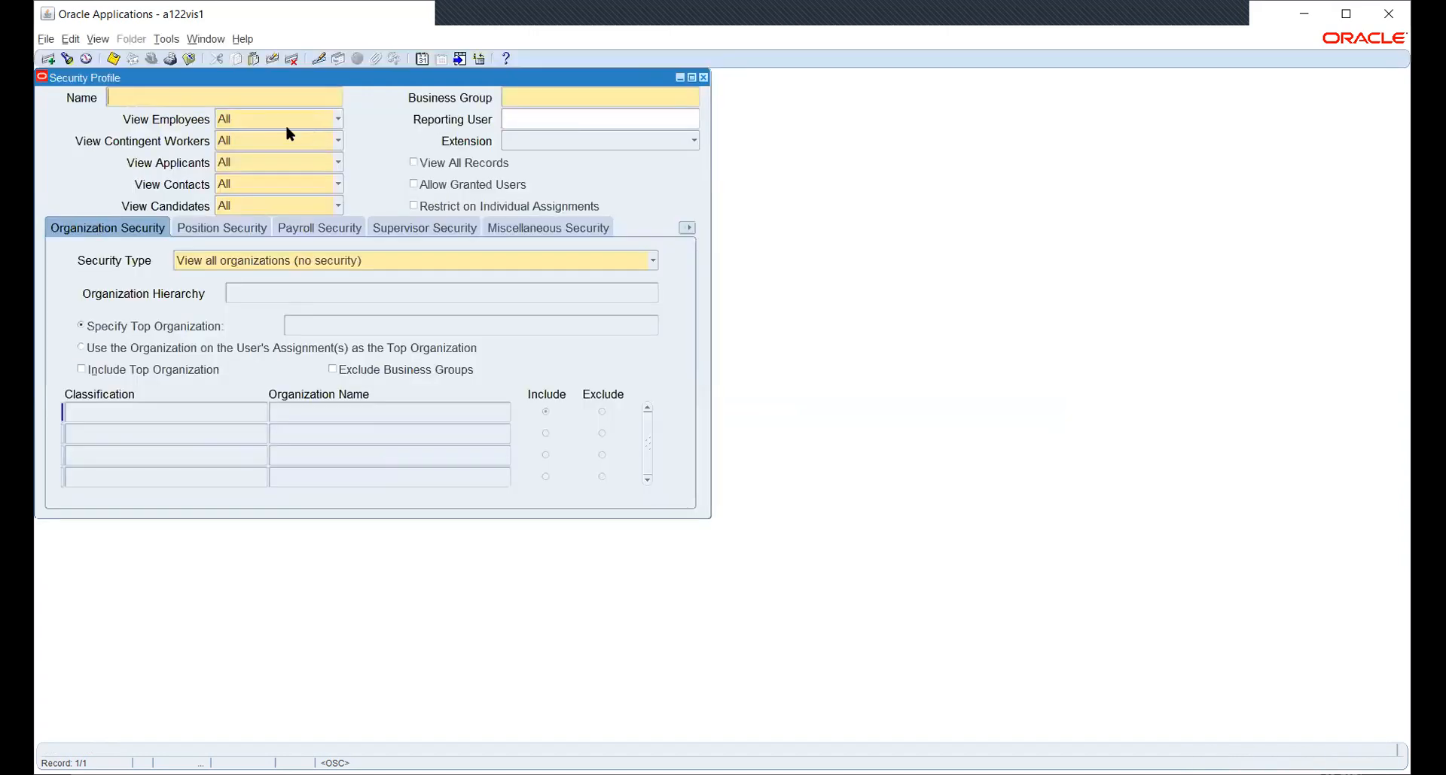
Query profiles matching HW% and move to HW_SEC_PROFILE, leaving its HWOU row unchanged.
type("HW%")
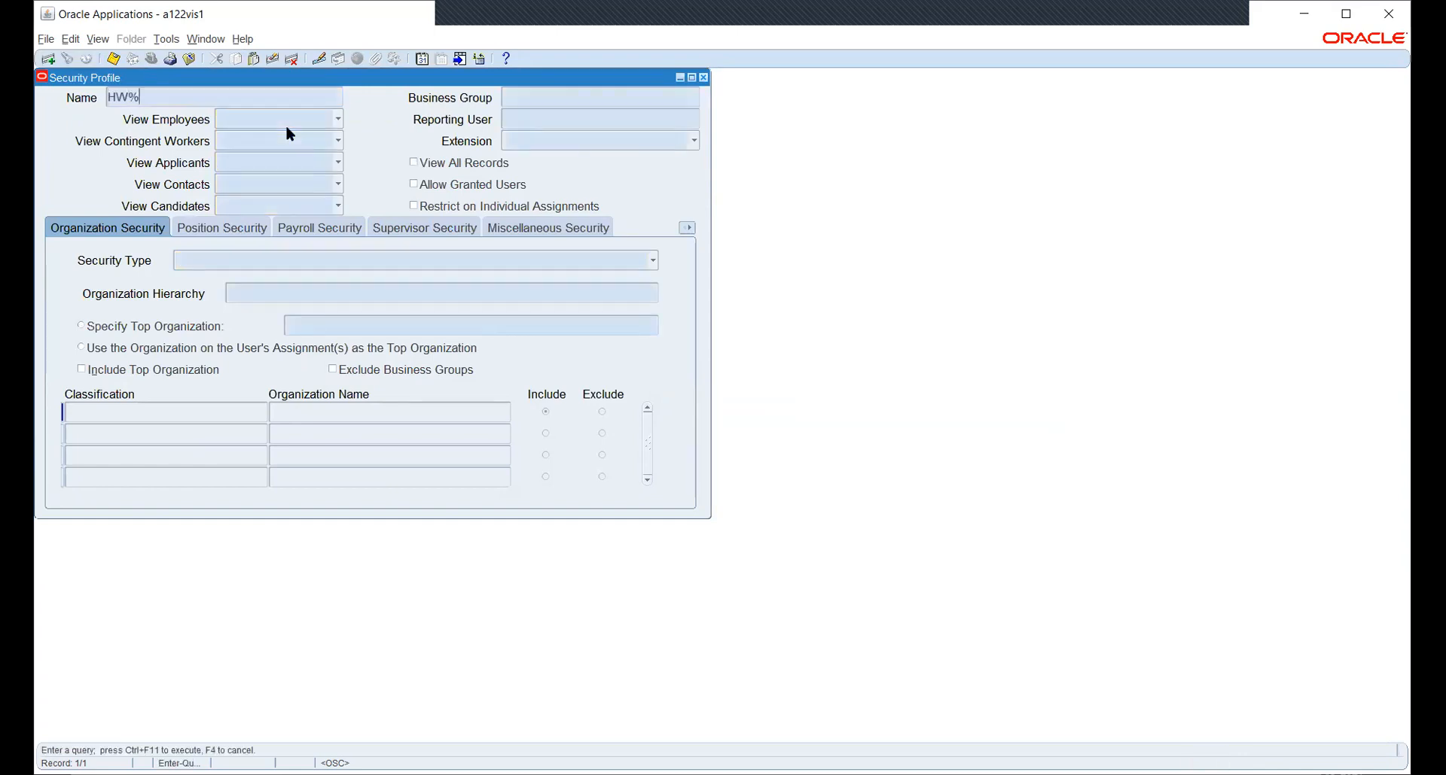
key("ctrl+F11")
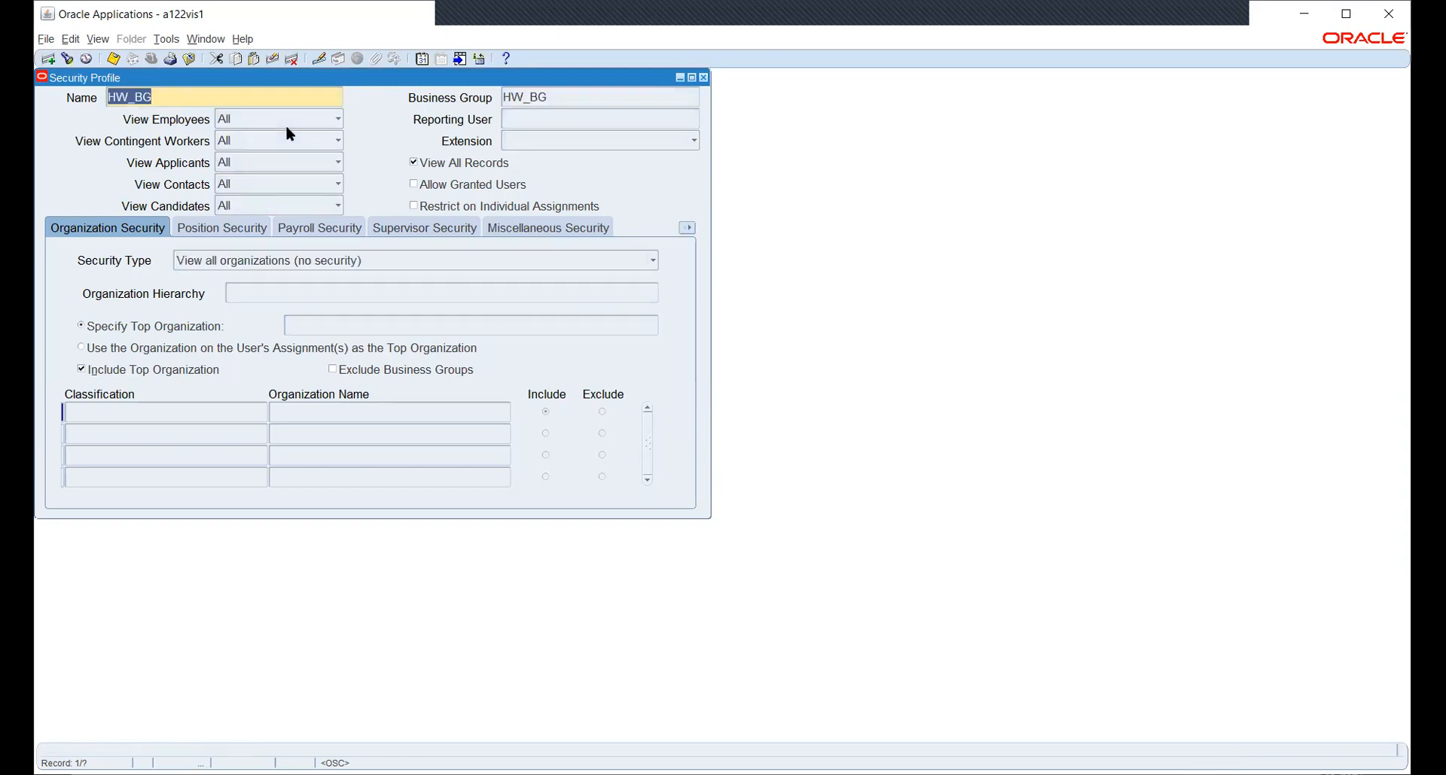
key("Down")
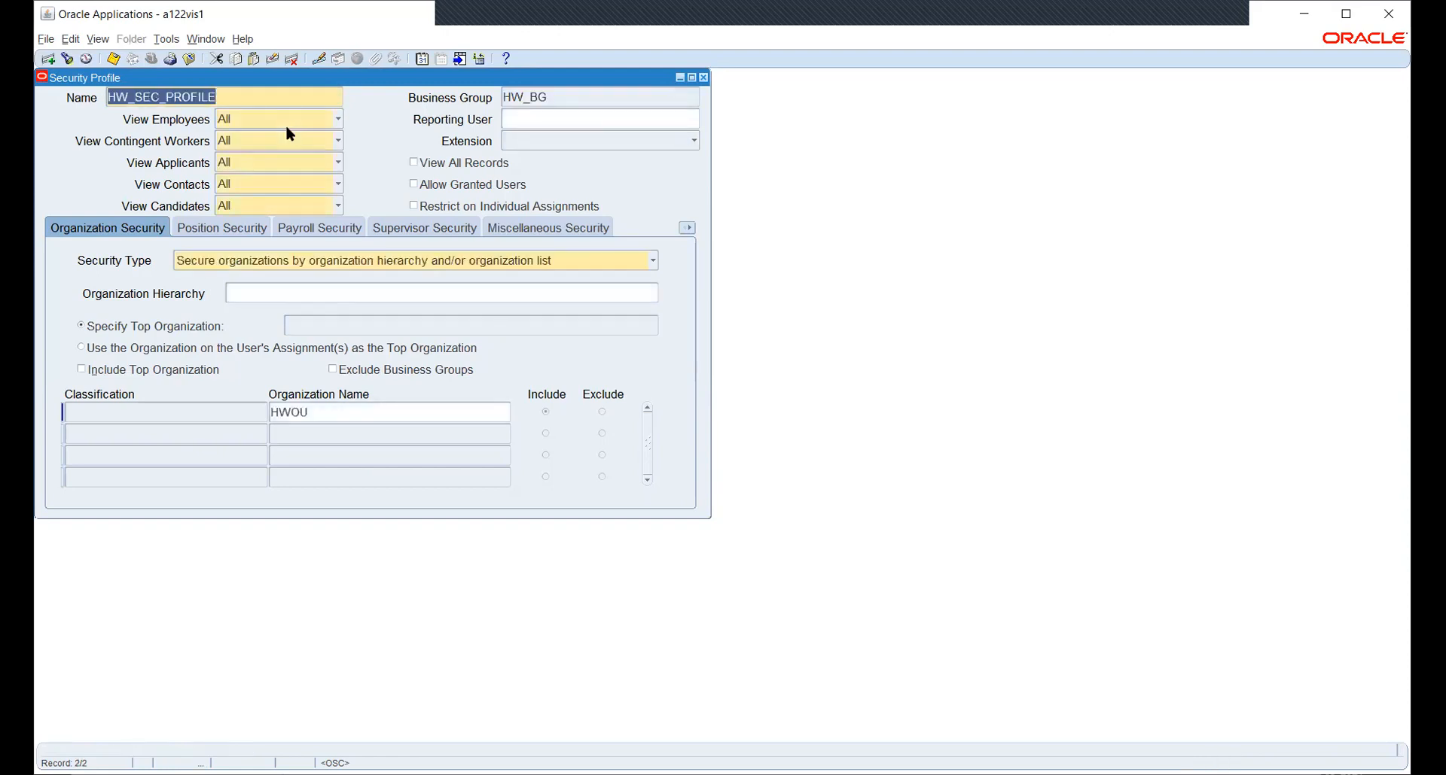
left_click(347, 413)
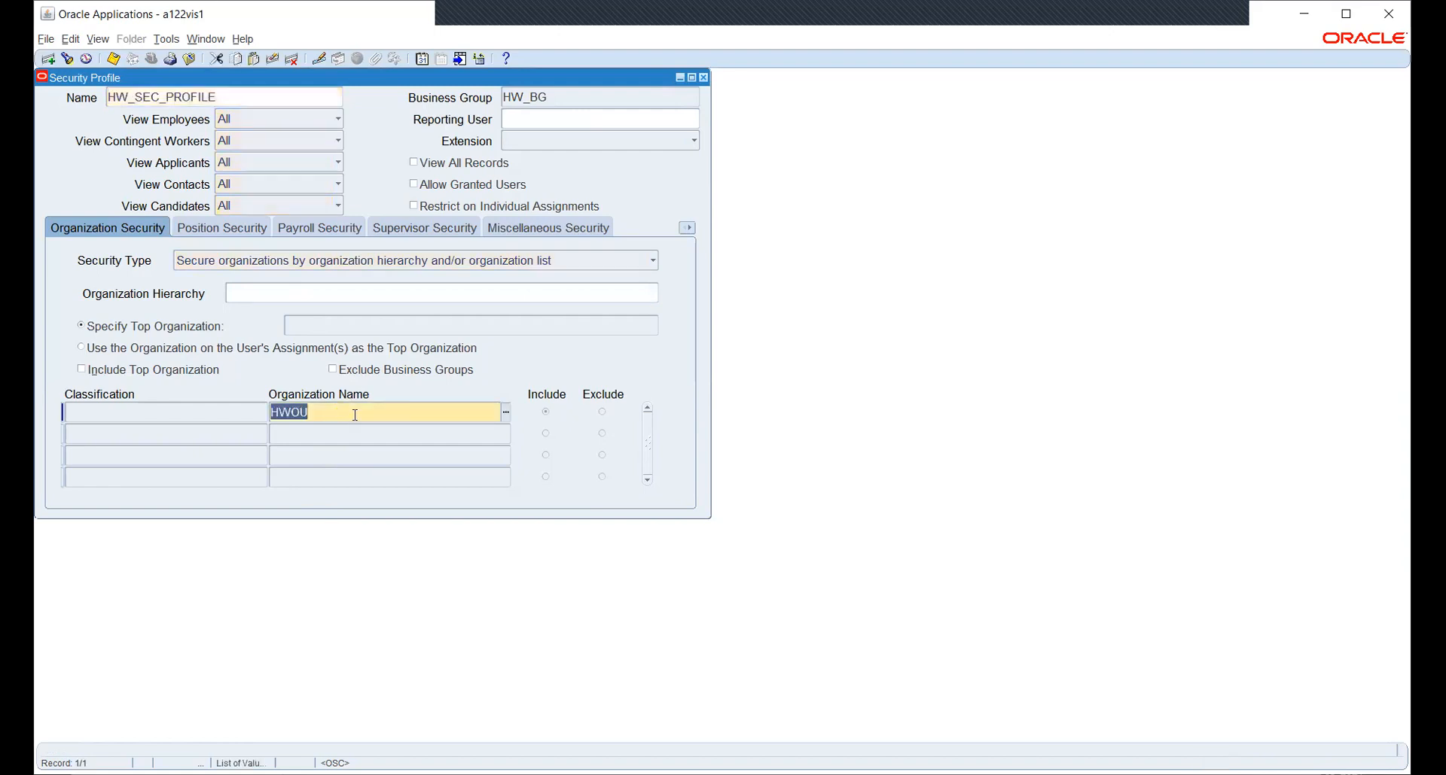
left_click(505, 412)
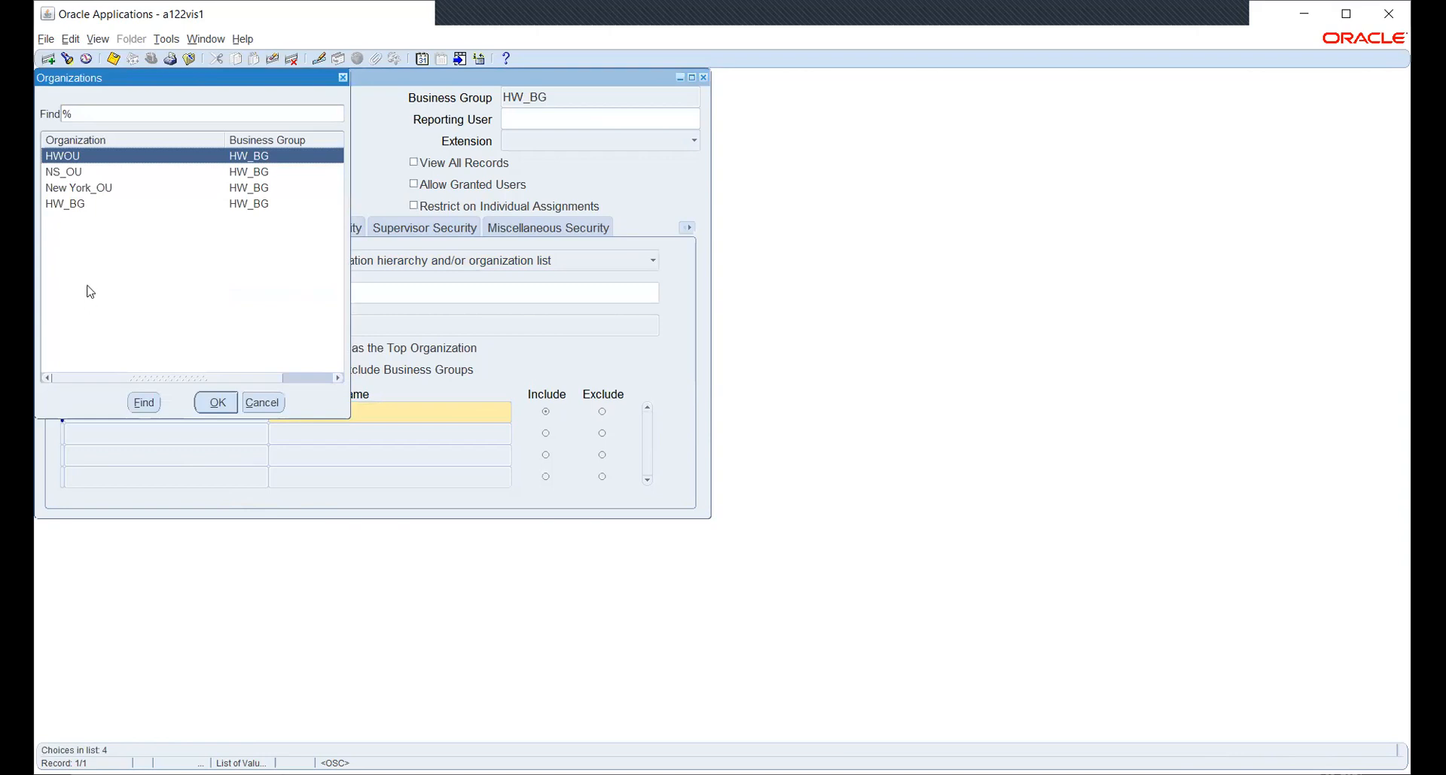
left_click(78, 174)
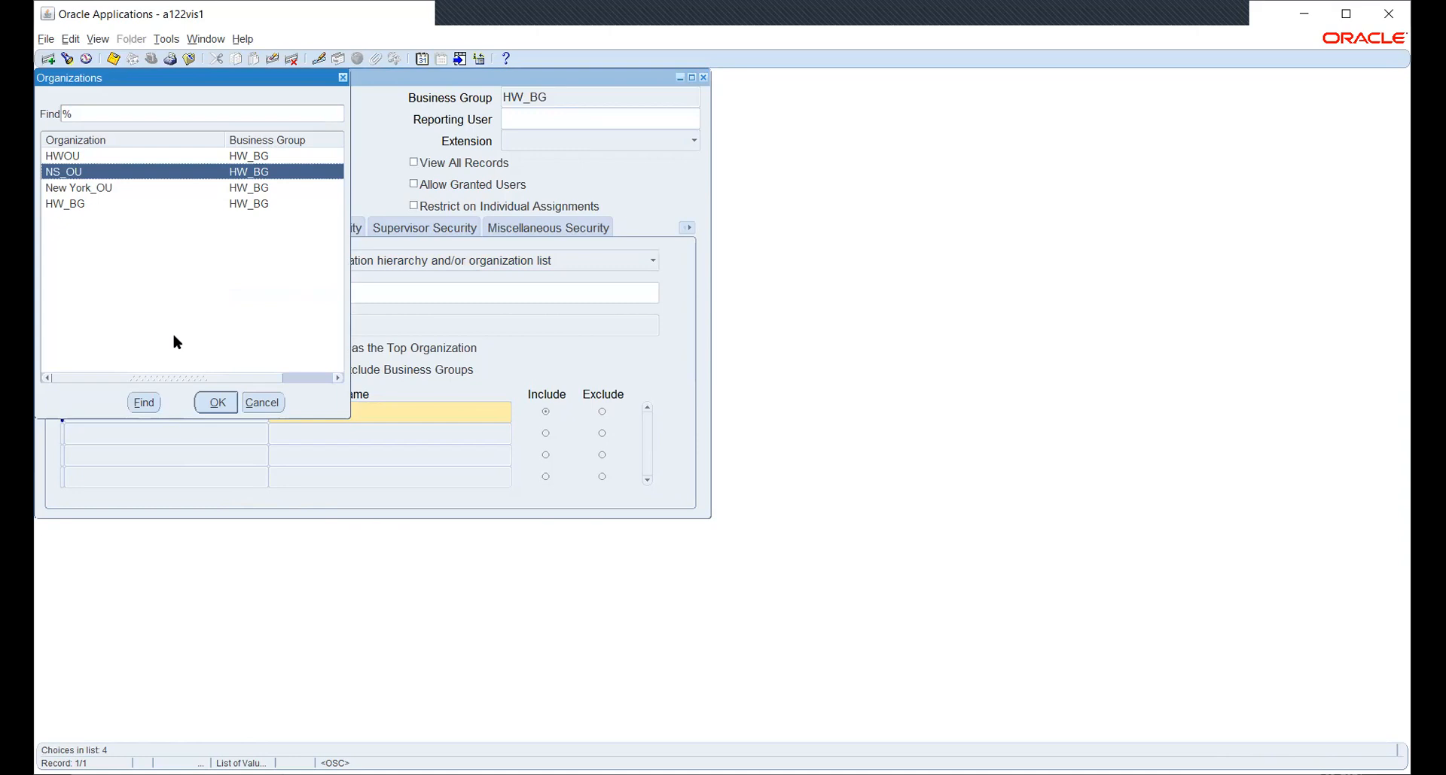
left_click_drag(202, 381, 138, 375)
left_click(265, 404)
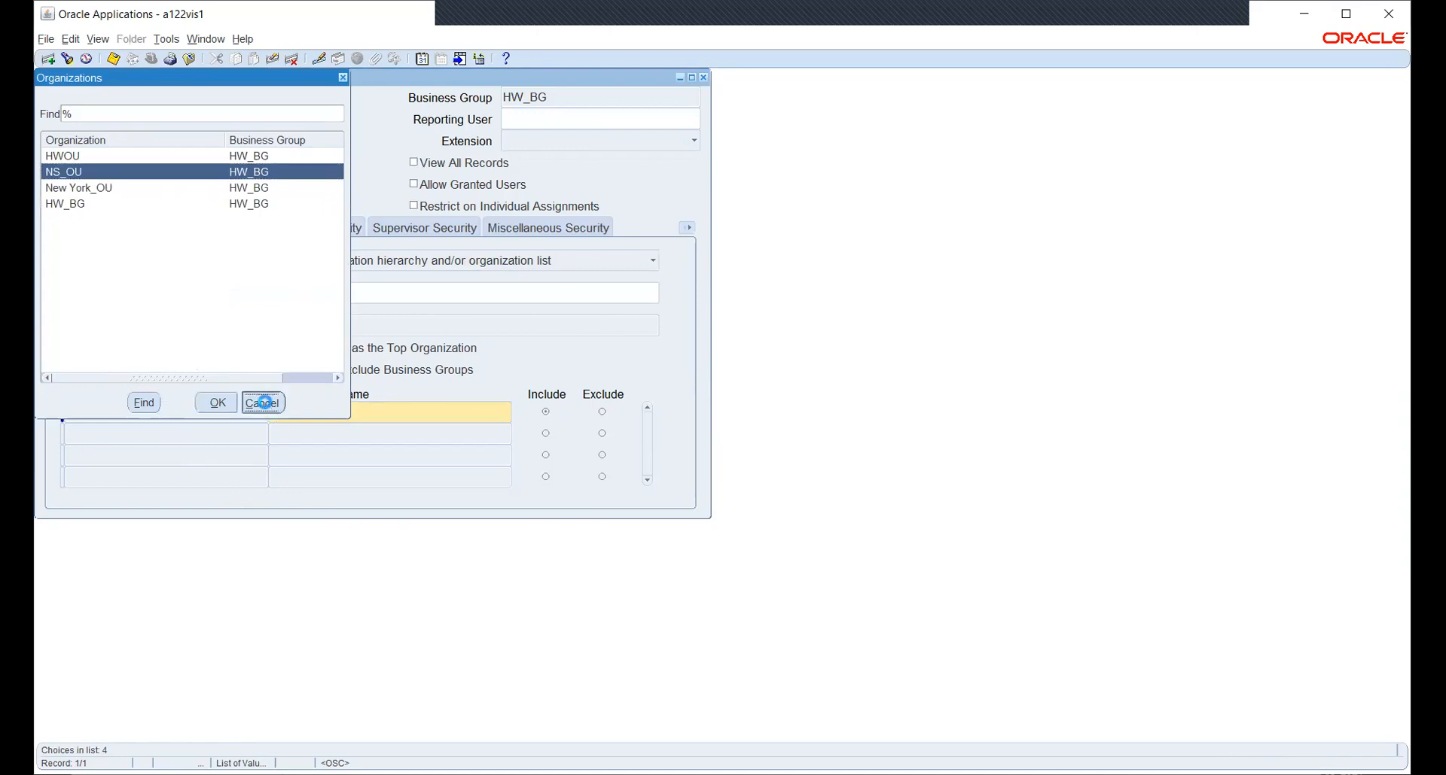
Add a second Operating Unit row to HW_SEC_PROFILE for NS_OU.
left_click(293, 435)
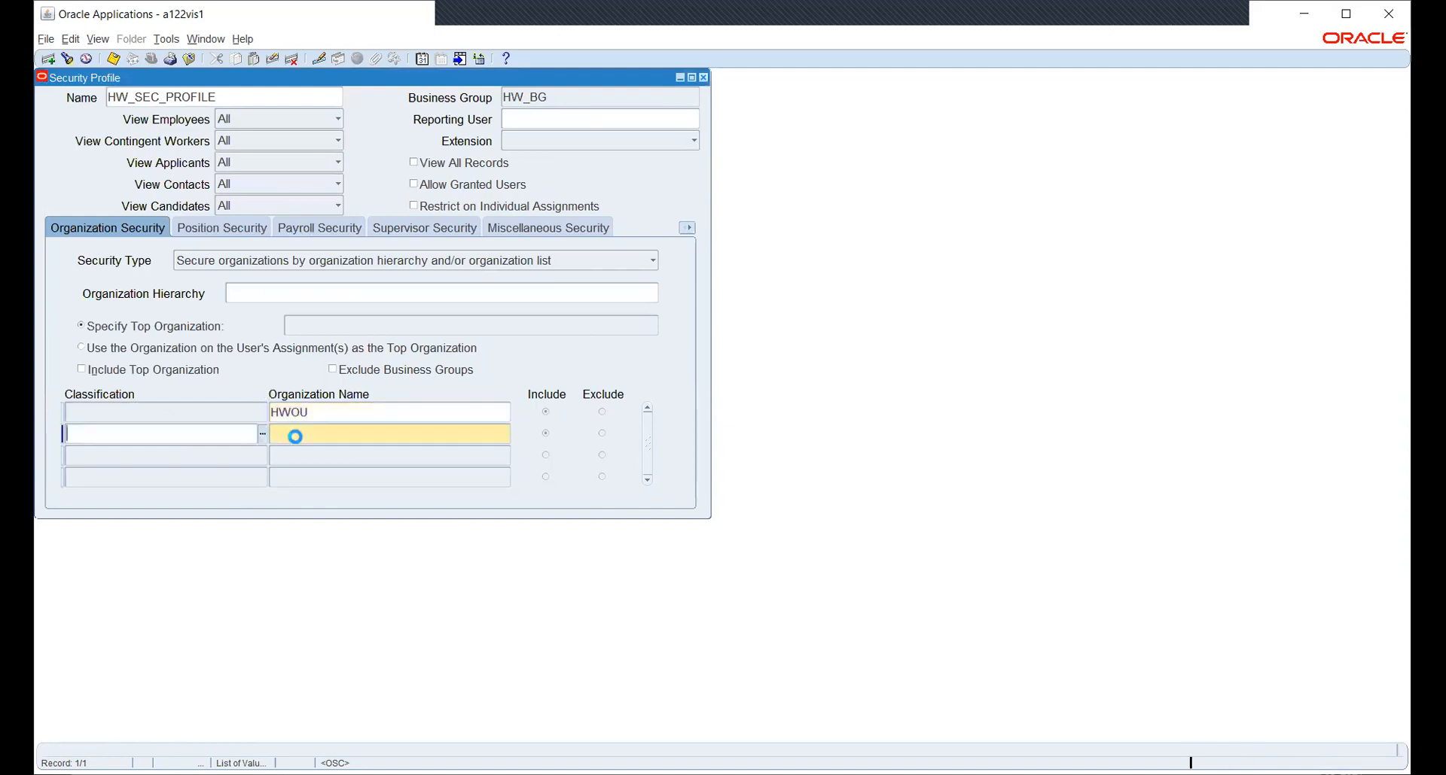
type("OPE")
key("Down")
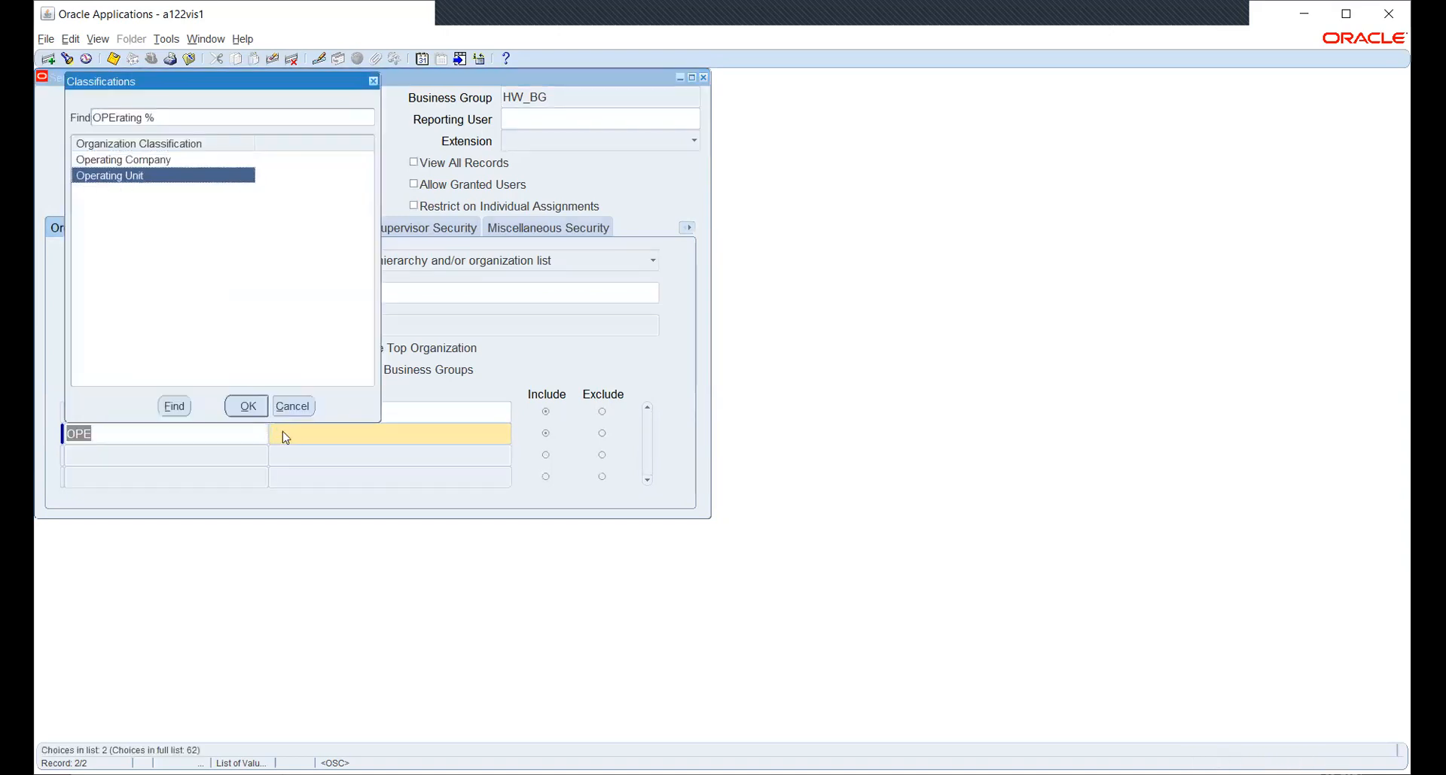
key("Return")
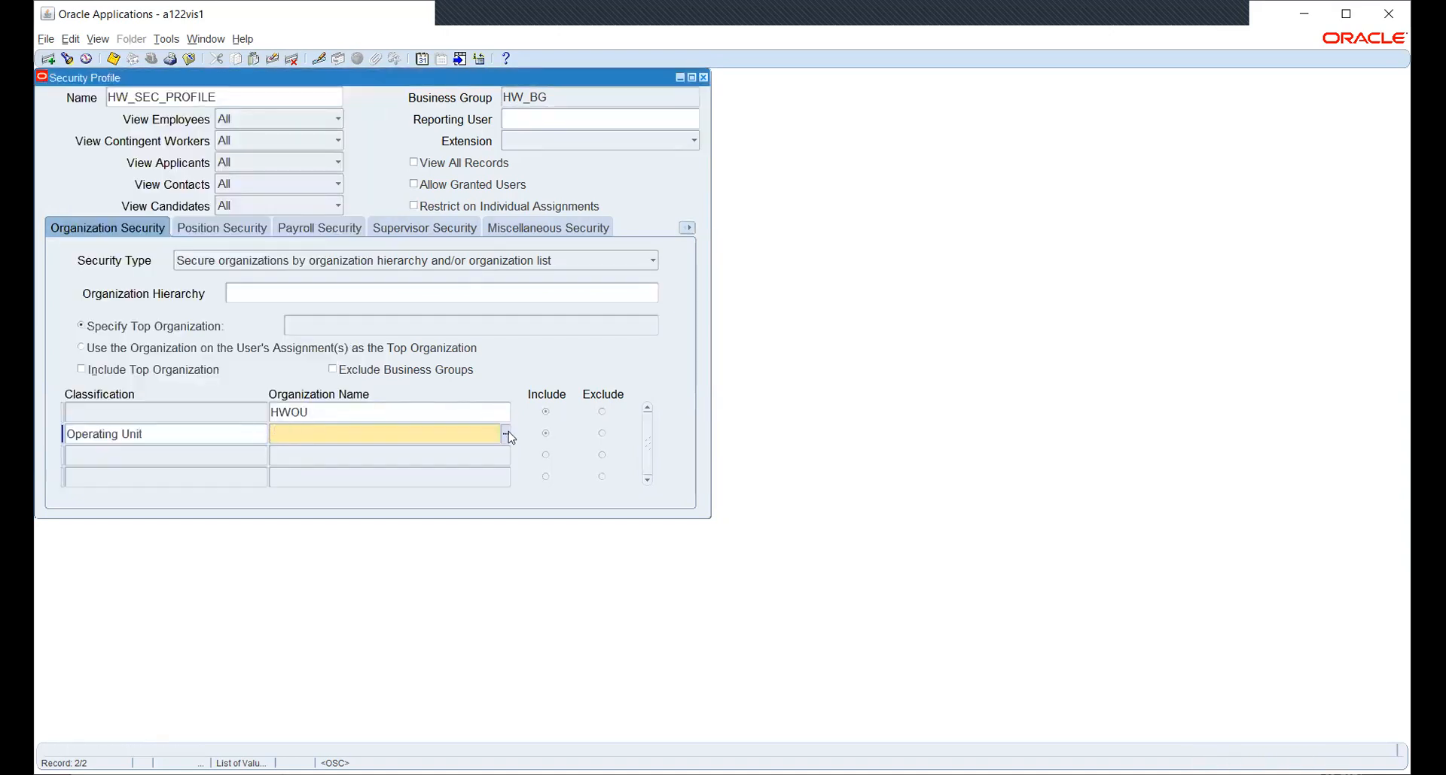
key("ctrl+l")
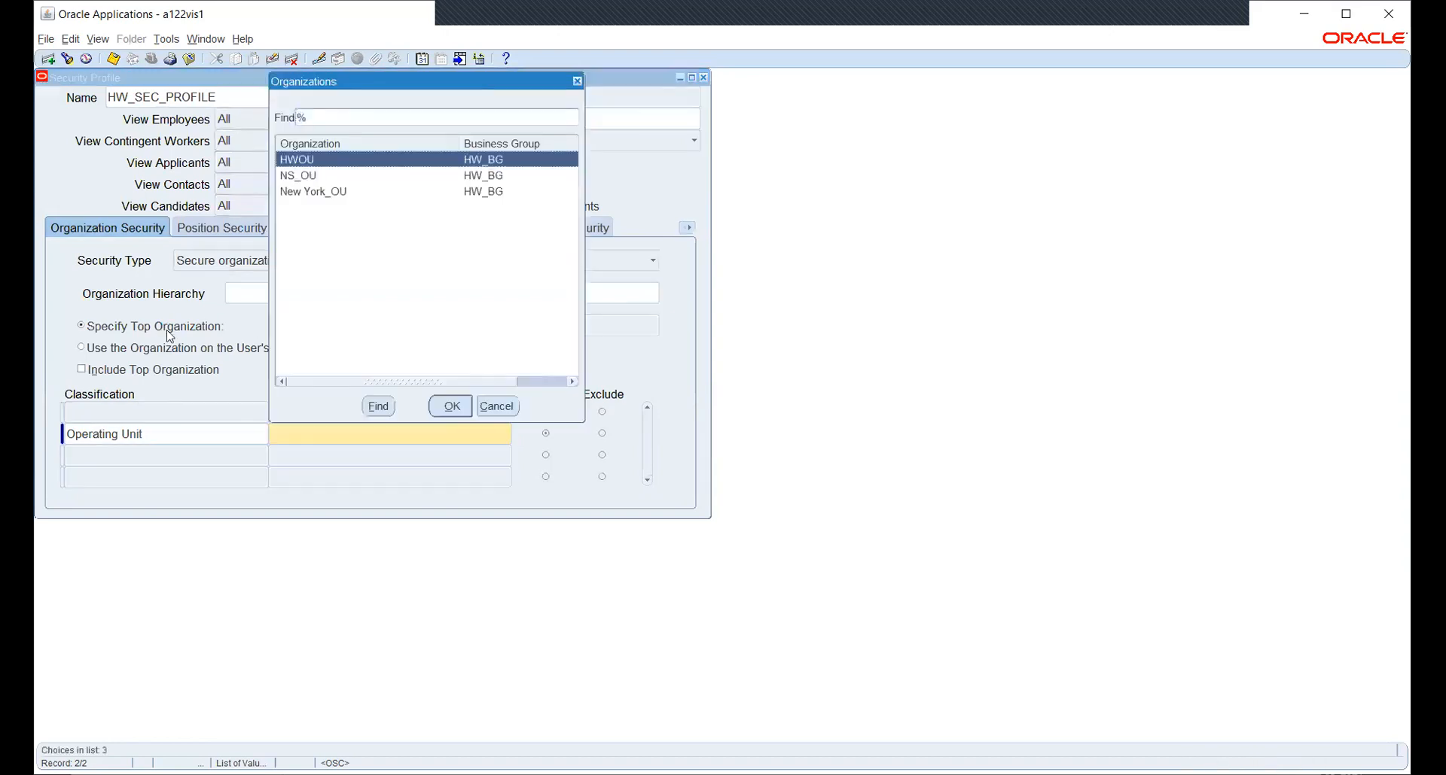
key("Down")
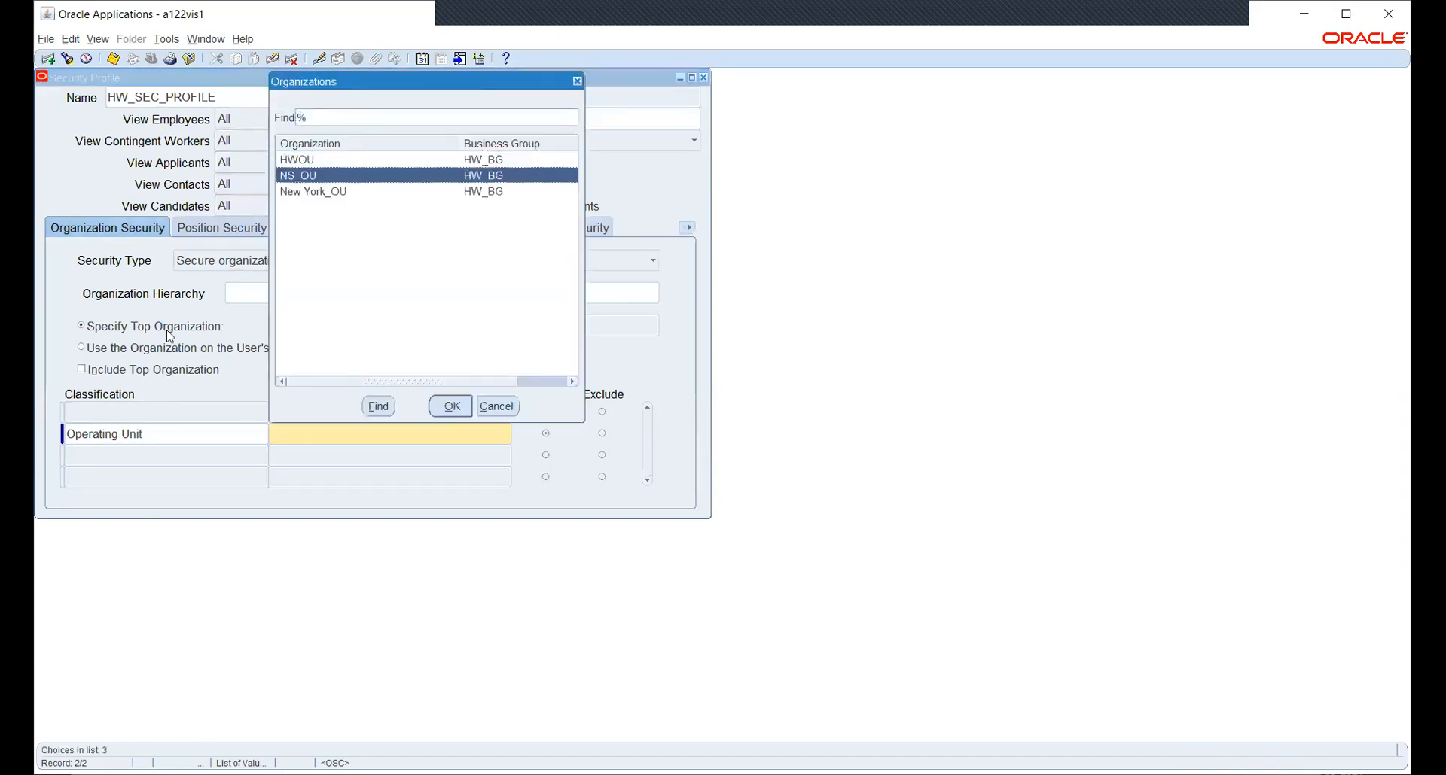
key("Return")
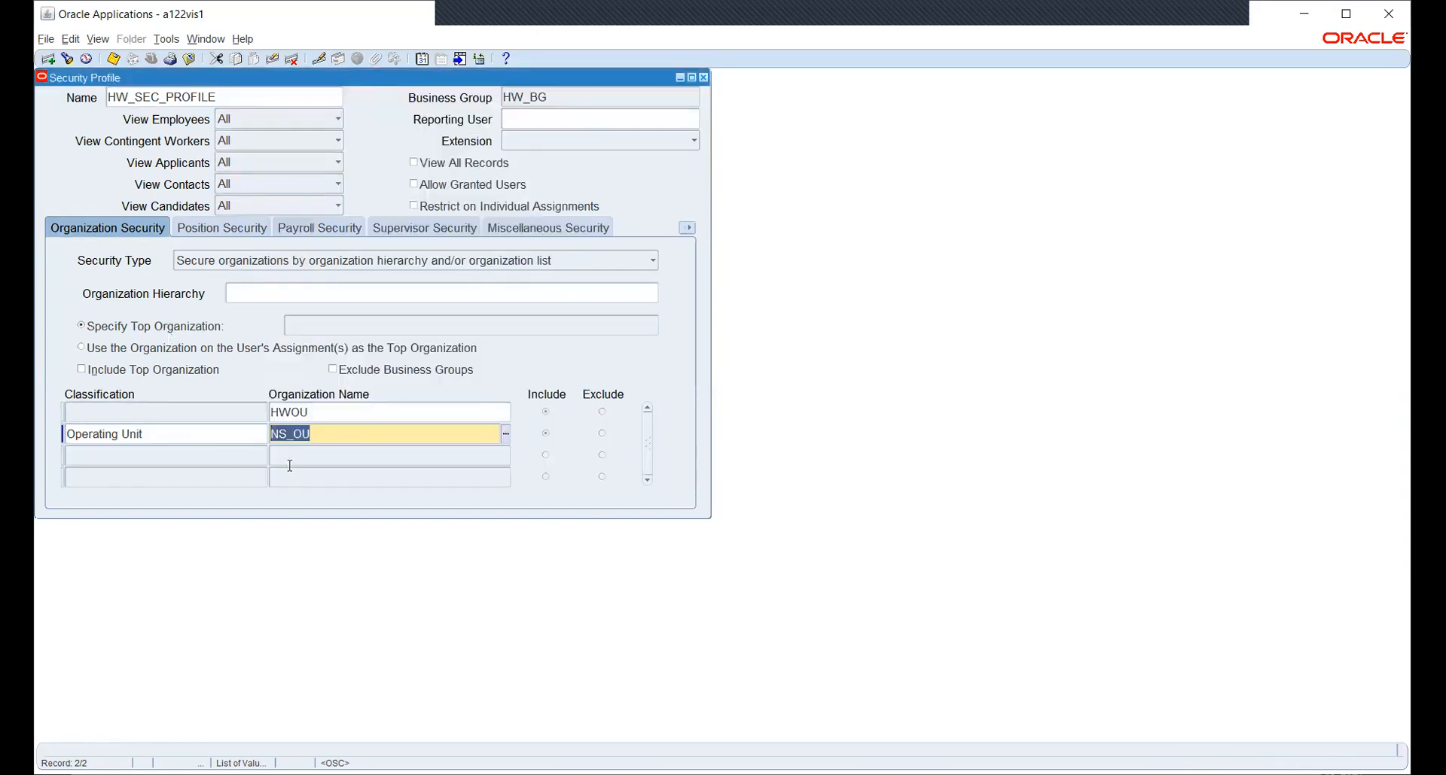
Add a third Operating Unit row for New York_OU, save the profile, and close the form.
left_click(243, 454)
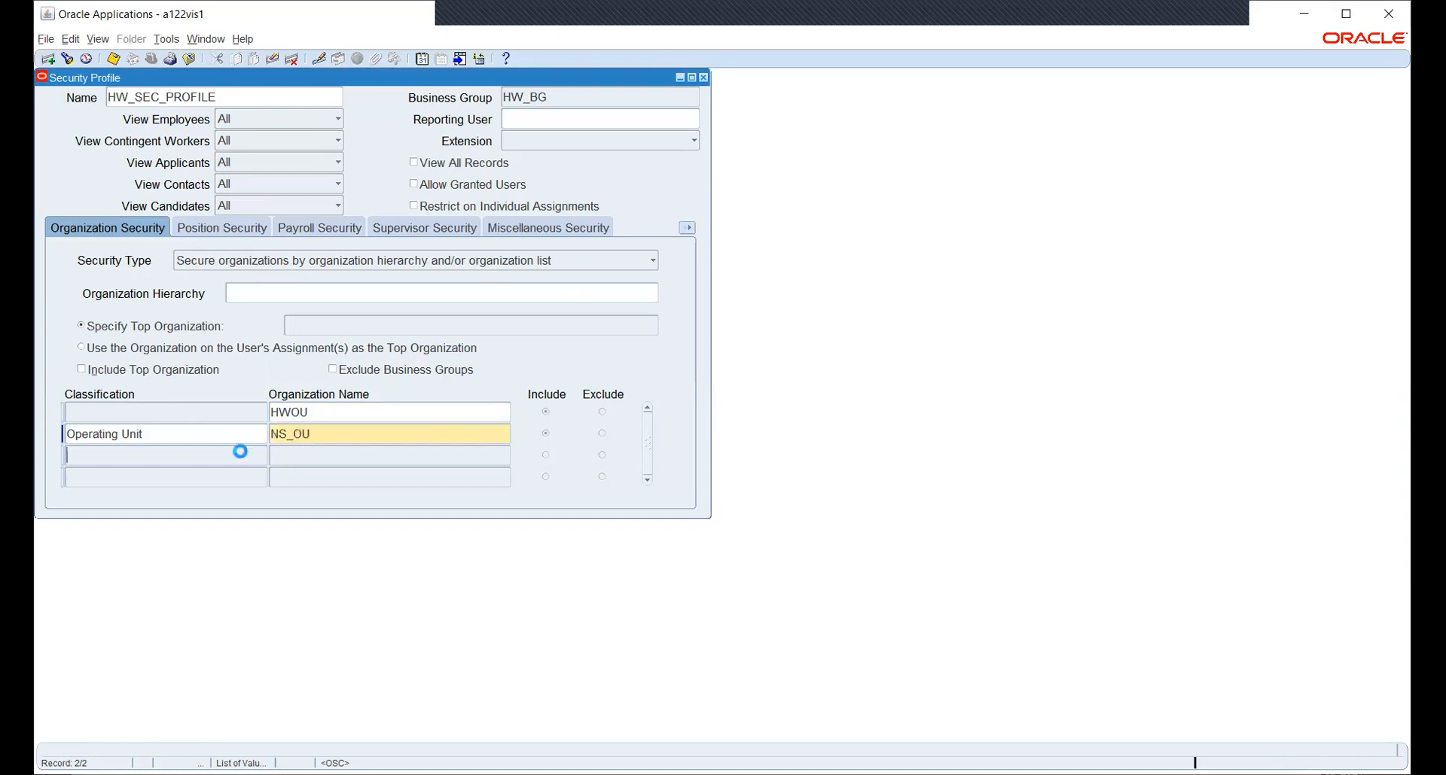
type("OPER")
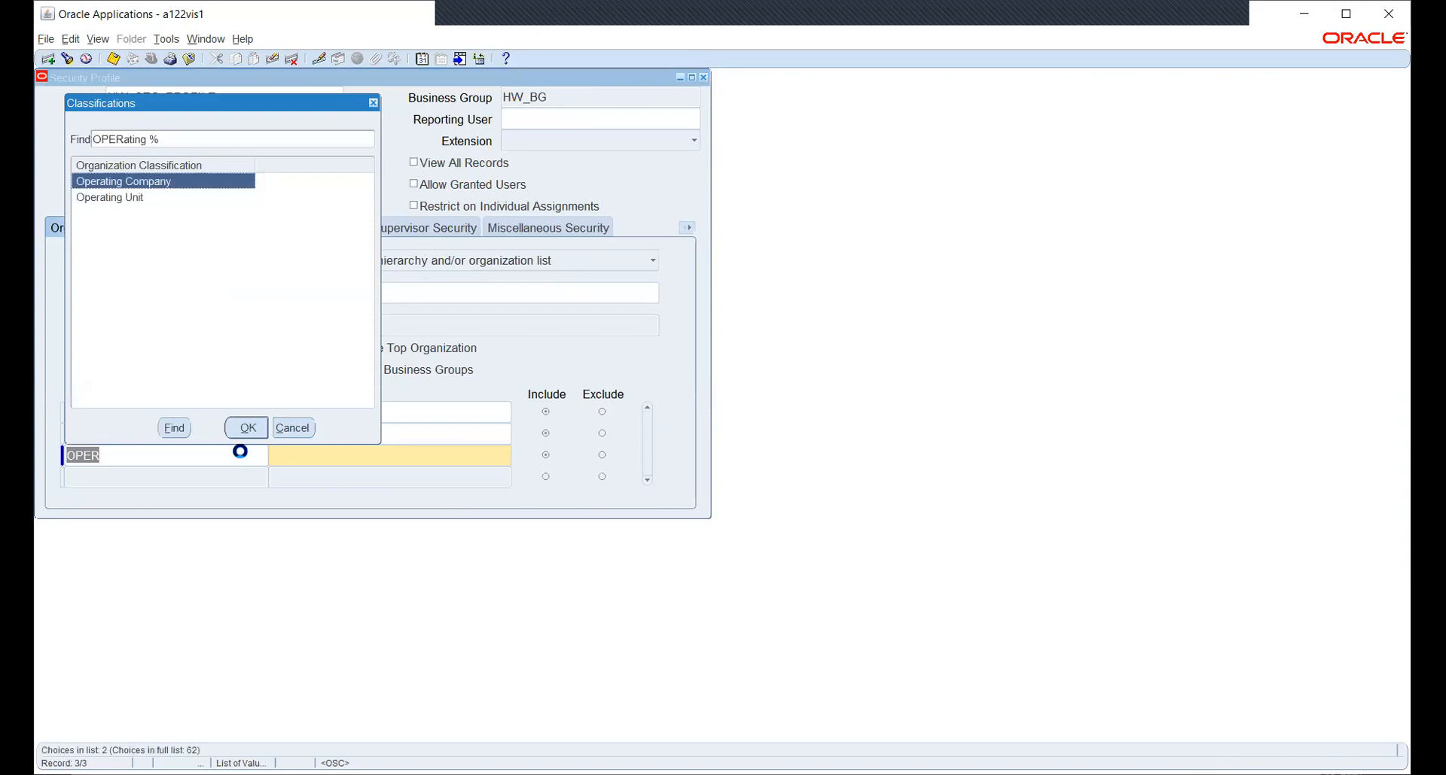
key("Down")
key("Return")
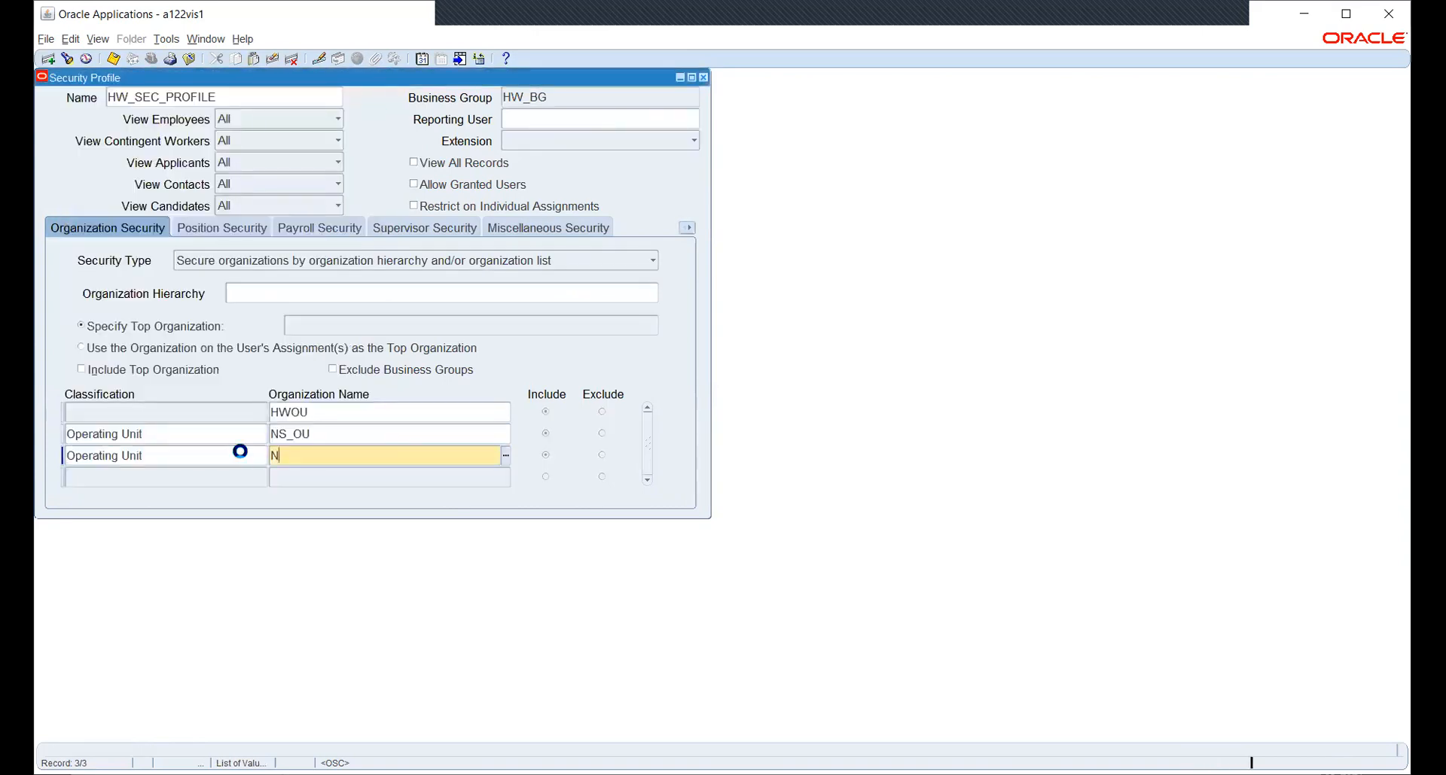
type("N")
key("Tab")
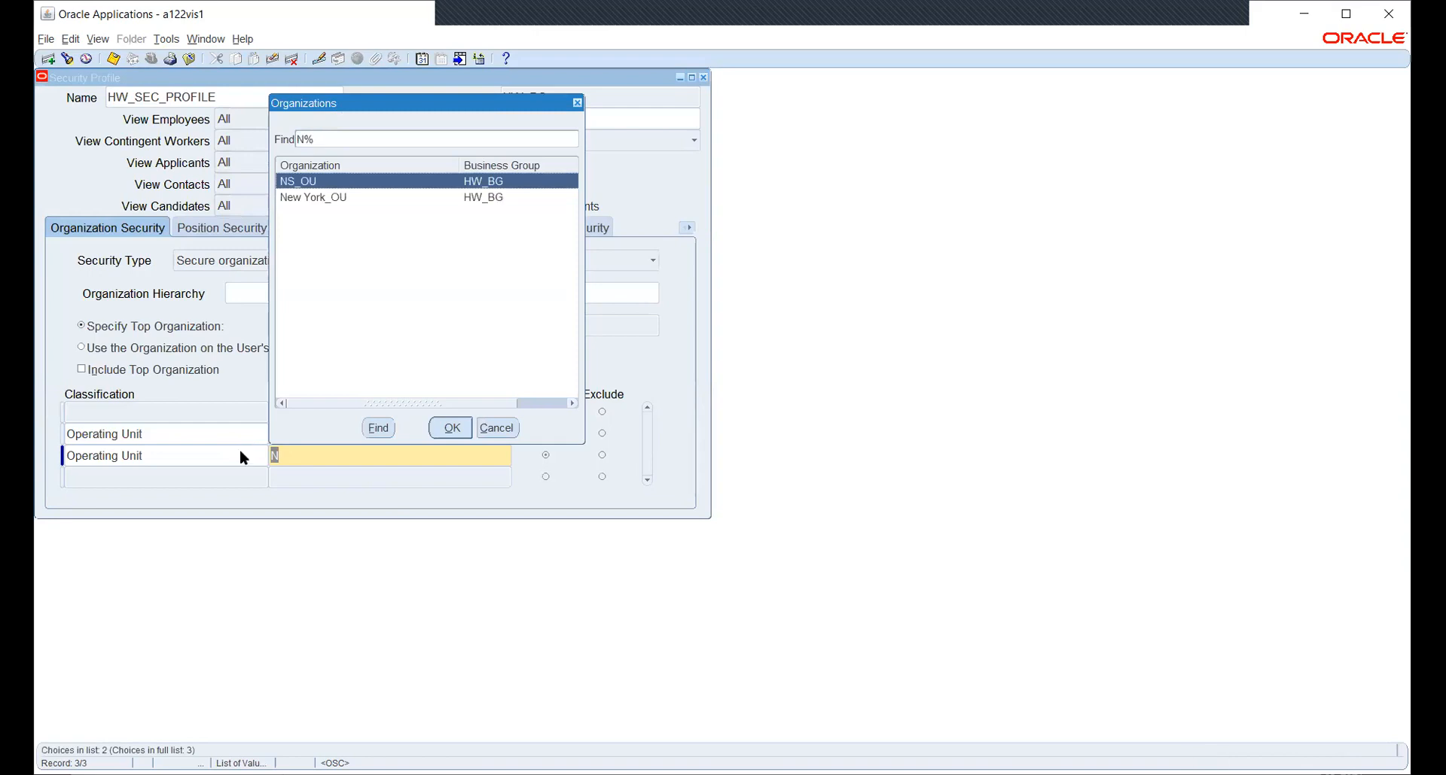
key("Down")
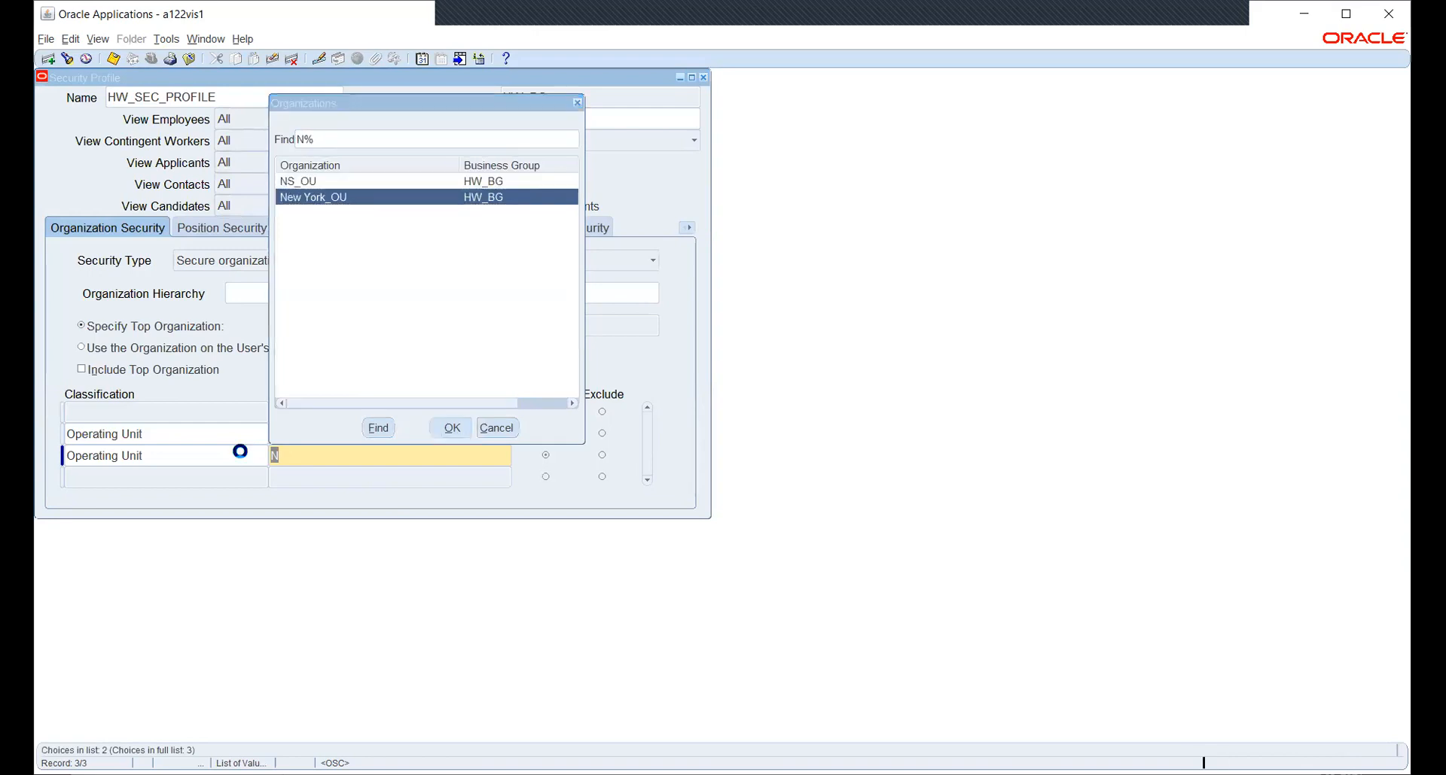
key("Return")
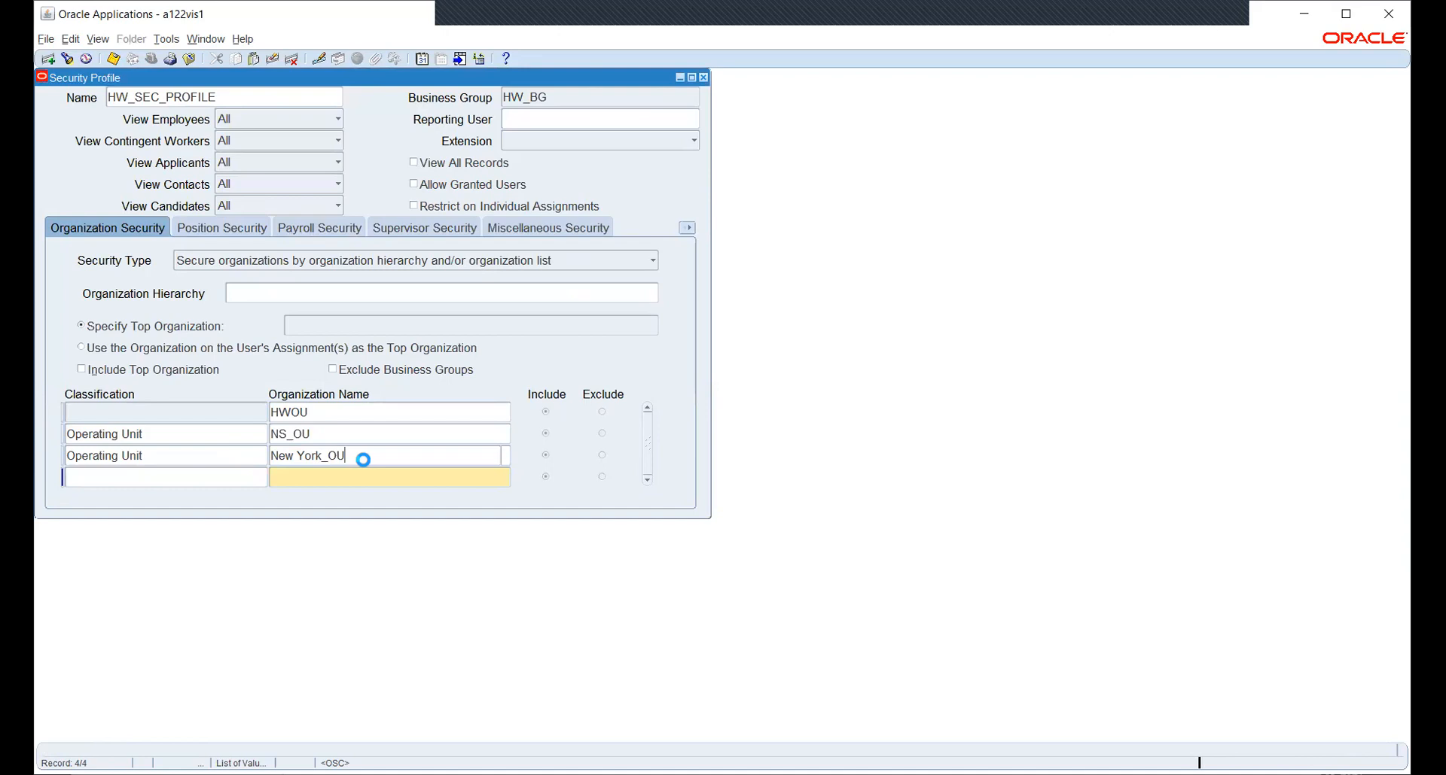
left_click(365, 459)
key("ctrl+s")
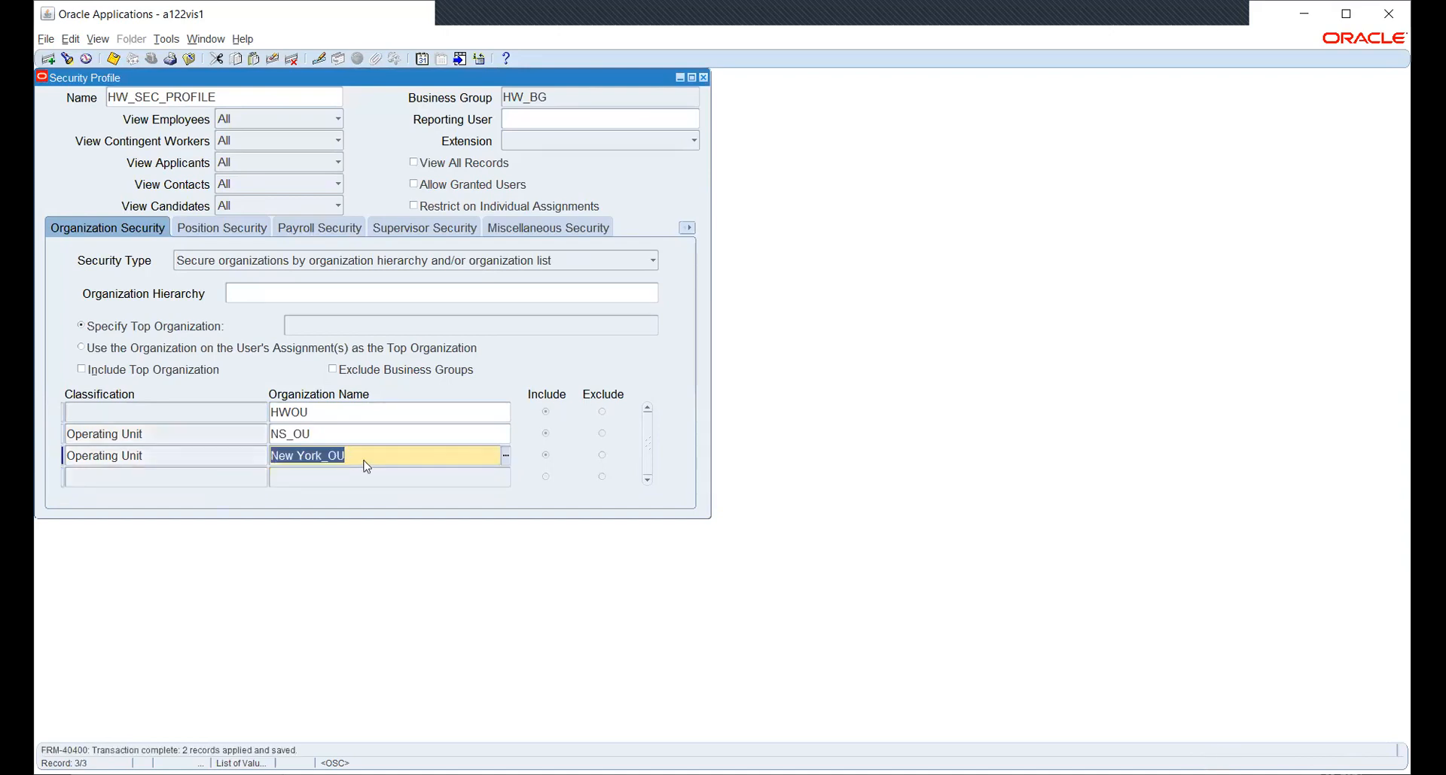
key("F4")
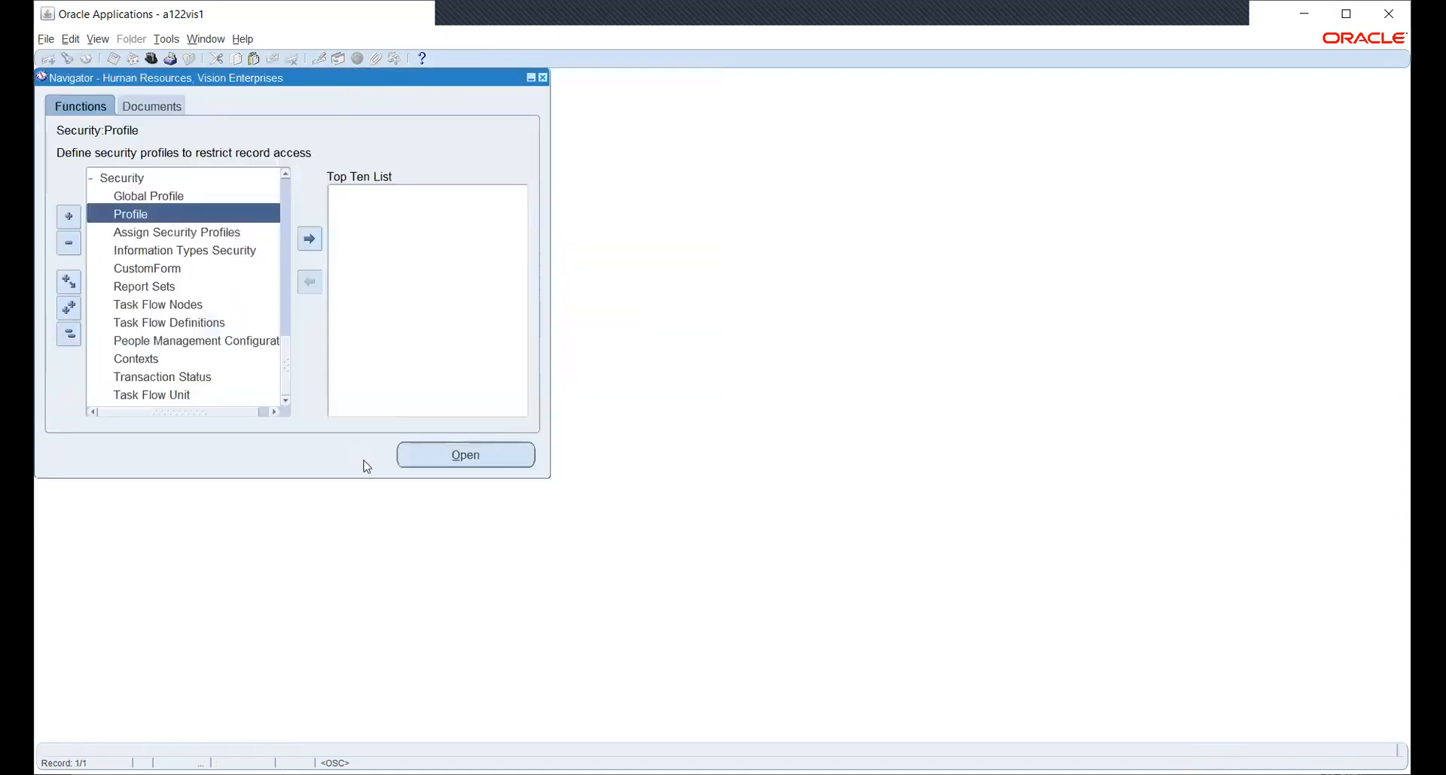
Start a new single request and choose Security List Maintenance.
left_click(69, 334)
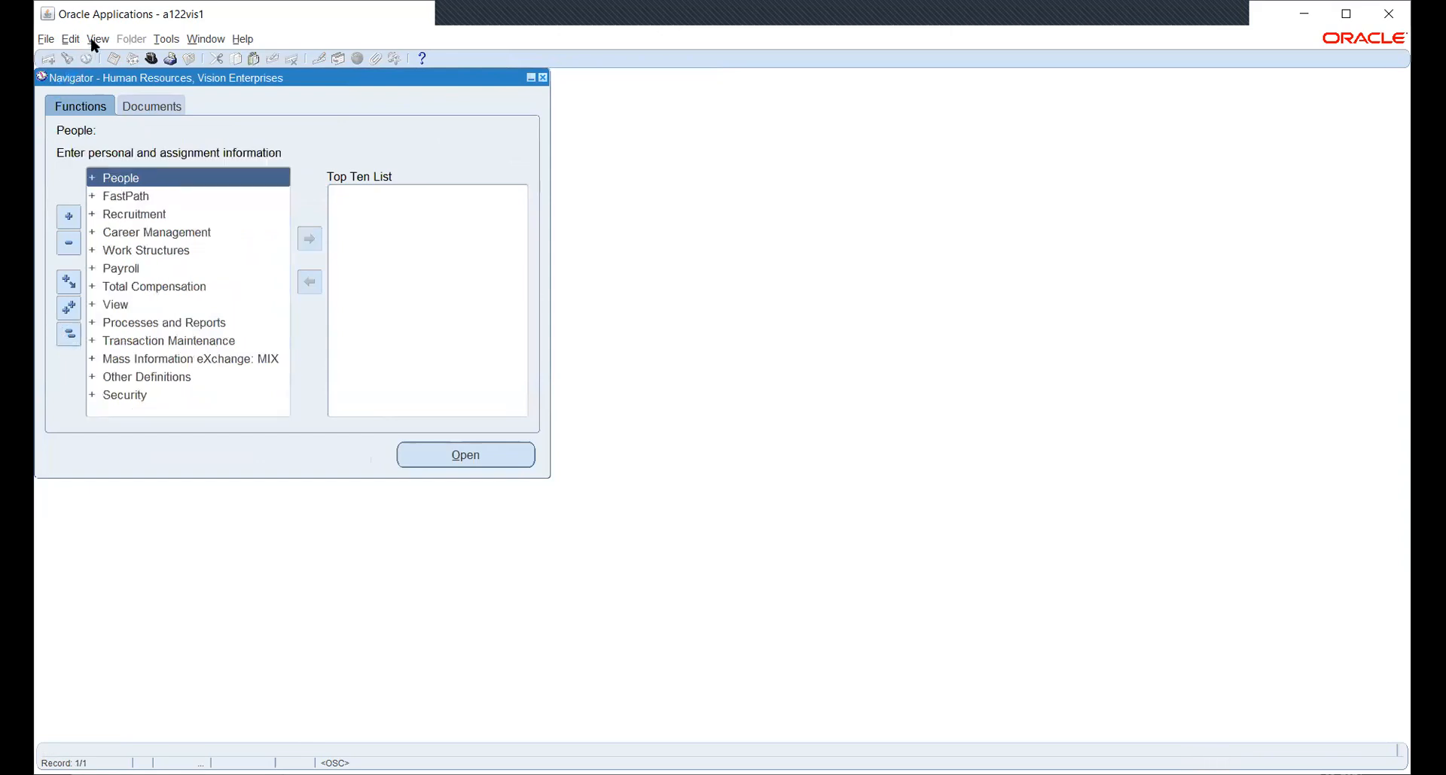
left_click(92, 40)
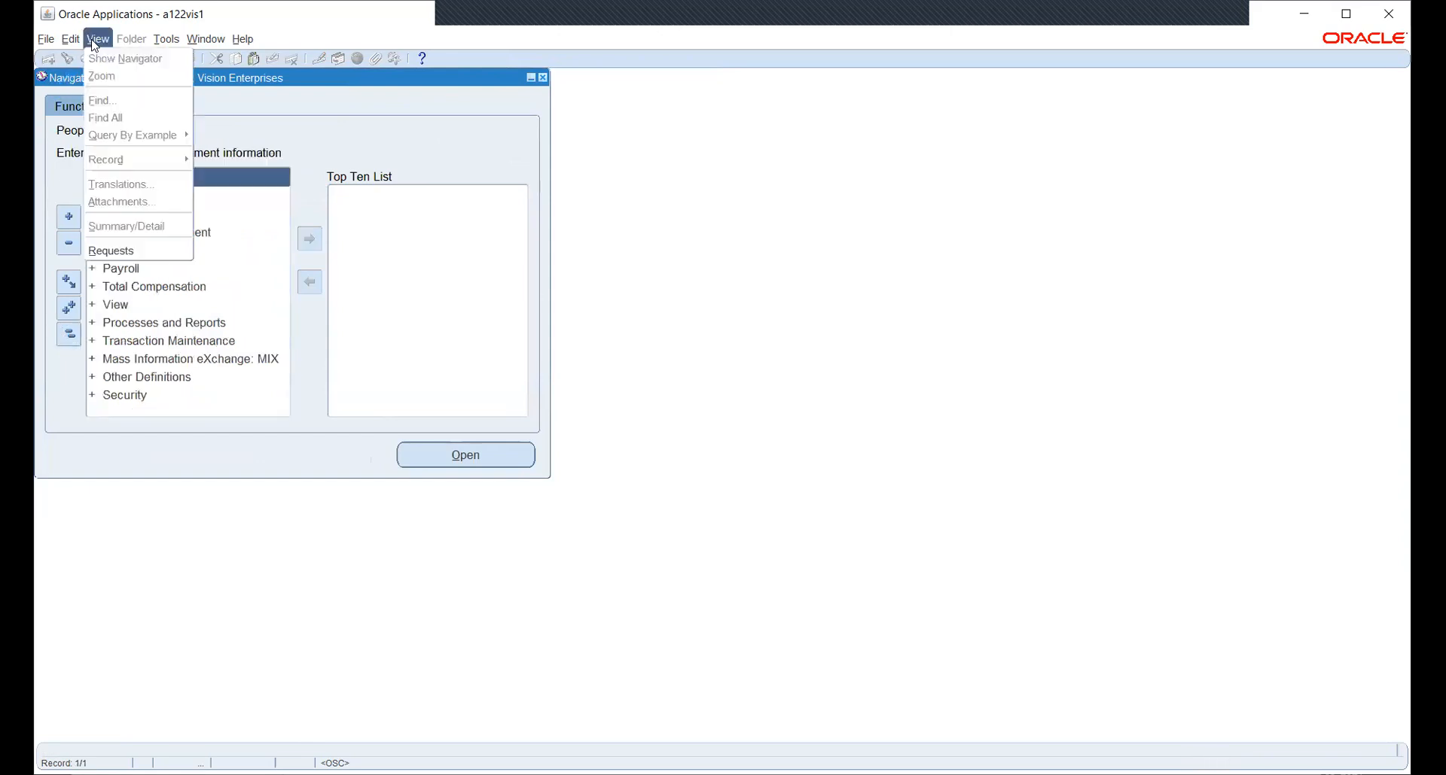
left_click(131, 253)
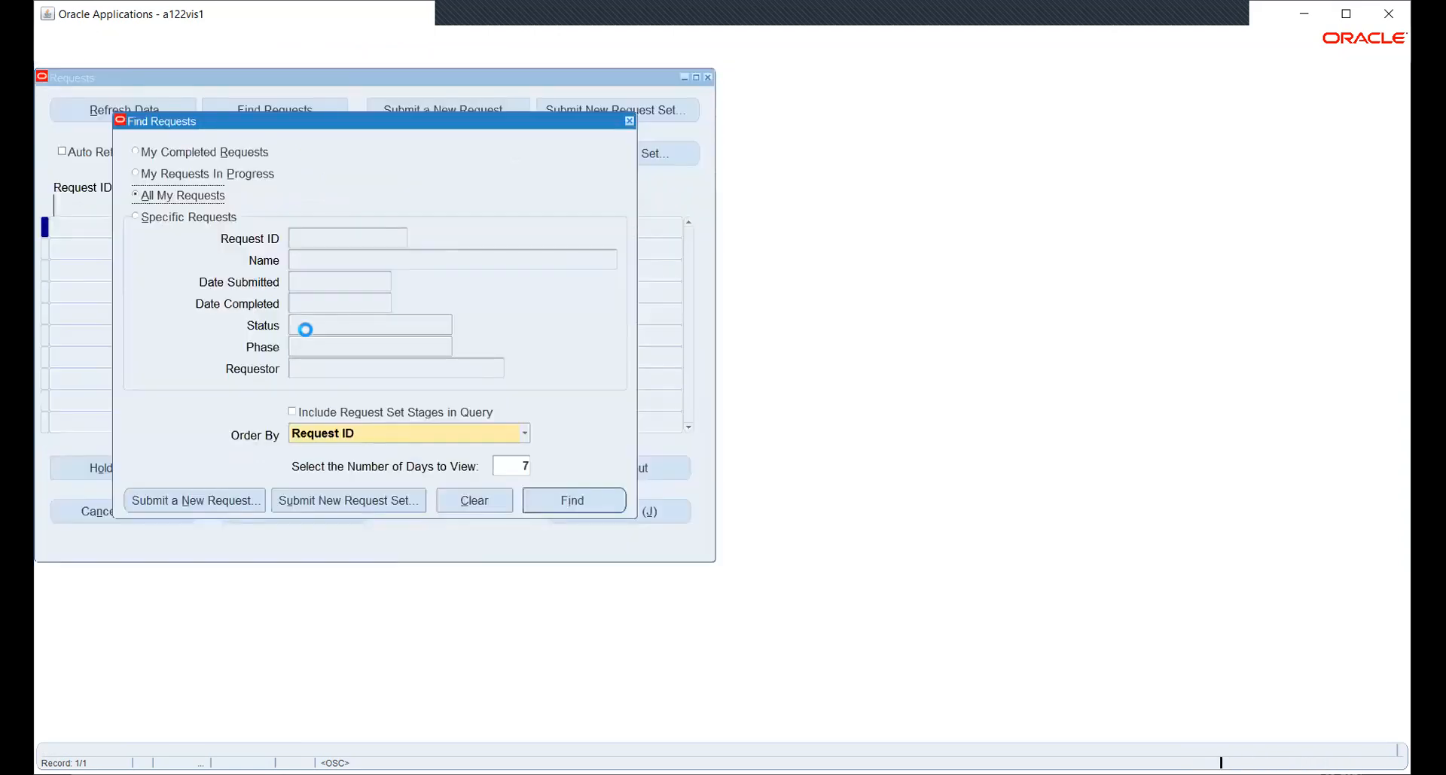
left_click(210, 500)
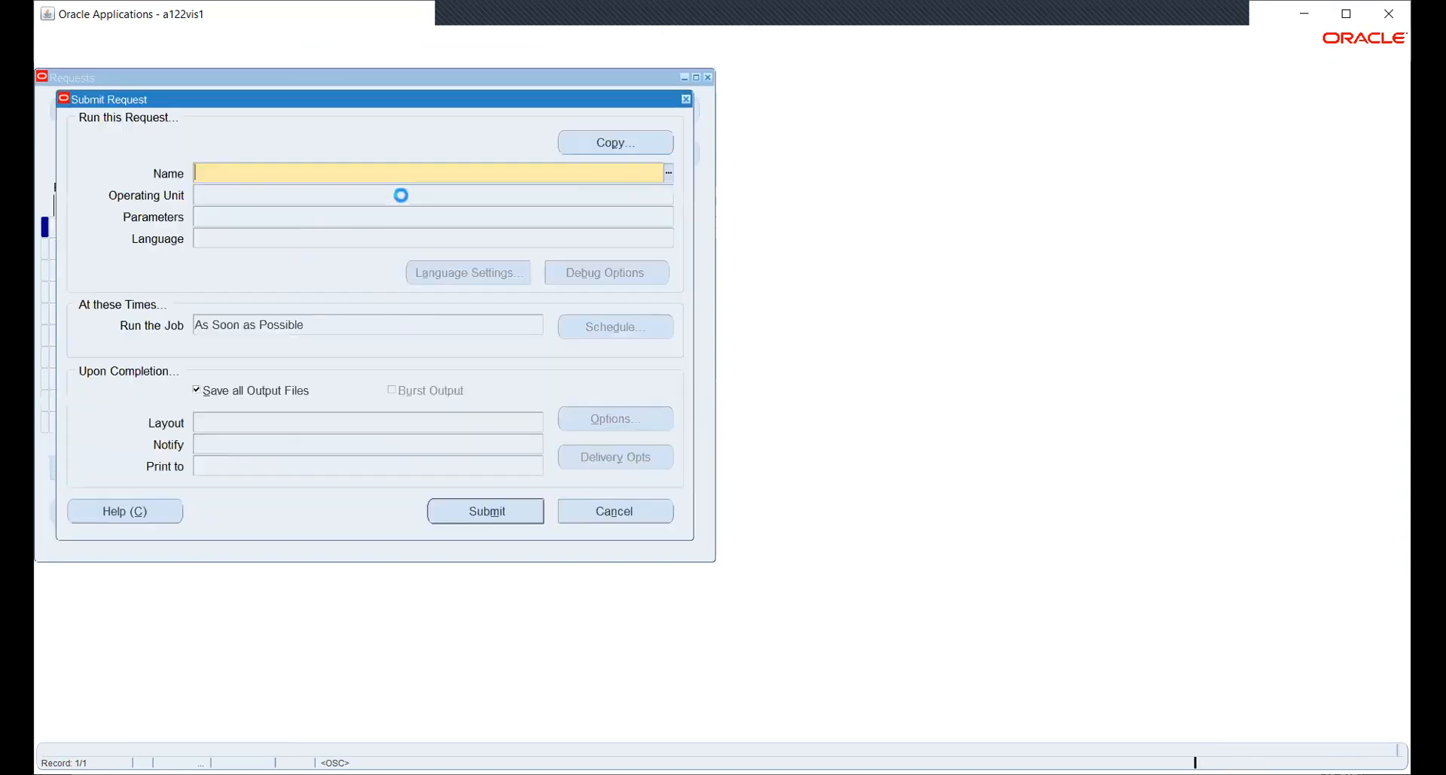
type("SEC")
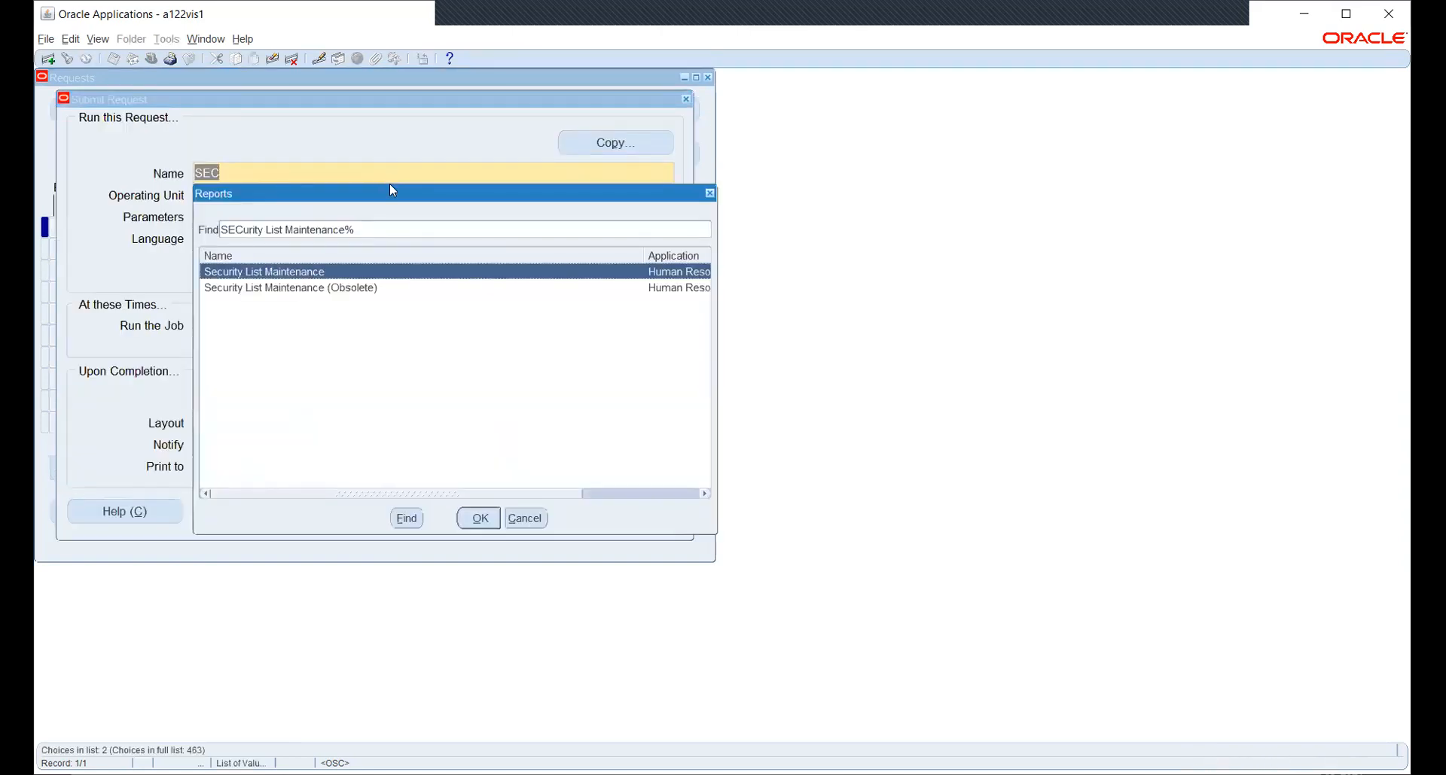
key("Return")
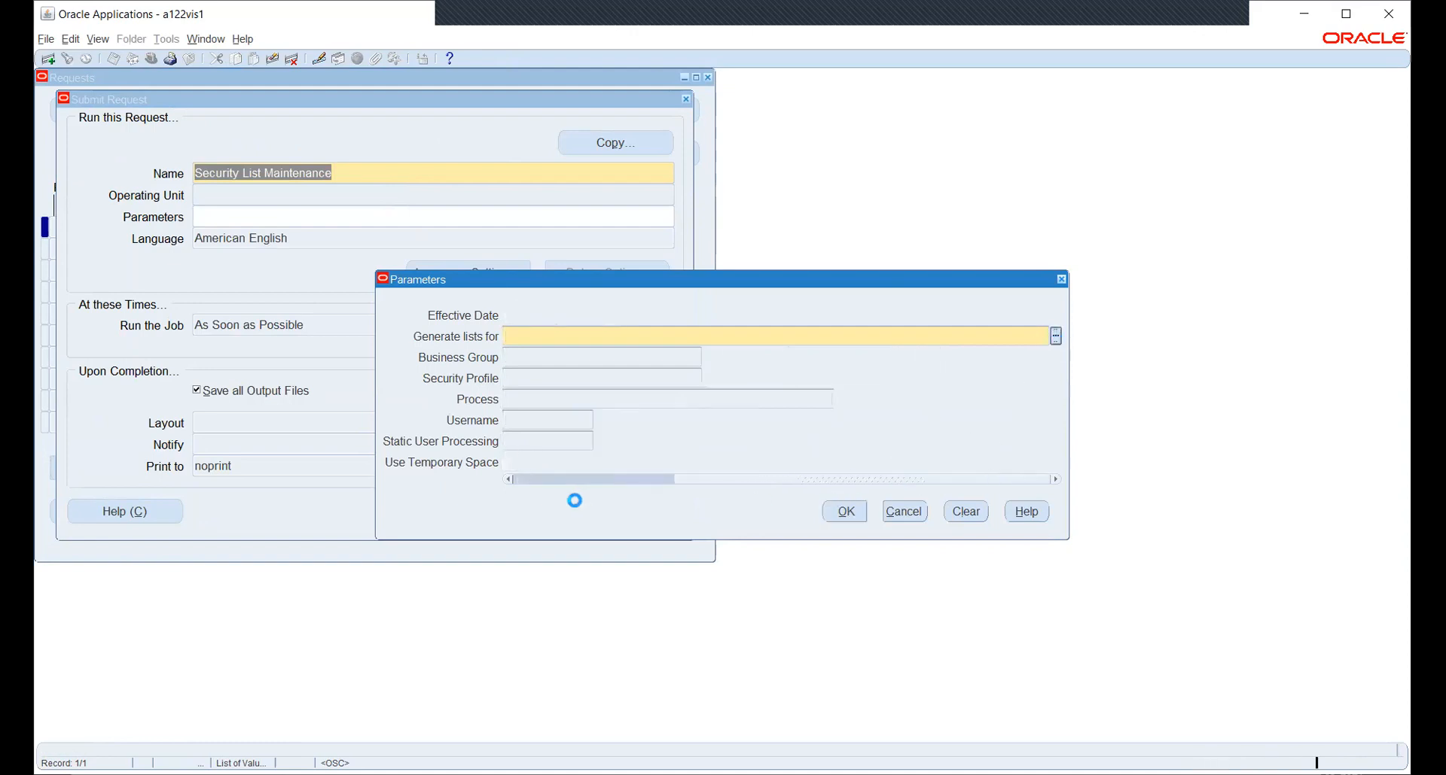
Generate lists for All Security Profiles, submit the request, and check its status.
left_click(123, 344)
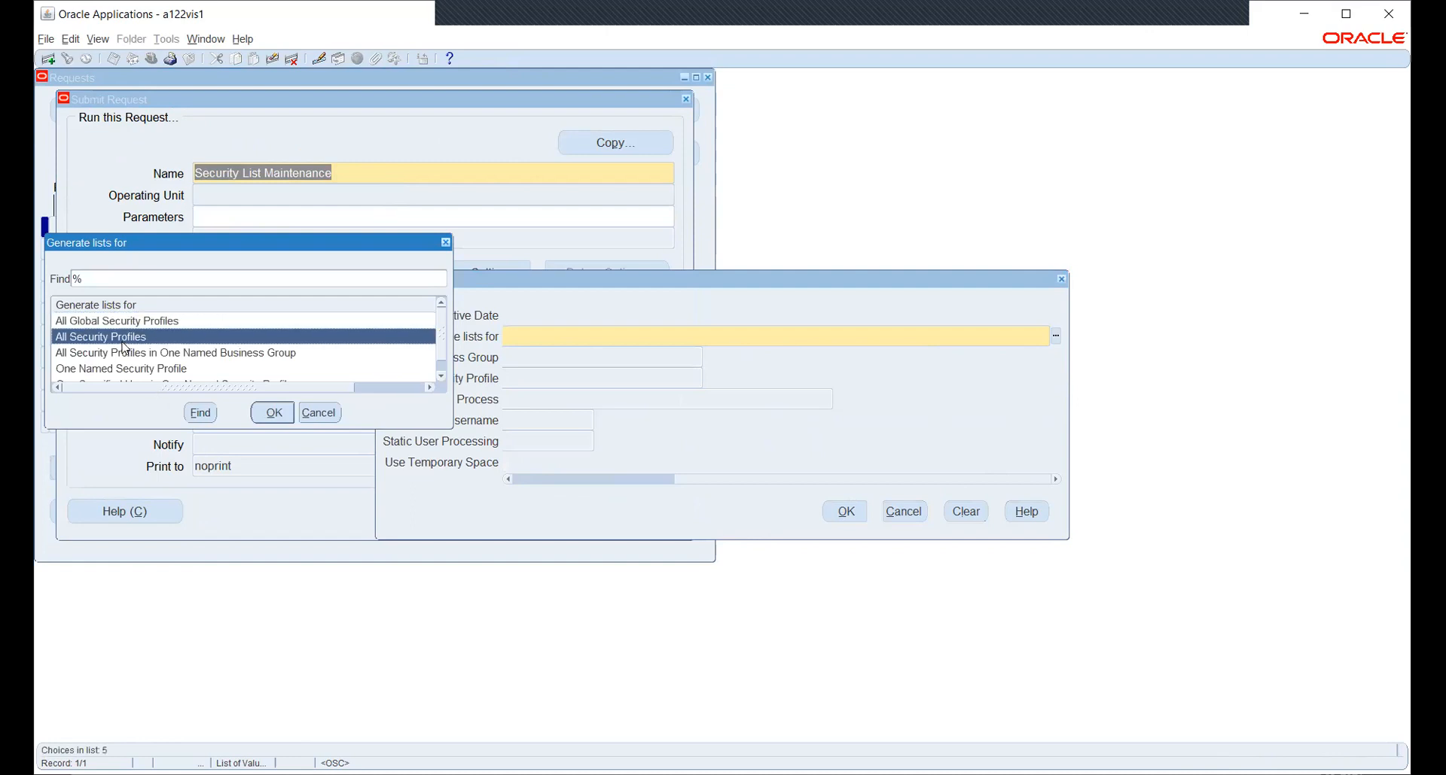
left_click(271, 413)
left_click(837, 509)
left_click(458, 504)
left_click(780, 452)
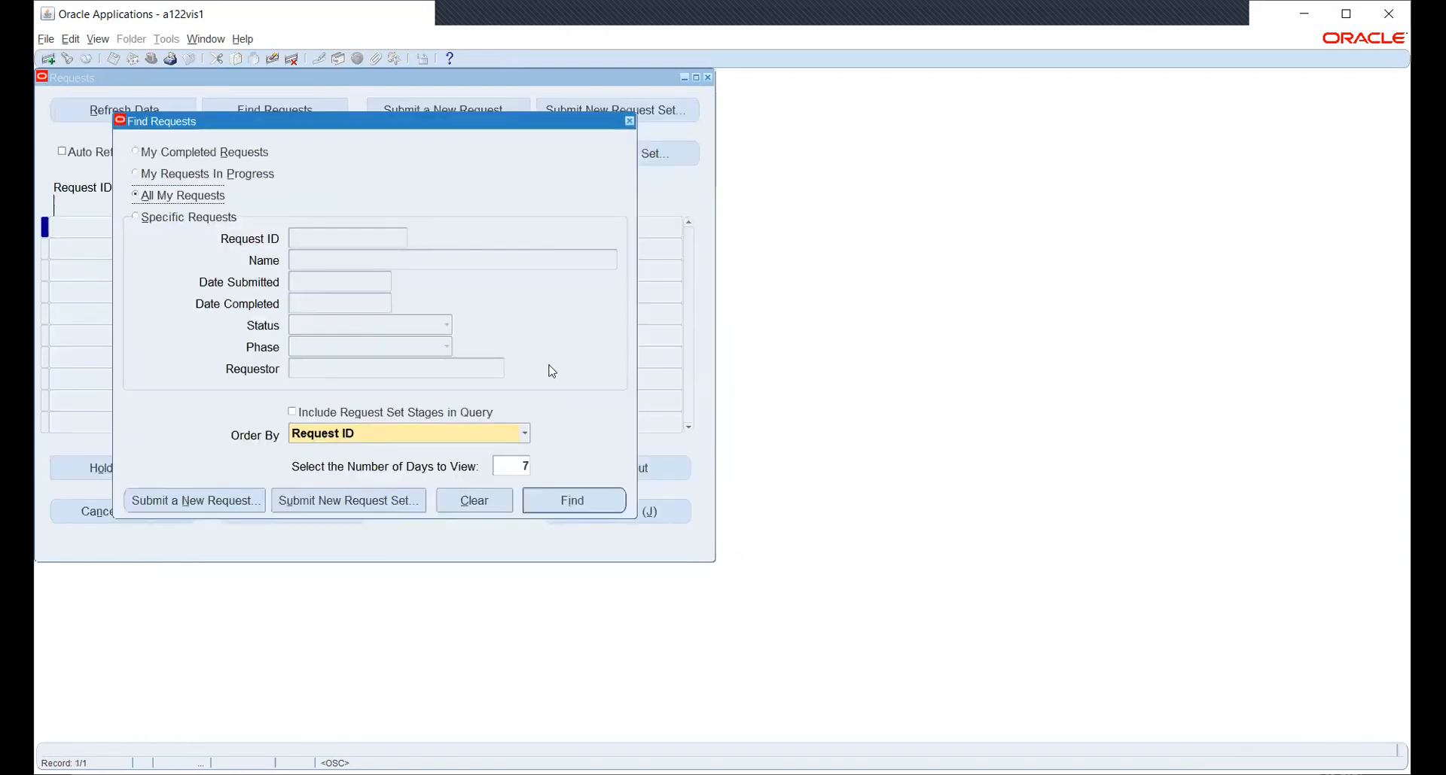
left_click(585, 502)
left_click(708, 79)
Switch to the General Ledger, Vision Operations (USA) responsibility.
left_click(149, 60)
type("g")
key("Down")
key("Down")
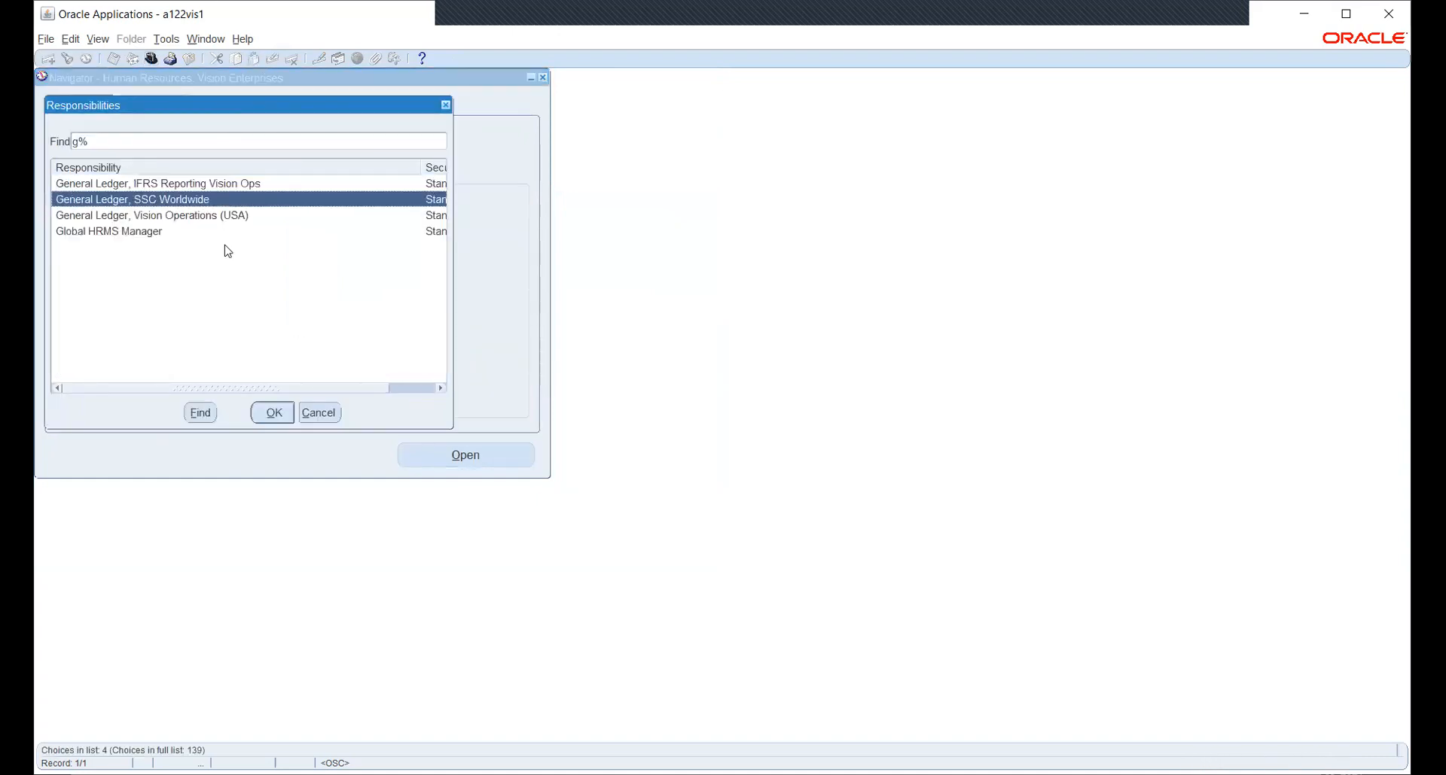
key("Return")
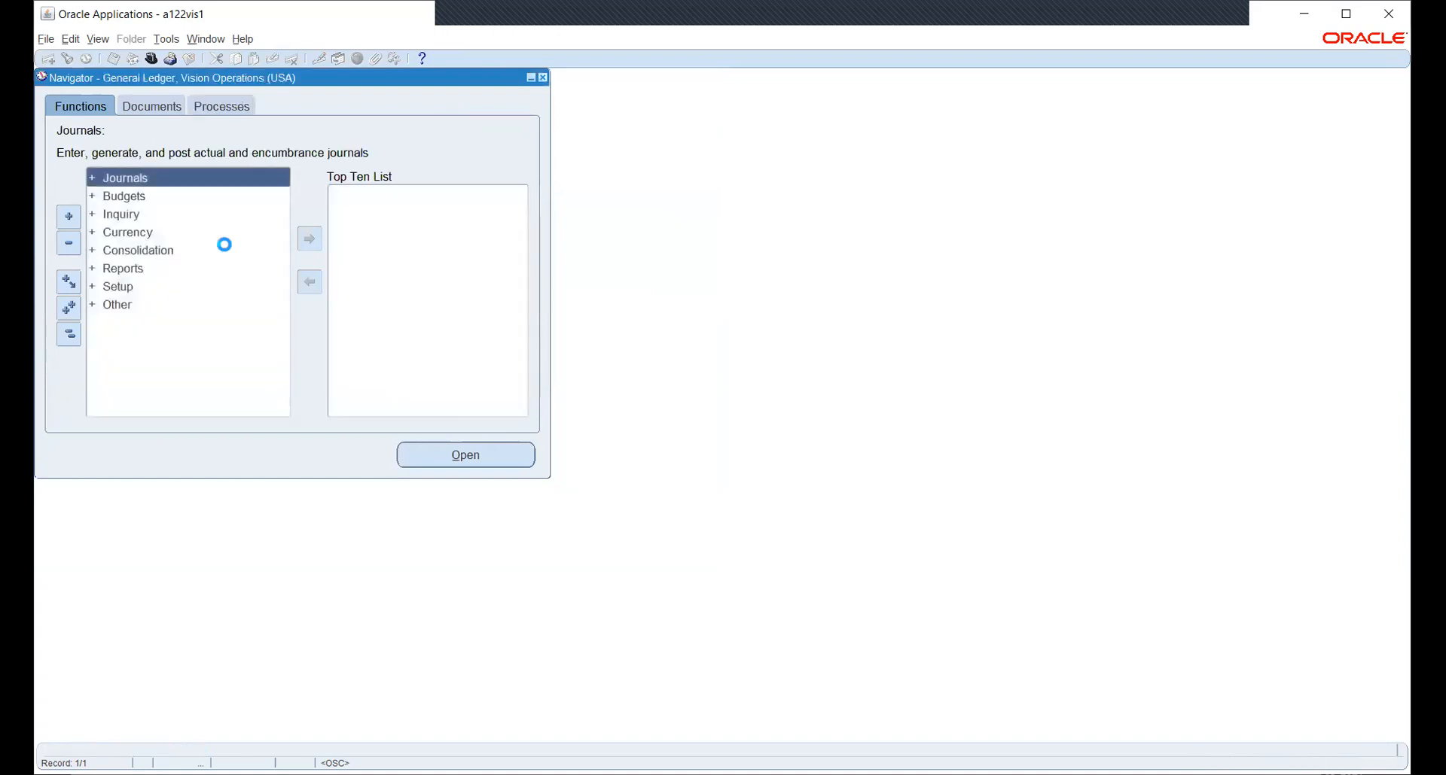
Expand Setup > Financials > Accounting Setup Manager and launch Accounting Setups.
key("Down")
key("Down")
key("Down")
key("Down")
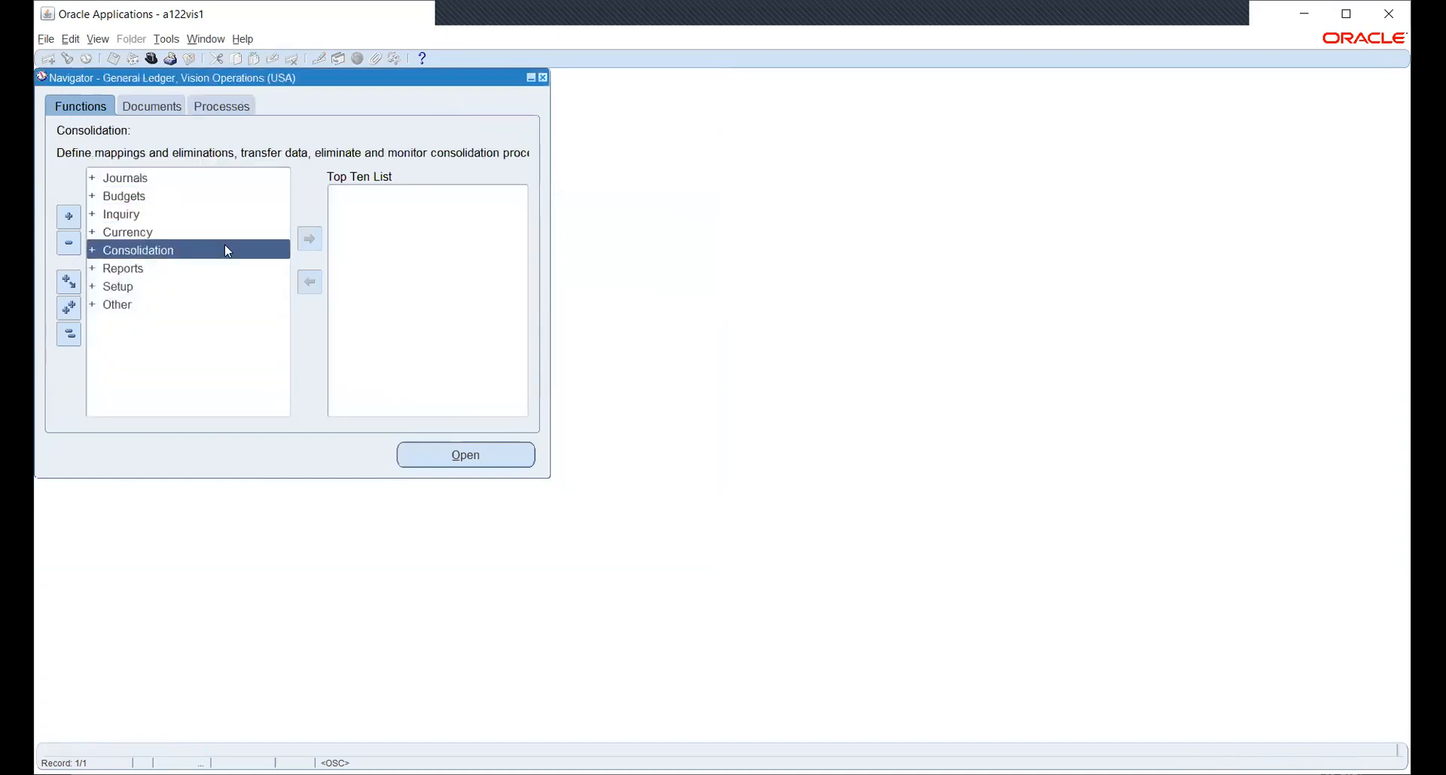
key("Down")
key("Down")
key("Return")
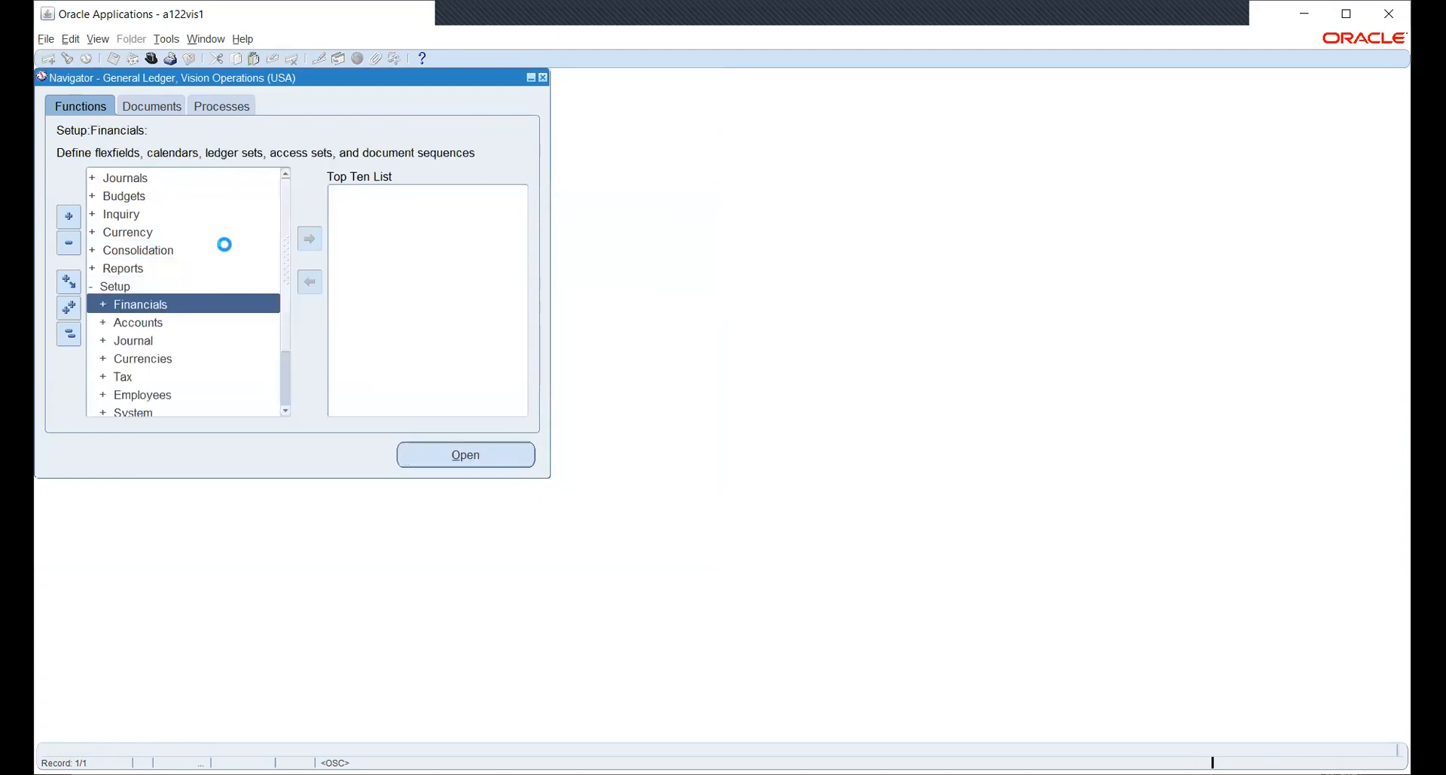
key("Return")
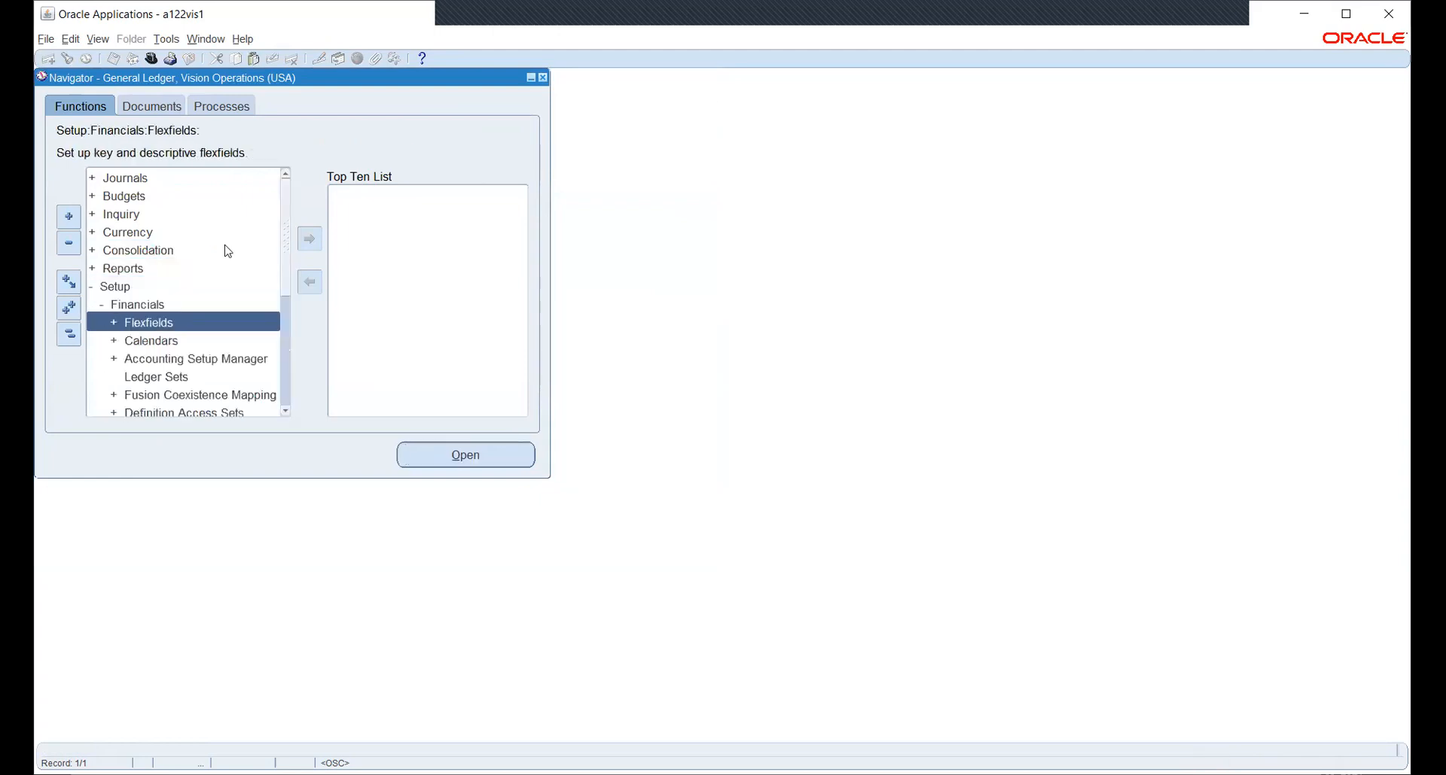
key("Down")
key("Down")
key("Return")
key("Return")
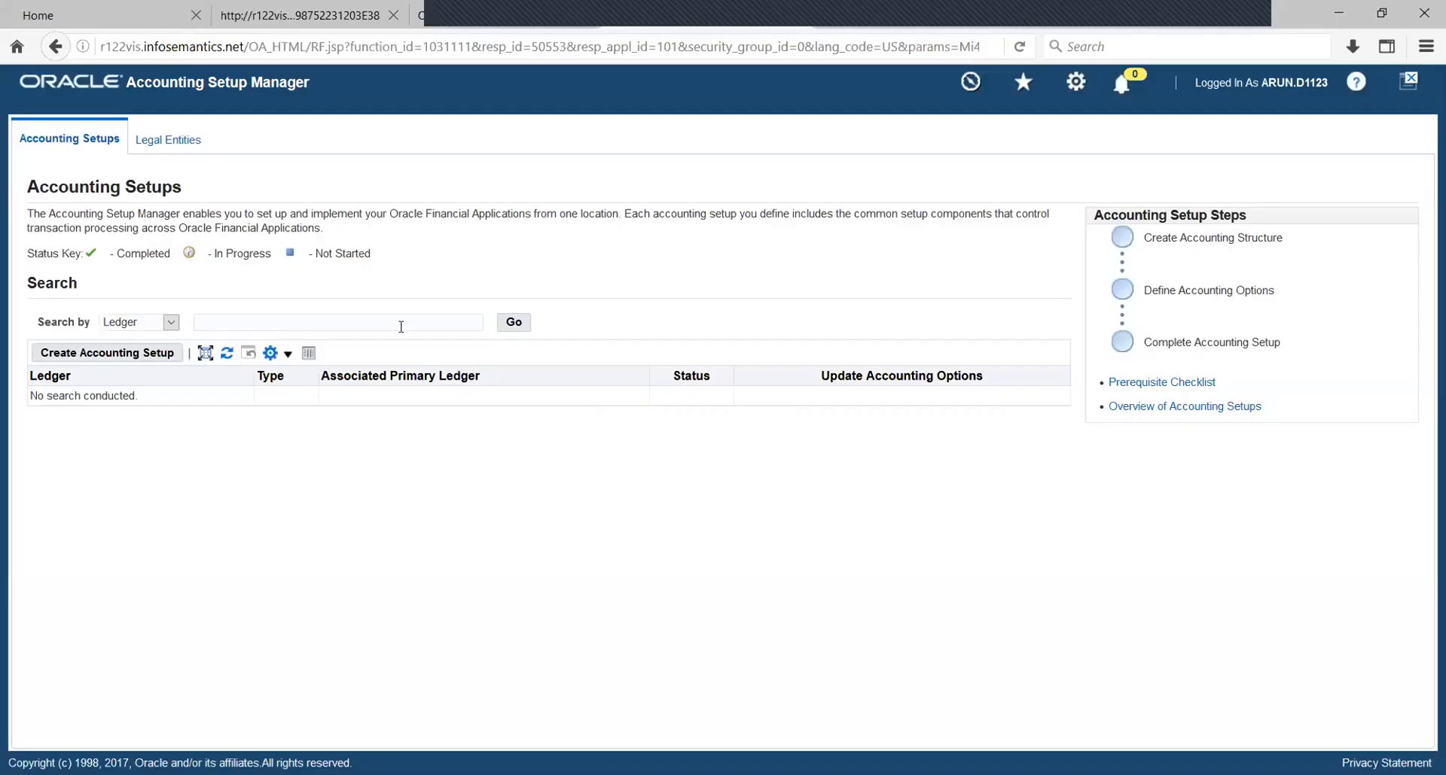
Search ledgers for HW% and review HW_PL's operating units: New York_OU, NS_OU and HWOU.
type("HW")
key("Return")
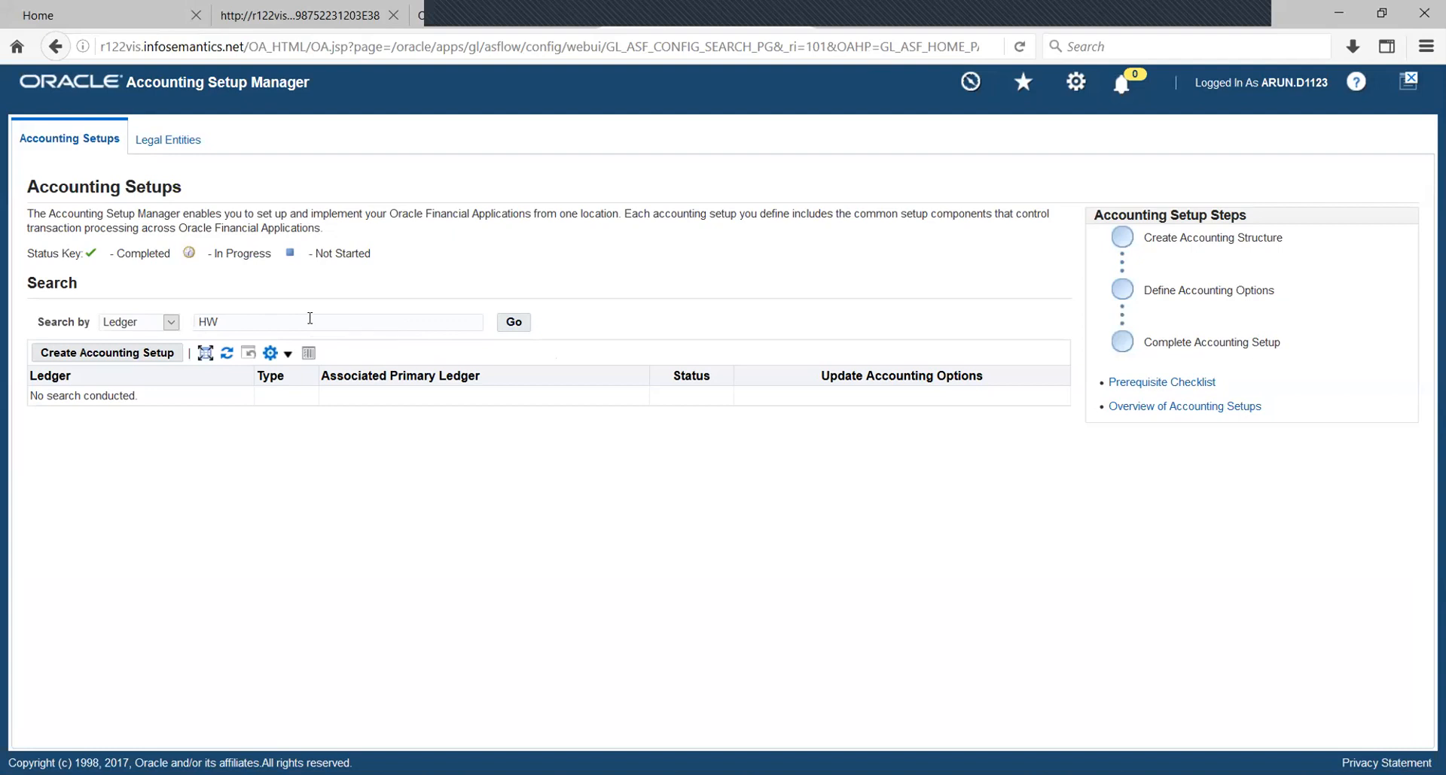
type("%")
left_click(512, 323)
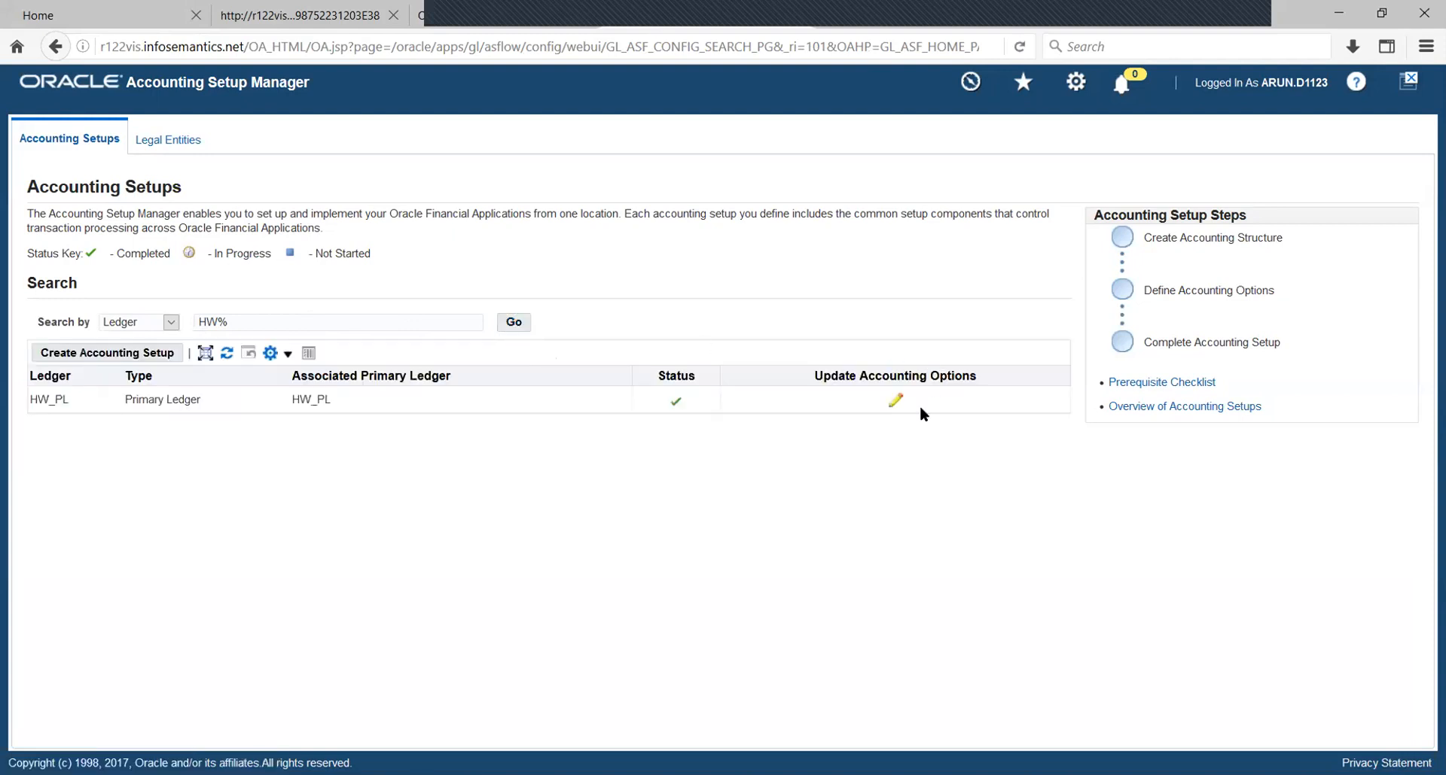
left_click(894, 400)
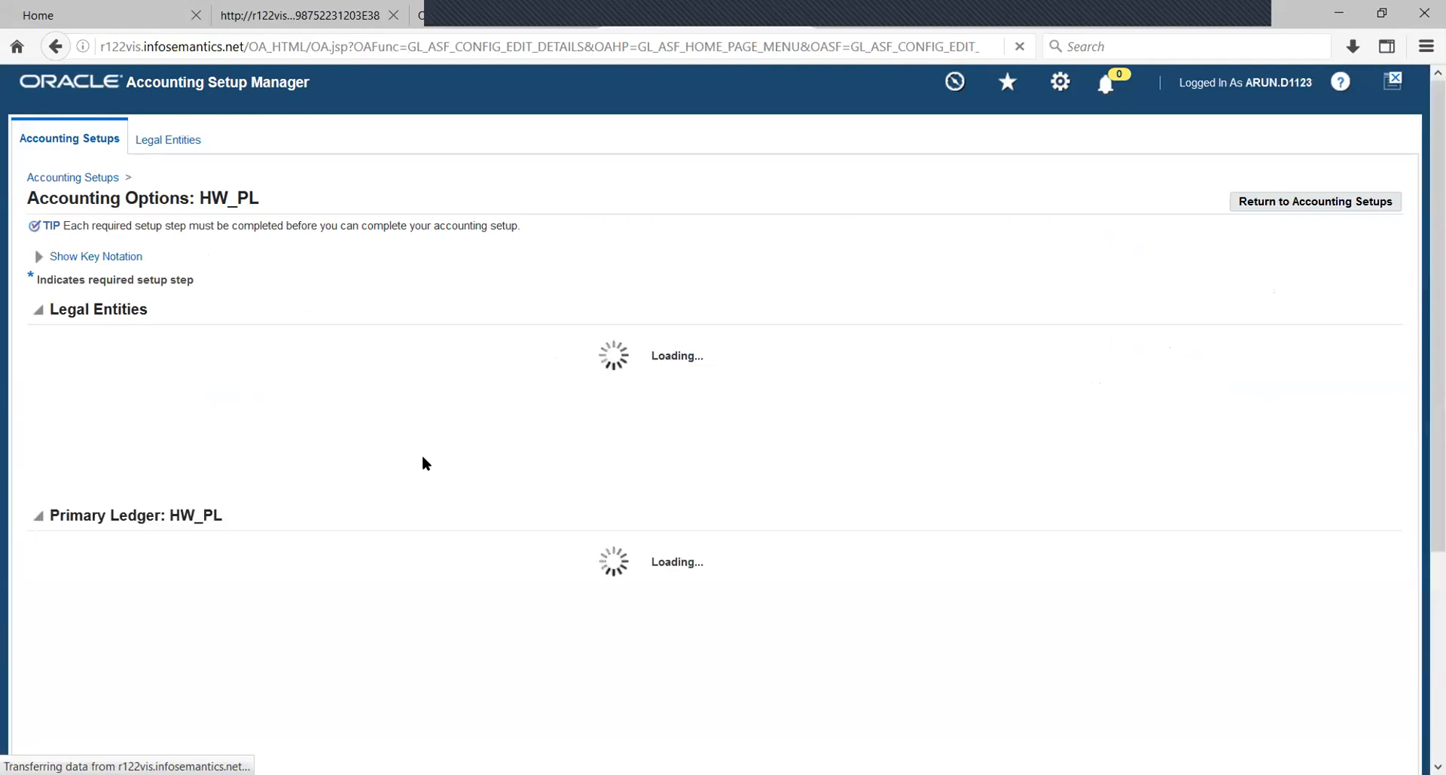
scroll(544, 555, "down", 2)
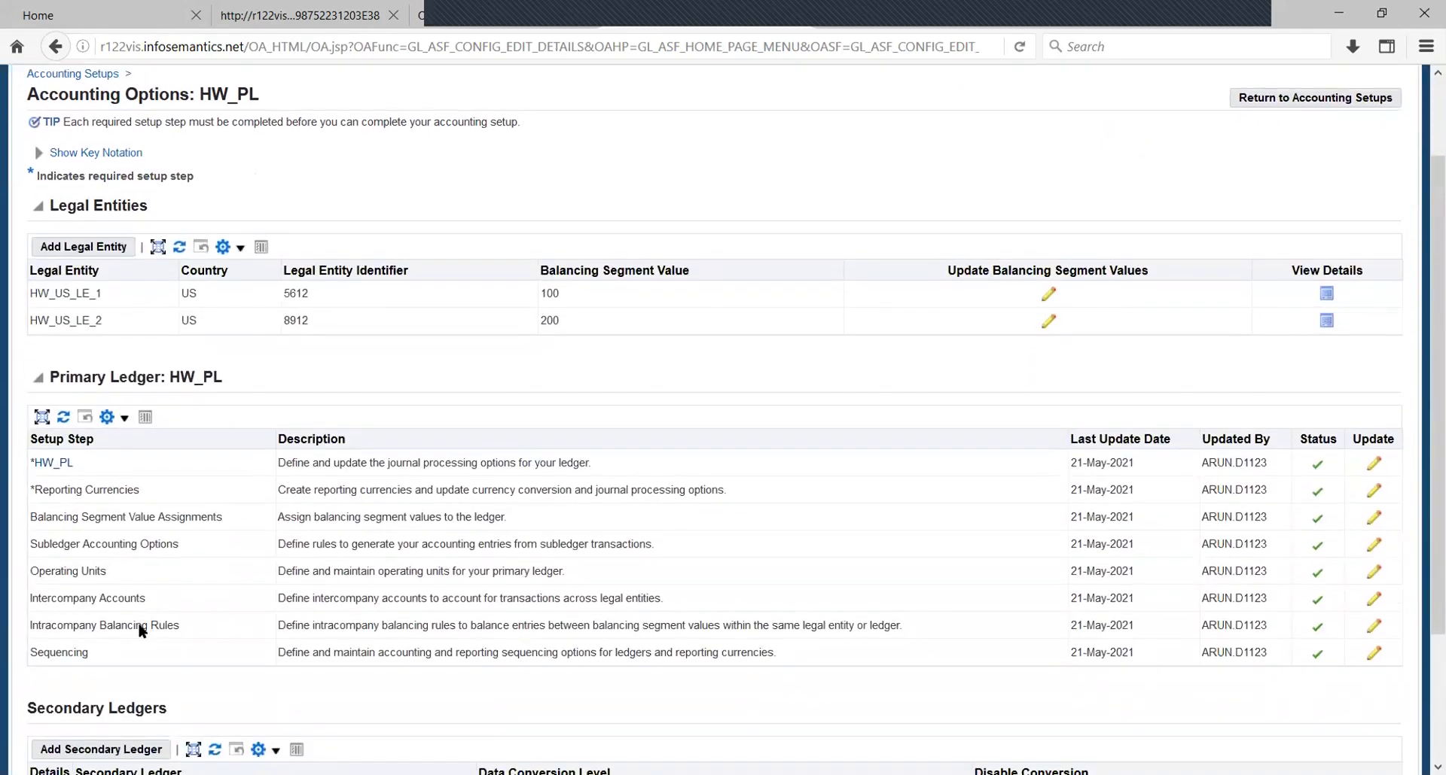
left_click(1374, 572)
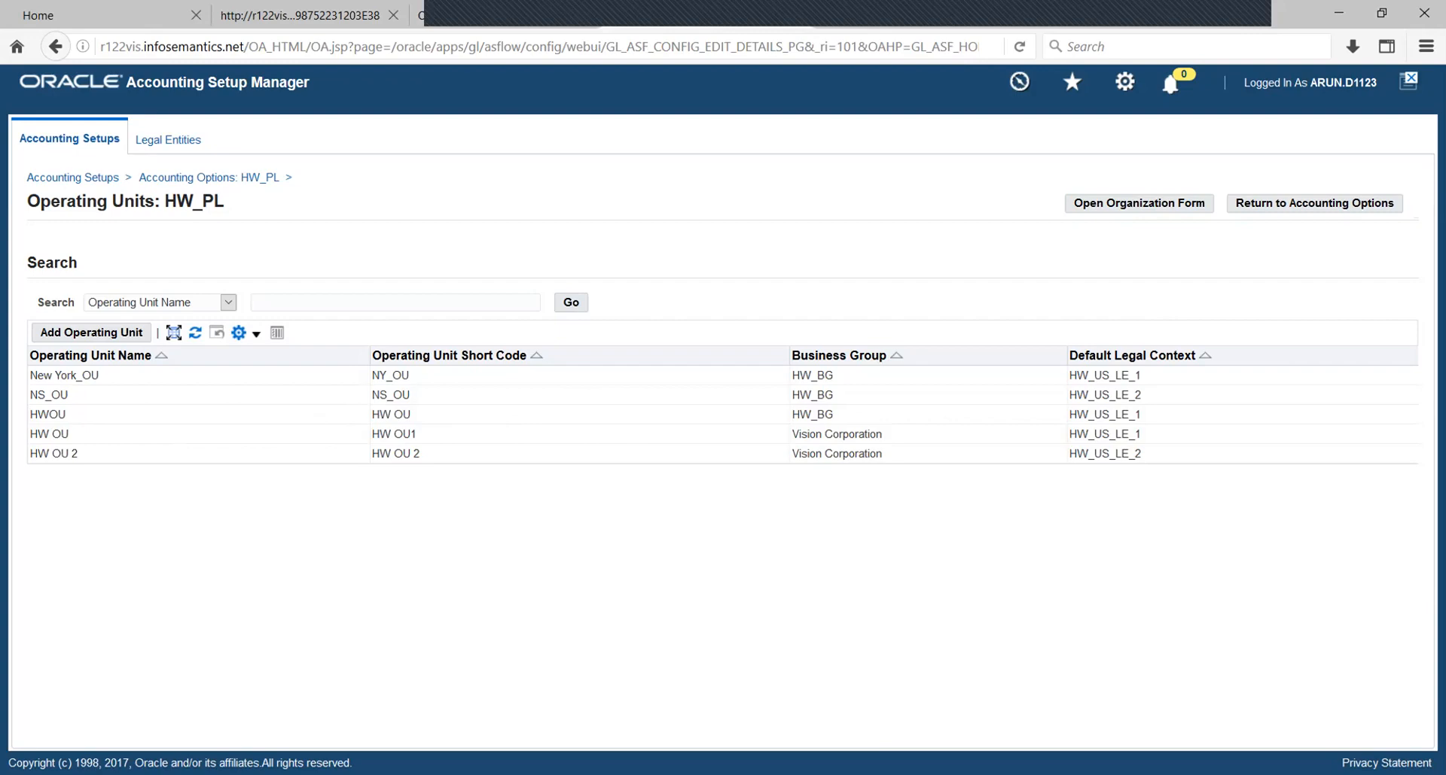
key("alt+Tab")
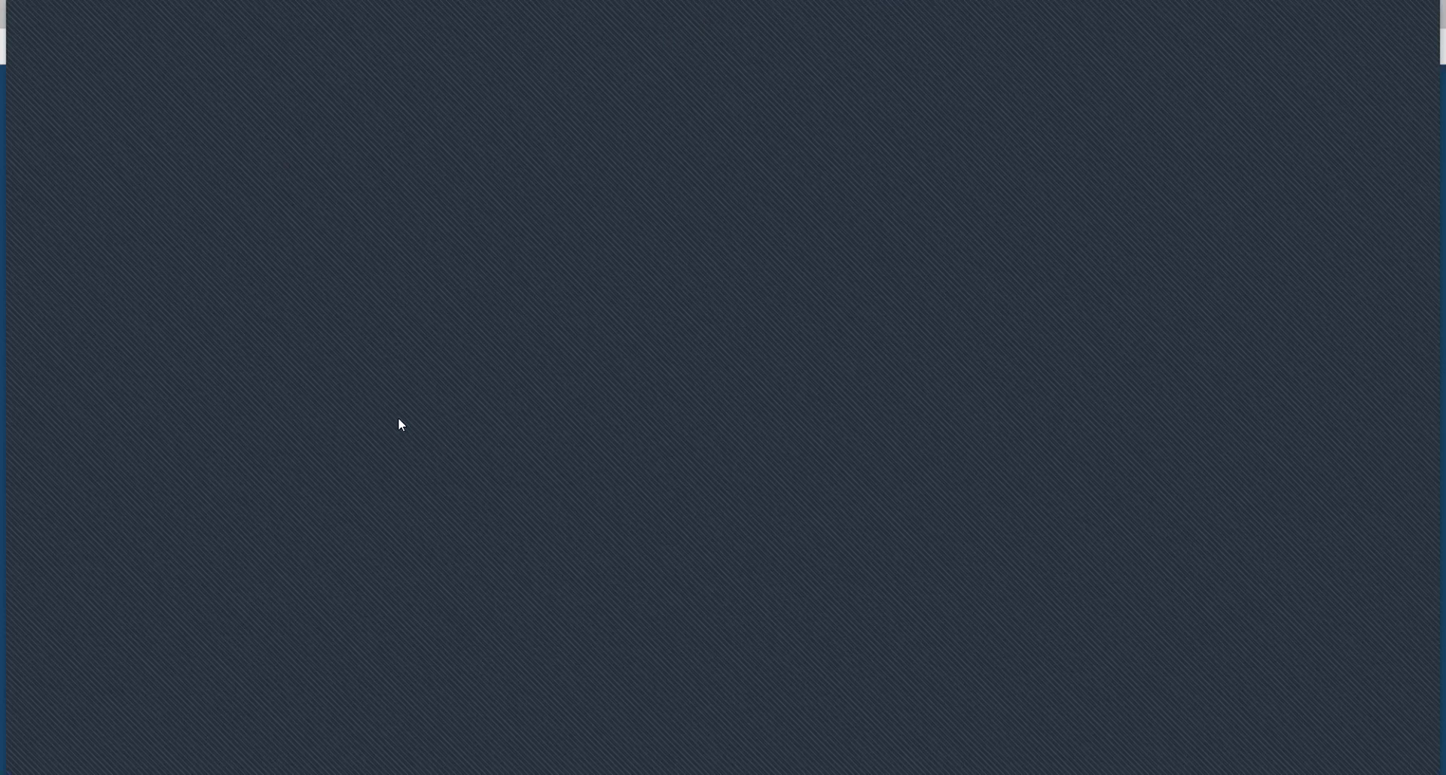
Return to the General Ledger navigator, collapse all functions, and cancel an hw_P responsibility lookup.
left_click(1118, 652)
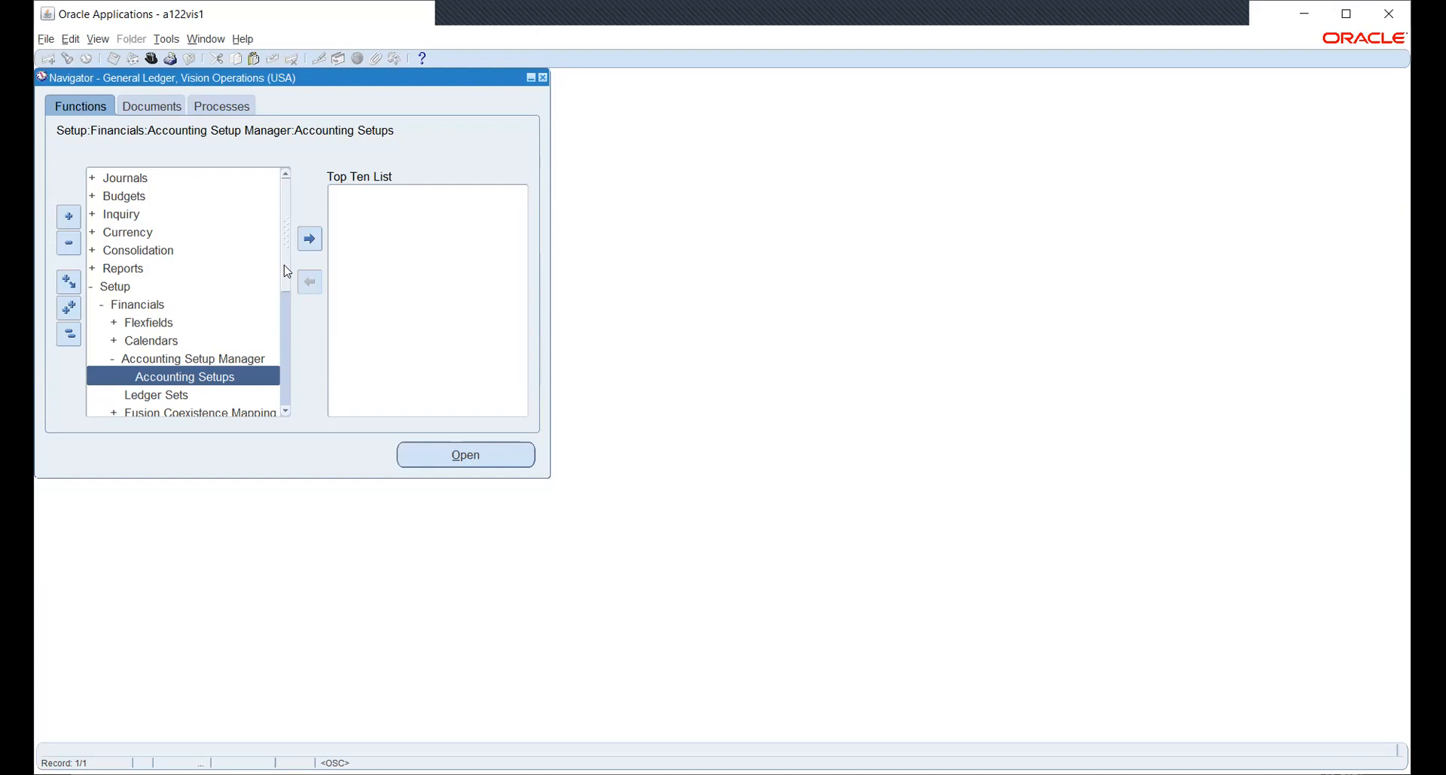
left_click(69, 333)
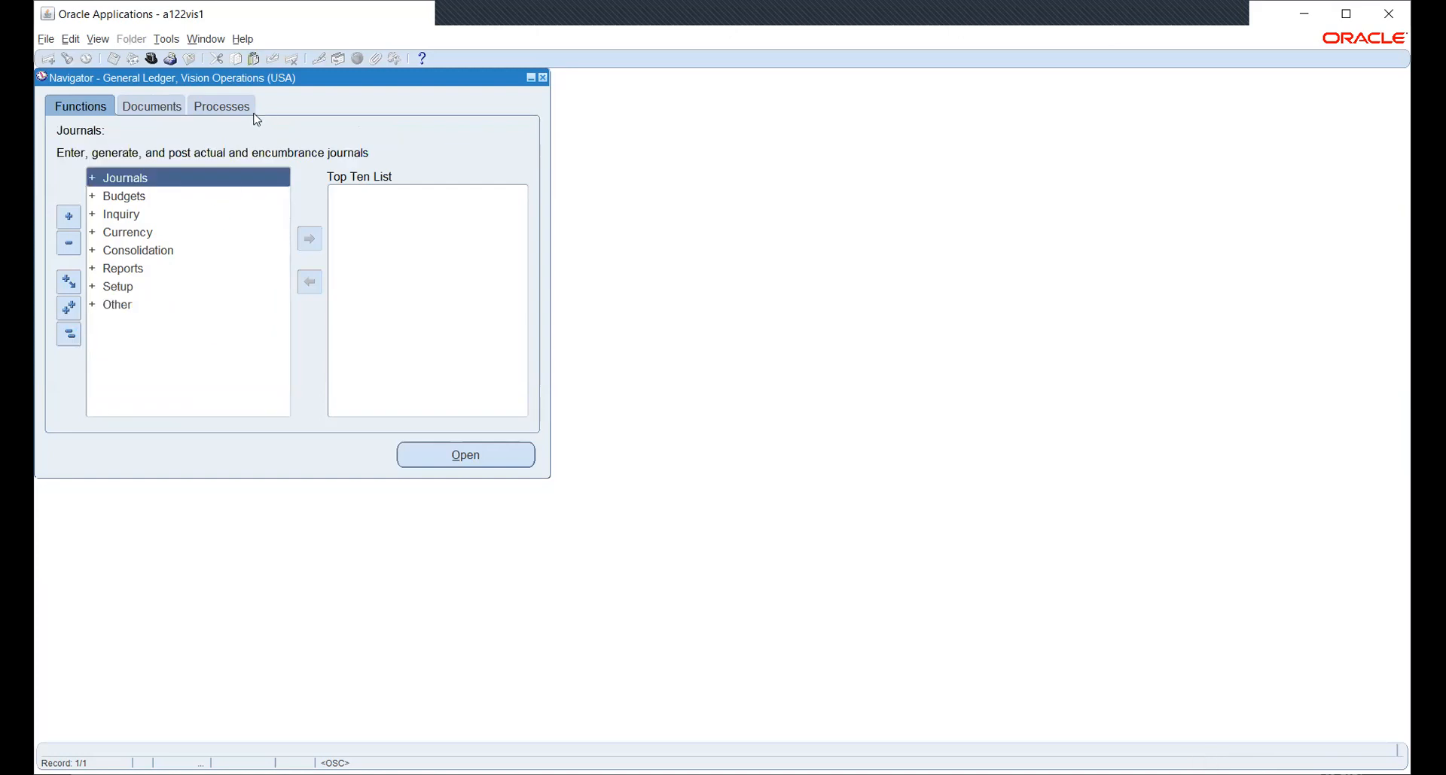
left_click(153, 59)
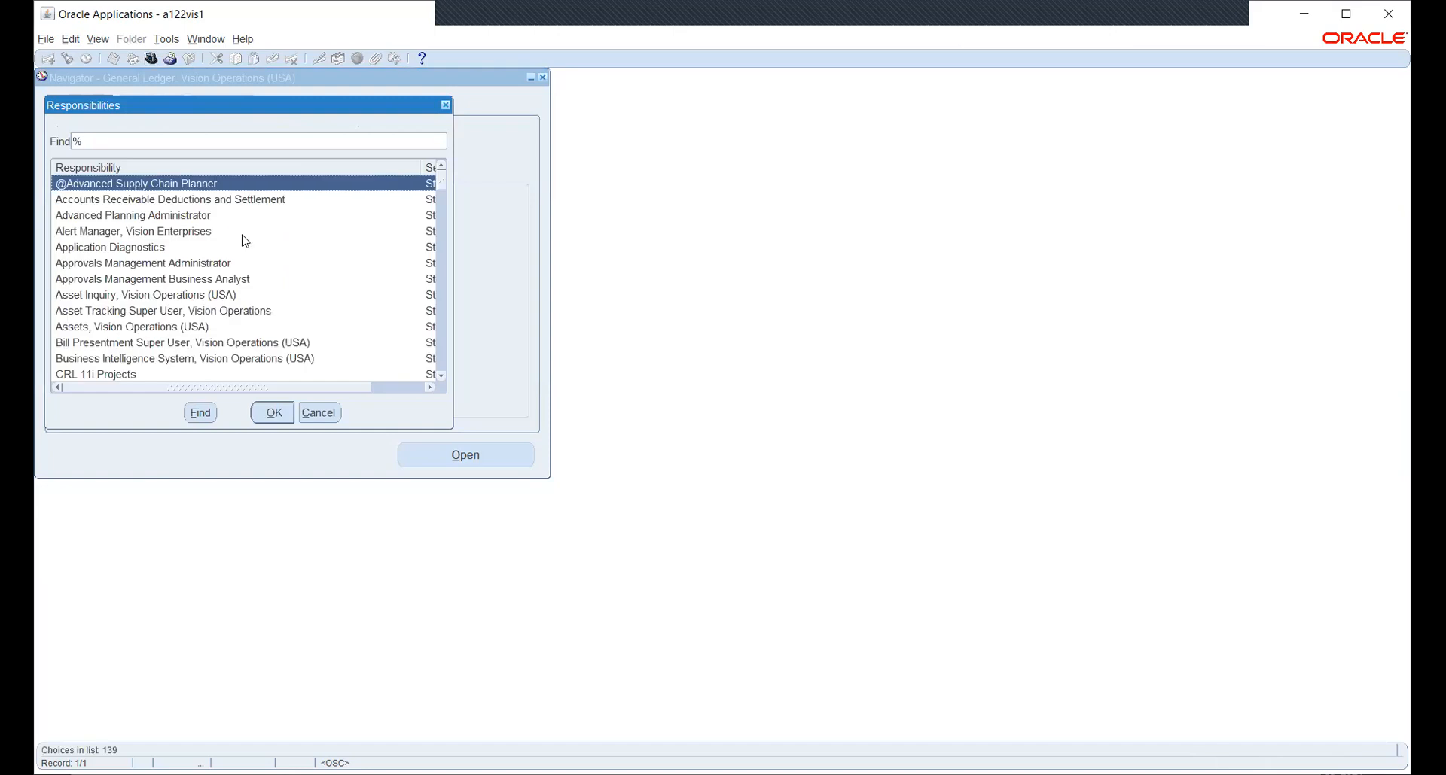
type("hw_P")
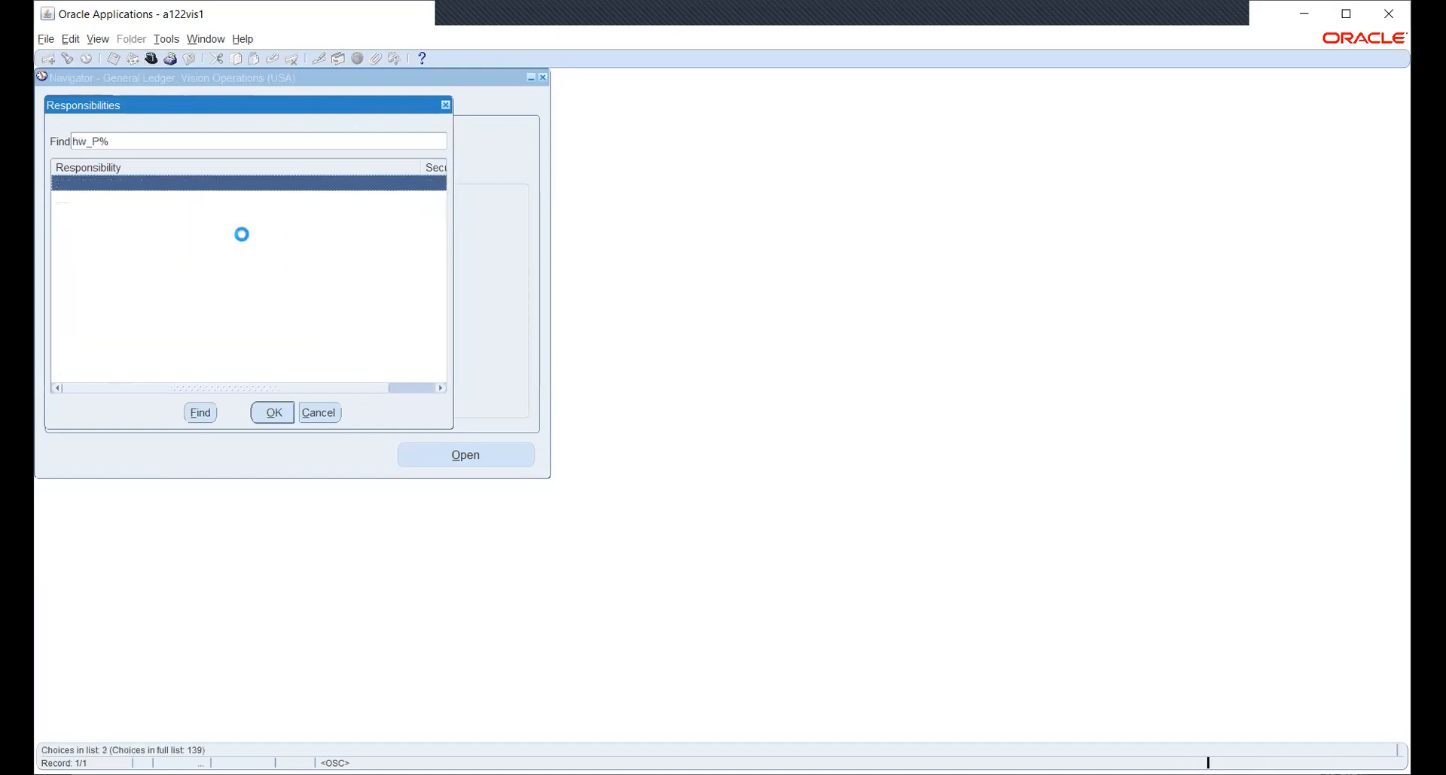
left_click(99, 205)
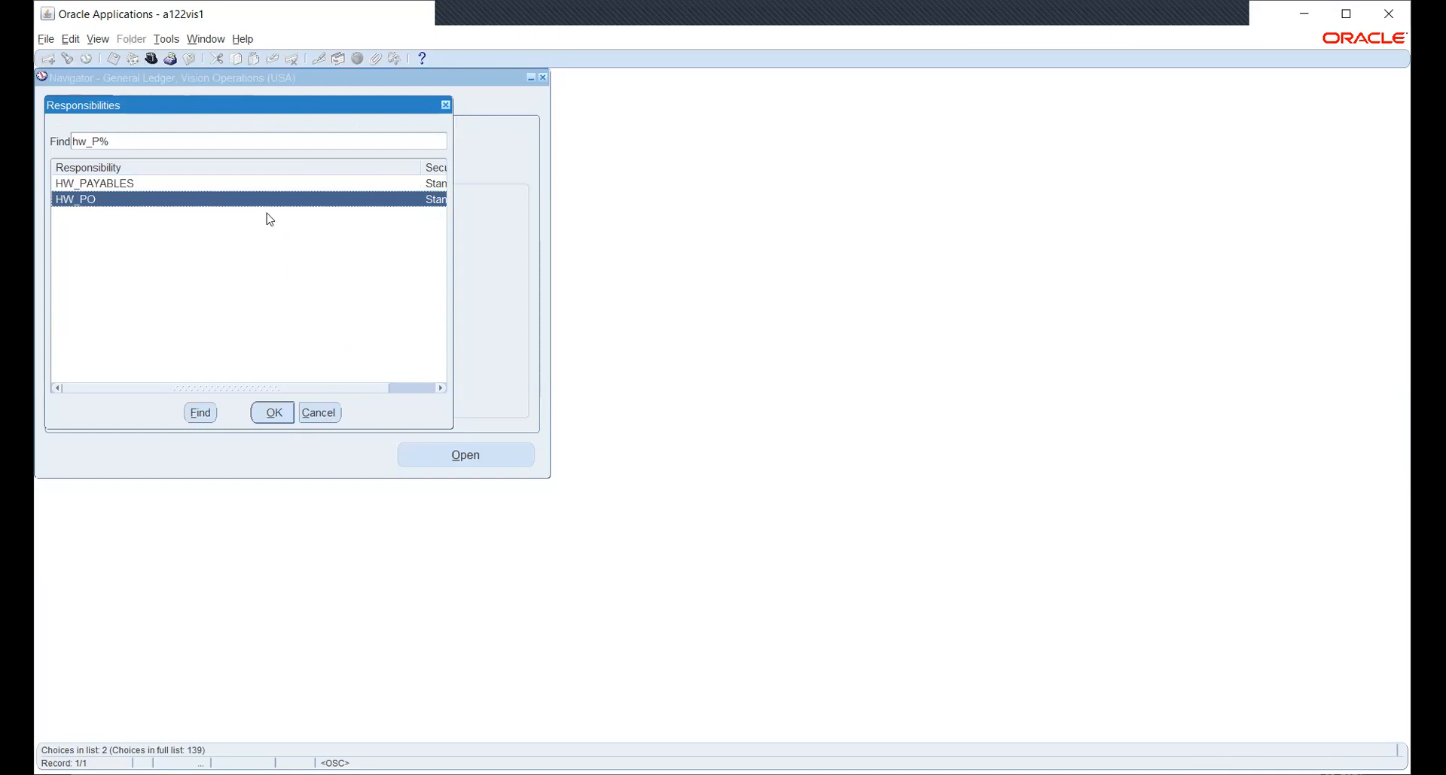
left_click(313, 404)
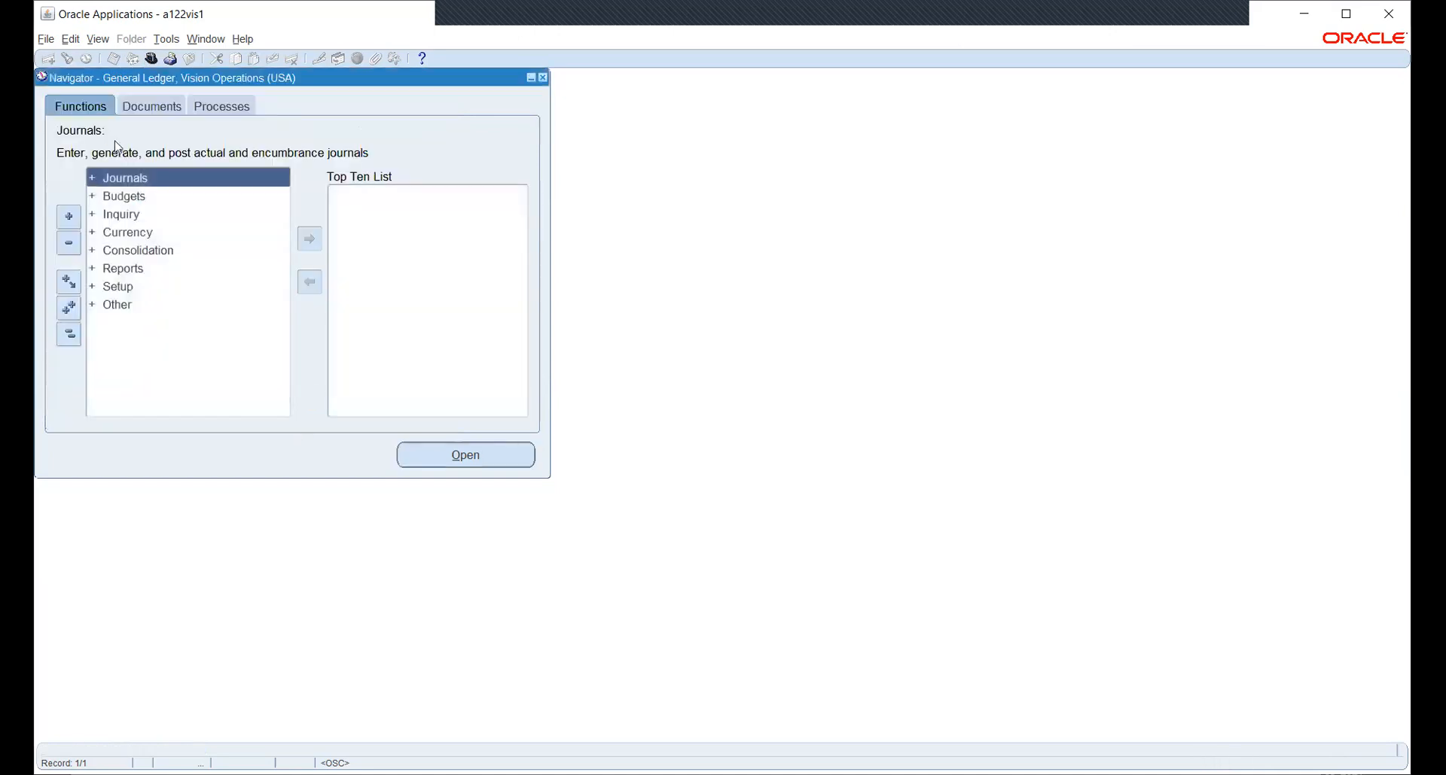